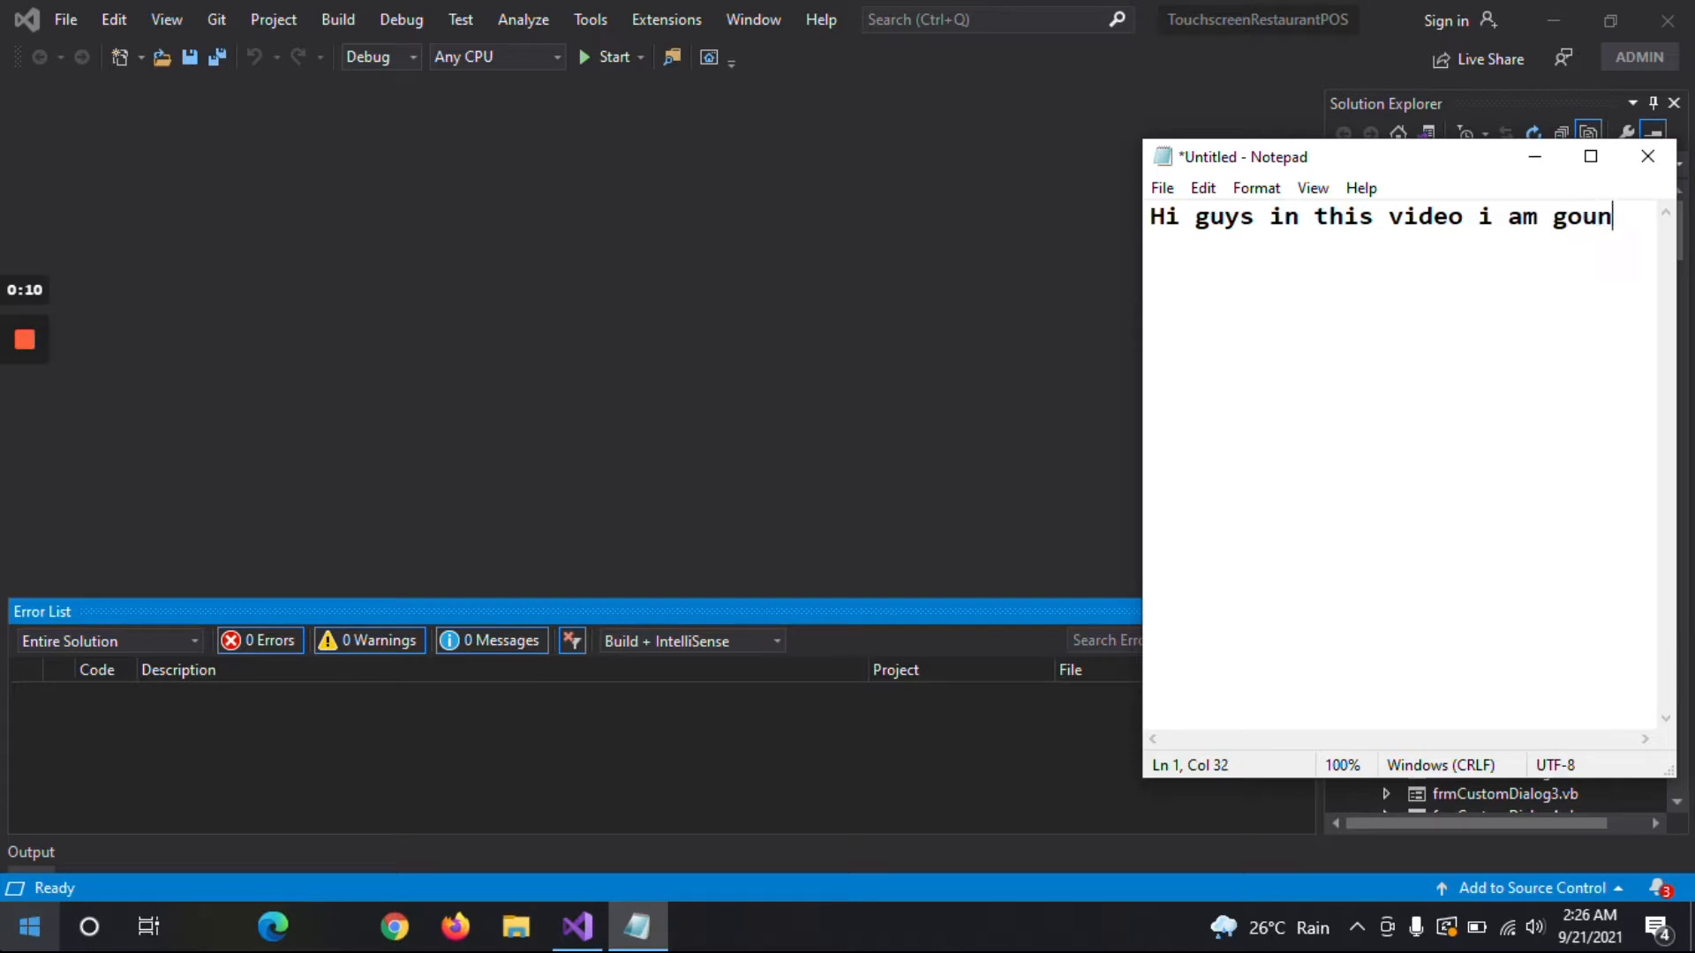
Complete the Notepad intro as "Hi guys in this video i am going to show you Restaurant POS demo" and add "so lets start" below.
{"action": "type", "text": "ing t"}
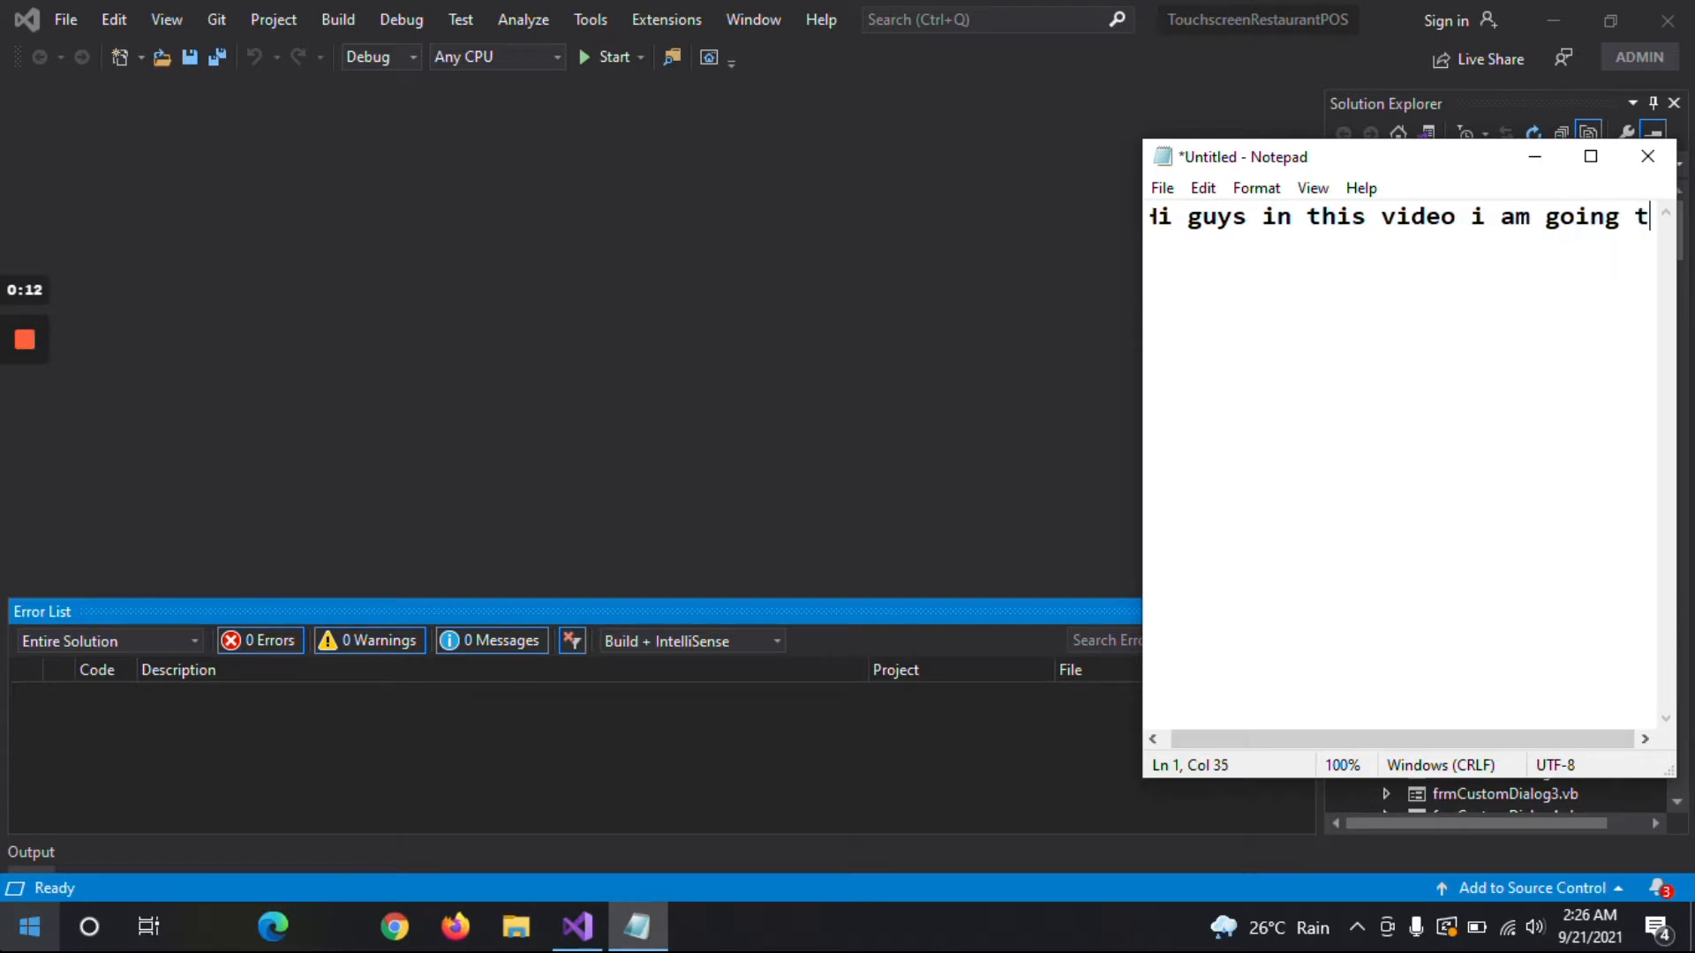
{"action": "type", "text": "o show you "}
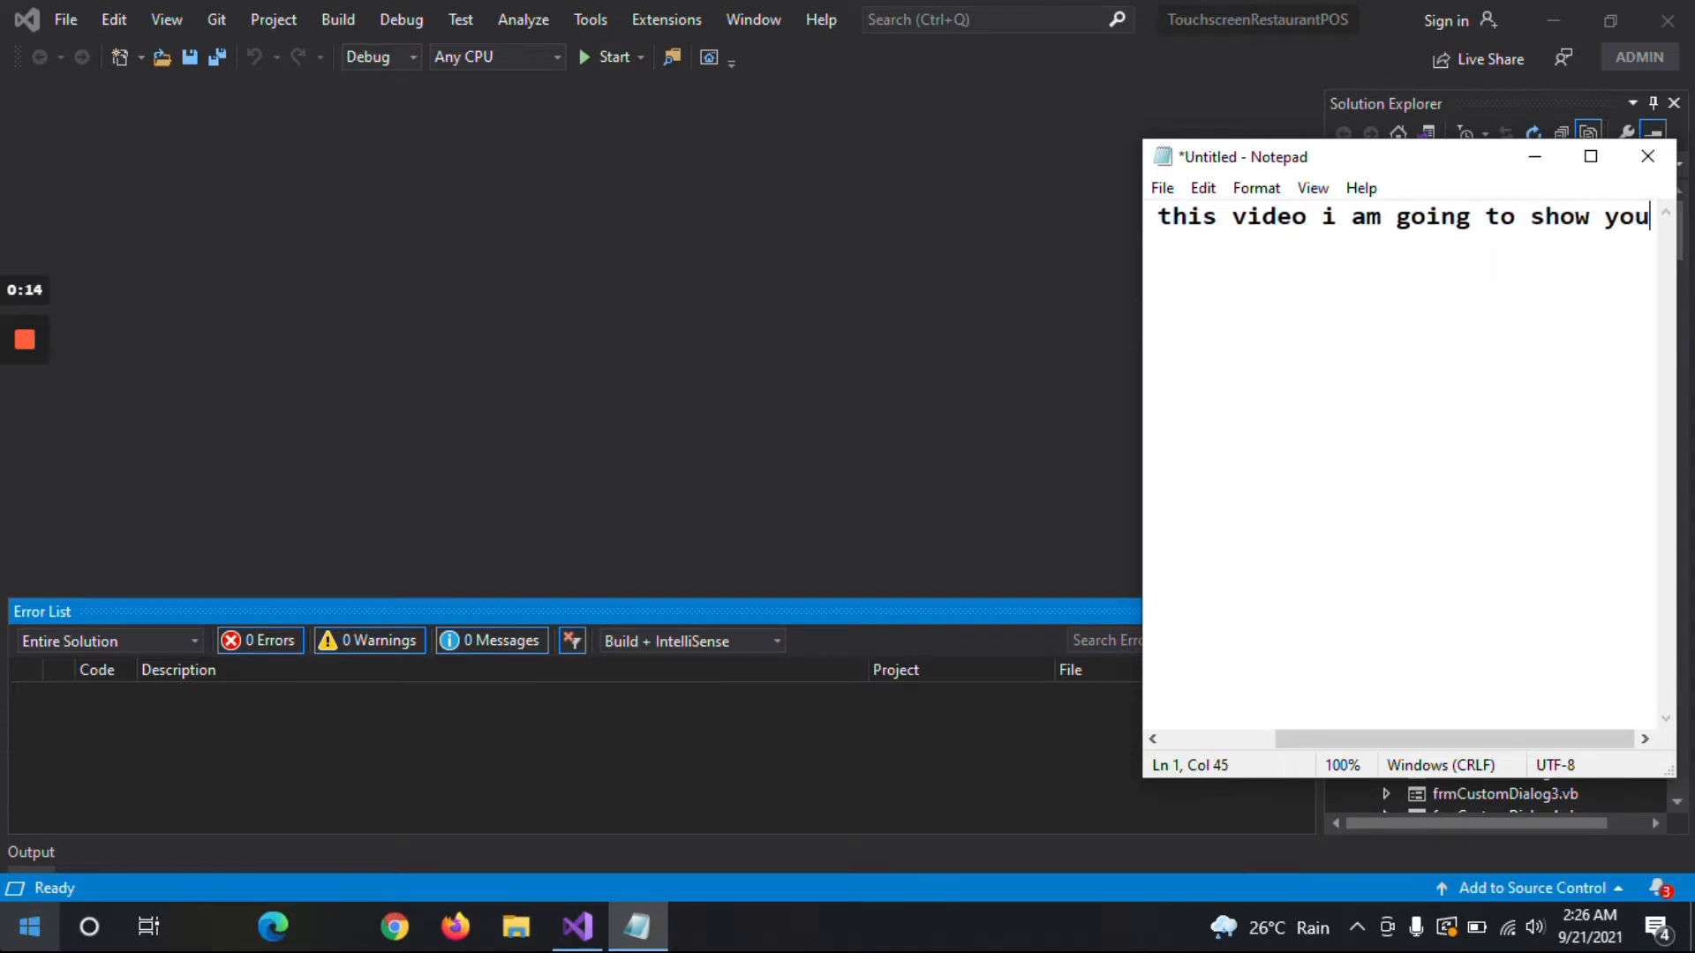
{"action": "type", "text": "Resta"}
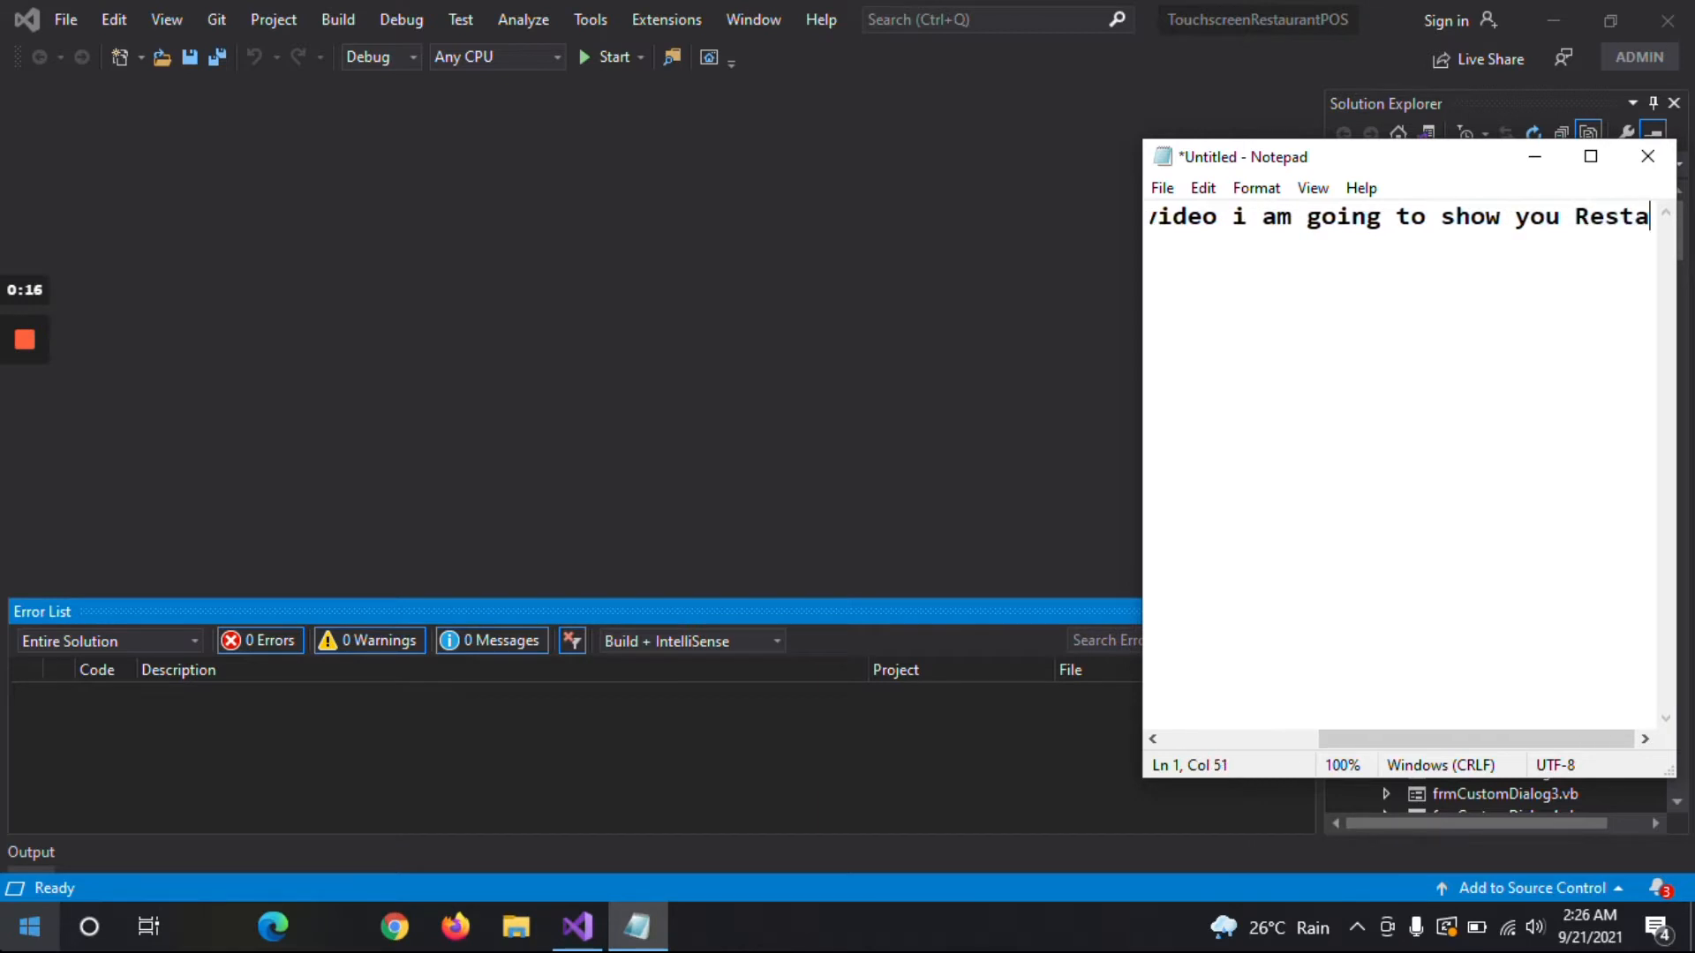
{"action": "type", "text": "urant POS demo"}
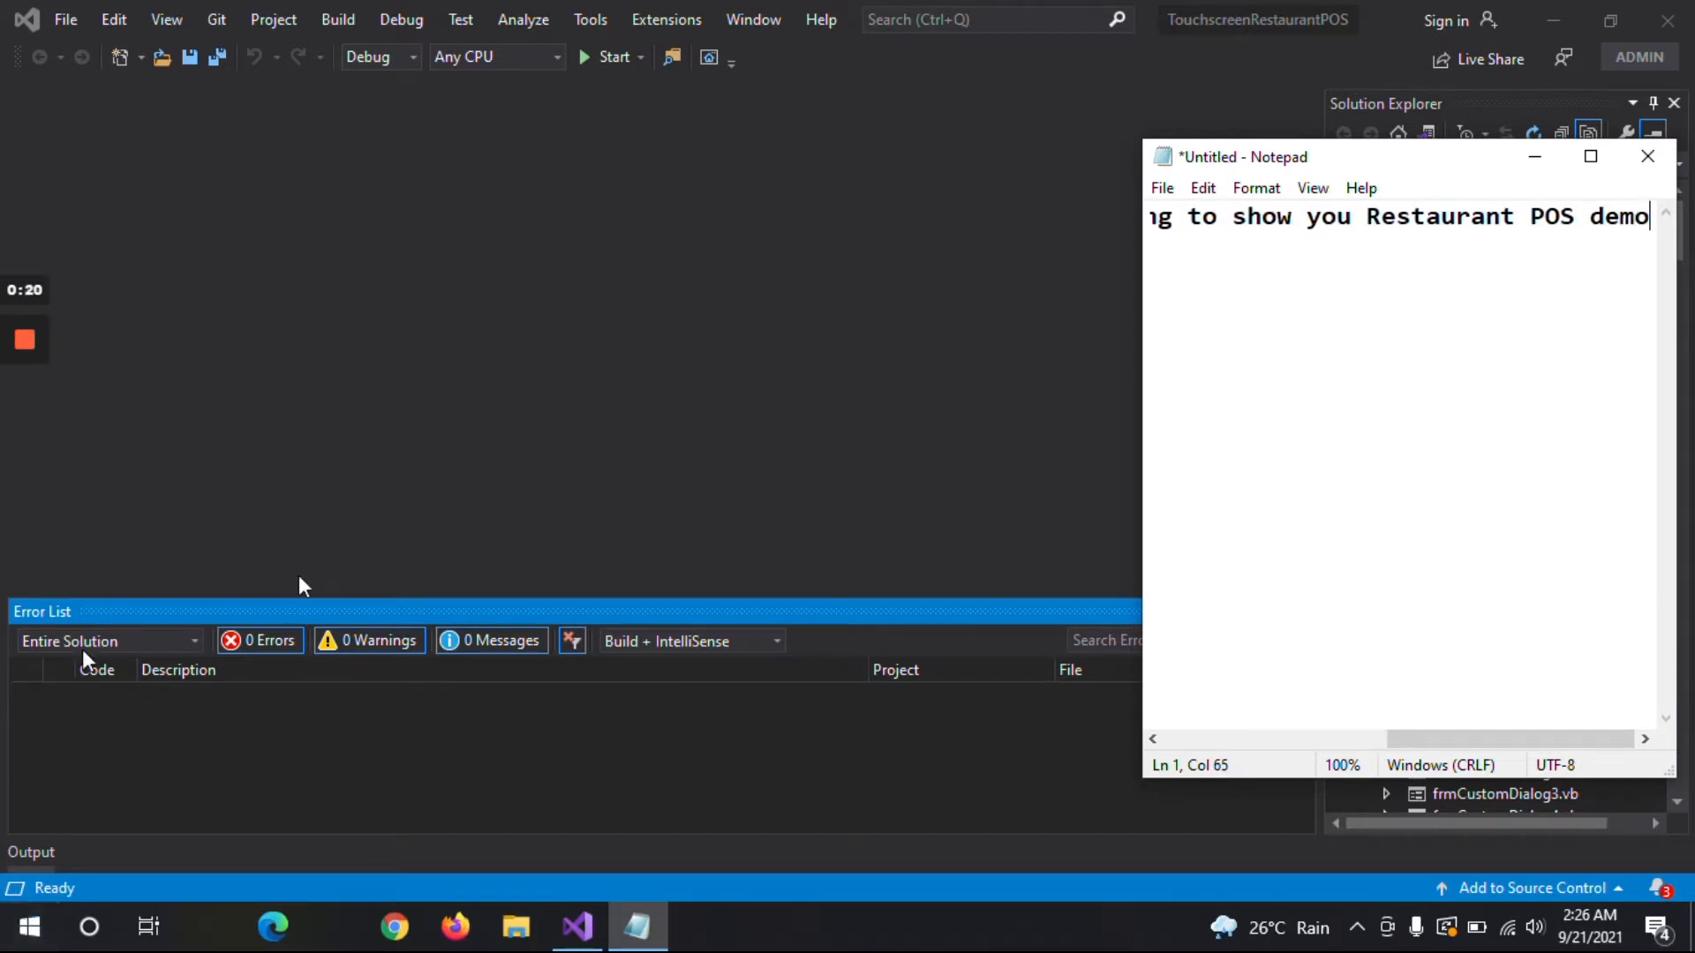
{"action": "key", "text": "Return"}
{"action": "type", "text": "so lets start"}
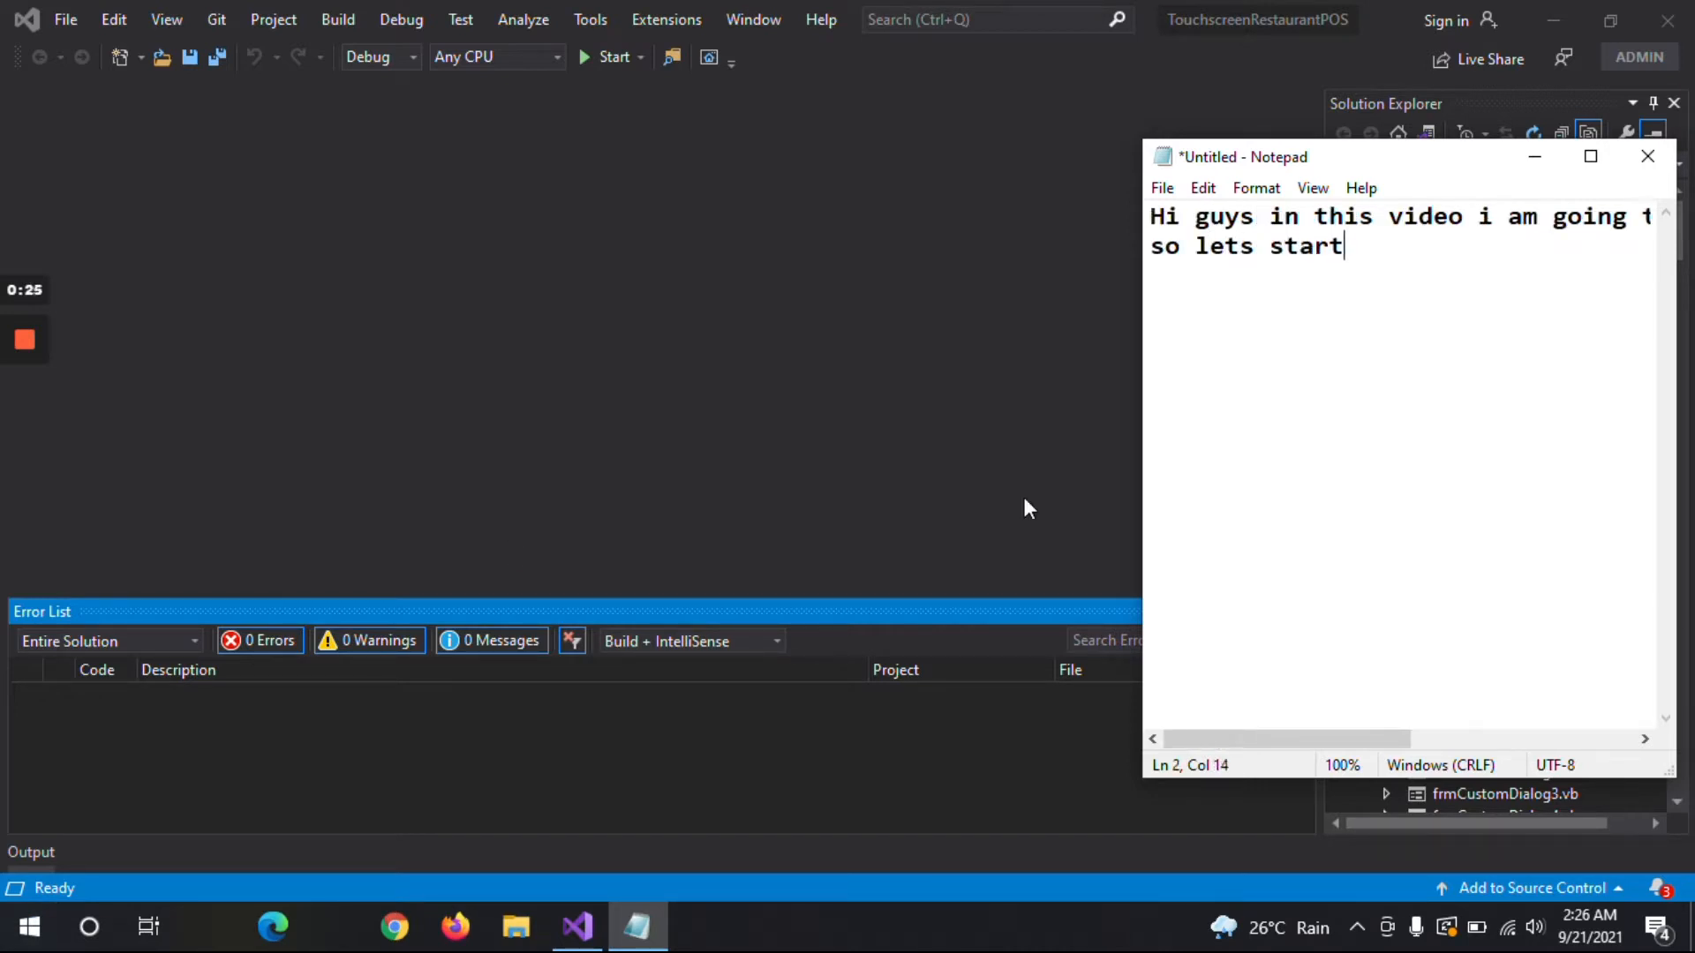
Start the TouchscreenRestaurantPOS project in Visual Studio and return to the Notepad note to add a new line.
{"action": "left_click", "coordinate": [605, 67]}
{"action": "left_click", "coordinate": [606, 67]}
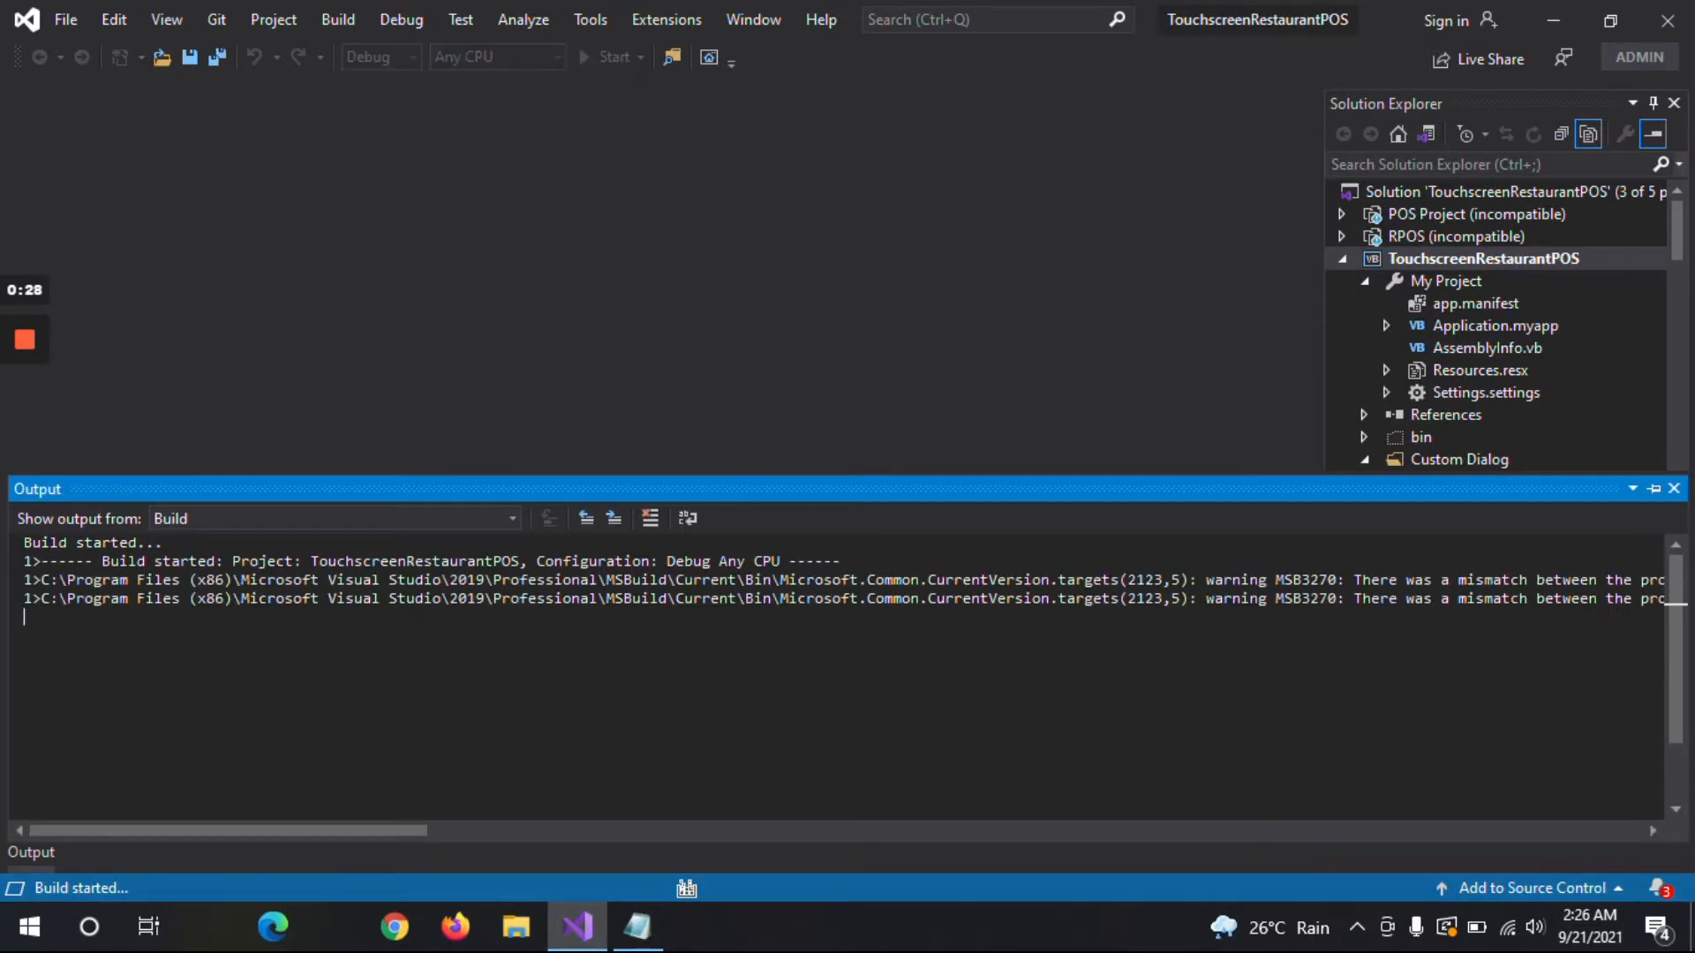
{"action": "left_click", "coordinate": [658, 930]}
{"action": "key", "text": "Return"}
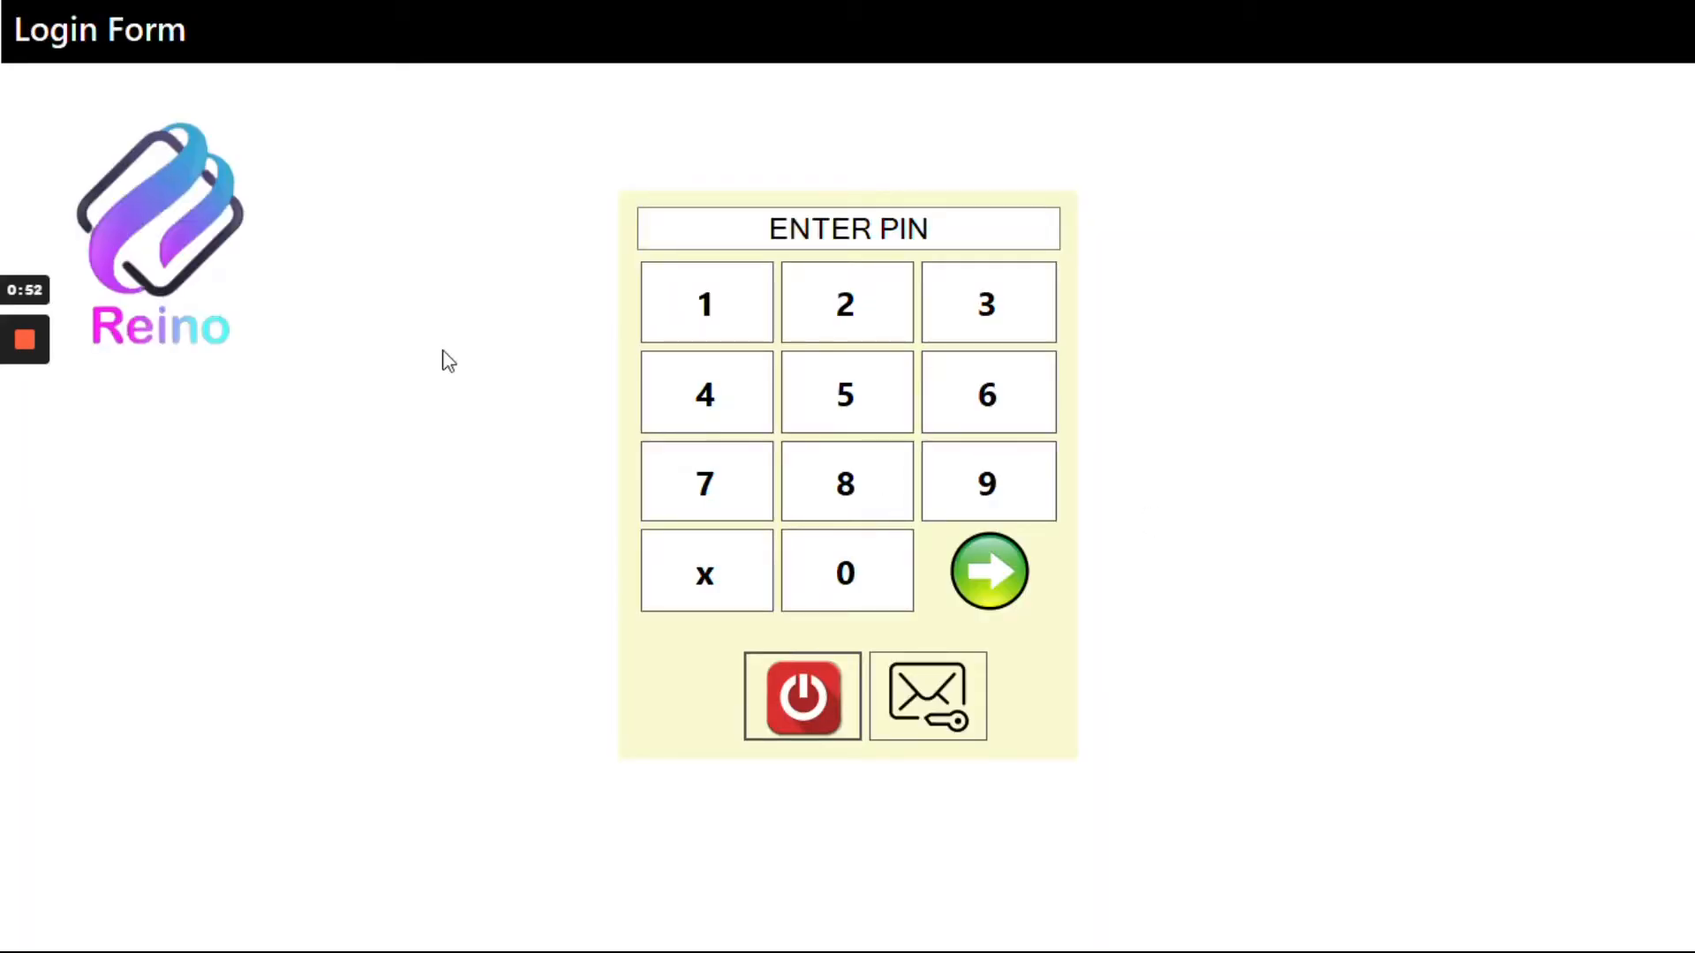
Log in to the restaurant POS by entering the PIN on the login form.
{"action": "left_click", "coordinate": [703, 302]}
{"action": "left_click", "coordinate": [842, 307]}
{"action": "left_click", "coordinate": [971, 305]}
{"action": "left_click", "coordinate": [729, 394]}
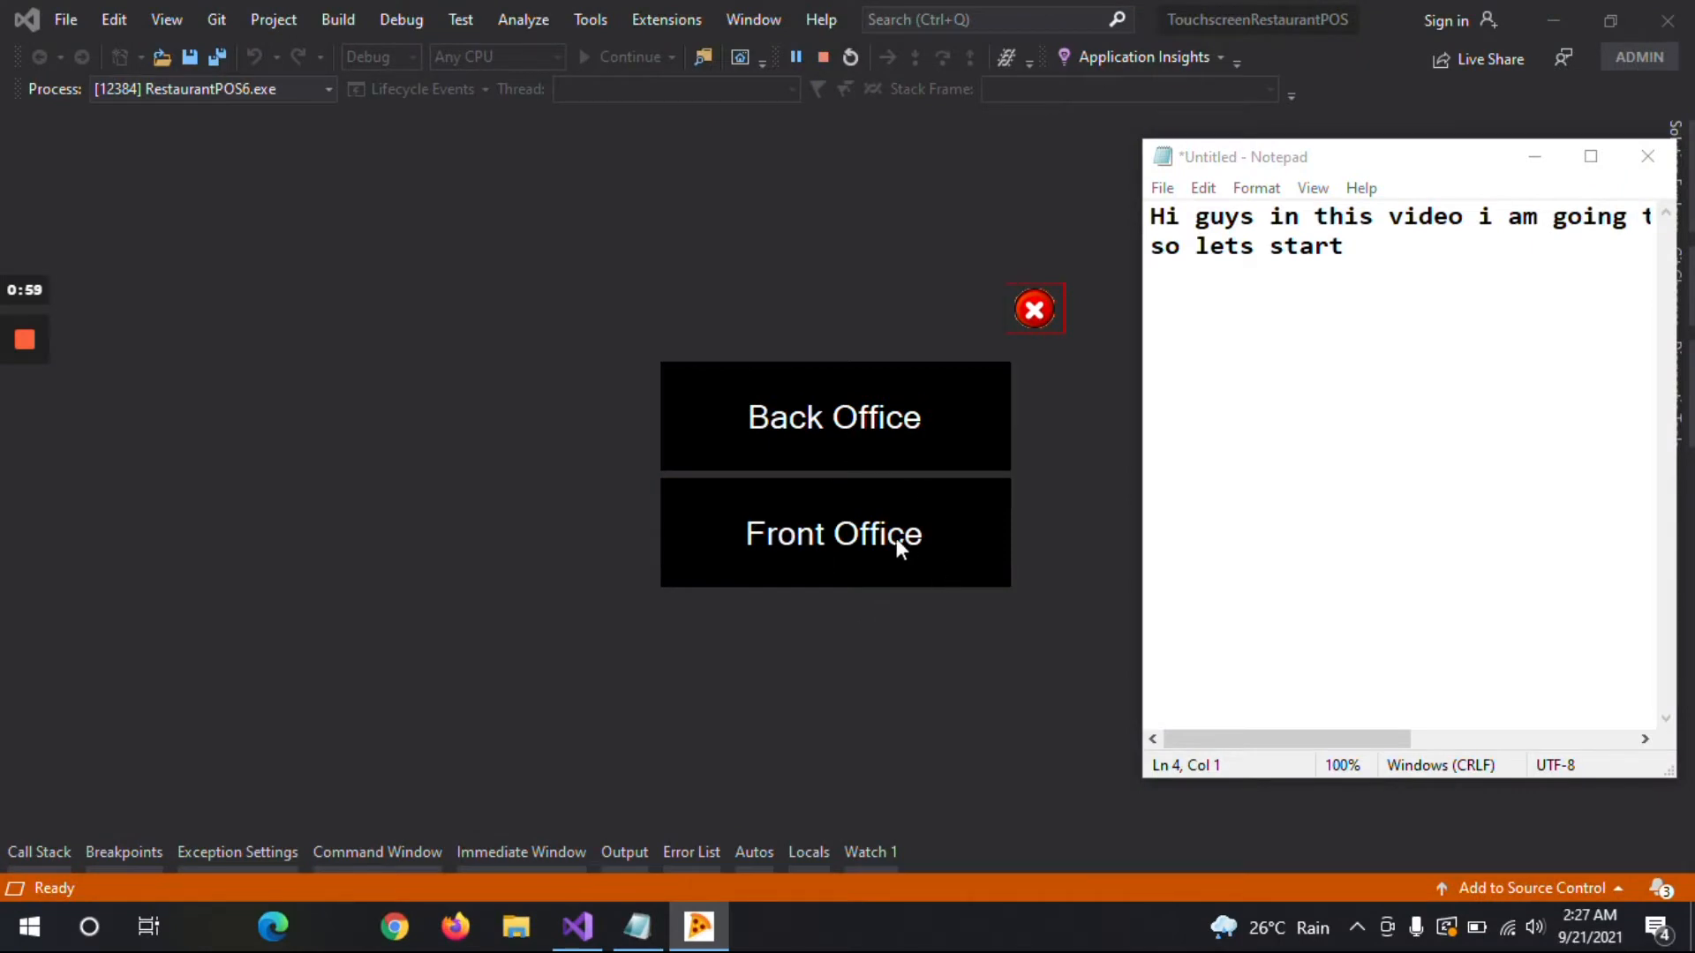
Add the lines "you can see there are two panels" and "one back office from admin side" to the Notepad note.
{"action": "left_click", "coordinate": [1345, 247]}
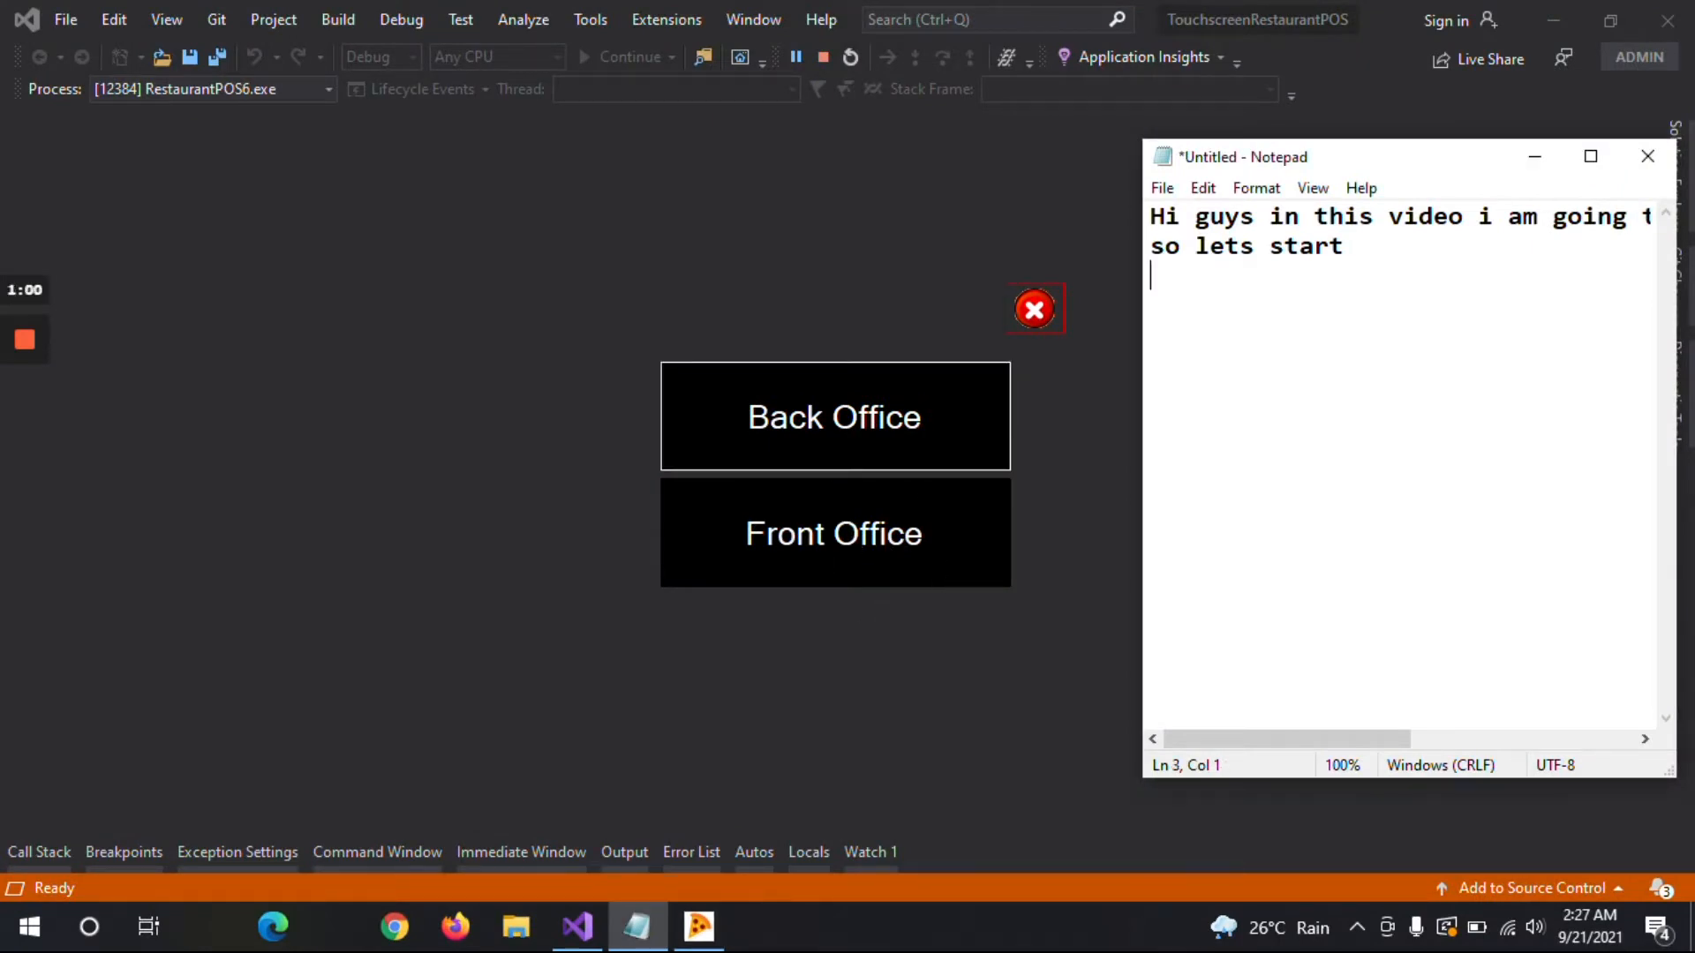
{"action": "type", "text": "you can see"}
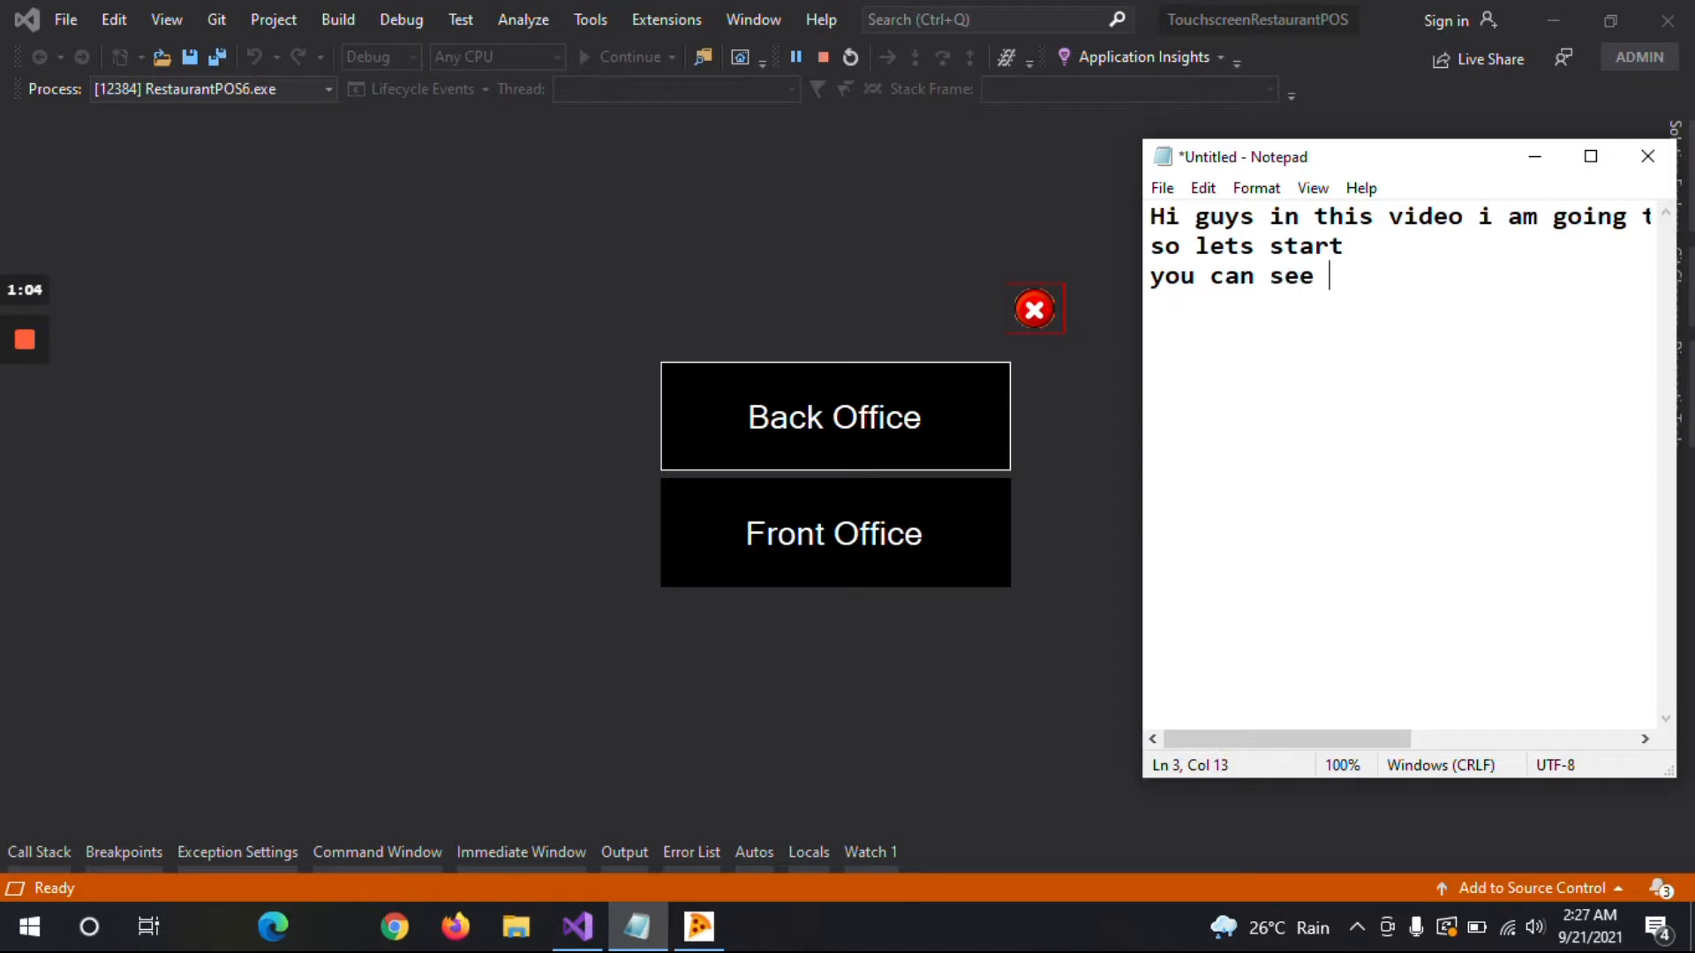
{"action": "type", "text": " there are two yab"}
{"action": "key", "text": "BackSpace"}
{"action": "key", "text": "BackSpace"}
{"action": "key", "text": "BackSpace"}
{"action": "type", "text": "pa"}
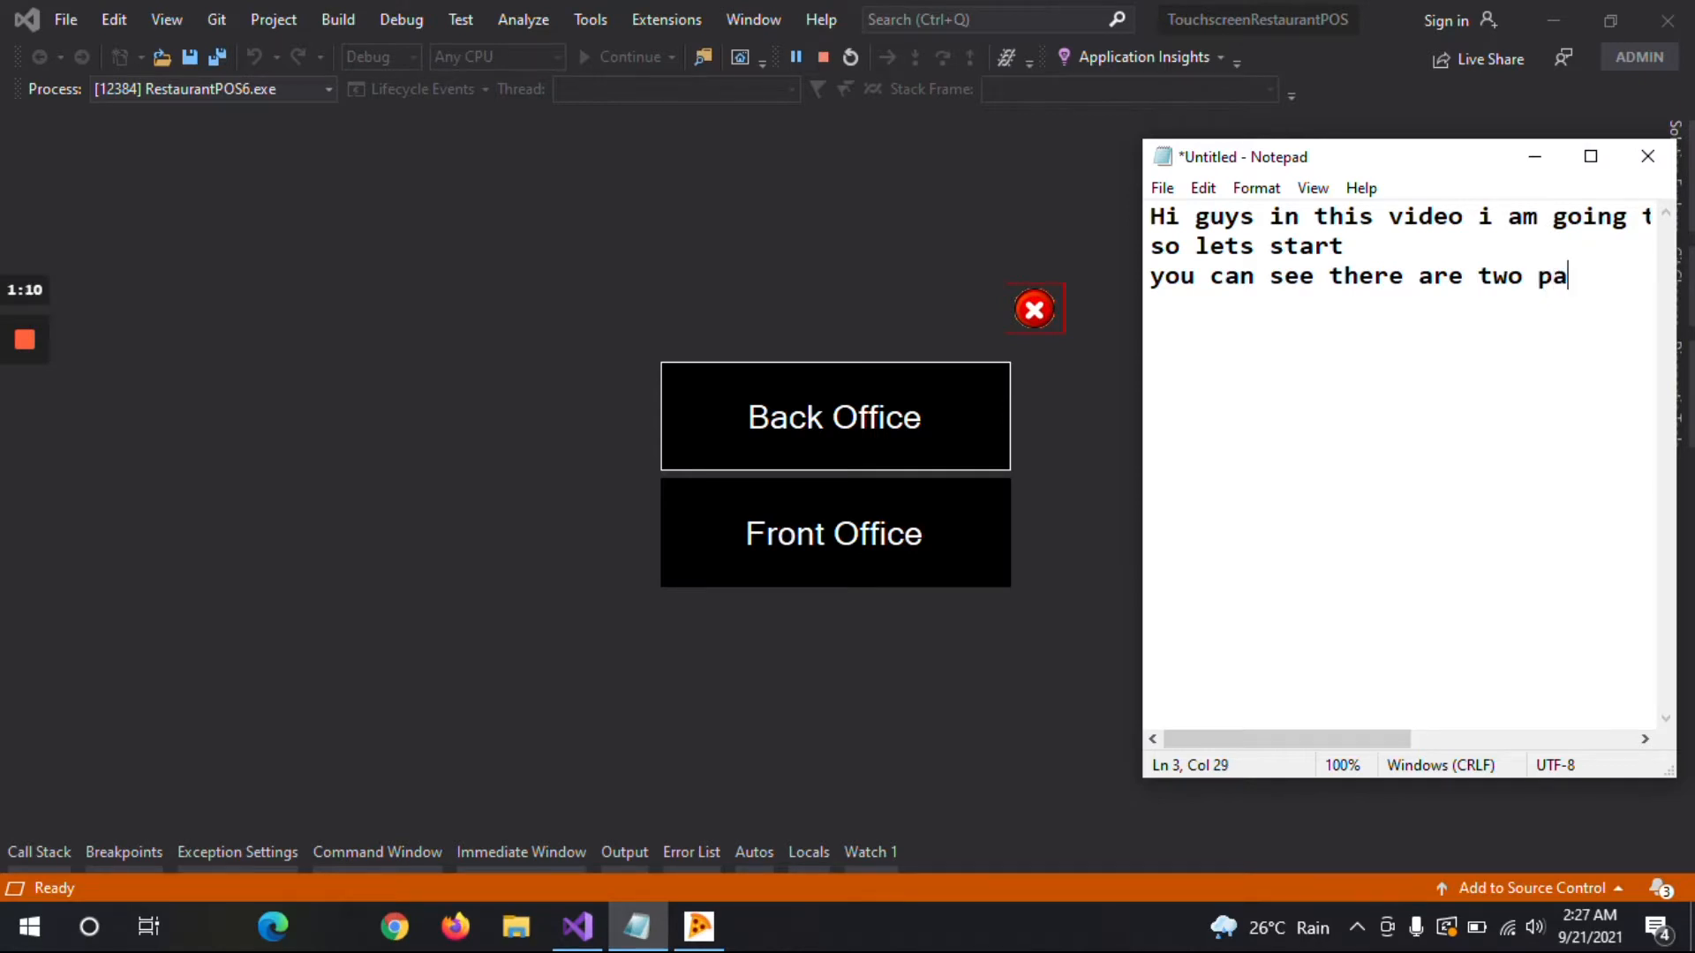
{"action": "type", "text": "nels one fro"}
{"action": "key", "text": "BackSpace"}
{"action": "key", "text": "BackSpace"}
{"action": "key", "text": "BackSpace"}
{"action": "type", "text": "nac"}
{"action": "key", "text": "BackSpace"}
{"action": "key", "text": "BackSpace"}
{"action": "key", "text": "BackSpace"}
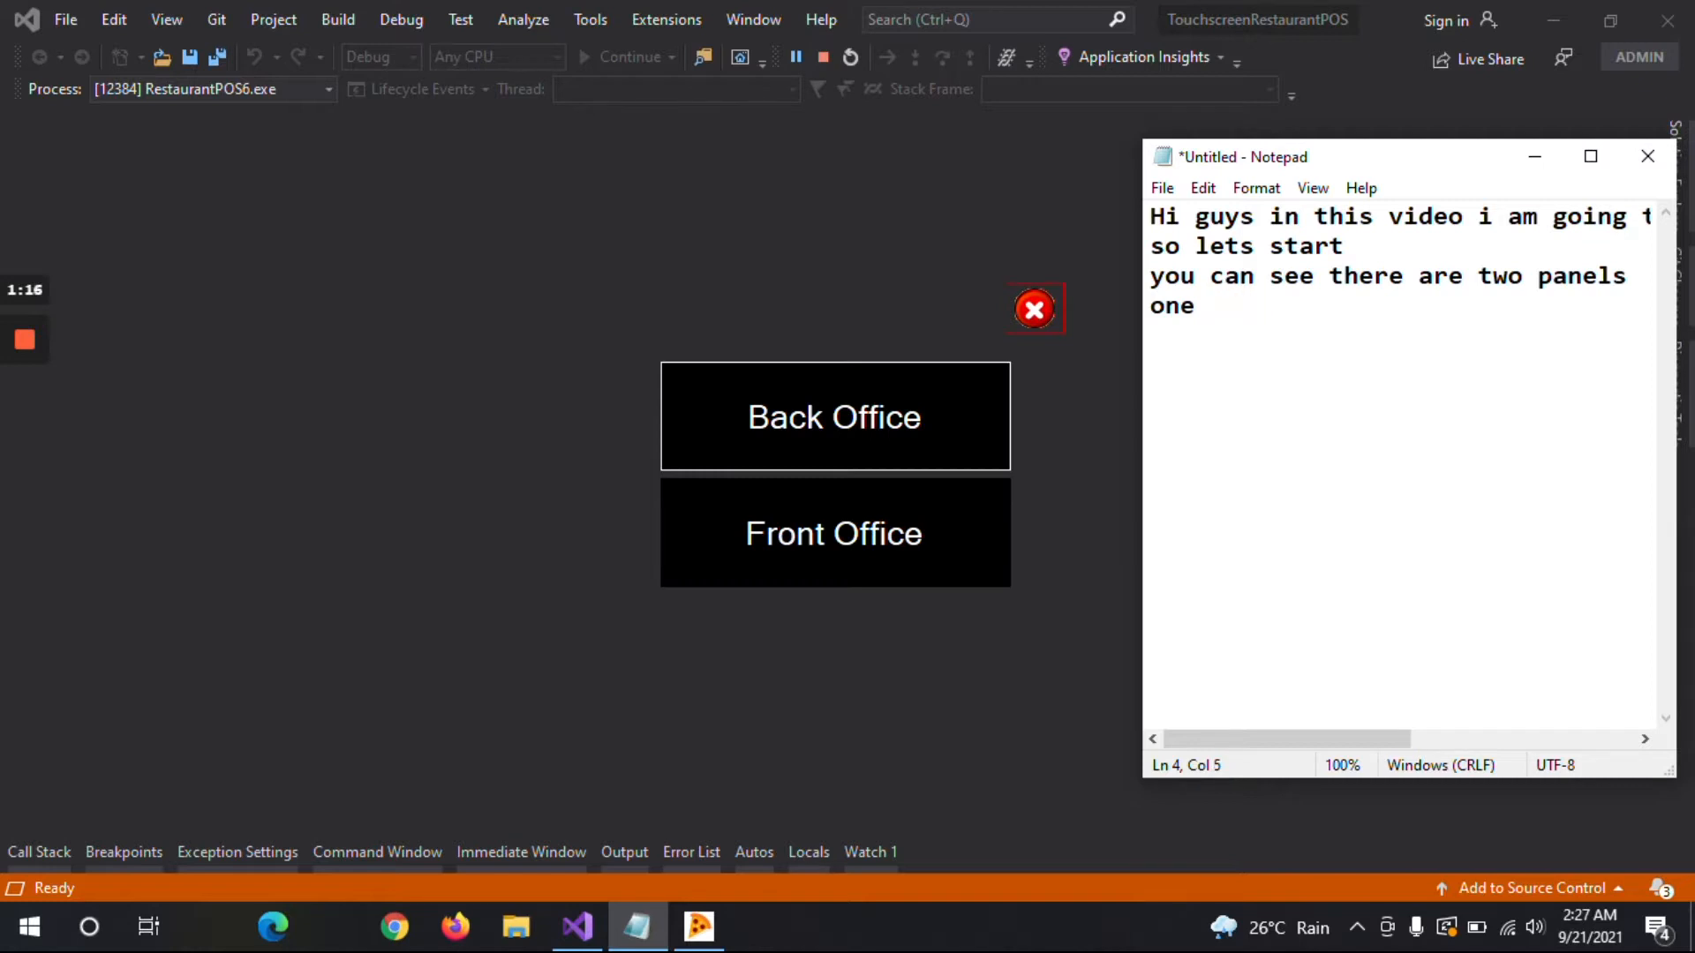
{"action": "type", "text": "back offic"}
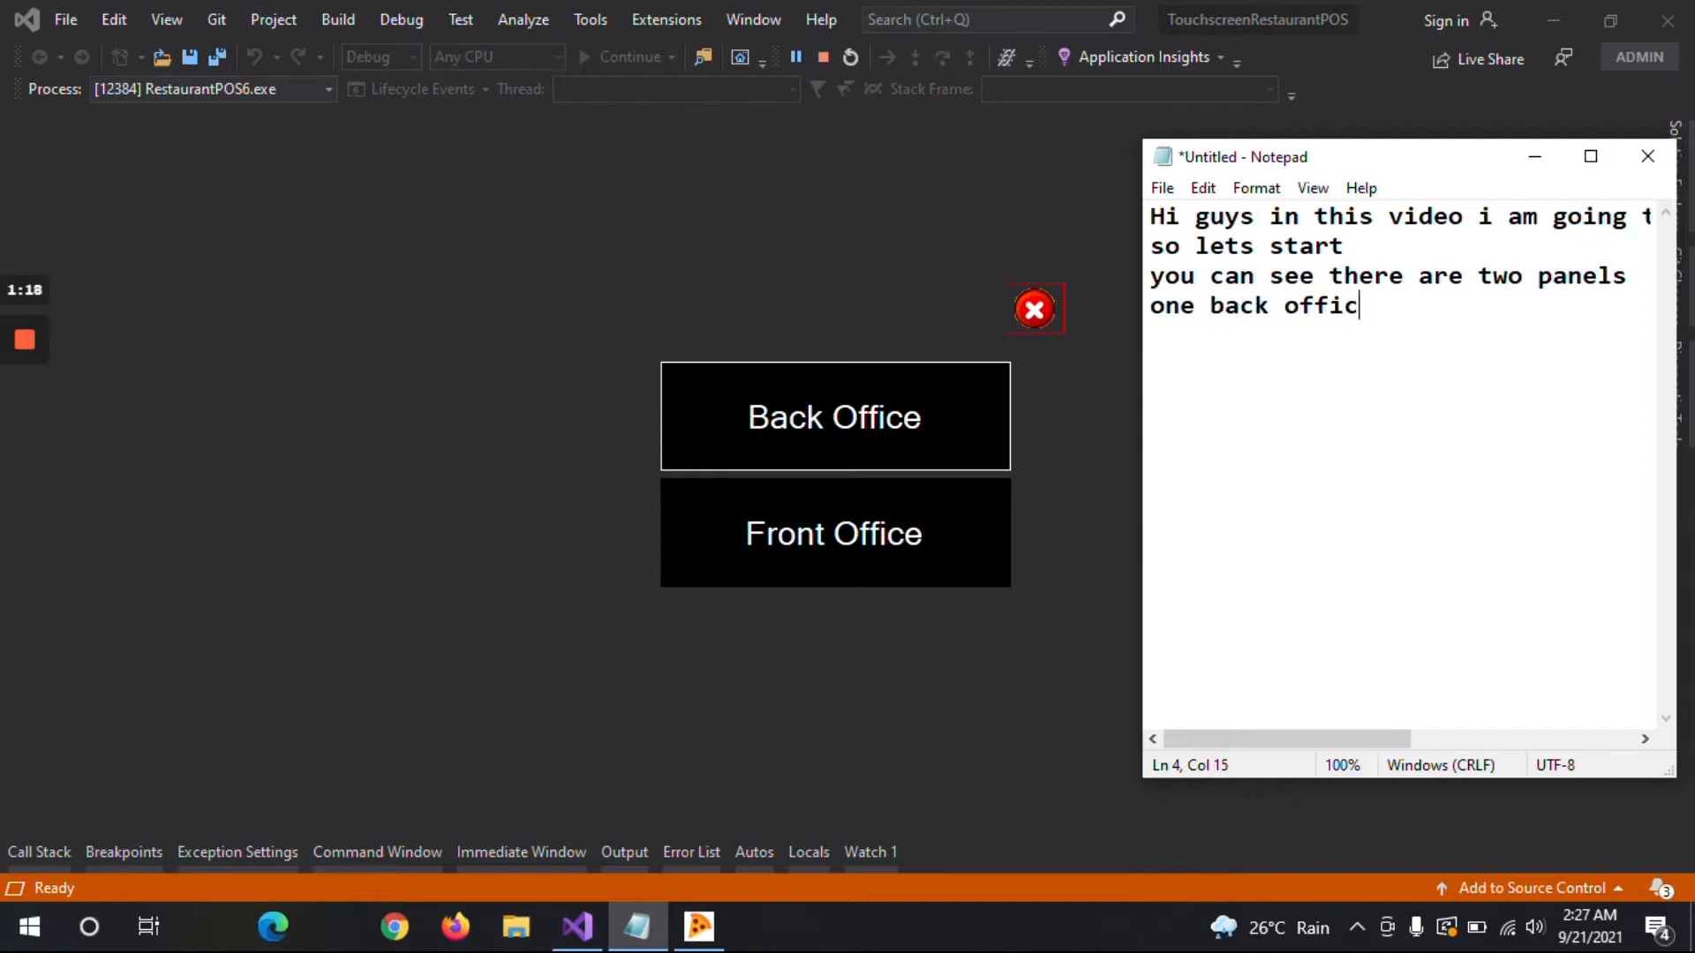
{"action": "type", "text": "e from admin side"}
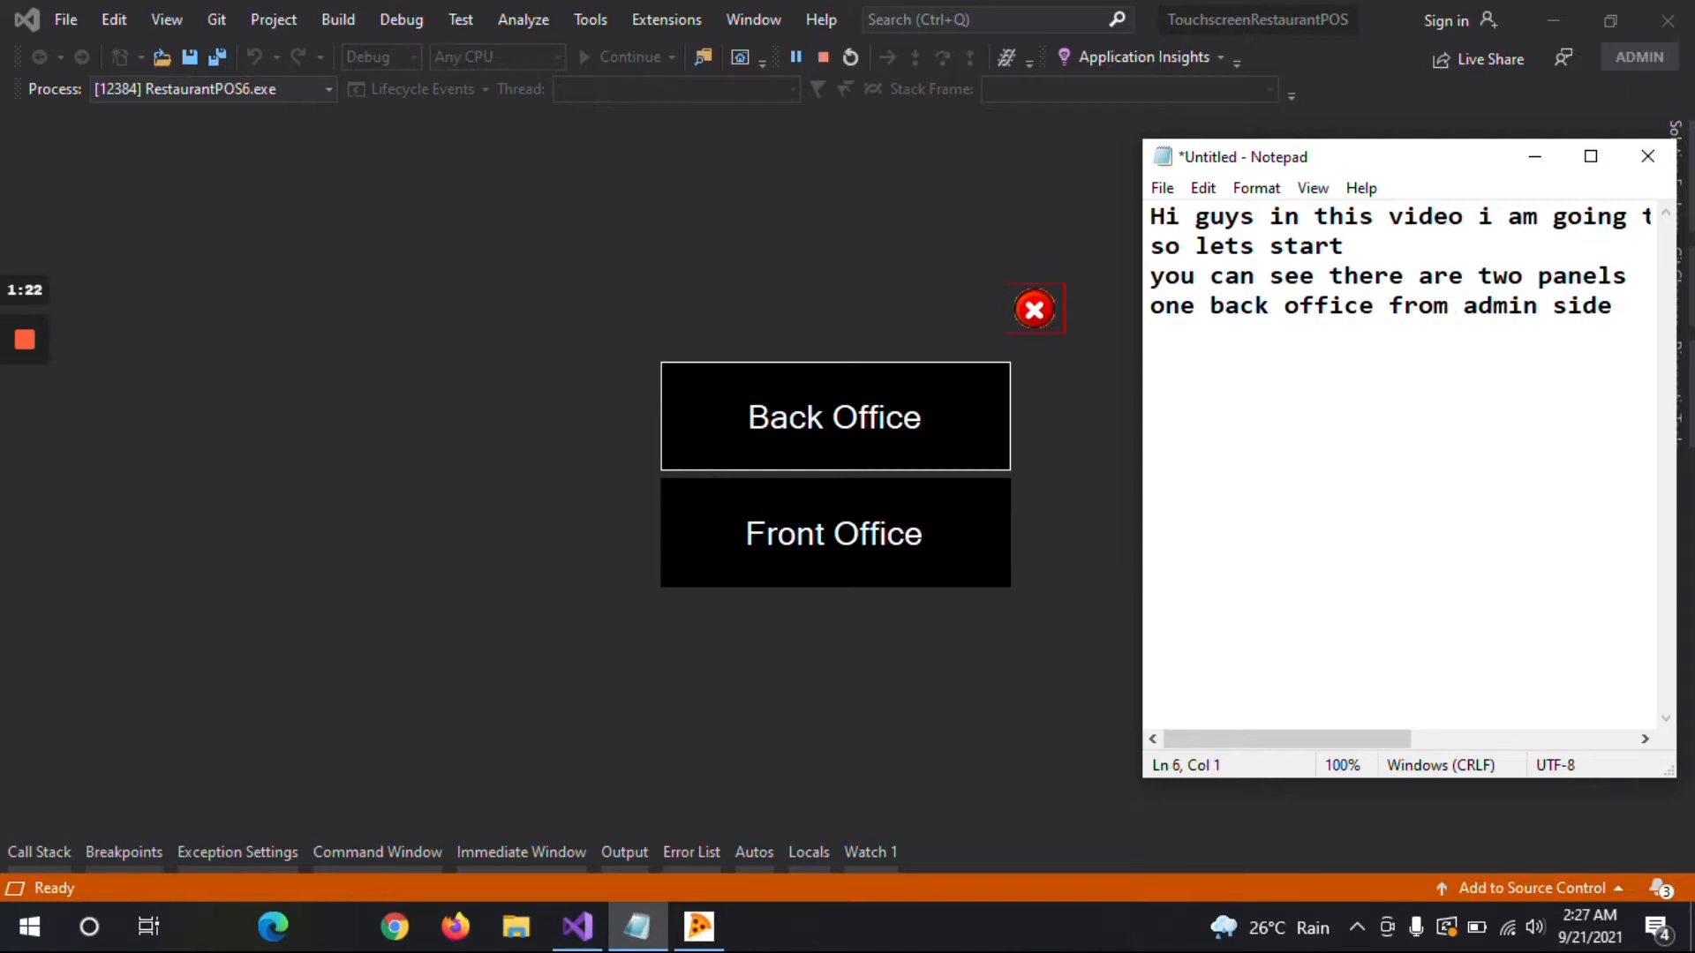
Add the line "another for front office for cashier side" to the note.
{"action": "type", "text": "other for"}
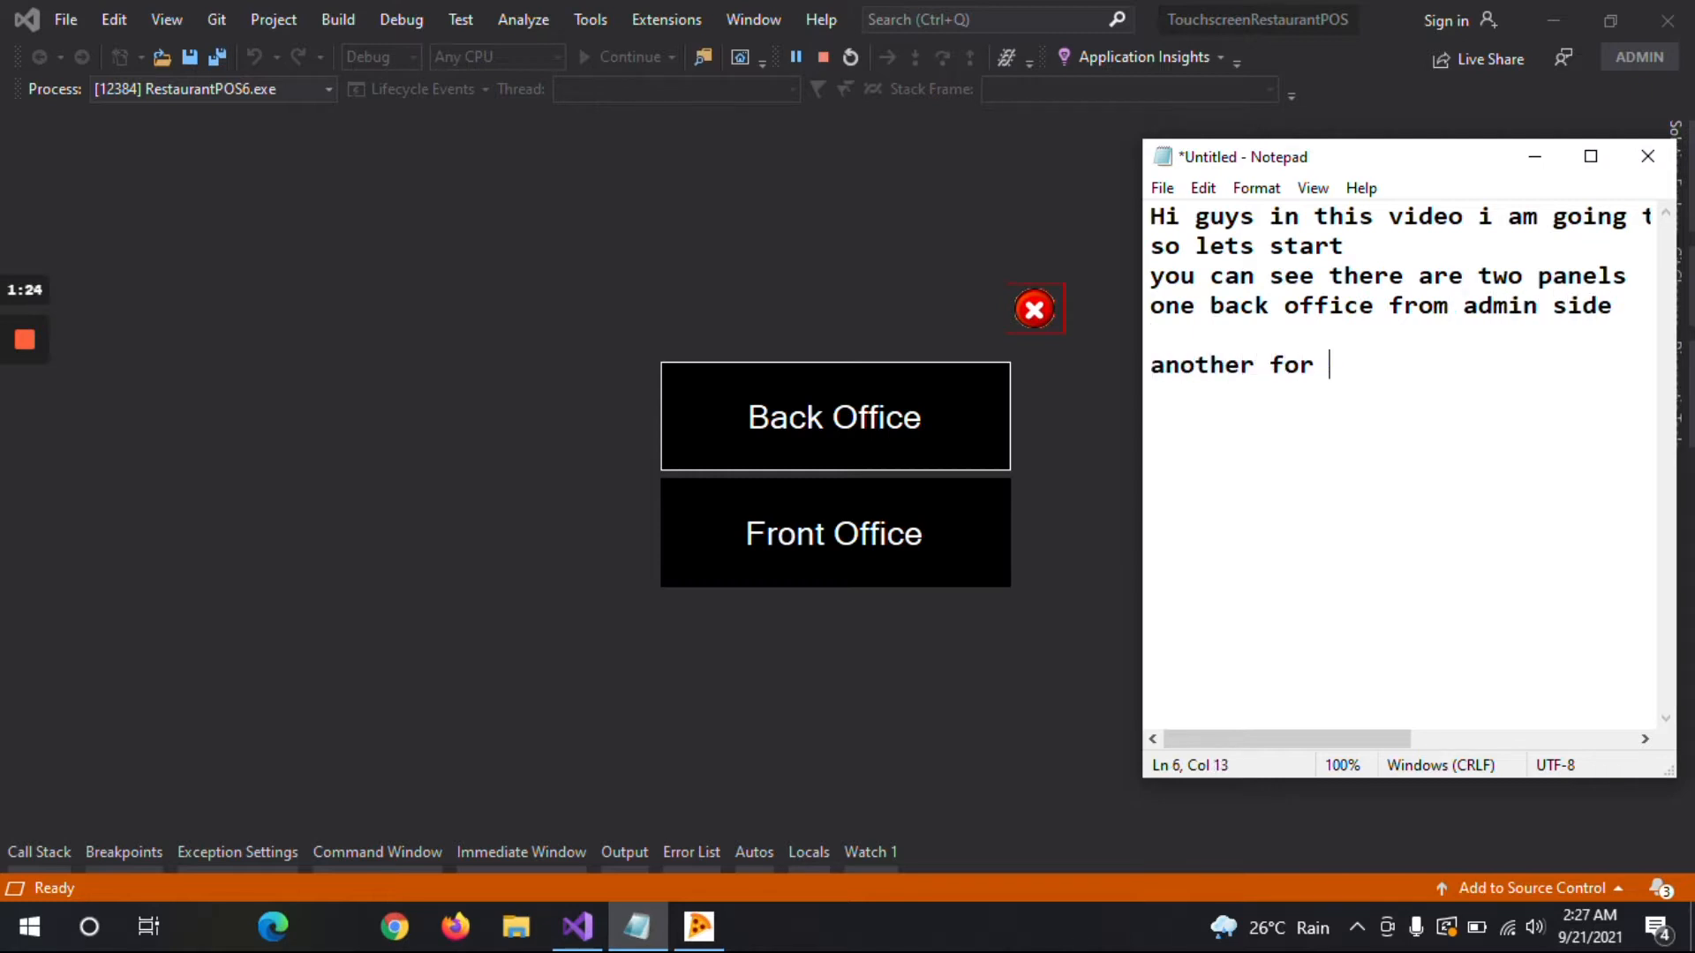
{"action": "type", "text": " front officre "}
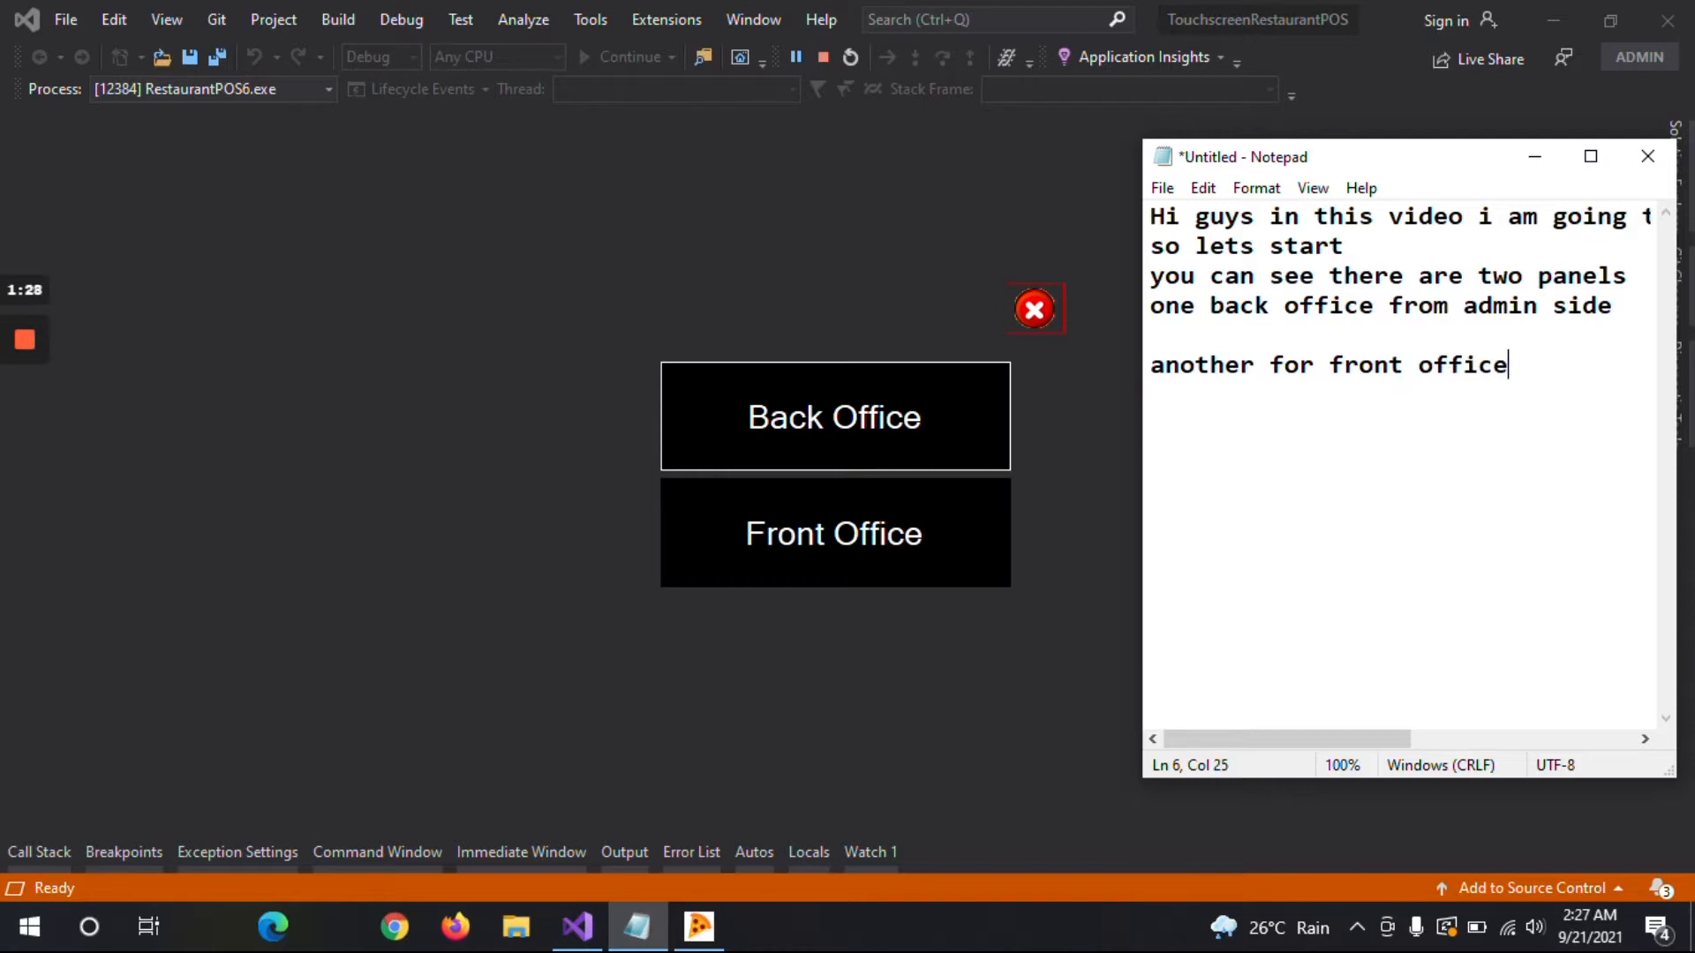
{"action": "type", "text": "for cash"}
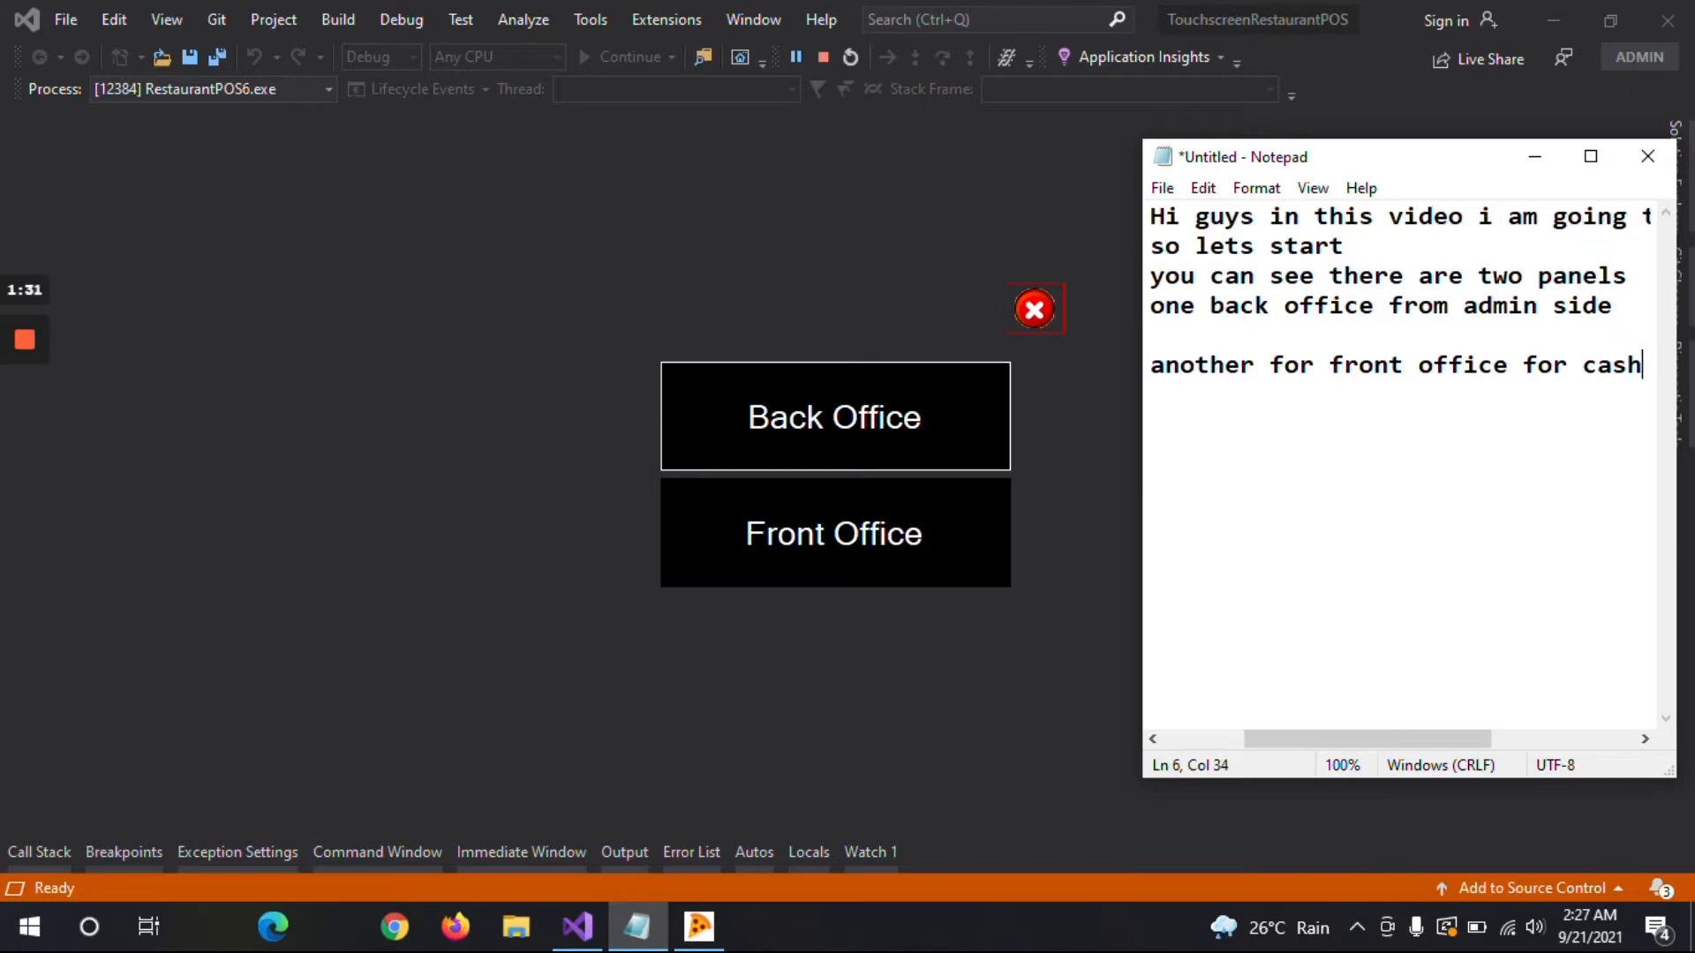
{"action": "type", "text": "ier side"}
{"action": "key", "text": "Return"}
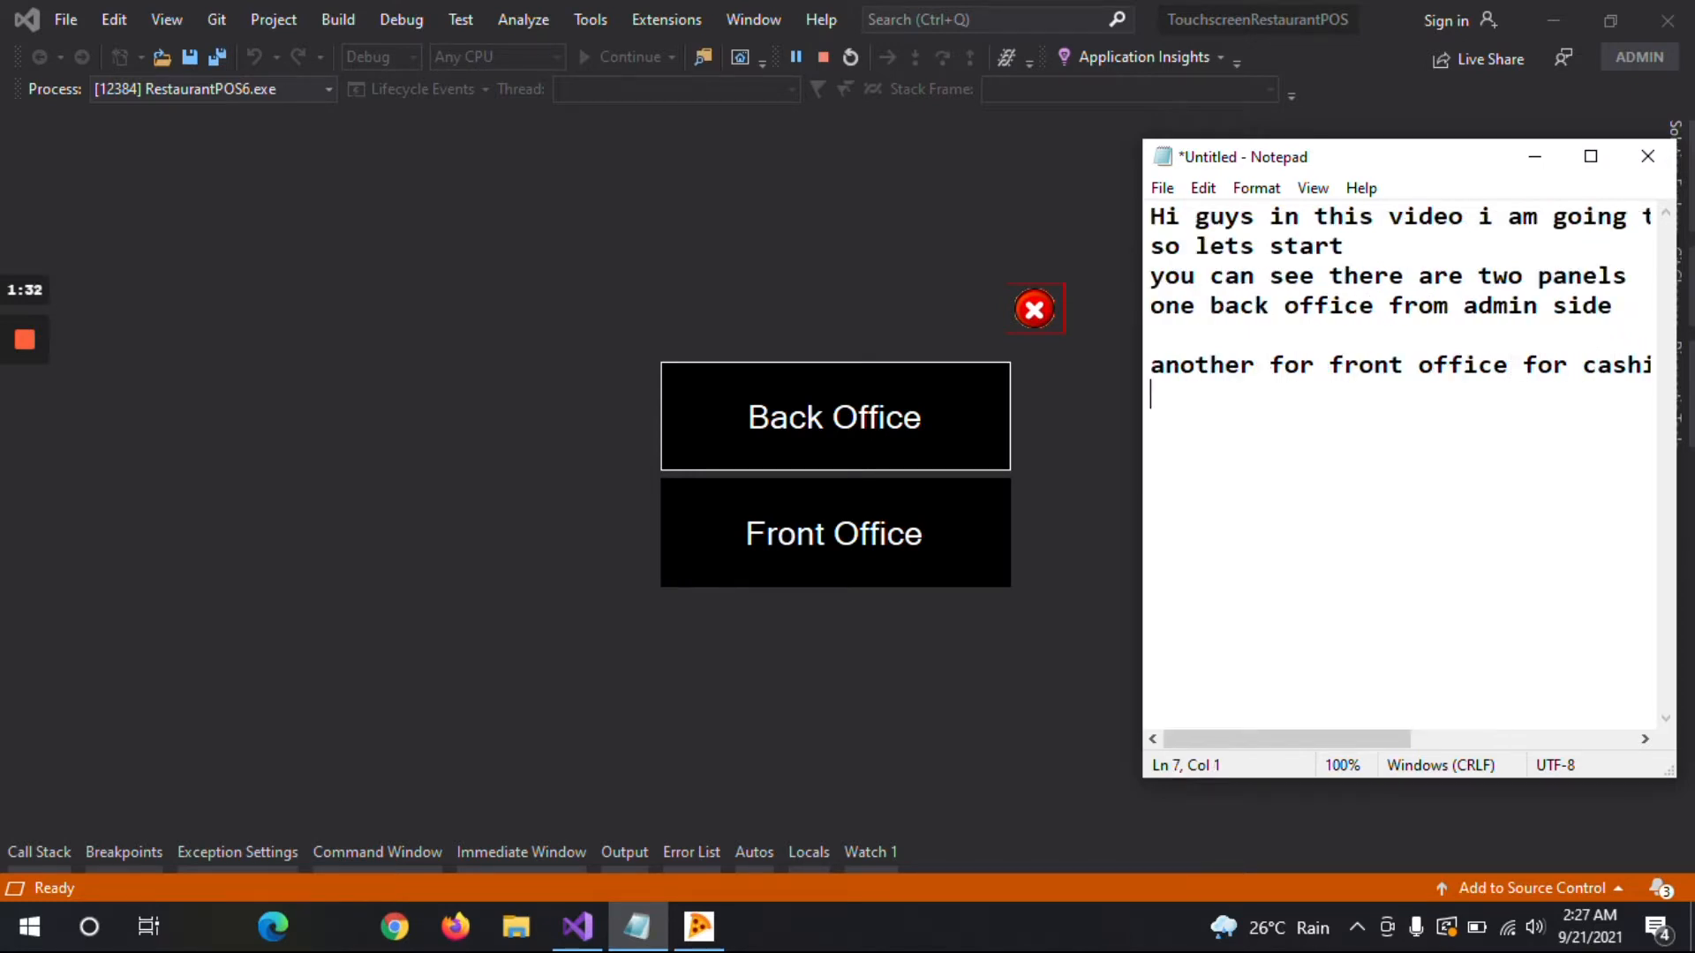
Add the line "first of all will show you front office" at the end of the note.
{"action": "type", "text": "first "}
{"action": "type", "text": "of all will show "}
{"action": "type", "text": "you"}
{"action": "type", "text": " front of"}
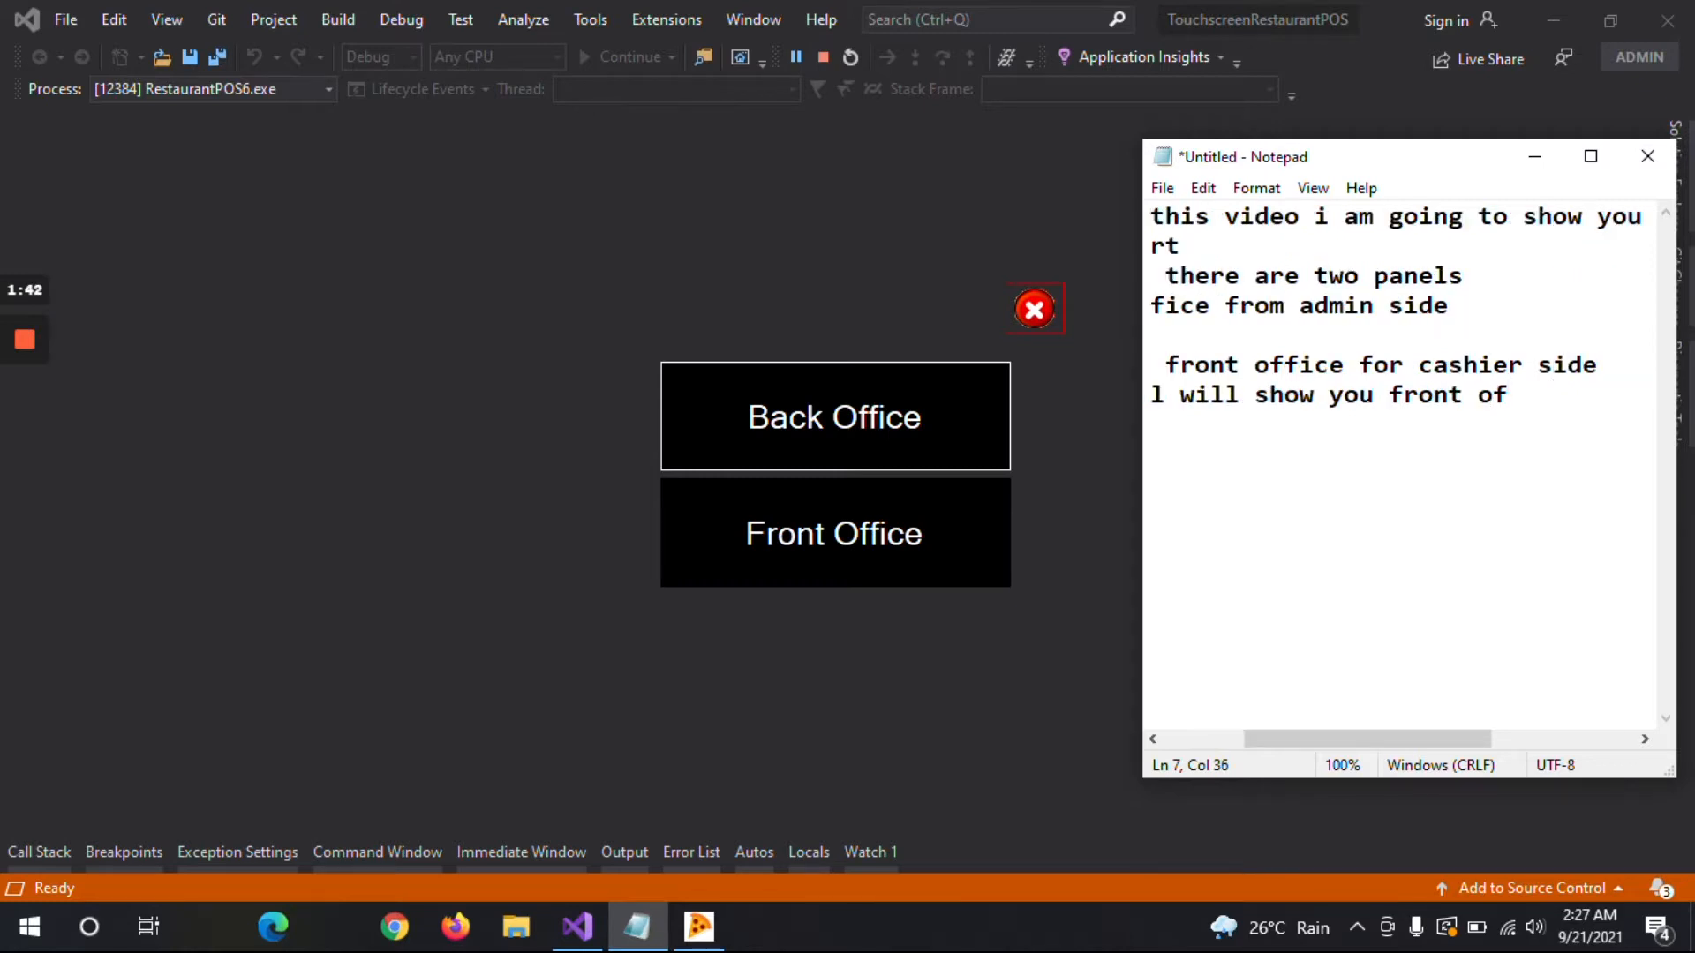
{"action": "type", "text": "fice"}
Enter the Front Office, try to end the current work period, and return to the Front Office home screen.
{"action": "left_click", "coordinate": [867, 565]}
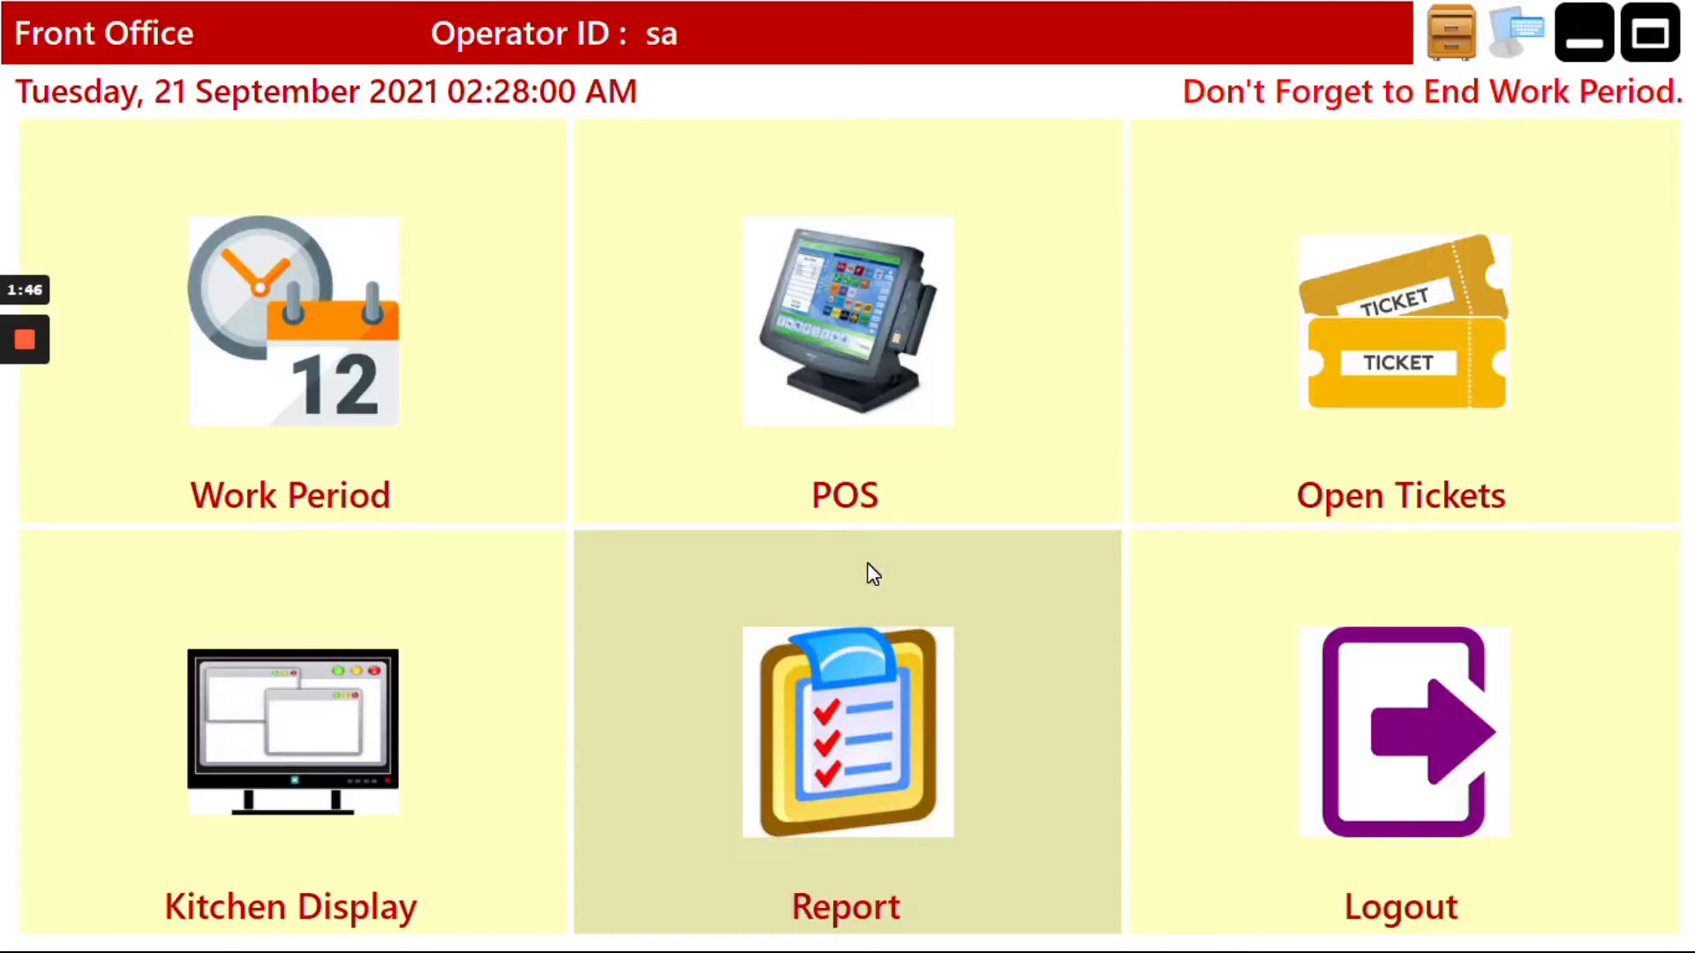
{"action": "left_click", "coordinate": [369, 315]}
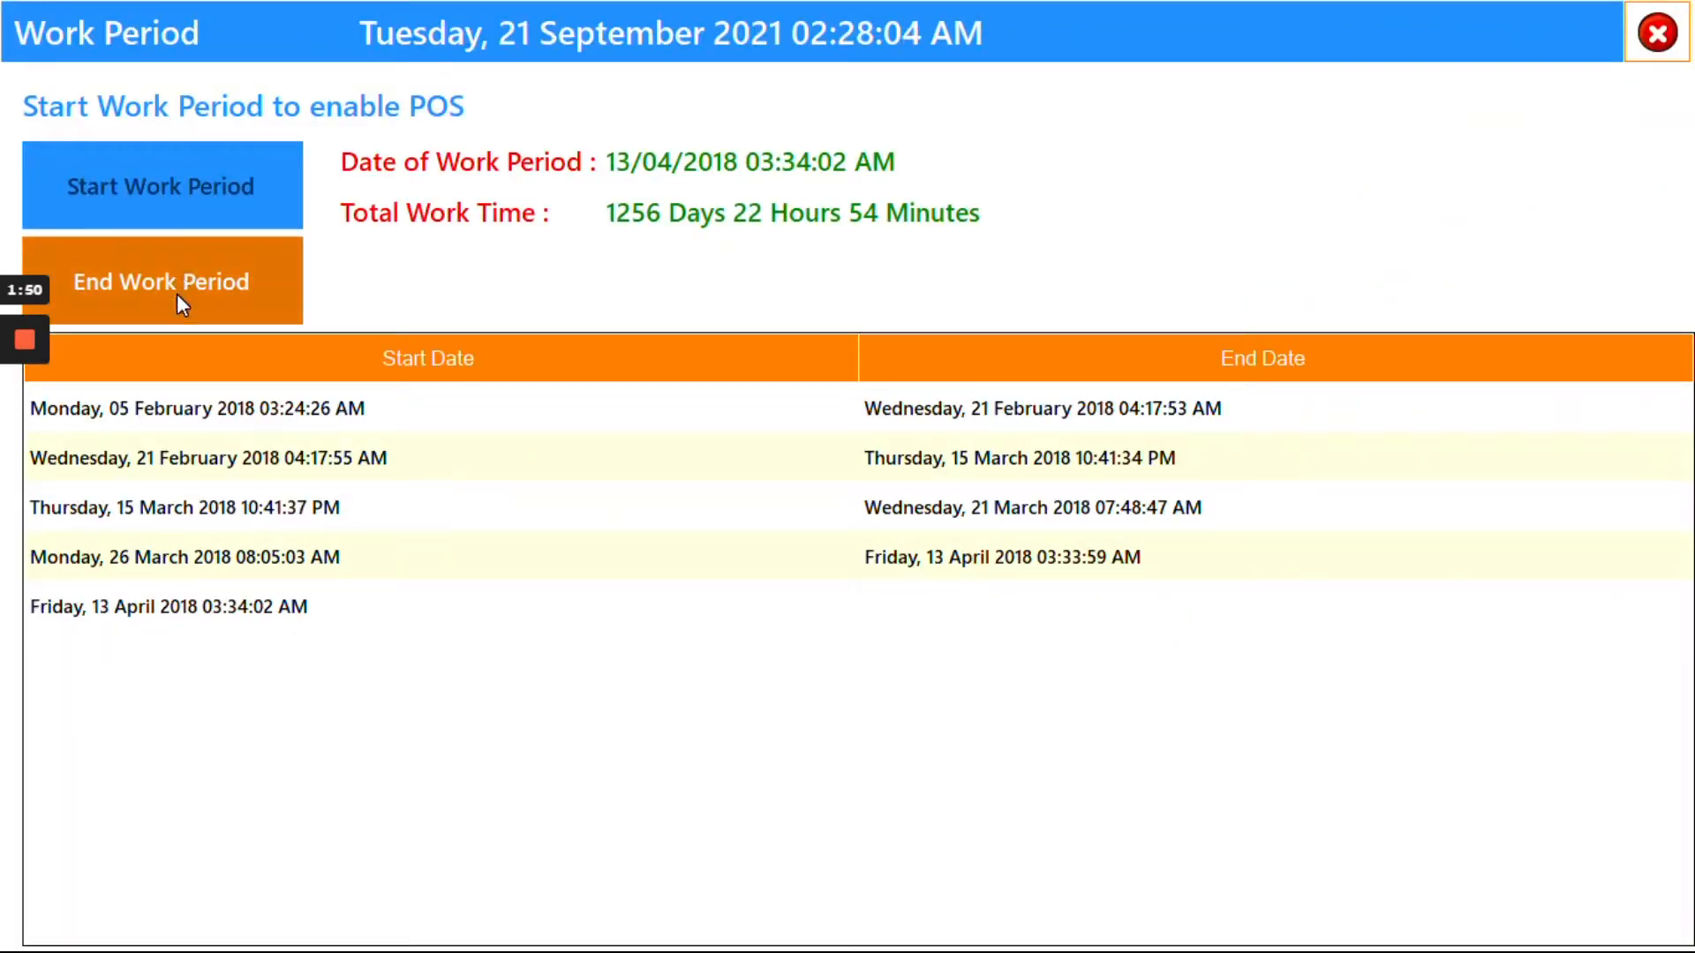
{"action": "left_click", "coordinate": [181, 276]}
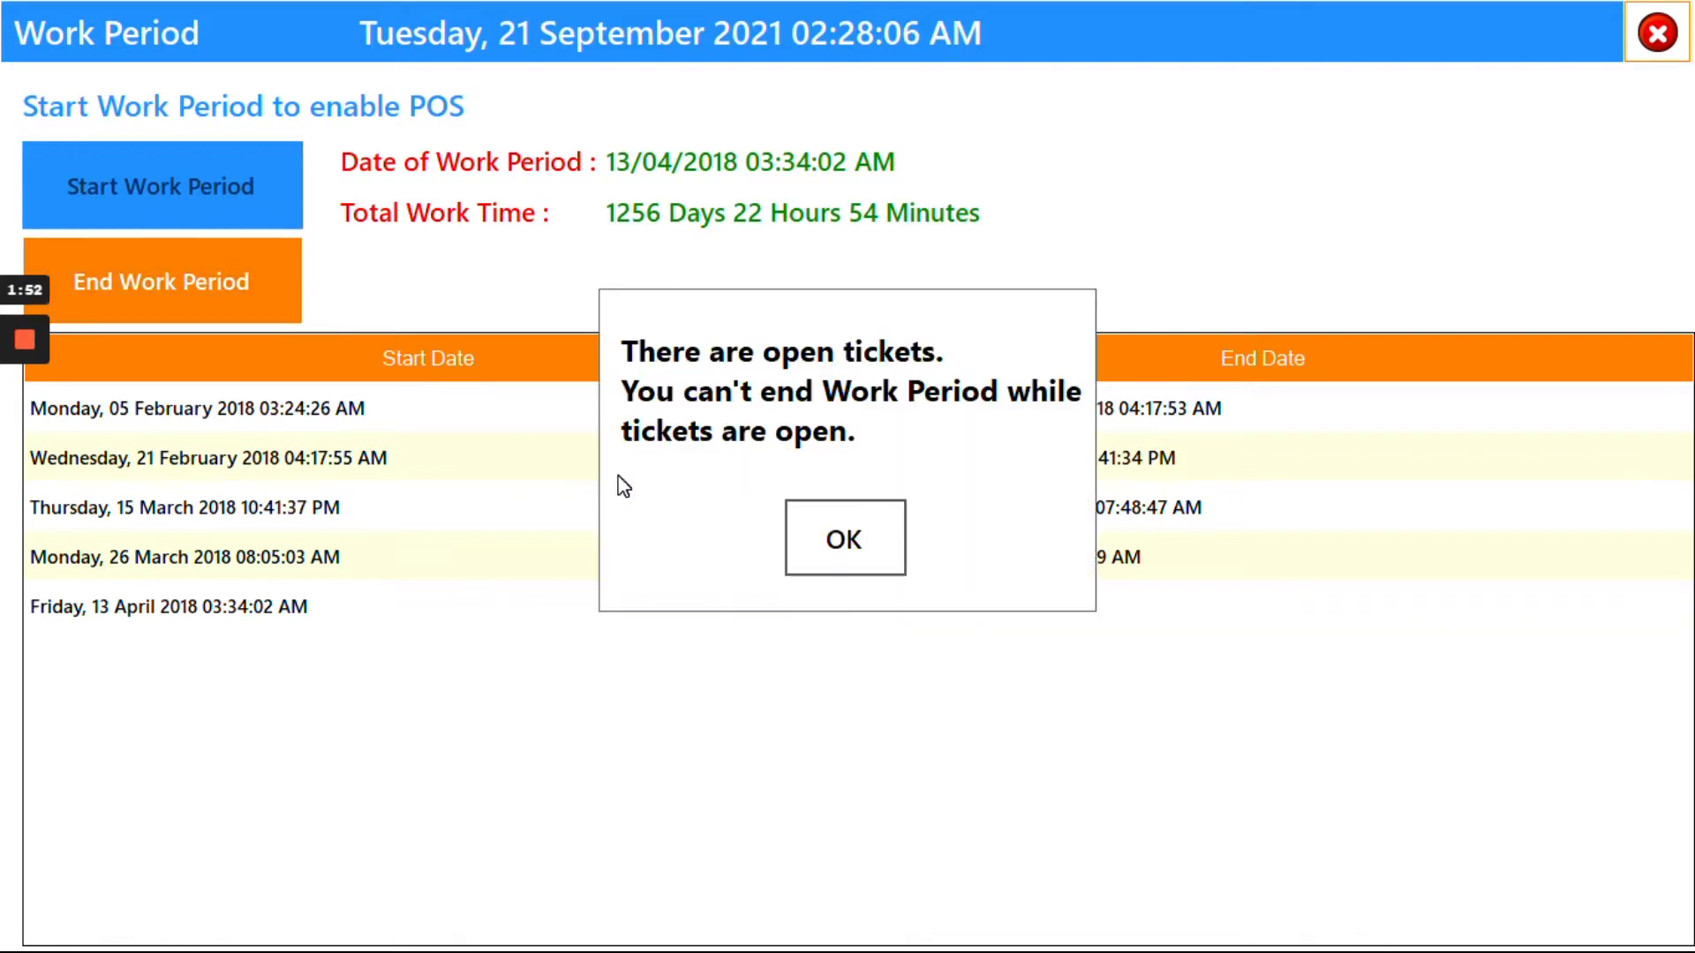
{"action": "left_click", "coordinate": [850, 543]}
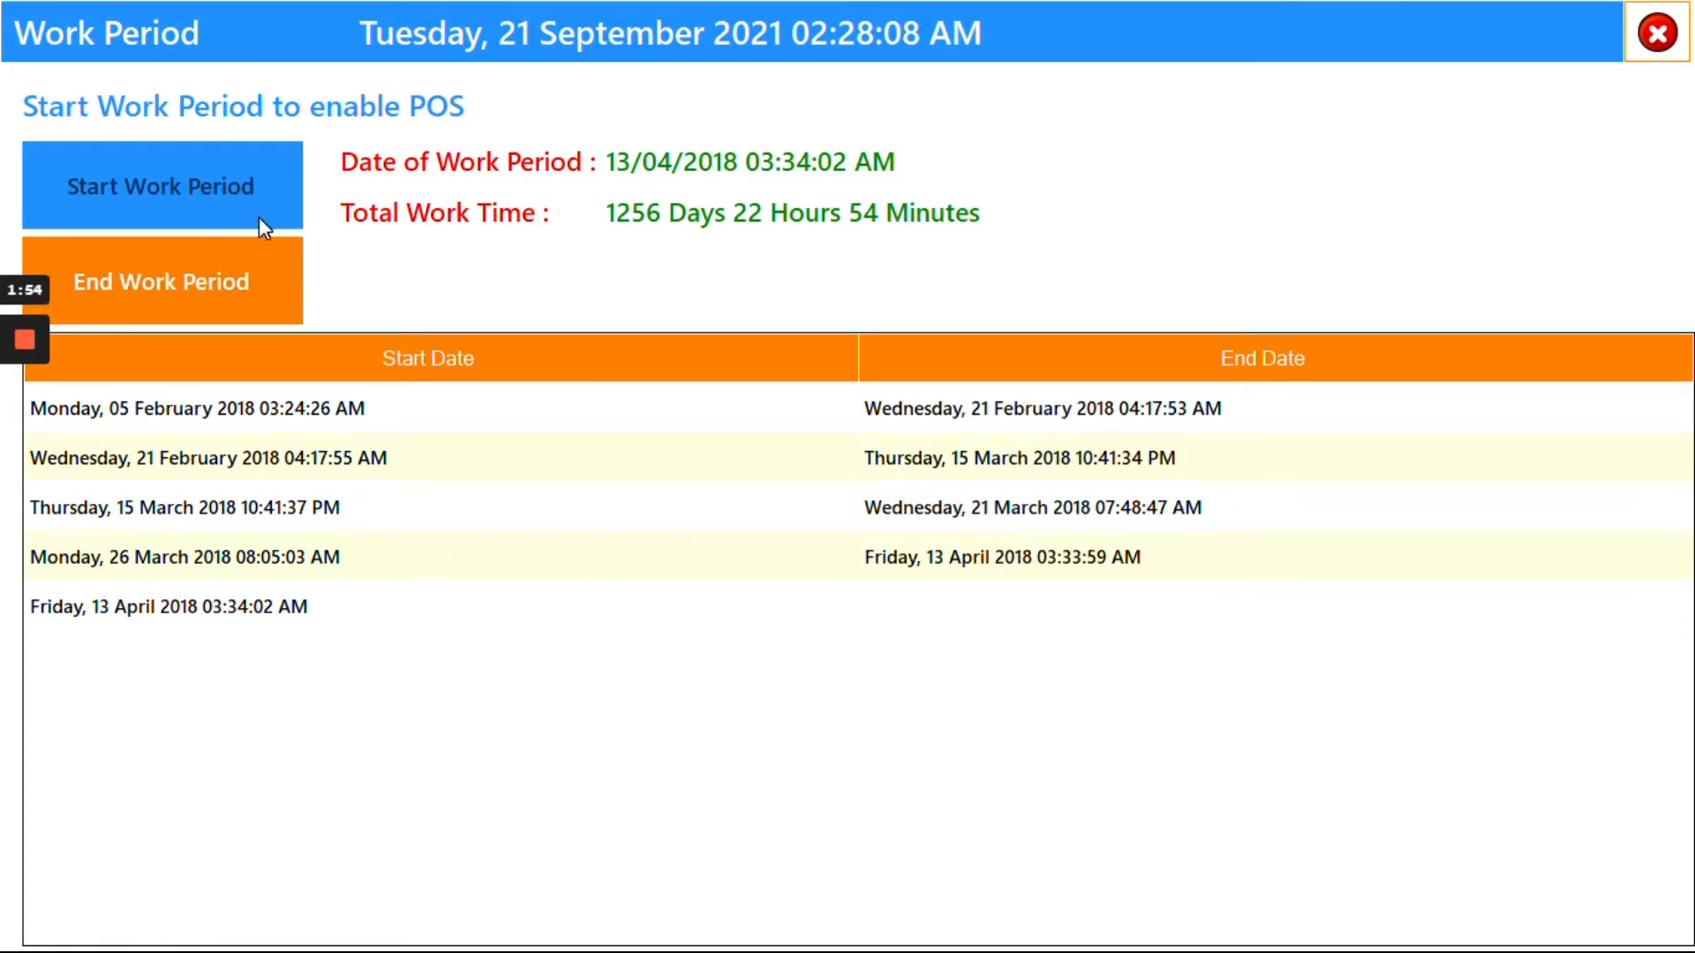
{"action": "left_click", "coordinate": [1647, 24]}
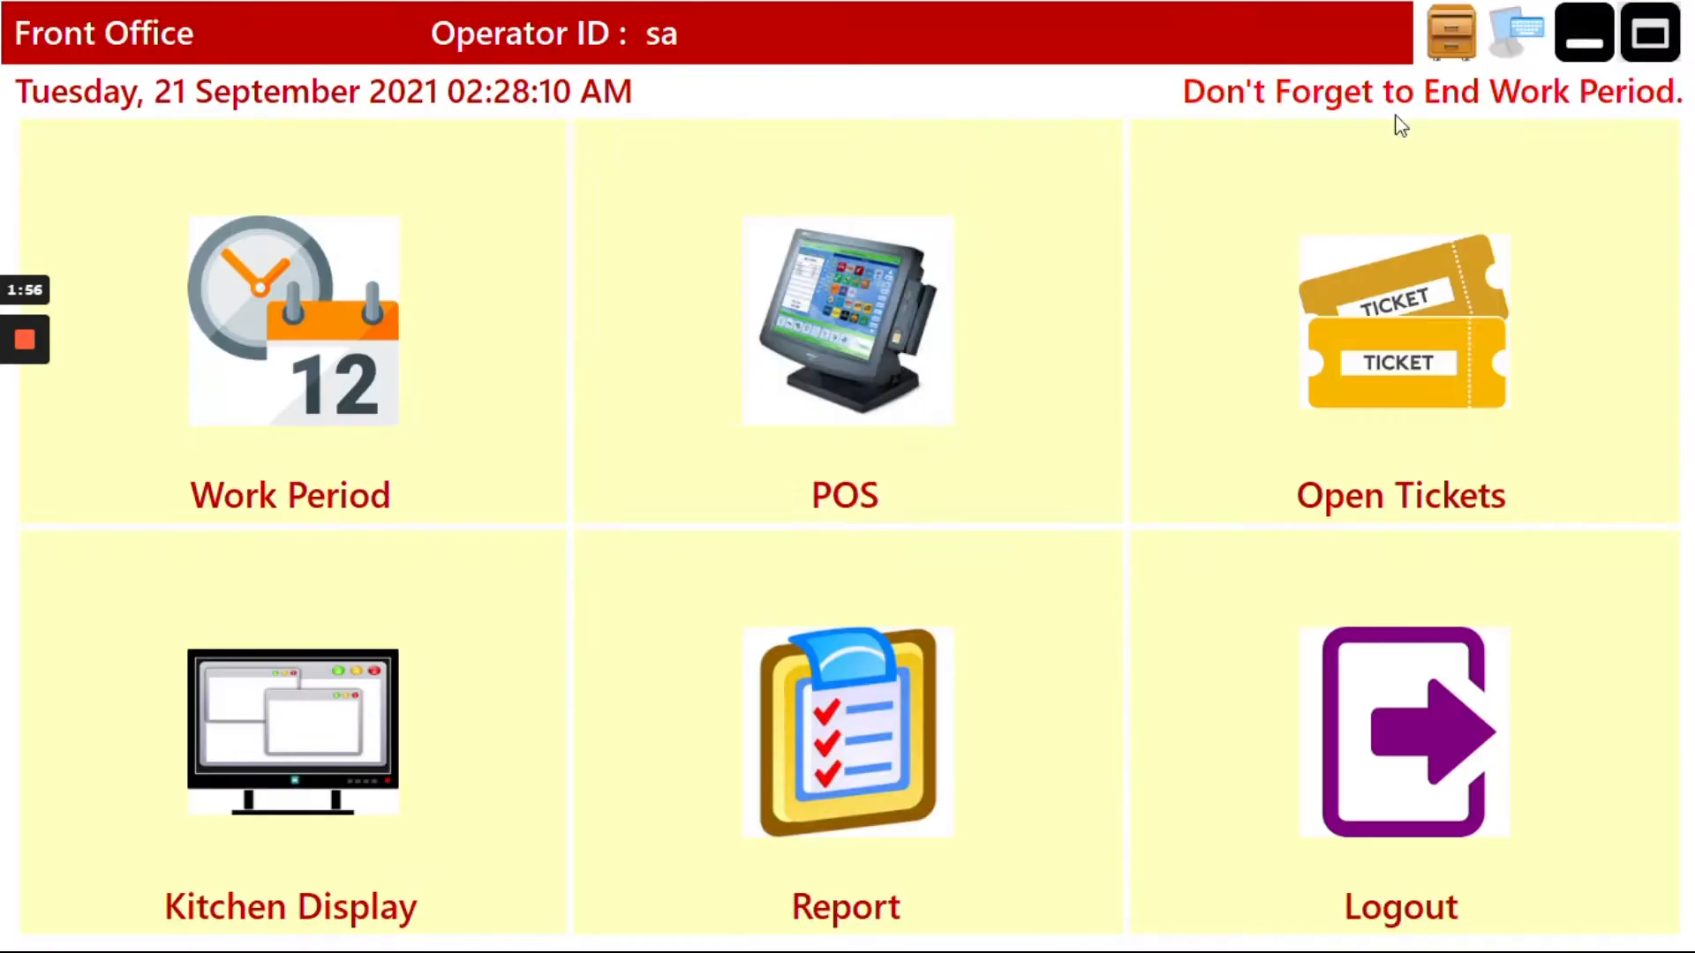
View the open tickets, and review the take-away, home delivery and express billing orders on the kitchen display.
{"action": "left_click", "coordinate": [1367, 365]}
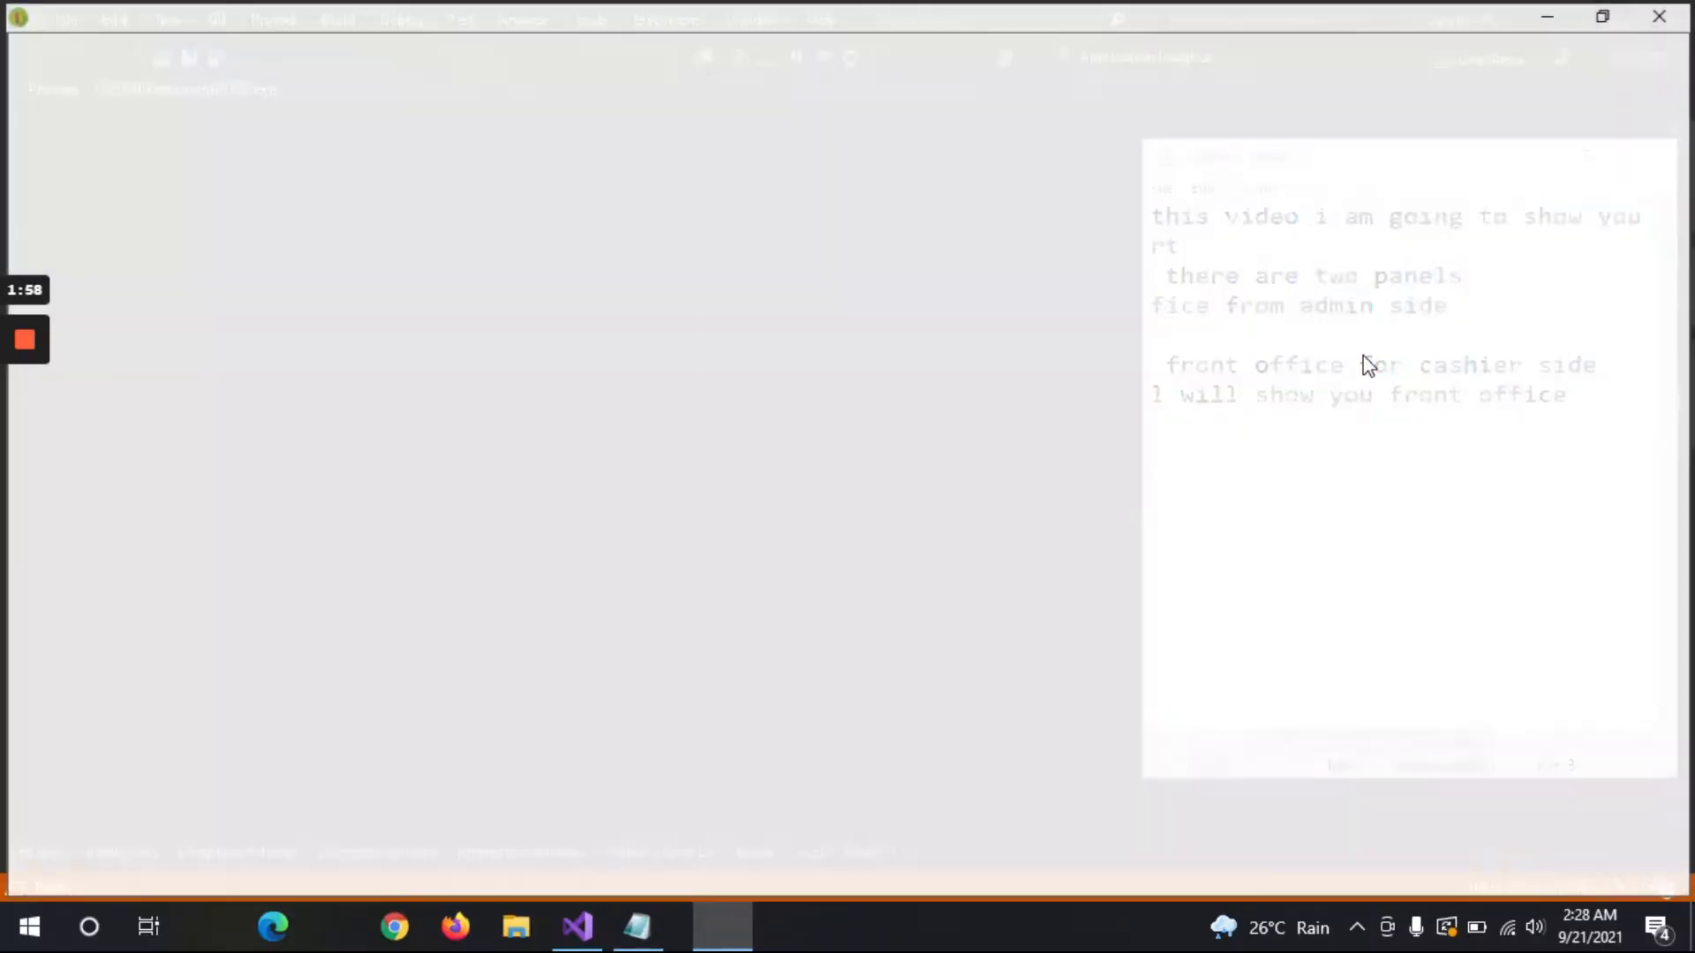
{"action": "left_click", "coordinate": [1674, 19]}
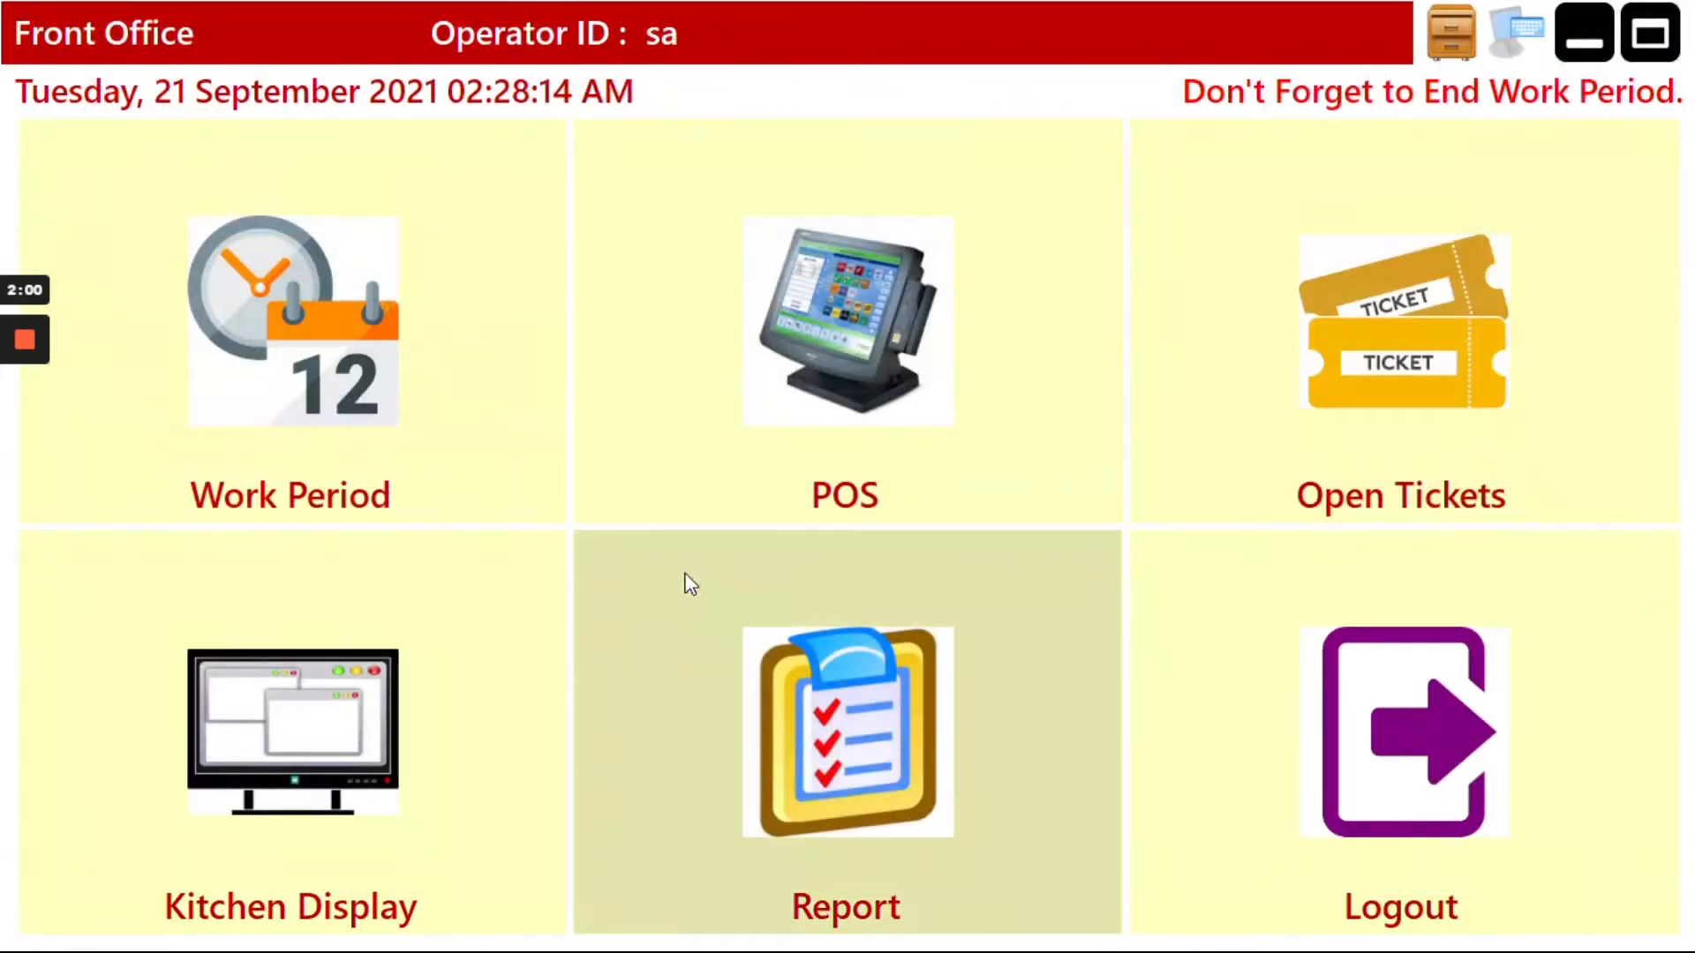
{"action": "left_click", "coordinate": [316, 743]}
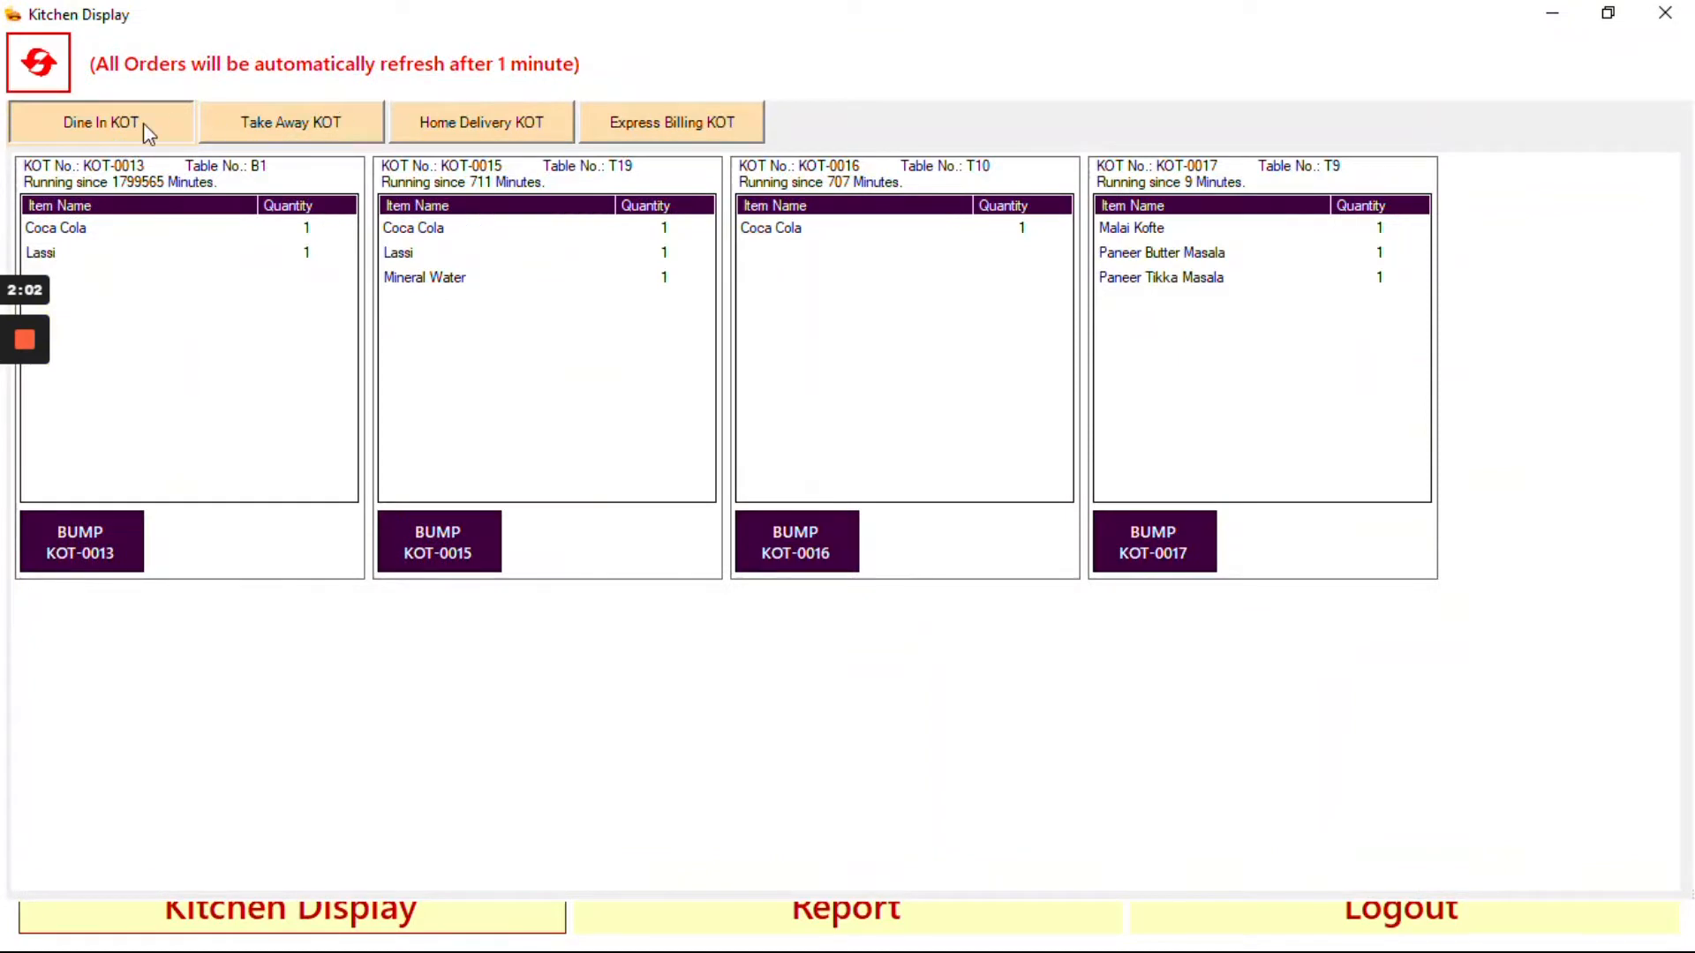
{"action": "left_click", "coordinate": [256, 133]}
{"action": "left_click", "coordinate": [474, 142]}
{"action": "left_click", "coordinate": [682, 146]}
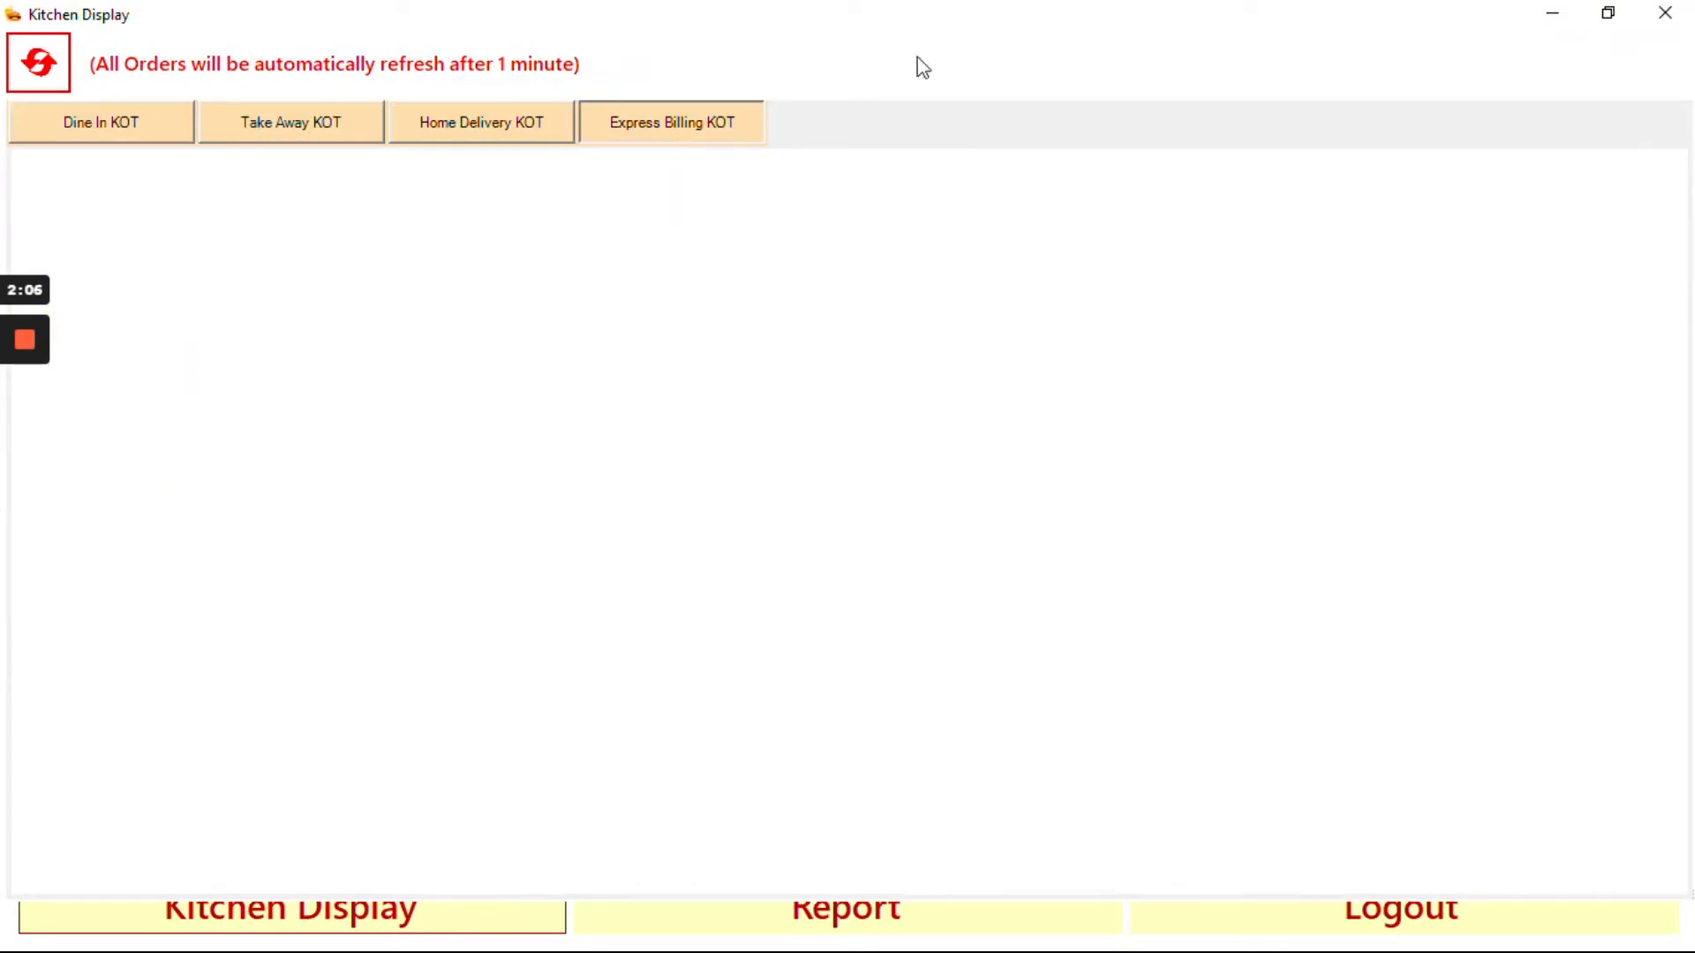
{"action": "left_click", "coordinate": [1669, 16]}
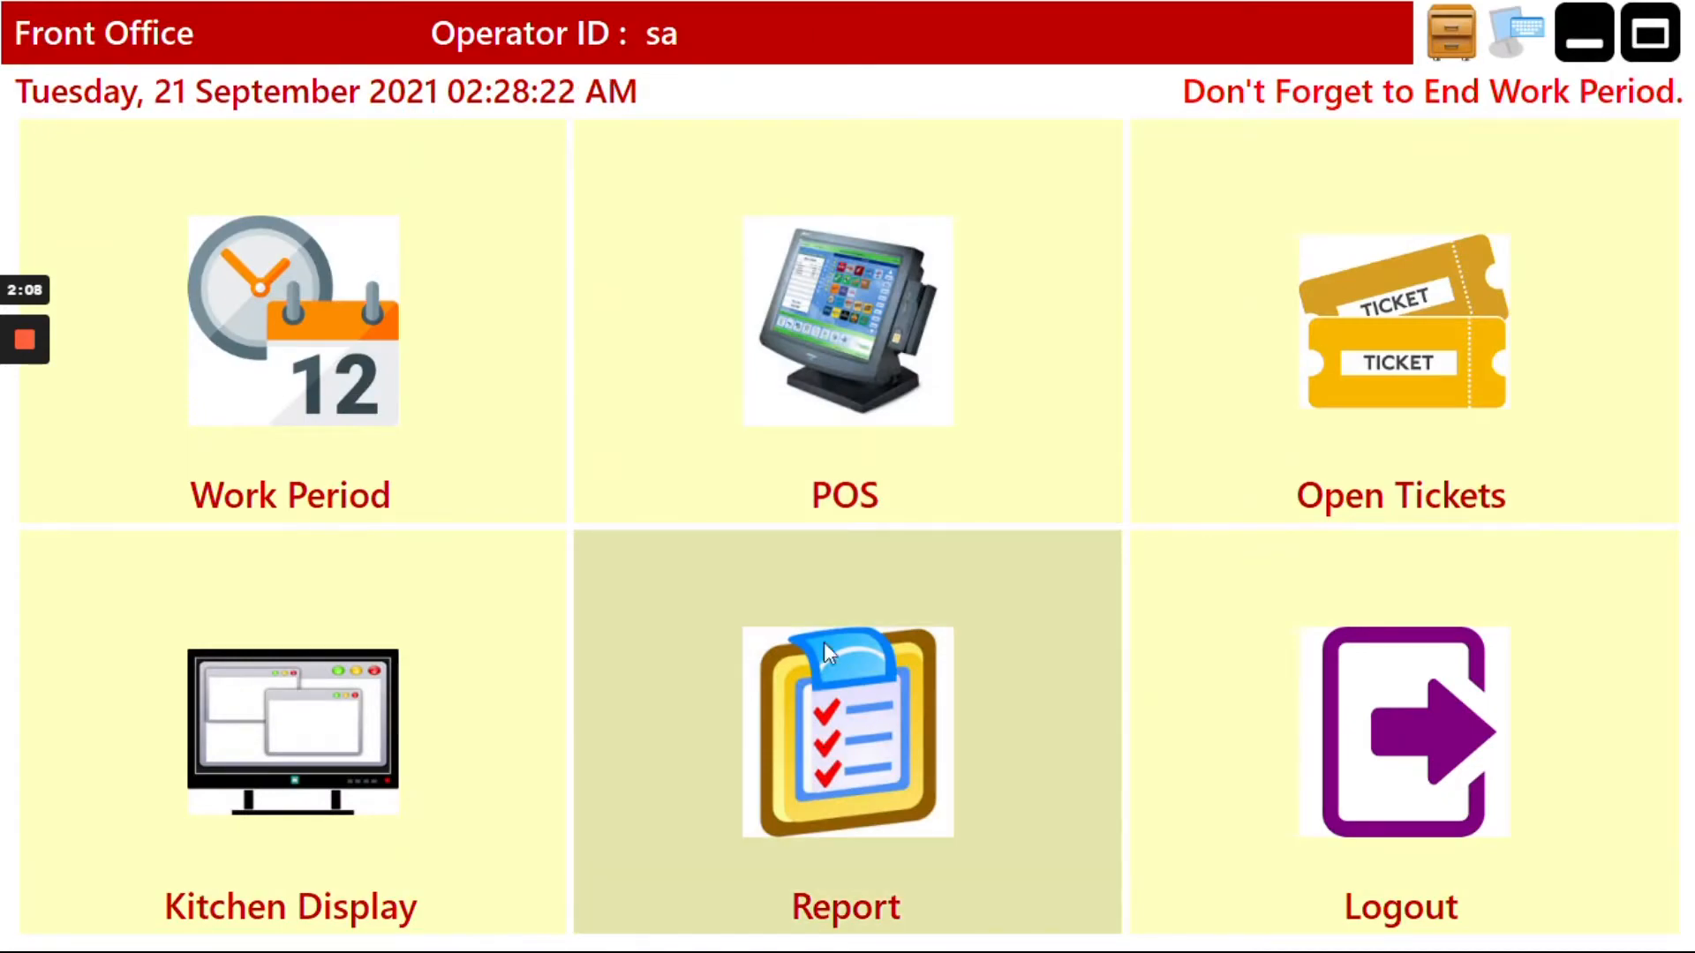
Open the POS screen and browse the menu categories from Chaat + Snacks through Veg.
{"action": "left_click", "coordinate": [761, 484]}
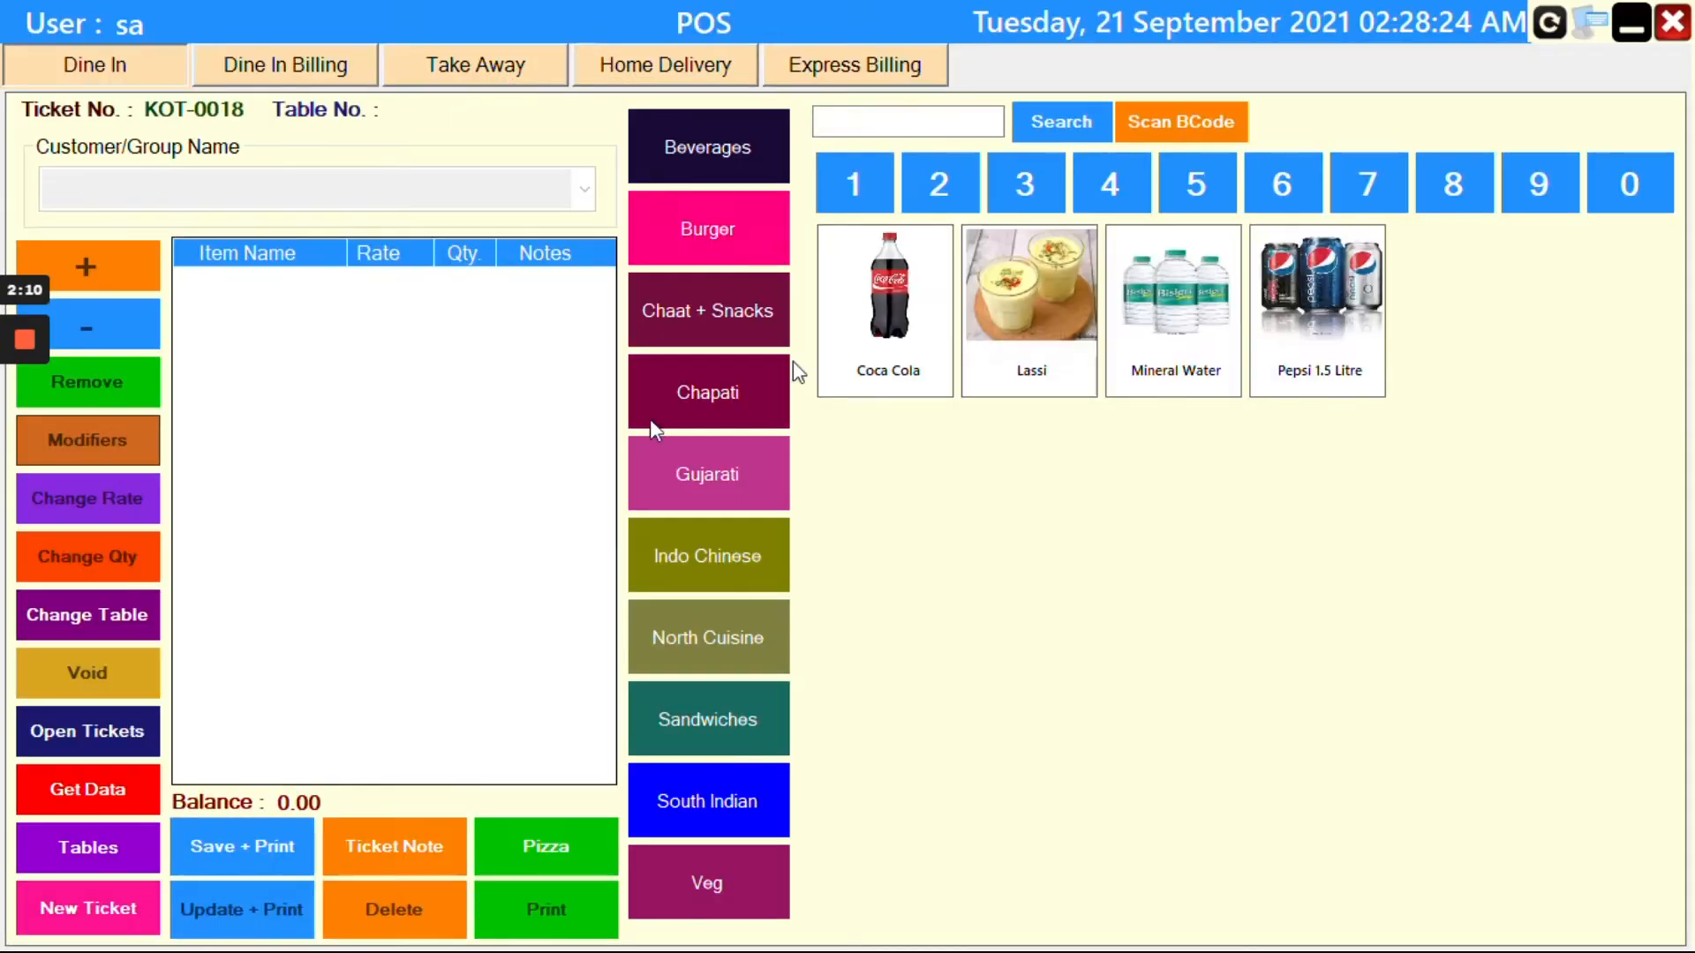
{"action": "left_click", "coordinate": [771, 287]}
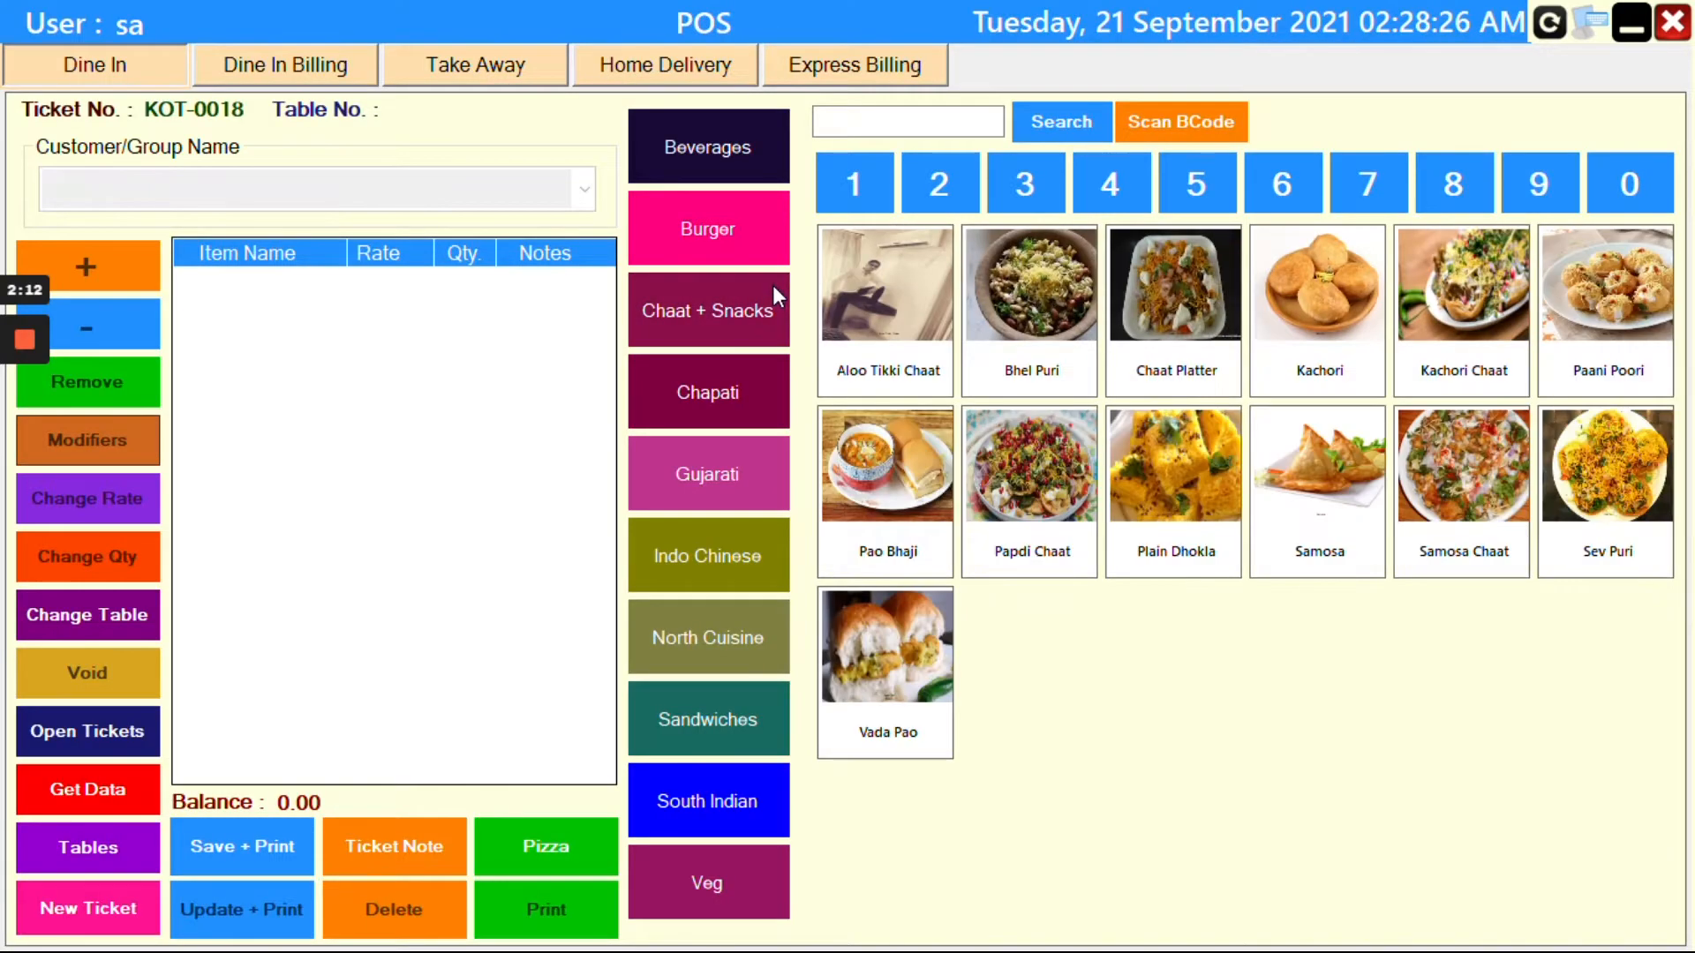
{"action": "left_click", "coordinate": [706, 390]}
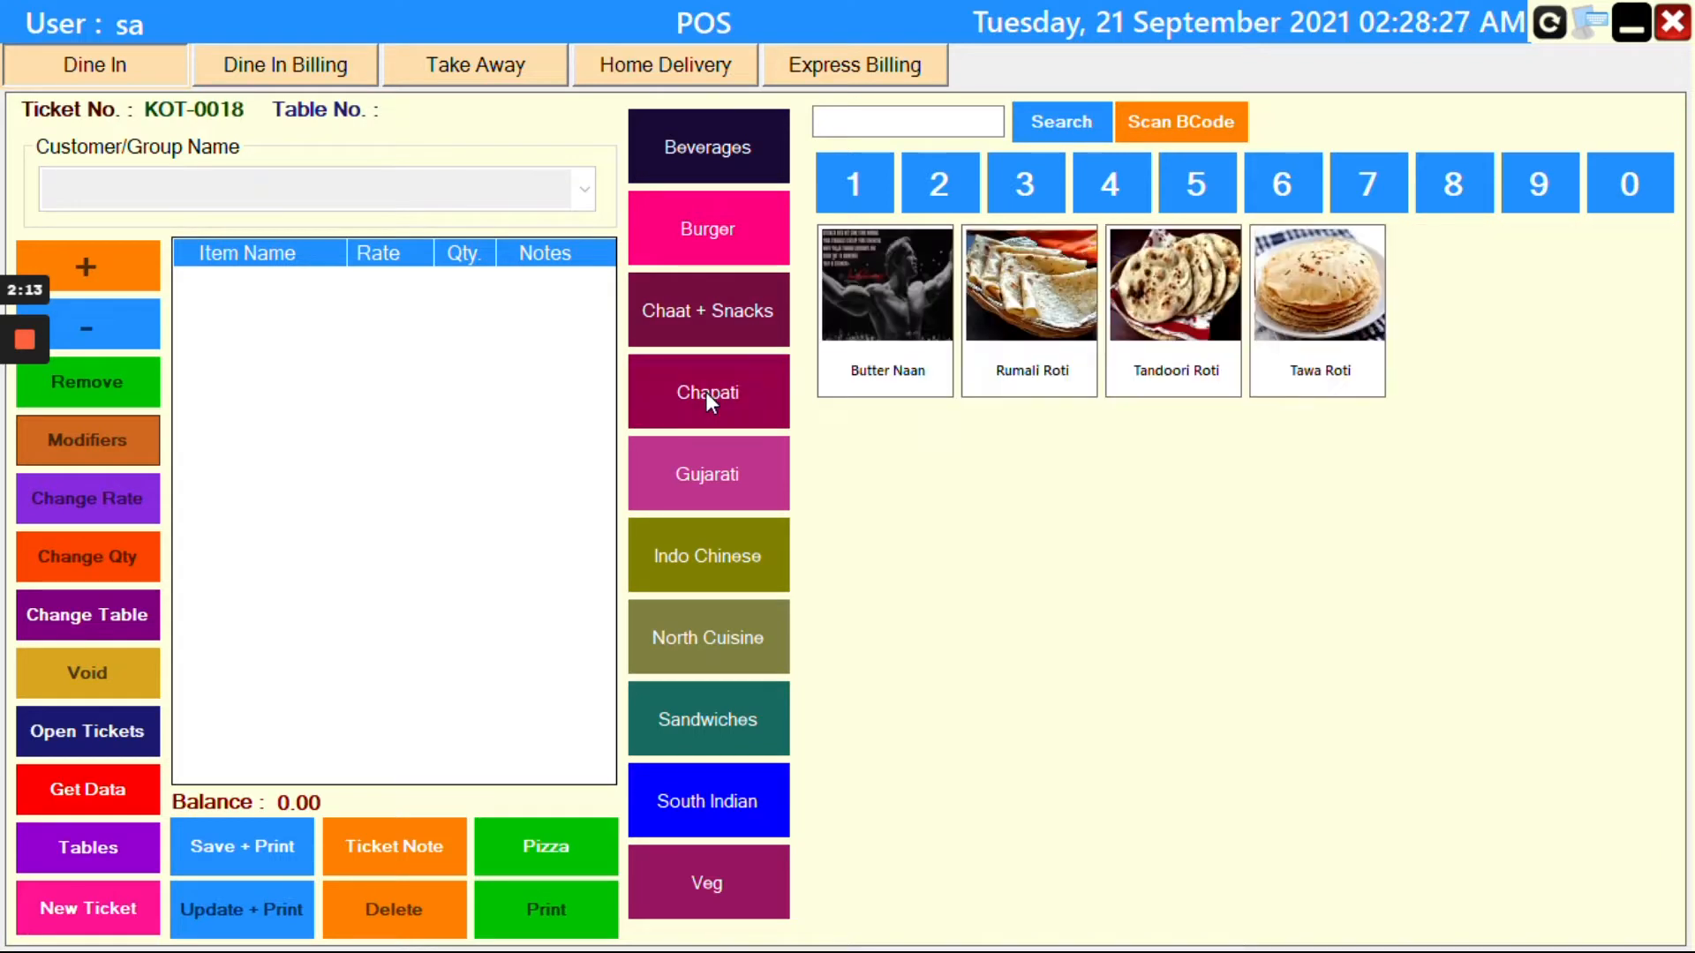
{"action": "left_click", "coordinate": [706, 468]}
{"action": "left_click", "coordinate": [703, 564]}
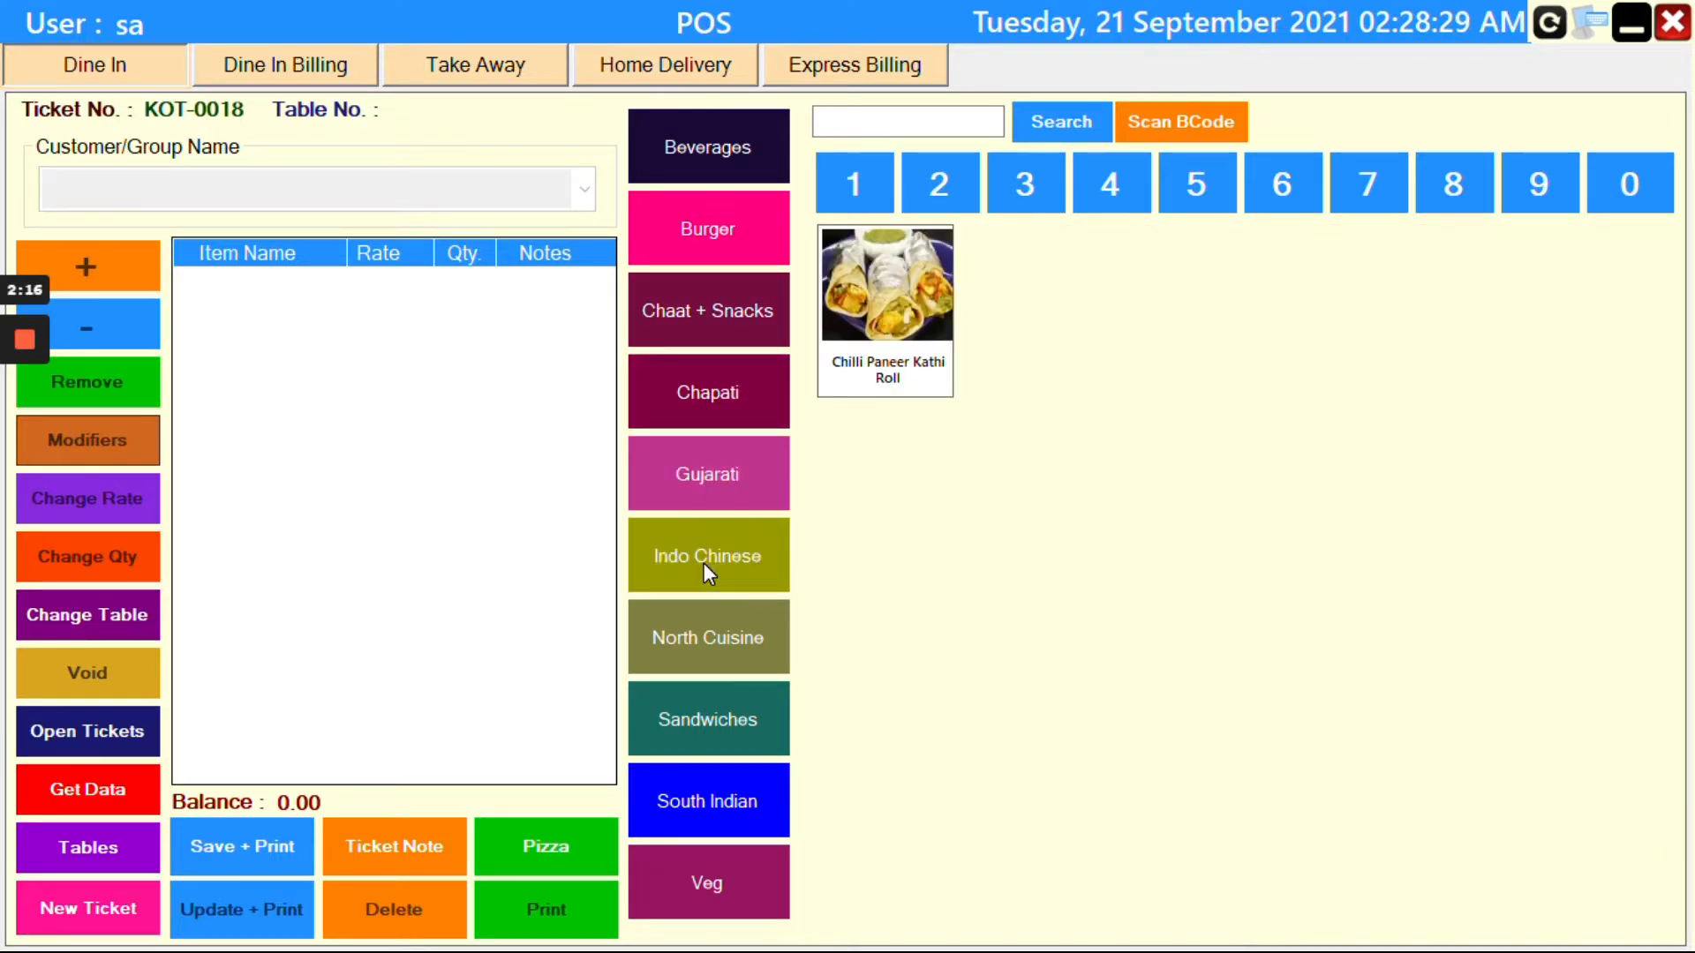
{"action": "left_click", "coordinate": [706, 643]}
{"action": "left_click", "coordinate": [720, 748]}
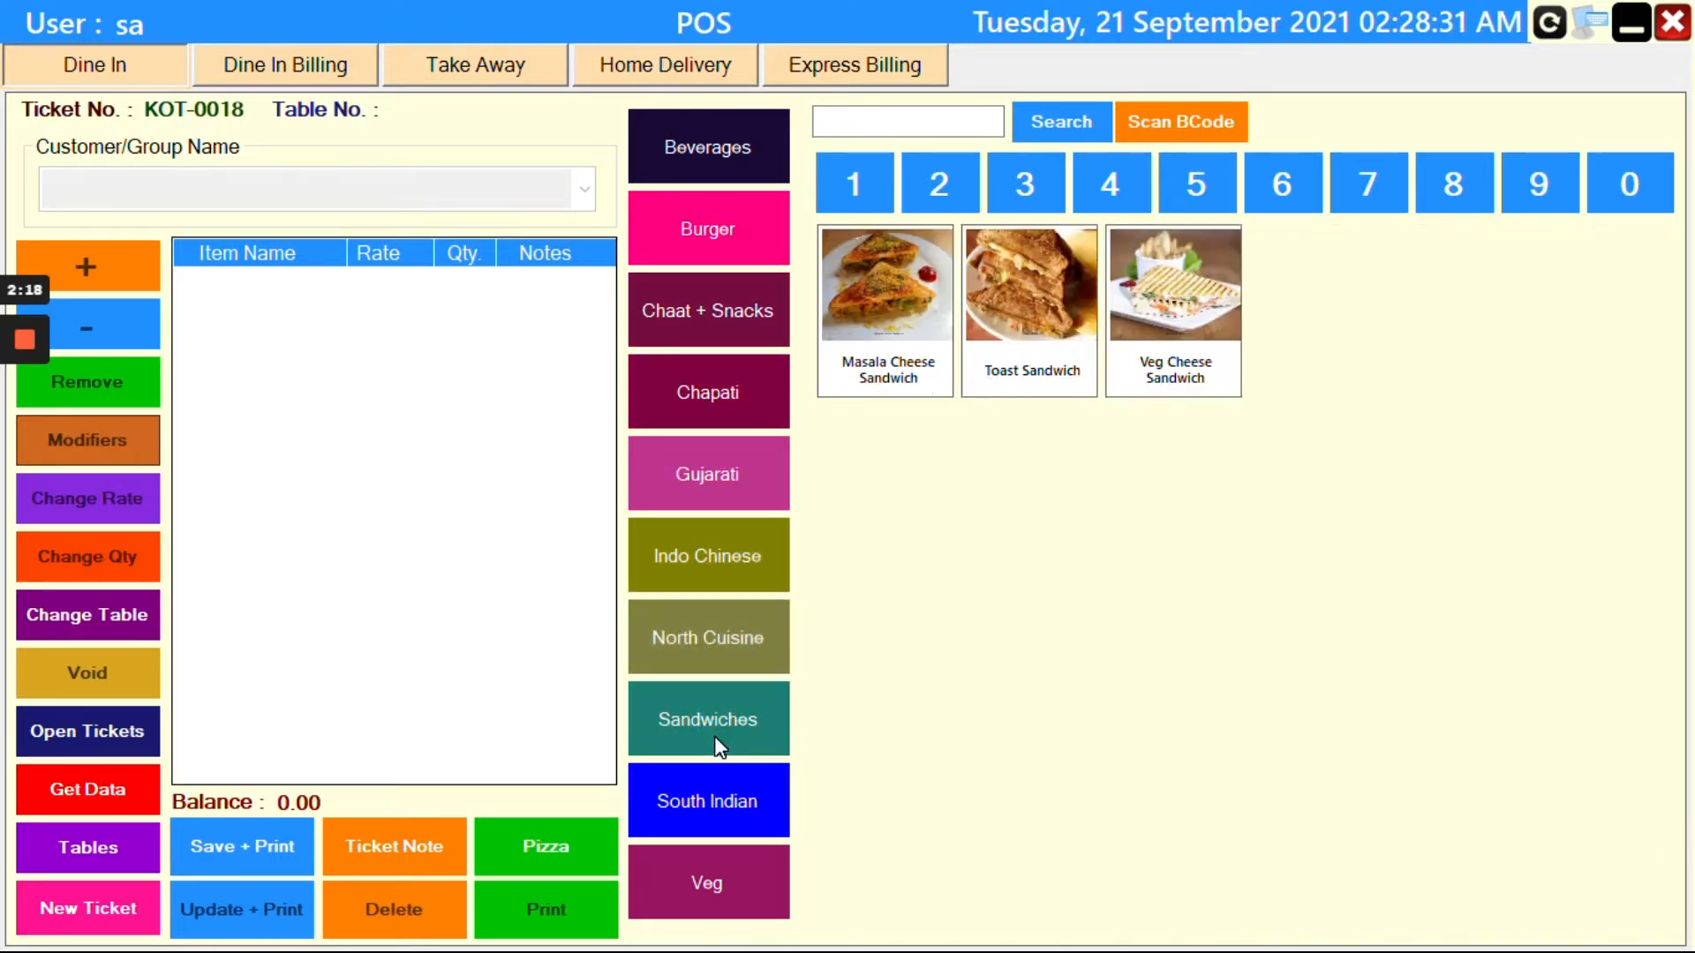
{"action": "left_click", "coordinate": [714, 800]}
{"action": "left_click", "coordinate": [717, 867]}
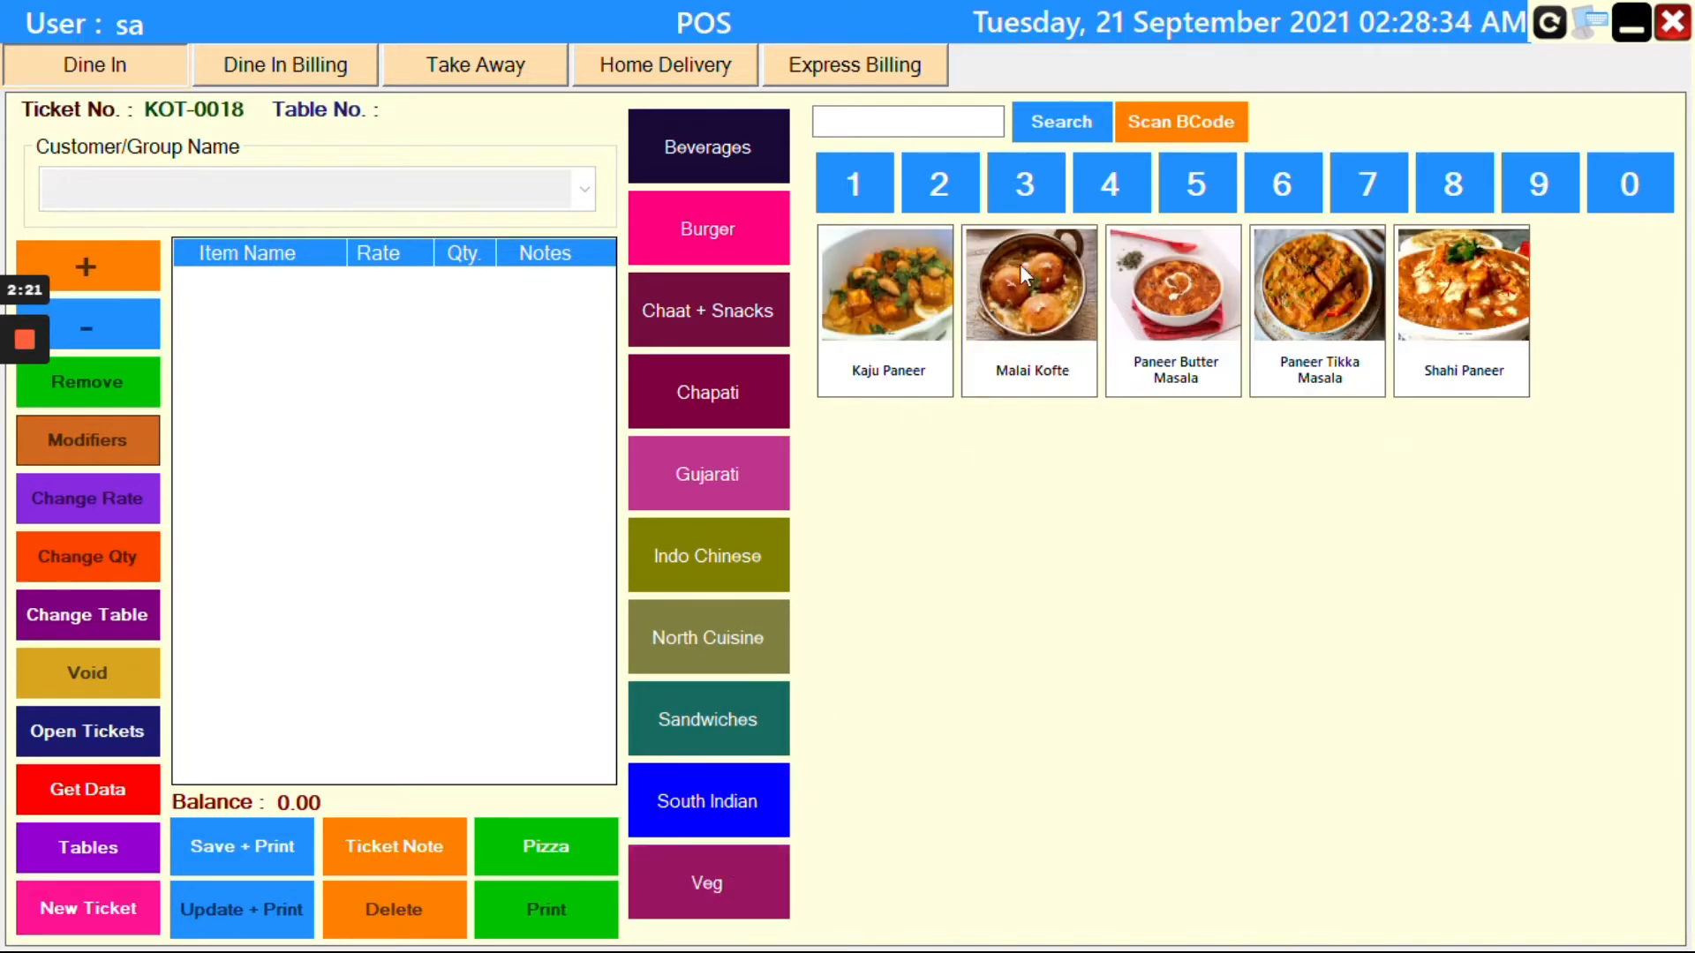
Add Kaju Paneer, Malai Kofte, Paneer Butter Masala and Paneer Tikka Masala to the dine-in ticket.
{"action": "left_click", "coordinate": [872, 394]}
{"action": "left_click", "coordinate": [1031, 350]}
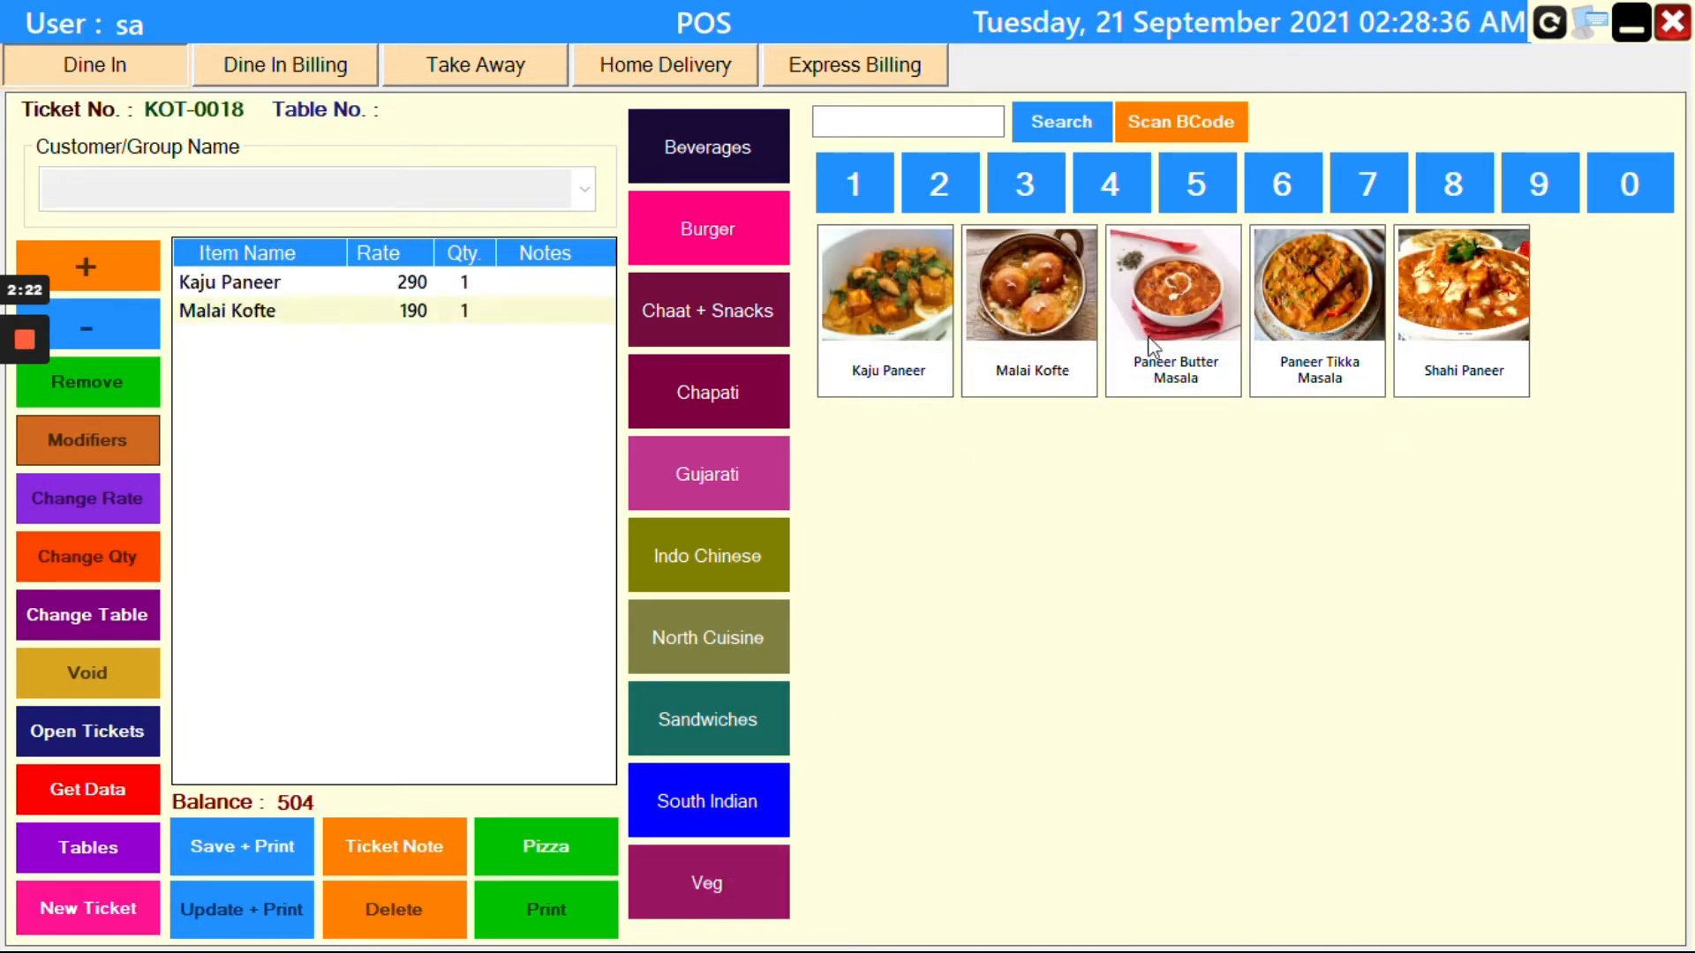
{"action": "left_click", "coordinate": [1157, 346]}
{"action": "left_click", "coordinate": [1350, 344]}
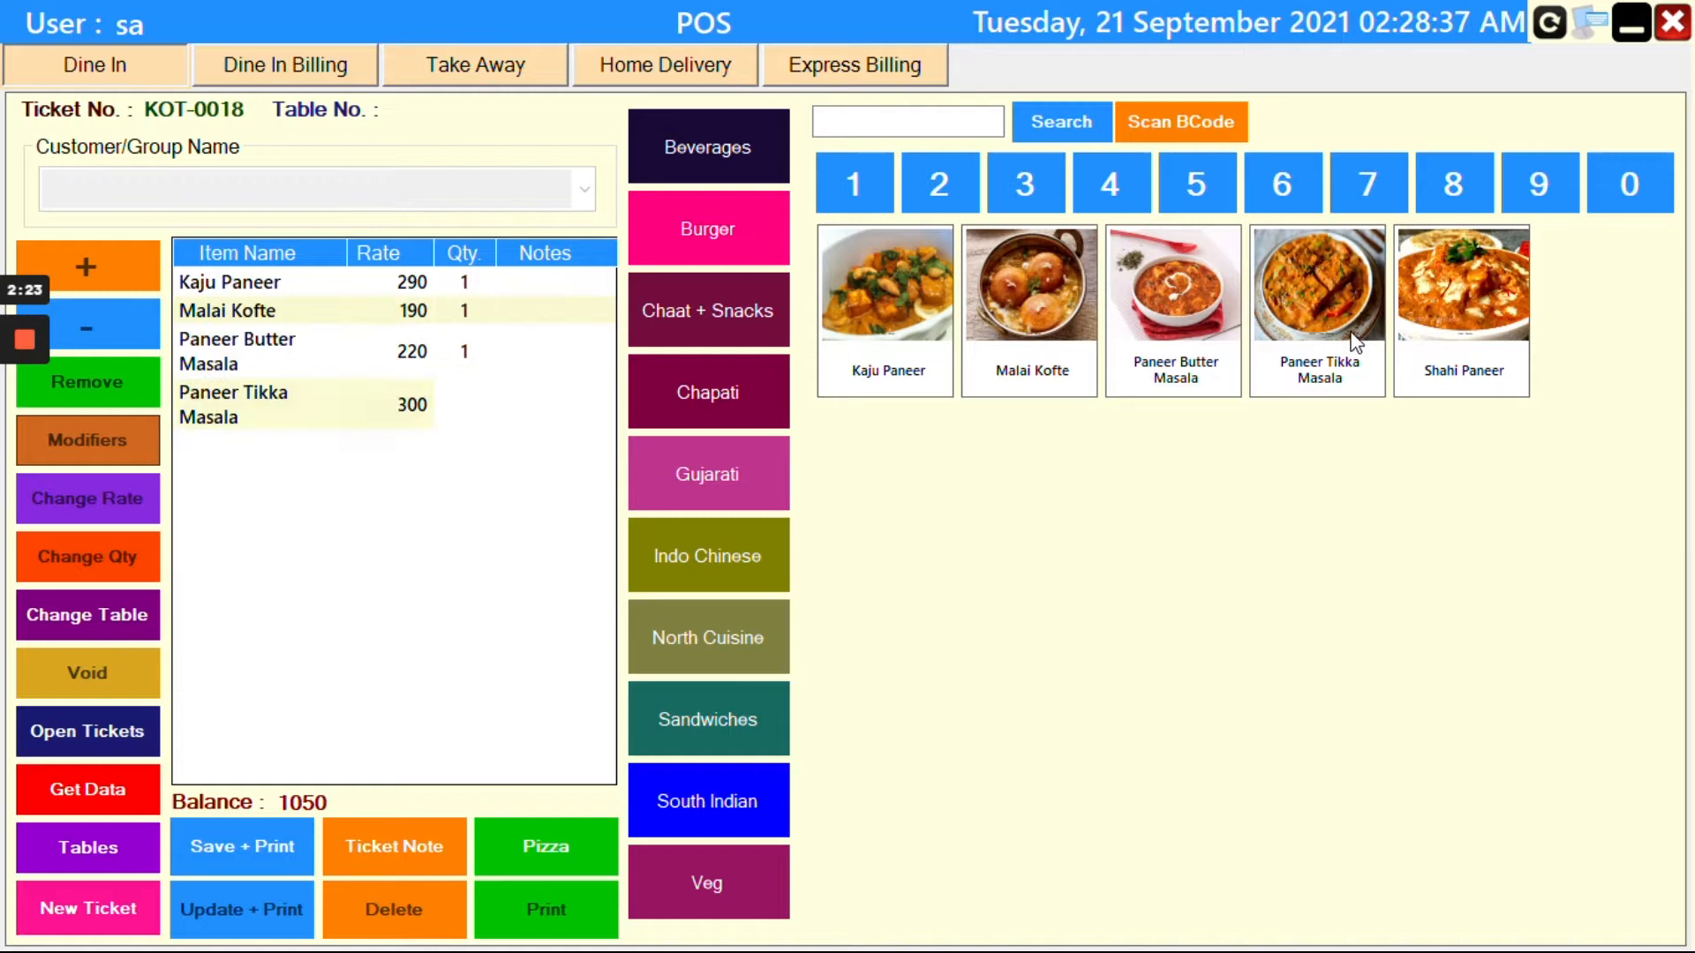
Add Veg Burger from the Burger category and Butter Naan, Rumali Roti and Tandoori Roti from Chapati to the ticket.
{"action": "left_click", "coordinate": [733, 307]}
{"action": "left_click", "coordinate": [697, 228]}
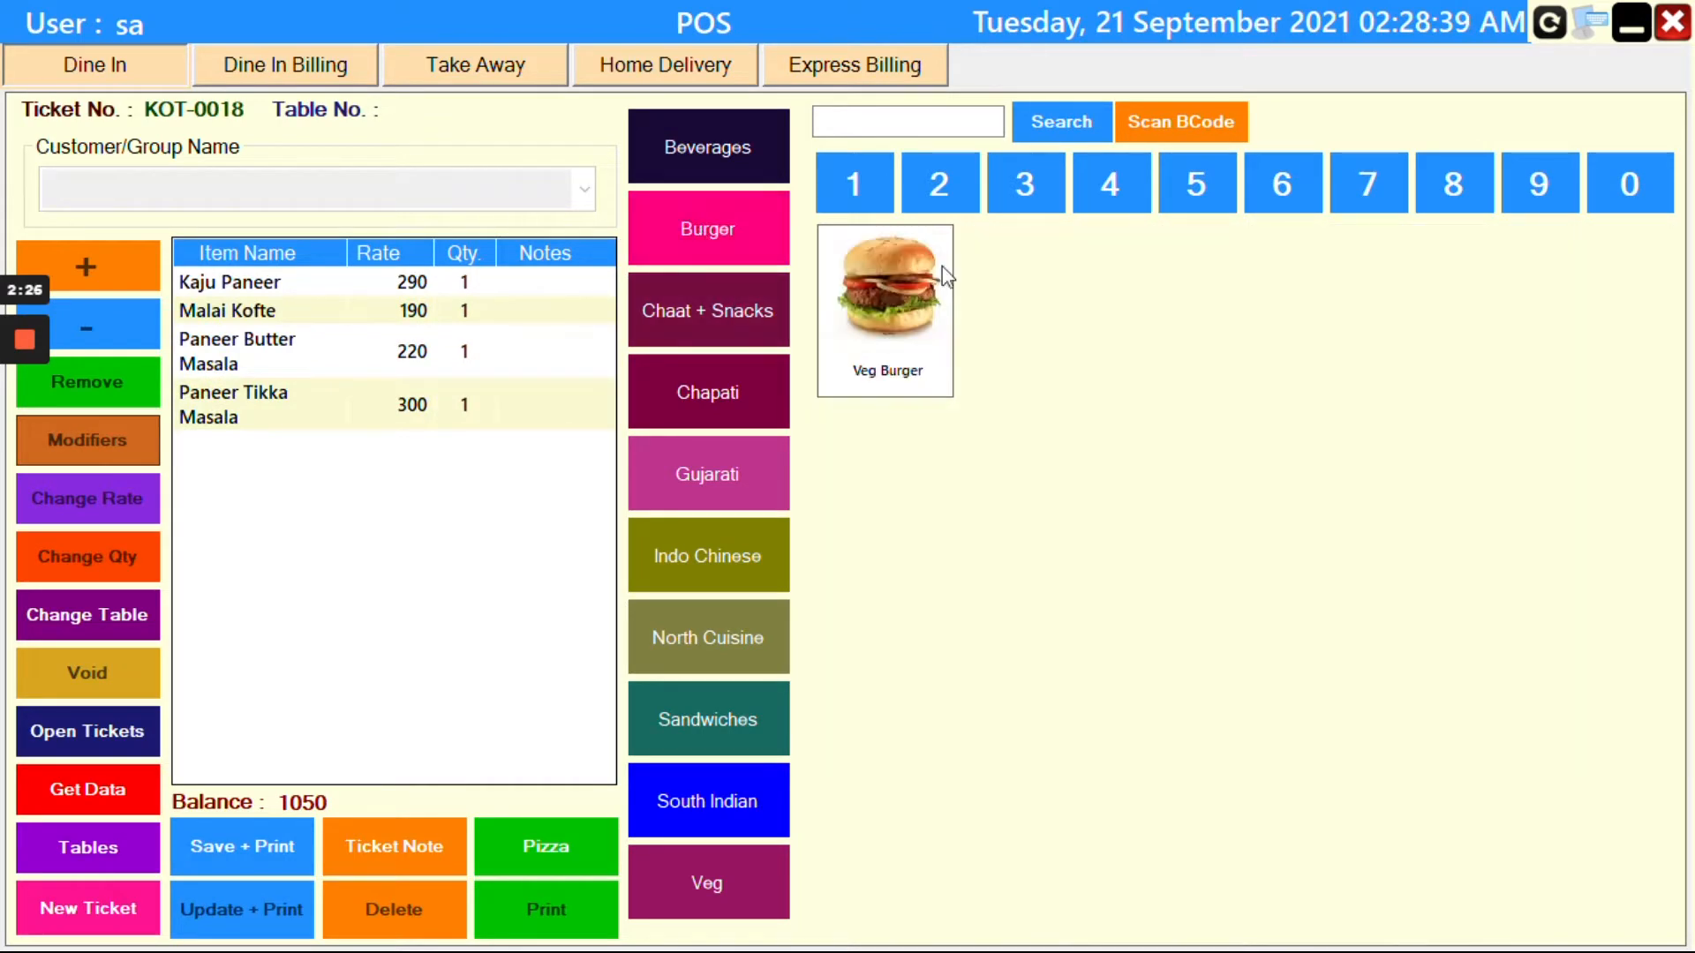
{"action": "left_click", "coordinate": [879, 281]}
{"action": "left_click", "coordinate": [735, 423]}
{"action": "left_click", "coordinate": [918, 344]}
{"action": "left_click", "coordinate": [1062, 323]}
{"action": "left_click", "coordinate": [1174, 316]}
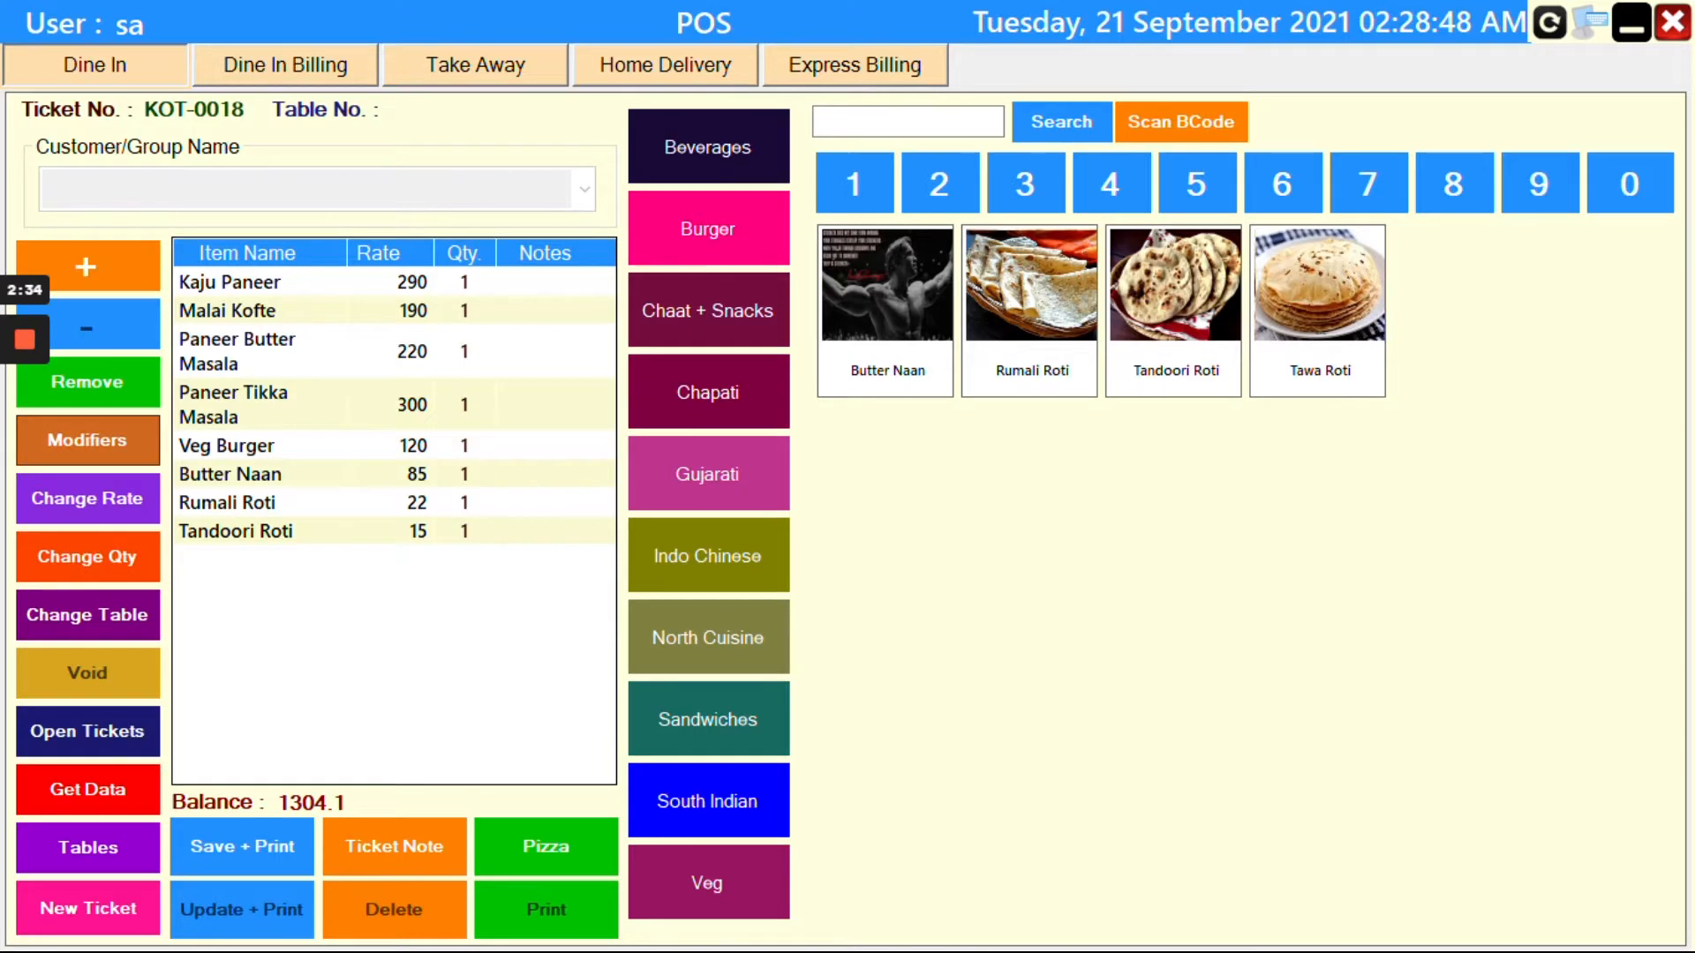
Check the available item modifiers and assign table B3 to the ticket.
{"action": "left_click", "coordinate": [121, 456]}
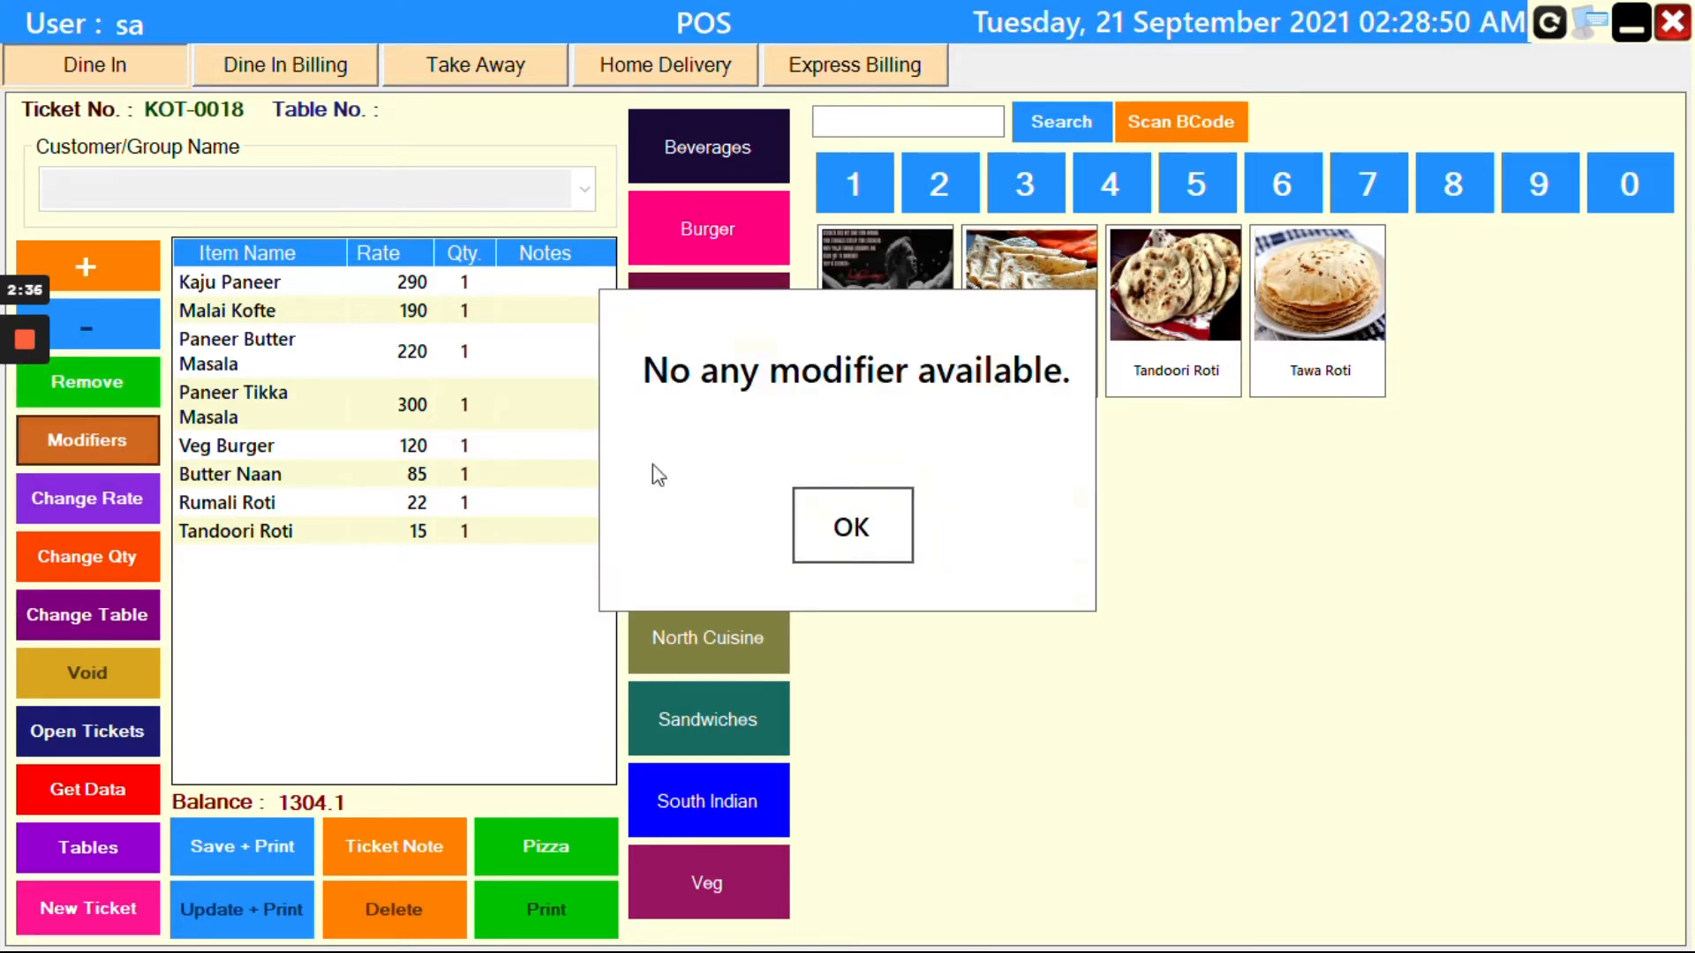
{"action": "left_click", "coordinate": [866, 541]}
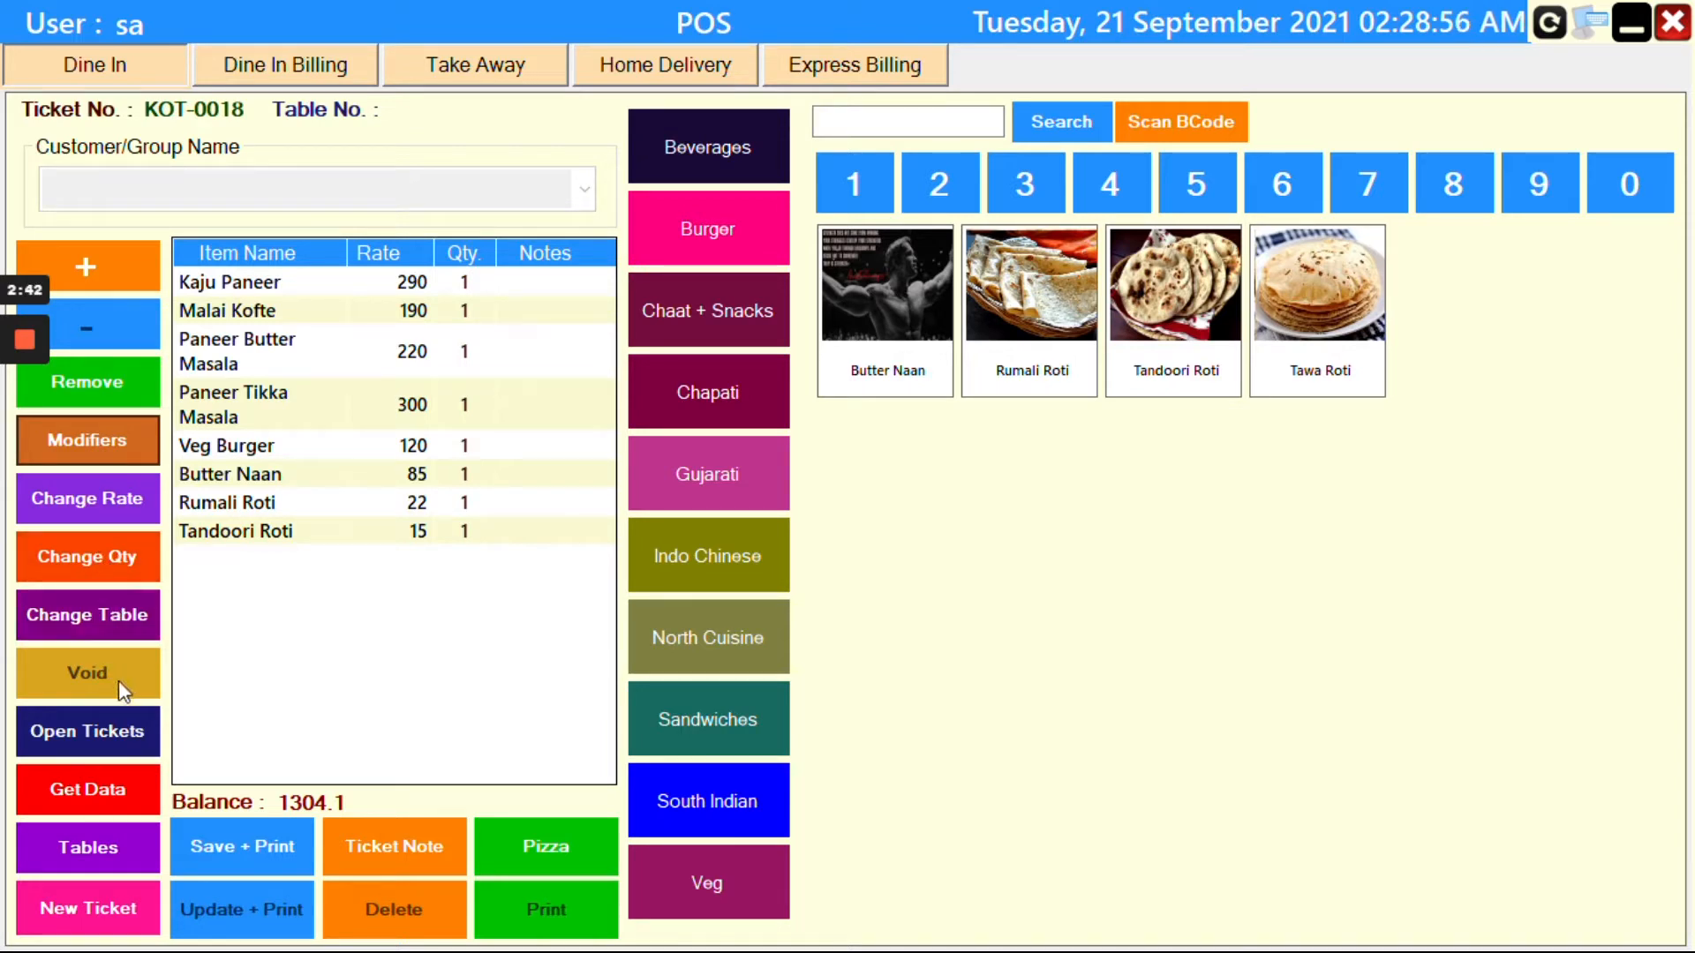
{"action": "left_click", "coordinate": [103, 840]}
{"action": "left_click", "coordinate": [522, 121]}
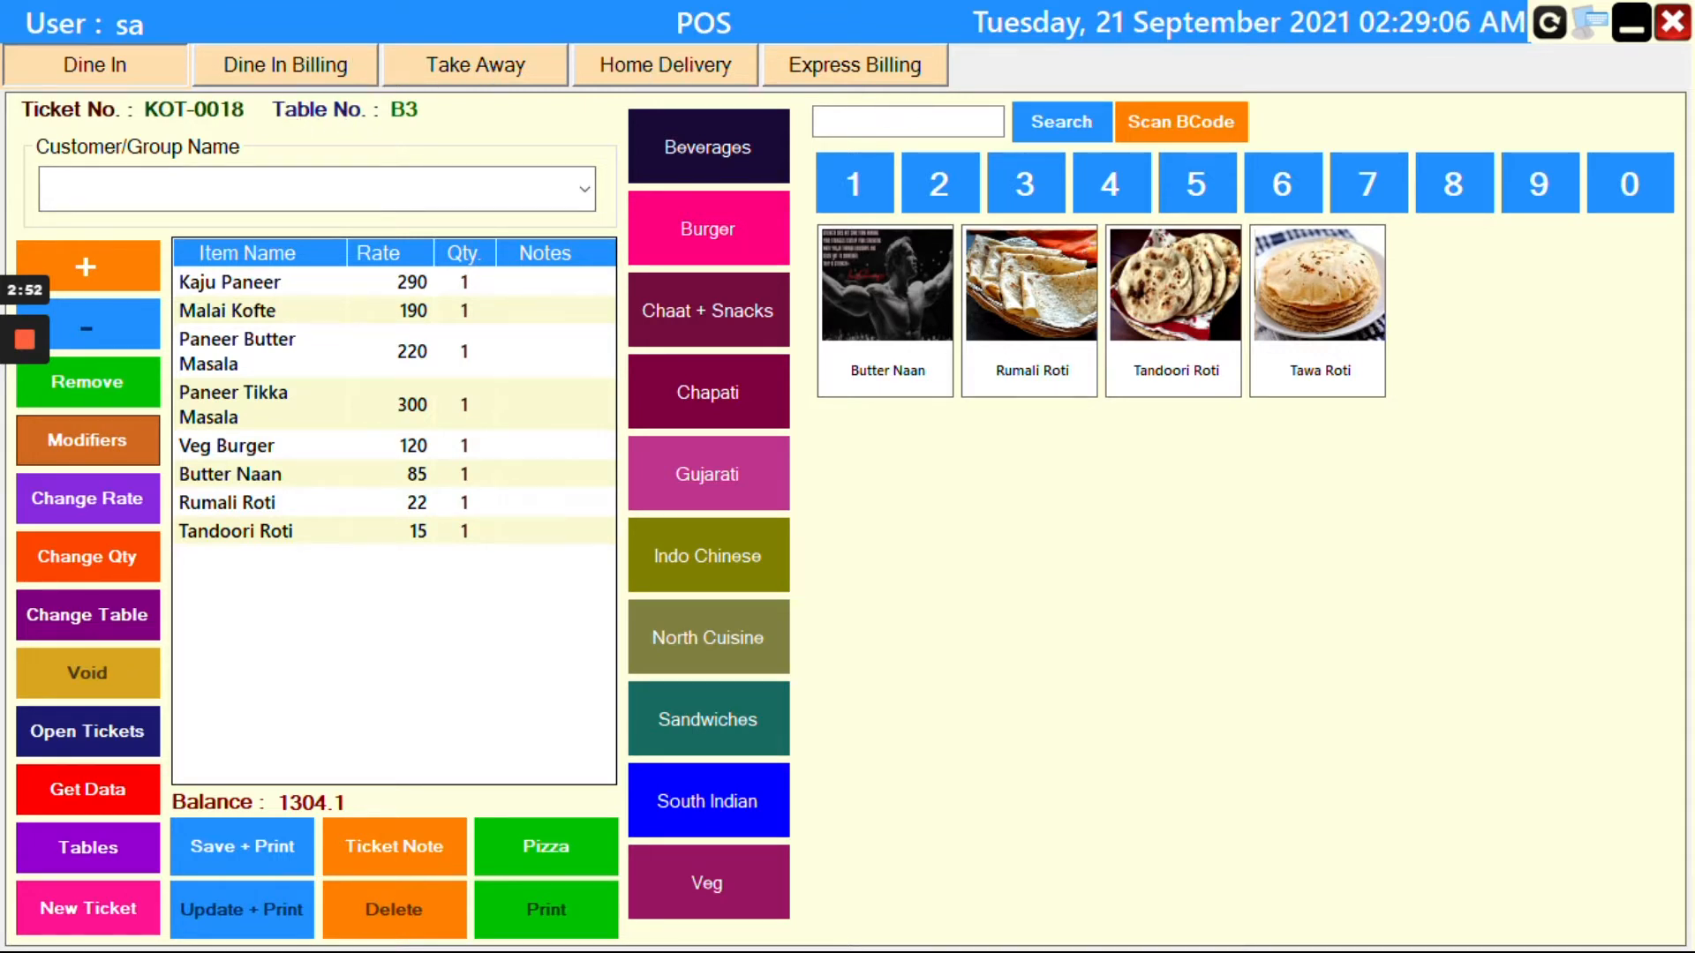
Save the table B3 ticket and print its kitchen order ticket as a PDF named kot.
{"action": "left_click", "coordinate": [237, 849]}
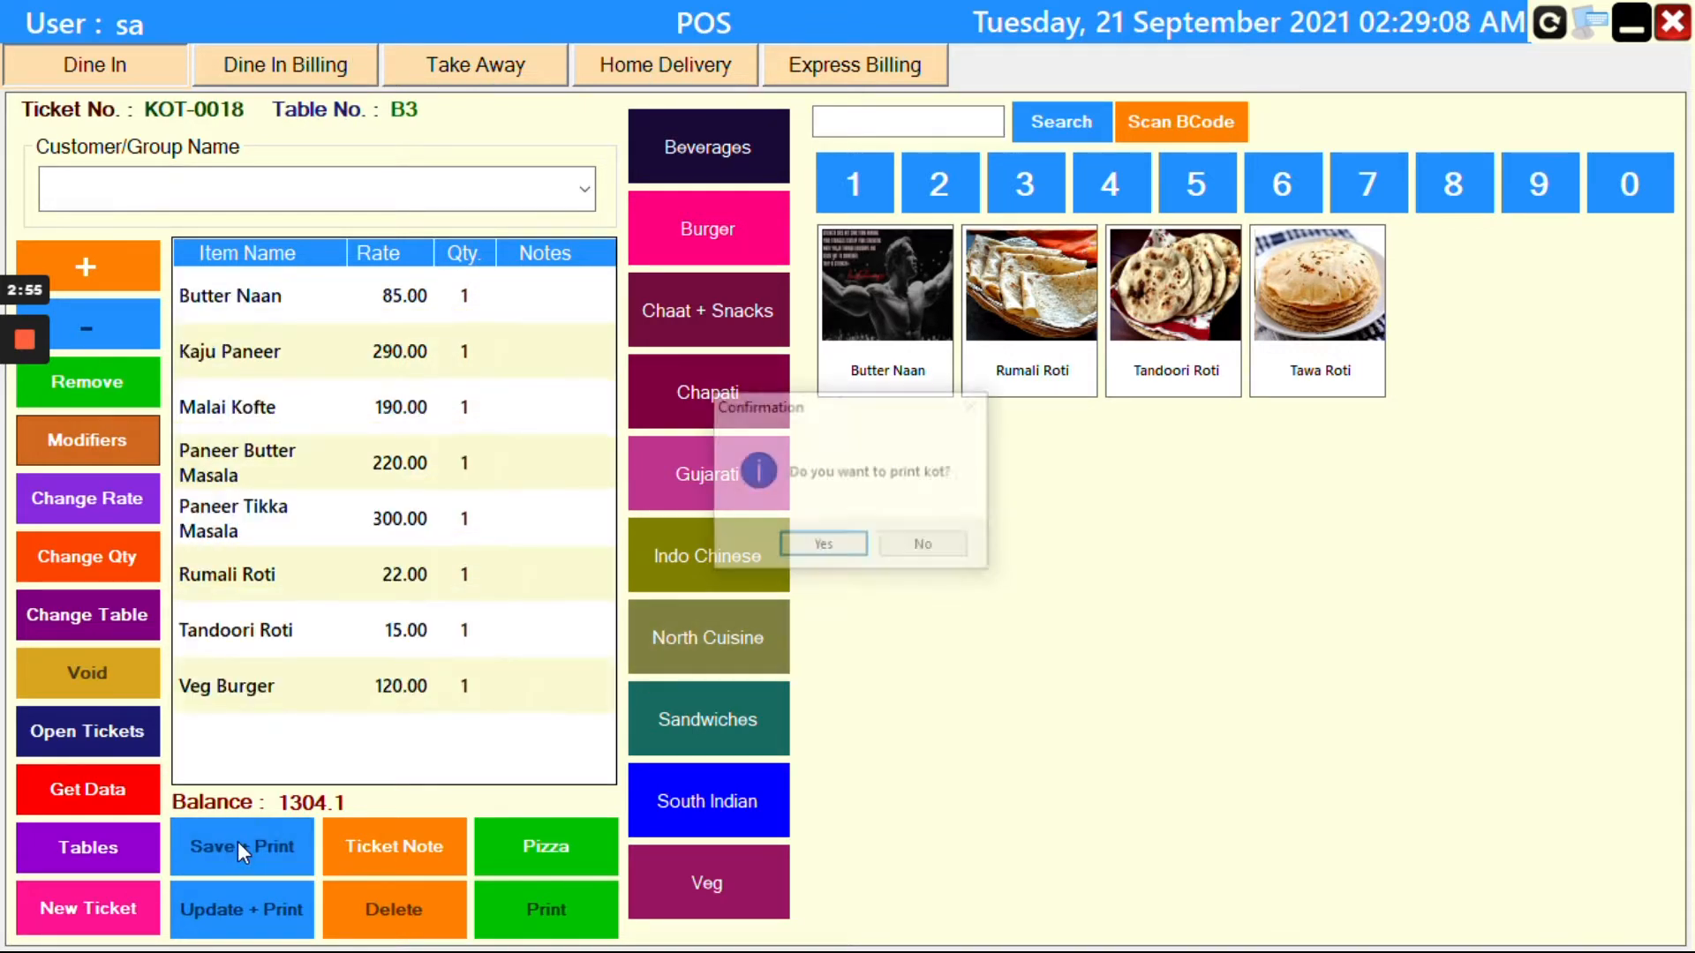
{"action": "left_click", "coordinate": [827, 548]}
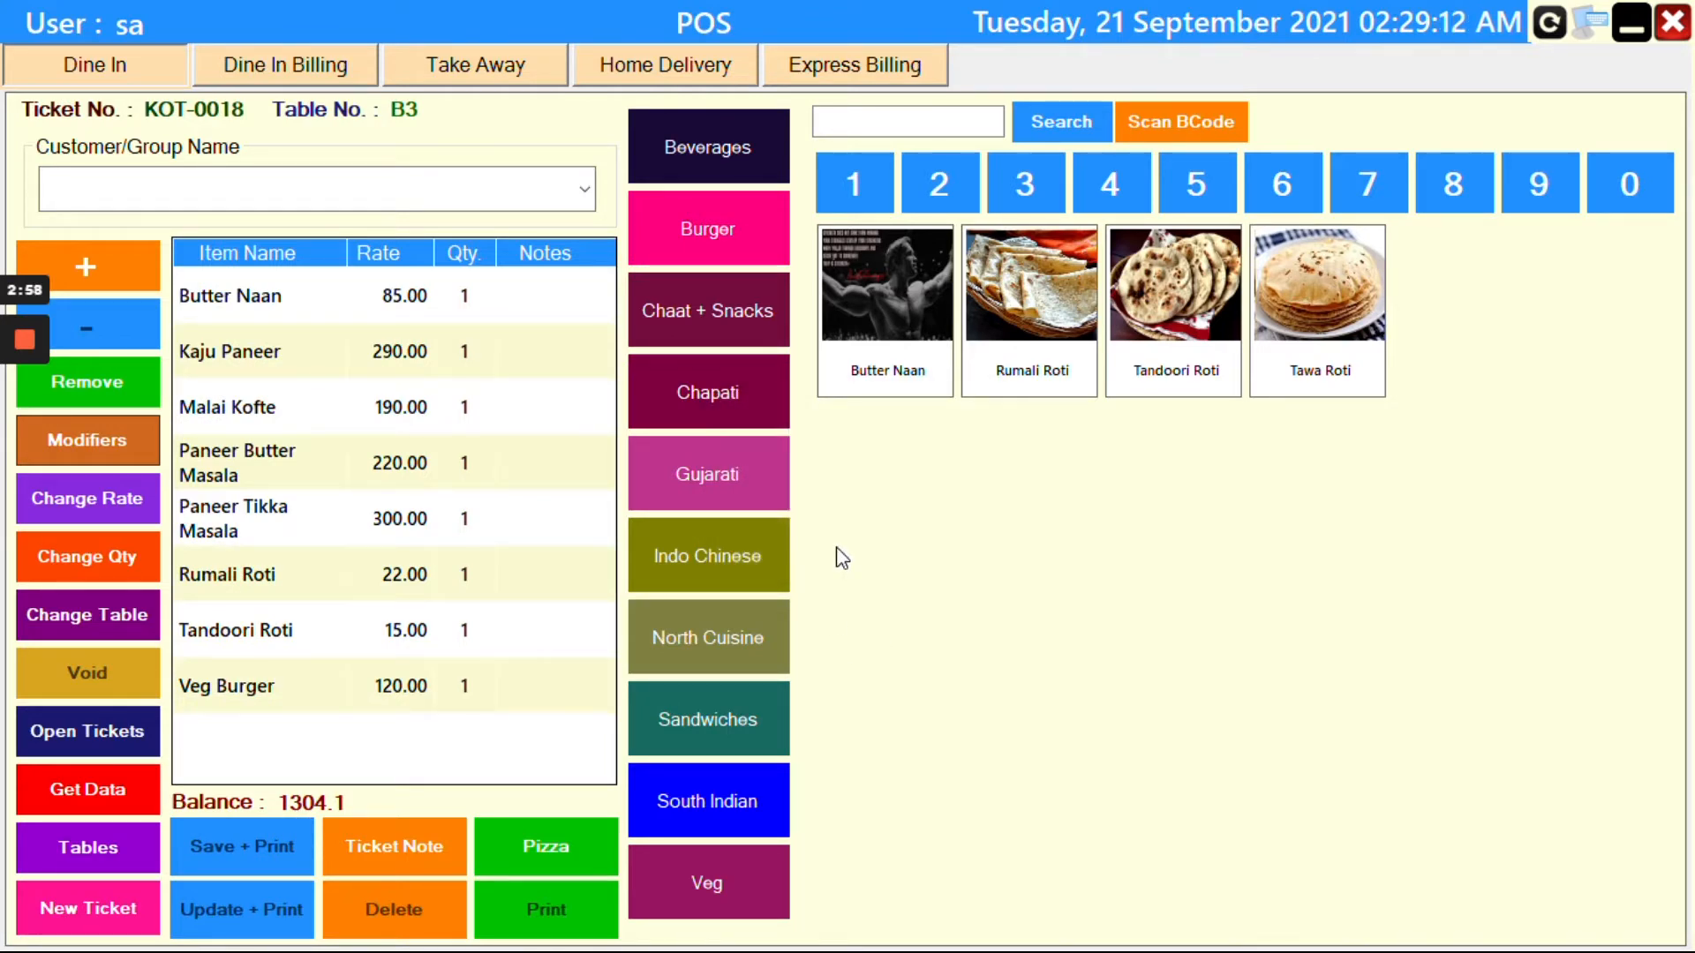
{"action": "type", "text": "kot"}
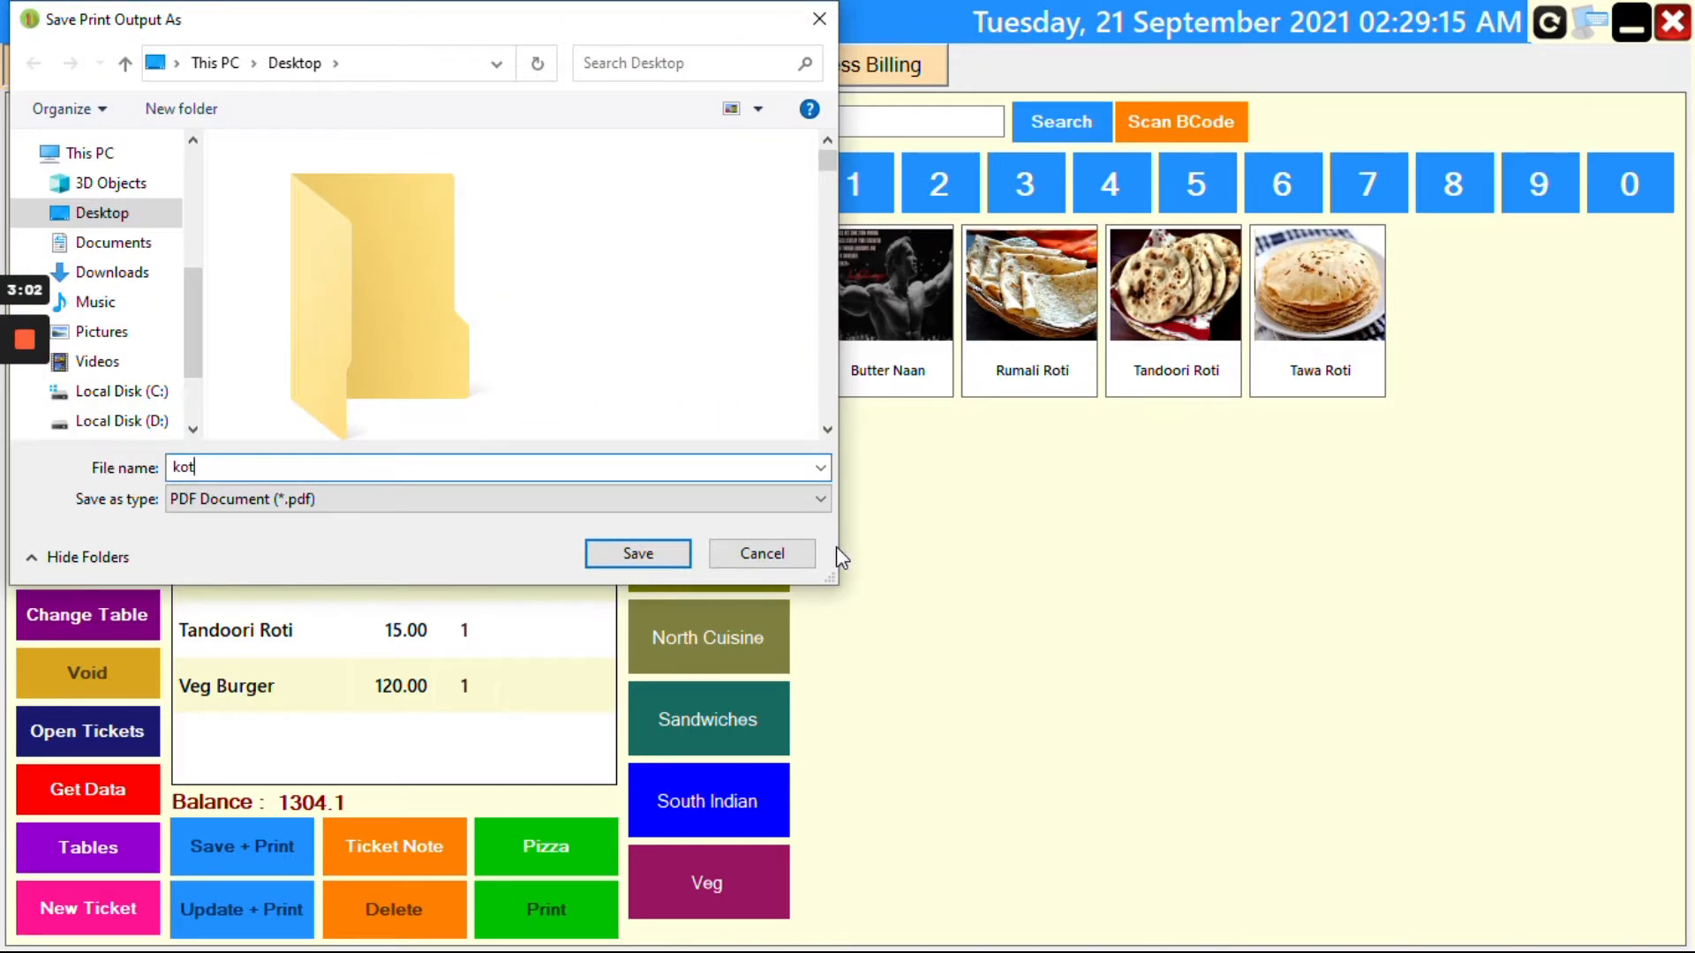
{"action": "key", "text": "Return"}
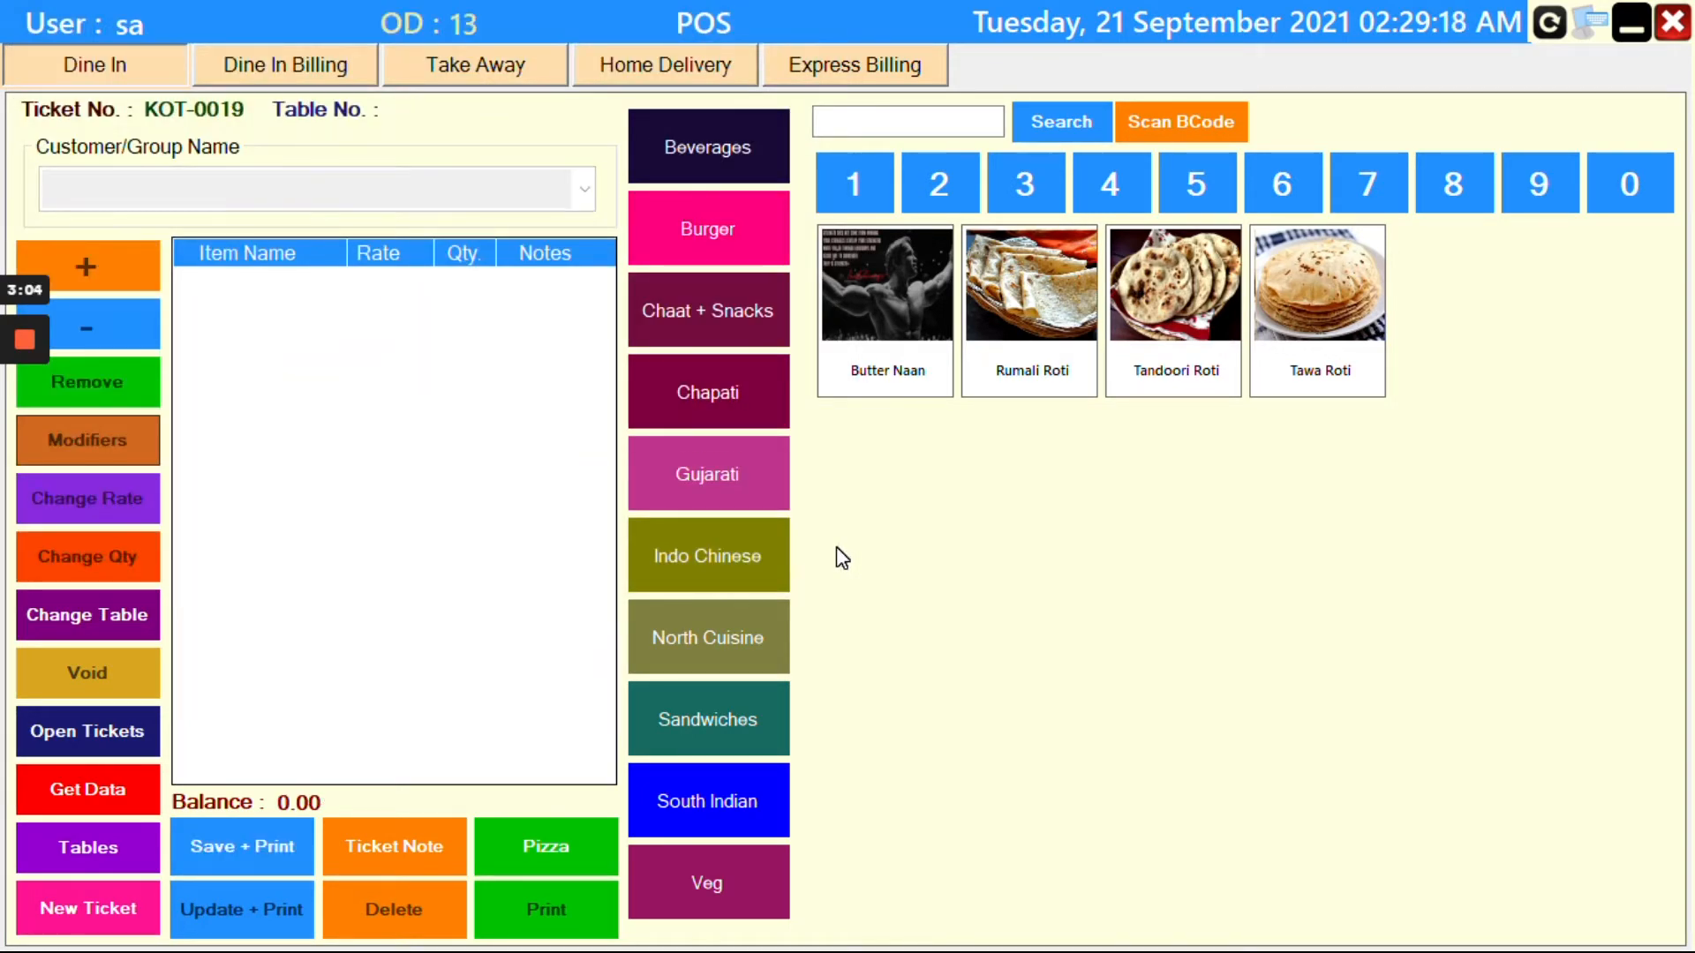
Open kot.pdf from the desktop, review the printed kitchen order ticket, and return to the POS.
{"action": "left_click", "coordinate": [1633, 26]}
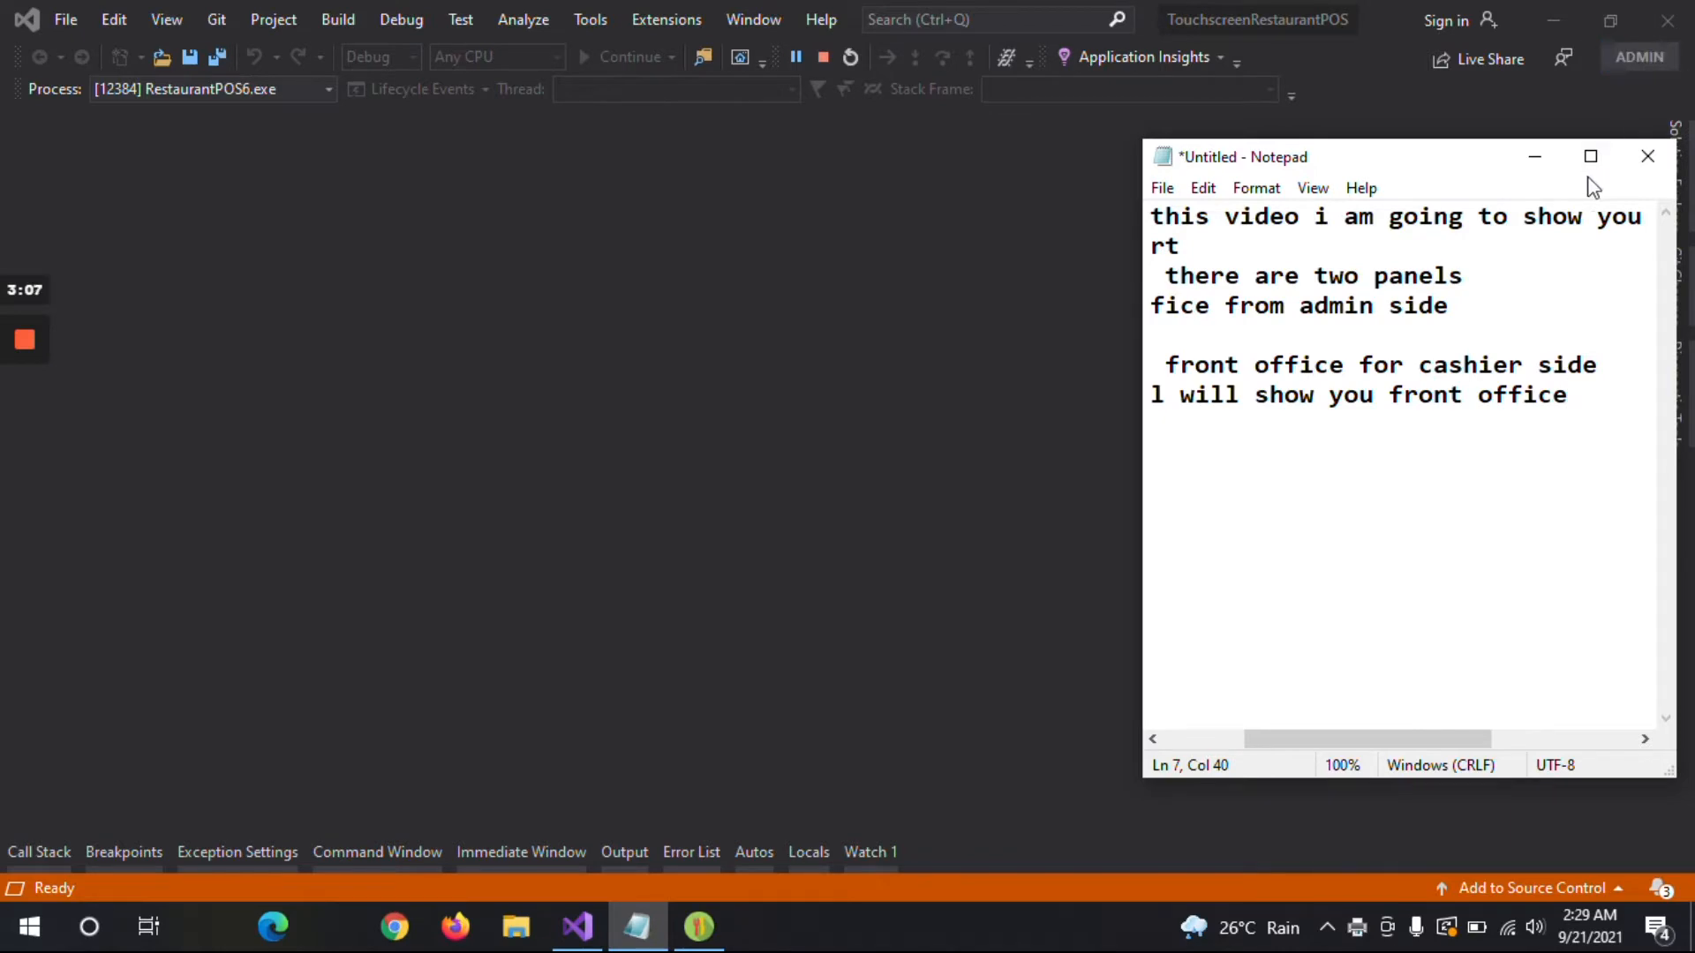
{"action": "left_click", "coordinate": [1533, 157]}
{"action": "left_click", "coordinate": [1556, 16]}
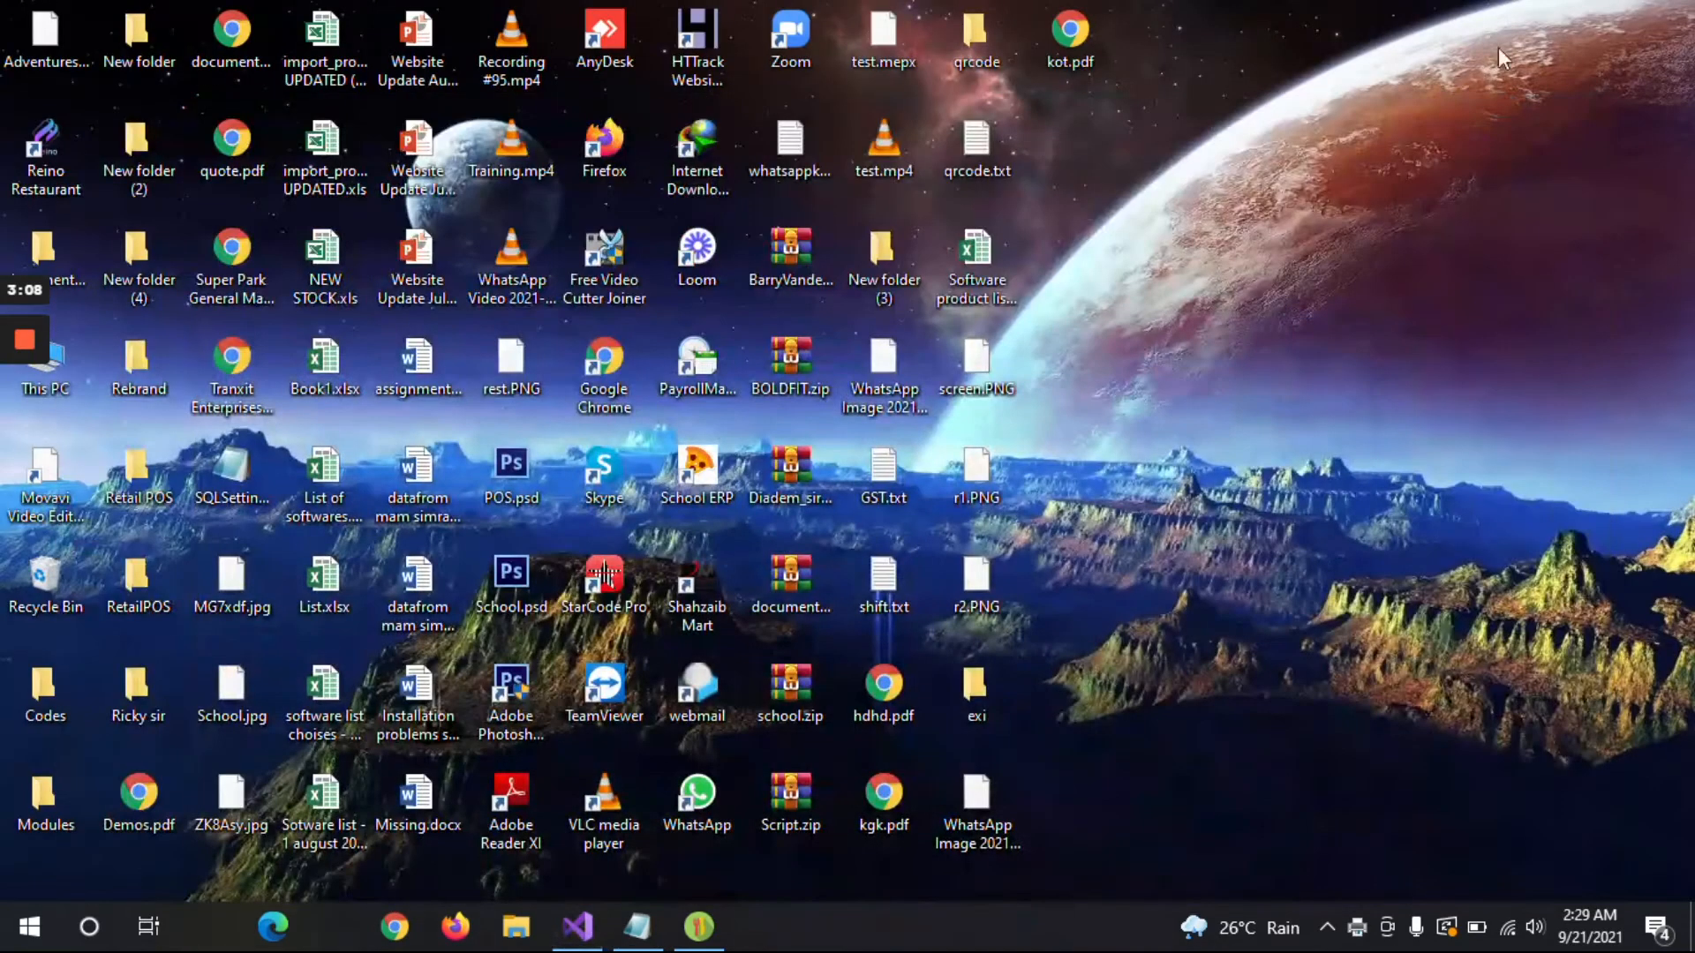
{"action": "double_click", "coordinate": [1062, 51]}
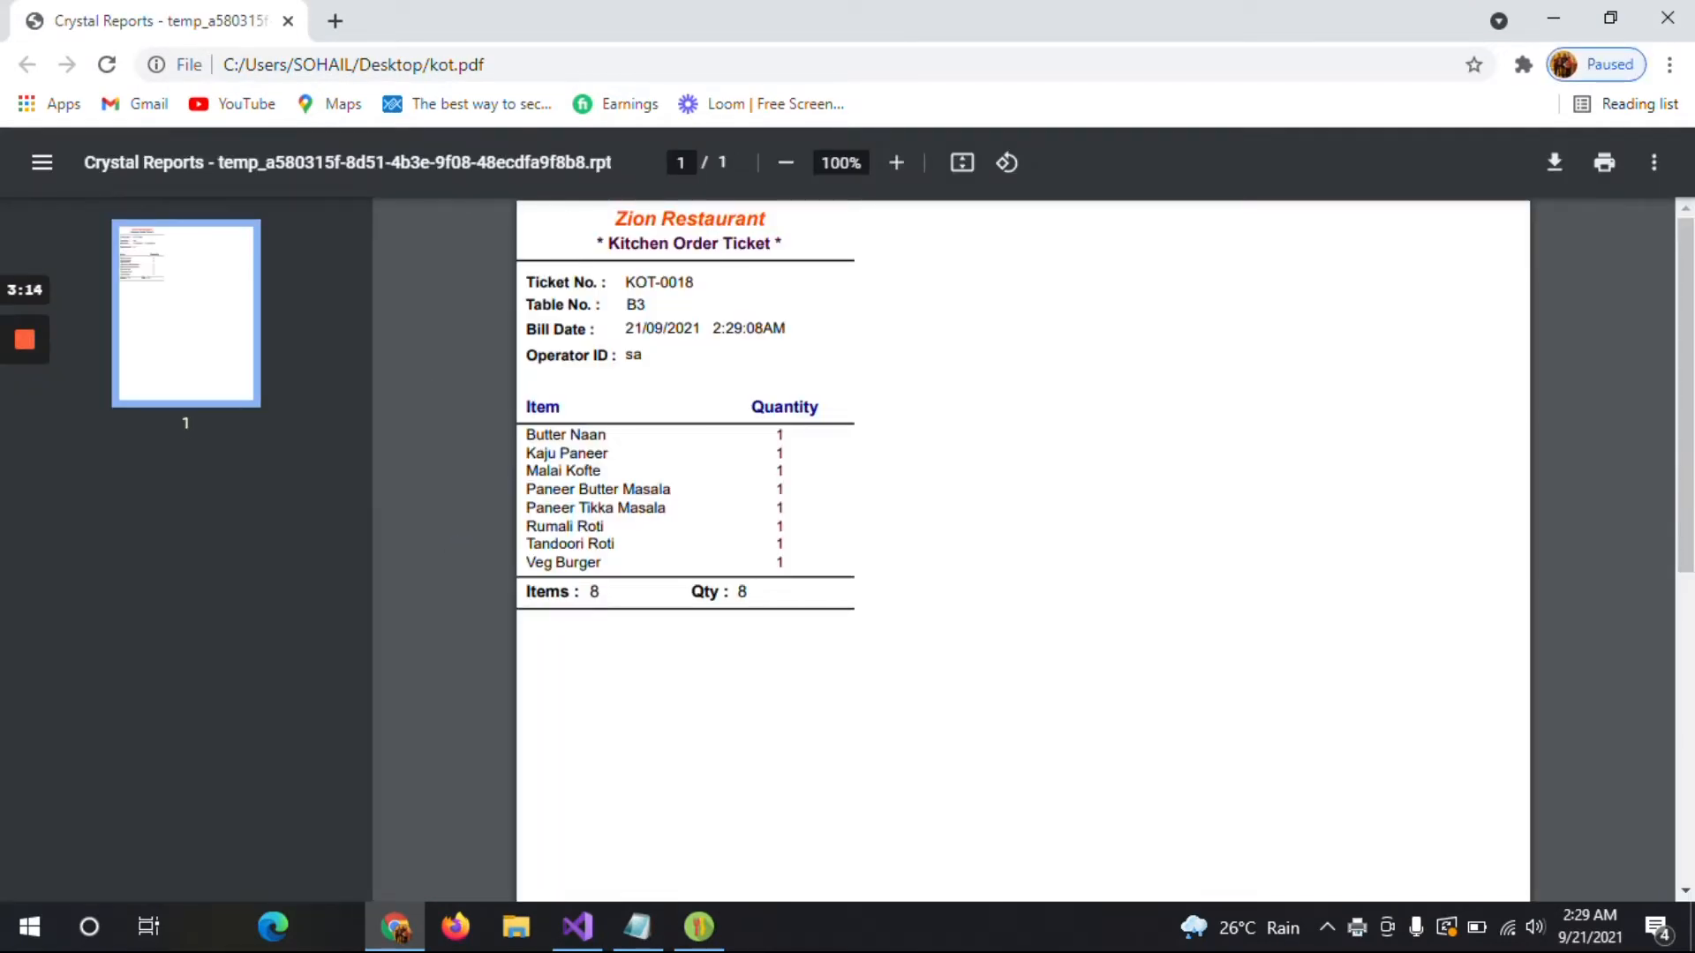
{"action": "left_click", "coordinate": [699, 927]}
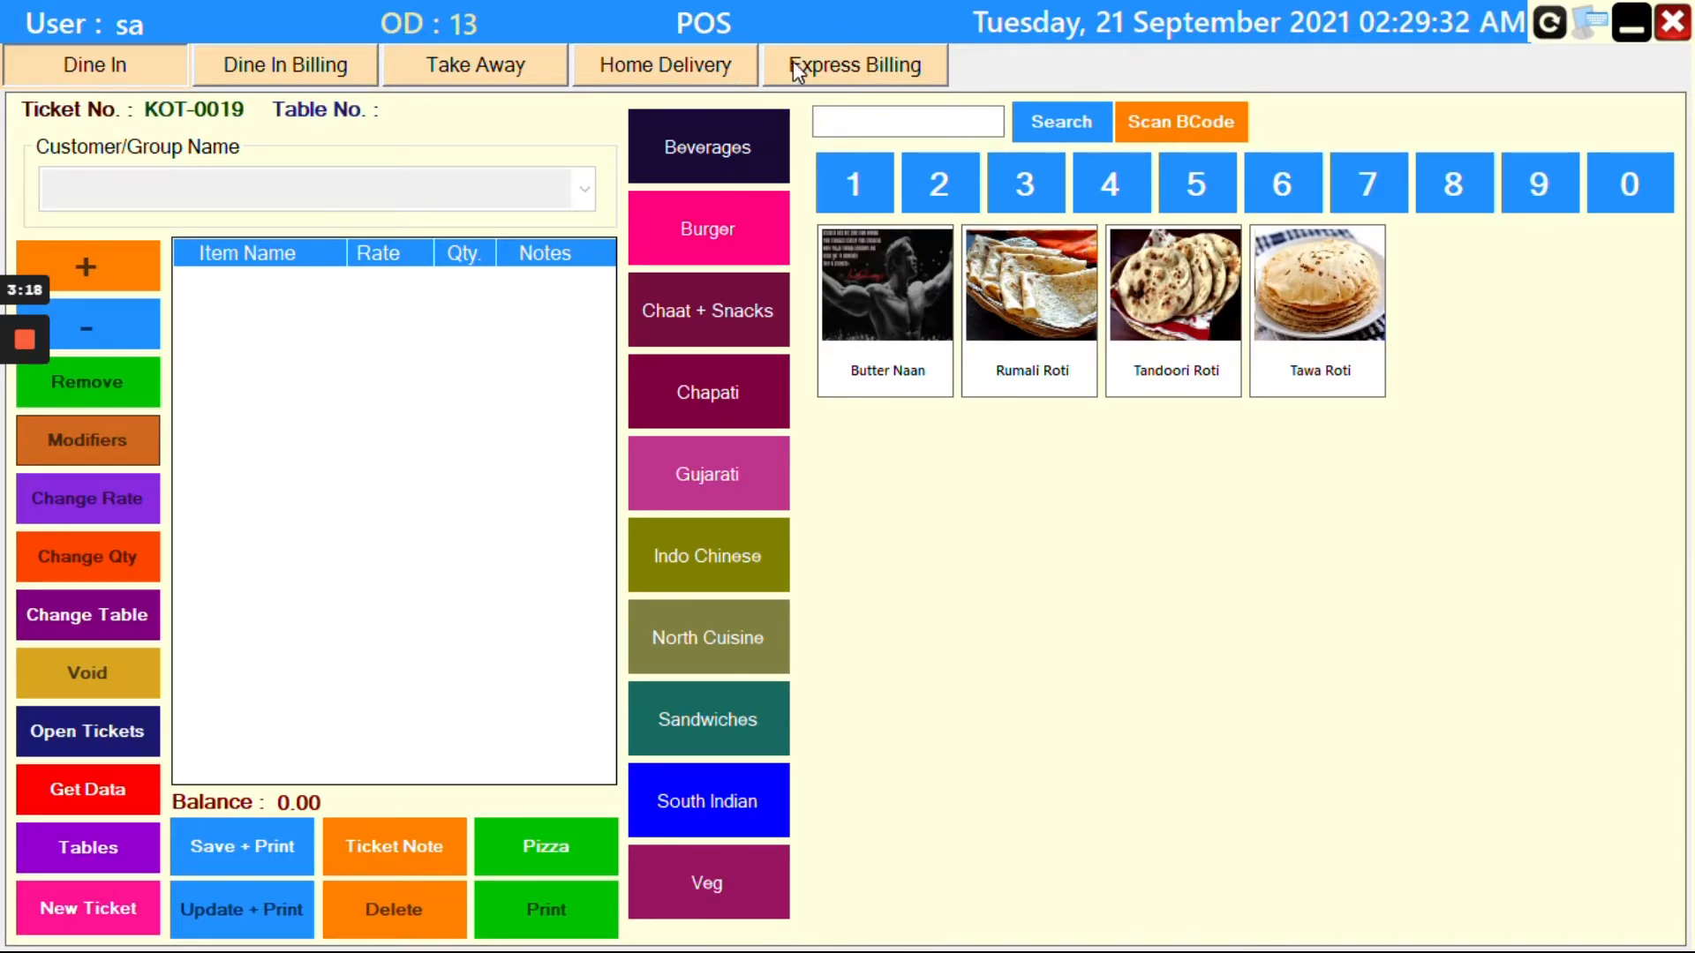
Open Dine In Billing, switch to Notepad and add the line "this is dine in billing" below the existing note.
{"action": "left_click", "coordinate": [263, 66]}
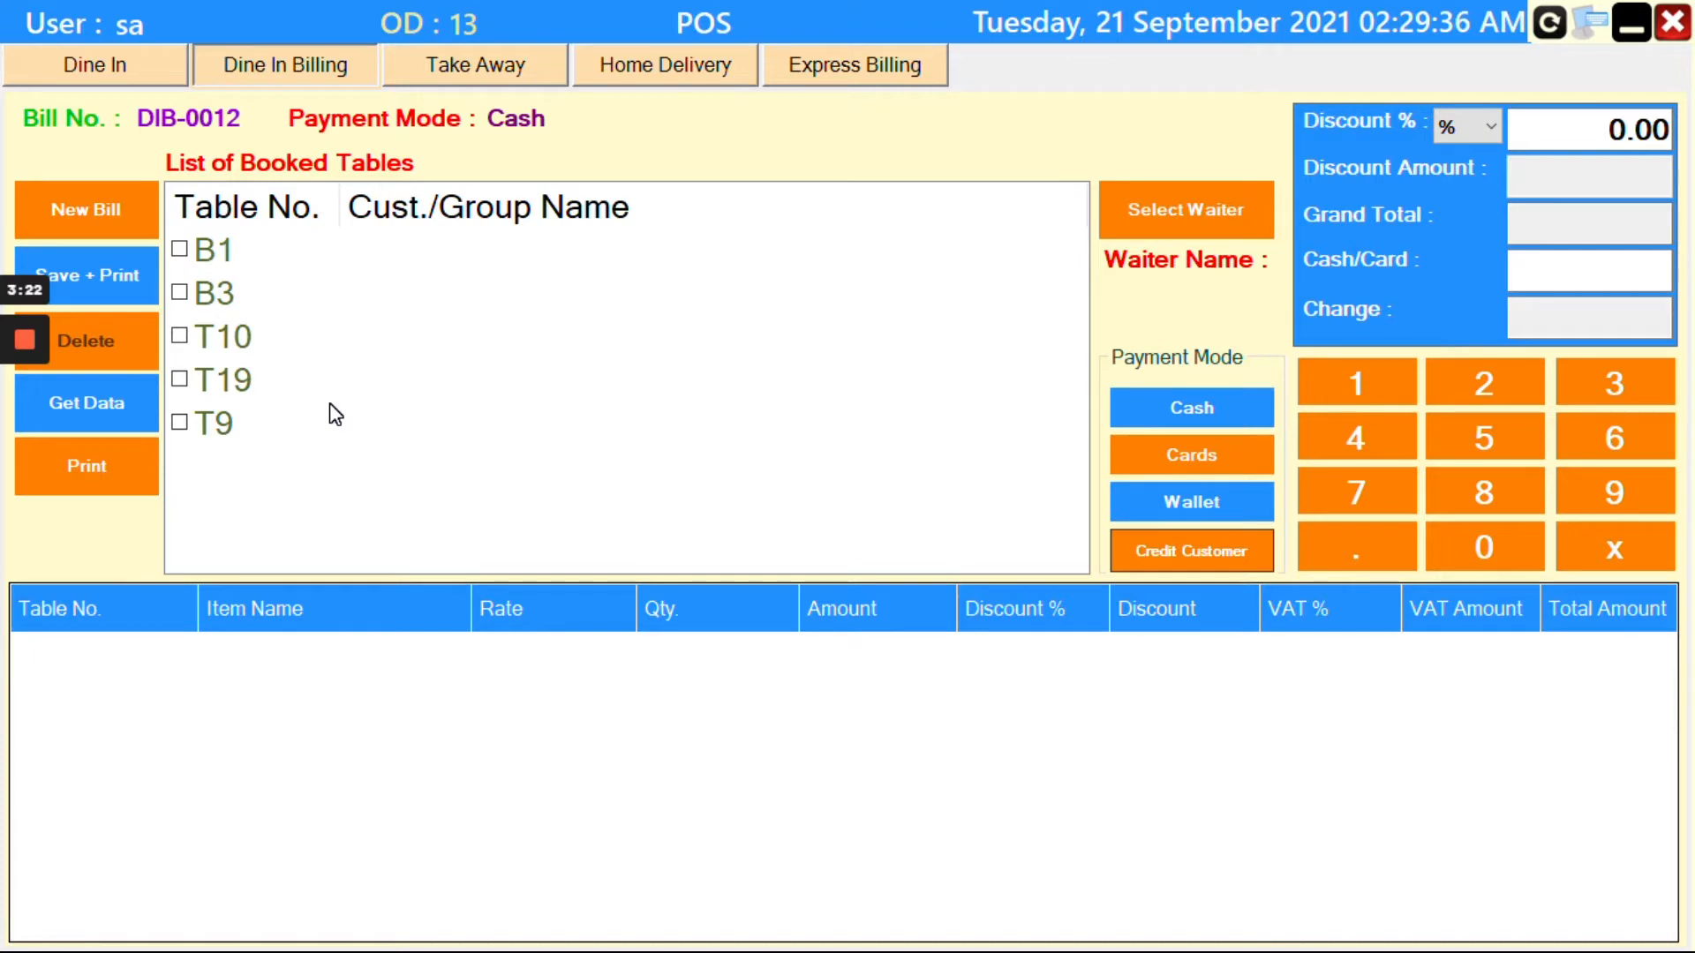
{"action": "key", "text": "super"}
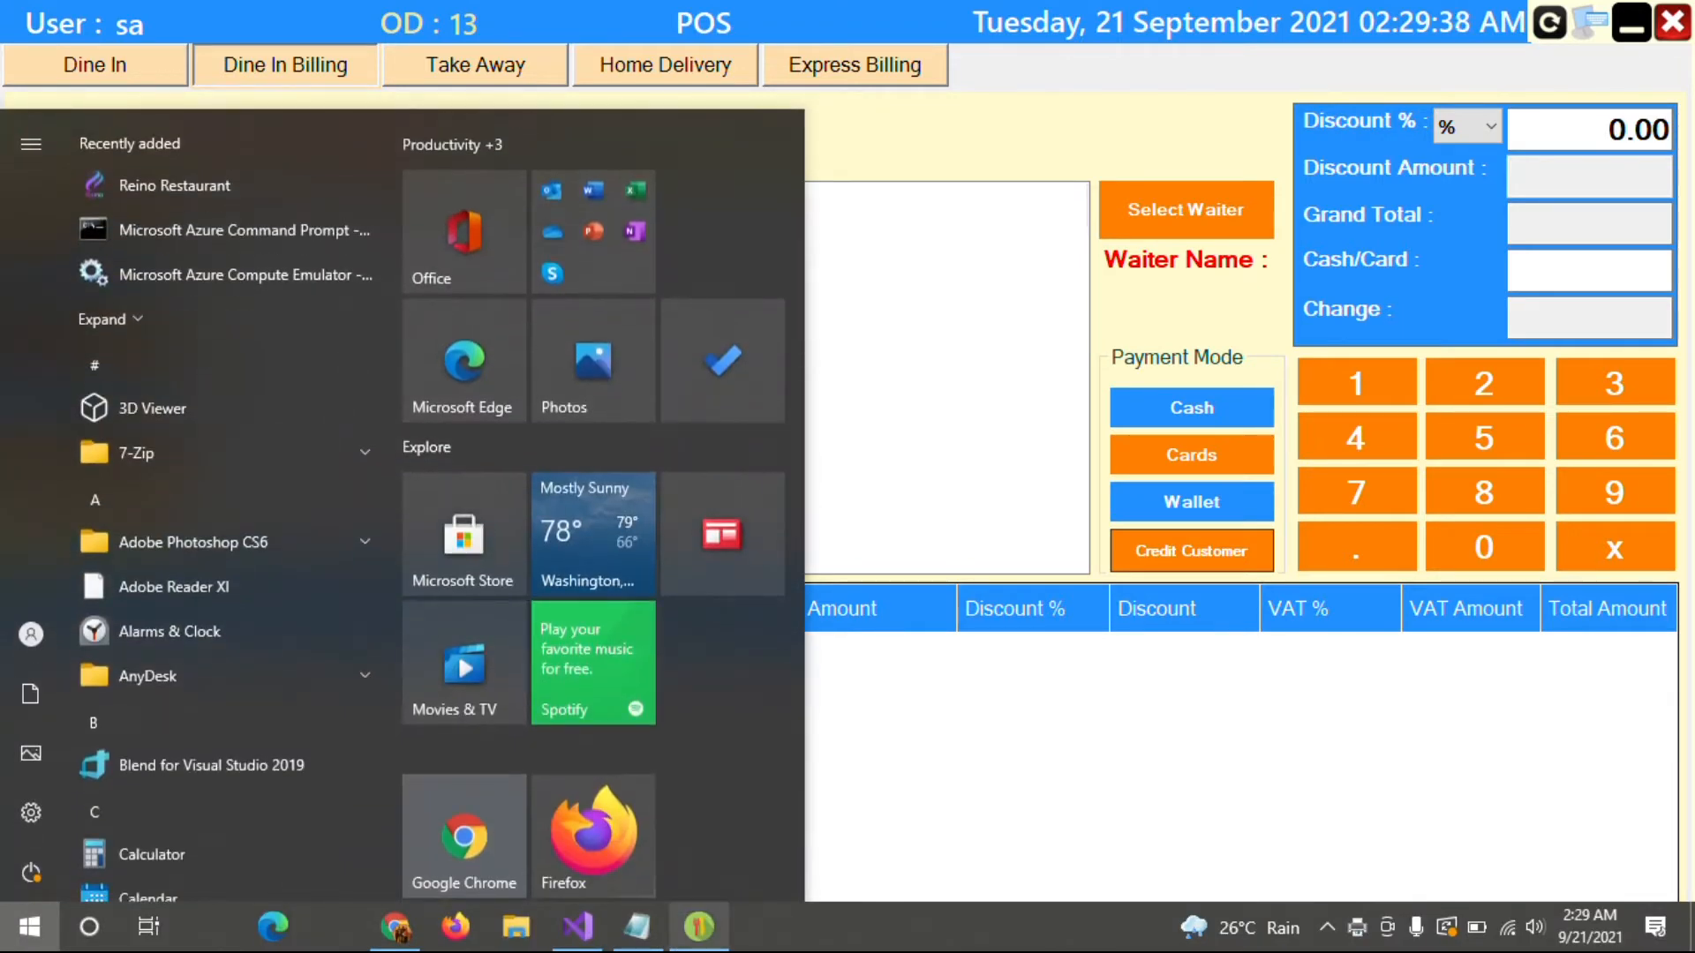
{"action": "left_click", "coordinate": [637, 928]}
{"action": "key", "text": "Return"}
{"action": "key", "text": "Return"}
{"action": "type", "text": "these"}
{"action": "key", "text": "BackSpace"}
{"action": "key", "text": "BackSpace"}
{"action": "key", "text": "BackSpace"}
{"action": "key", "text": "BackSpace"}
{"action": "type", "text": "is os"}
{"action": "key", "text": "BackSpace"}
{"action": "type", "text": "is"}
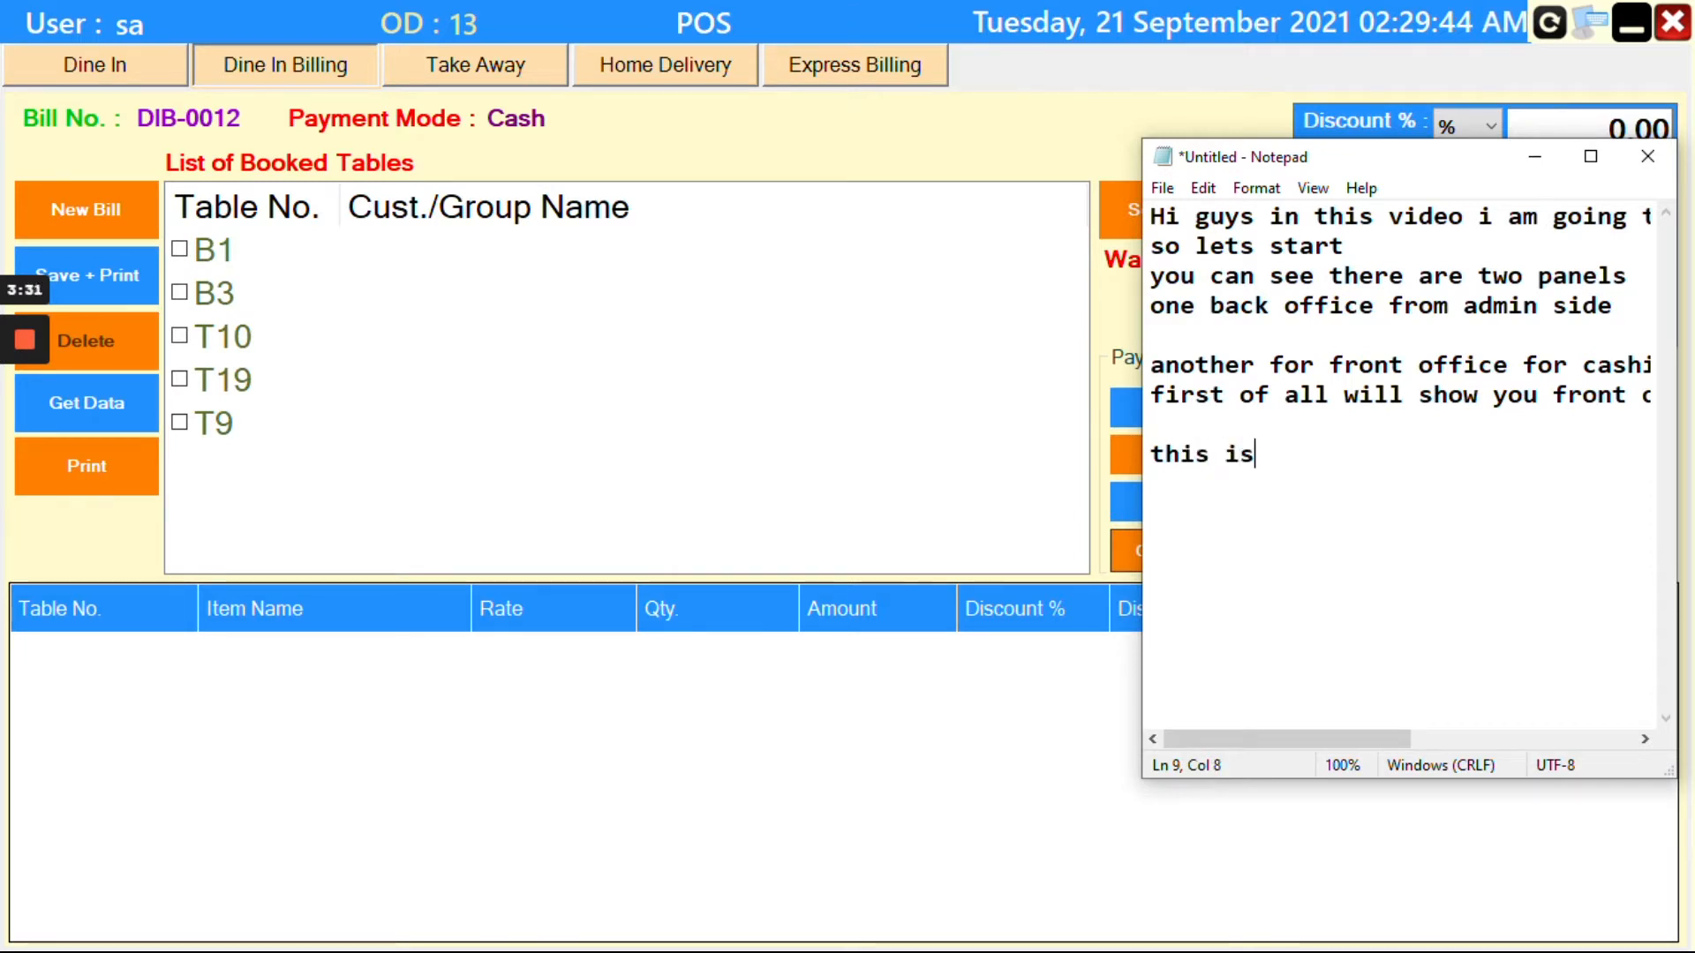
{"action": "type", "text": " dine in billin"}
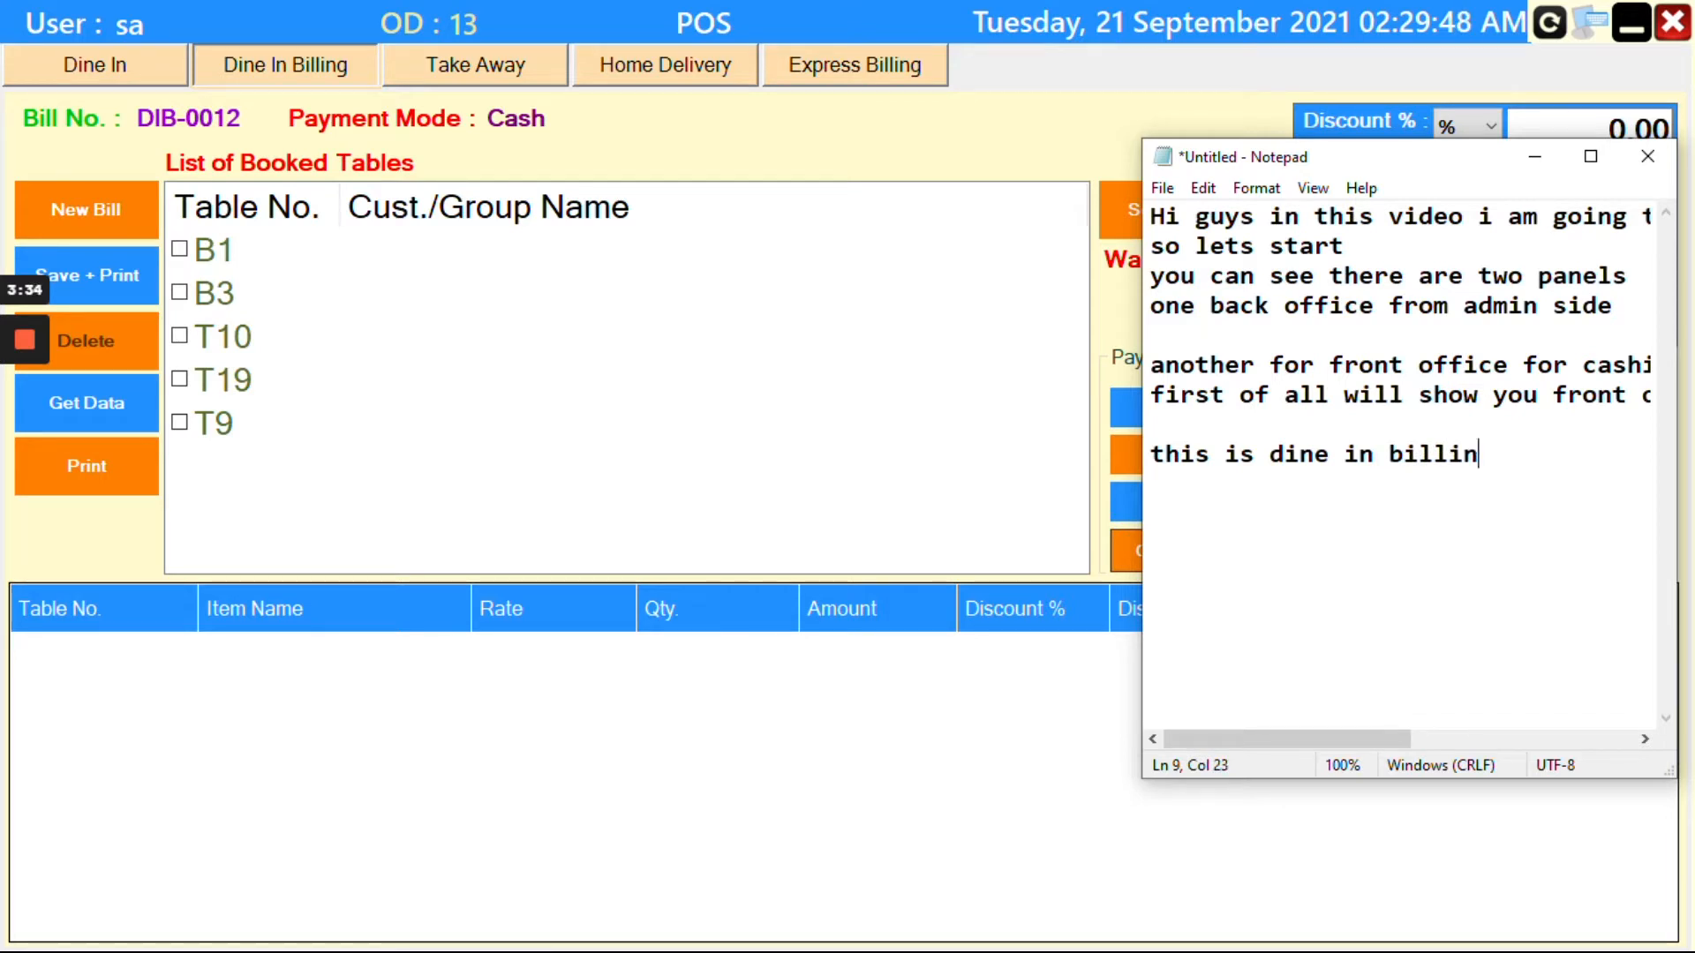
{"action": "type", "text": "g"}
Add the line "all running tables" to the note and minimize Notepad.
{"action": "key", "text": "Return"}
{"action": "type", "text": "all runn"}
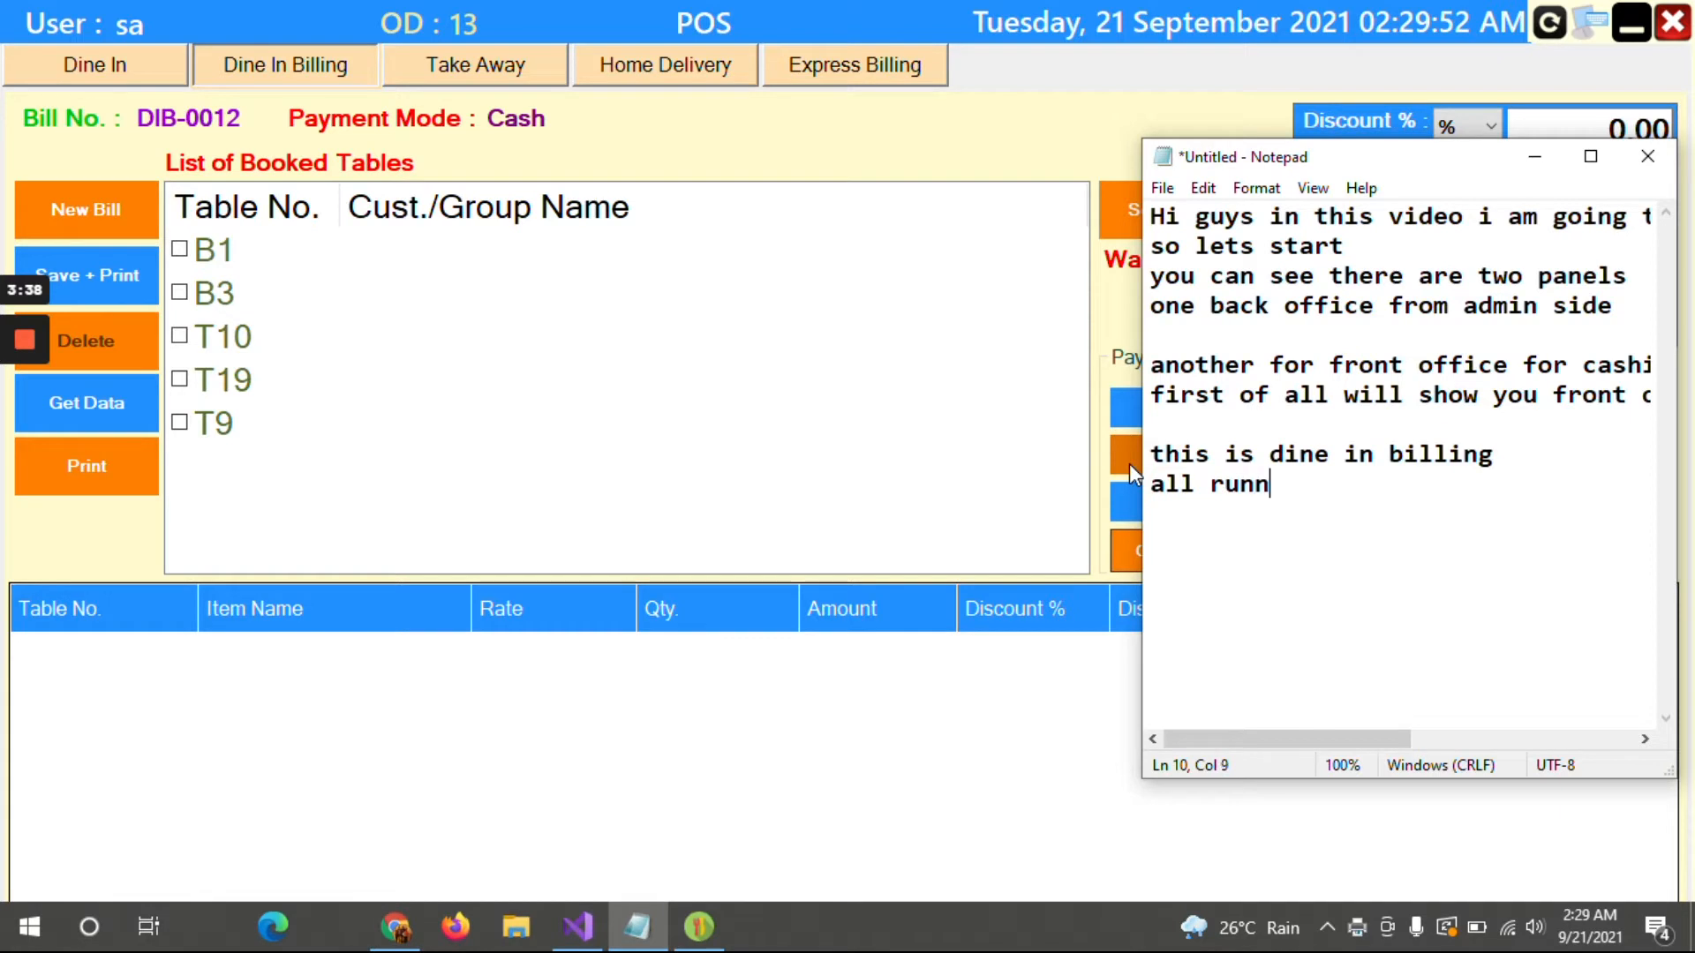
{"action": "type", "text": "ing tables"}
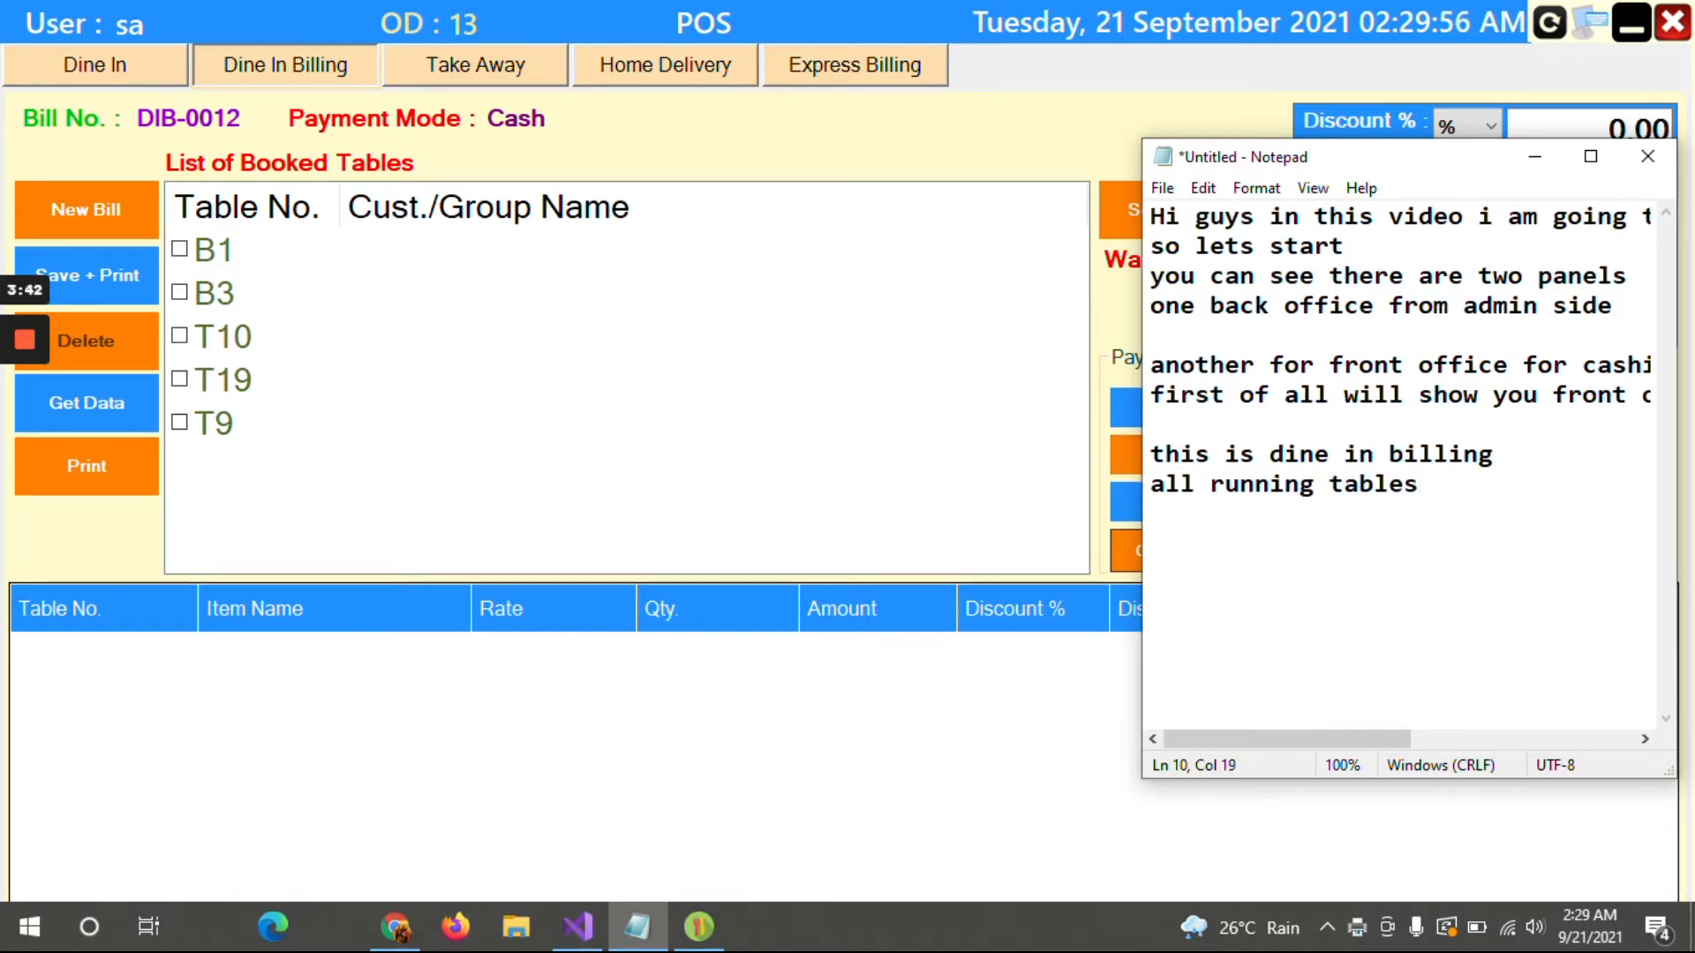
{"action": "left_click", "coordinate": [1534, 159]}
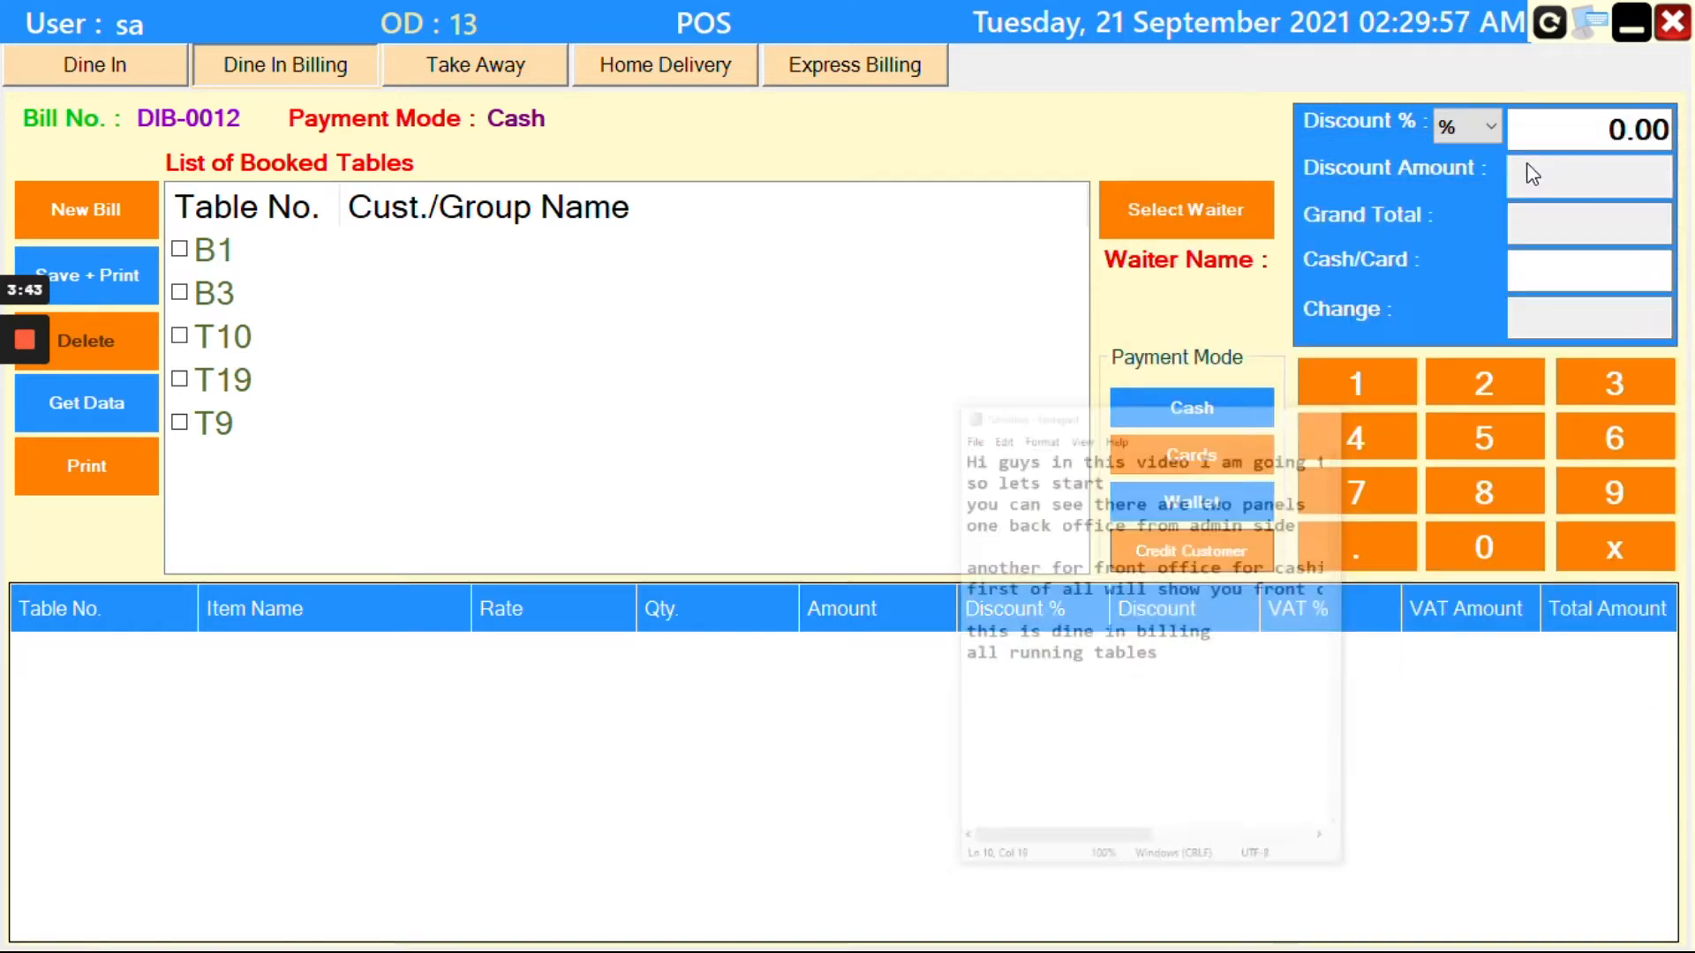
Select booked table B3 for billing and enter a cash payment of 2000.
{"action": "left_click", "coordinate": [180, 249]}
{"action": "left_click", "coordinate": [180, 249]}
{"action": "left_click", "coordinate": [181, 292]}
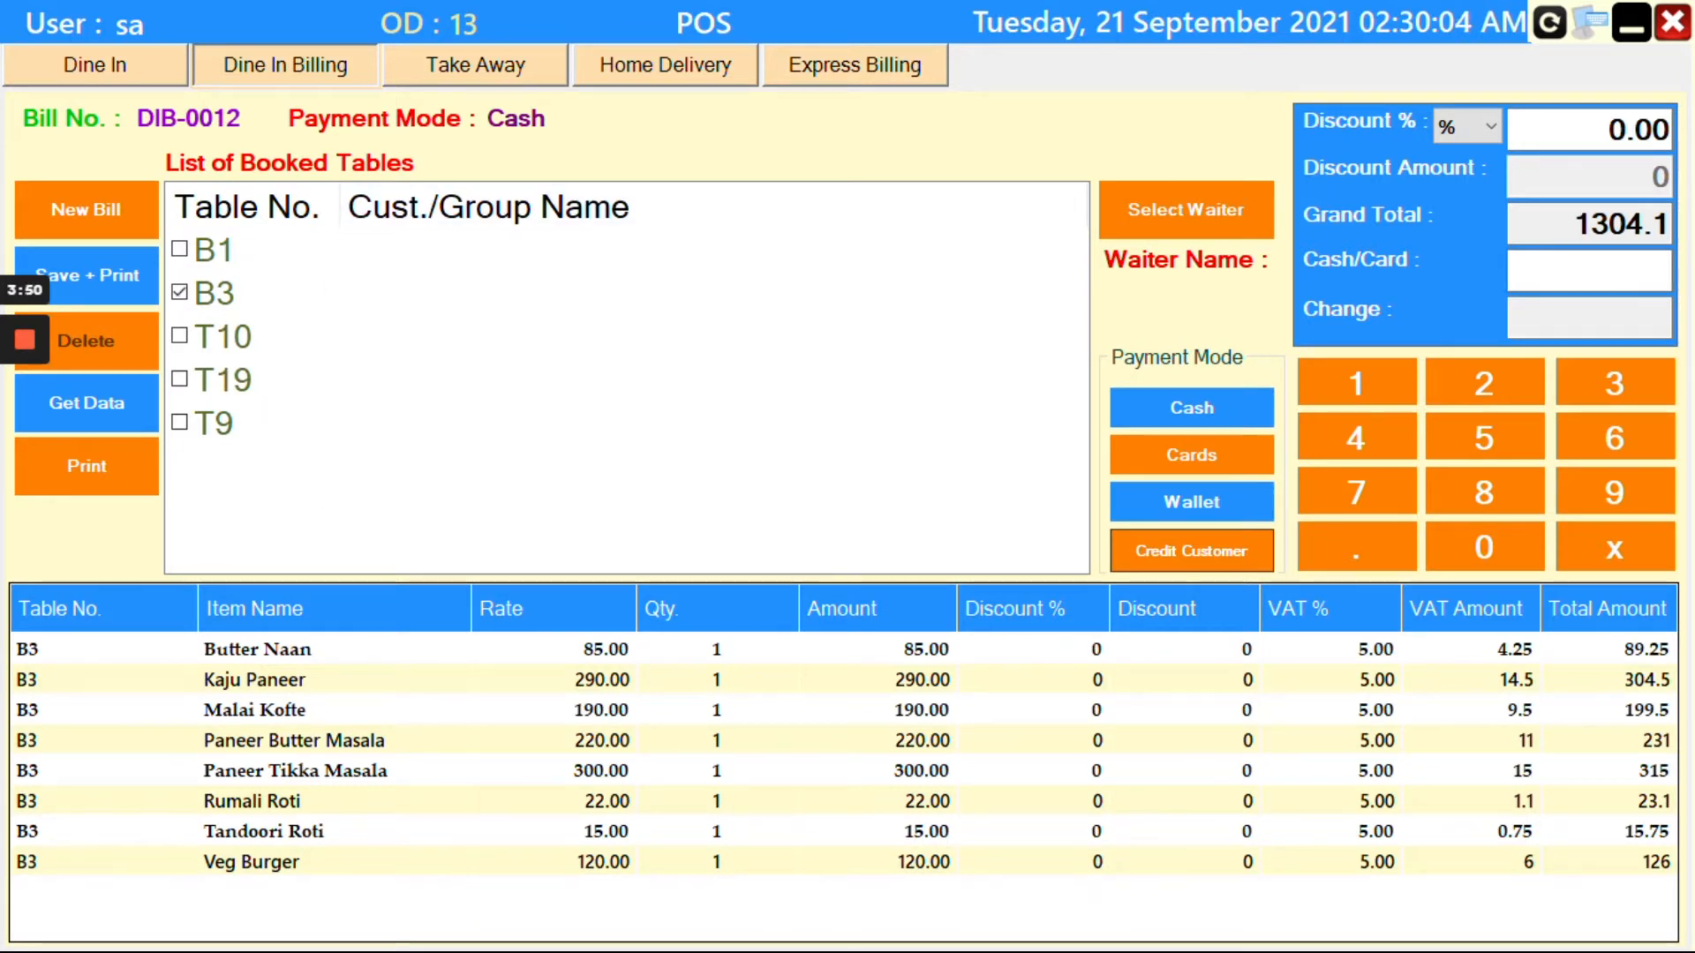
{"action": "left_click", "coordinate": [1589, 271]}
{"action": "type", "text": "2000"}
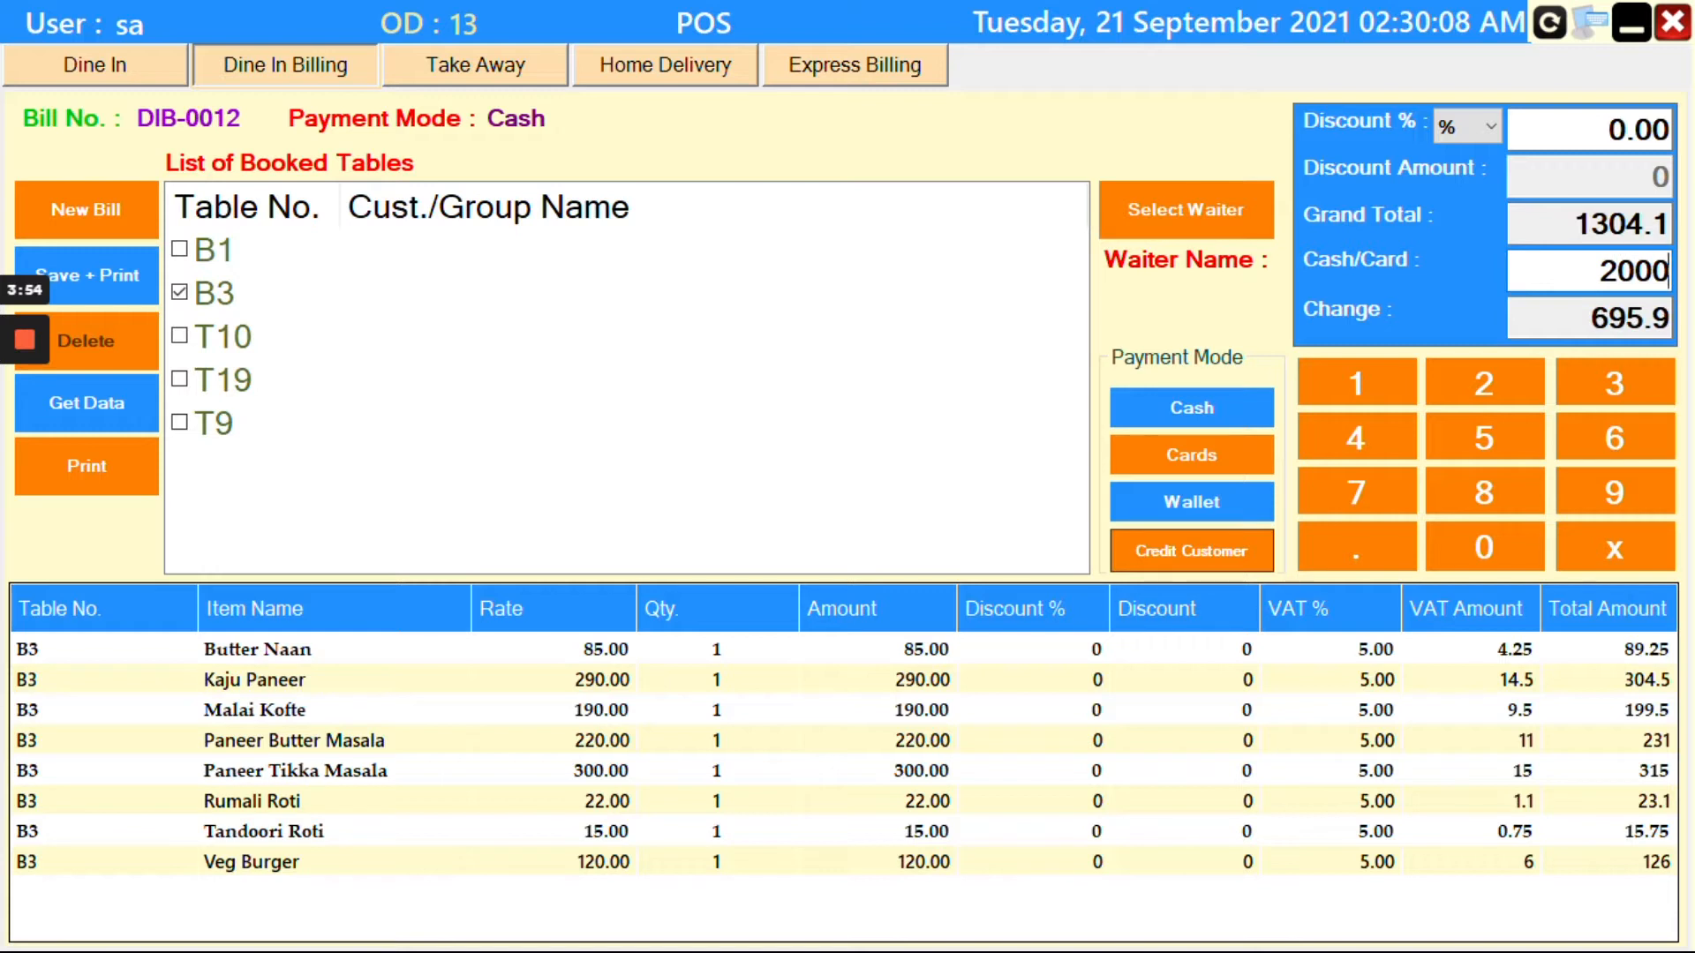
Save the table B3 bill and print it to a file named bill.
{"action": "left_click", "coordinate": [86, 270]}
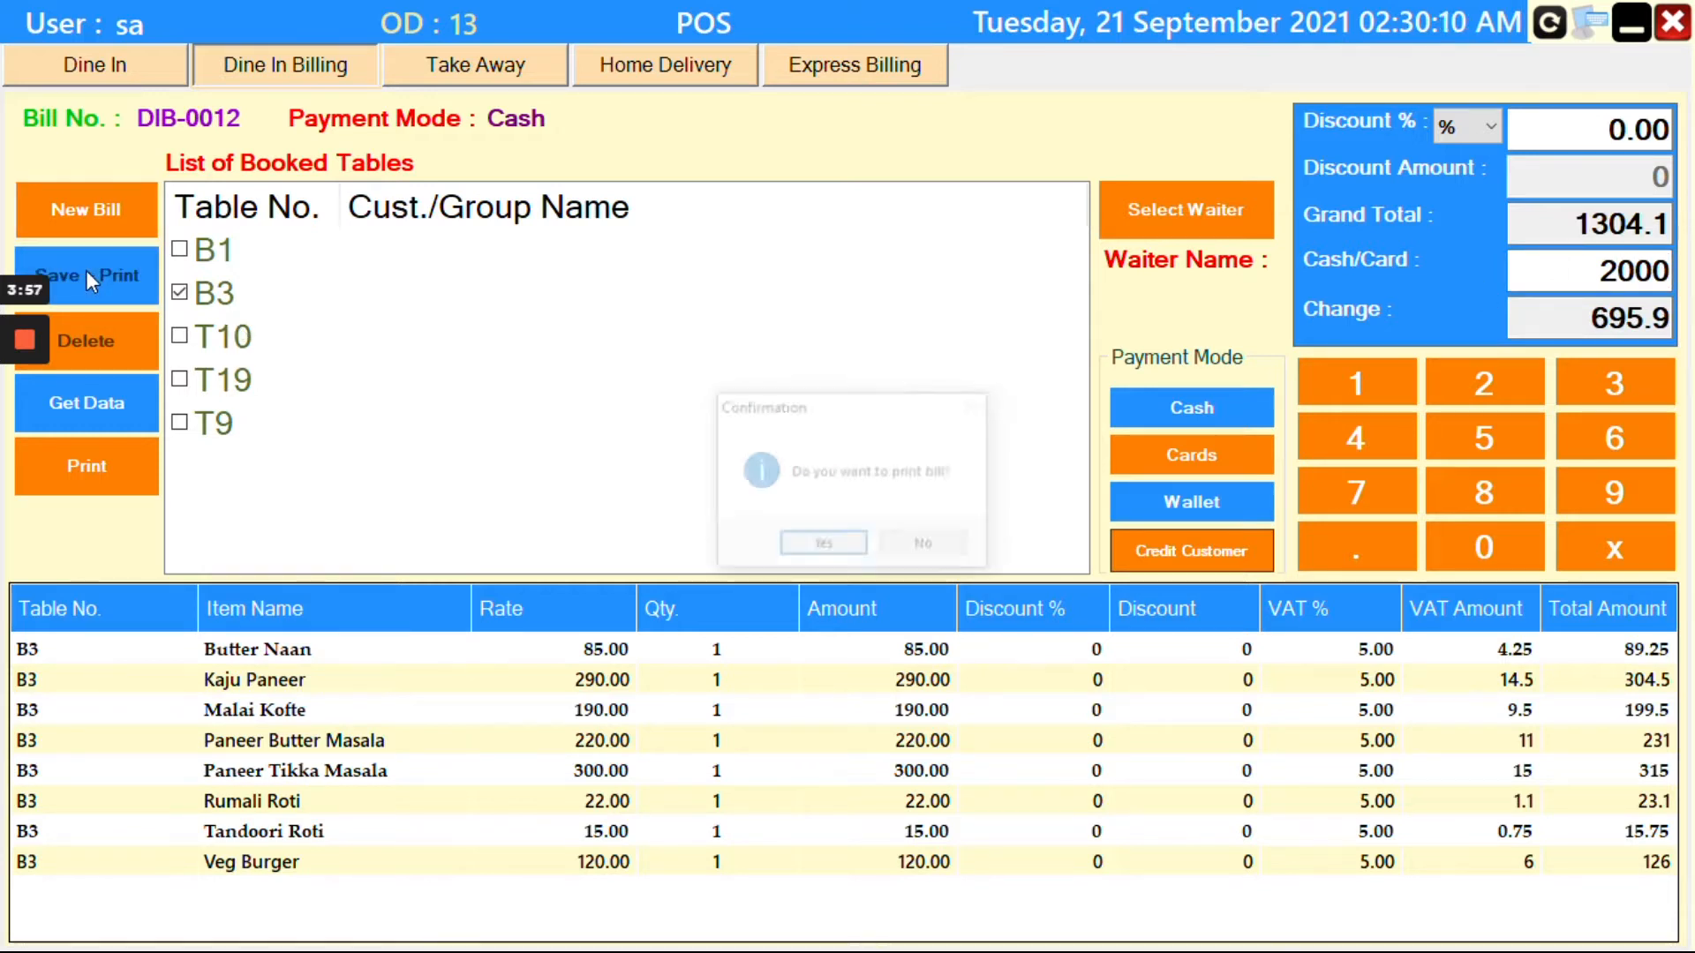
{"action": "left_click", "coordinate": [823, 546]}
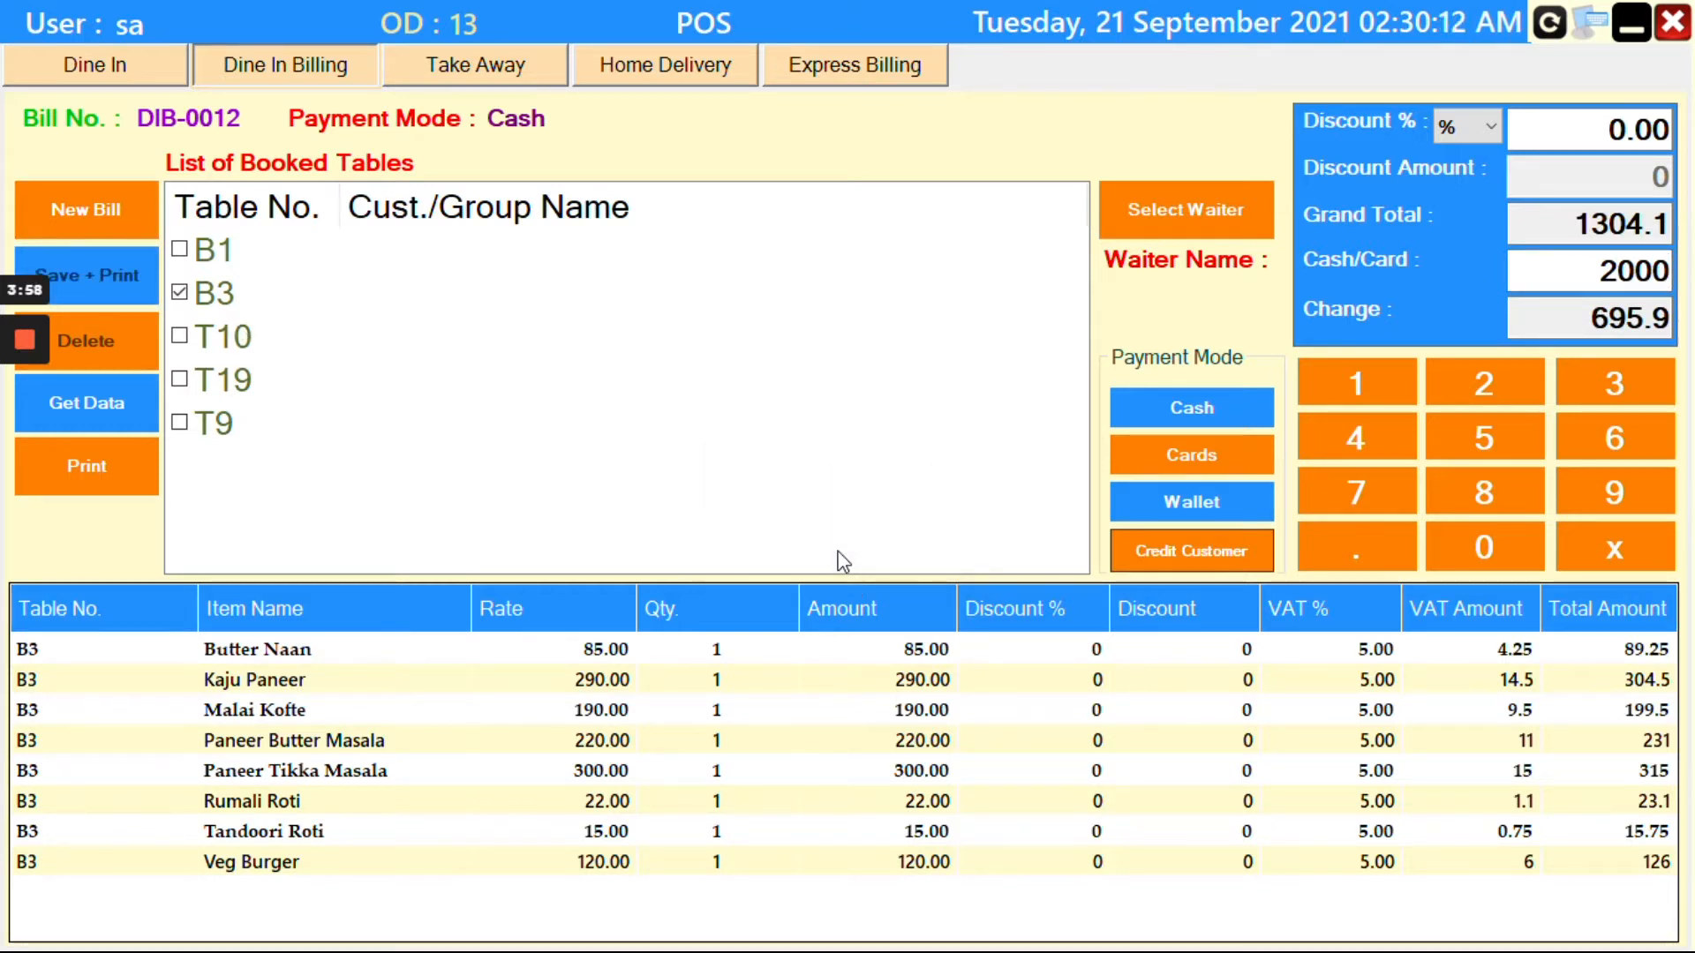
{"action": "type", "text": "bill"}
{"action": "key", "text": "Return"}
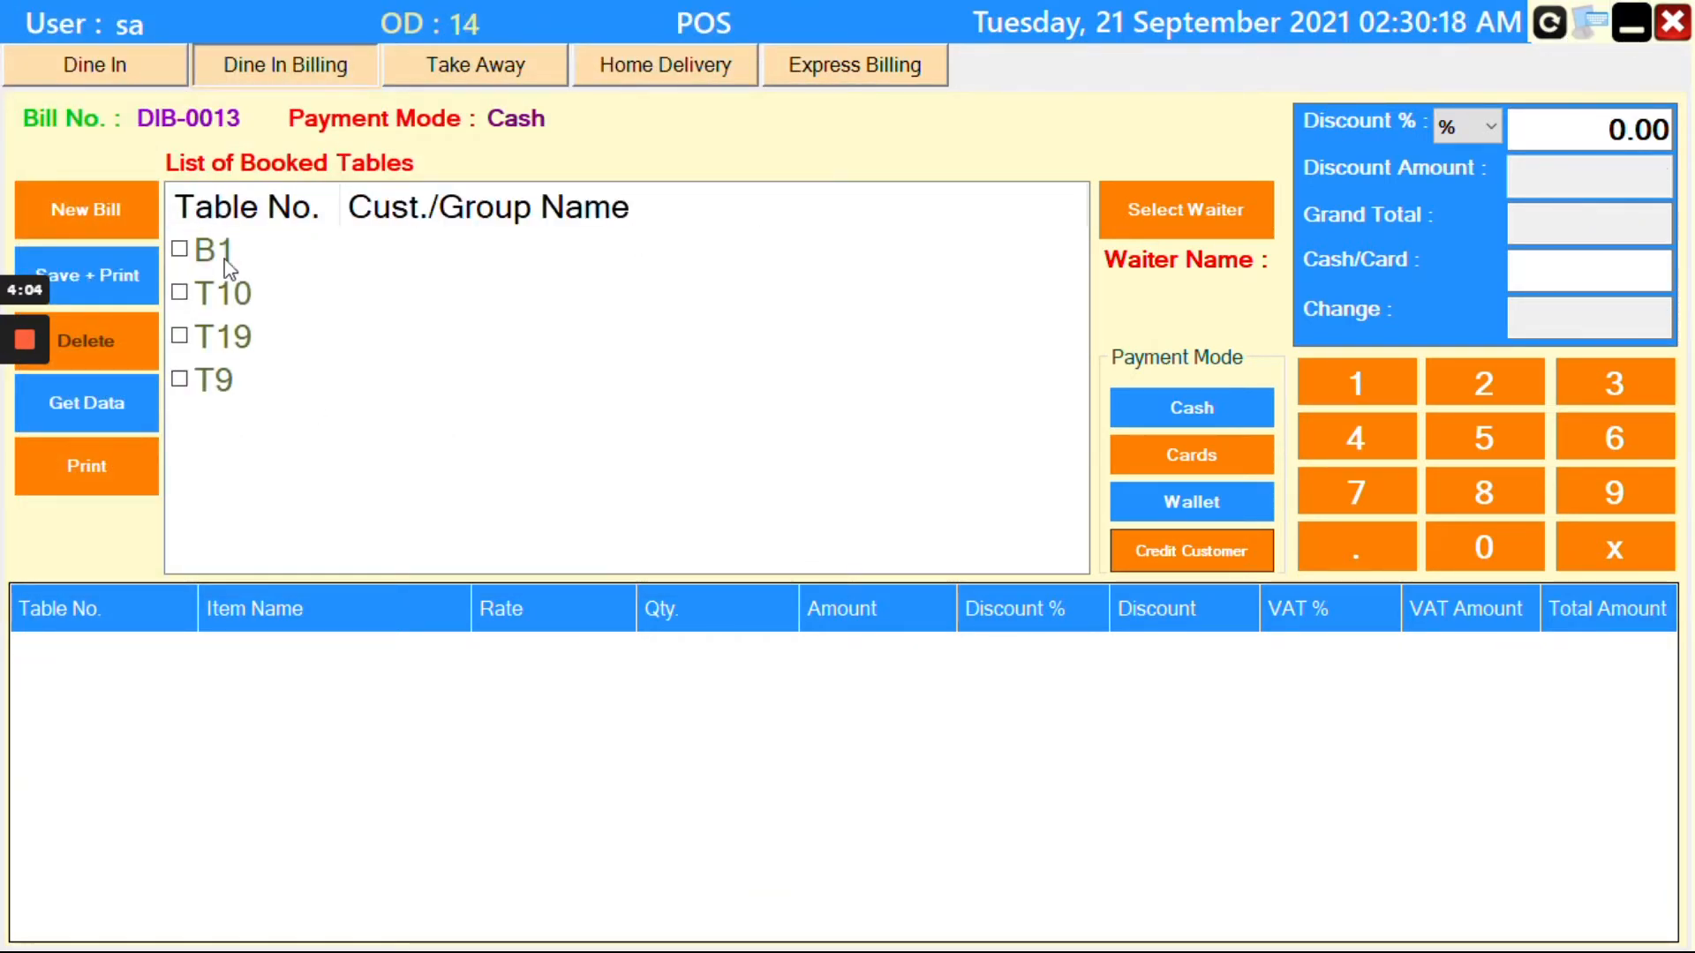
Select booked tables B1, T10, T19 and T9 for one combined bill and enter 10000 as cash.
{"action": "left_click", "coordinate": [180, 250]}
{"action": "left_click", "coordinate": [180, 294]}
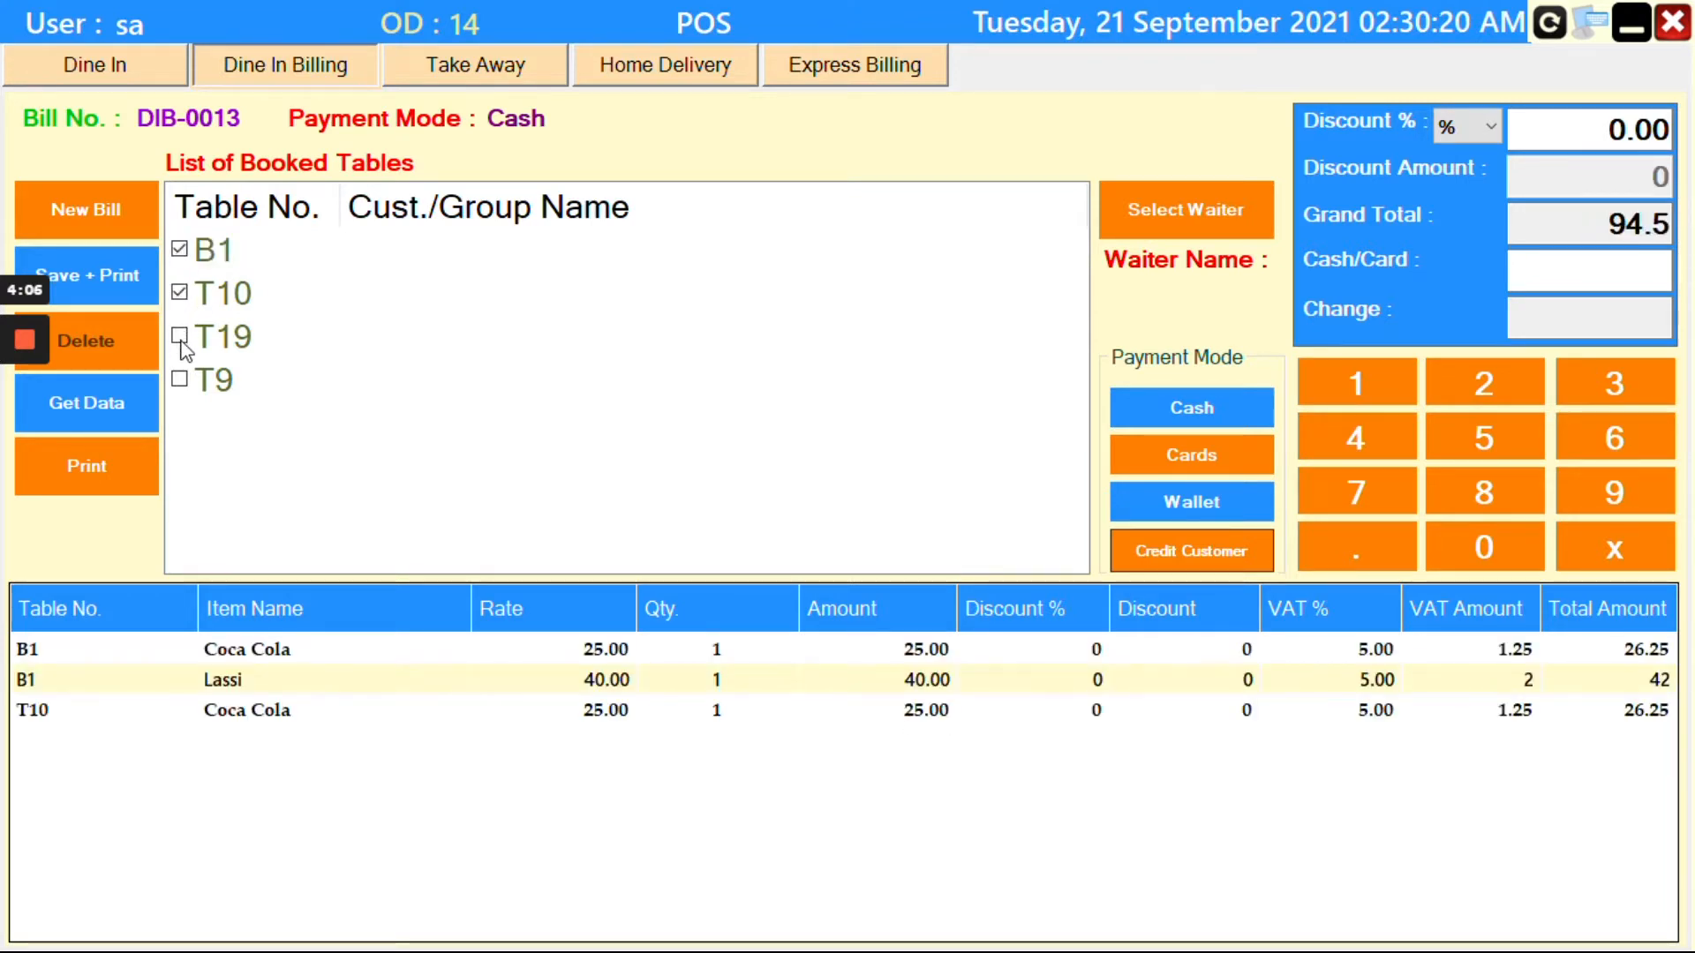
{"action": "left_click", "coordinate": [180, 337]}
{"action": "left_click", "coordinate": [180, 379]}
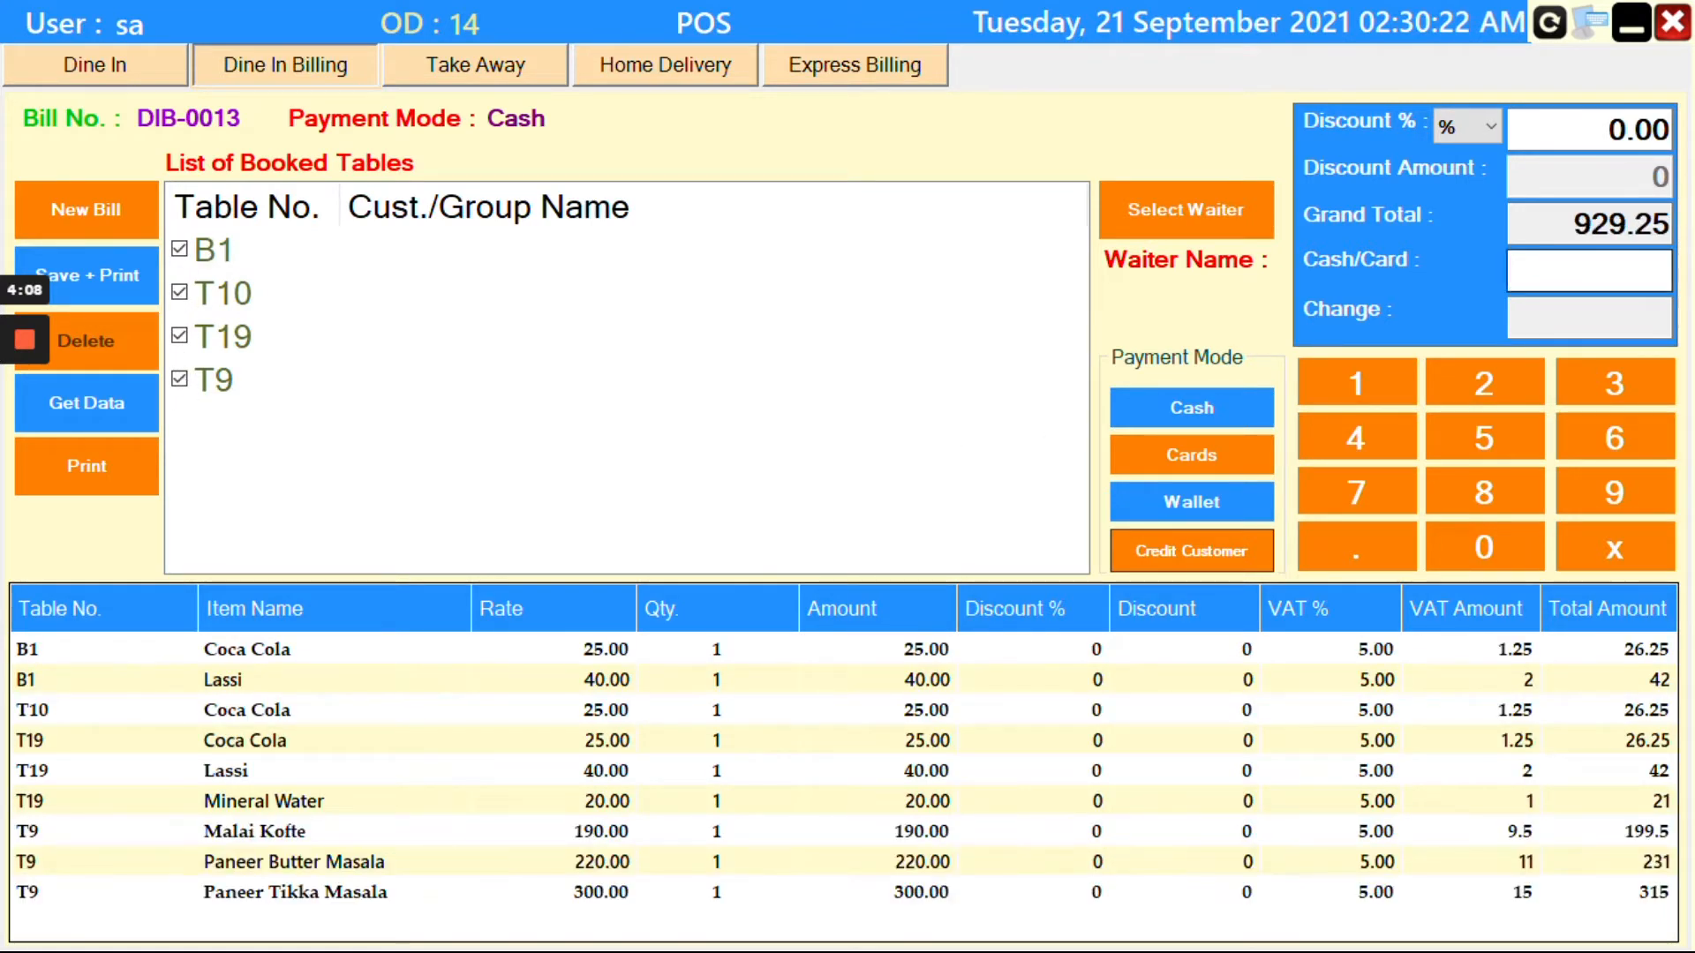
{"action": "left_click", "coordinate": [1589, 270]}
{"action": "type", "text": "10000"}
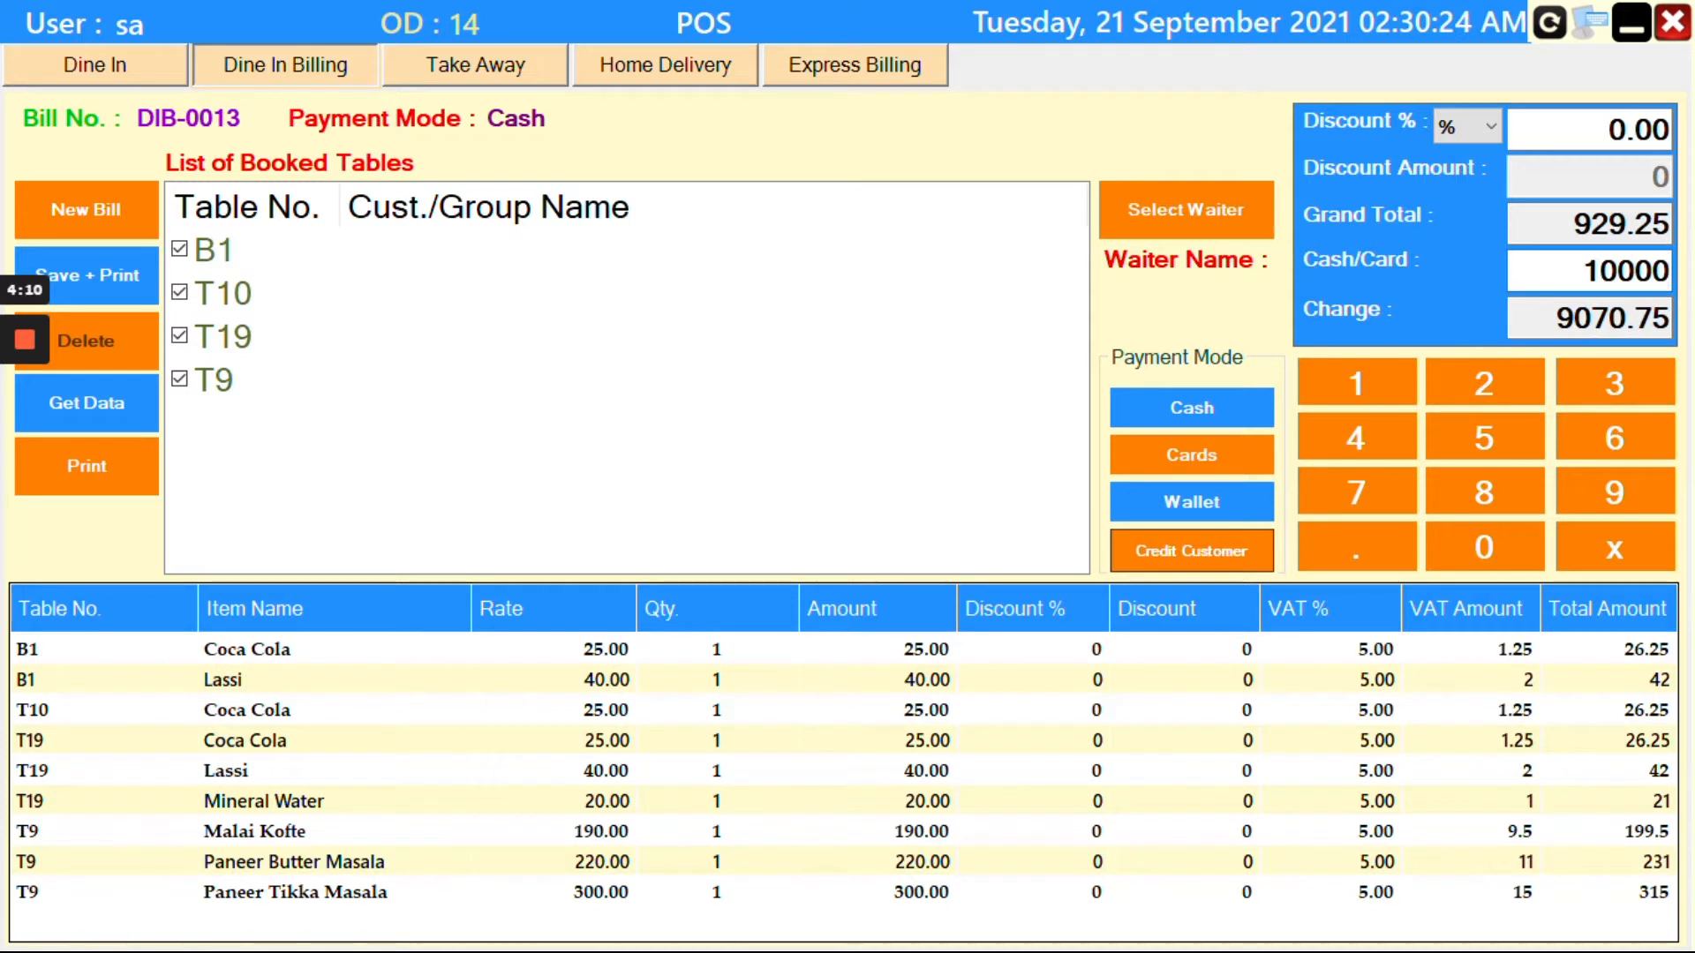
Exclude table T10 from the combined bill and try to save and print it.
{"action": "left_click", "coordinate": [180, 294]}
{"action": "left_click", "coordinate": [119, 275]}
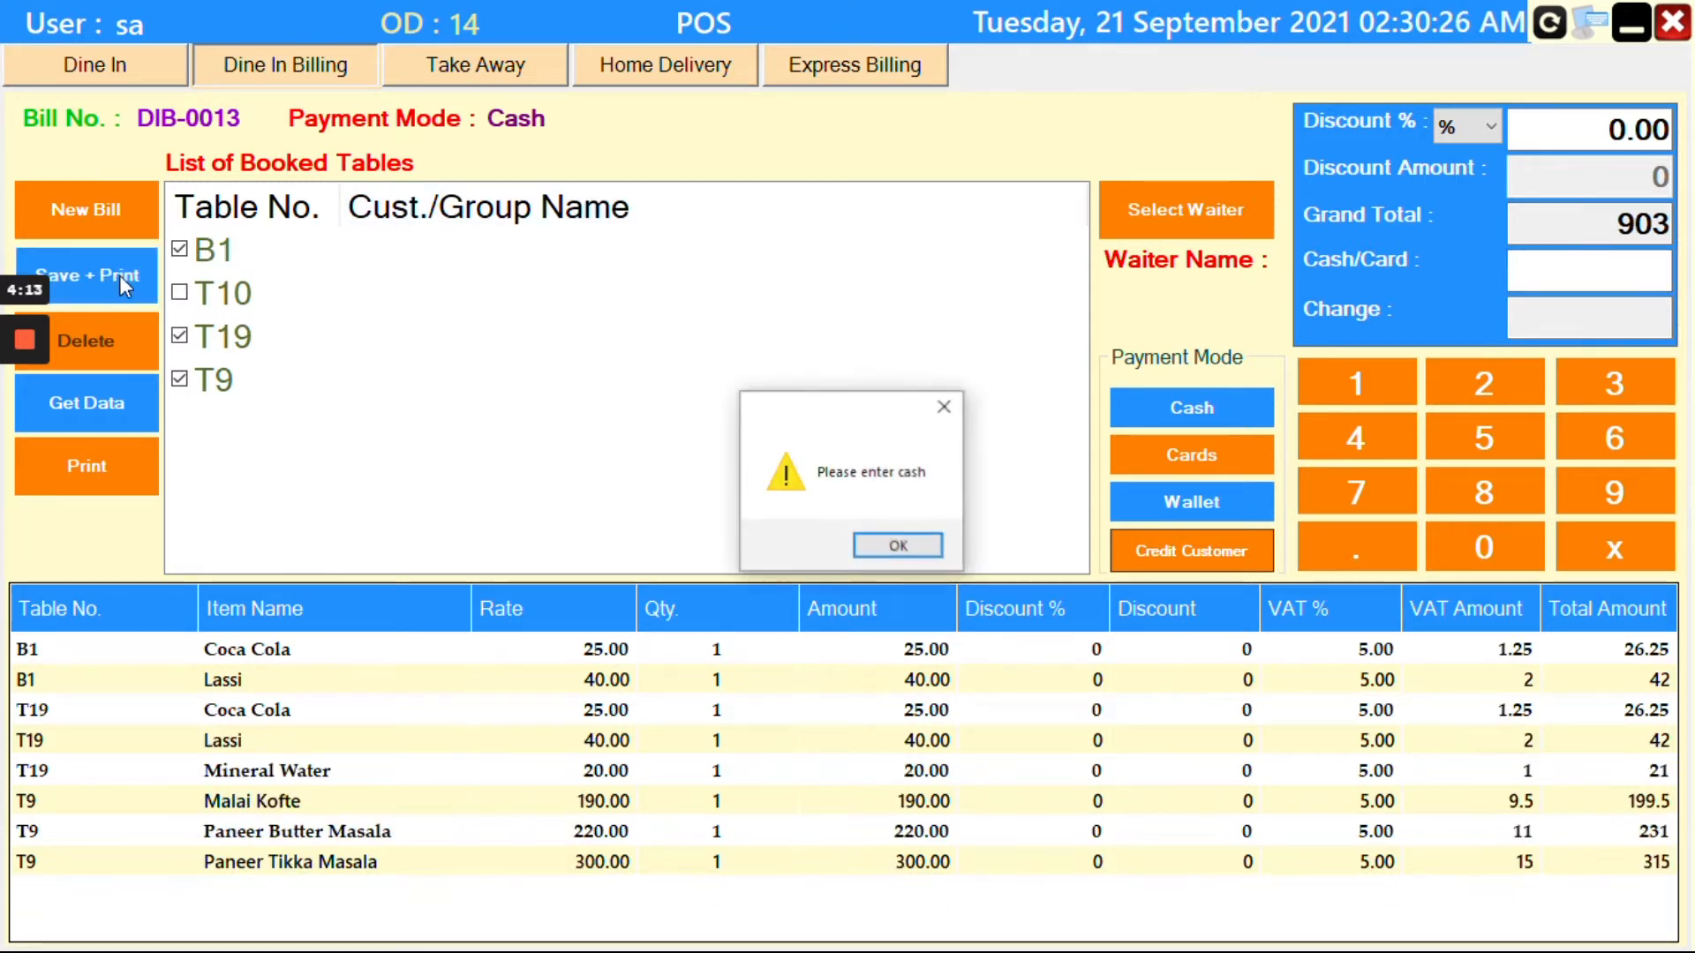
{"action": "left_click", "coordinate": [899, 545]}
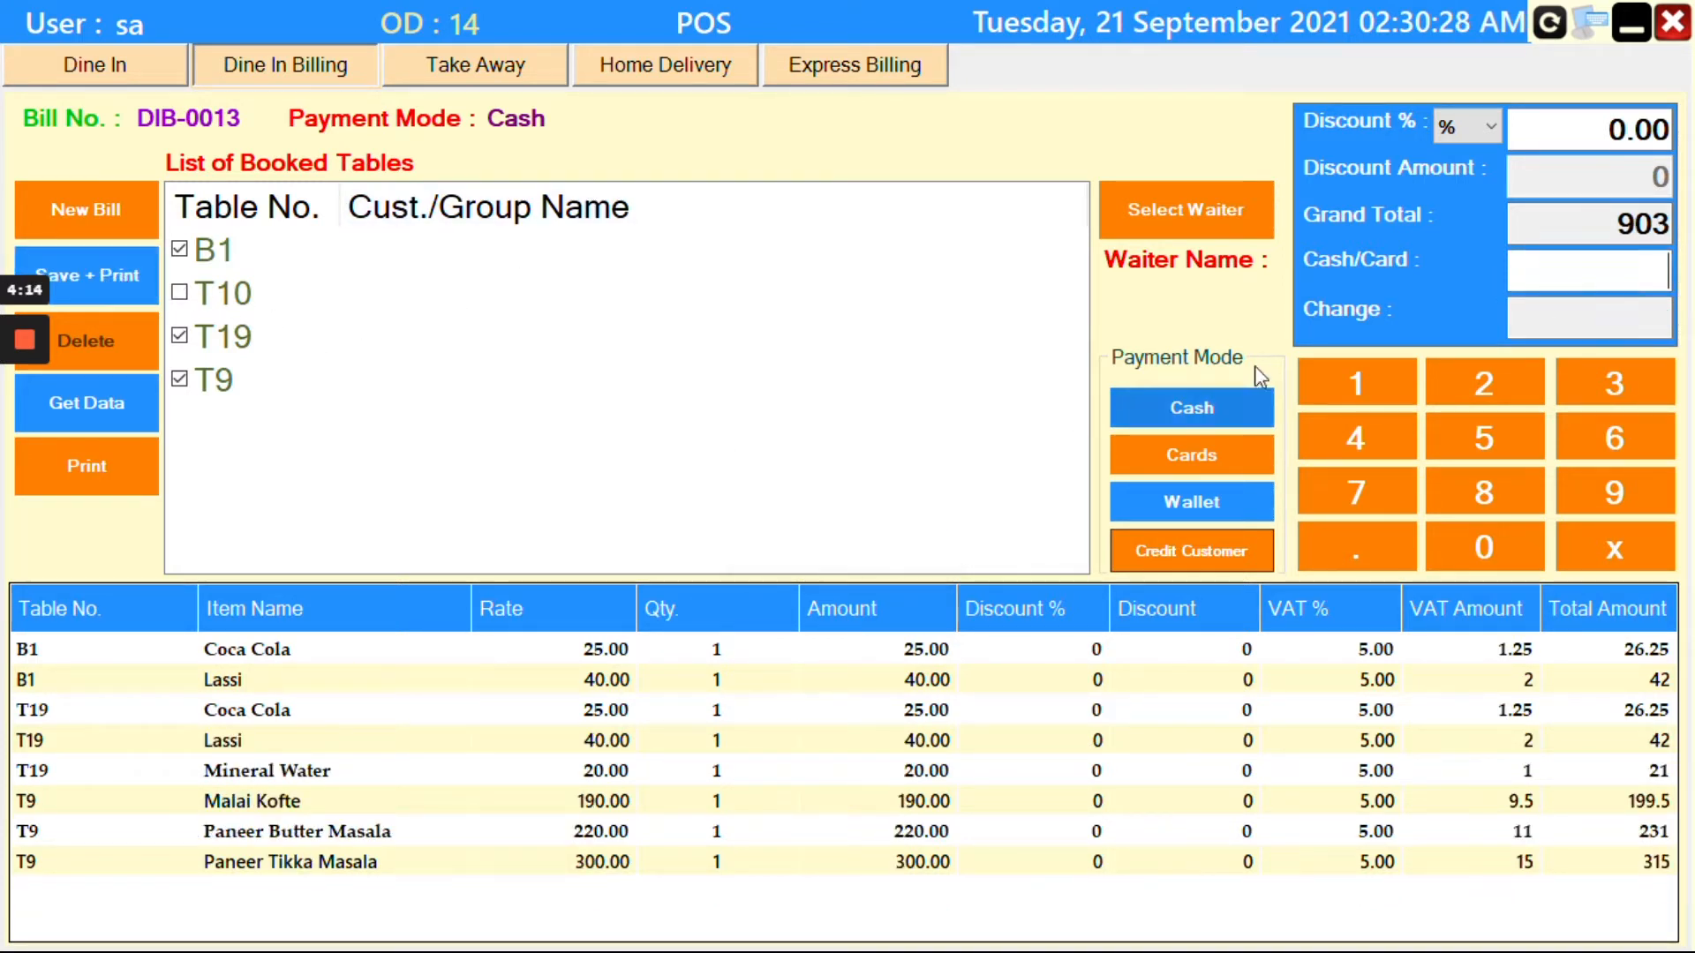
Include table T10 in the combined bill with 10000 as cash, and save and print it to a file named bill2.
{"action": "left_click", "coordinate": [180, 294]}
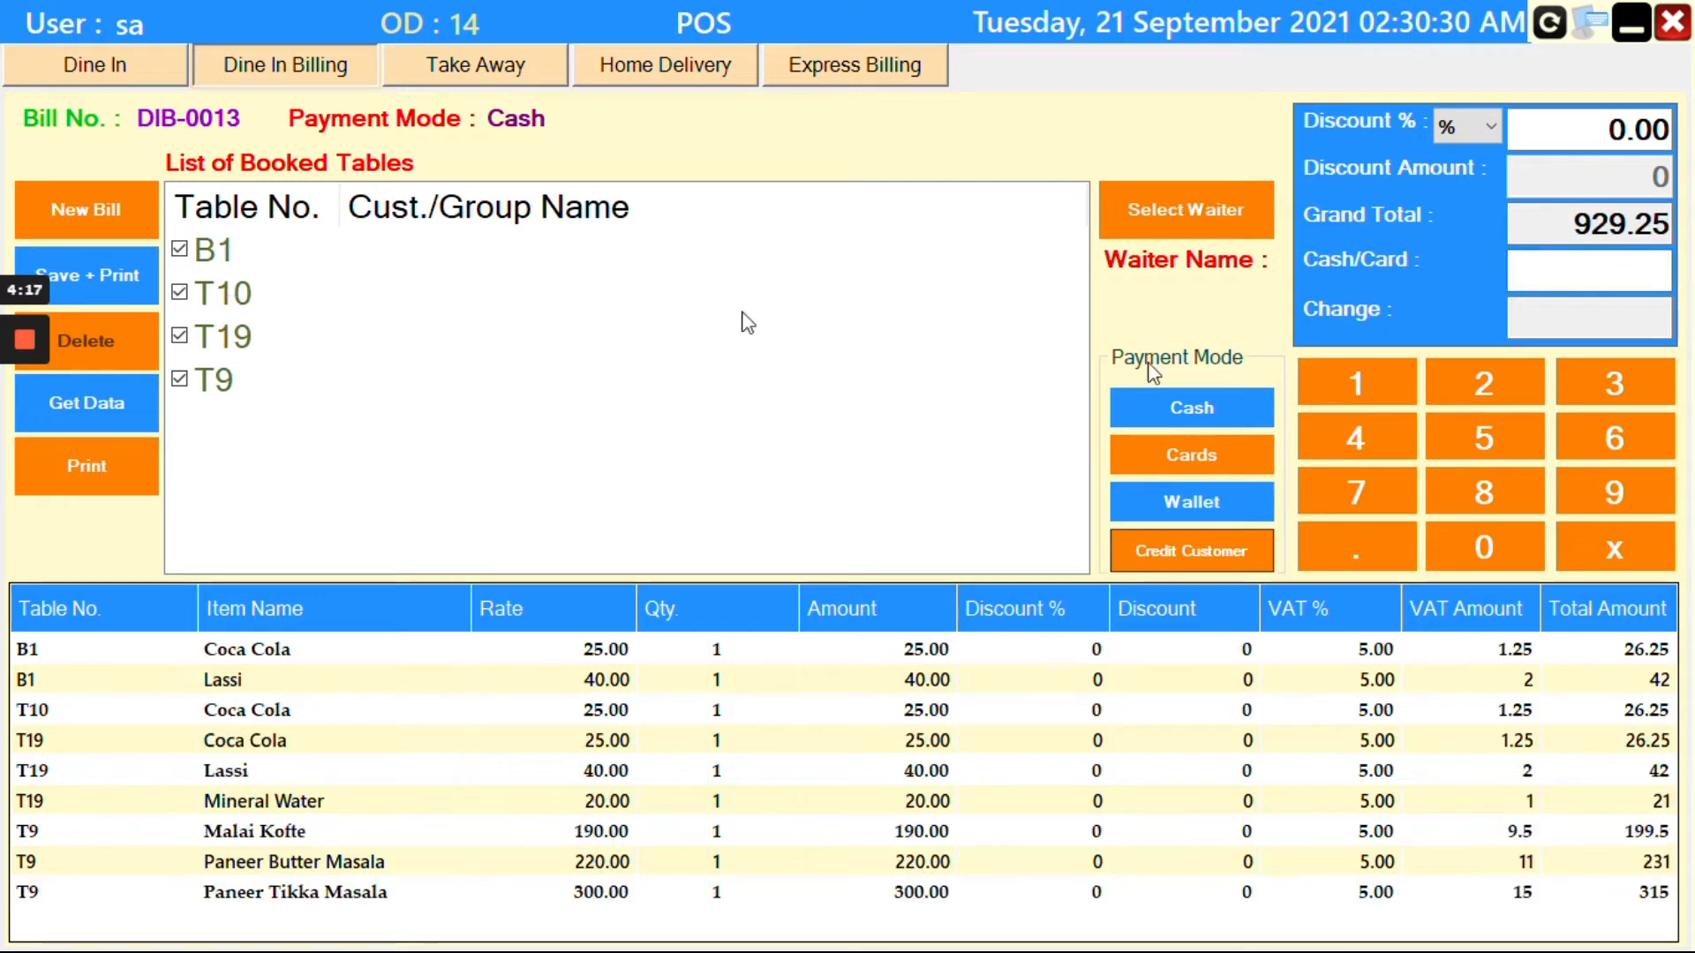
{"action": "type", "text": "10000"}
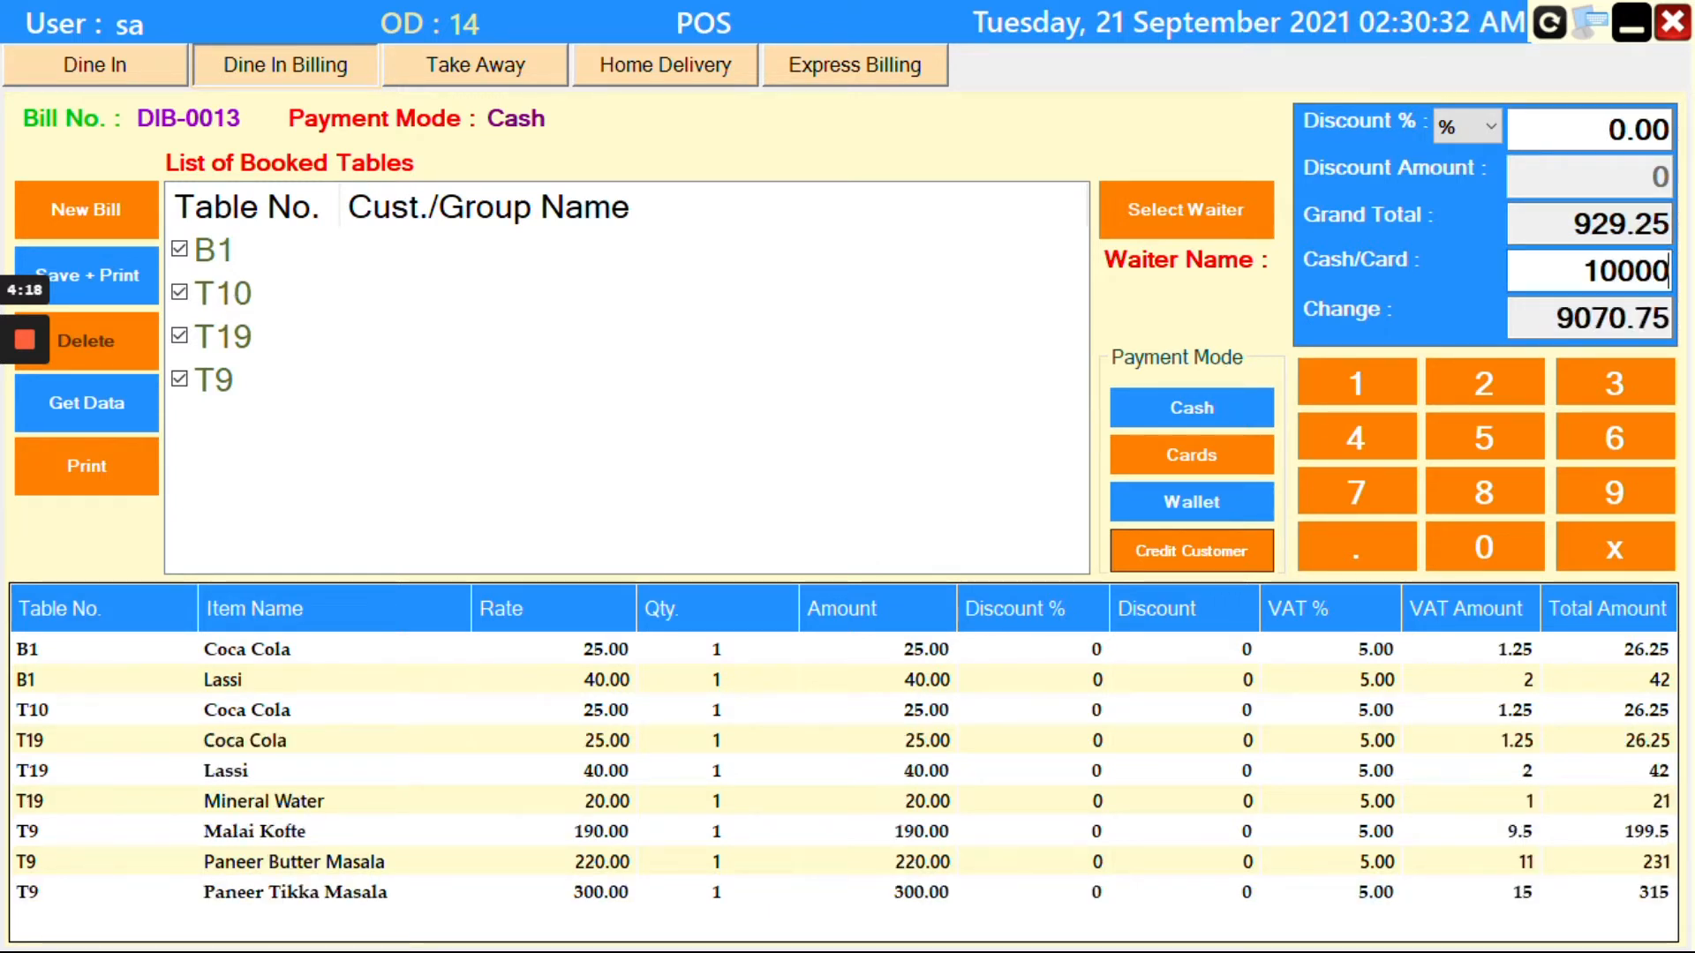
{"action": "left_click", "coordinate": [94, 290]}
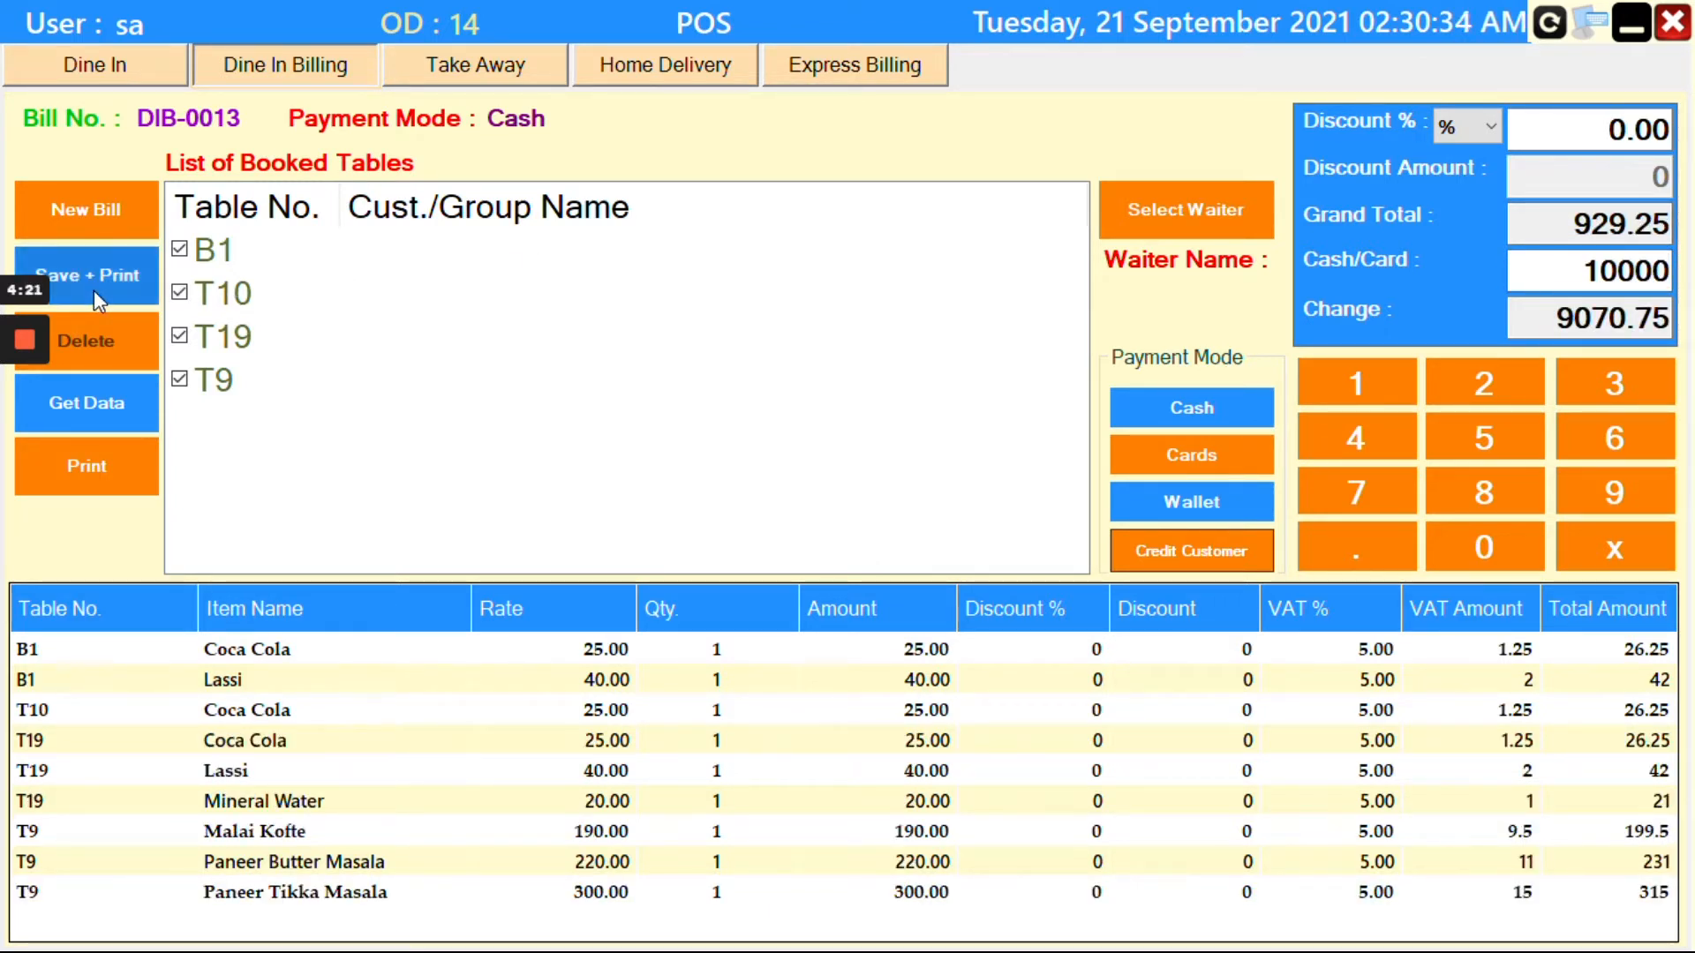
{"action": "left_click", "coordinate": [835, 544]}
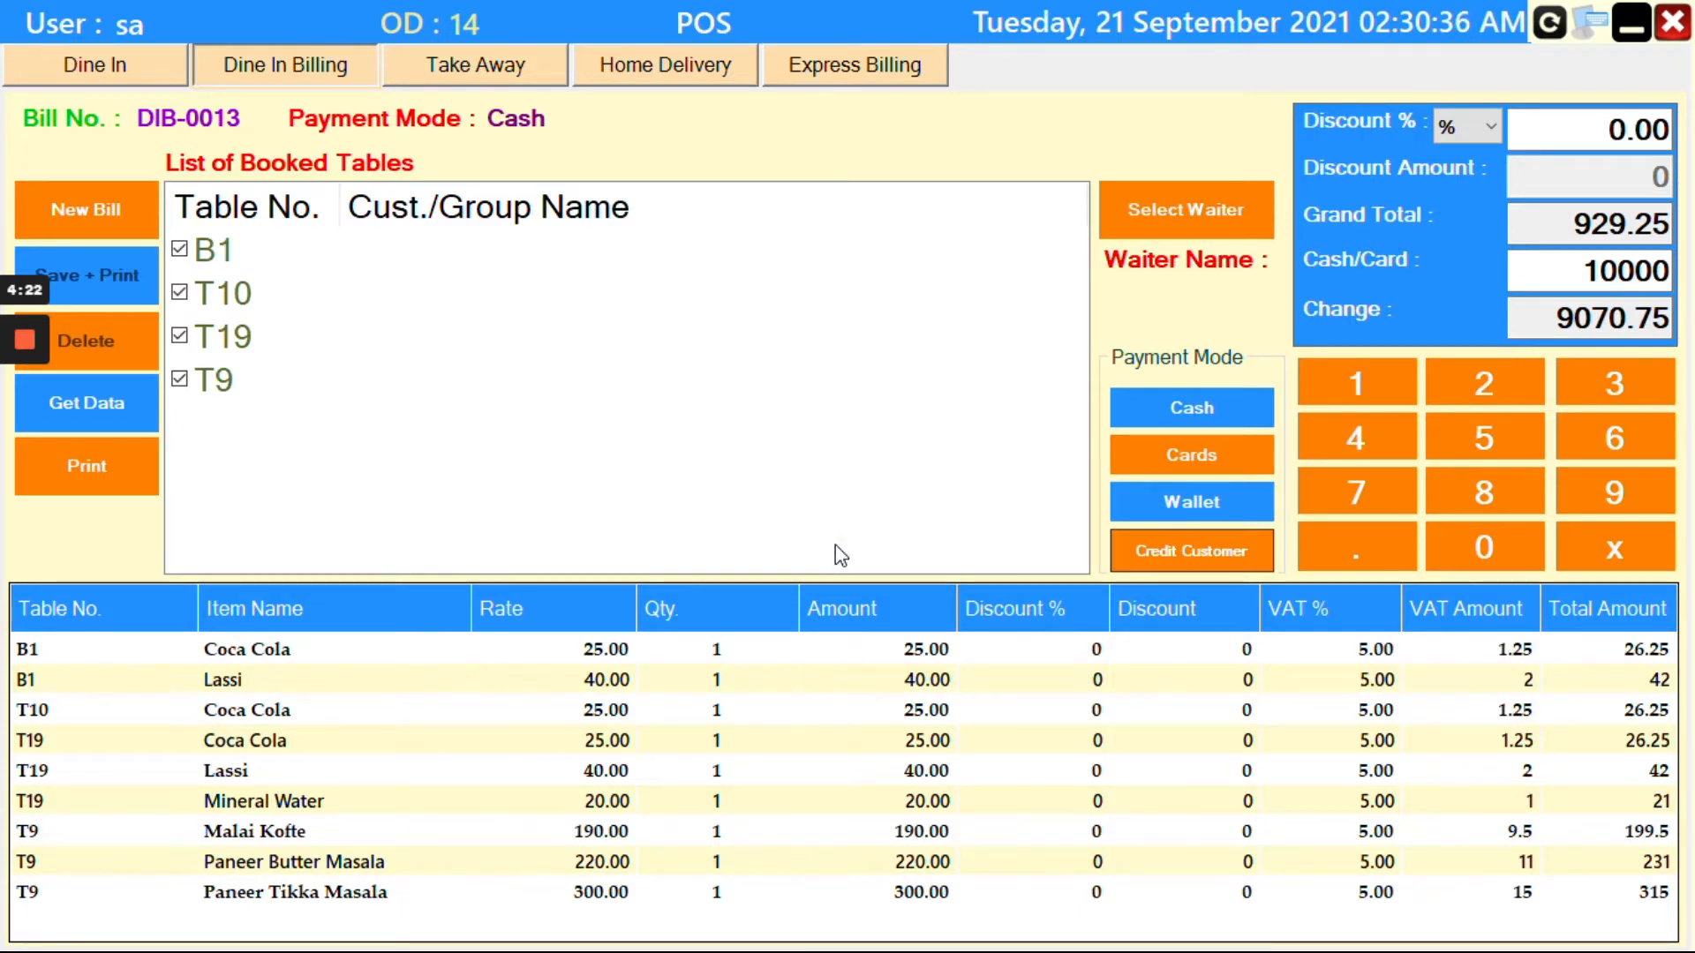
{"action": "type", "text": "bill2"}
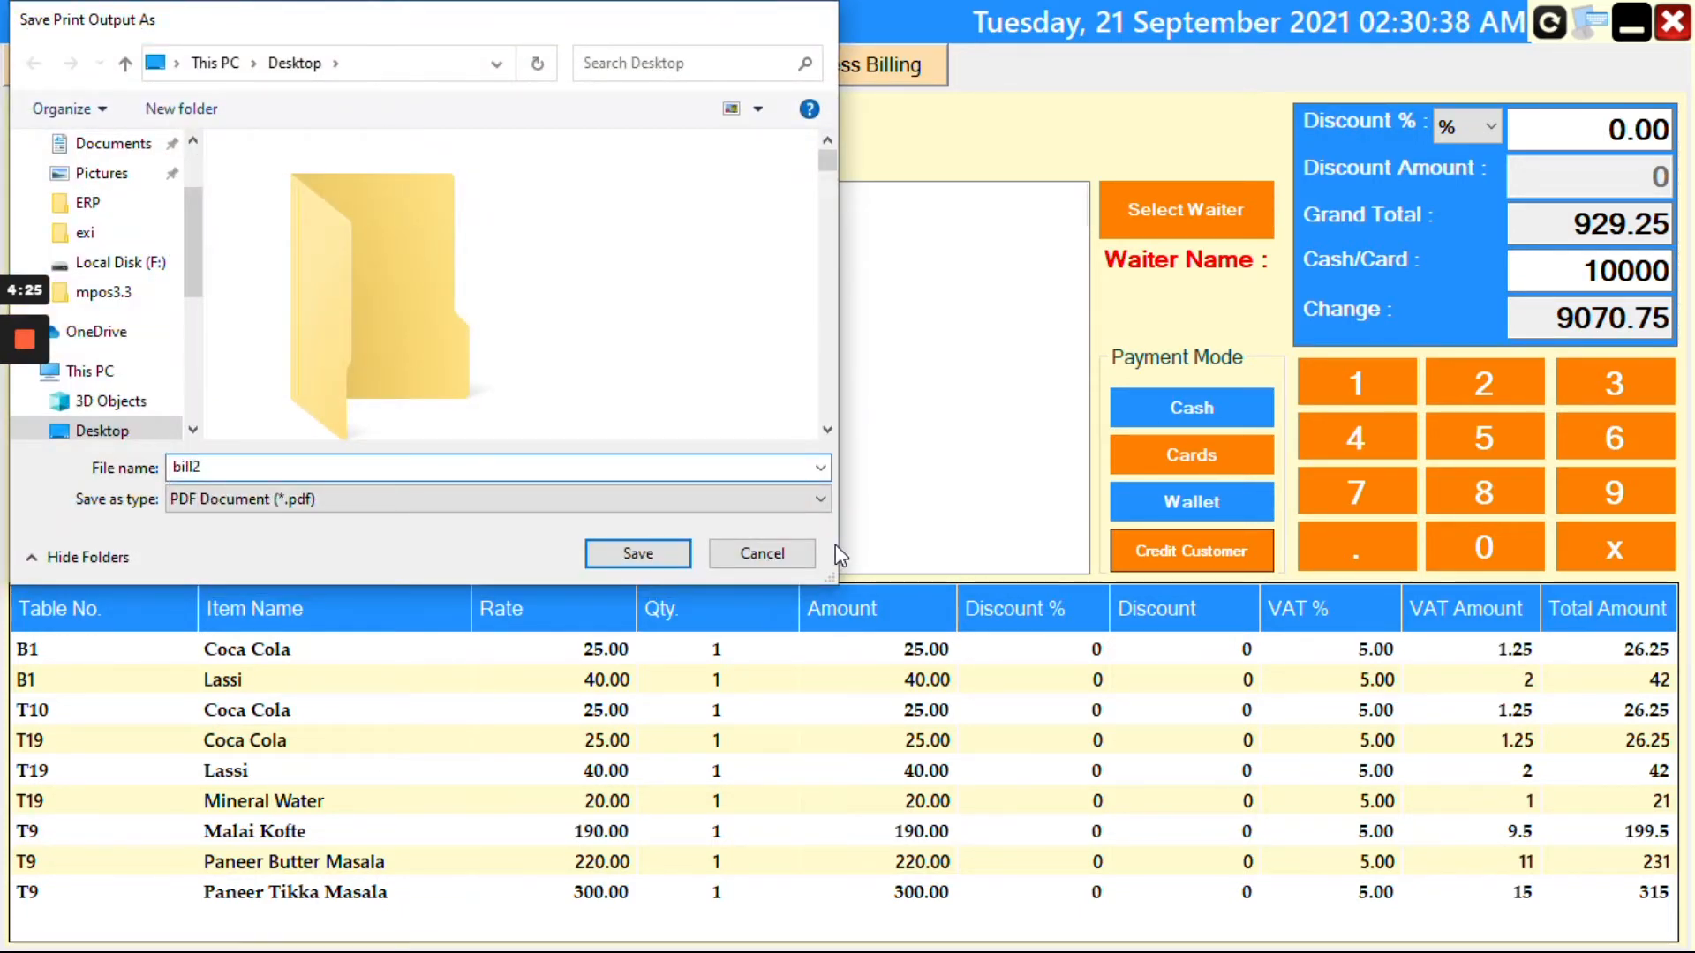
{"action": "key", "text": "Return"}
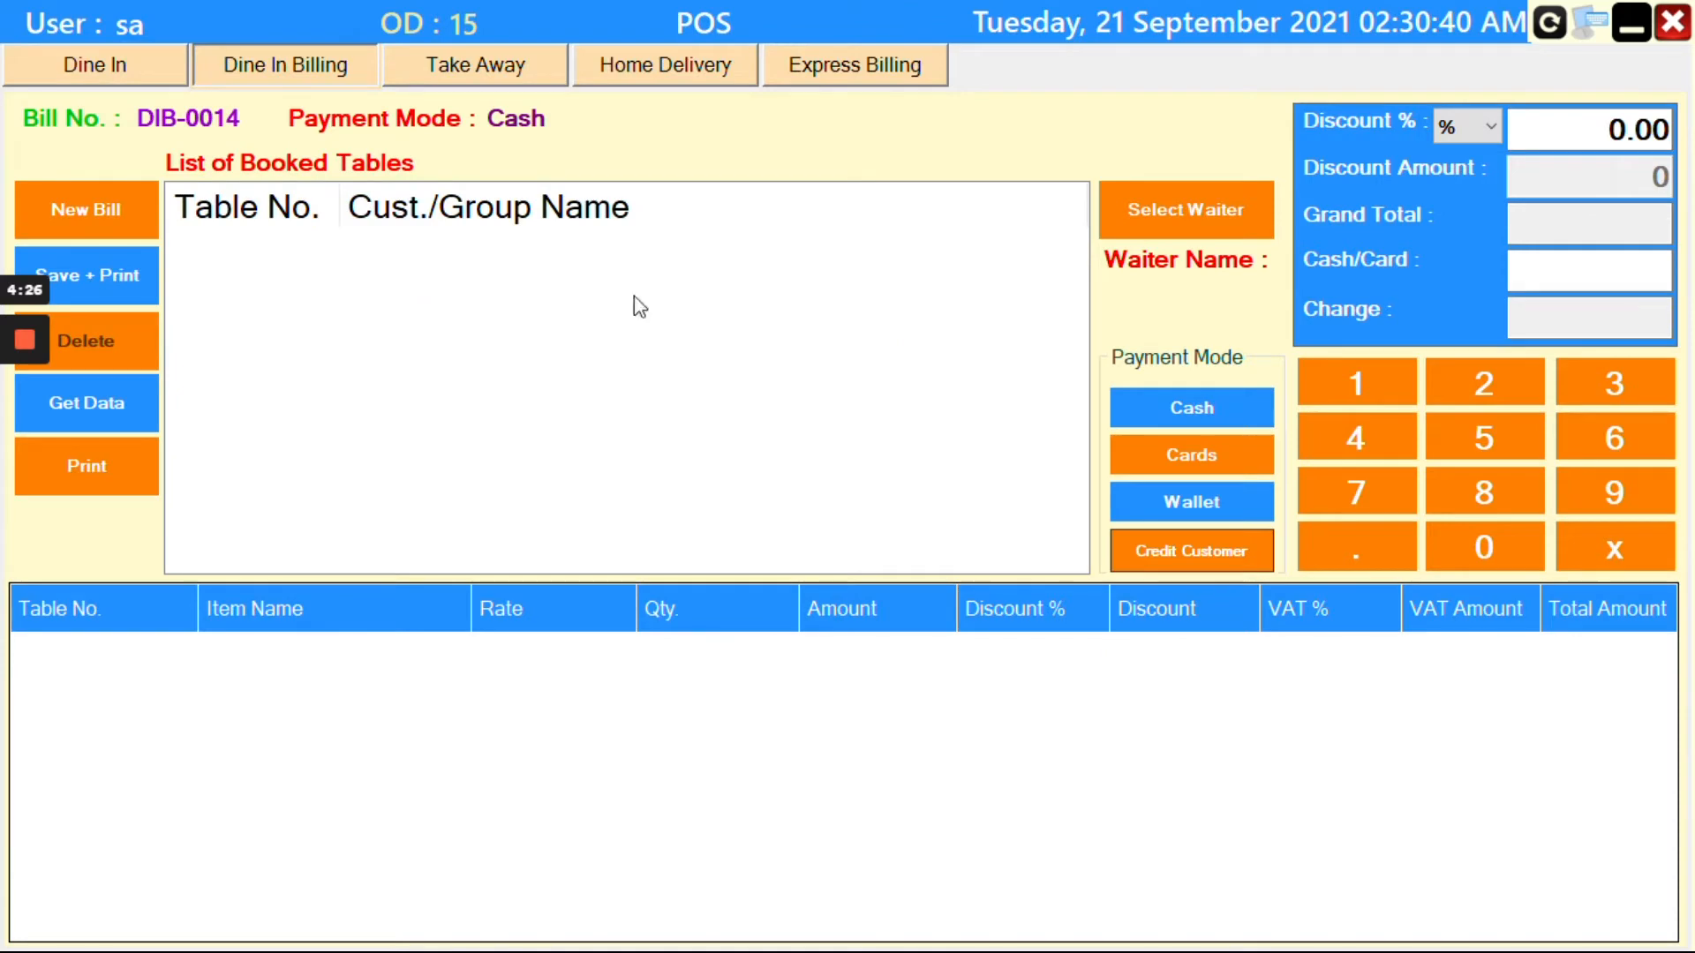
Switch to the desktop, open bill.pdf and look through the table B3 invoice.
{"action": "left_click", "coordinate": [1636, 29]}
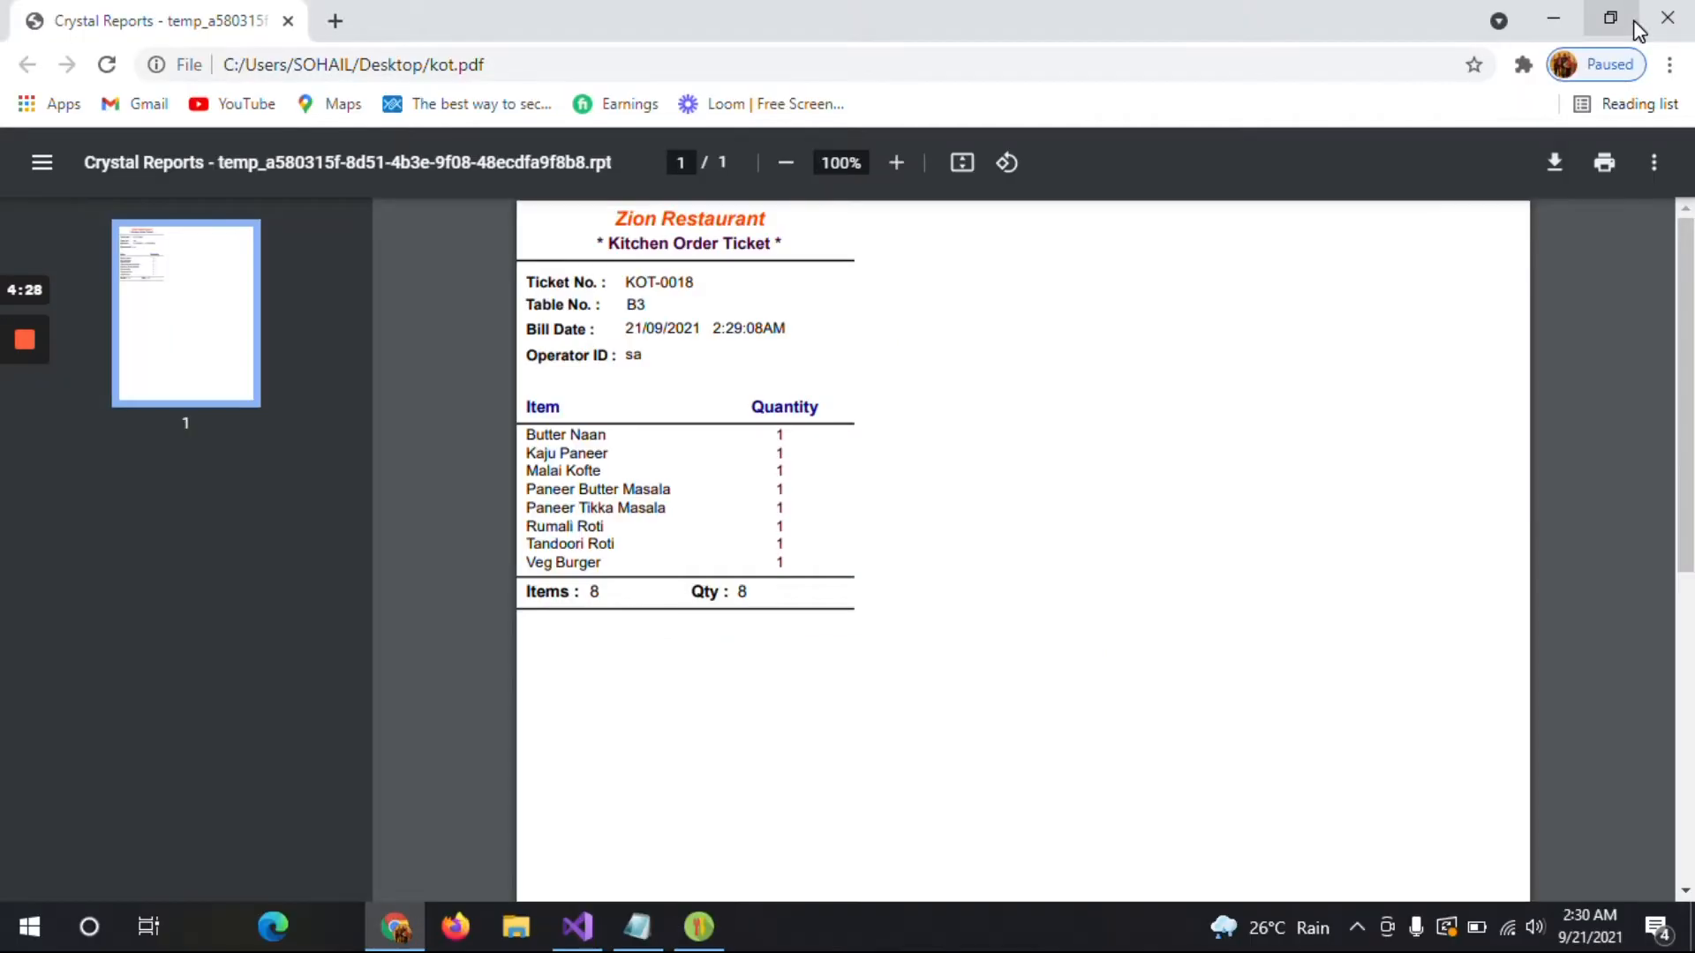
{"action": "left_click", "coordinate": [1554, 18]}
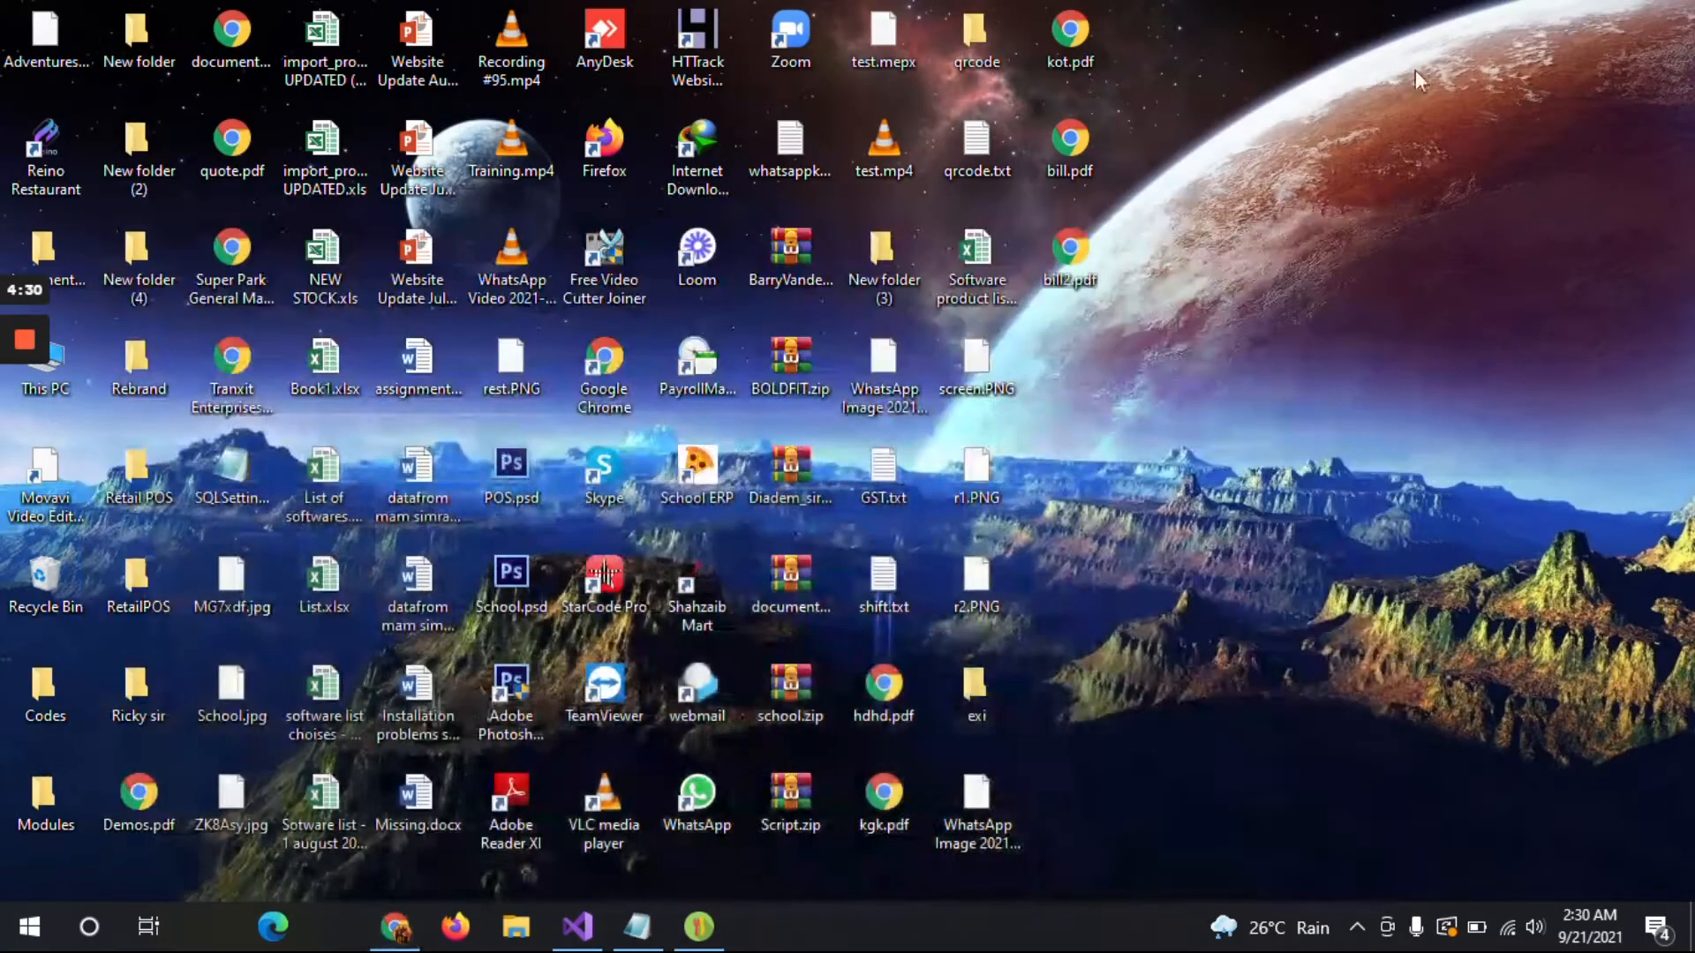
{"action": "double_click", "coordinate": [1052, 136]}
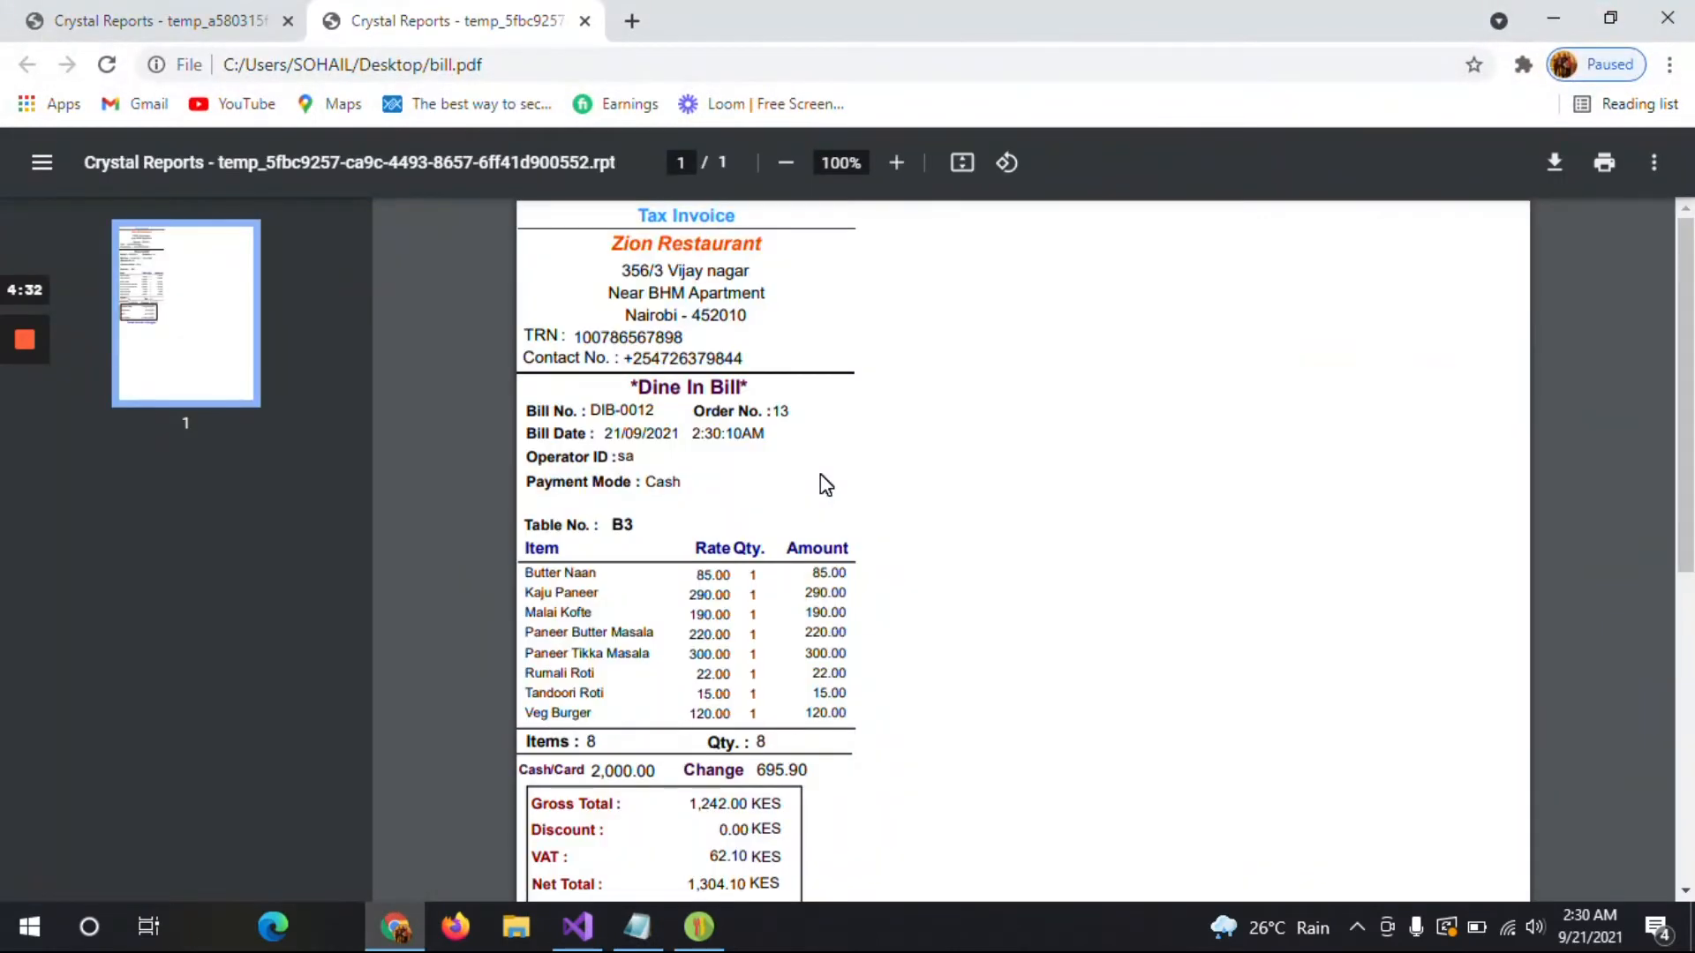
{"action": "left_click_drag", "start_coordinate": [1685, 392], "coordinate": [1649, 279]}
Open bill2.pdf from the desktop and examine the itemised orders of tables B1, T10, T19 and T9, highlighting them.
{"action": "left_click", "coordinate": [1554, 18]}
{"action": "double_click", "coordinate": [1087, 235]}
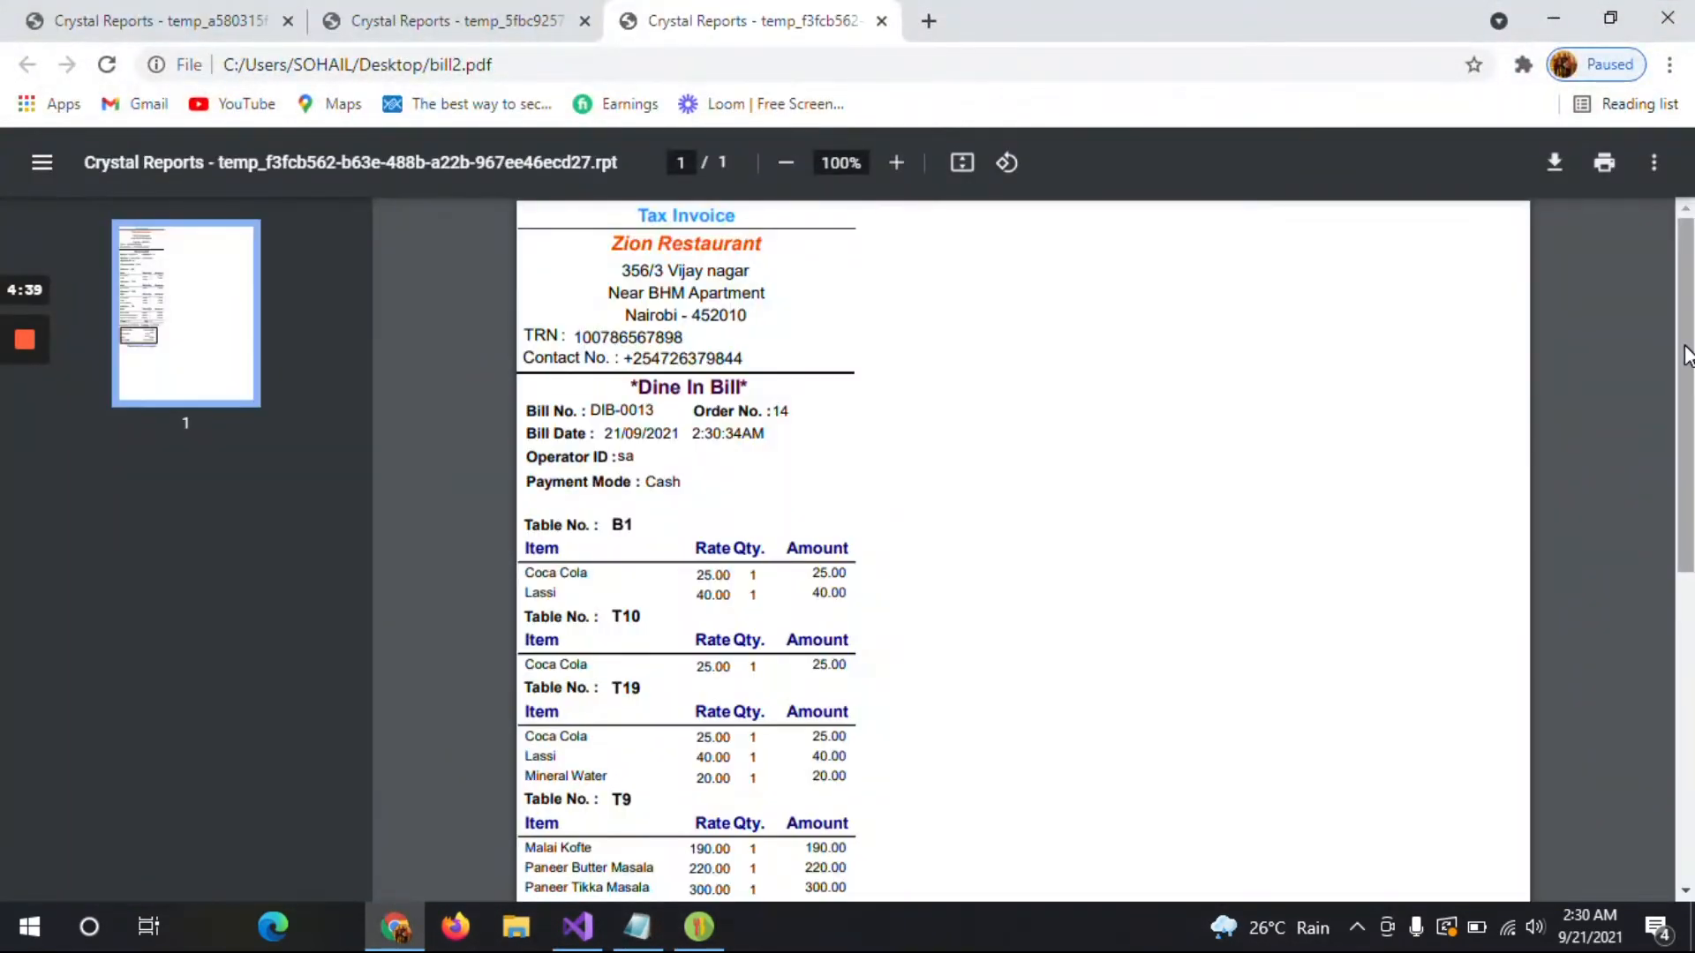
{"action": "left_click_drag", "start_coordinate": [1687, 354], "coordinate": [1687, 431]}
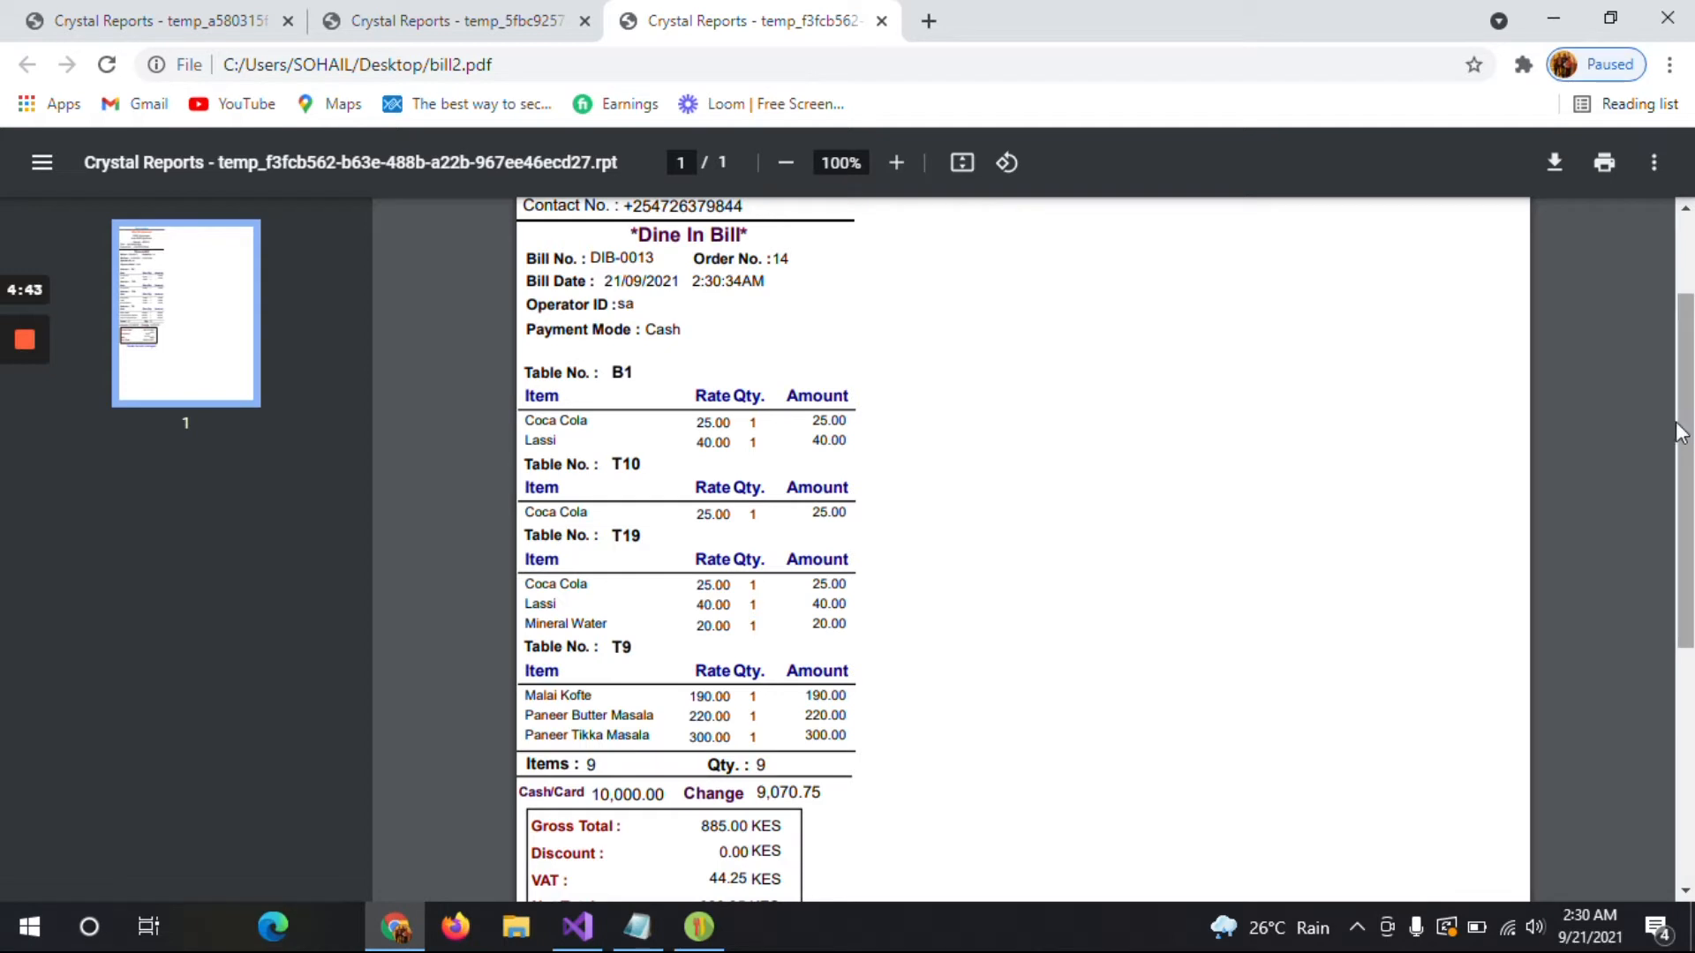
{"action": "left_click_drag", "start_coordinate": [525, 372], "coordinate": [656, 717]}
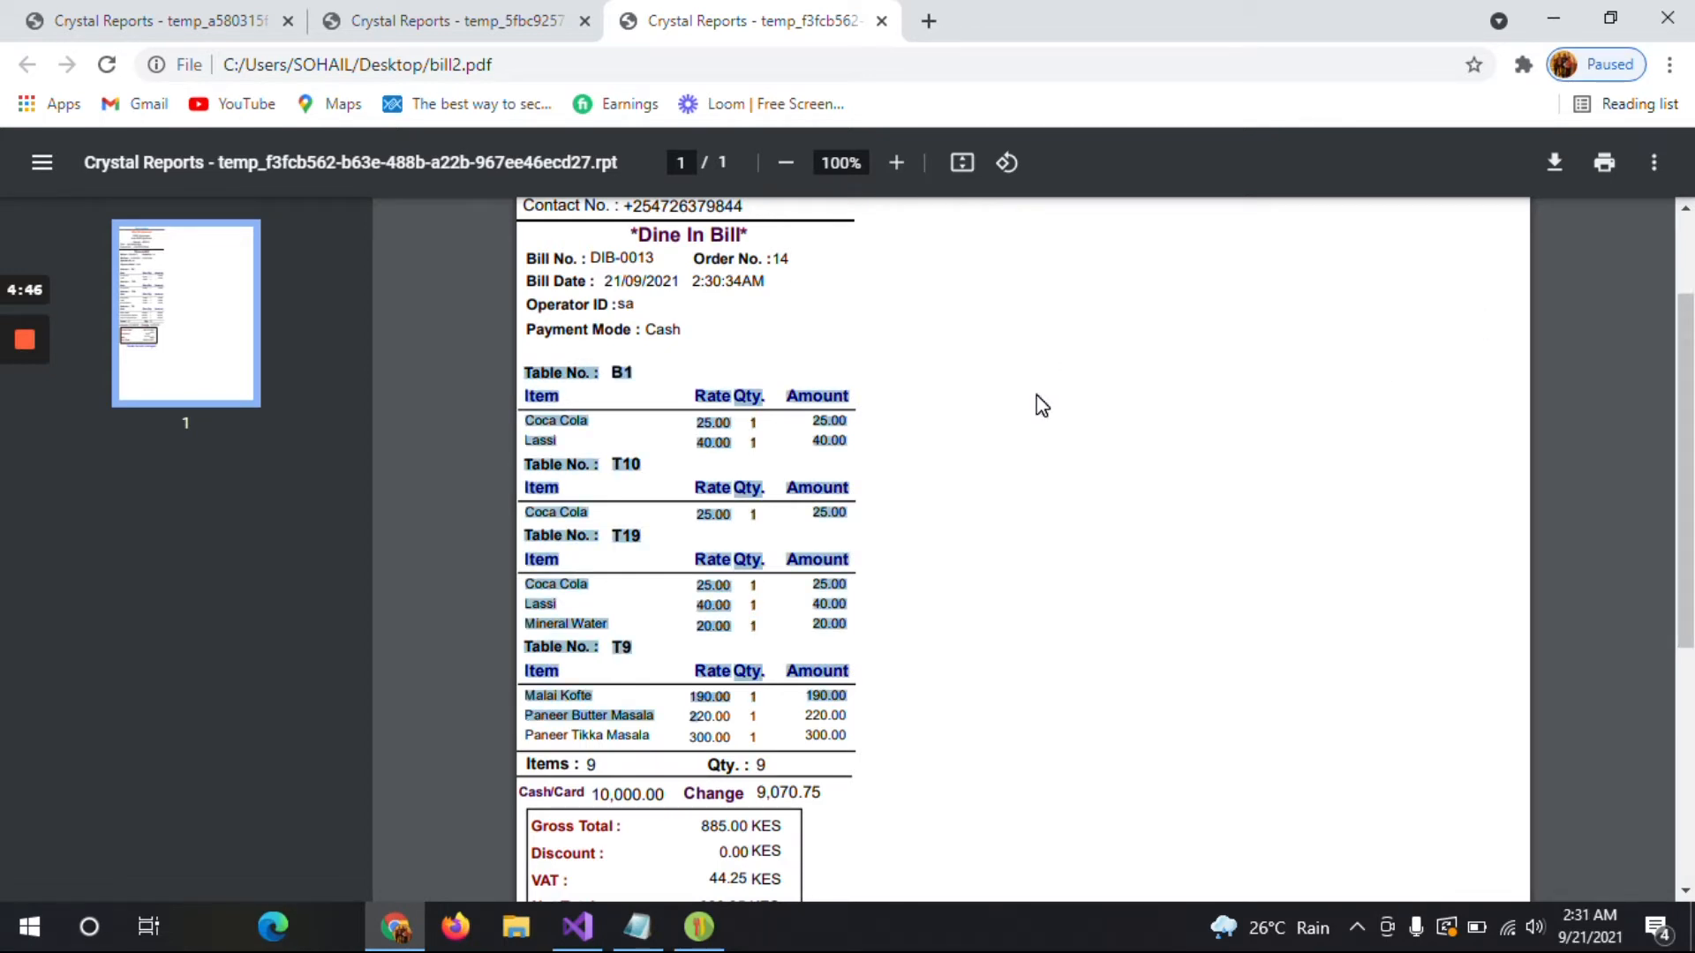
Switch back to the restaurant POS and look through the Dine In, Dine In Billing, Take Away, Home Delivery and Express Billing screens.
{"action": "left_click", "coordinate": [697, 928]}
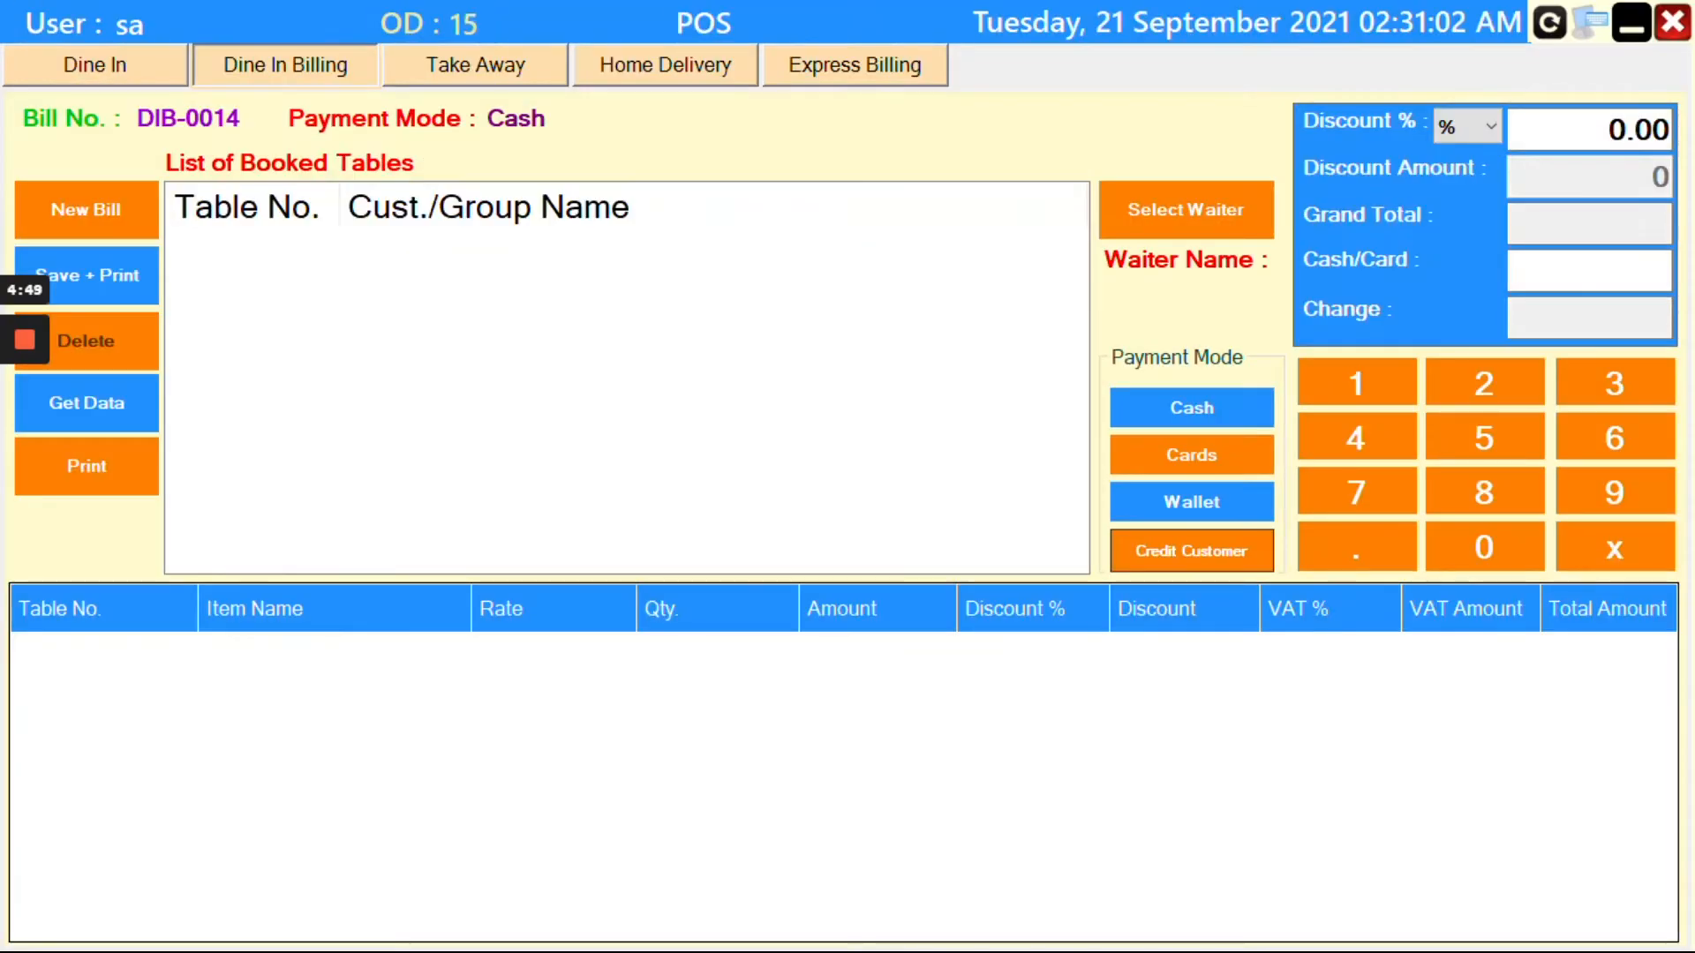
{"action": "left_click", "coordinate": [146, 80]}
{"action": "left_click", "coordinate": [275, 73]}
{"action": "left_click", "coordinate": [454, 66]}
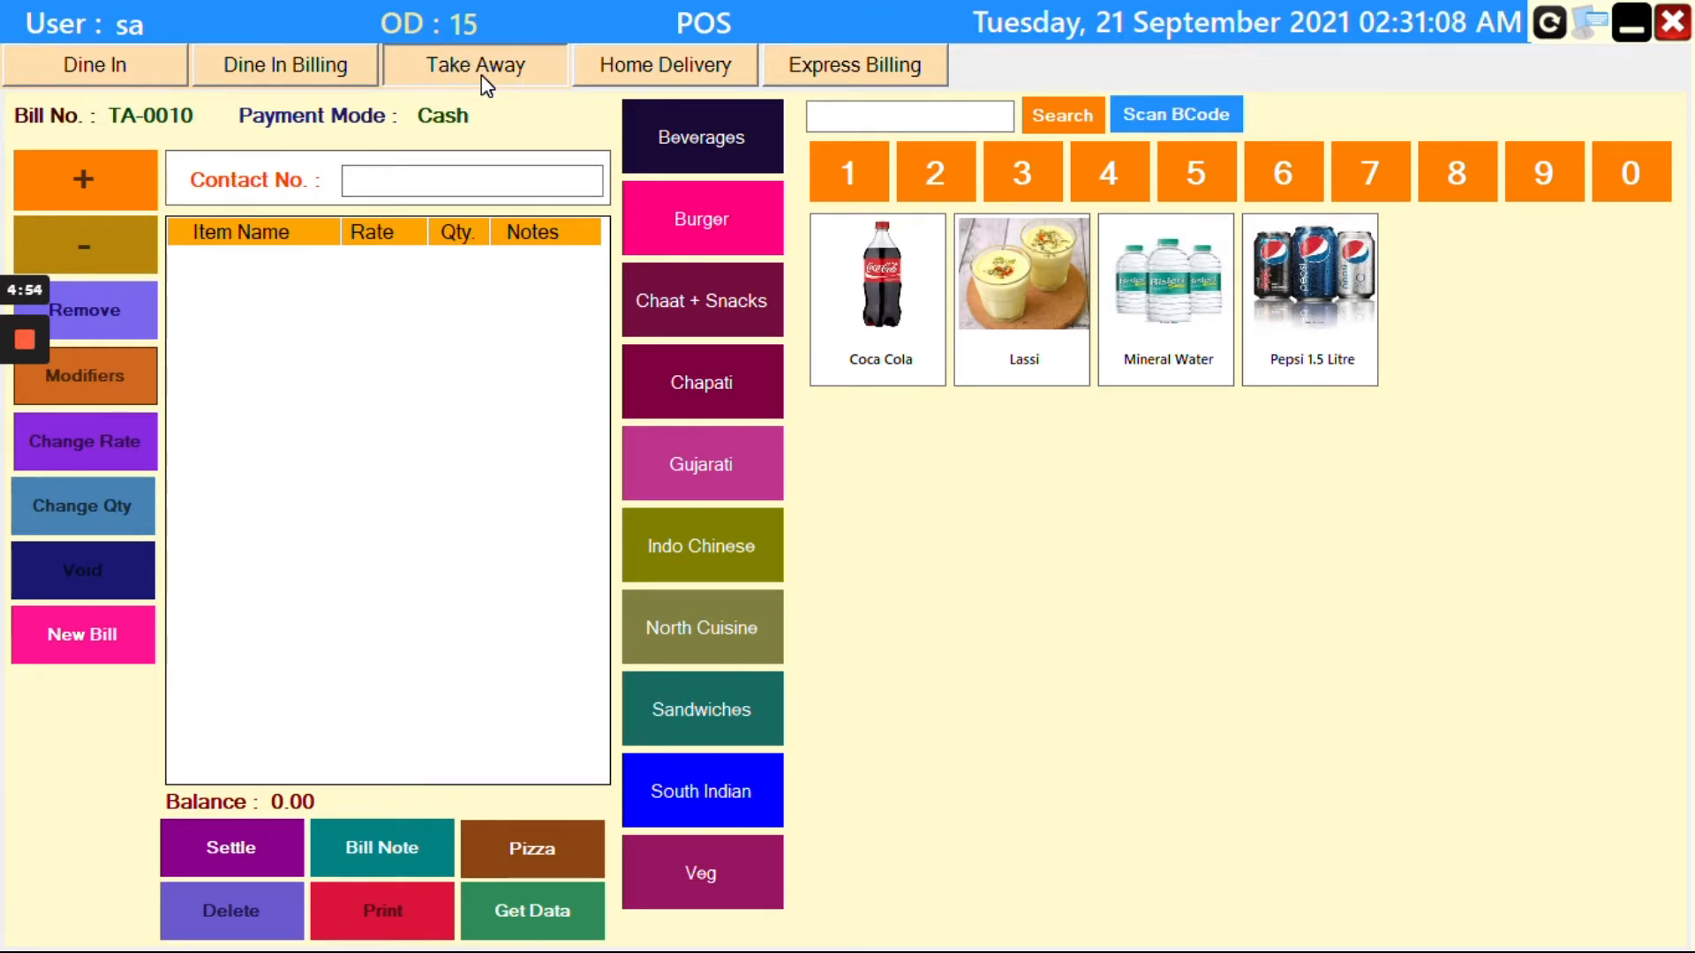
{"action": "left_click", "coordinate": [654, 77]}
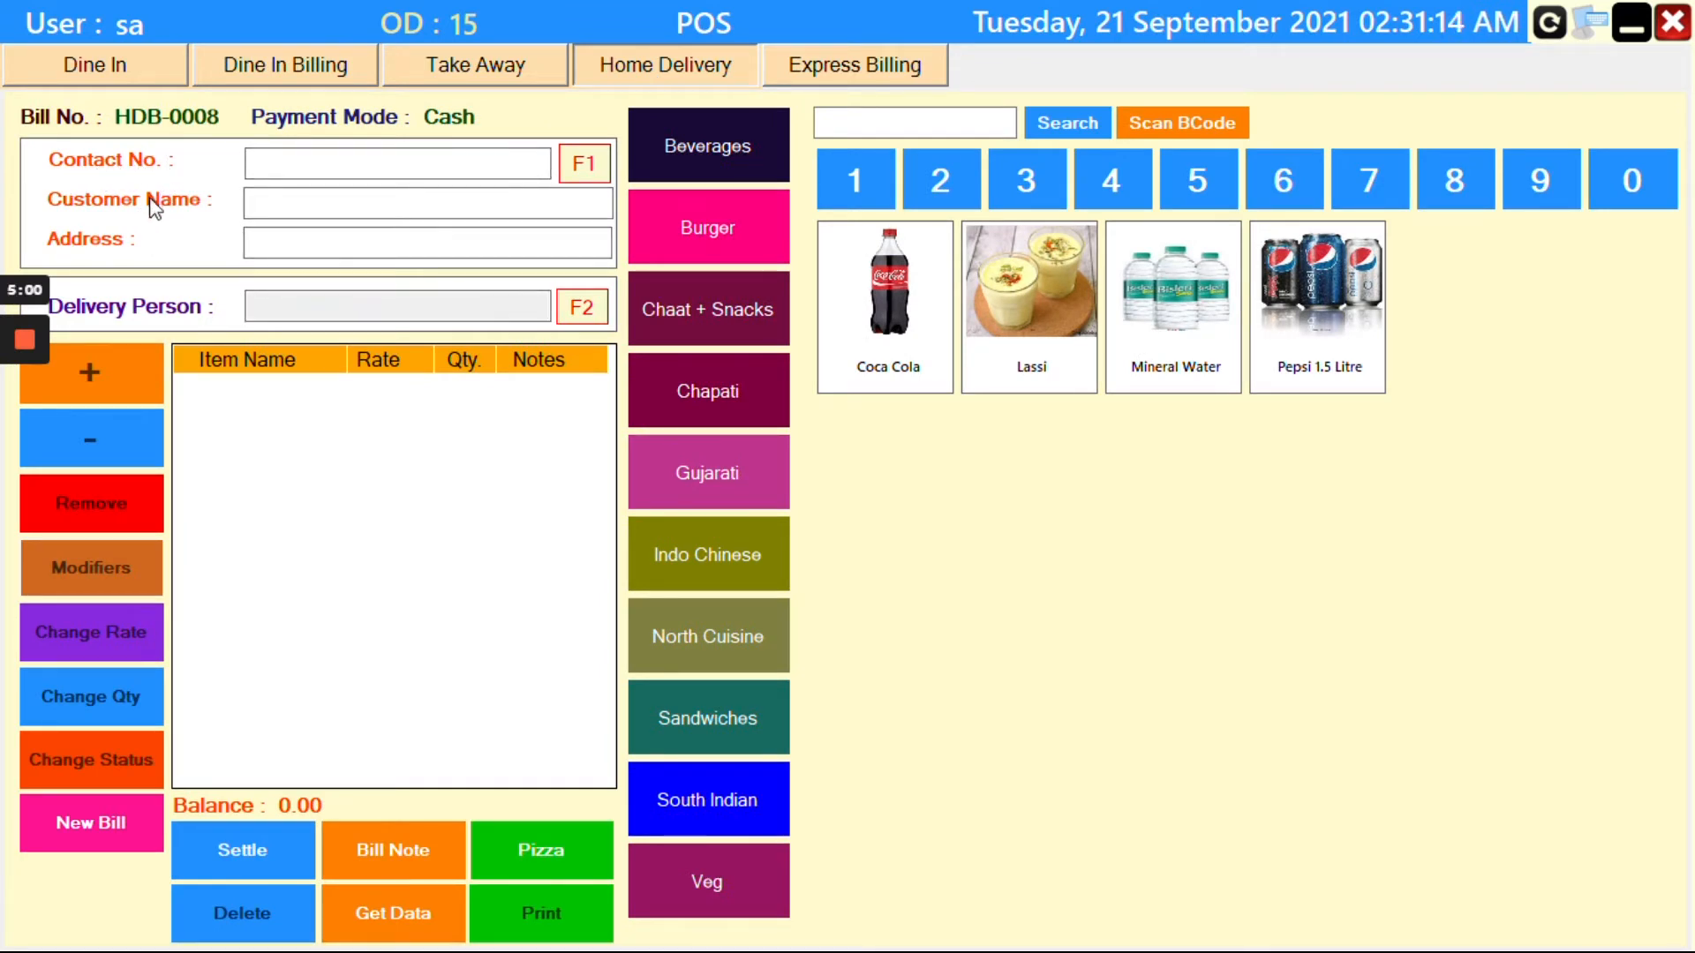
{"action": "left_click", "coordinate": [860, 70]}
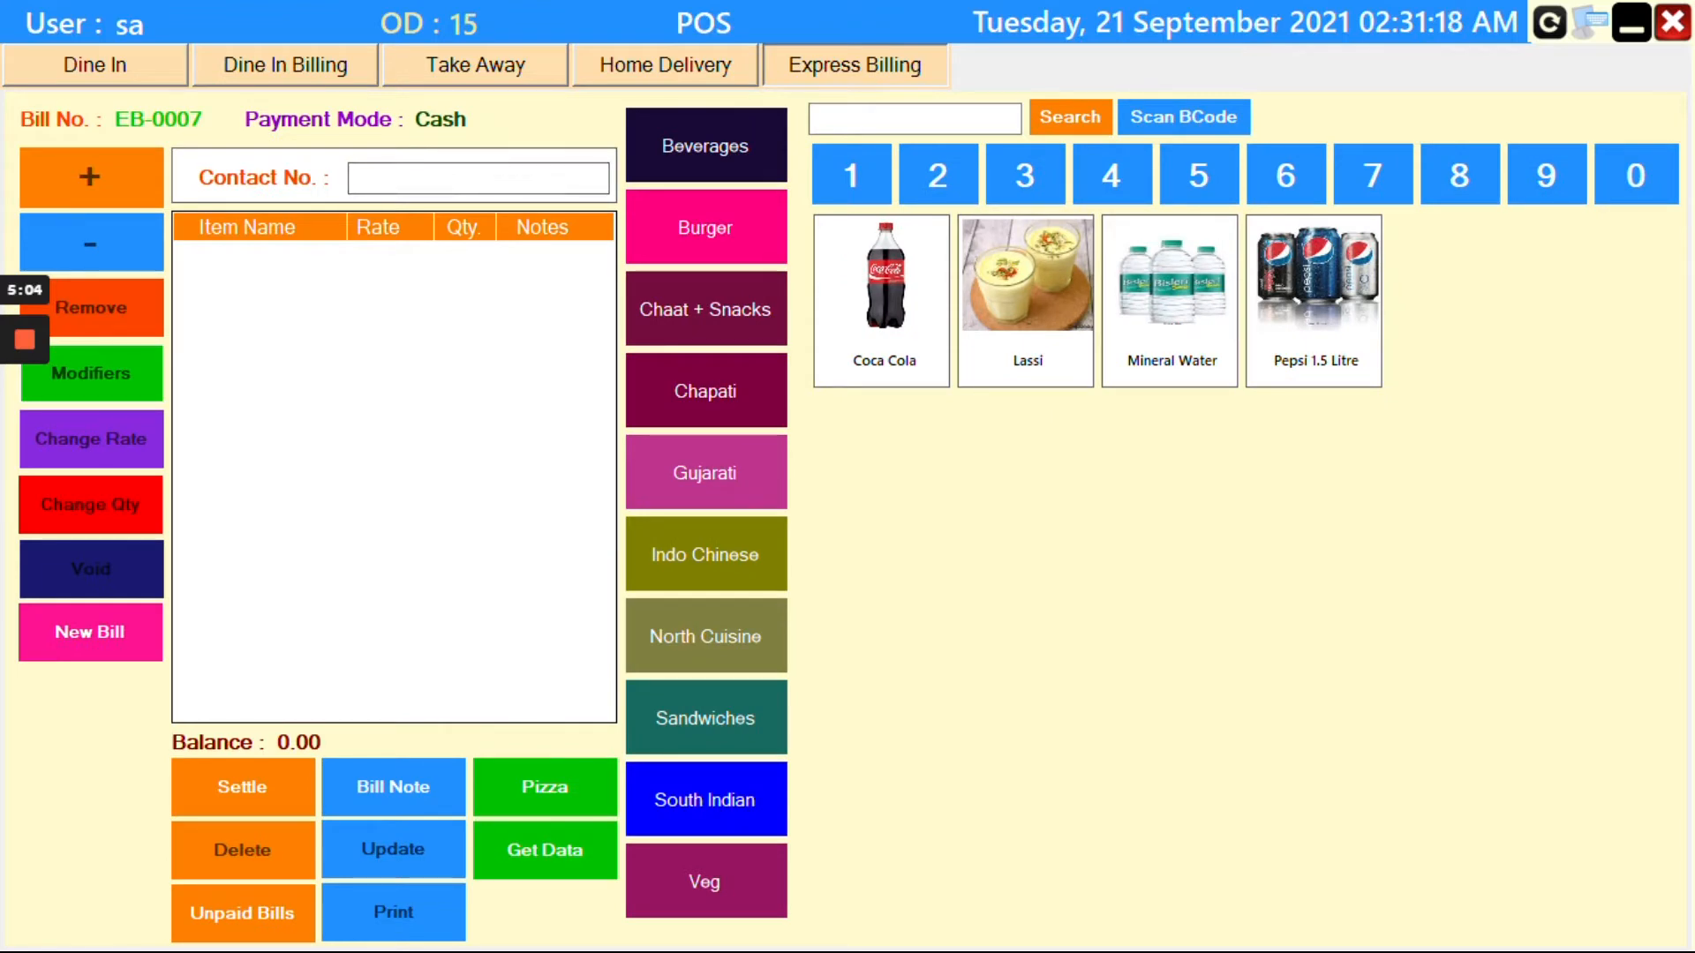
Start a pizza order on the Dine In ticket and add a Large Veg Extravaganza.
{"action": "left_click", "coordinate": [152, 76]}
{"action": "left_click", "coordinate": [541, 847]}
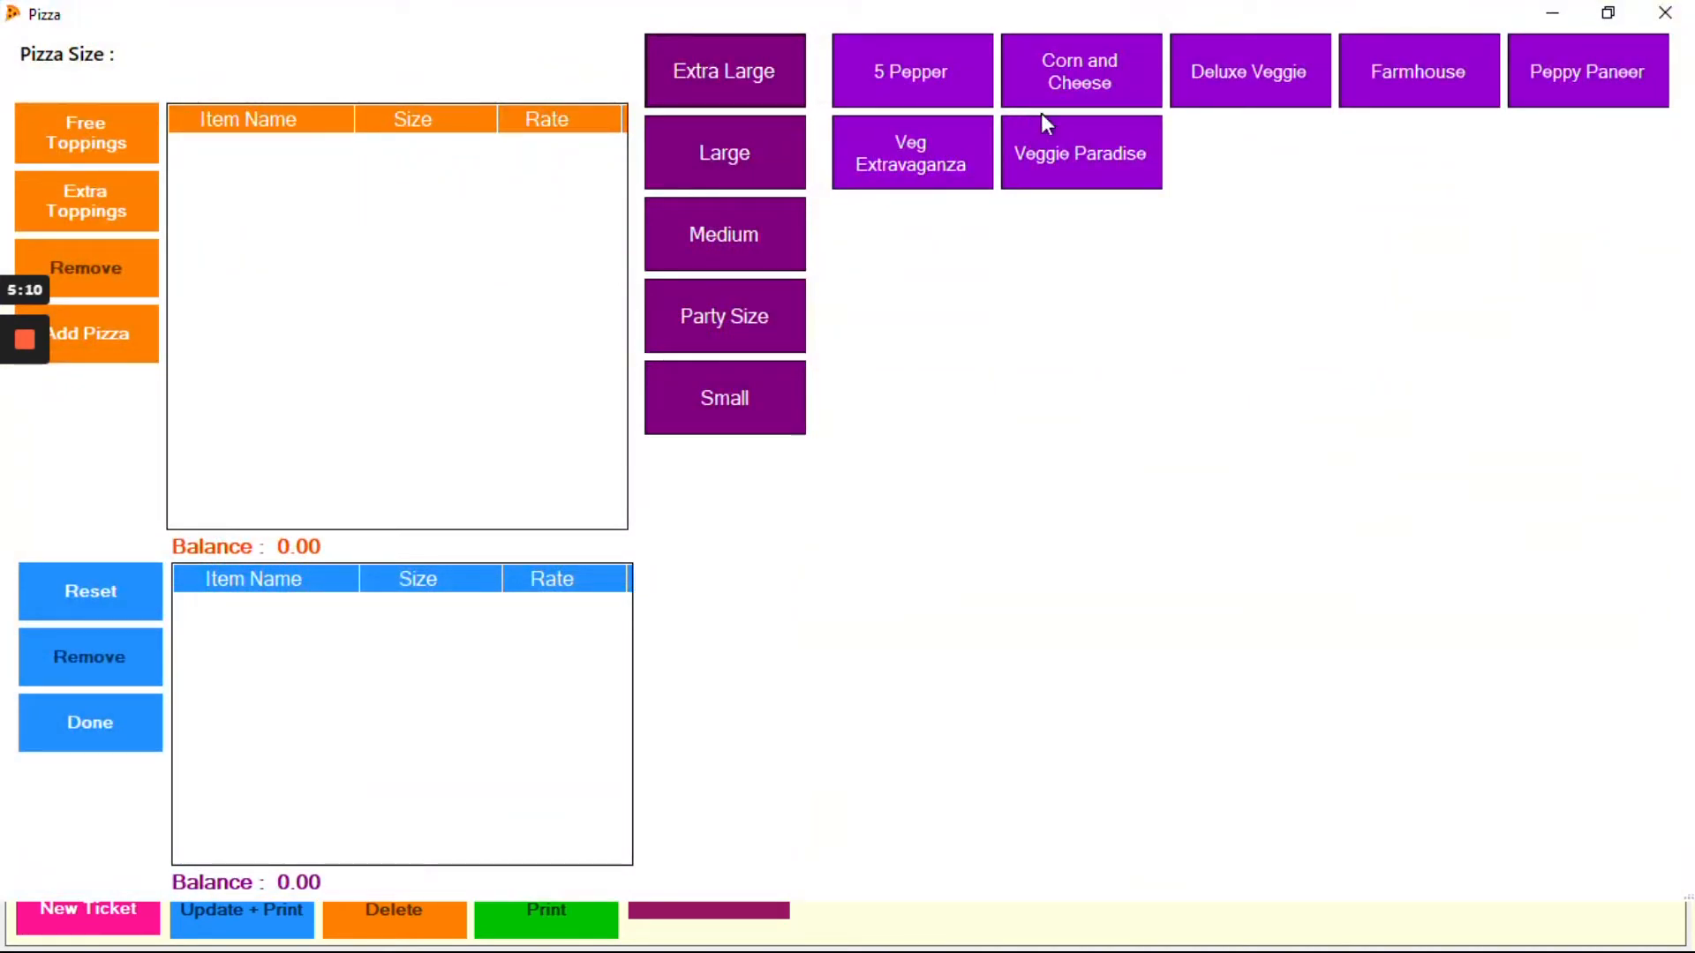
{"action": "left_click", "coordinate": [714, 69]}
{"action": "left_click", "coordinate": [729, 170]}
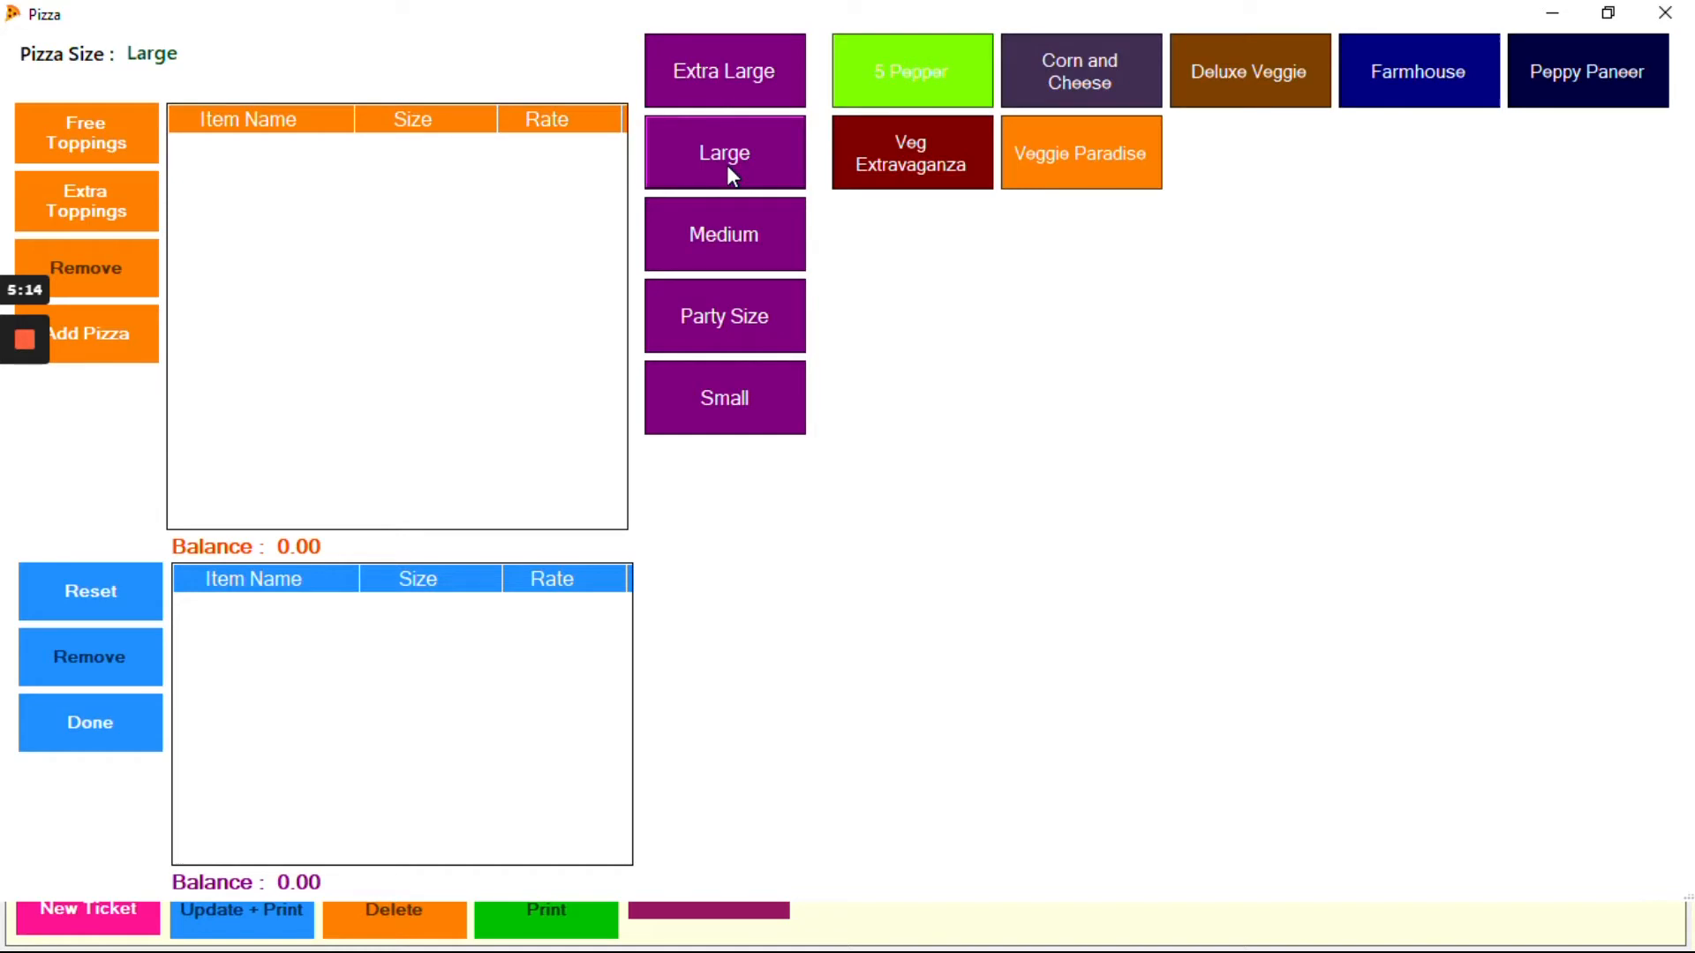
{"action": "left_click", "coordinate": [961, 166]}
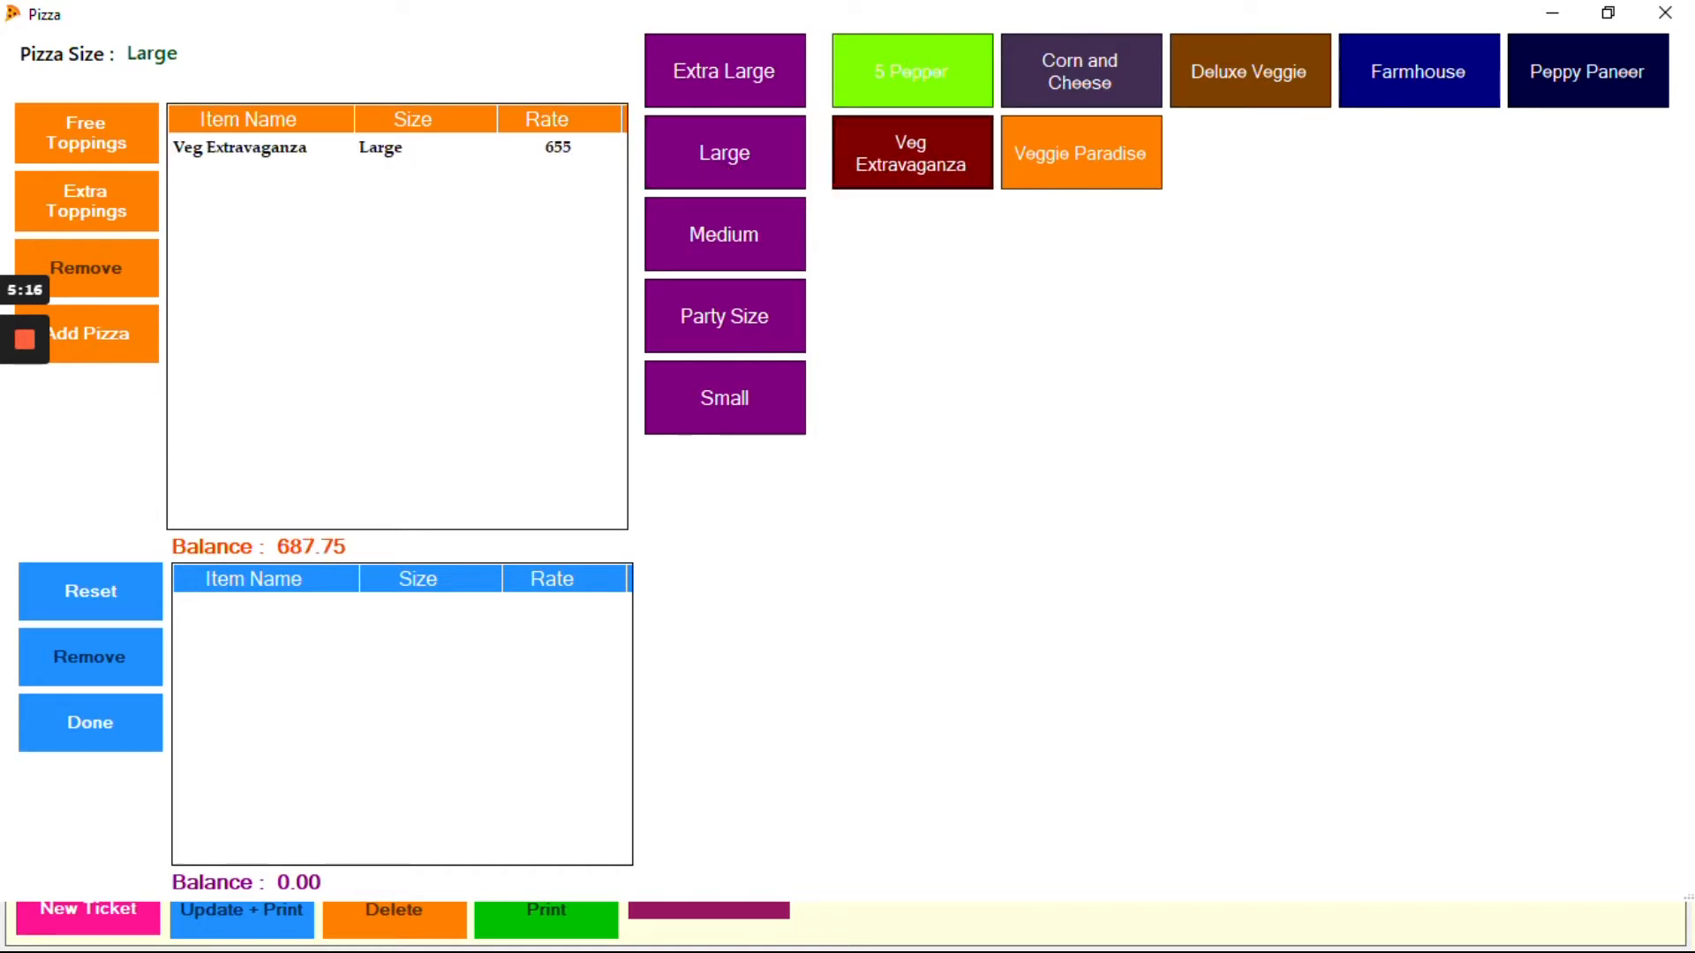
Change the pizza size to Medium and try to add a Deluxe Veggie as a second pizza.
{"action": "left_click", "coordinate": [739, 231]}
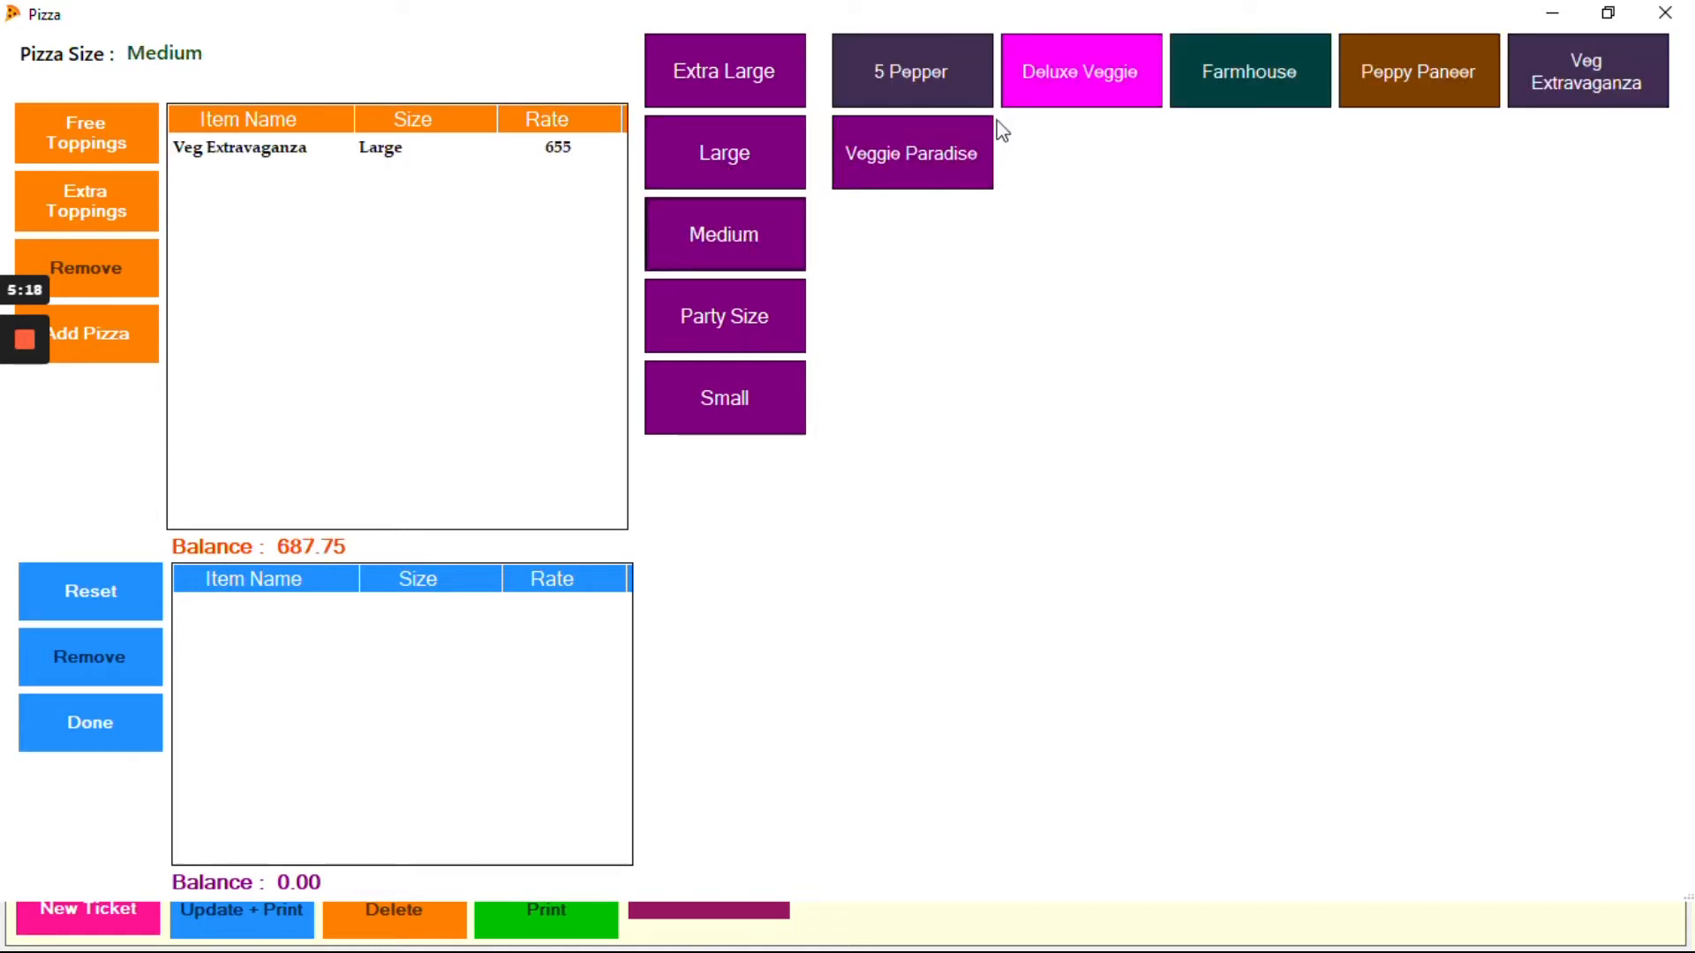
{"action": "left_click", "coordinate": [1059, 97]}
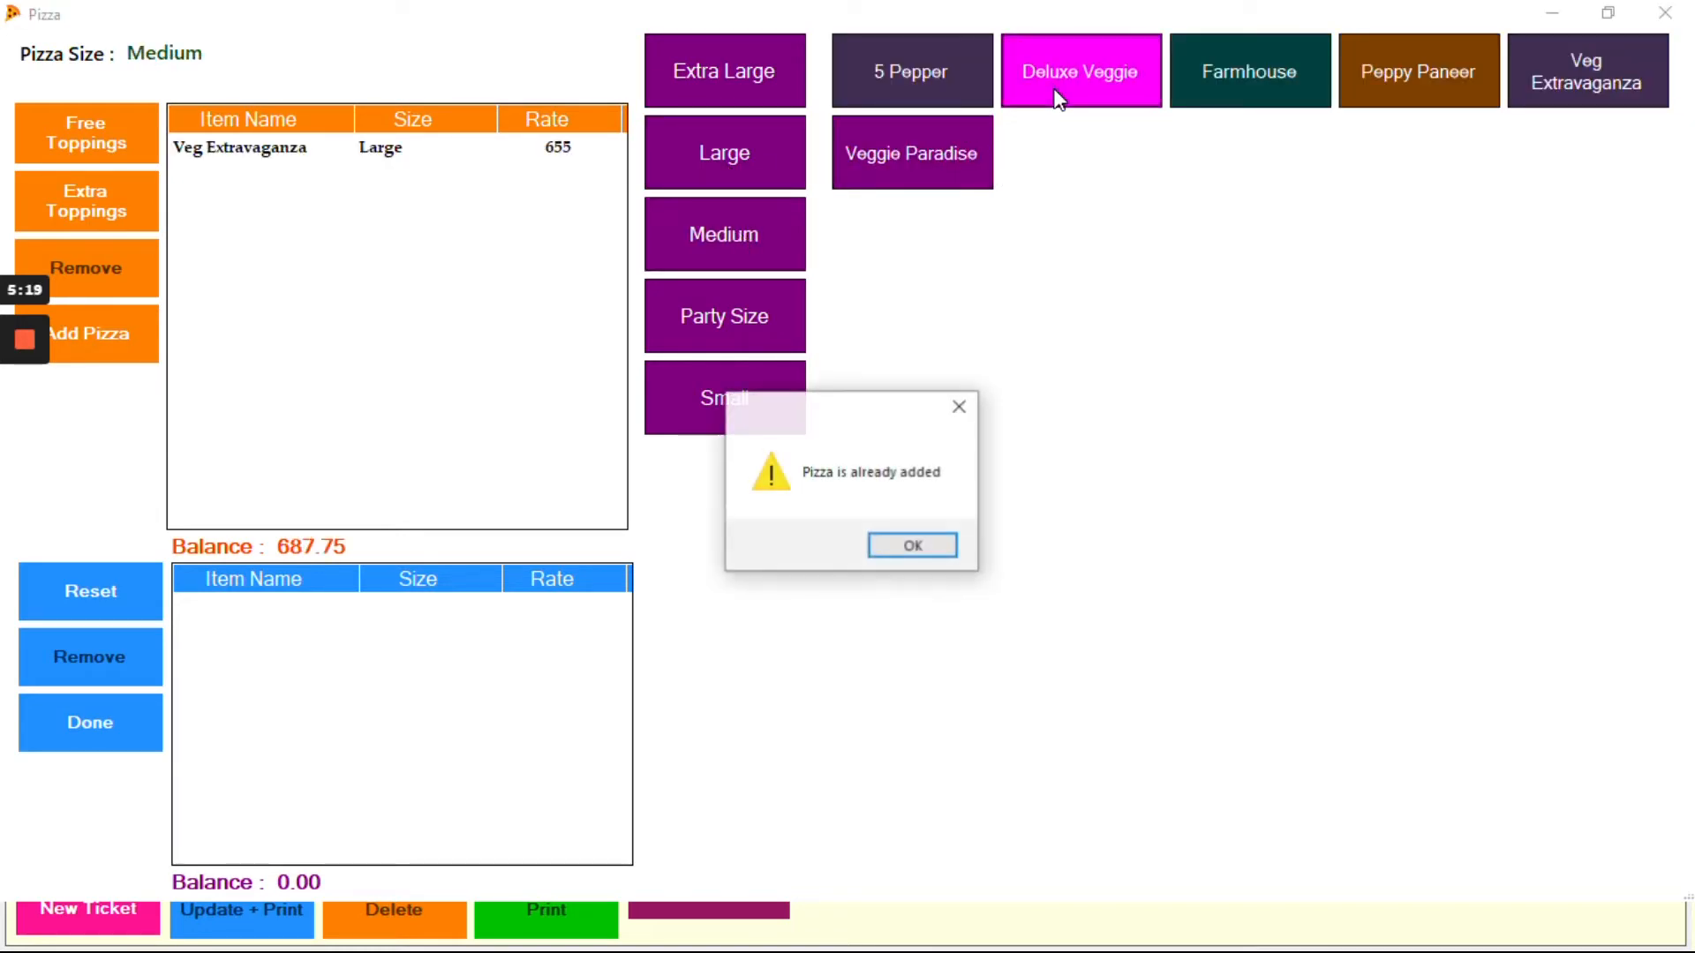
{"action": "left_click", "coordinate": [922, 551]}
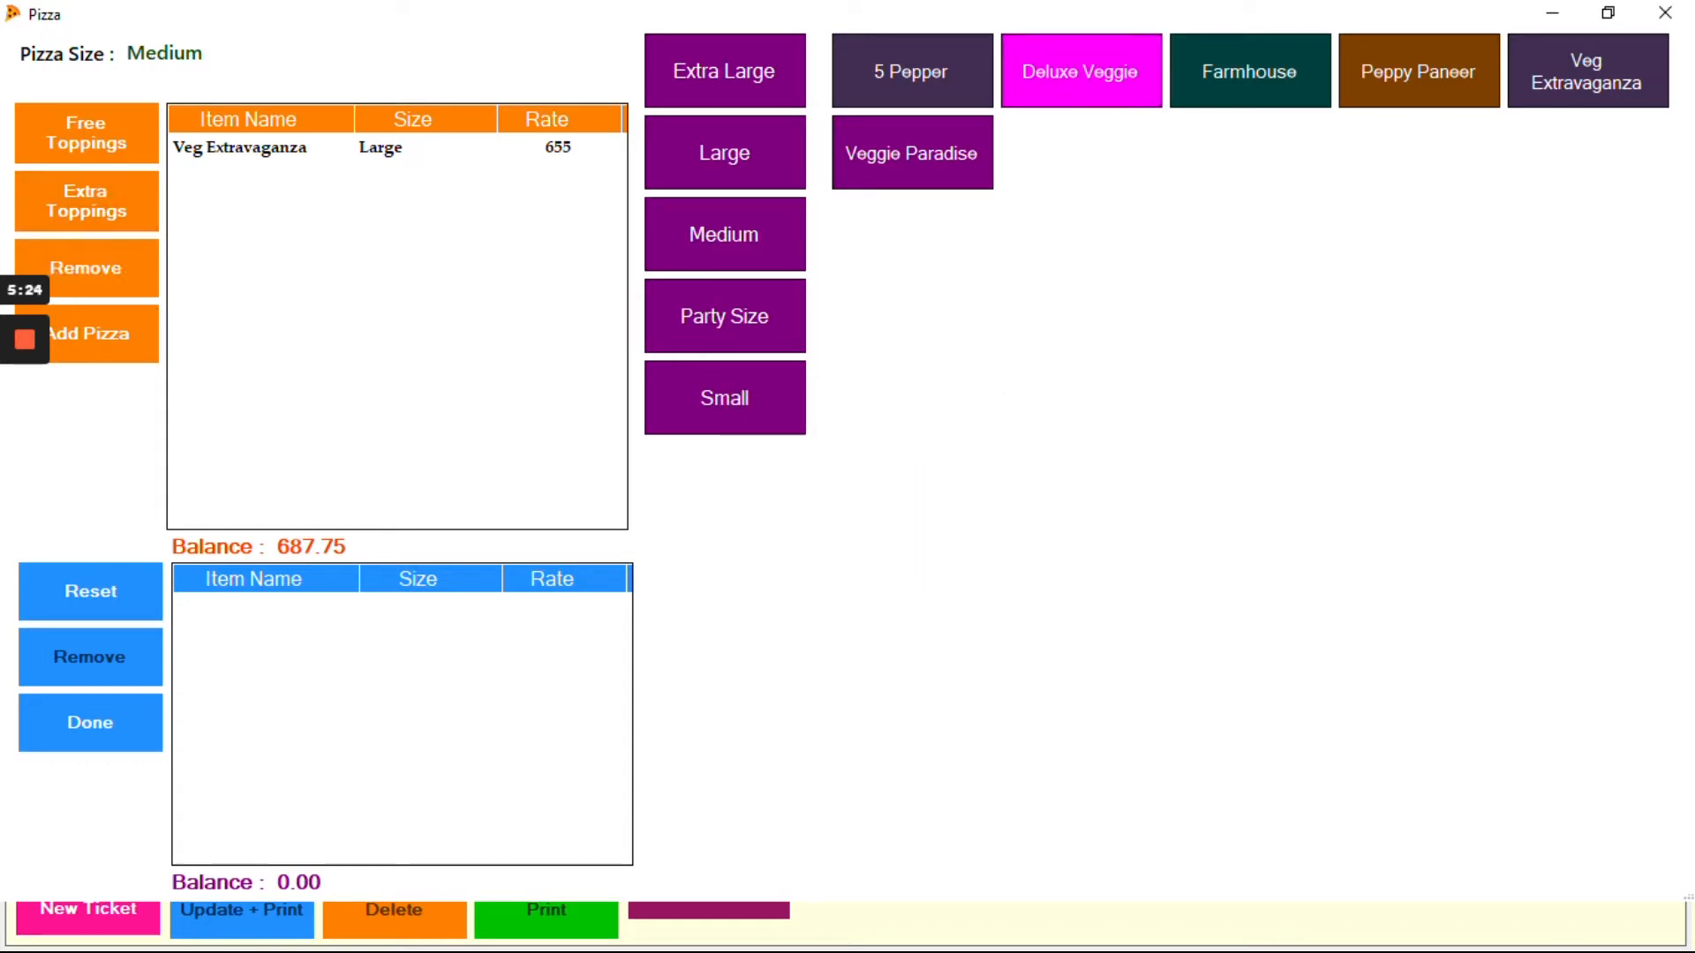
Add Onion, Panner and Golden Corn as free toppings to the Veg Extravaganza pizza.
{"action": "left_click", "coordinate": [64, 142]}
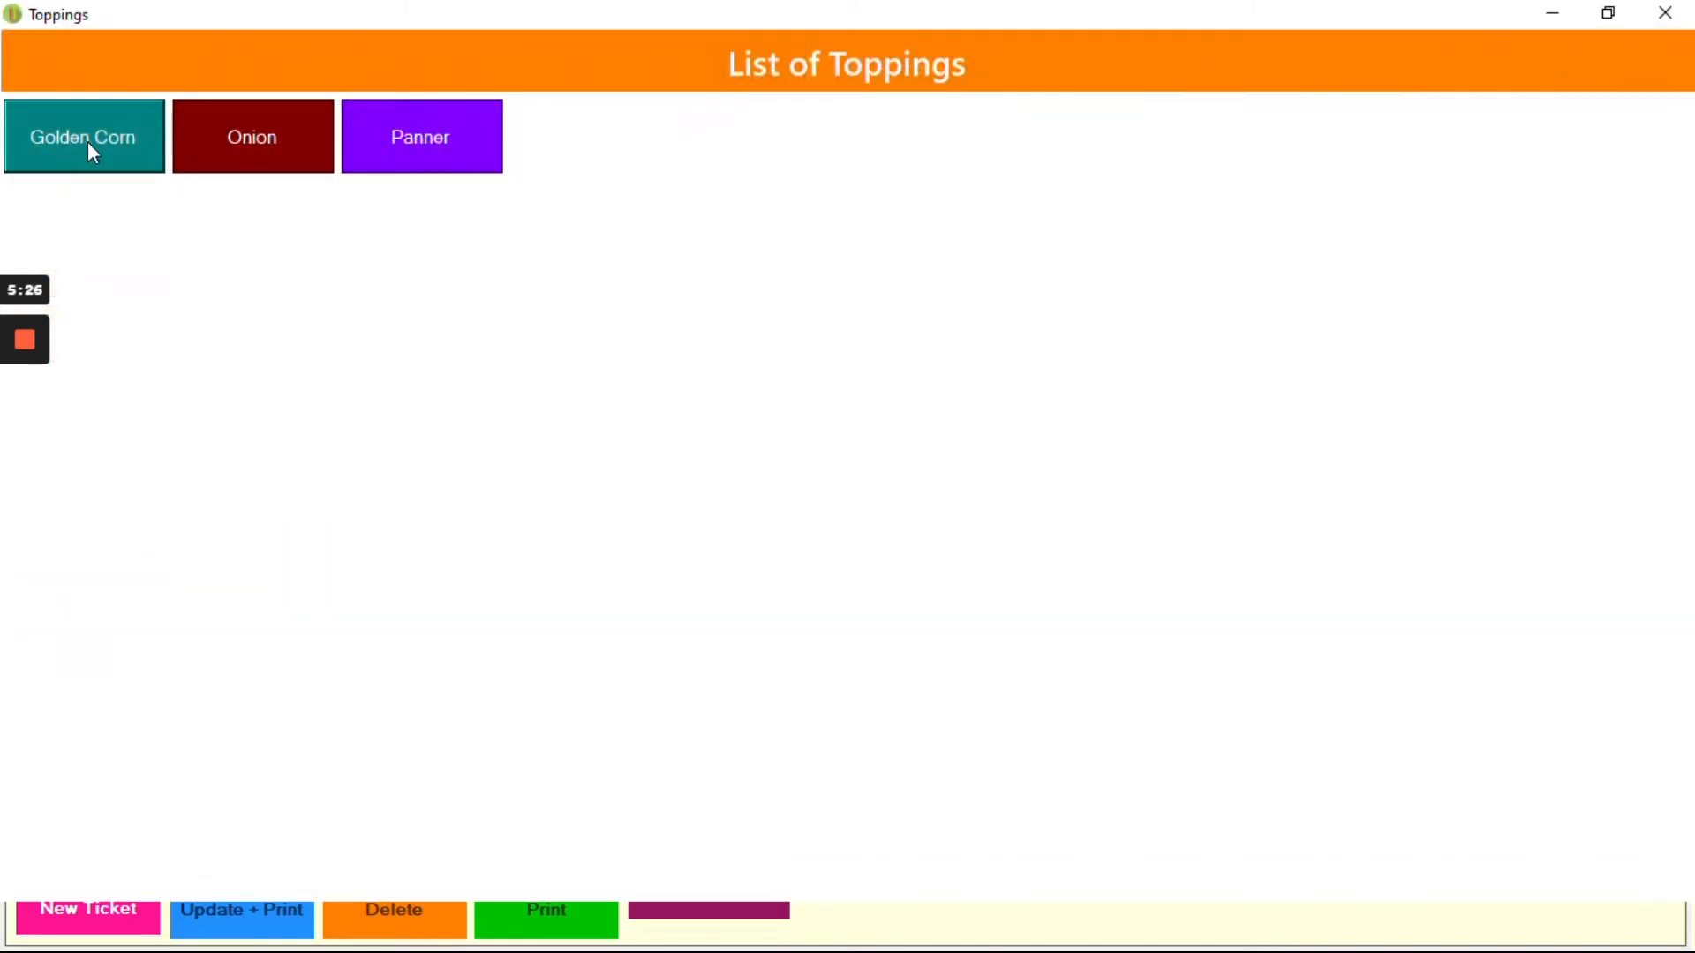
{"action": "left_click", "coordinate": [230, 142]}
{"action": "left_click", "coordinate": [55, 125]}
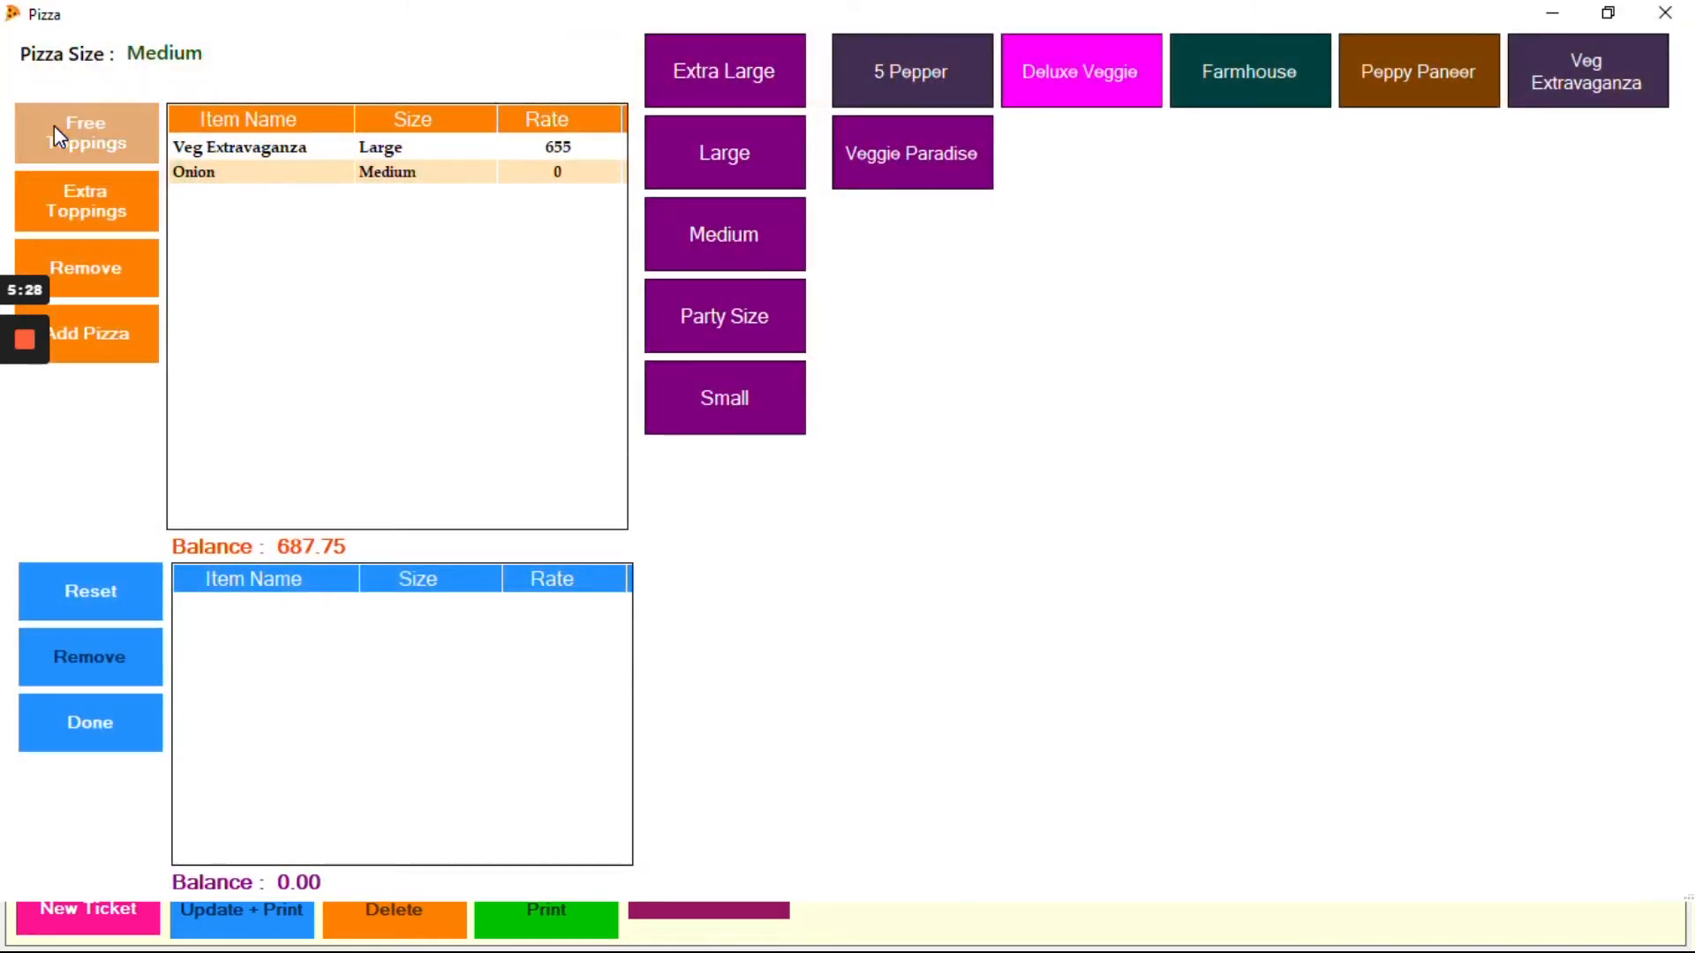
{"action": "left_click", "coordinate": [450, 139]}
{"action": "left_click", "coordinate": [104, 132]}
{"action": "left_click", "coordinate": [101, 146]}
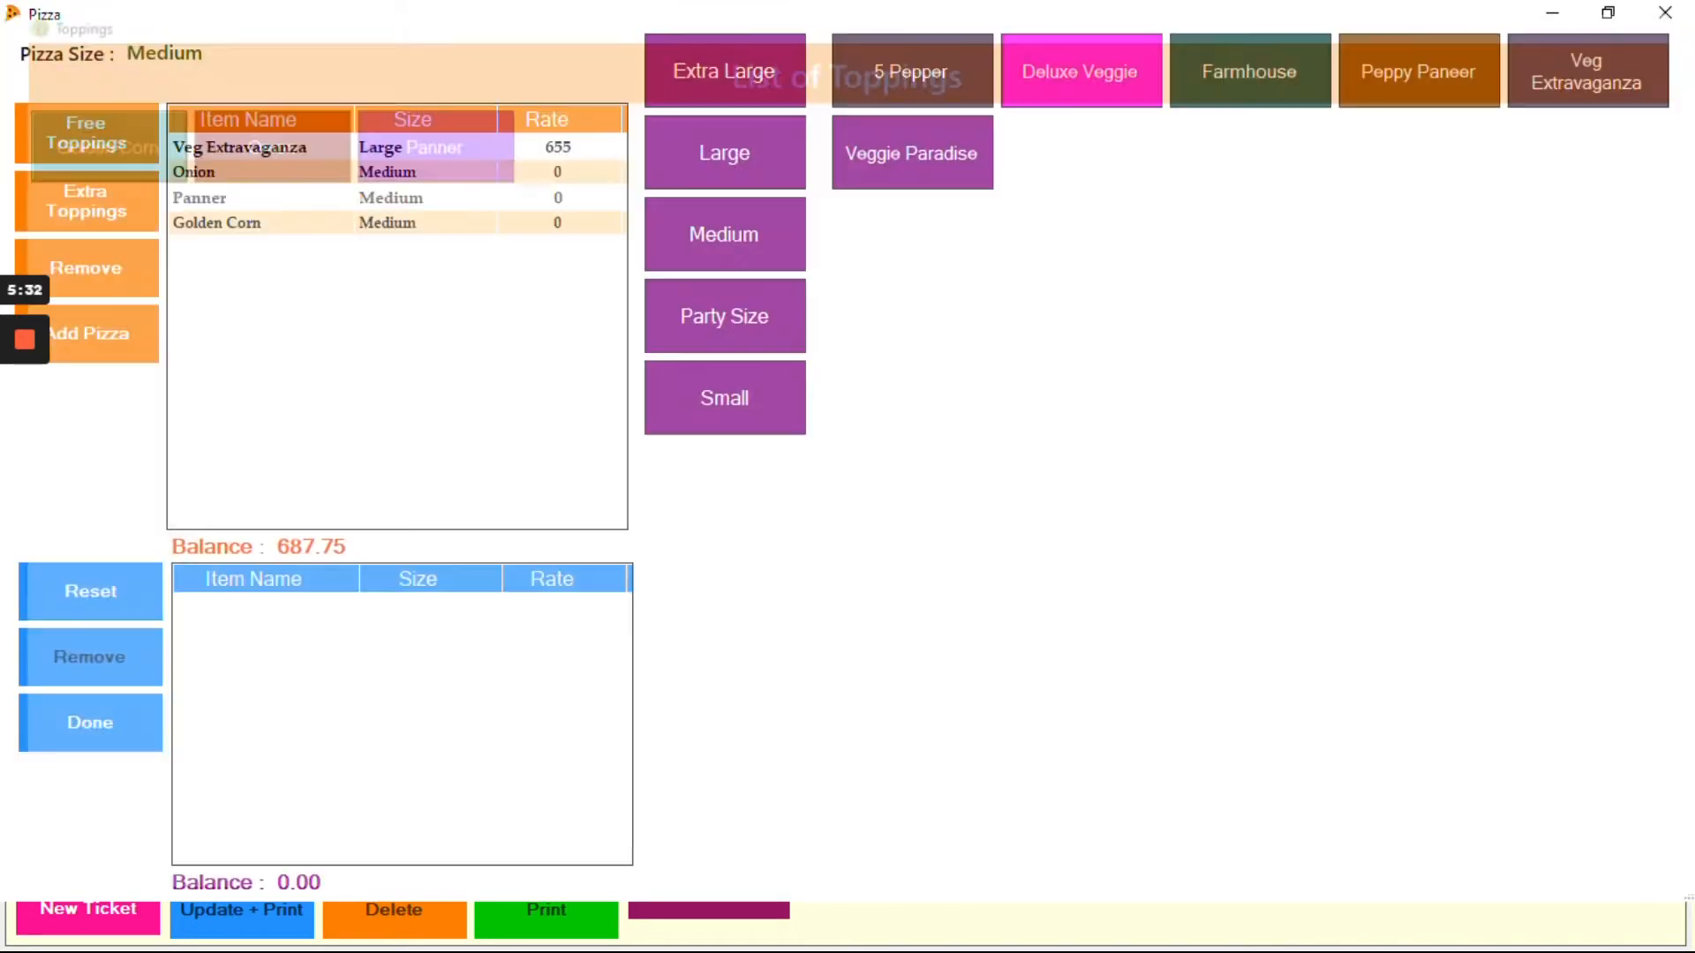
Add Golden Corn as an extra topping and put the completed pizza on the dine-in ticket.
{"action": "left_click", "coordinate": [99, 209]}
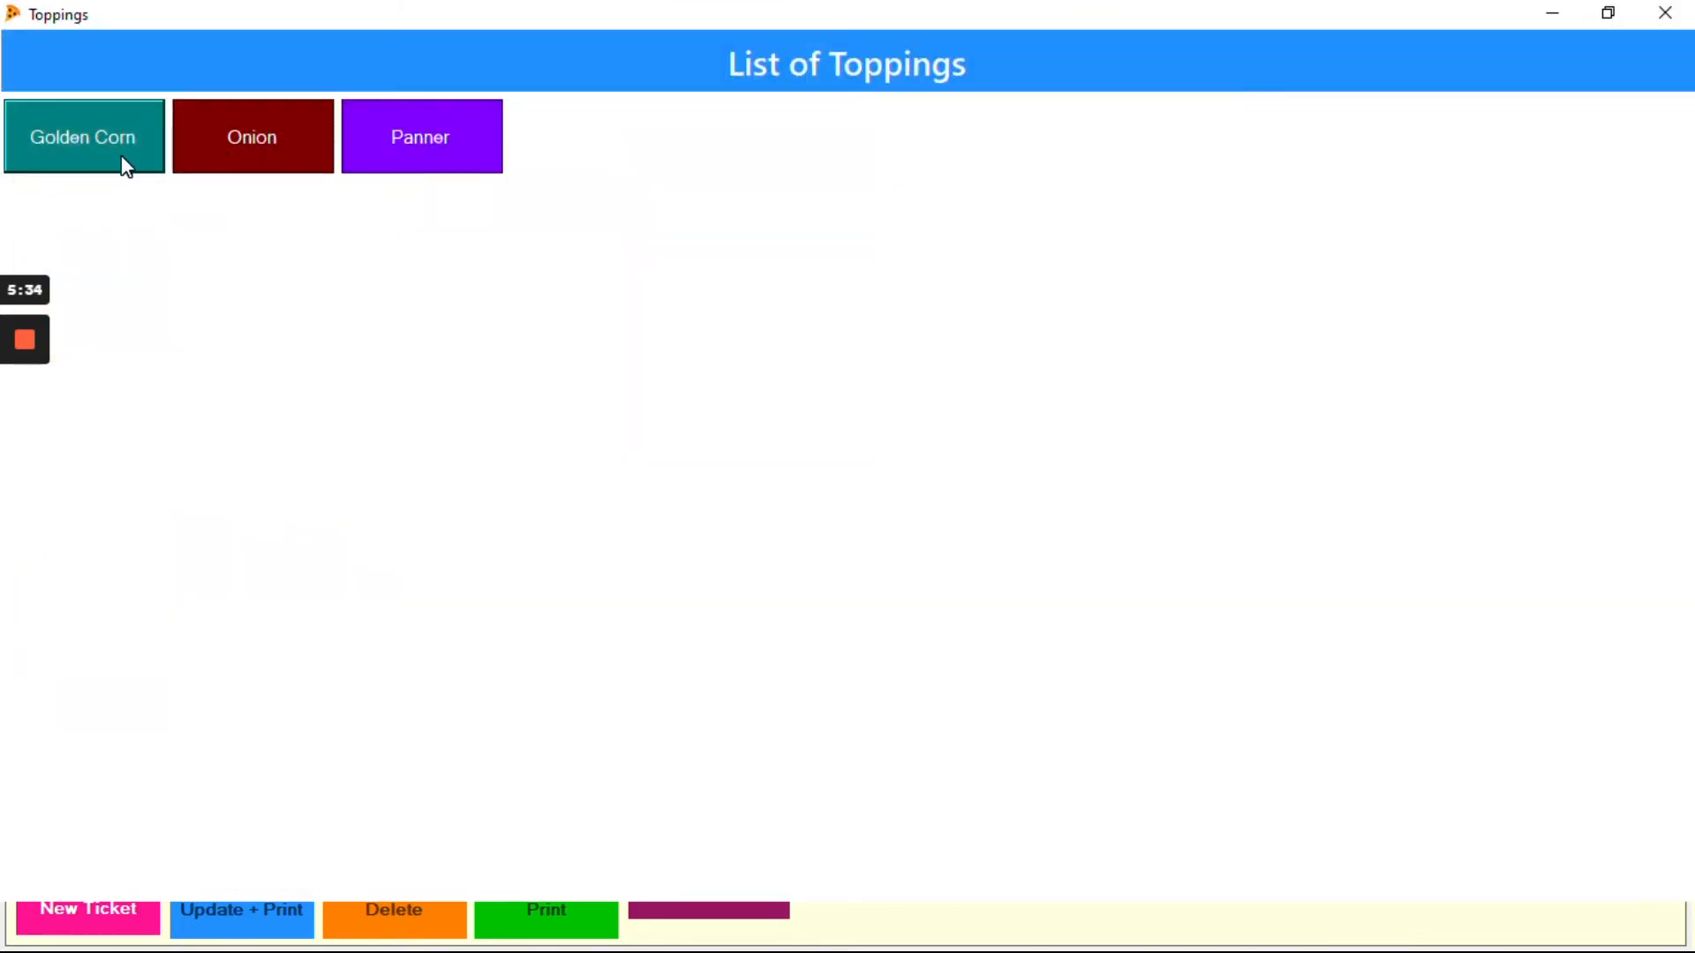
{"action": "left_click", "coordinate": [122, 159]}
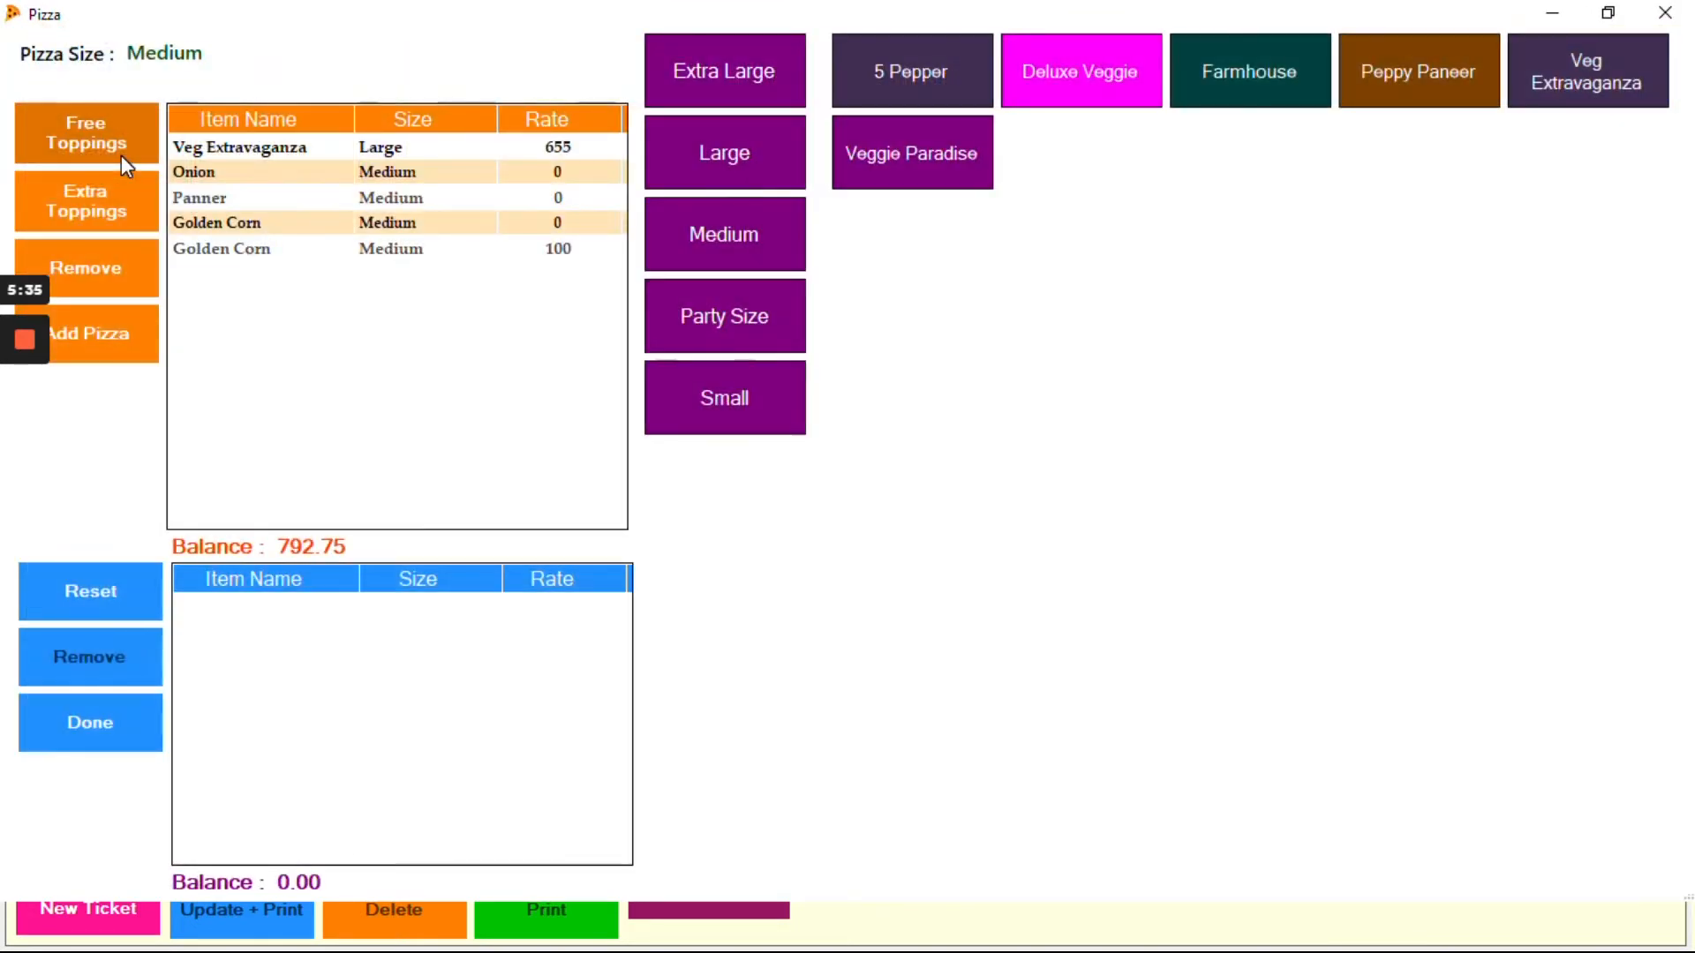
{"action": "left_click", "coordinate": [109, 331]}
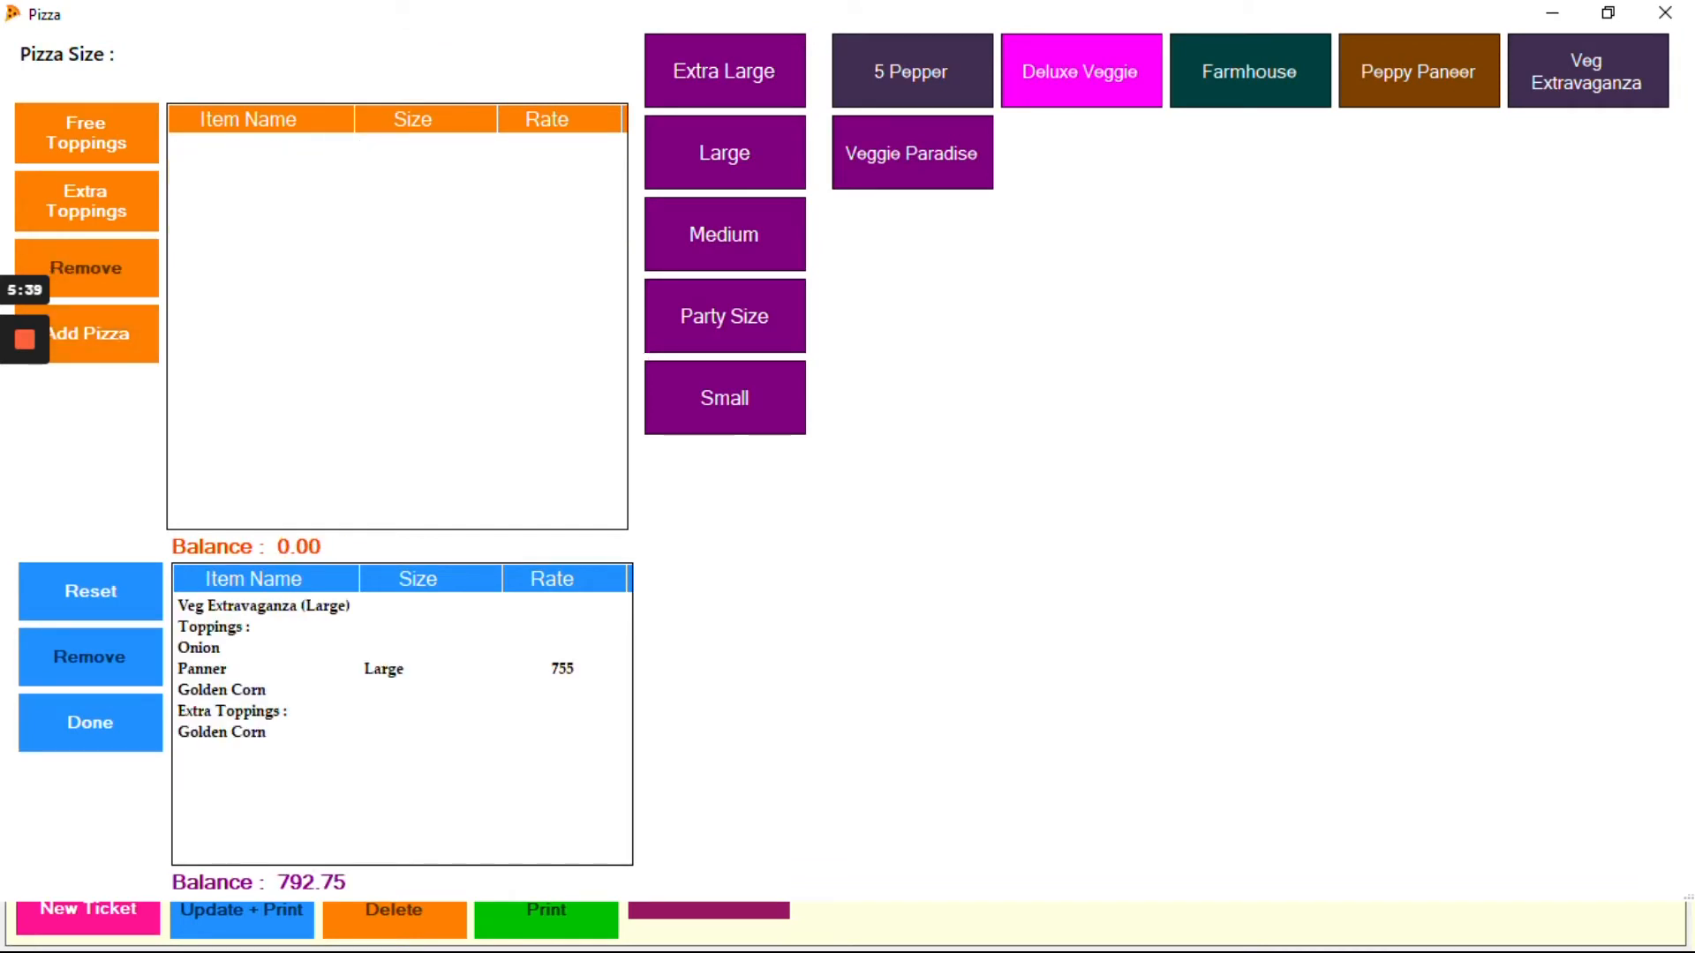
{"action": "left_click", "coordinate": [155, 732]}
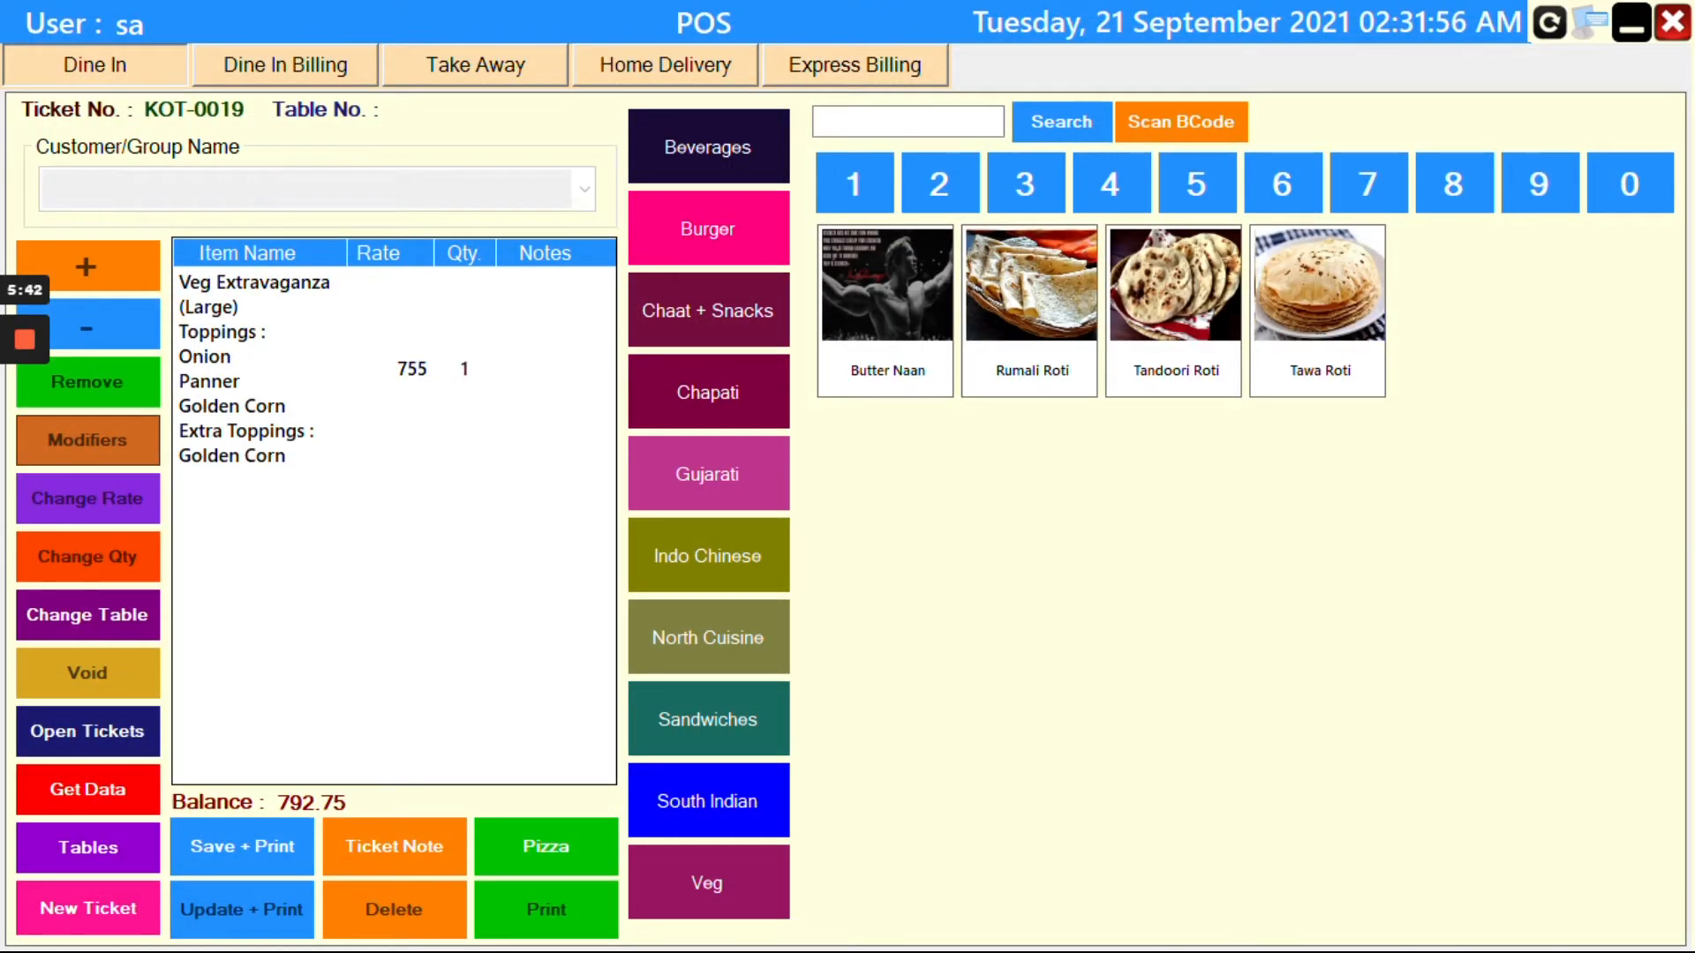
Add Rumali Roti, Tandoori Roti, Tawa Roti, Bhel Puri, Kachori and Kachori Chaat to the ticket.
{"action": "left_click", "coordinate": [1026, 319]}
{"action": "left_click", "coordinate": [1175, 318]}
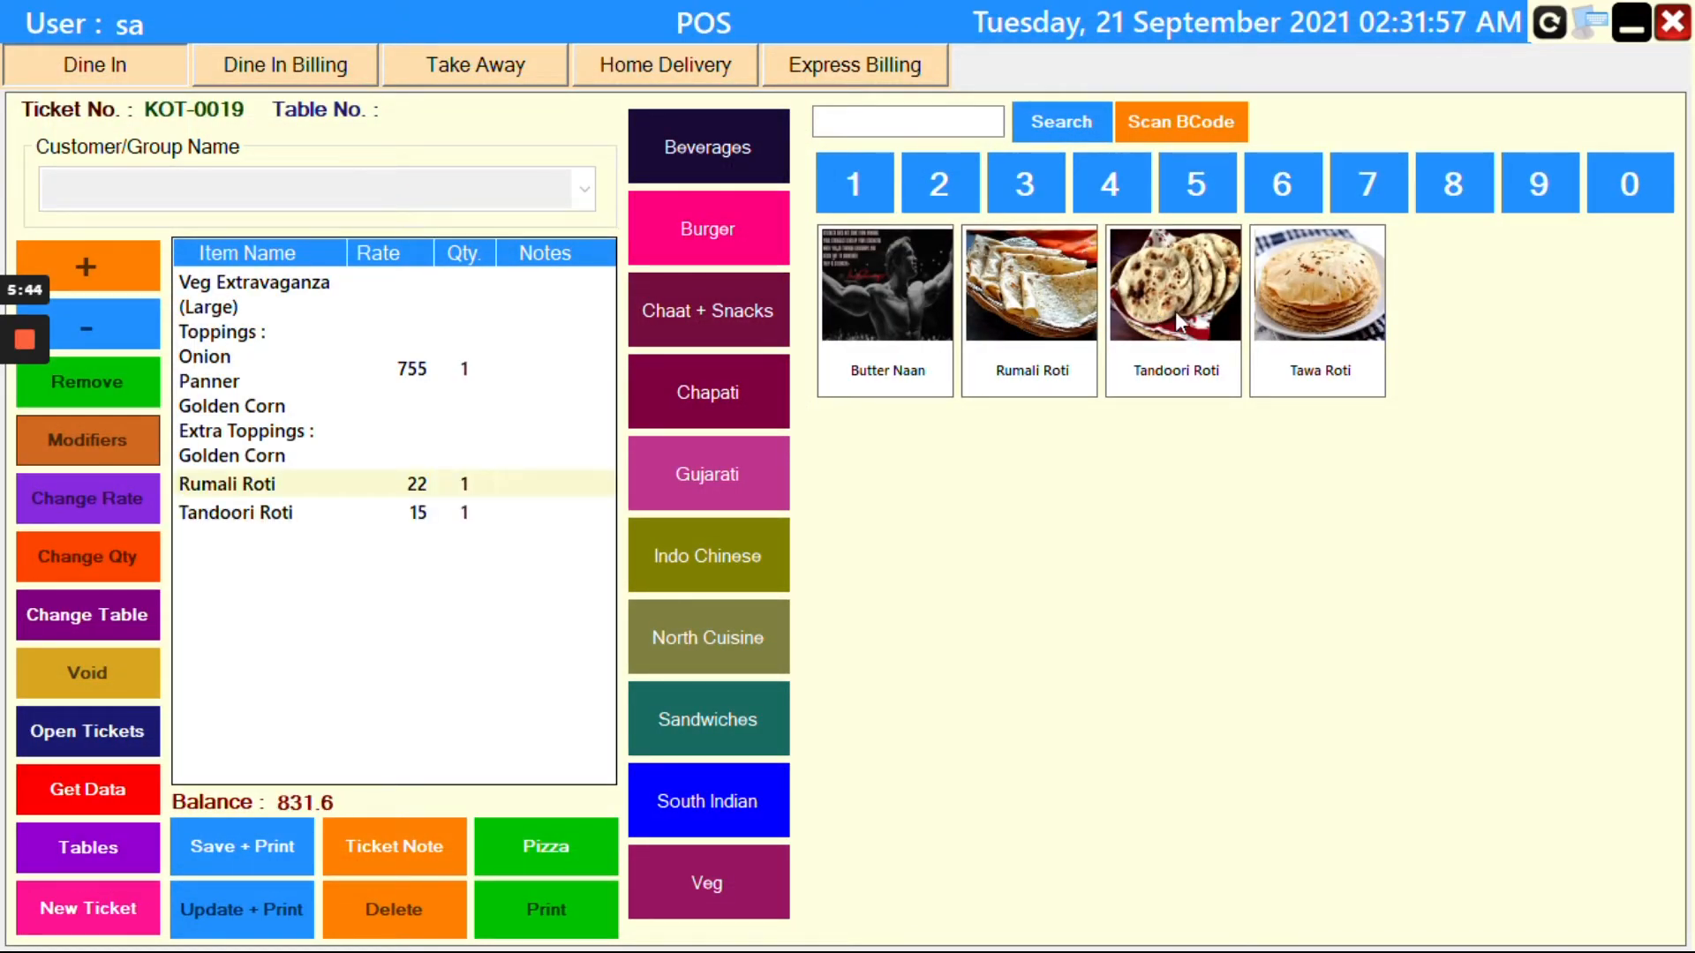
{"action": "left_click", "coordinate": [1292, 325]}
{"action": "left_click", "coordinate": [705, 303]}
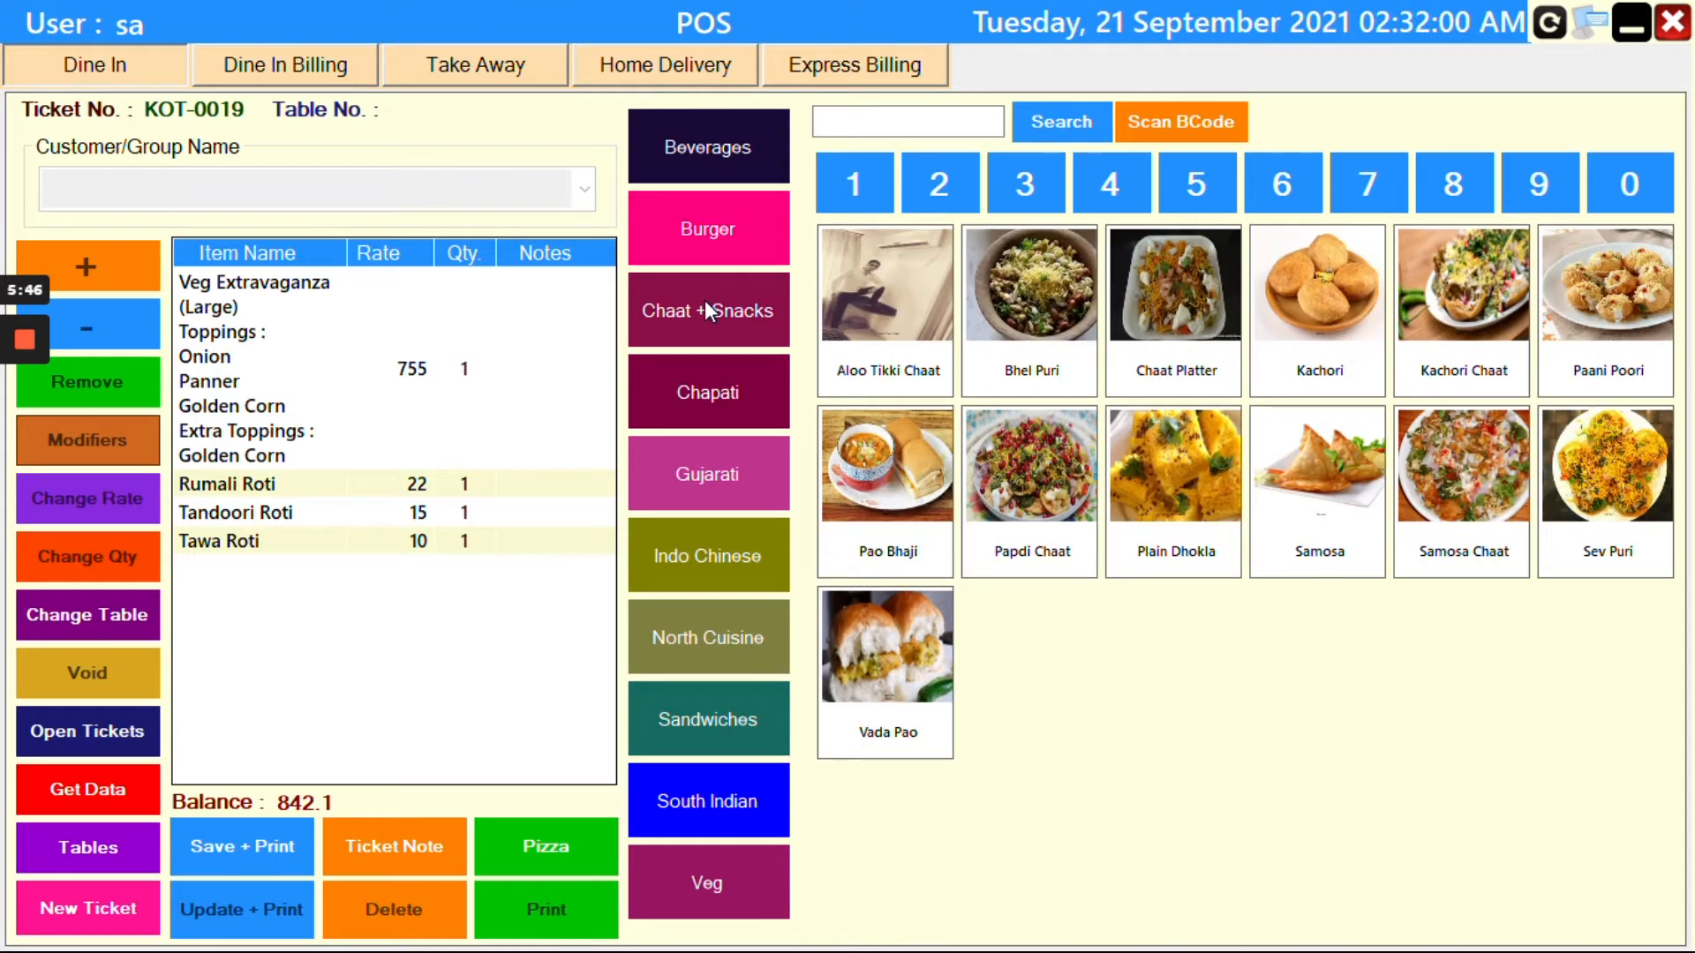
{"action": "left_click", "coordinate": [1074, 304]}
{"action": "left_click", "coordinate": [1359, 335]}
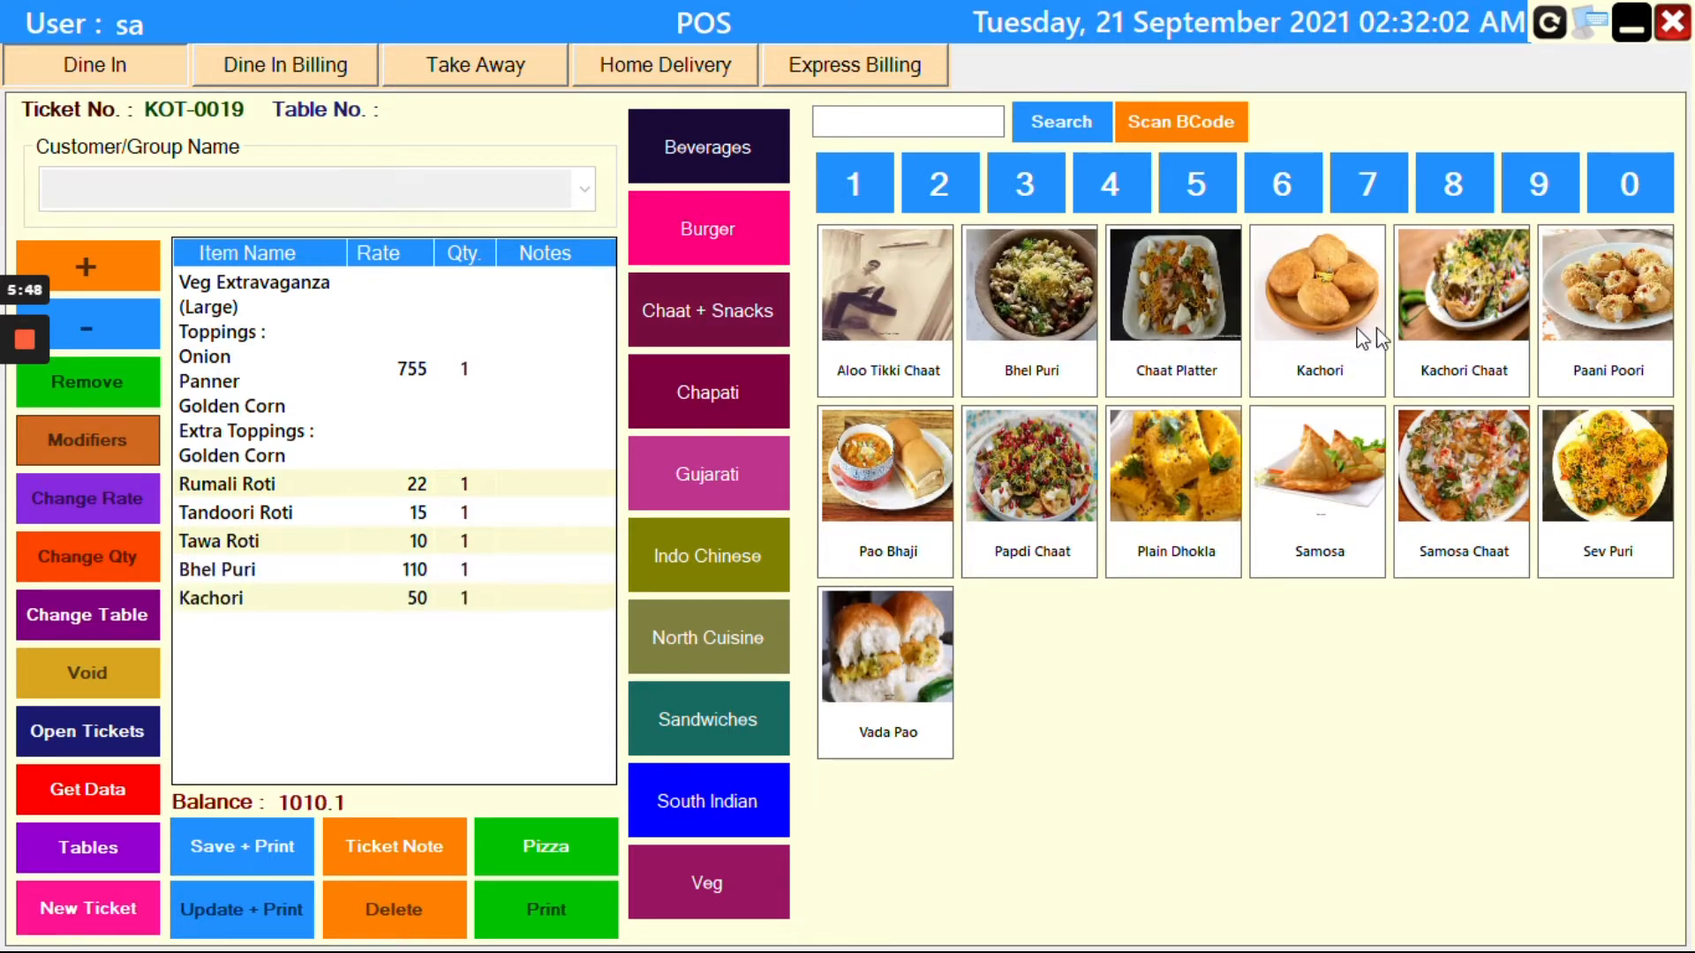
{"action": "left_click", "coordinate": [1437, 336]}
Try to save and print the ticket, and assign it to table T10.
{"action": "left_click", "coordinate": [224, 850]}
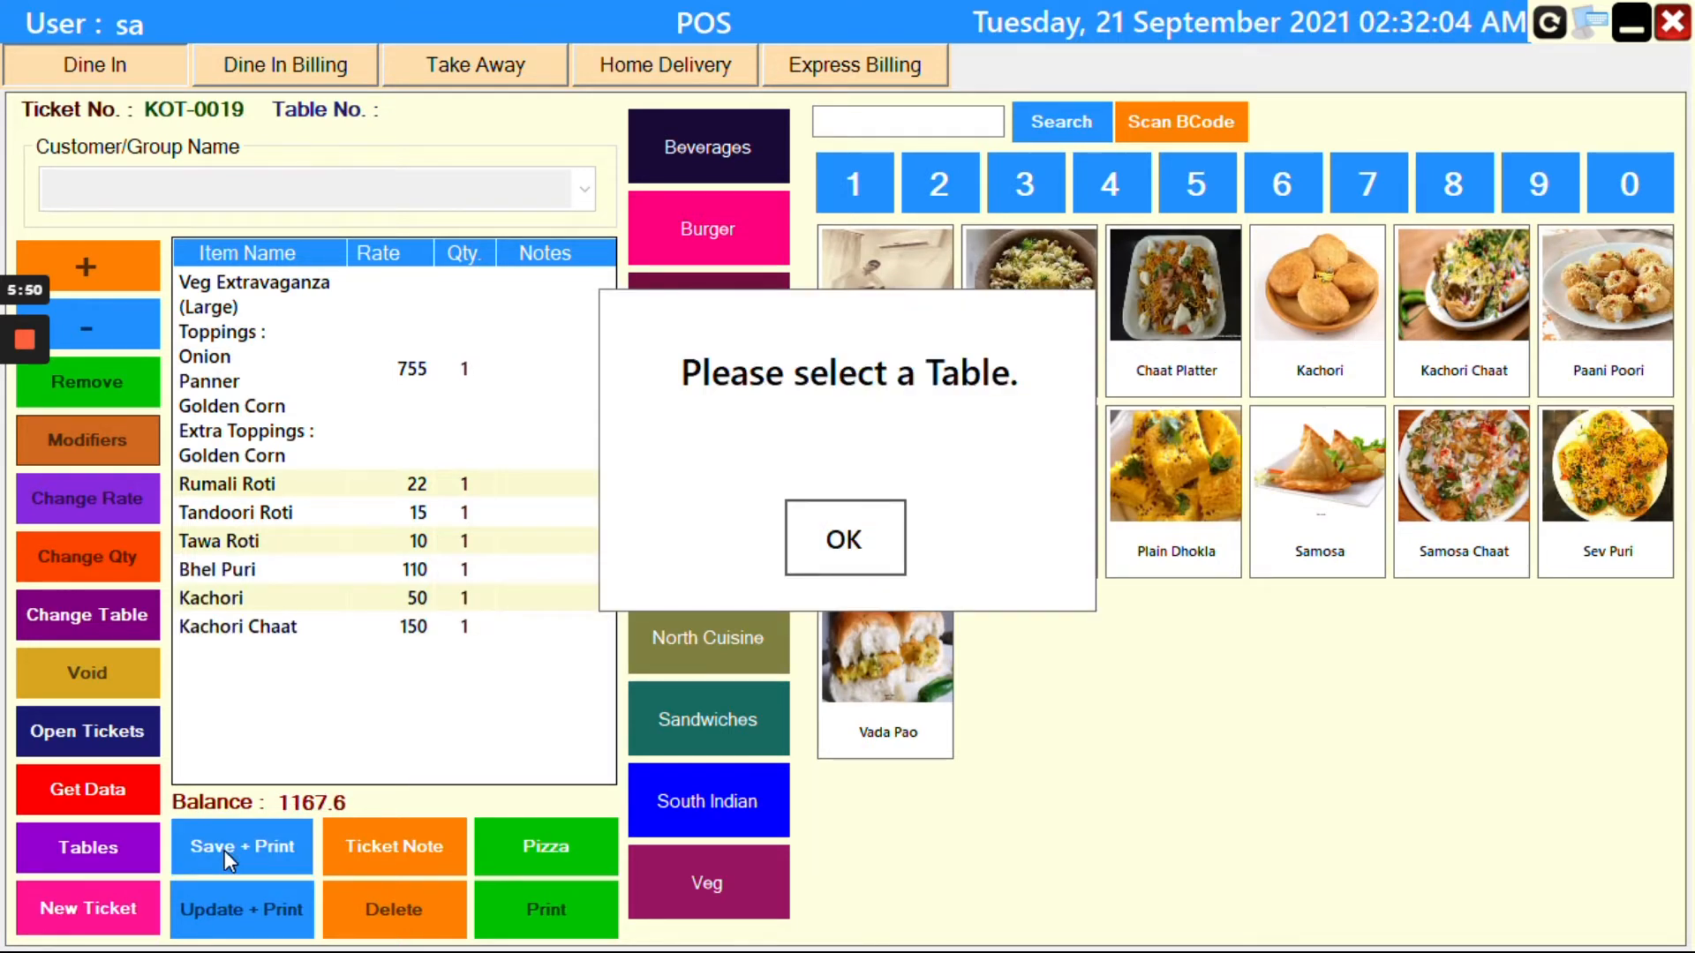
{"action": "left_click", "coordinate": [828, 565]}
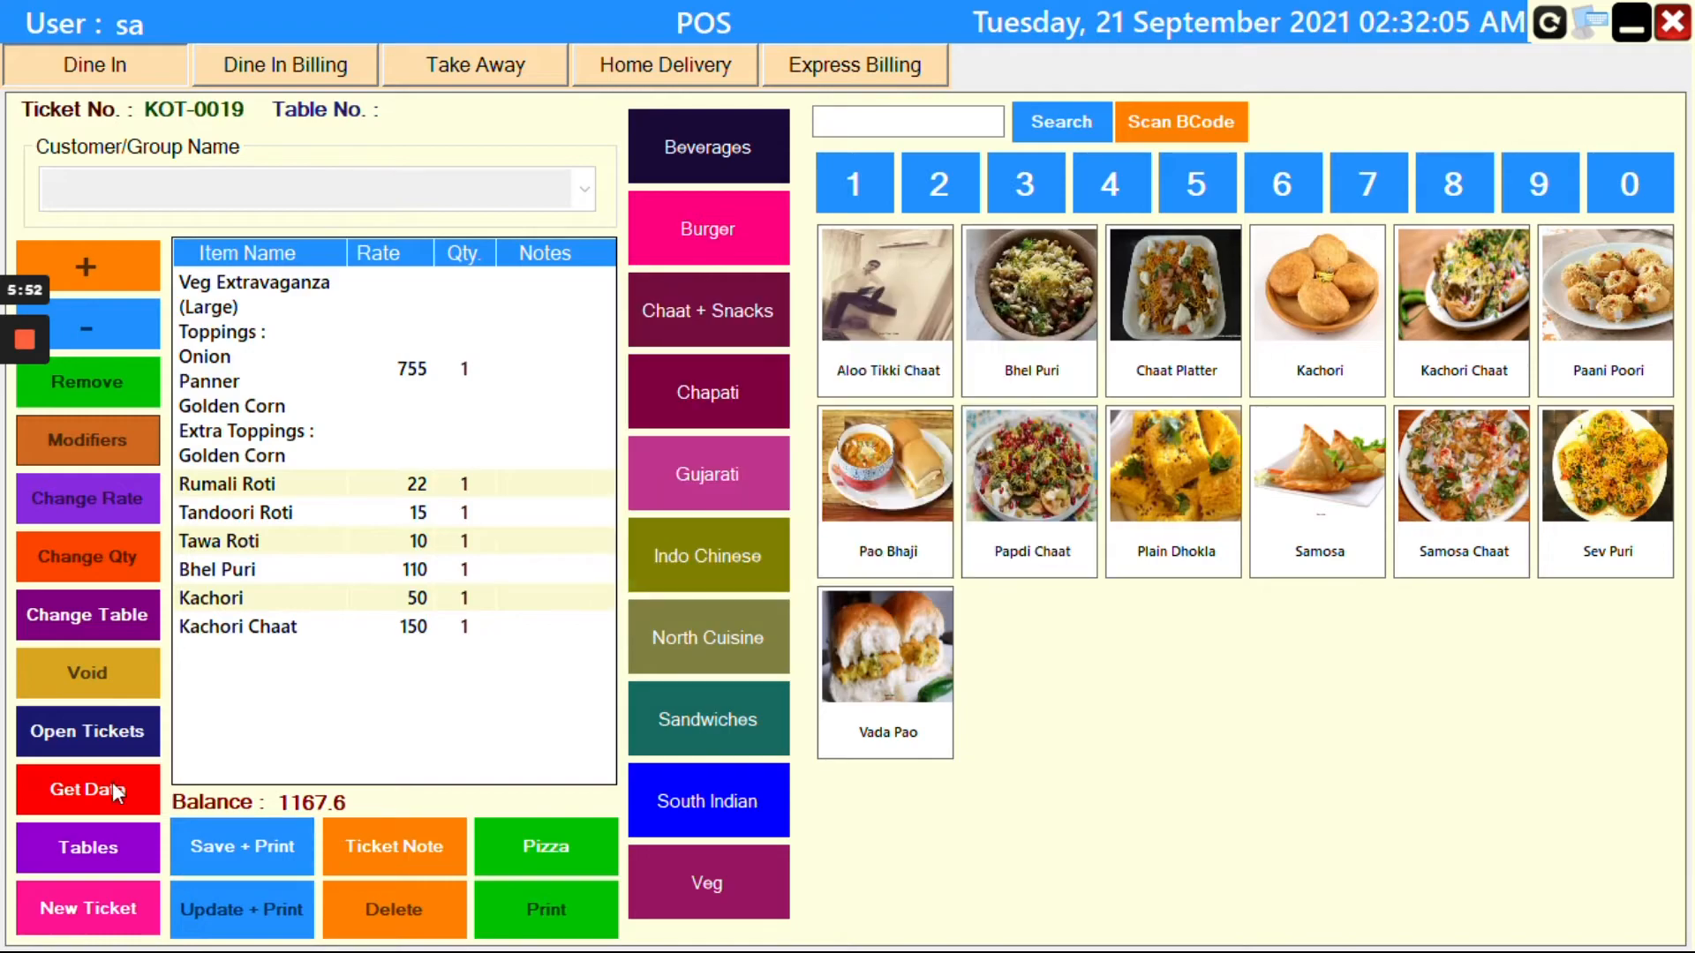
{"action": "left_click", "coordinate": [44, 846]}
{"action": "left_click", "coordinate": [829, 262]}
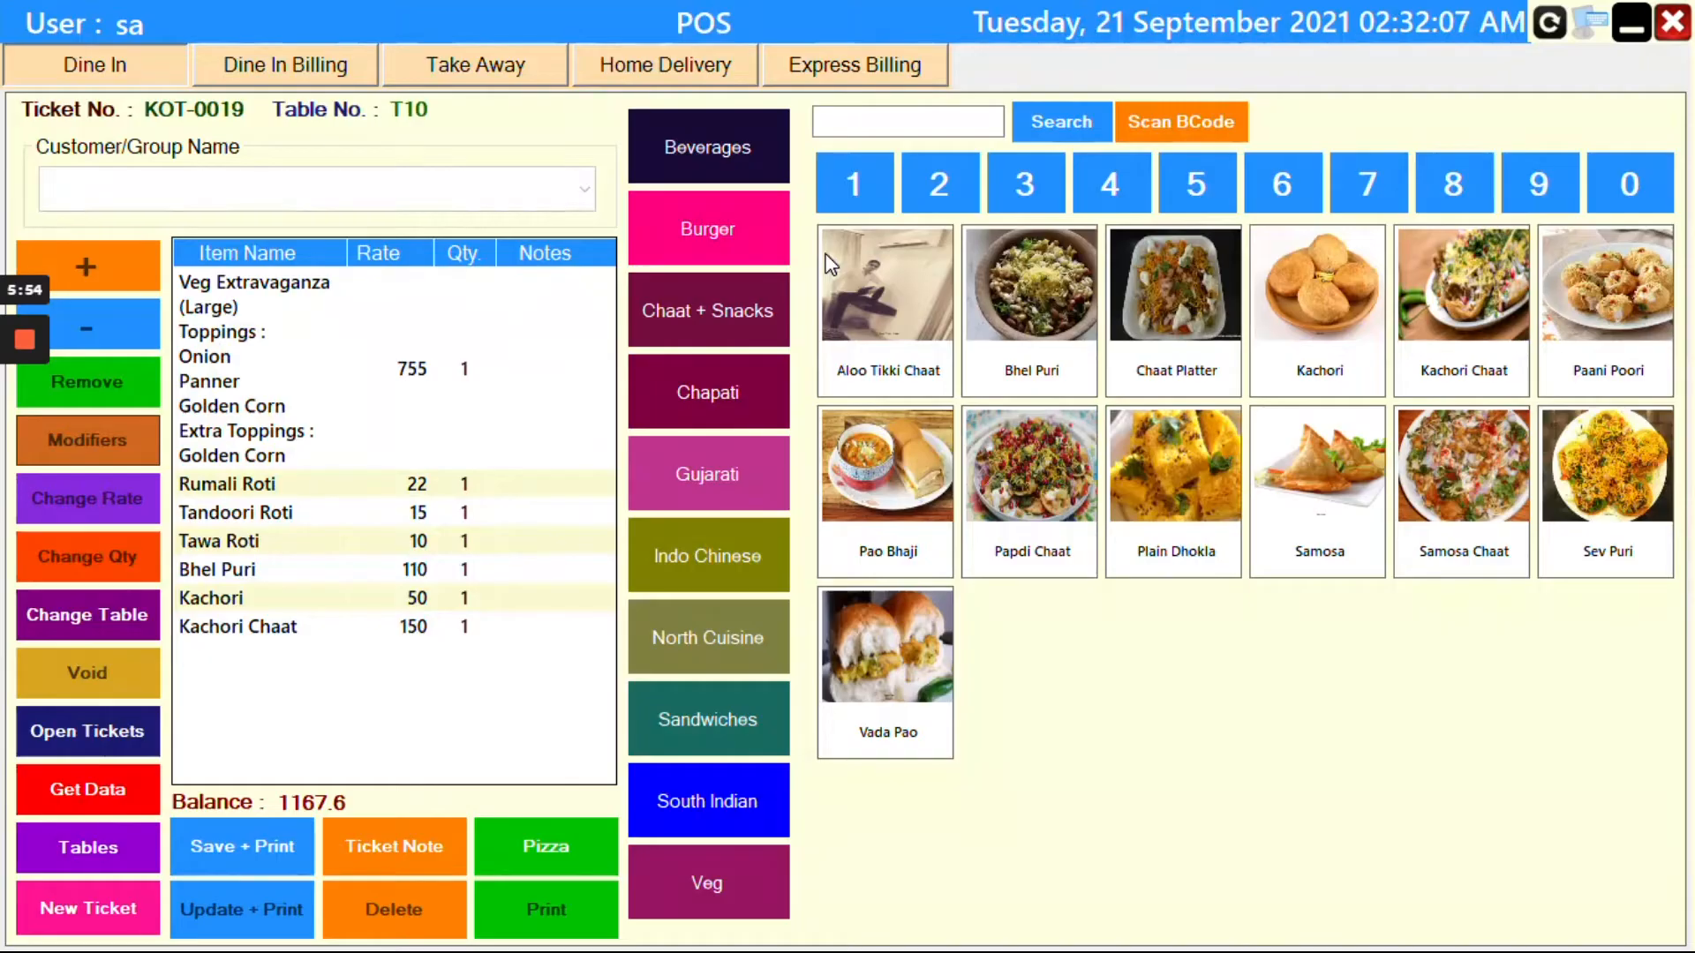
Save and print table T10's ticket, storing the kitchen ticket as a PDF named uuu and cancelling the remaining print output.
{"action": "left_click", "coordinate": [270, 839]}
{"action": "left_click", "coordinate": [835, 548]}
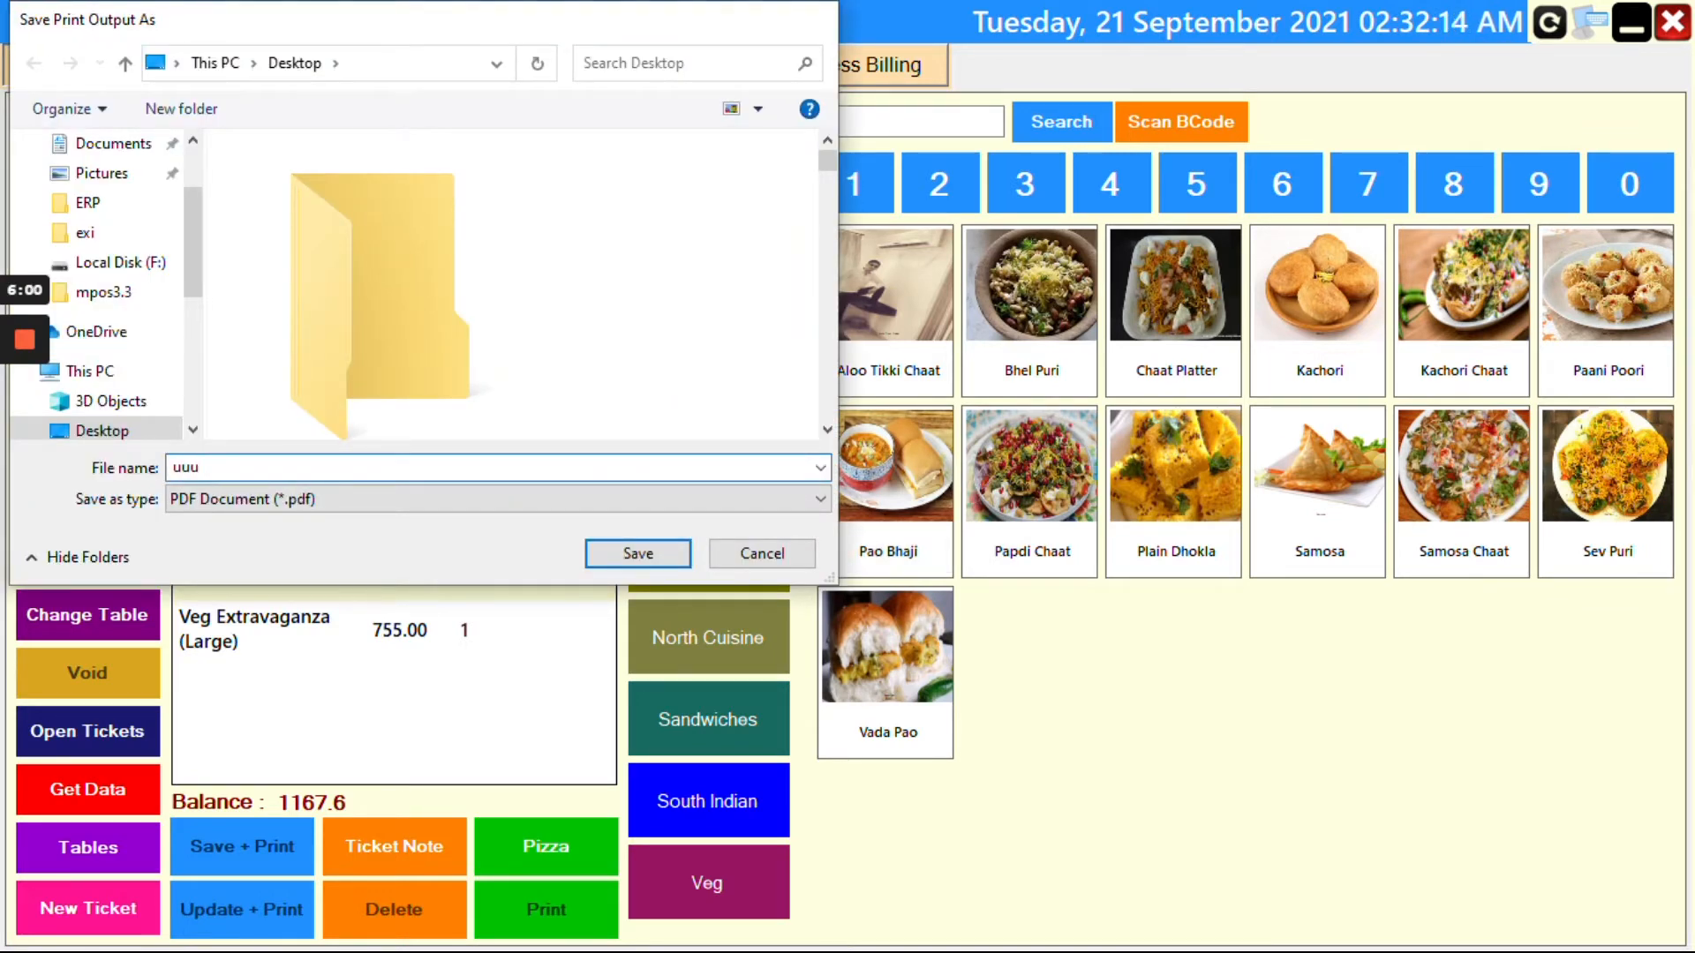
{"action": "key", "text": "Return"}
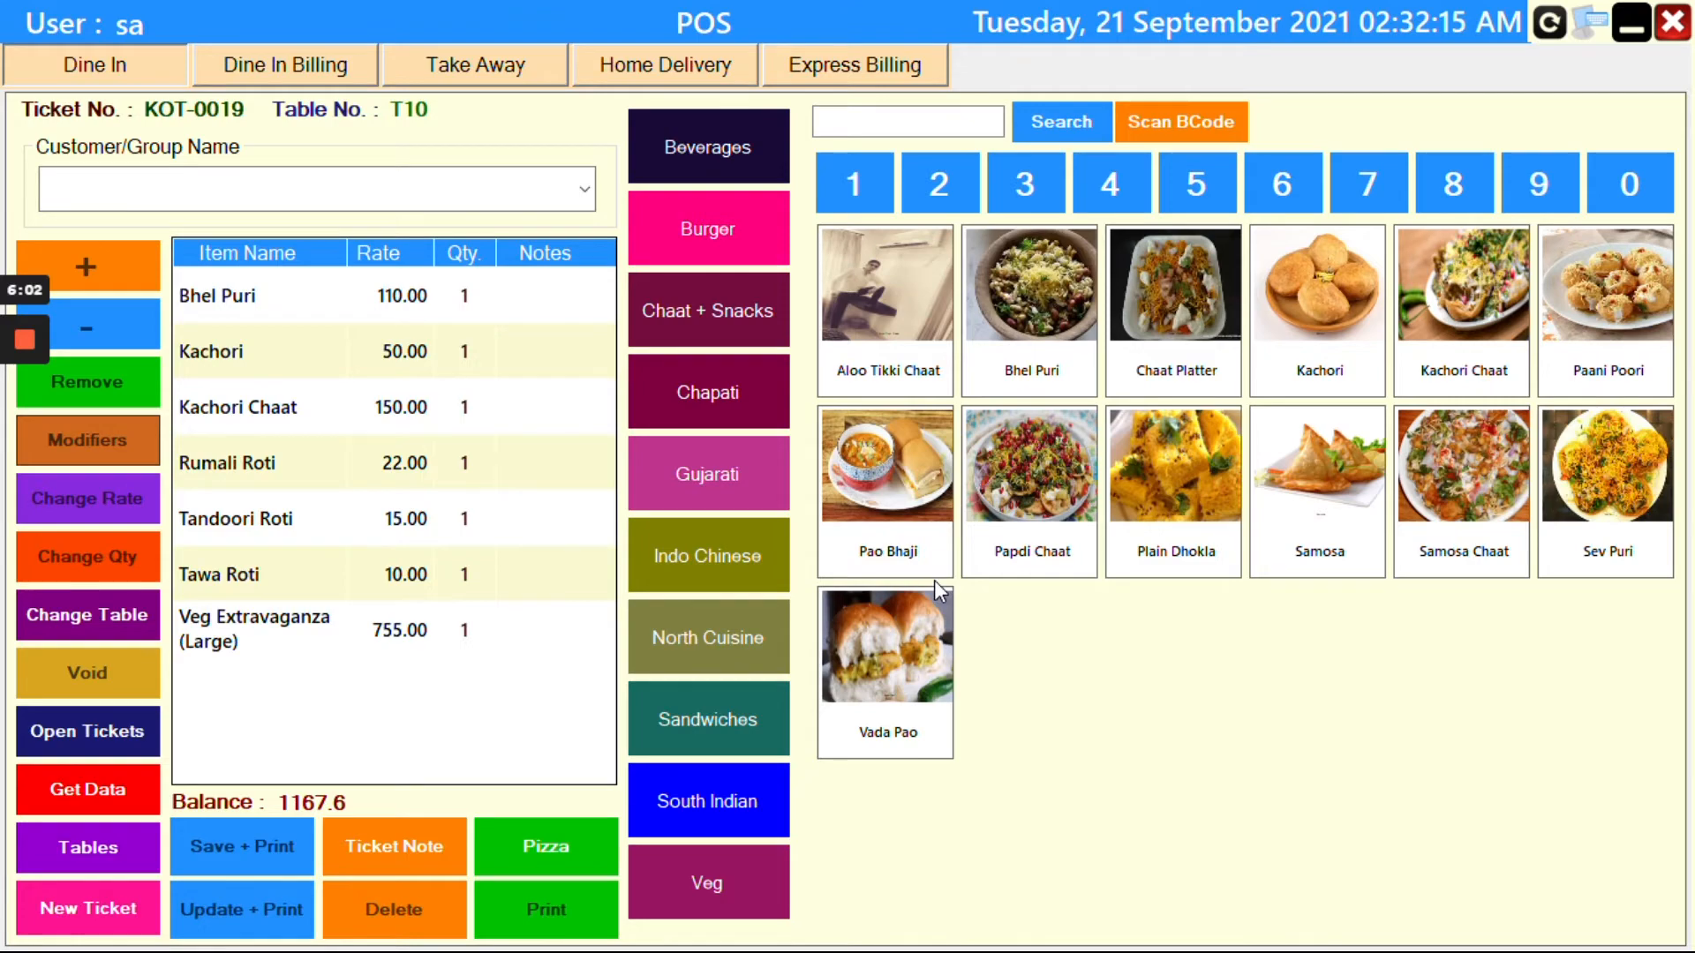
{"action": "left_click", "coordinate": [746, 556]}
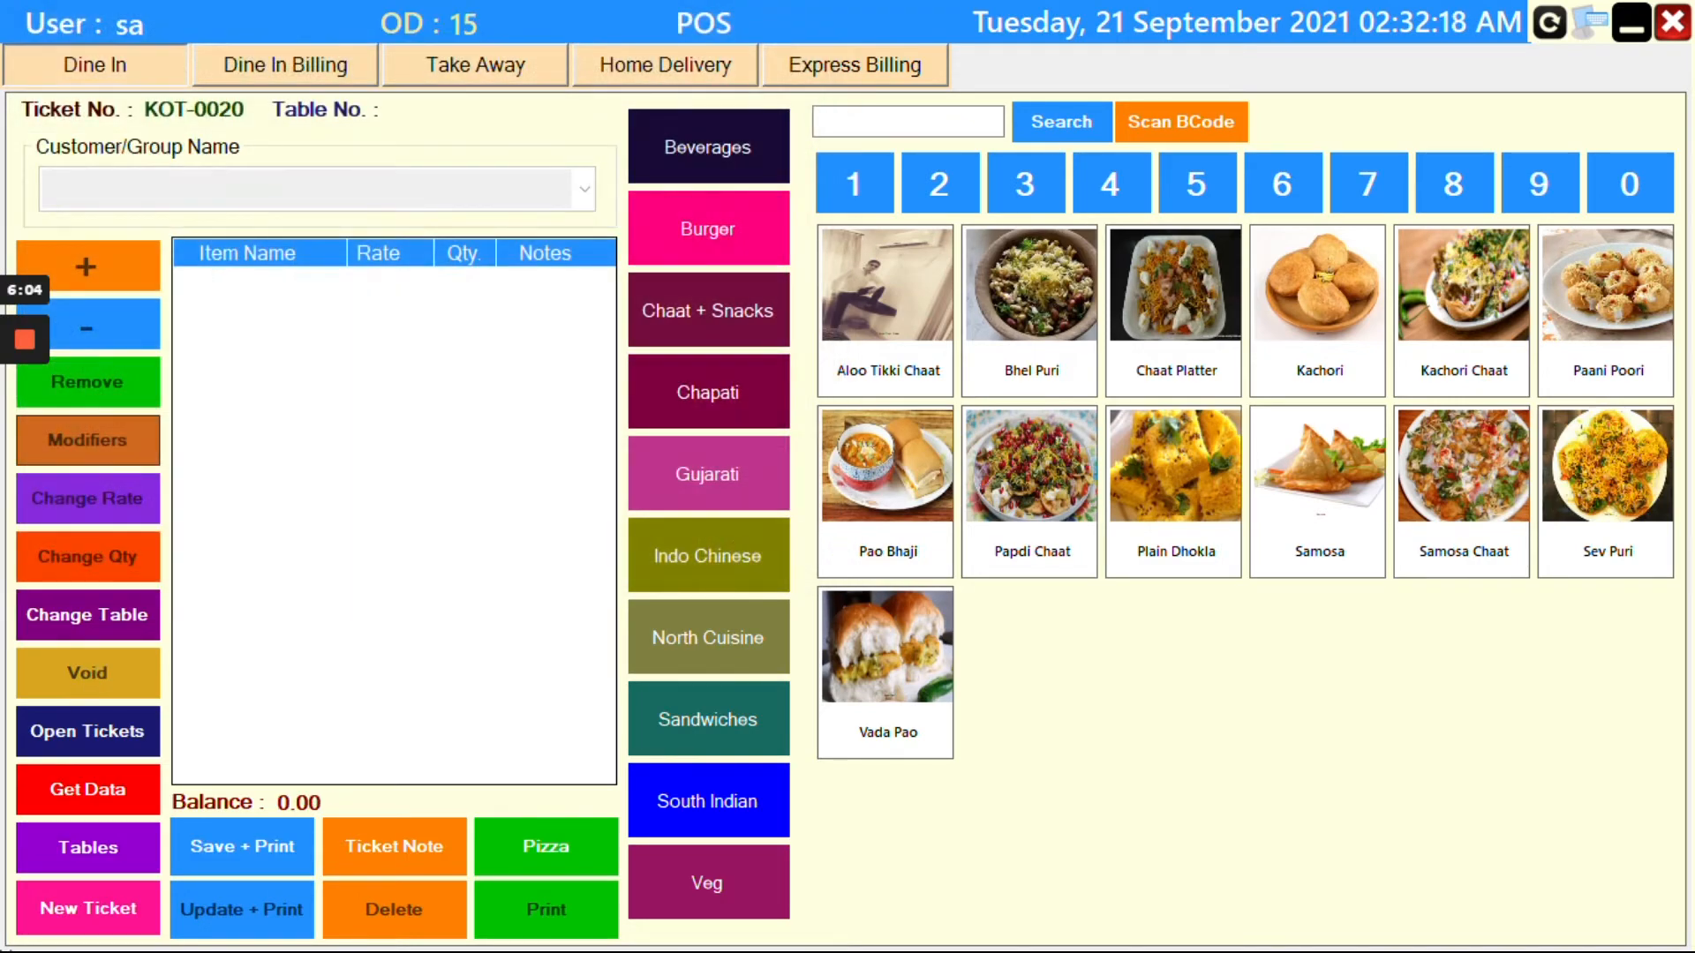
Reopen table T10's open ticket and add Papdi Chaat, Plain Dhokla, Samosa and Samosa Chaat.
{"action": "left_click", "coordinate": [88, 729]}
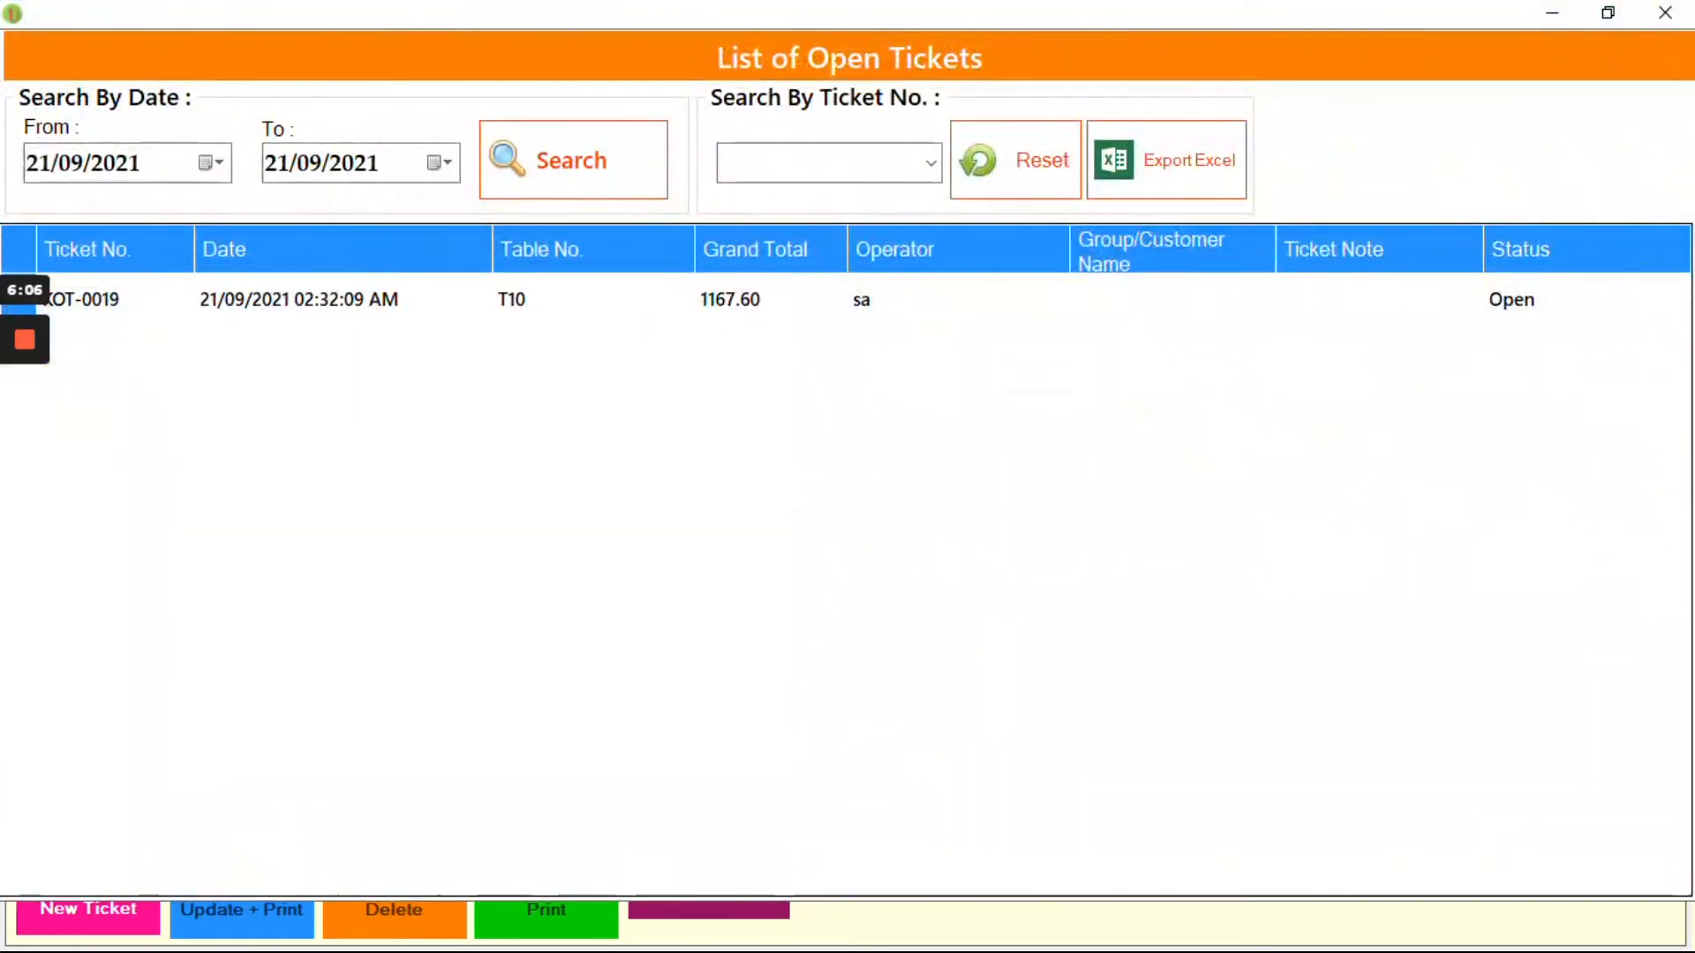
{"action": "left_click", "coordinate": [106, 300]}
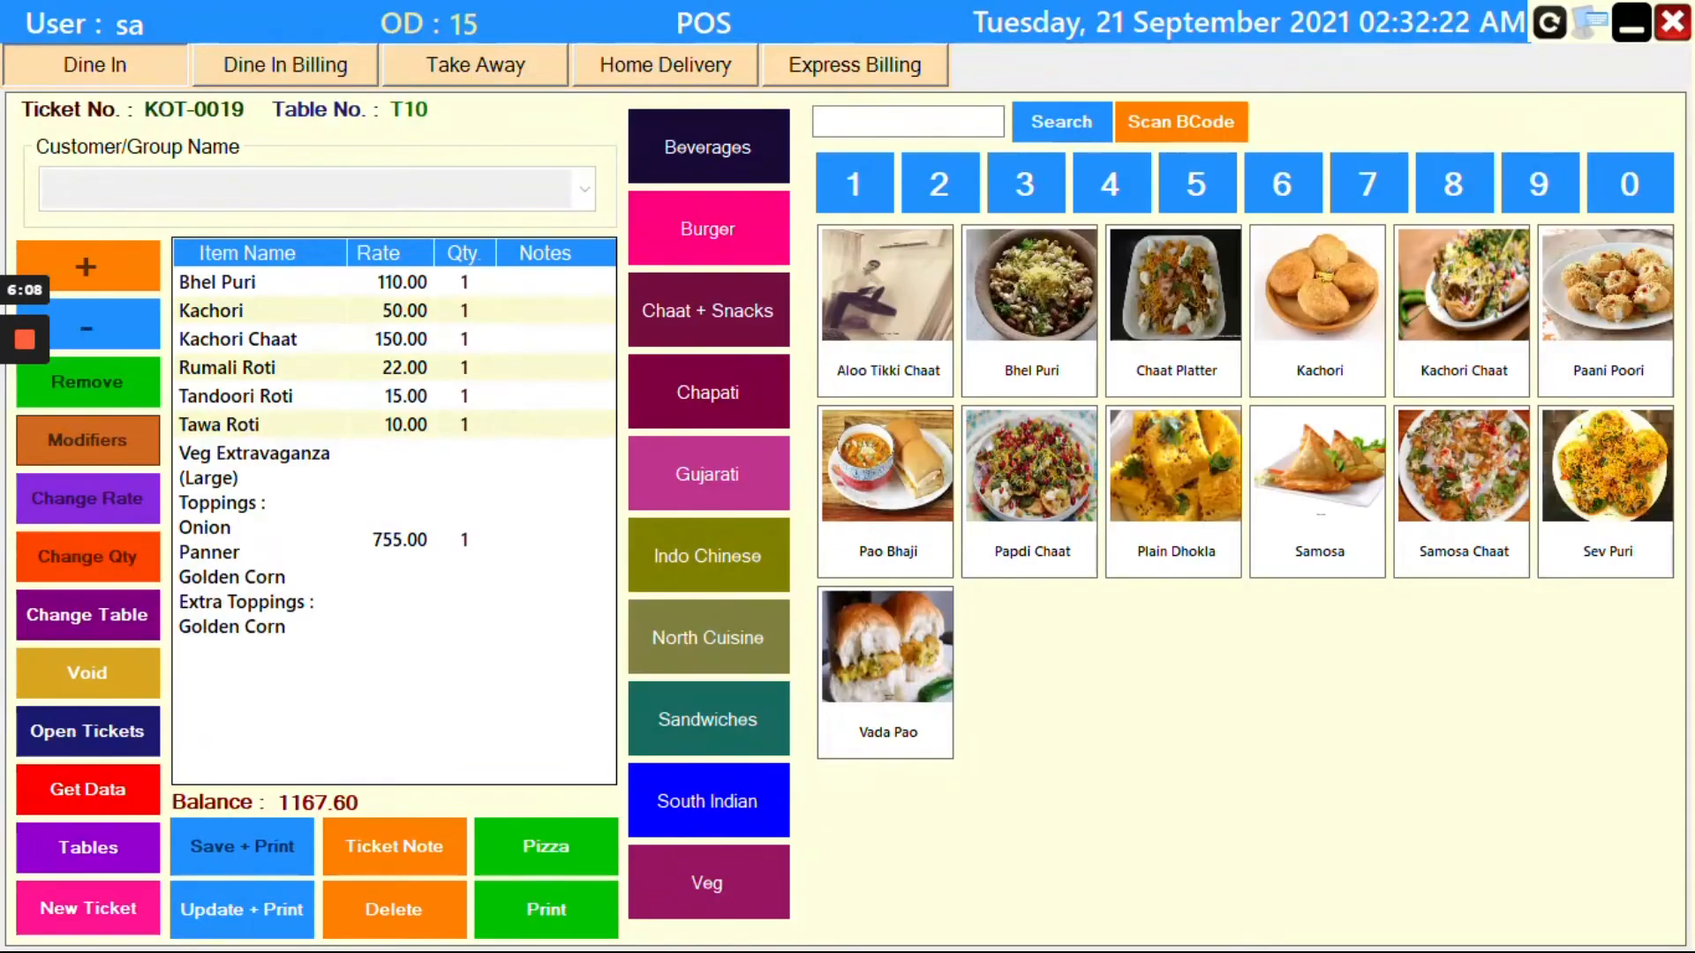
{"action": "left_click", "coordinate": [1026, 516]}
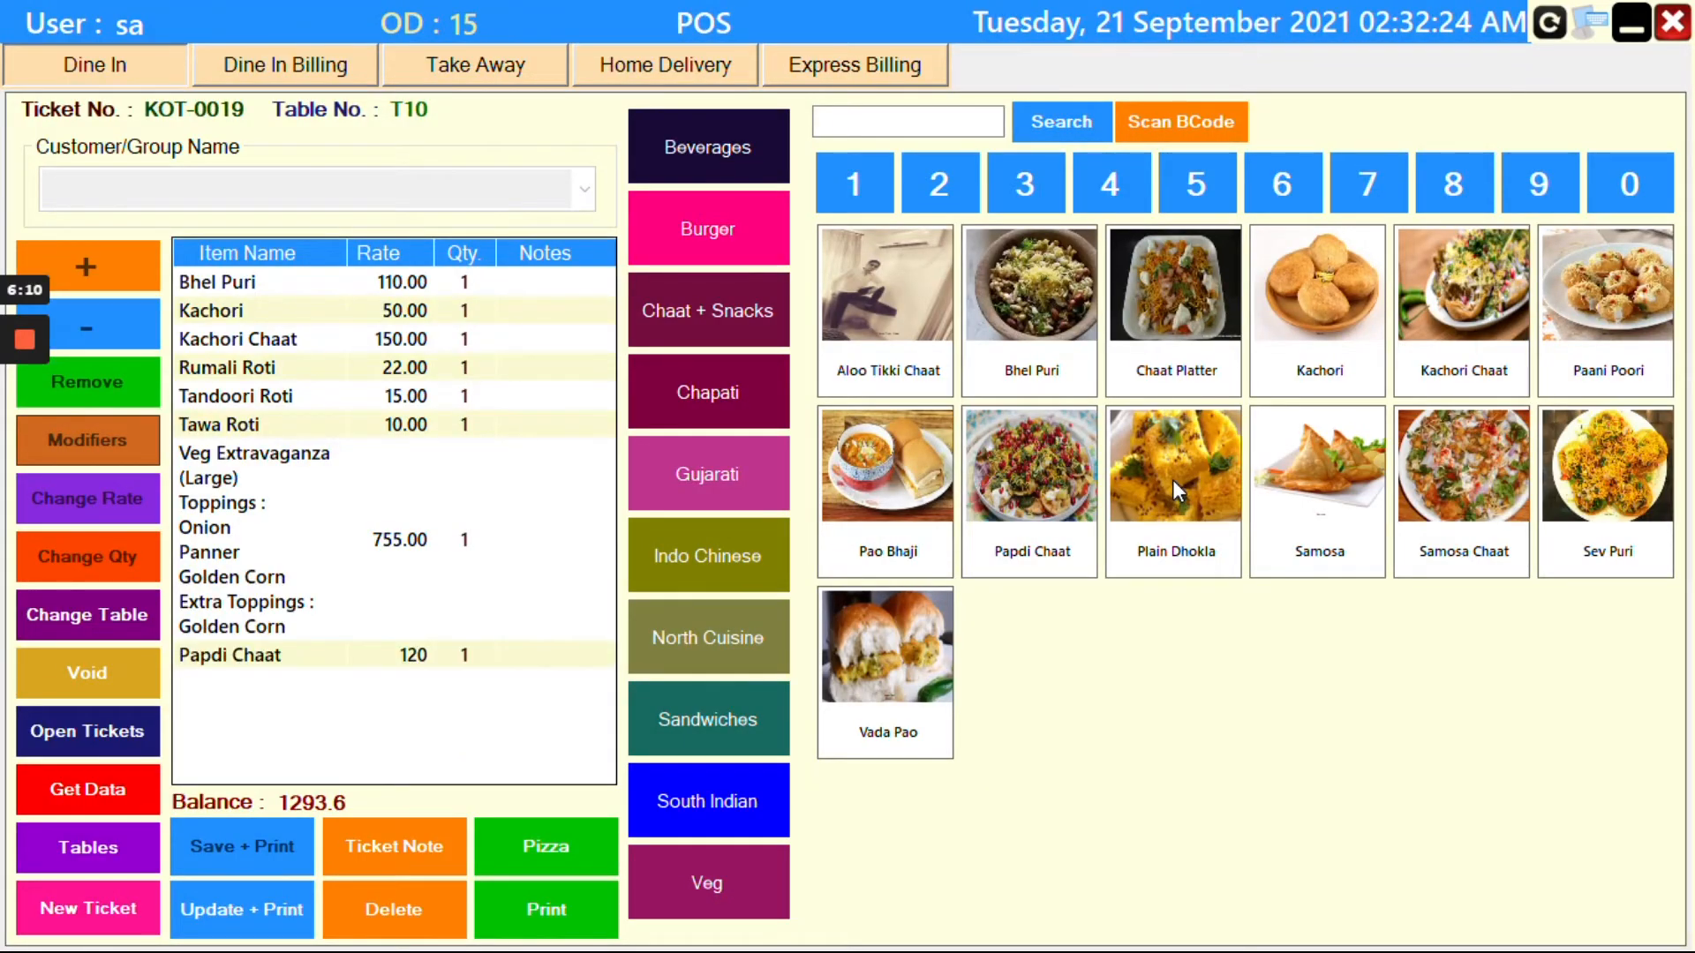
{"action": "left_click", "coordinate": [1173, 480]}
{"action": "left_click", "coordinate": [1364, 468]}
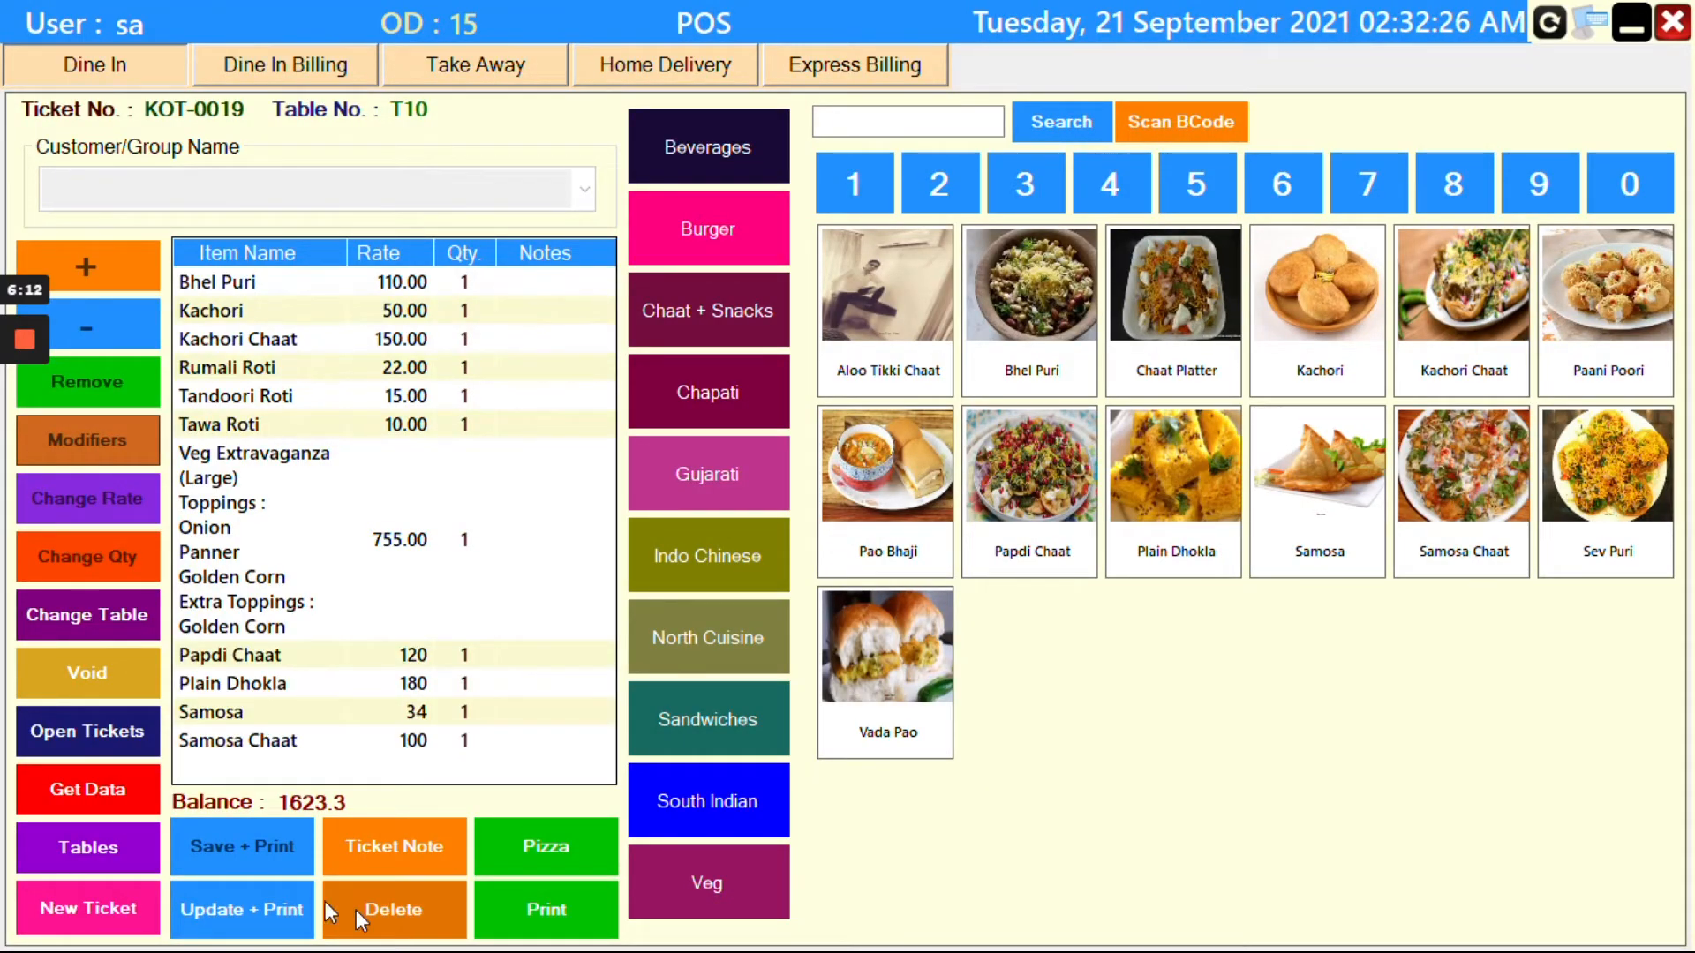
Update table T10's ticket, accept printing the updated KOT, and cancel every PDF save prompt.
{"action": "left_click", "coordinate": [274, 899]}
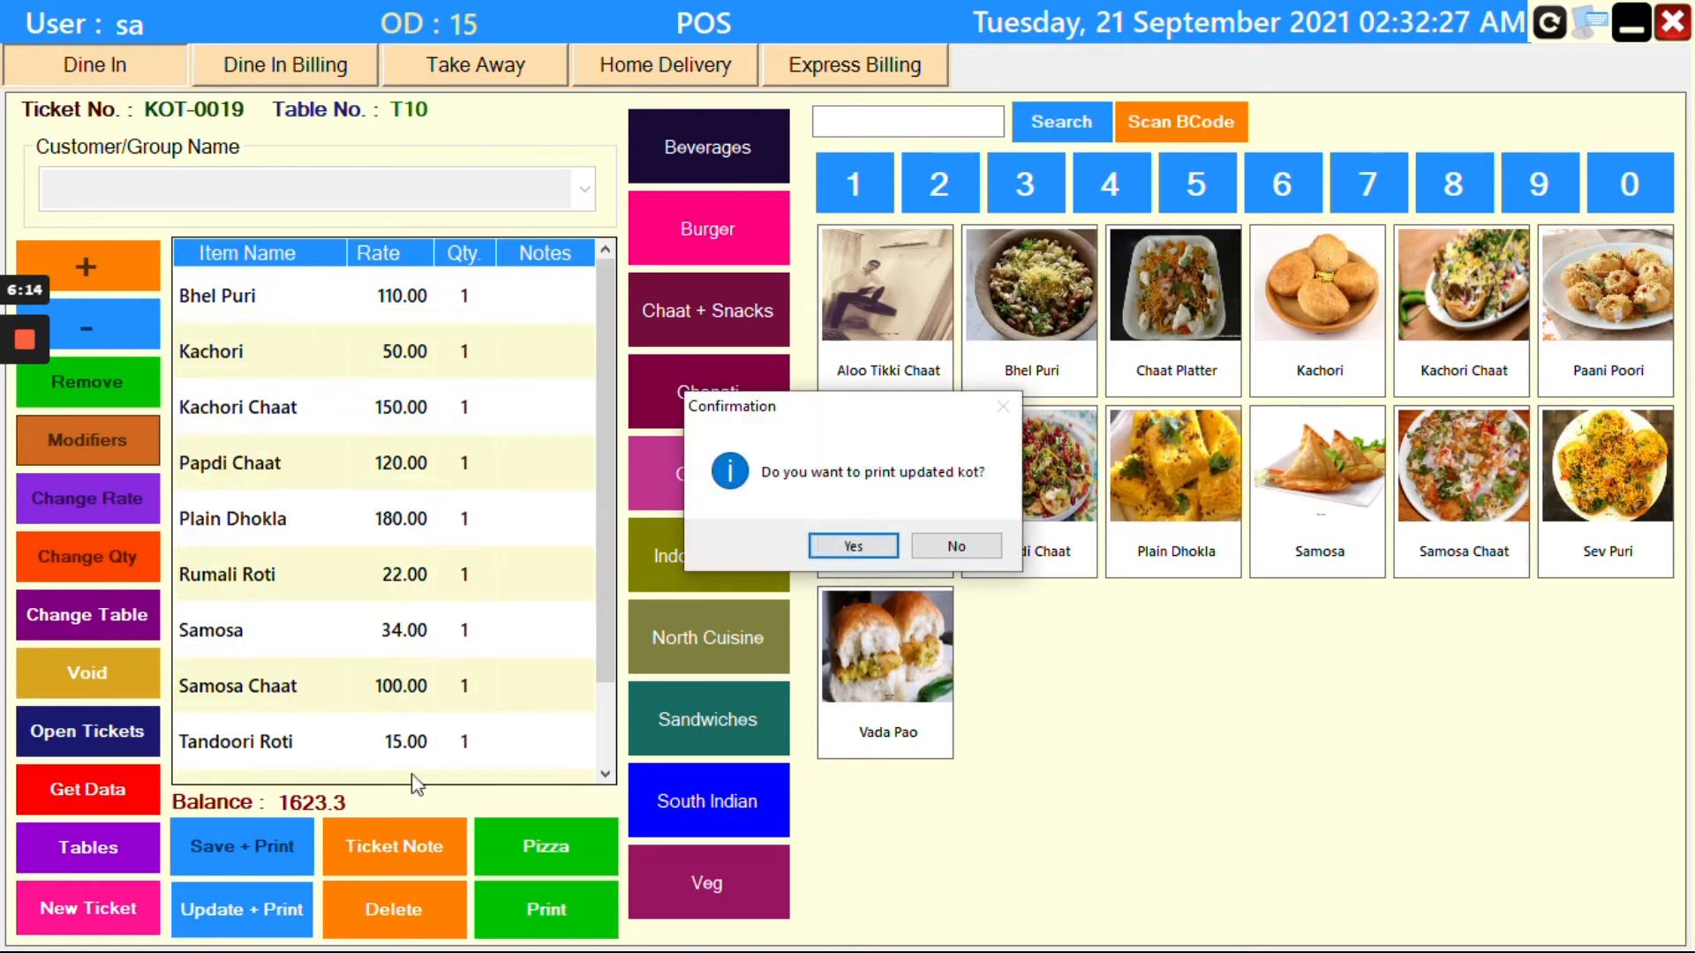
{"action": "left_click", "coordinate": [883, 548]}
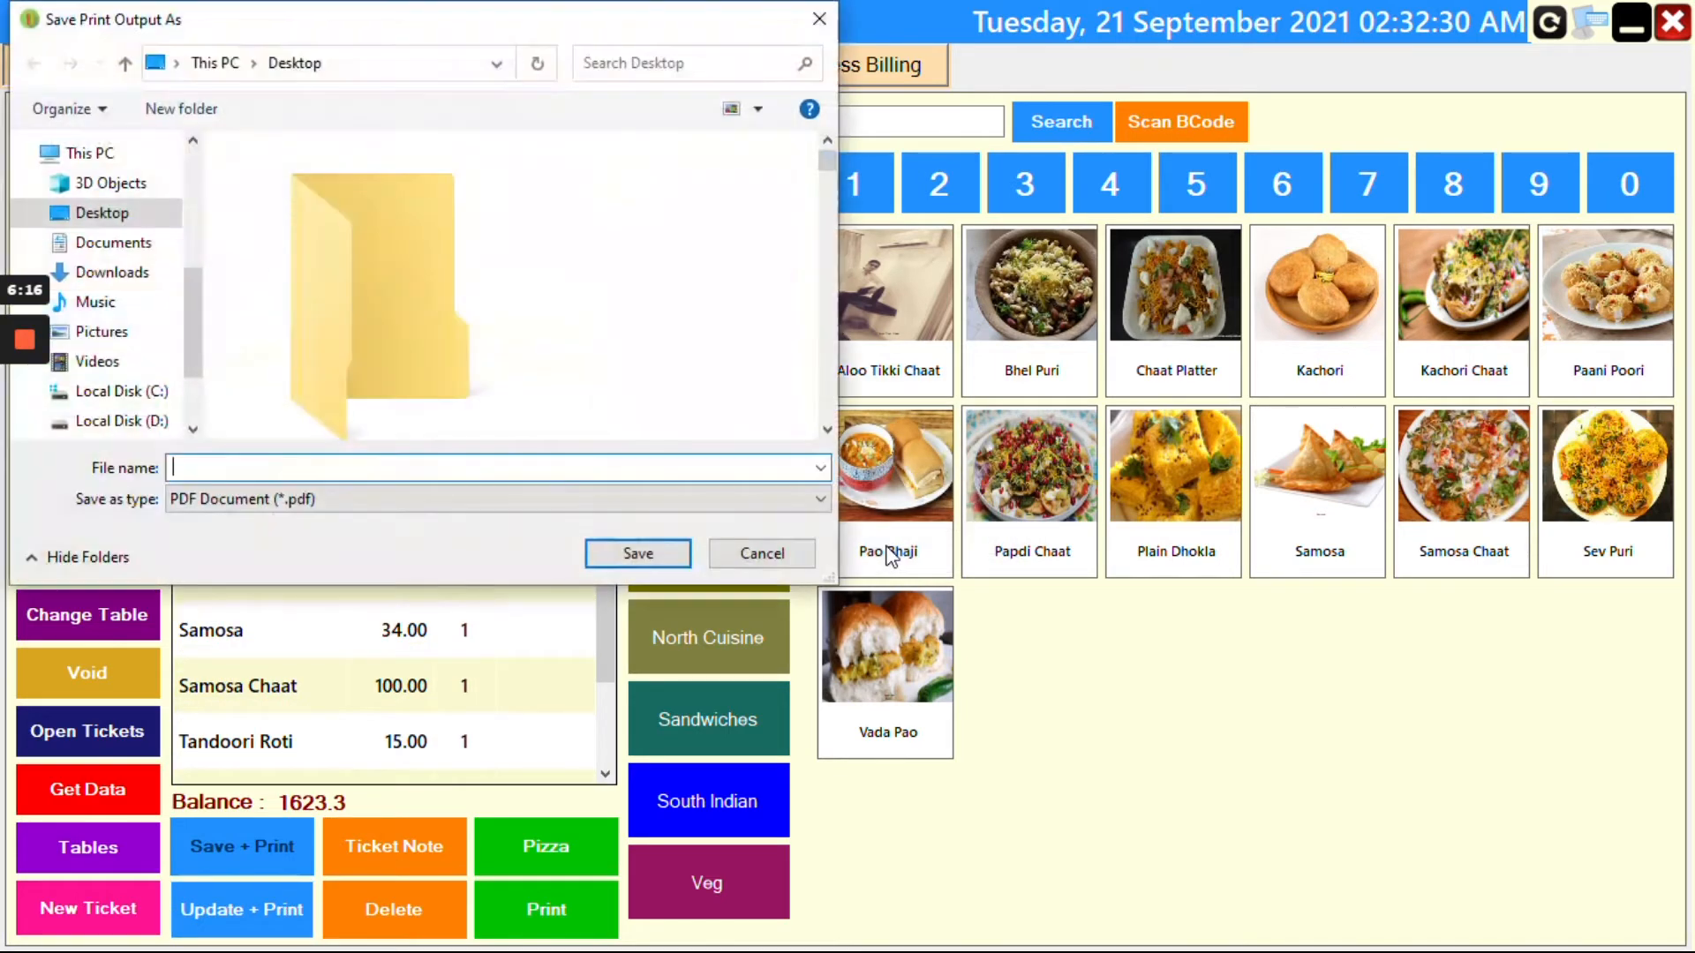
{"action": "left_click", "coordinate": [763, 555]}
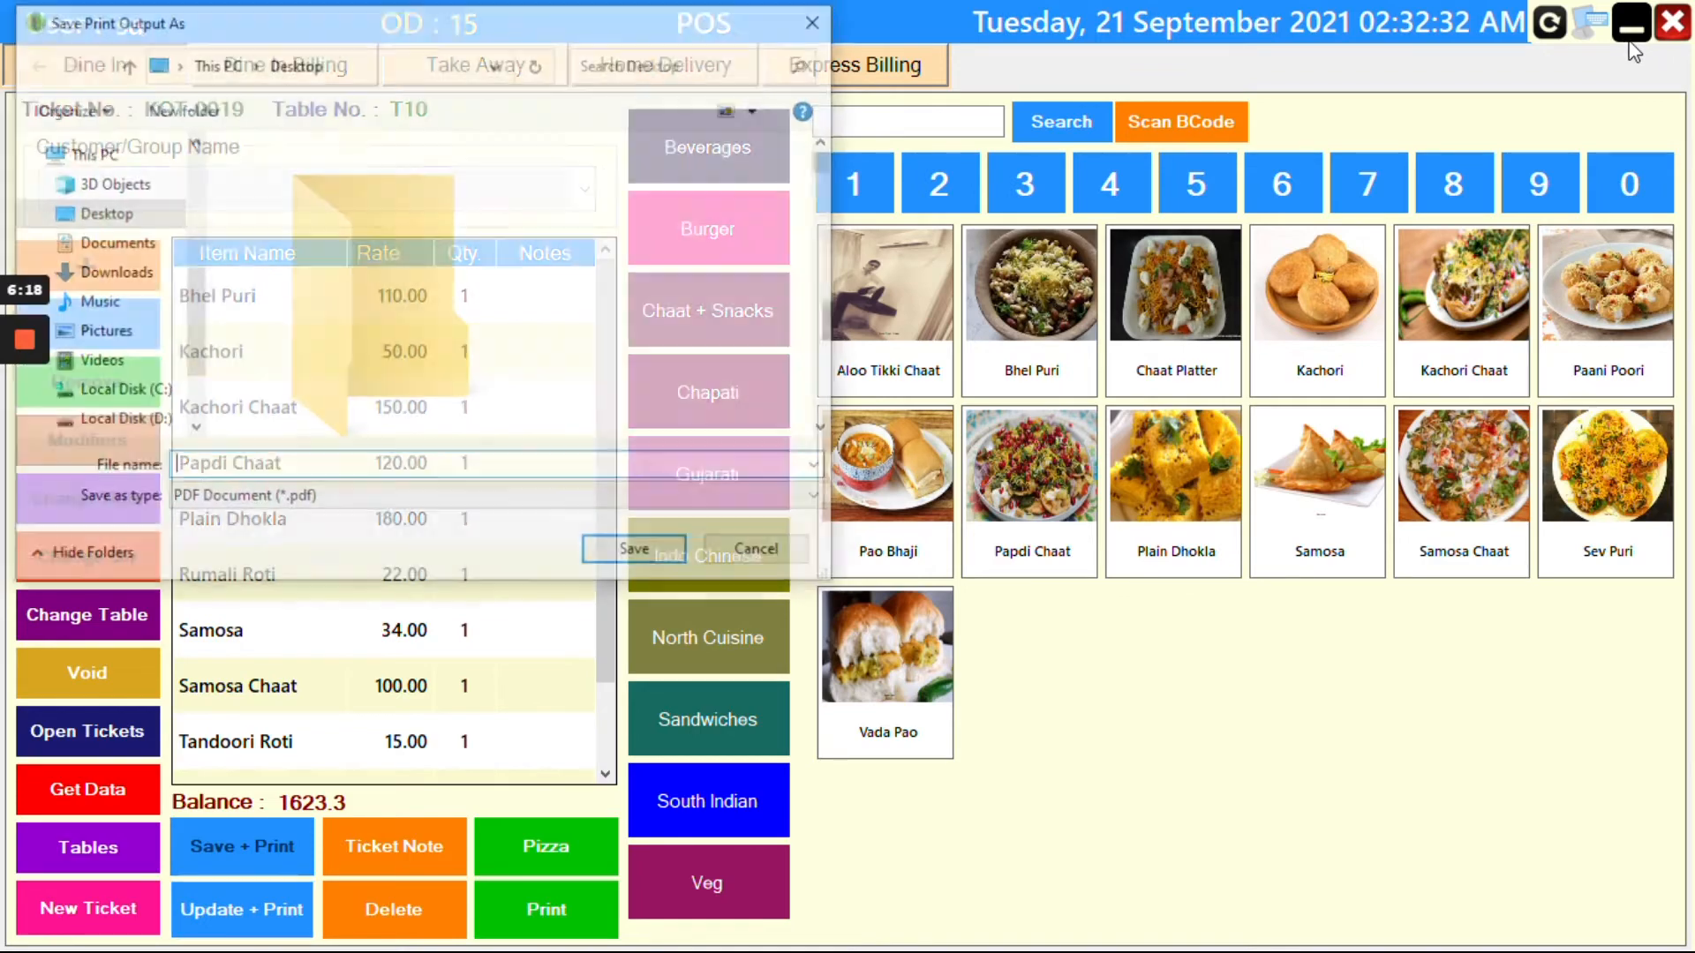
{"action": "left_click", "coordinate": [763, 554]}
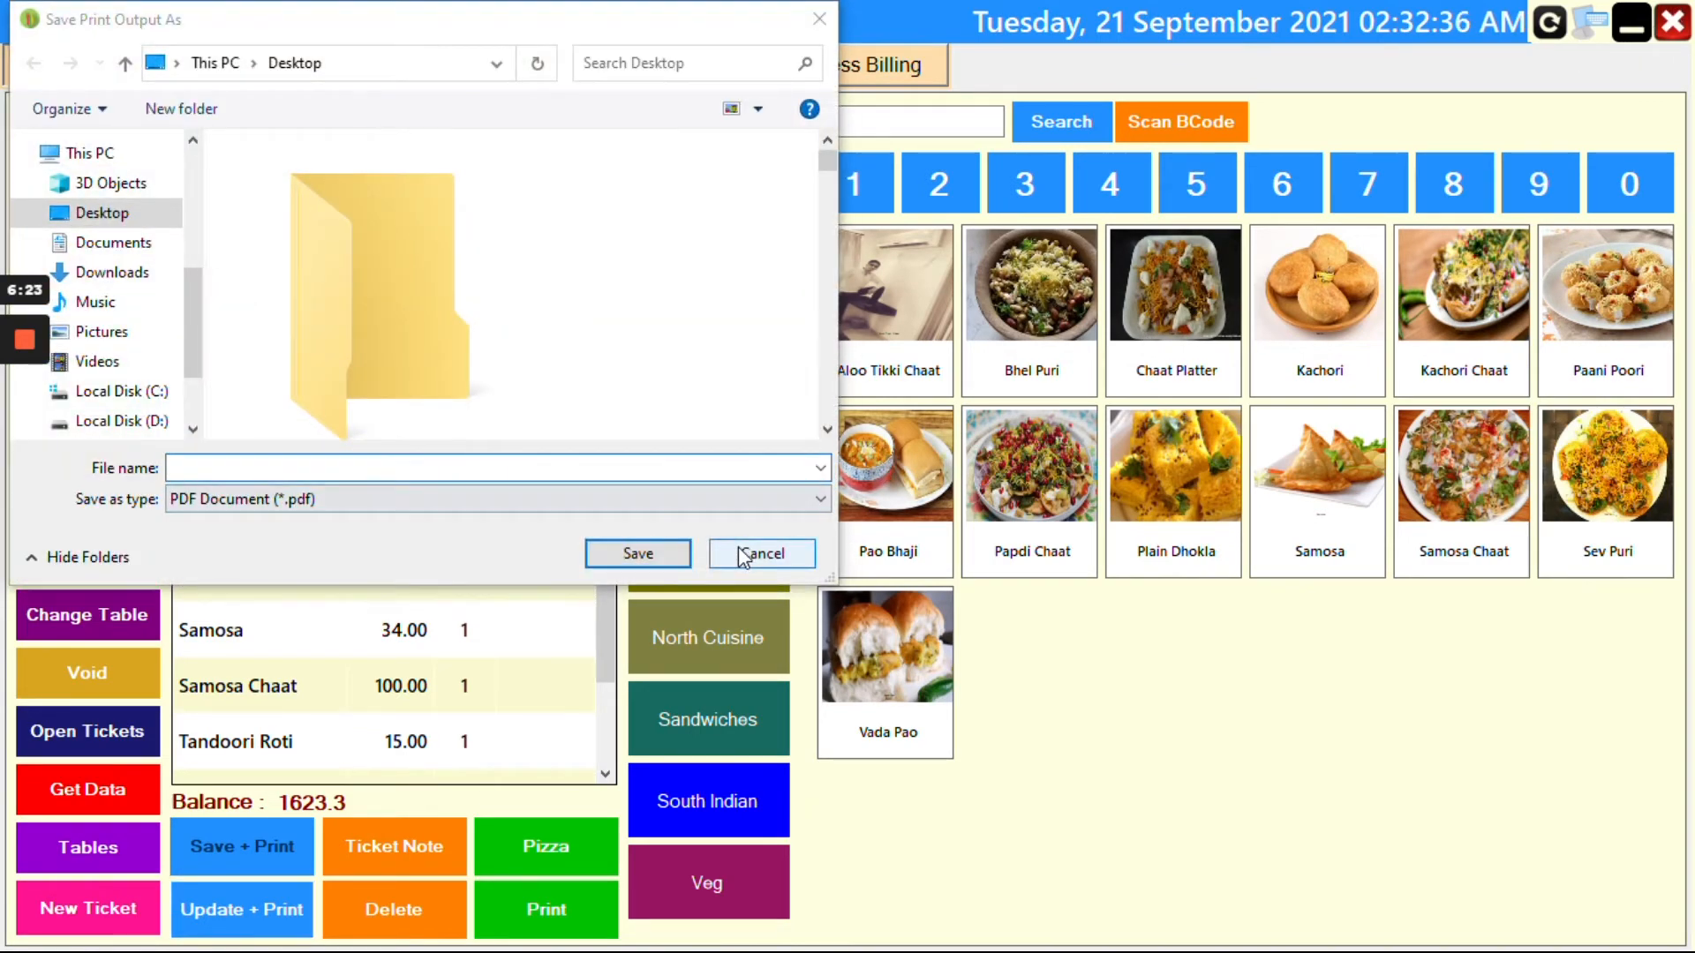
{"action": "left_click", "coordinate": [759, 553]}
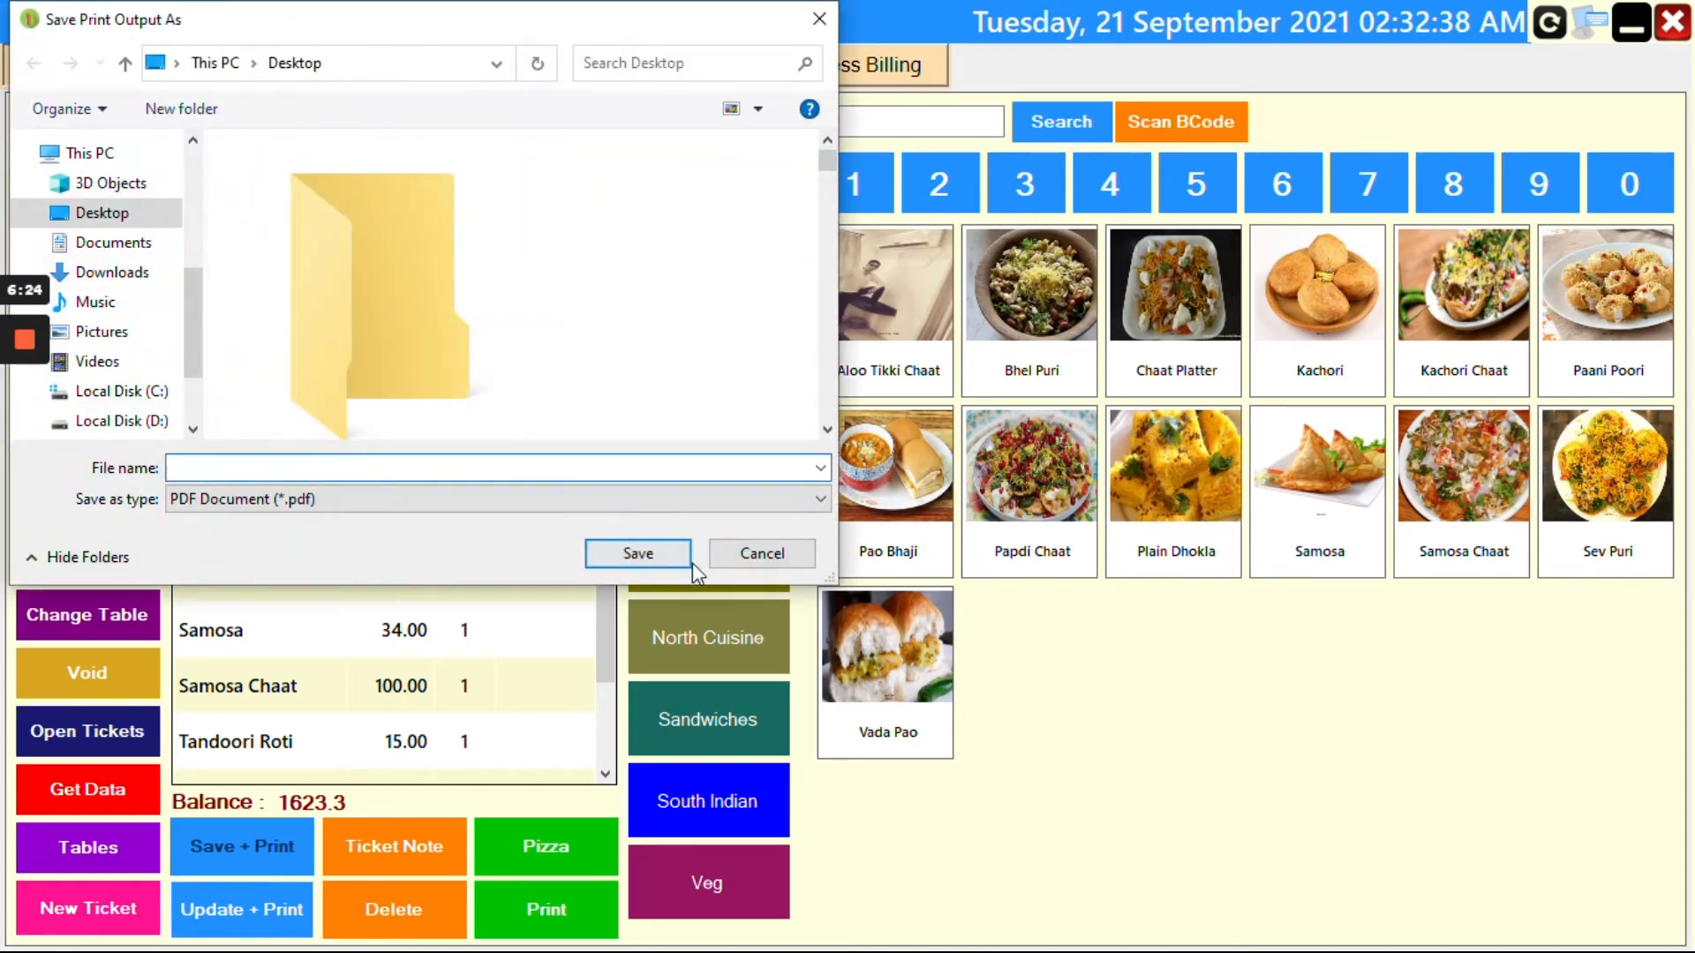
{"action": "left_click", "coordinate": [763, 555]}
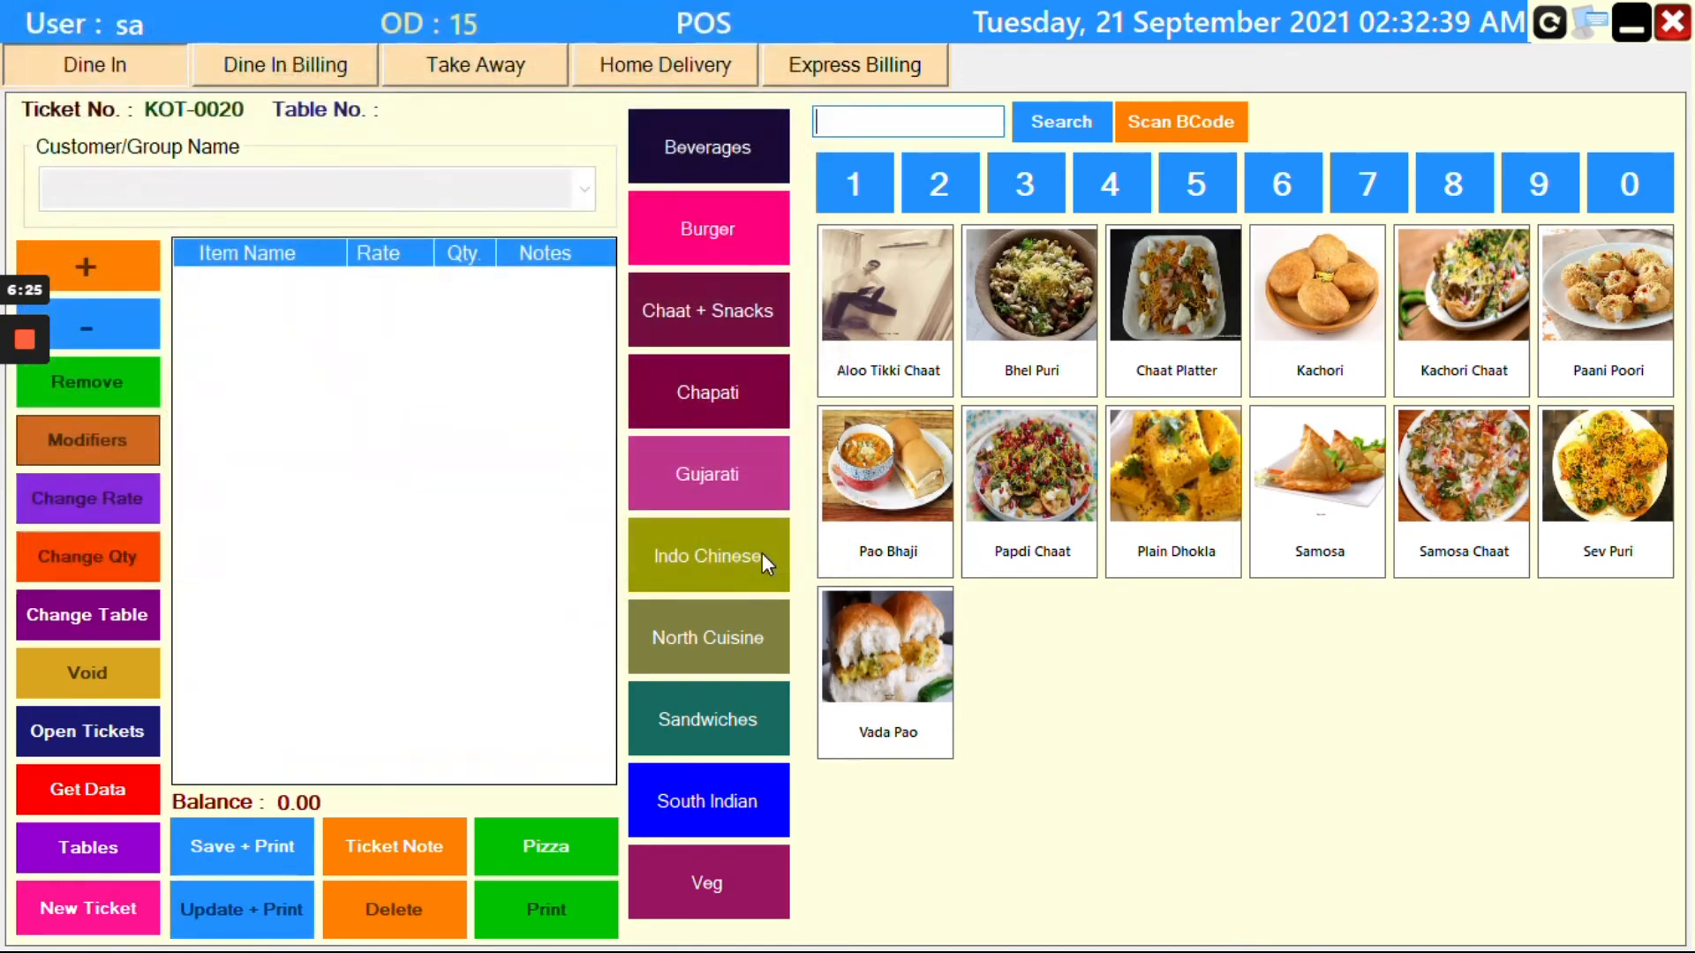
Open uuu.pdf from the desktop to review the printed kitchen order ticket, and return to the POS.
{"action": "left_click", "coordinate": [1643, 34]}
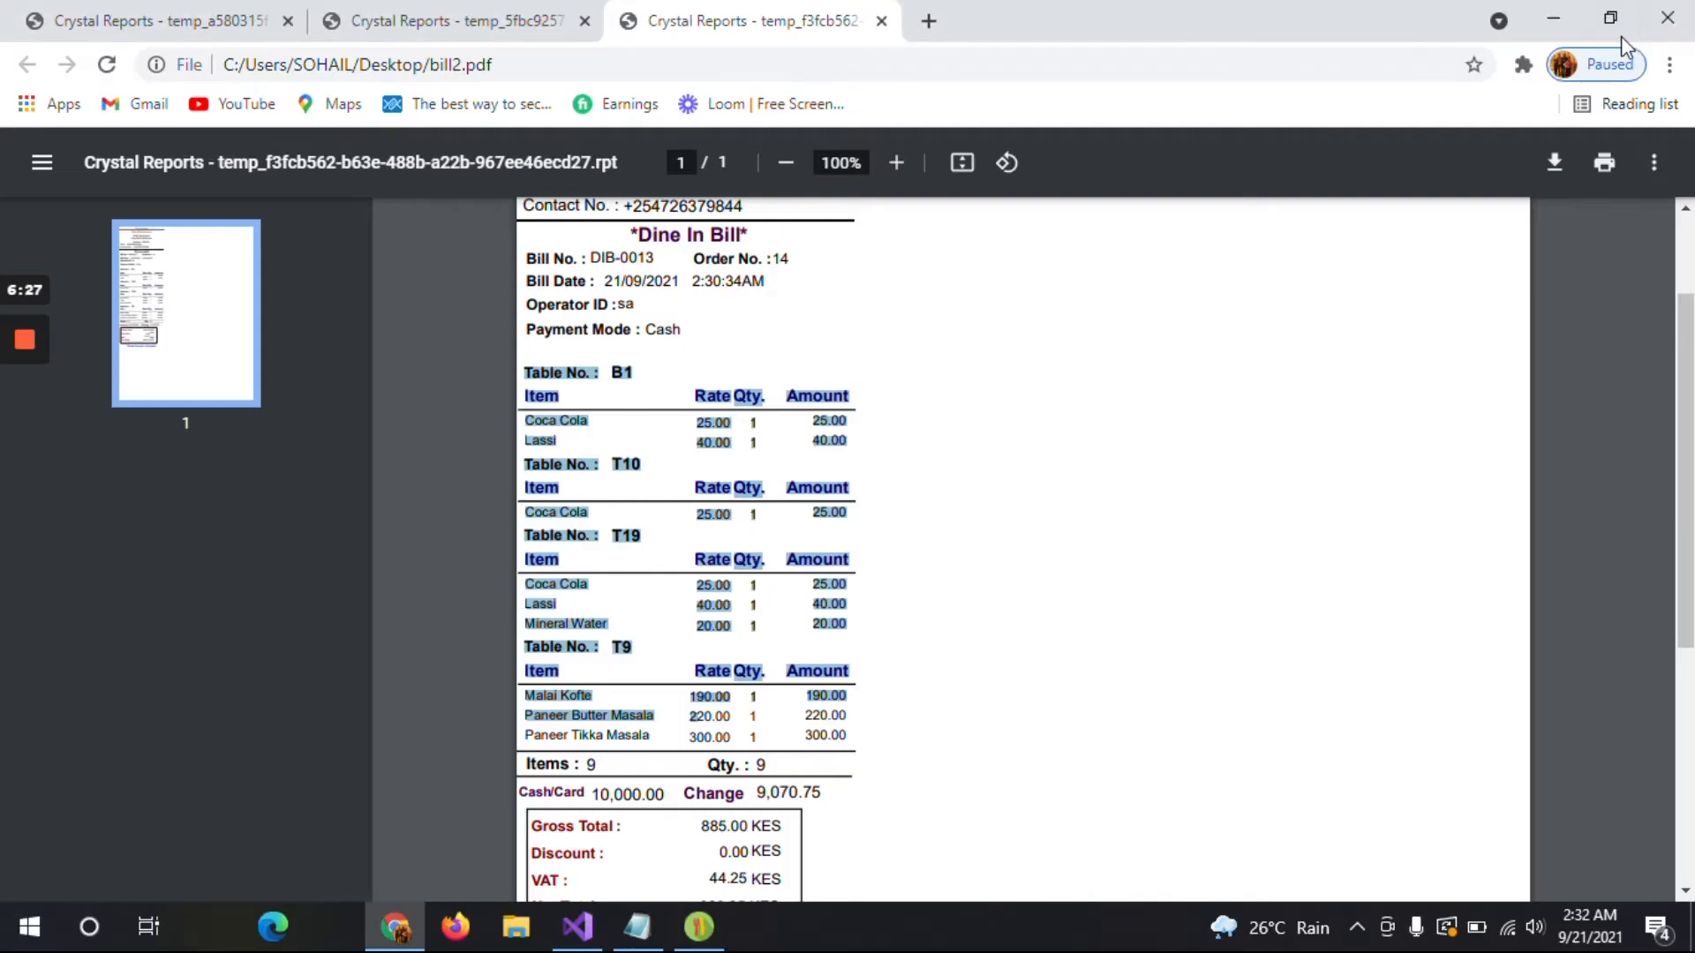
{"action": "left_click", "coordinate": [1554, 20]}
{"action": "double_click", "coordinate": [1093, 367]}
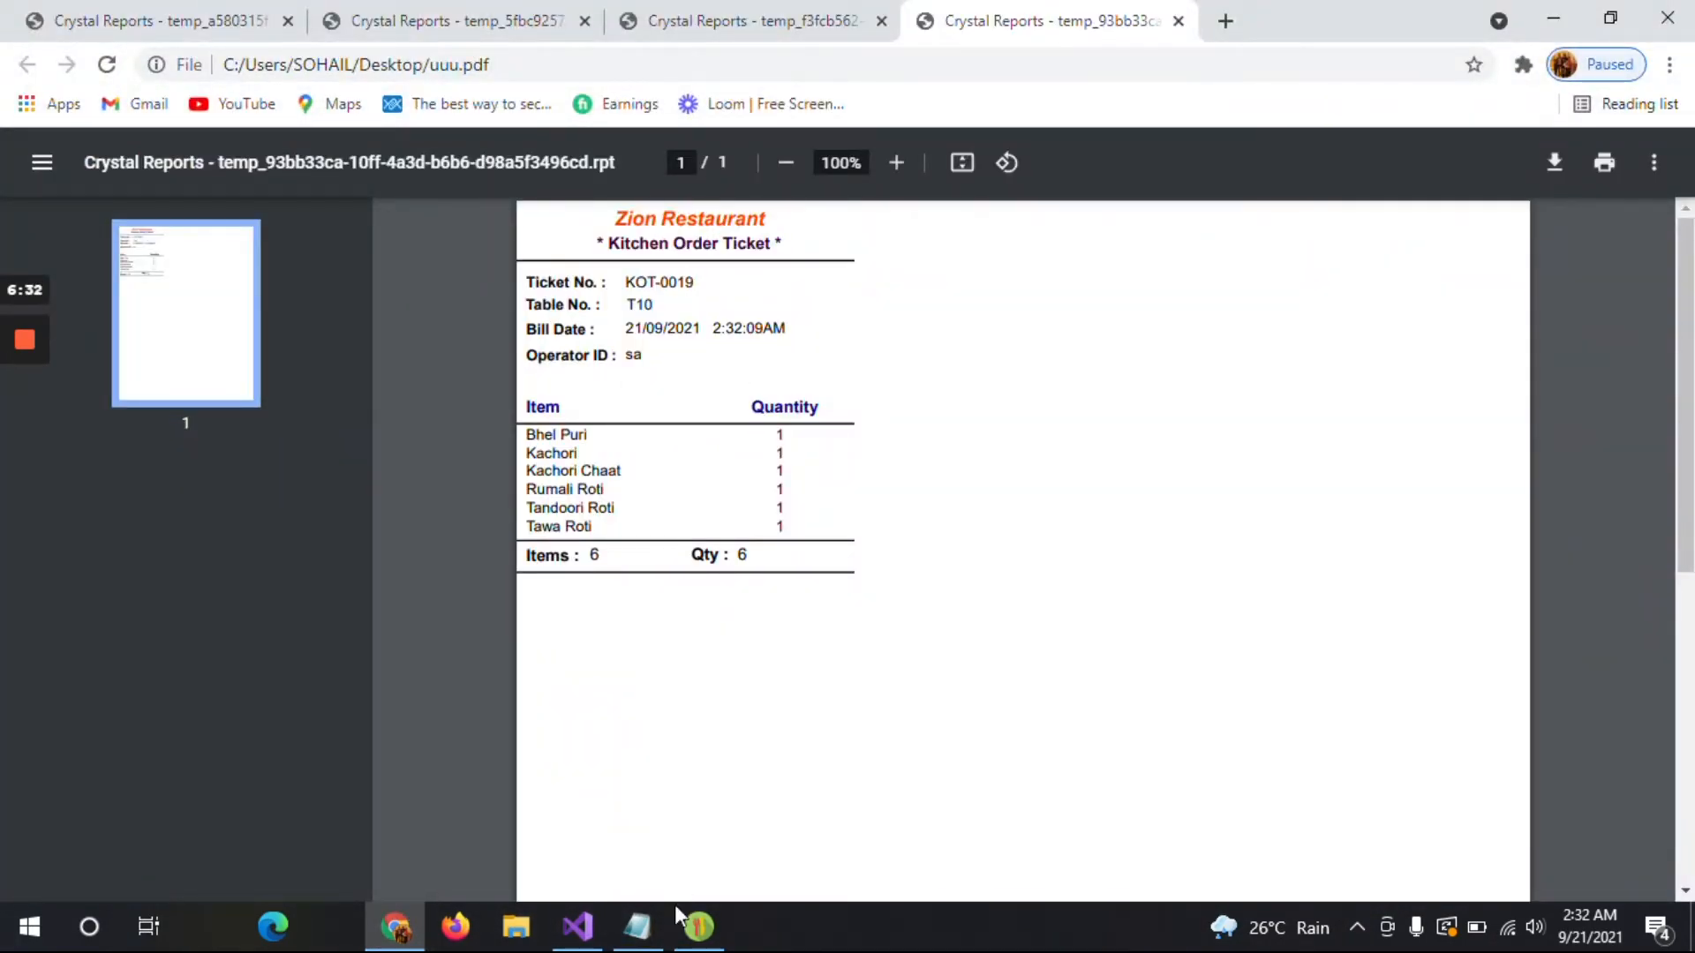
{"action": "left_click", "coordinate": [702, 934]}
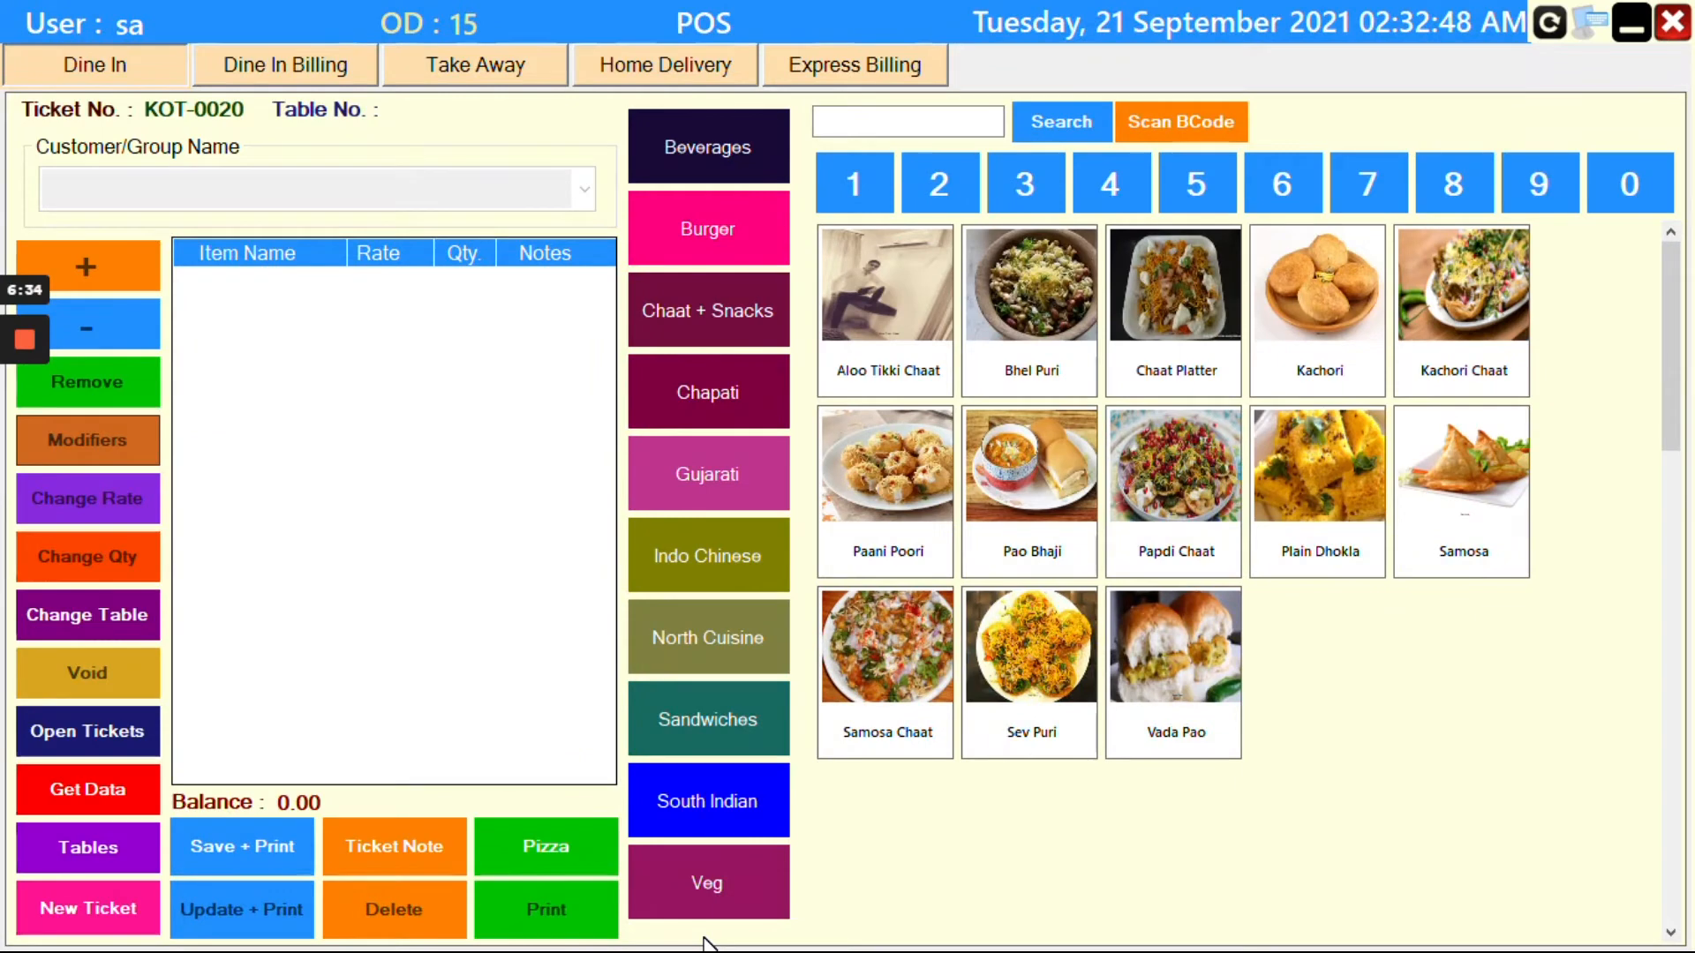
Load booked table T10's items in Dine In Billing for review, and close the POS without saving a bill.
{"action": "left_click", "coordinate": [251, 51]}
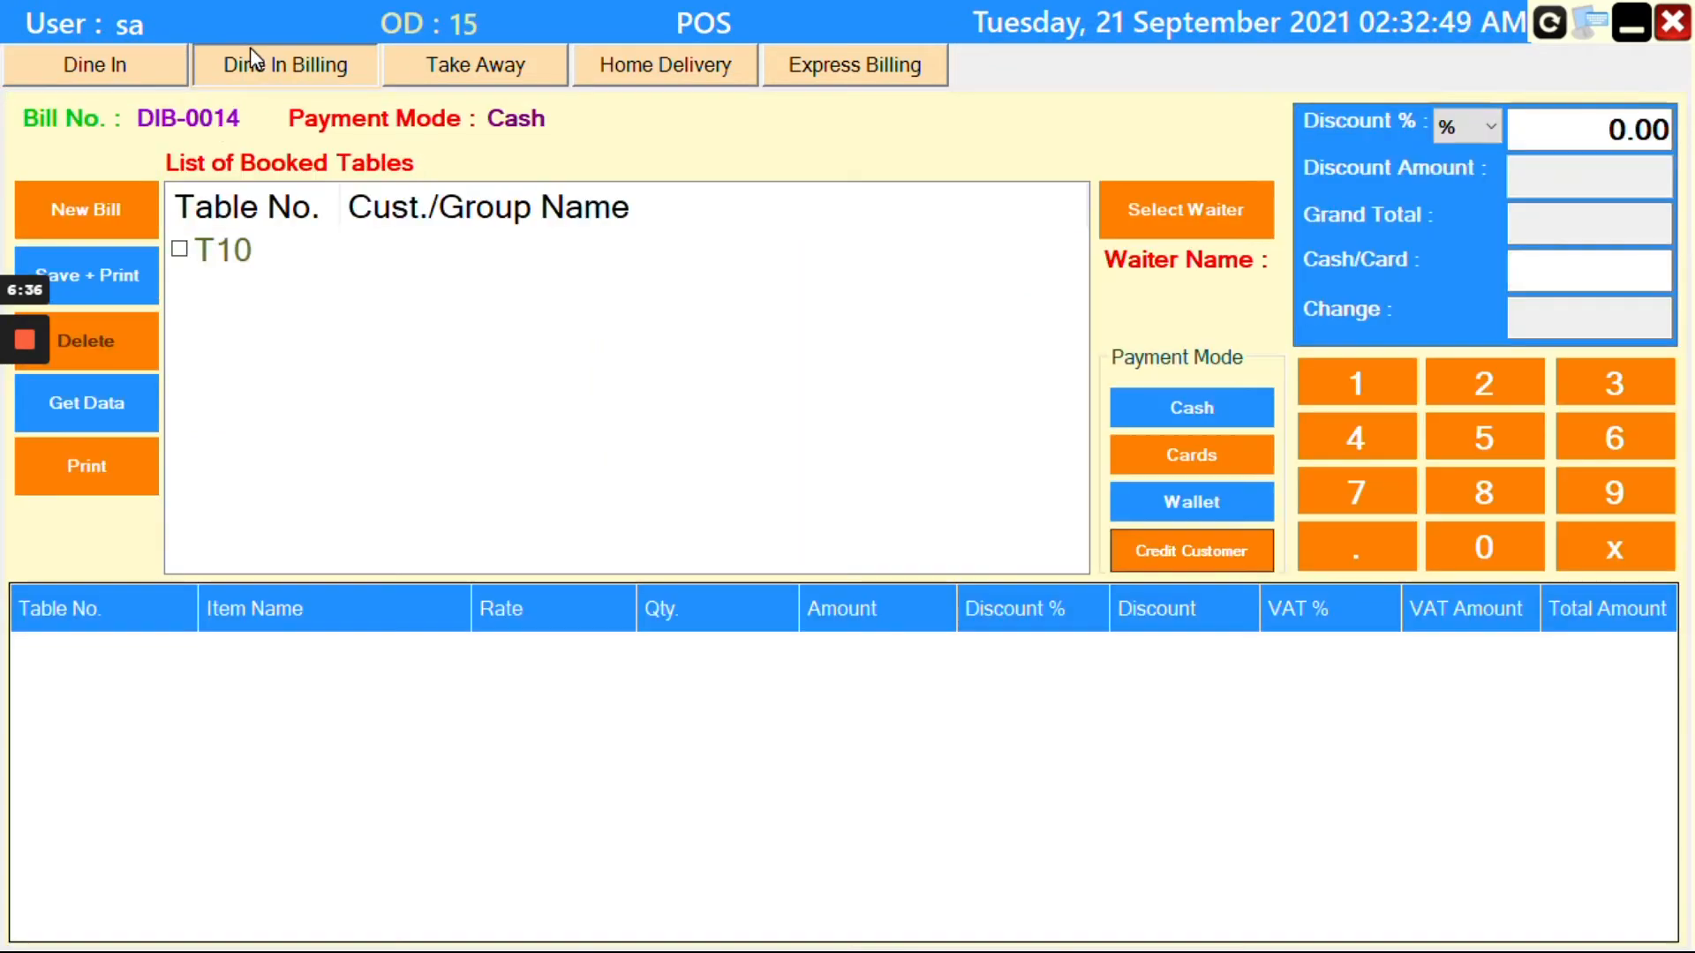
{"action": "left_click", "coordinate": [186, 257]}
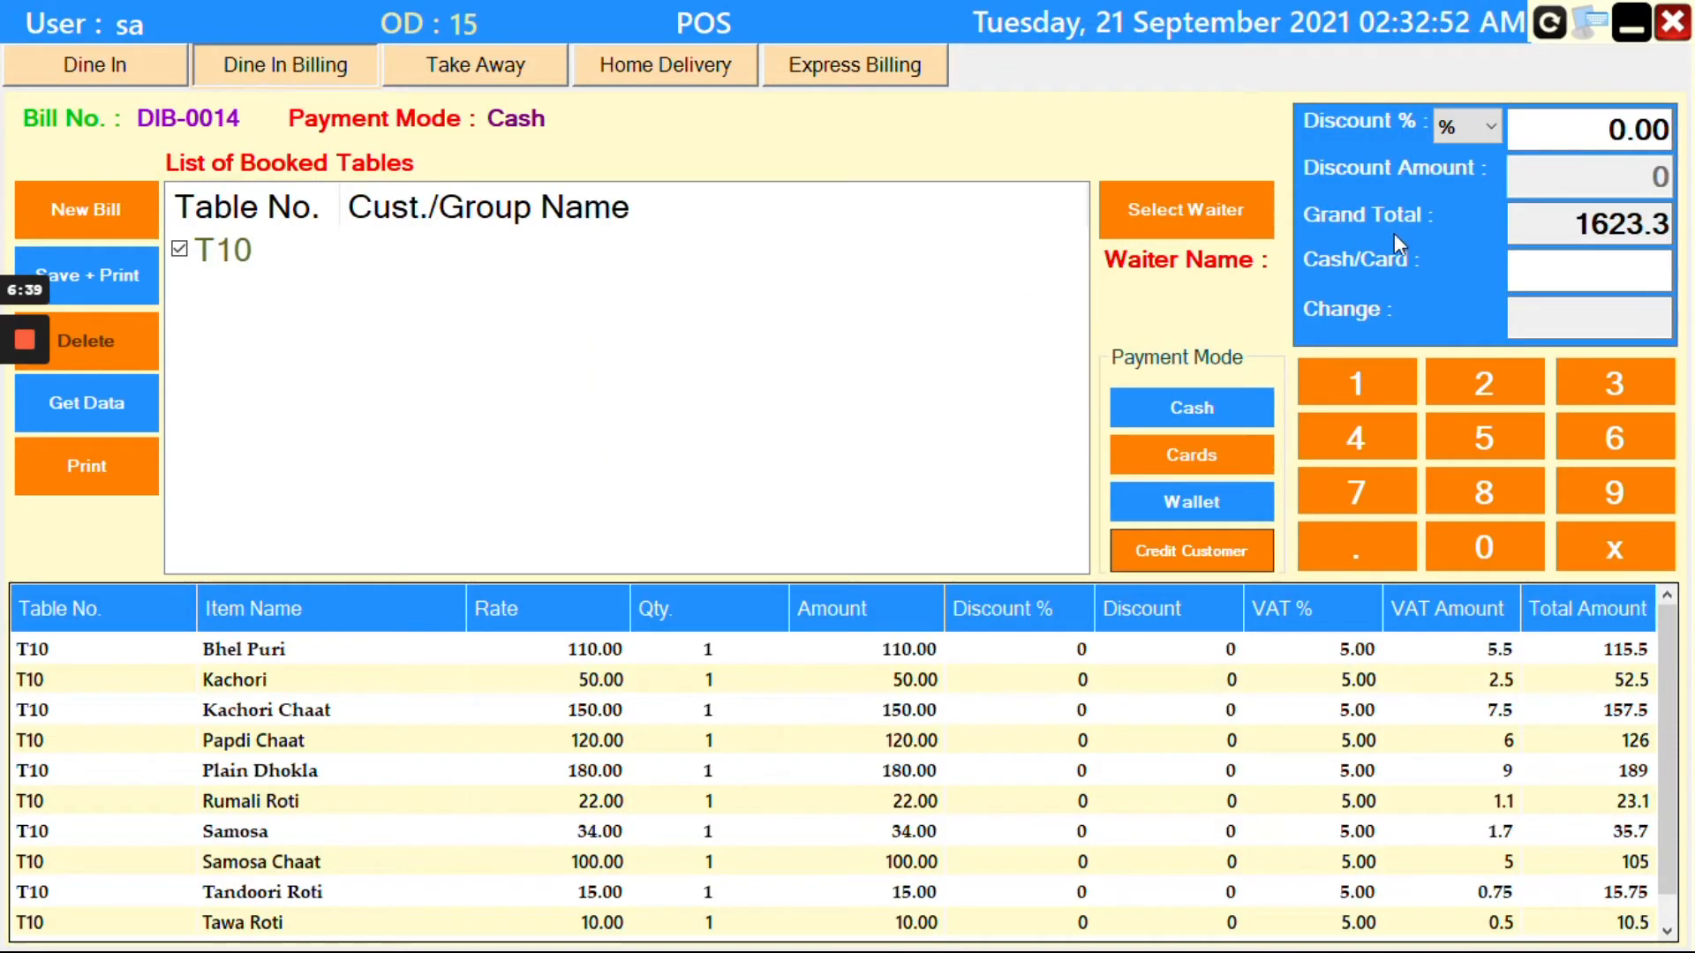
{"action": "left_click", "coordinate": [1671, 26]}
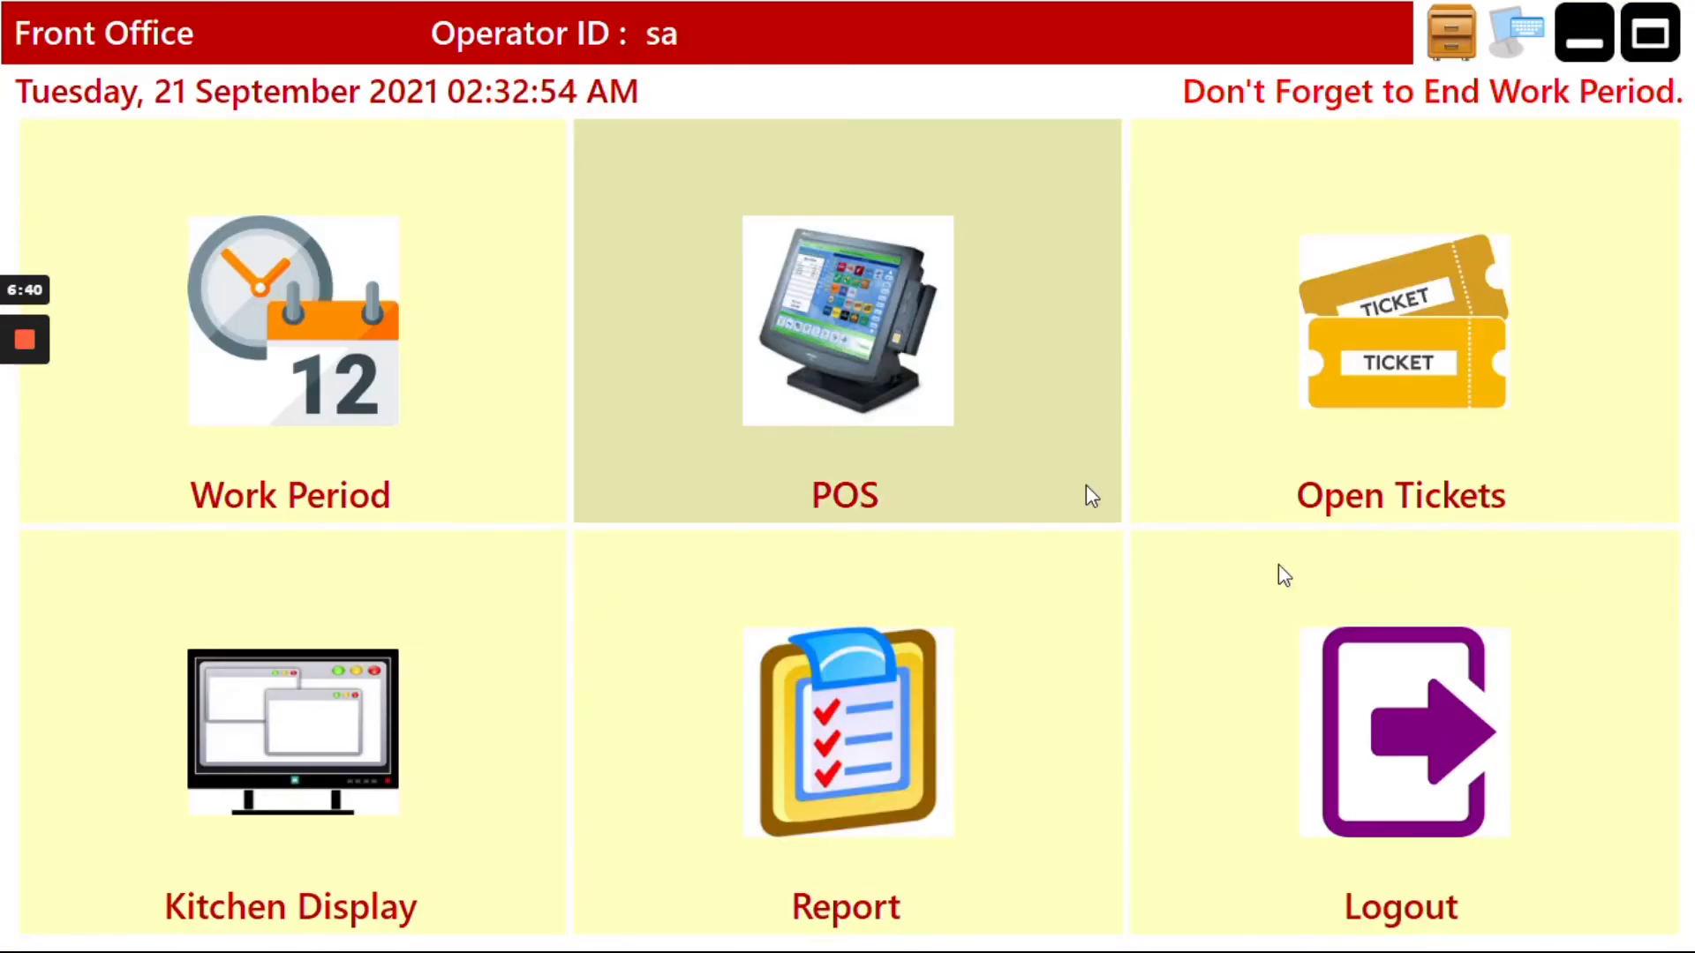
Check the Dine In, Take Away, Home Delivery and Express Billing orders on the Kitchen Display, and close it.
{"action": "left_click", "coordinate": [374, 706]}
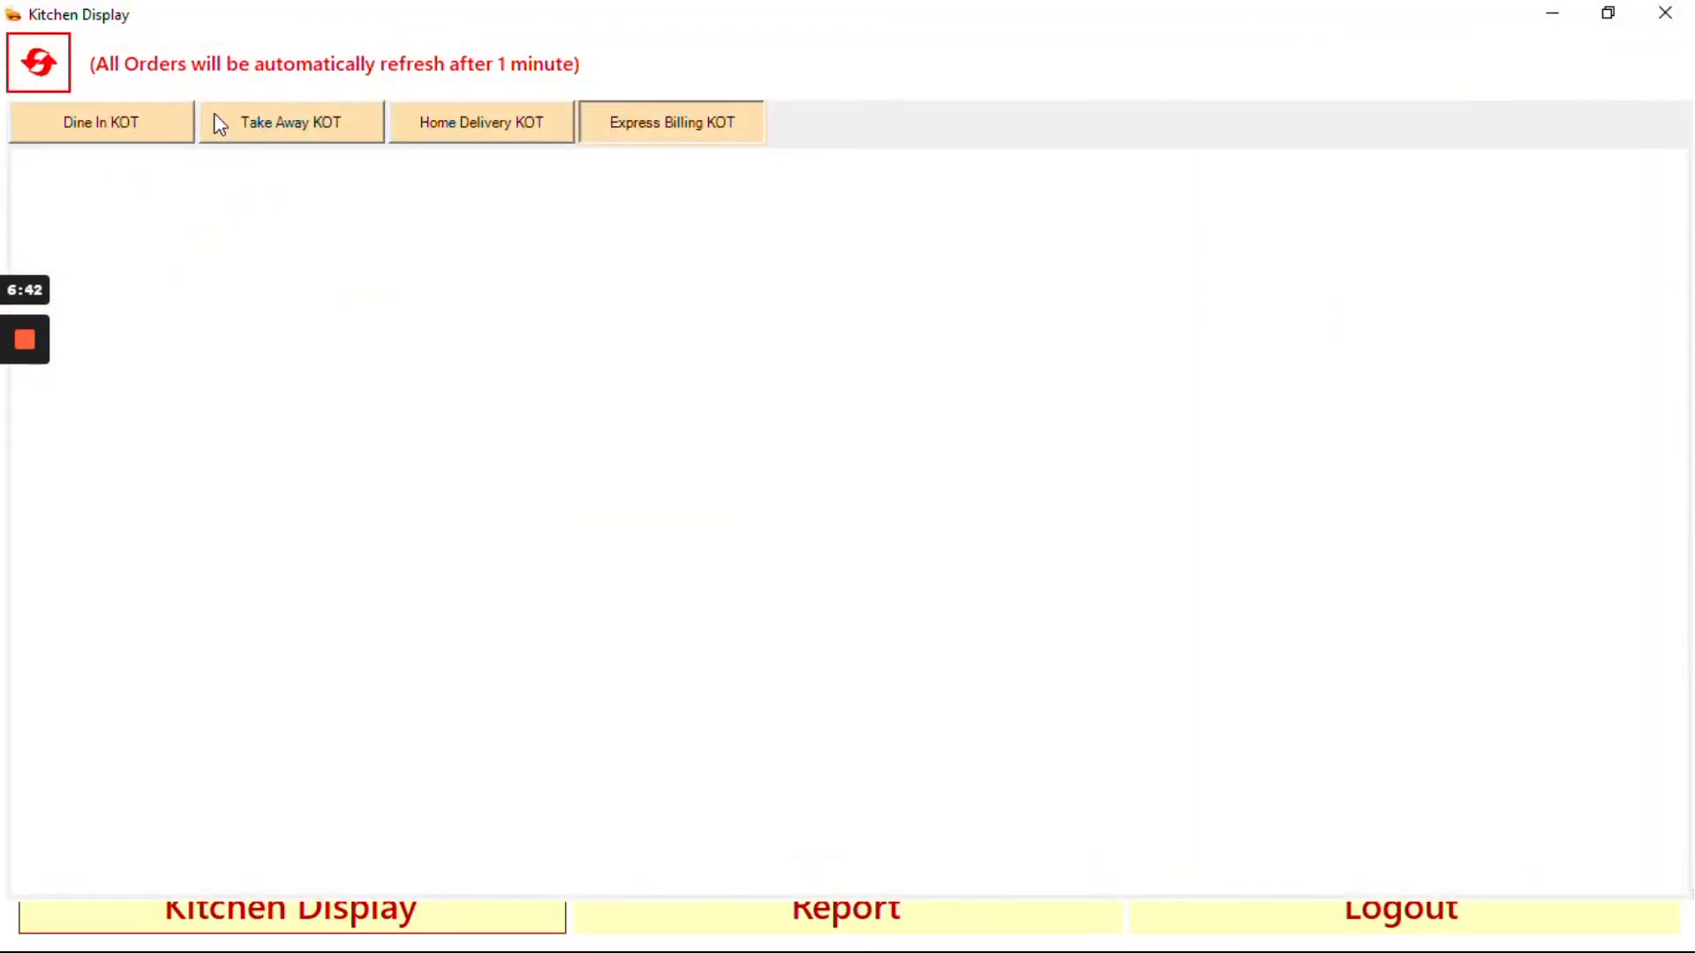
{"action": "left_click", "coordinate": [105, 124]}
{"action": "left_click", "coordinate": [318, 131]}
{"action": "left_click", "coordinate": [495, 133]}
{"action": "left_click", "coordinate": [711, 138]}
{"action": "left_click", "coordinate": [260, 120]}
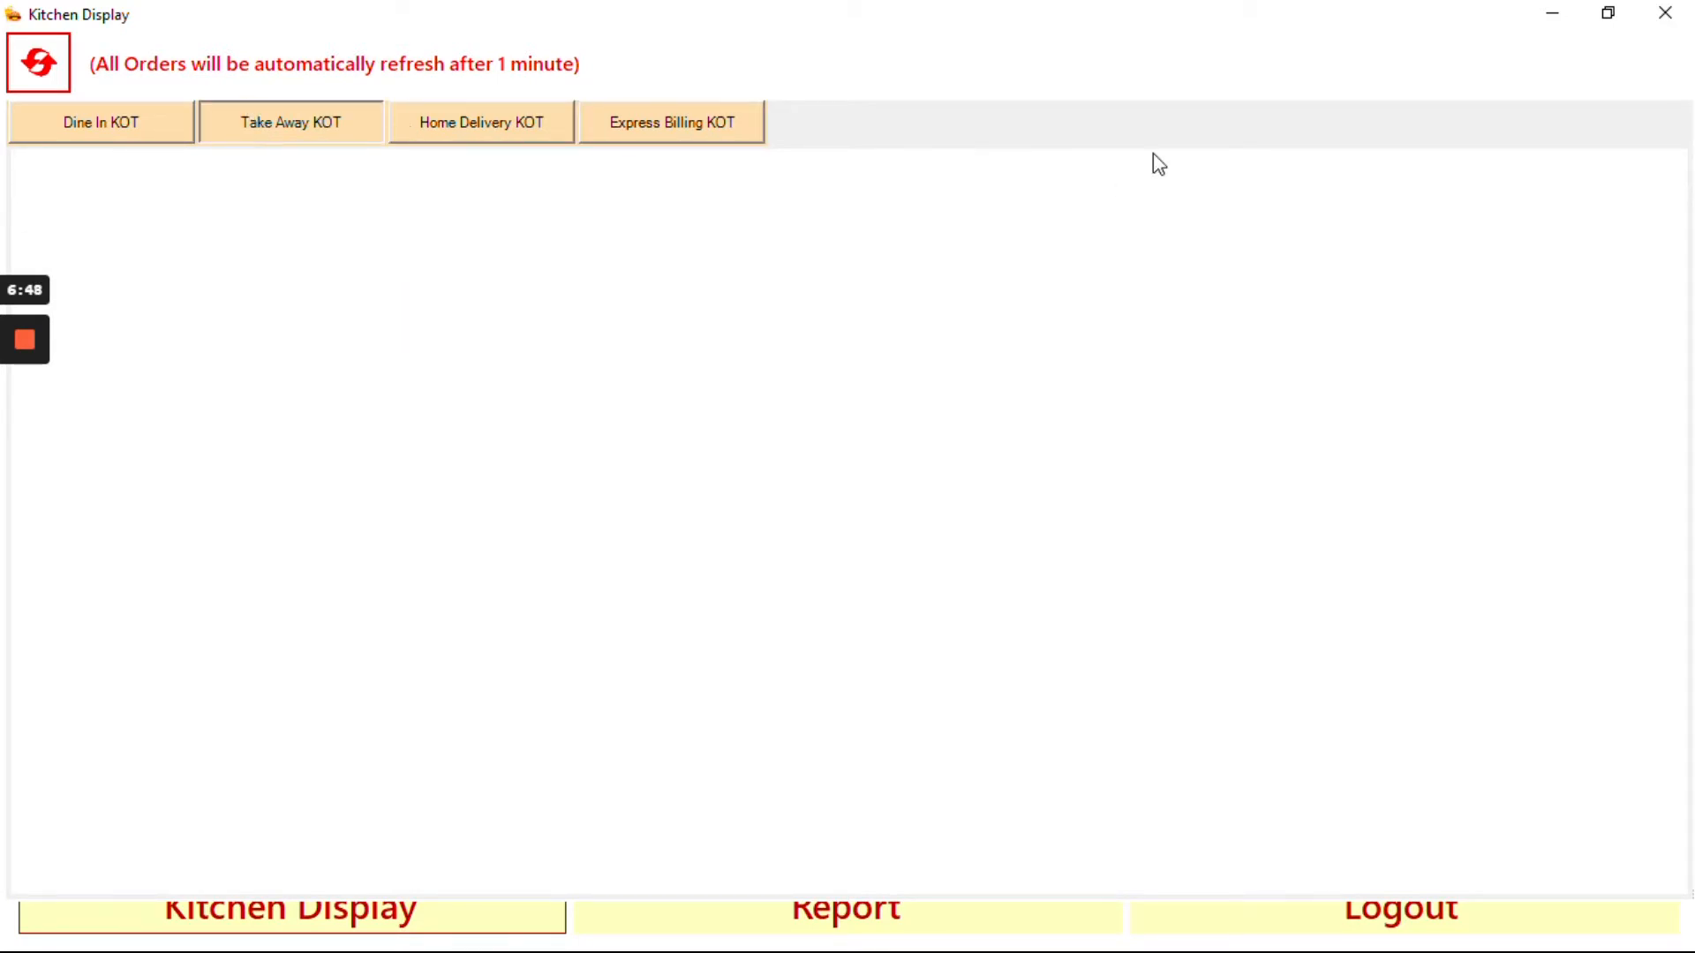
{"action": "left_click", "coordinate": [1666, 14]}
Reopen the POS and start a Take Away bill with Coca Cola, Lassi, Mineral Water and Pepsi 1.5 Litre.
{"action": "left_click", "coordinate": [887, 336]}
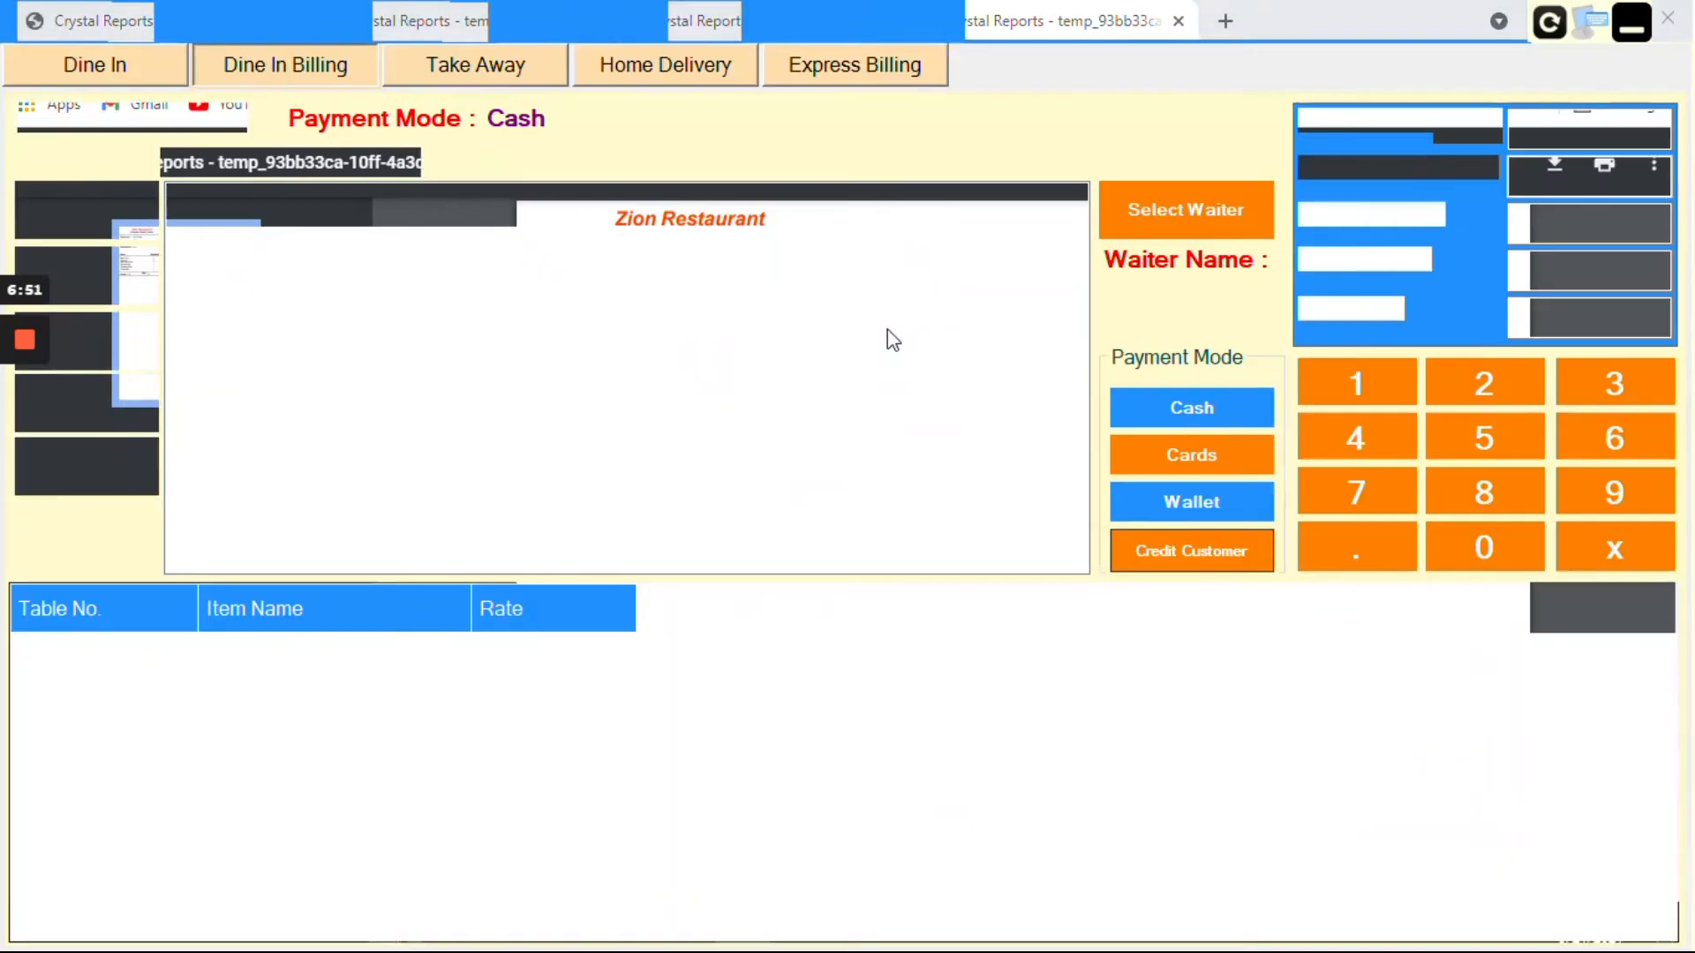
{"action": "left_click", "coordinate": [446, 78]}
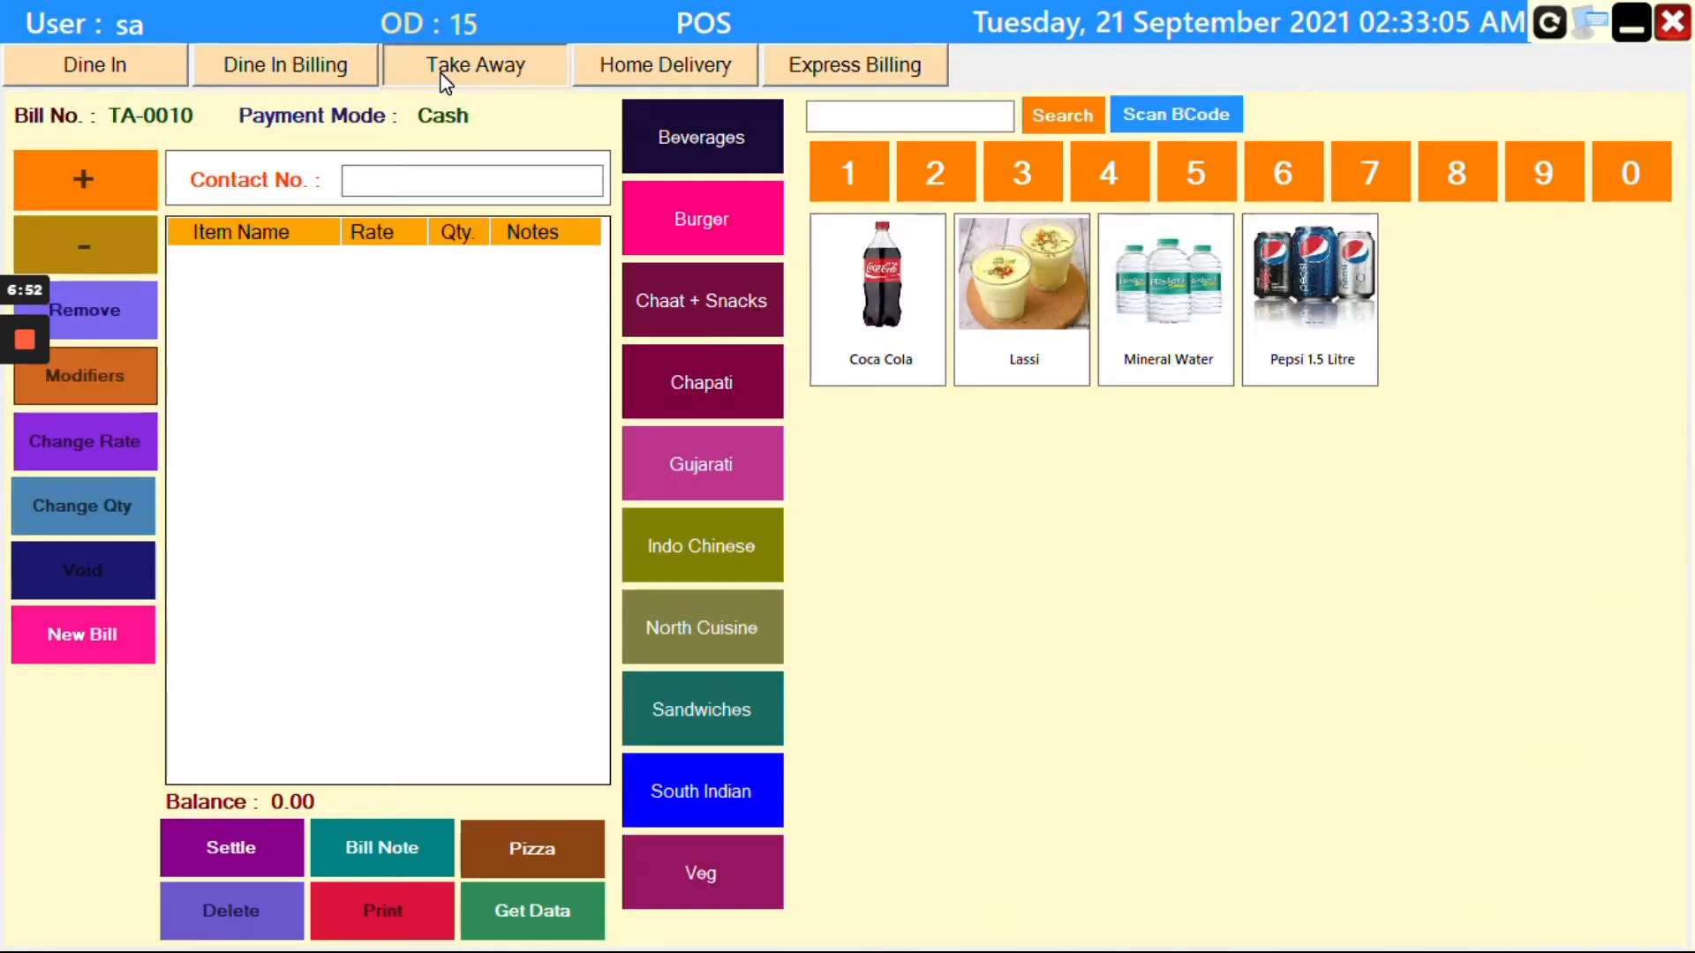
{"action": "left_click", "coordinate": [887, 300]}
{"action": "left_click", "coordinate": [1024, 291]}
{"action": "left_click", "coordinate": [1167, 292]}
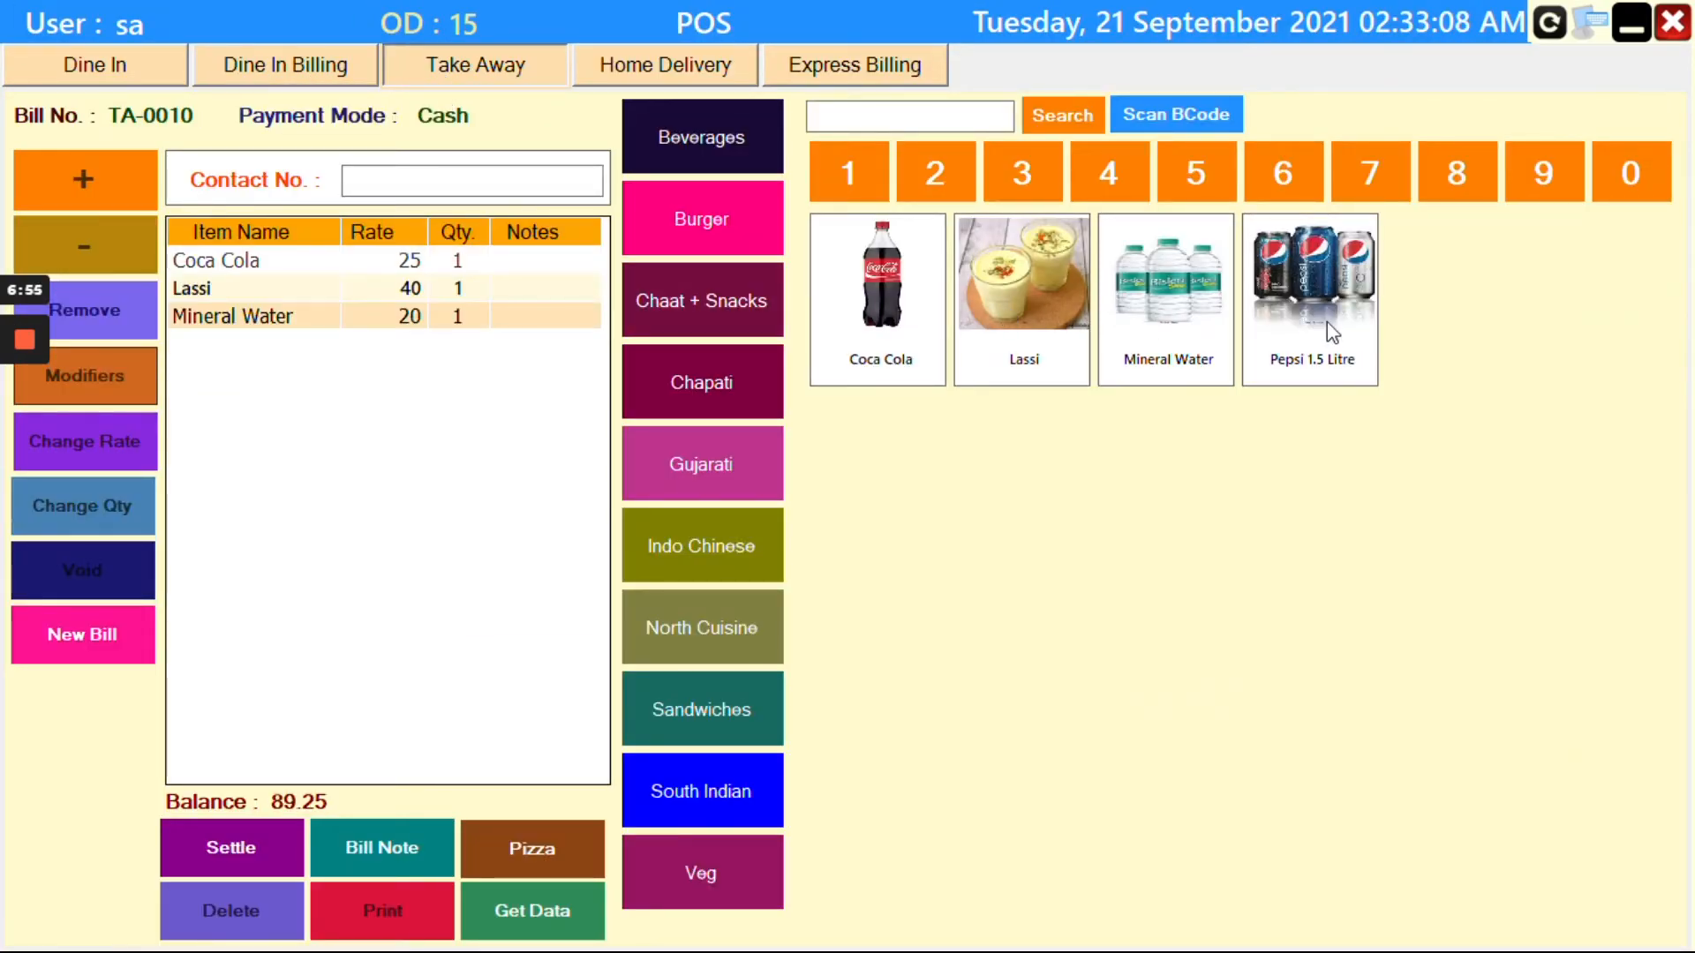
{"action": "left_click", "coordinate": [1311, 291]}
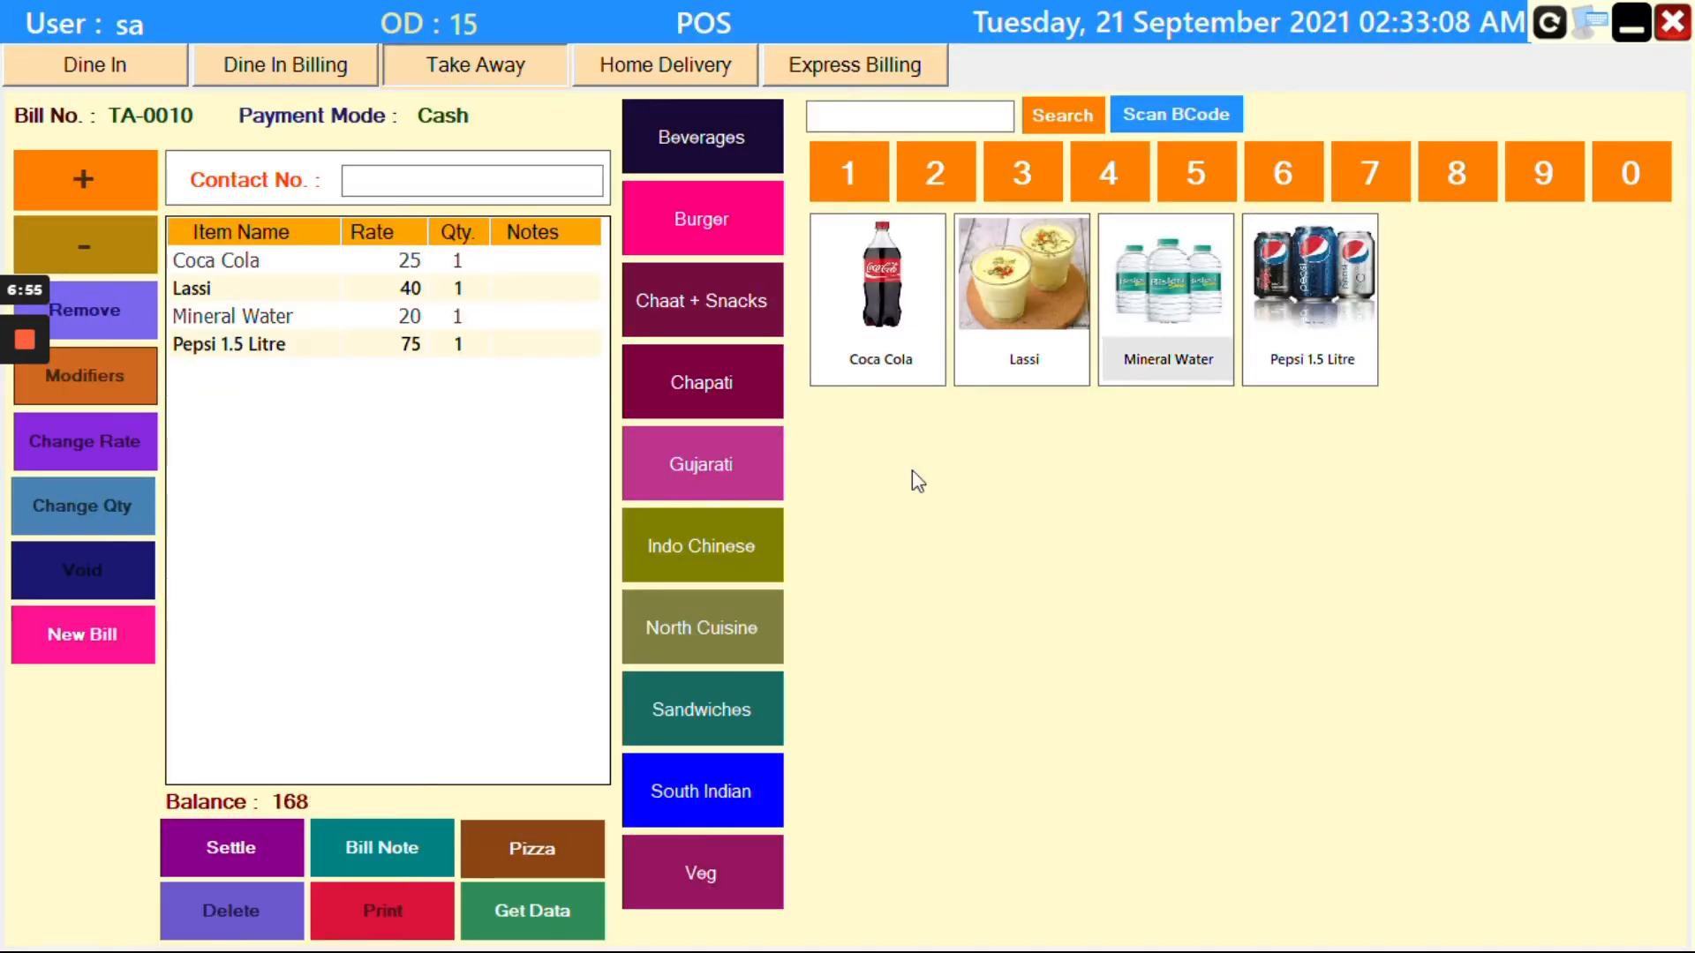
Settle the Take Away bill with 2999 in cash, save it, and decline printing the bill.
{"action": "left_click", "coordinate": [247, 842]}
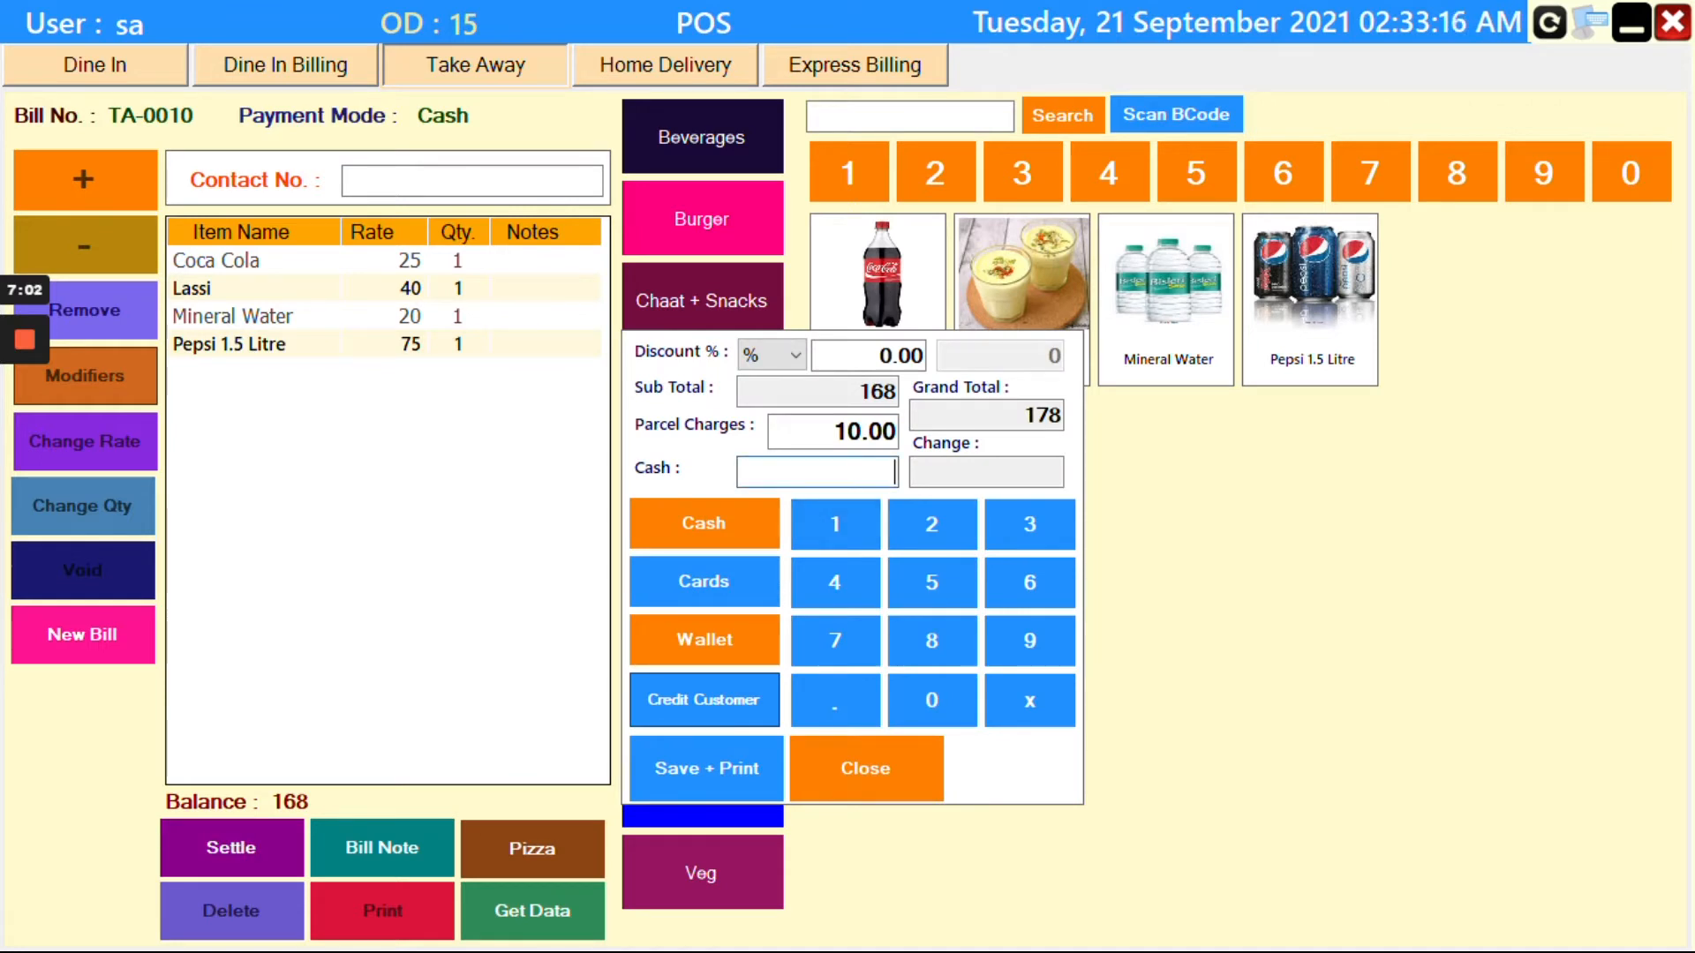
{"action": "type", "text": "2999"}
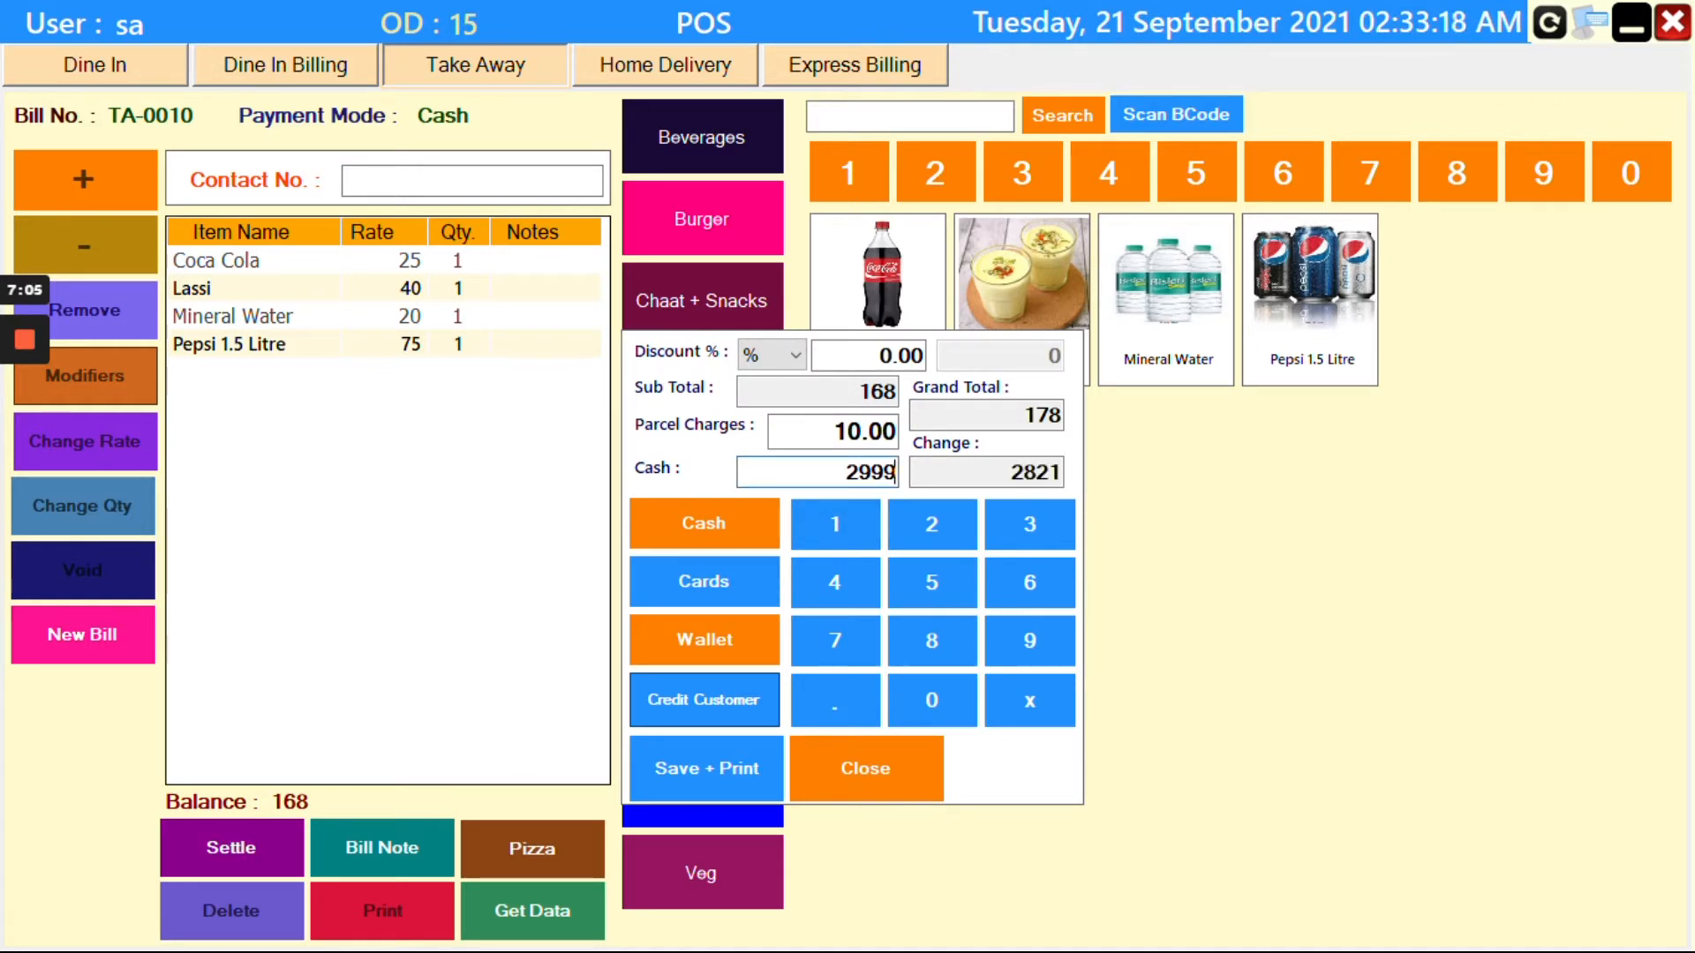
{"action": "left_click", "coordinate": [697, 764]}
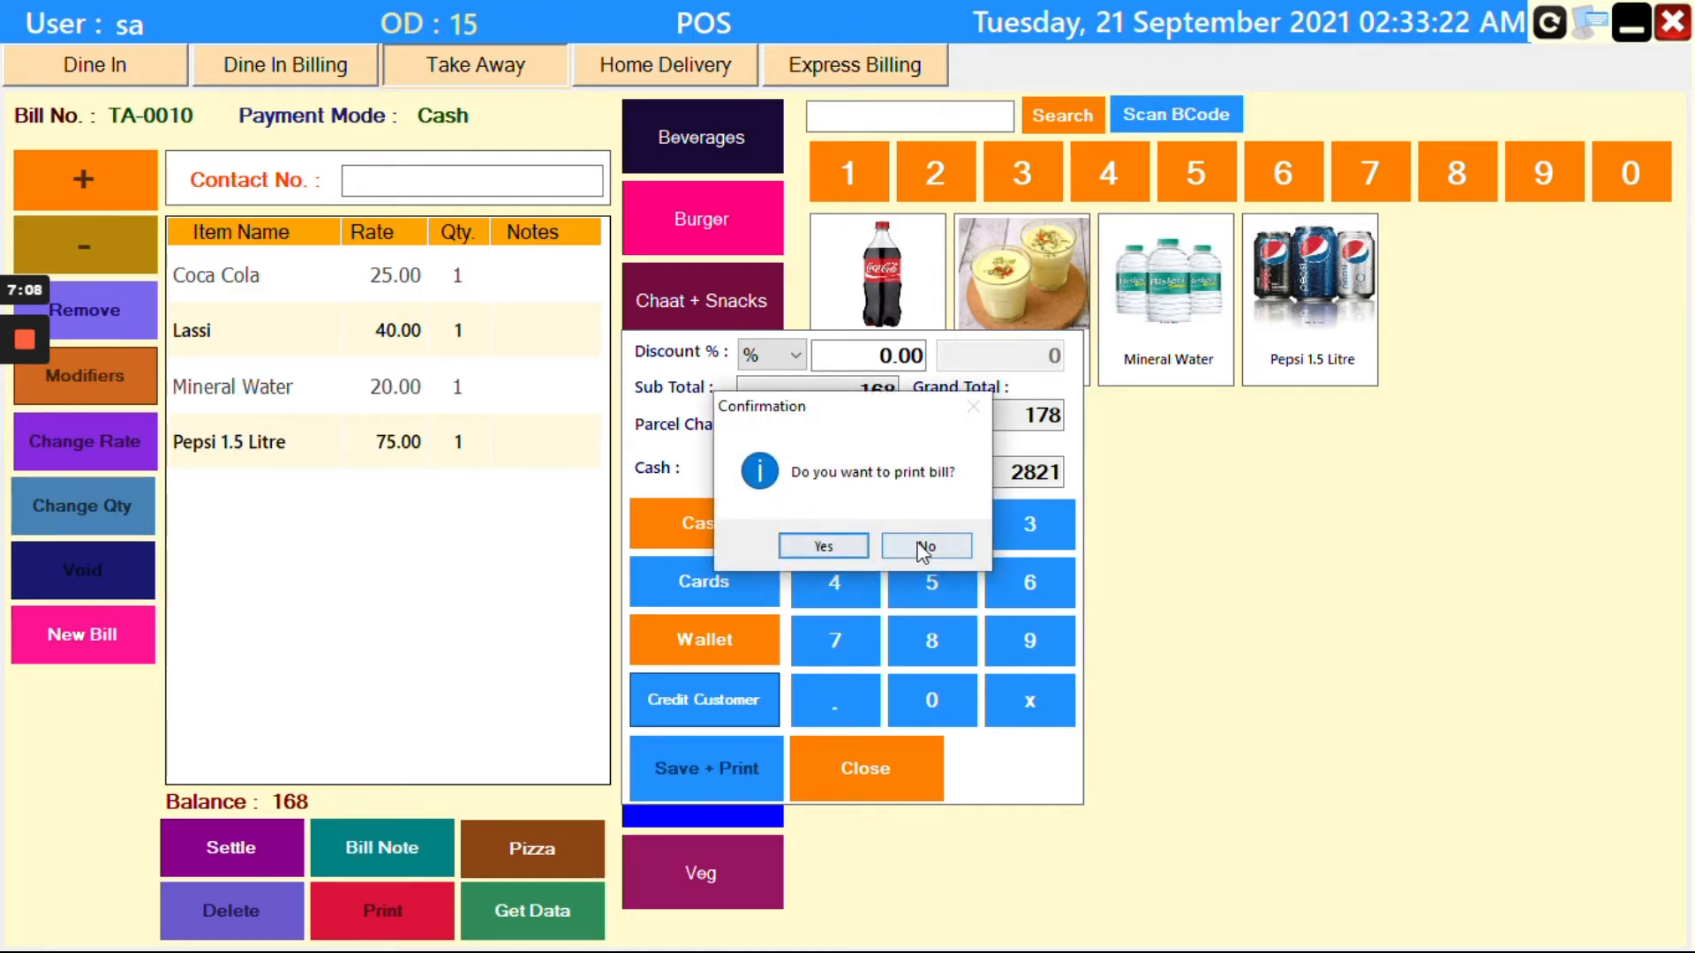
{"action": "left_click", "coordinate": [925, 546]}
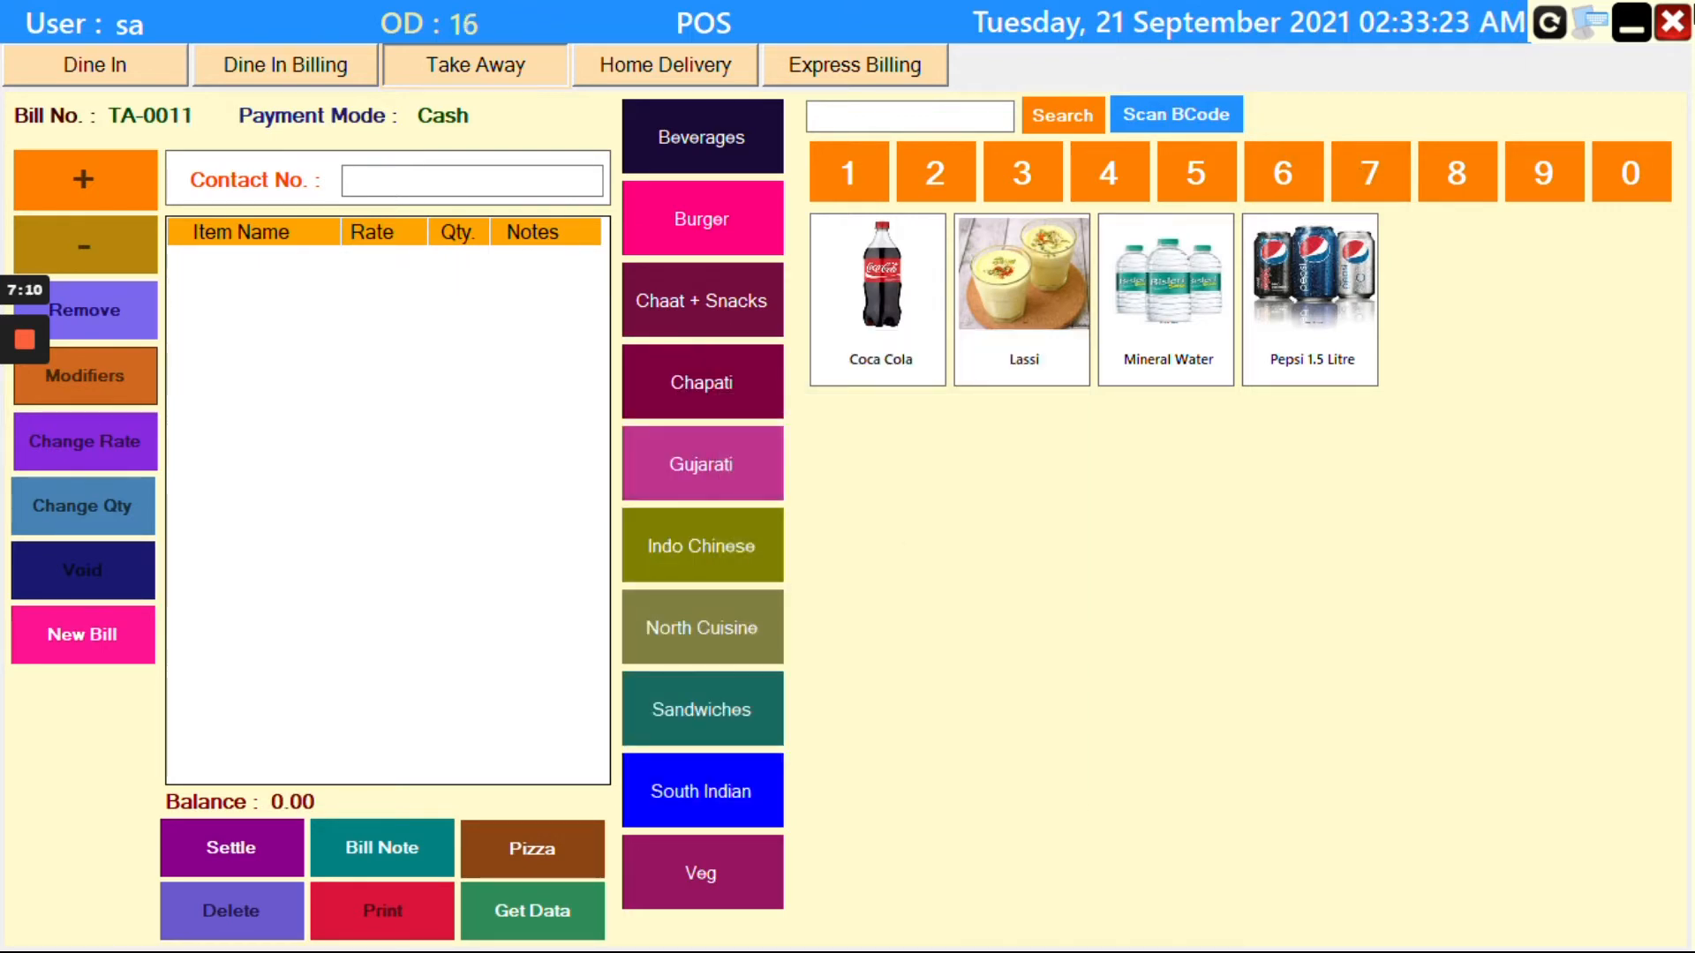
Close the POS and review the pending Take Away, Home Delivery and Dine In orders on the Kitchen Display.
{"action": "left_click", "coordinate": [1672, 22]}
{"action": "left_click", "coordinate": [336, 688]}
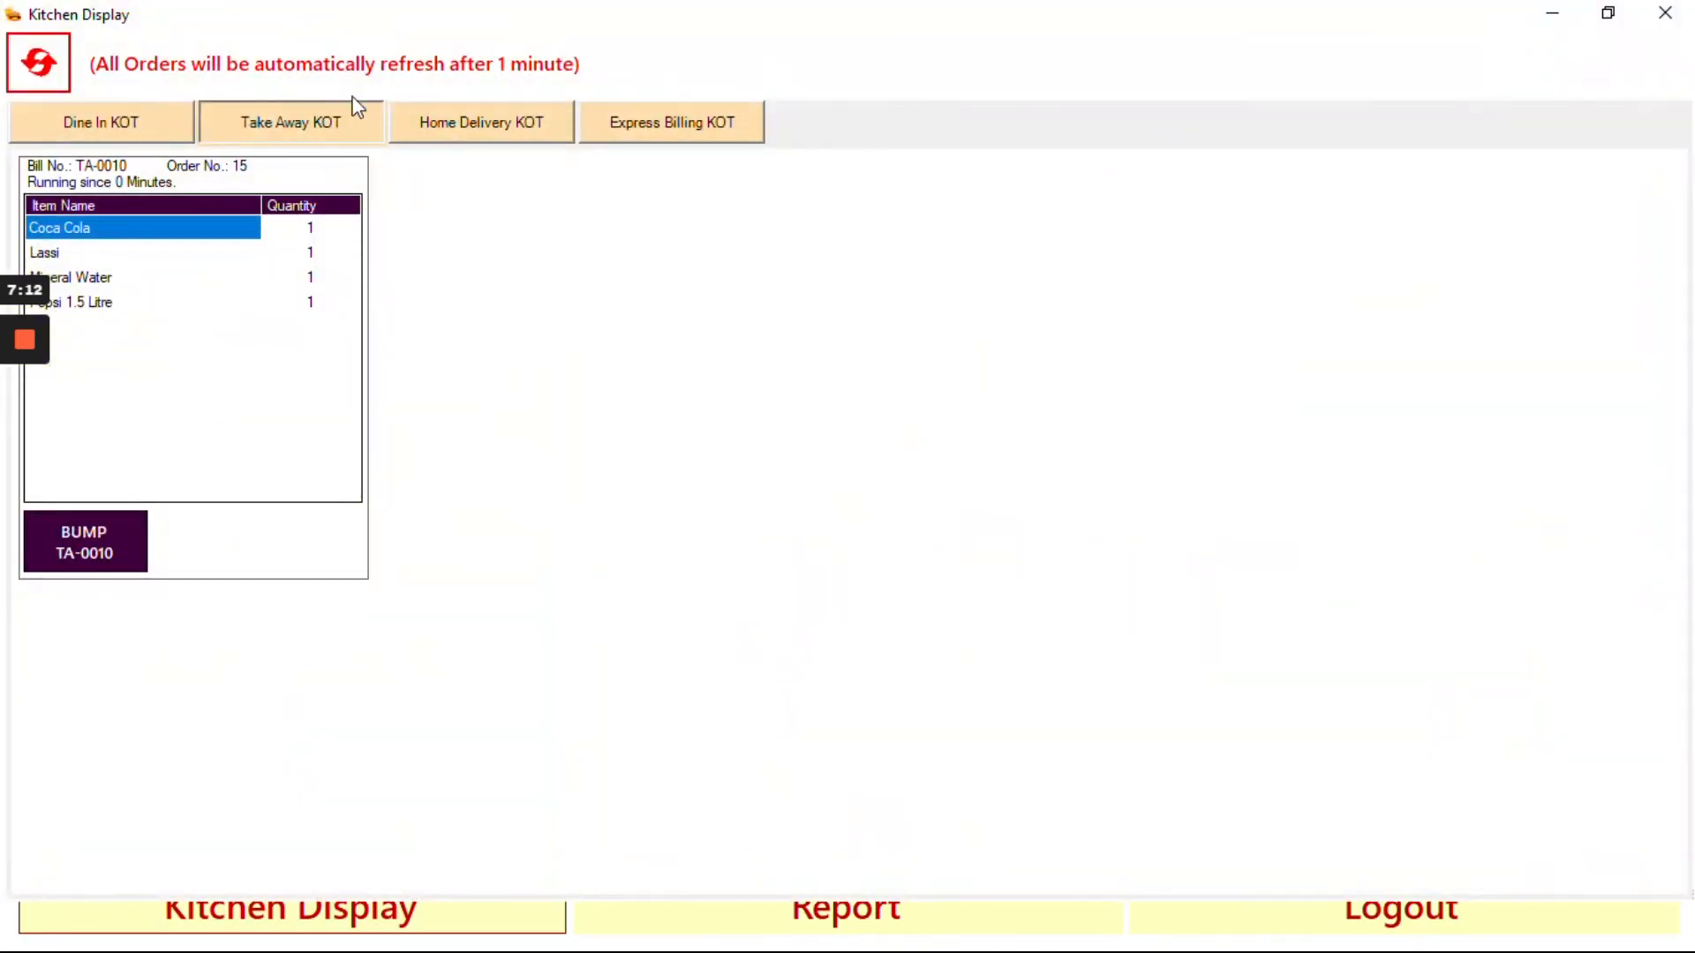
{"action": "left_click", "coordinate": [527, 117]}
{"action": "left_click", "coordinate": [125, 127]}
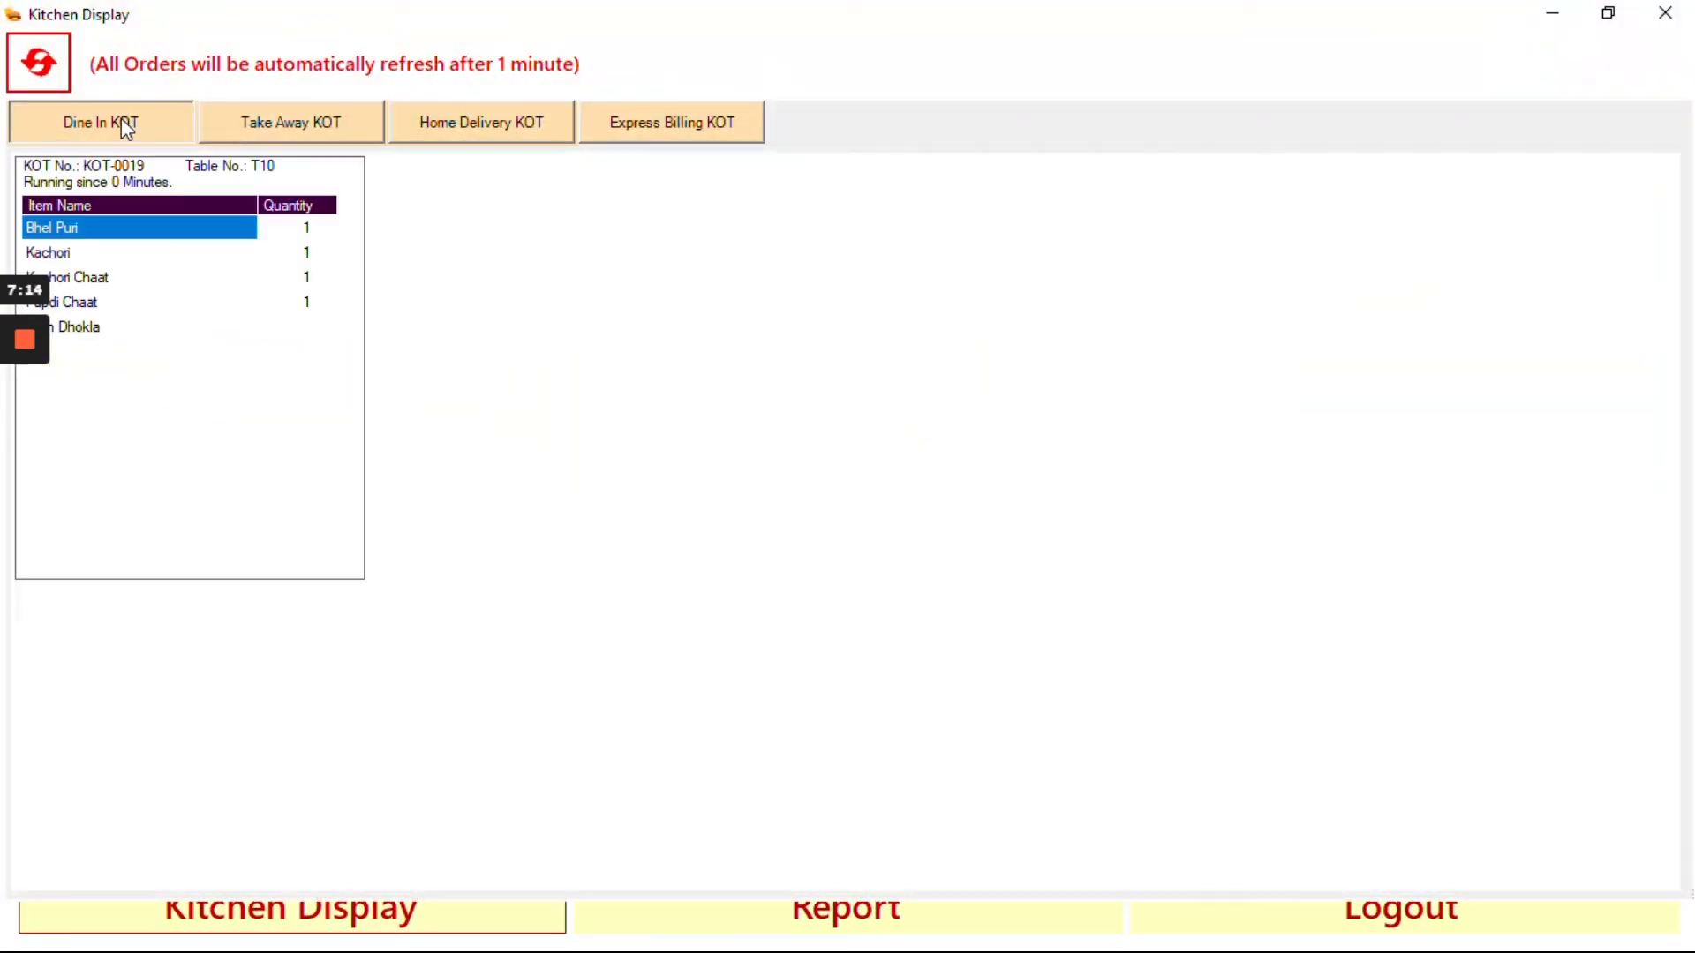
{"action": "left_click", "coordinate": [241, 133]}
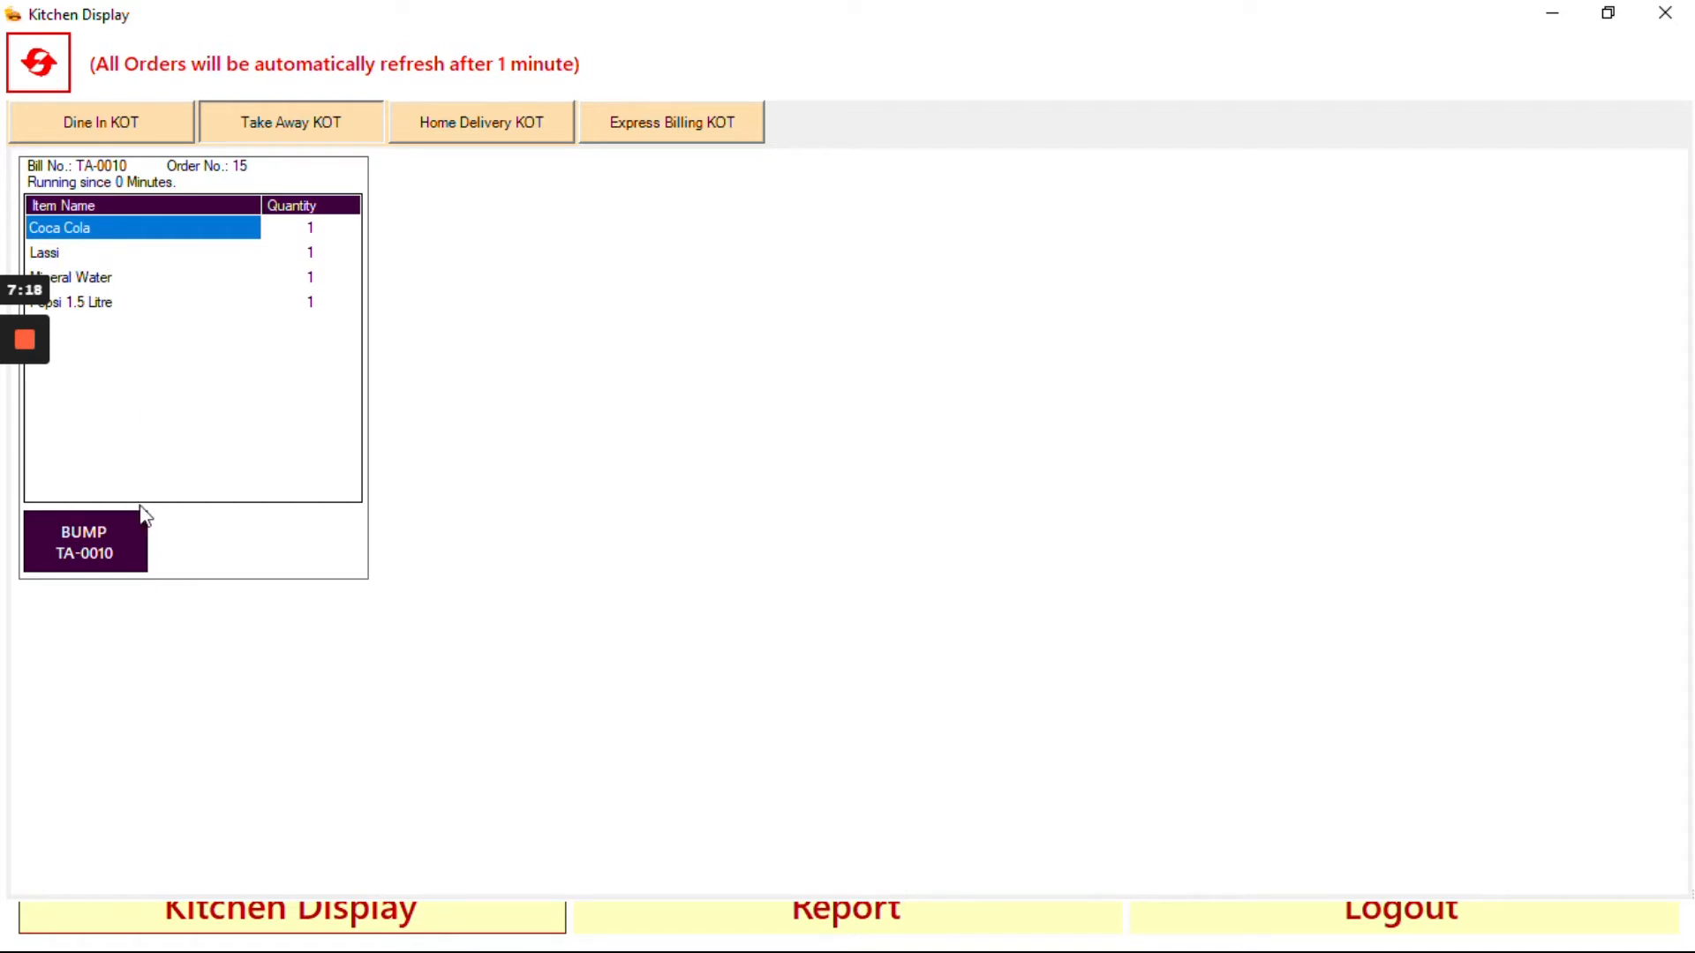
Bump the take-away order and table T10's dine-in ticket off the Kitchen Display, and return to the POS.
{"action": "left_click", "coordinate": [99, 543]}
{"action": "left_click", "coordinate": [143, 134]}
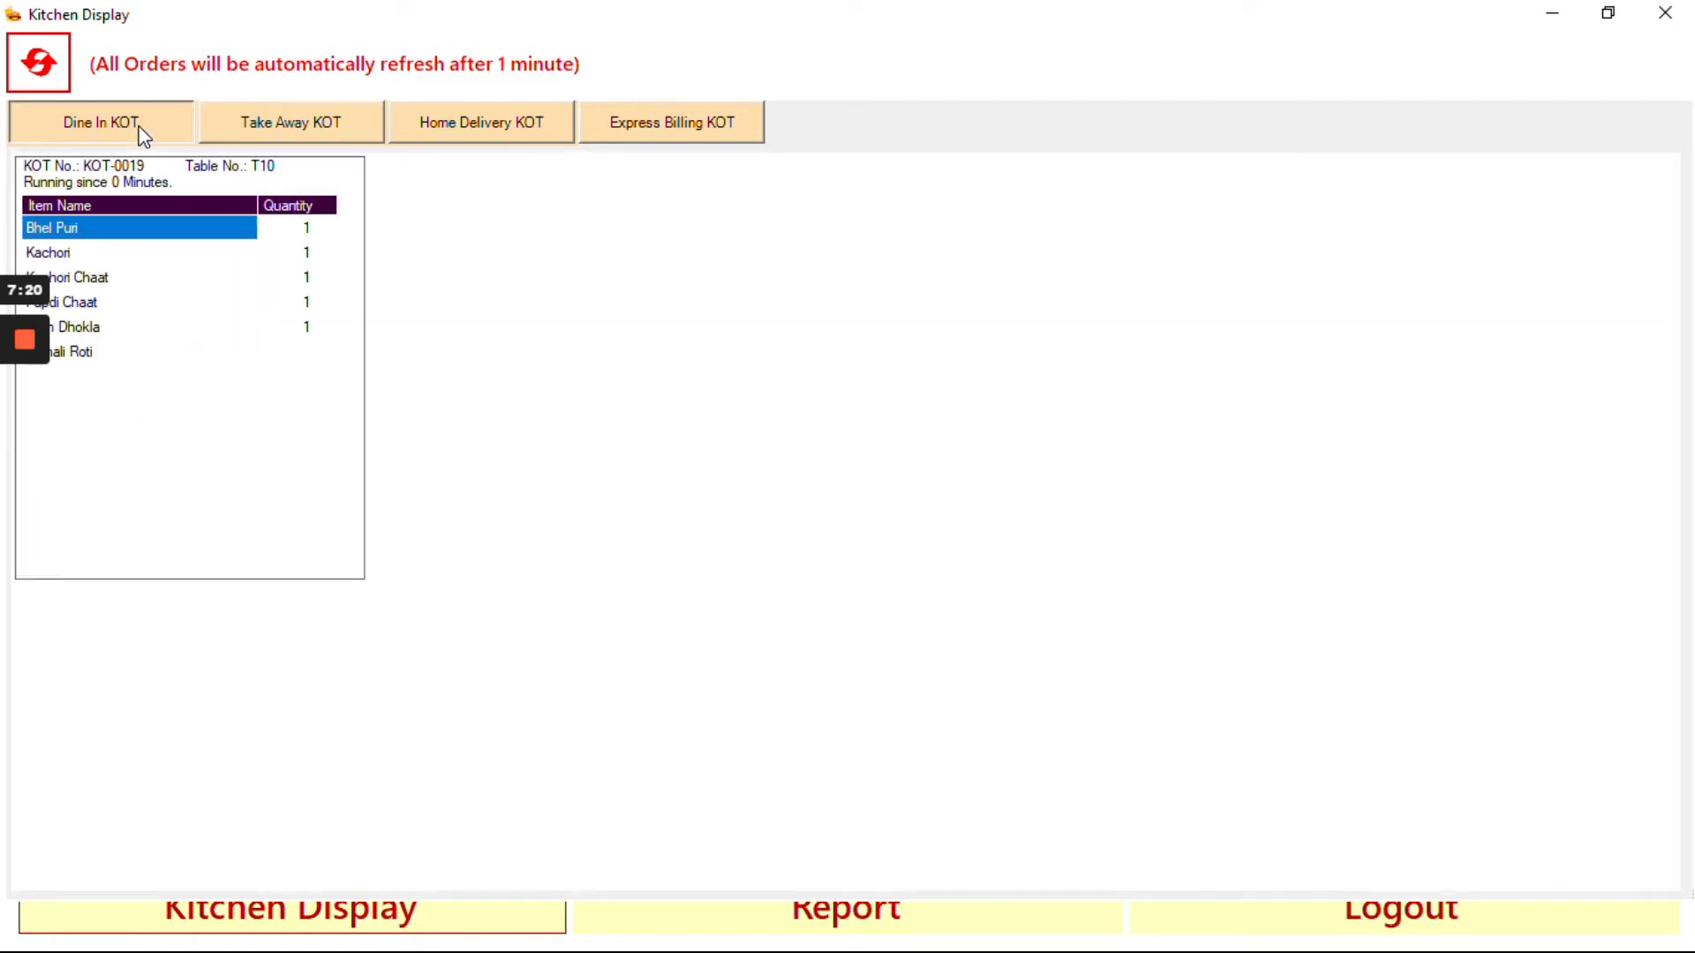
{"action": "left_click", "coordinate": [101, 565]}
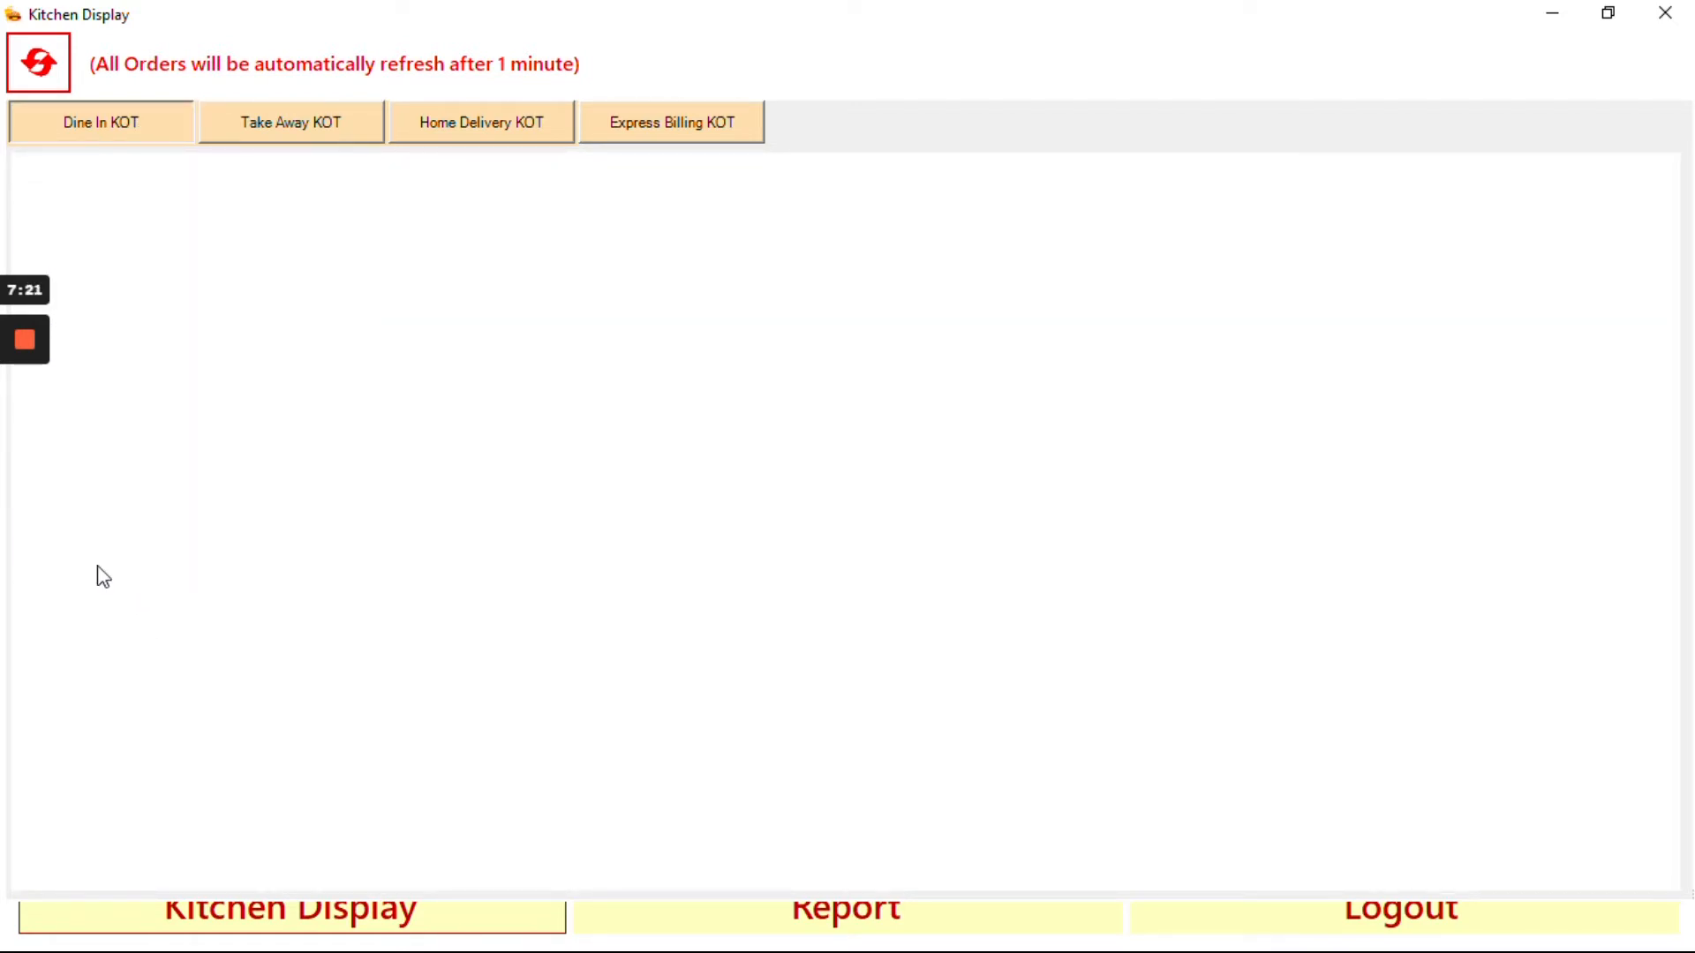
{"action": "left_click", "coordinate": [1666, 15]}
{"action": "key", "text": "alt+Tab"}
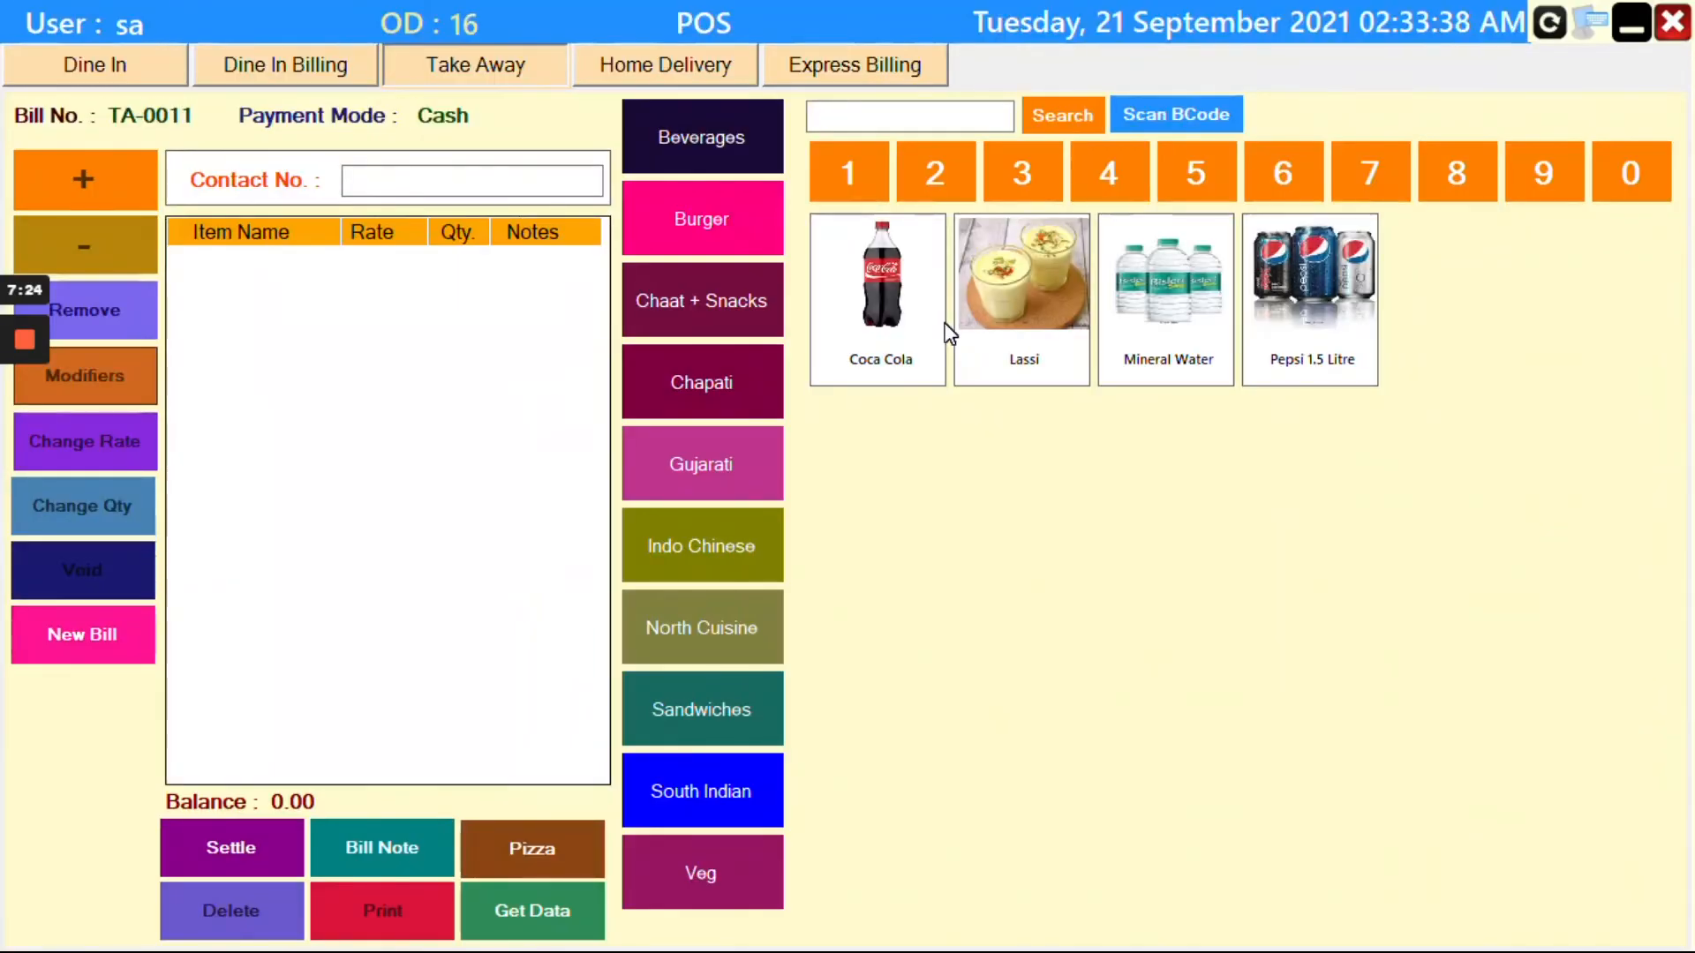
Close the POS and view the ordered items of table T10's open ticket, then return to the Front Office.
{"action": "left_click", "coordinate": [1673, 22]}
{"action": "left_click", "coordinate": [1375, 369]}
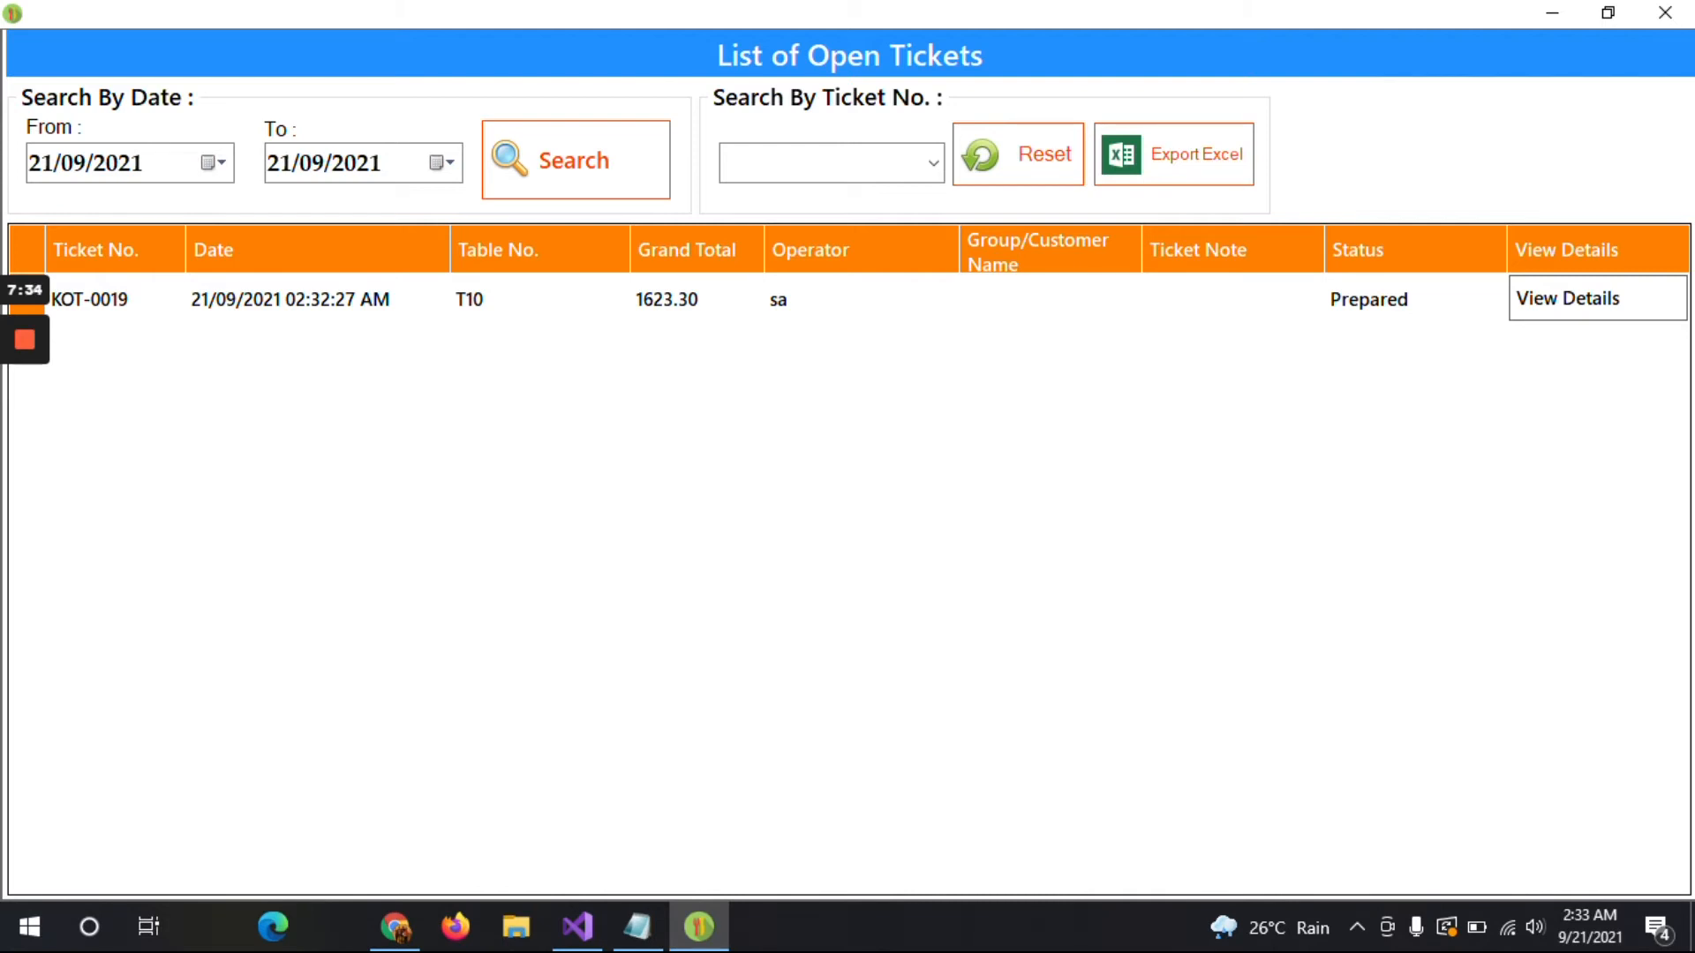
{"action": "left_click", "coordinate": [1596, 298]}
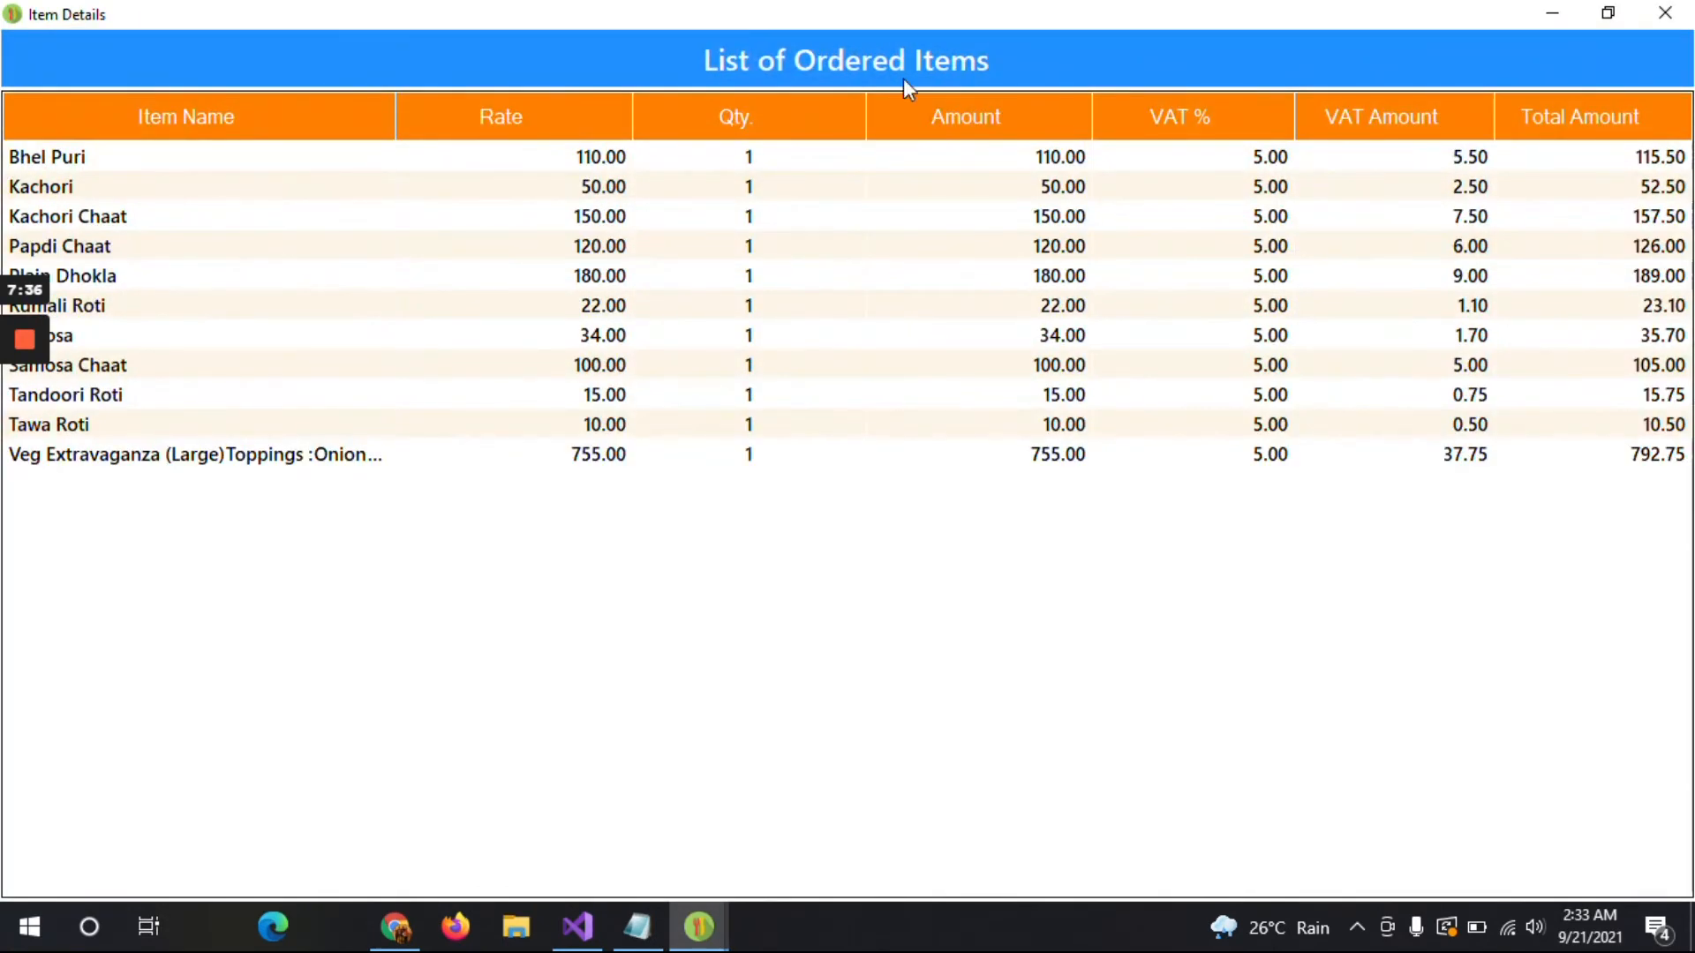
{"action": "left_click", "coordinate": [1685, 11]}
{"action": "left_click", "coordinate": [1685, 11]}
Cancel the logout request and look at the Front Office report choices.
{"action": "left_click", "coordinate": [1352, 602]}
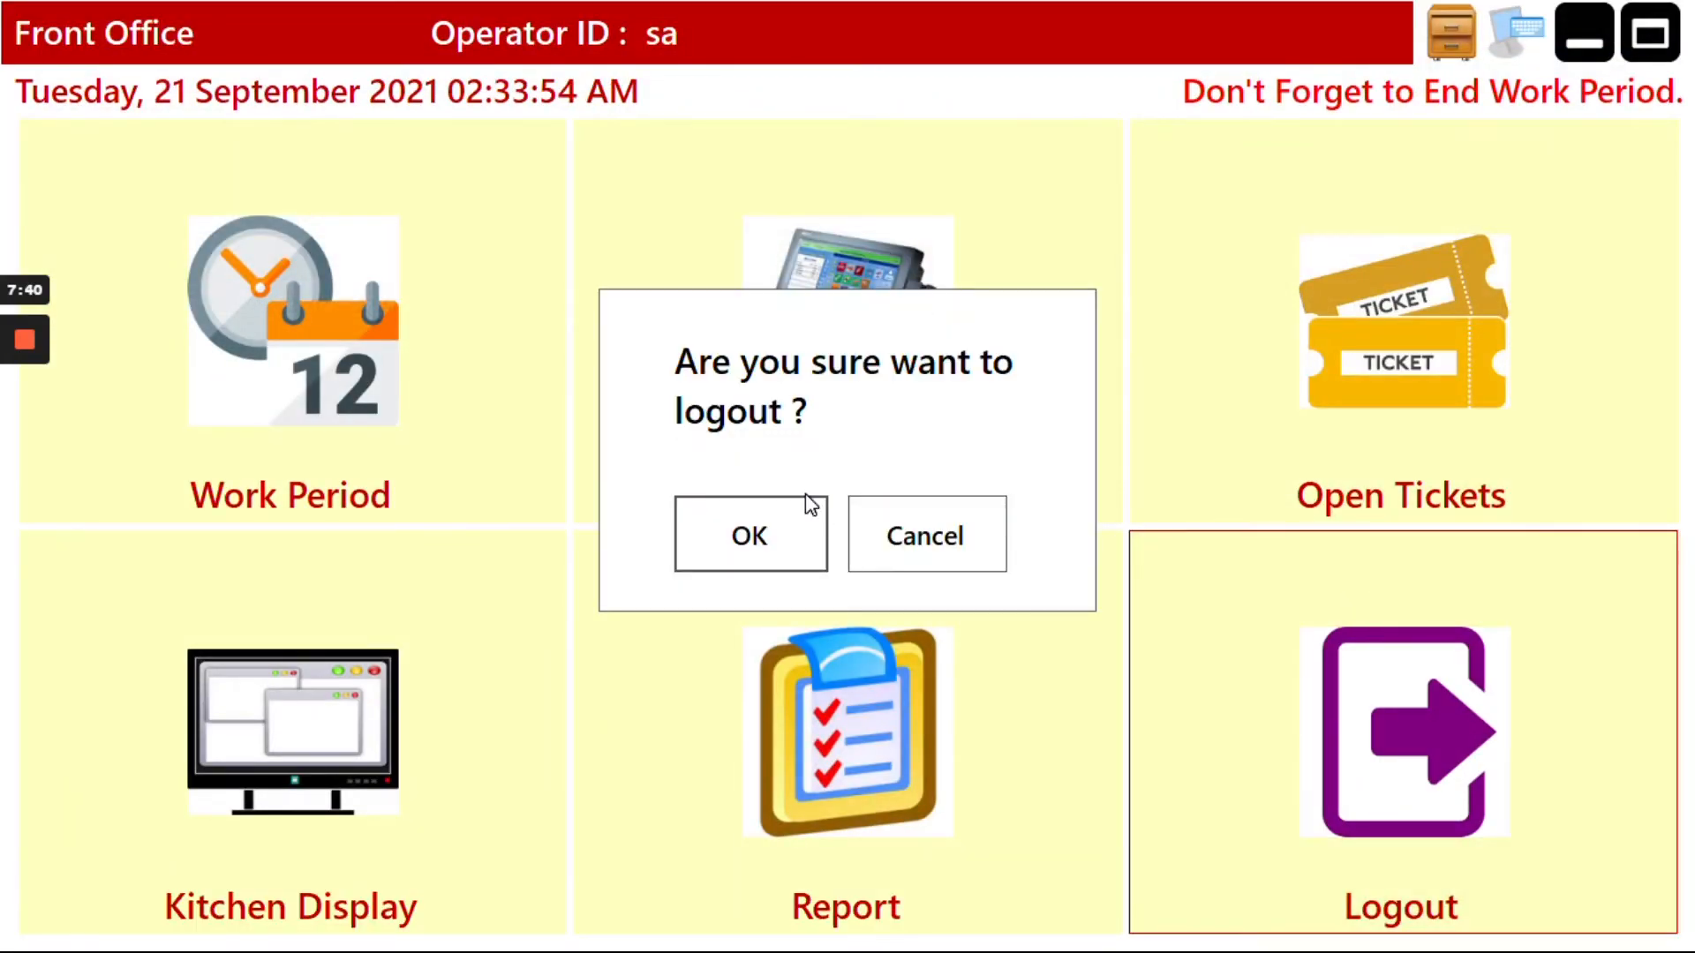
{"action": "left_click", "coordinate": [897, 537]}
{"action": "left_click", "coordinate": [712, 810]}
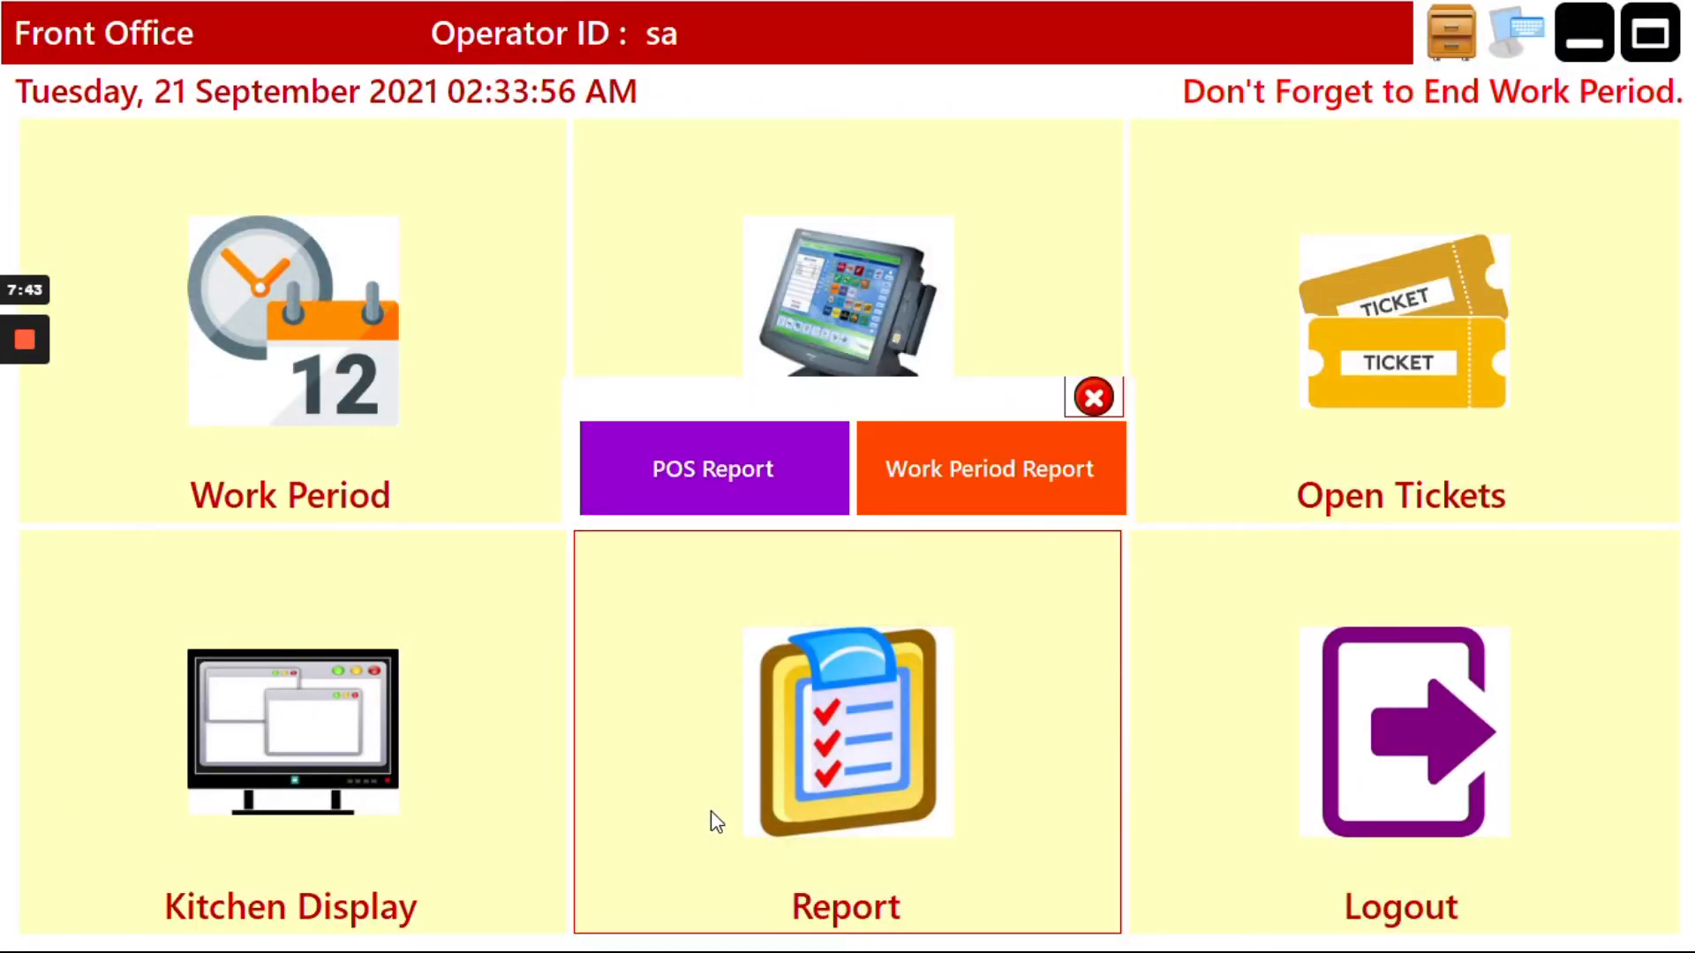
{"action": "left_click", "coordinate": [1092, 397]}
Log out of the Front Office, enter the login PIN, and open the Back Office.
{"action": "left_click", "coordinate": [1388, 680]}
{"action": "left_click", "coordinate": [696, 533]}
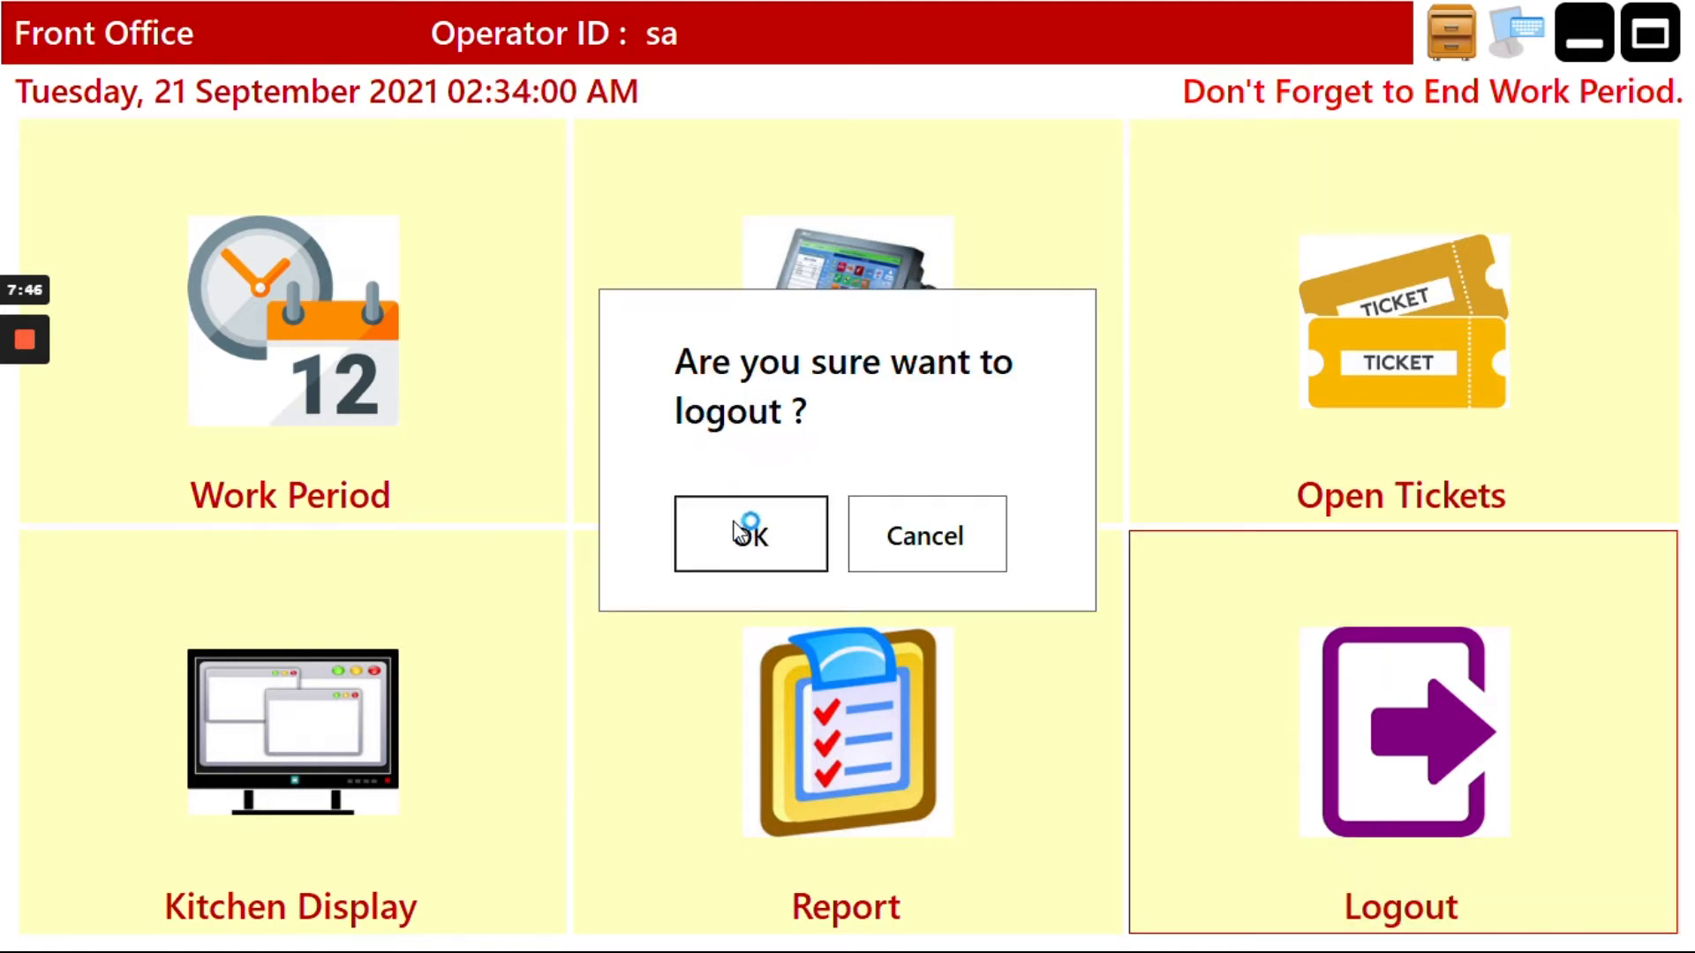
{"action": "left_click", "coordinate": [732, 301]}
{"action": "left_click", "coordinate": [845, 306]}
{"action": "left_click", "coordinate": [1024, 316]}
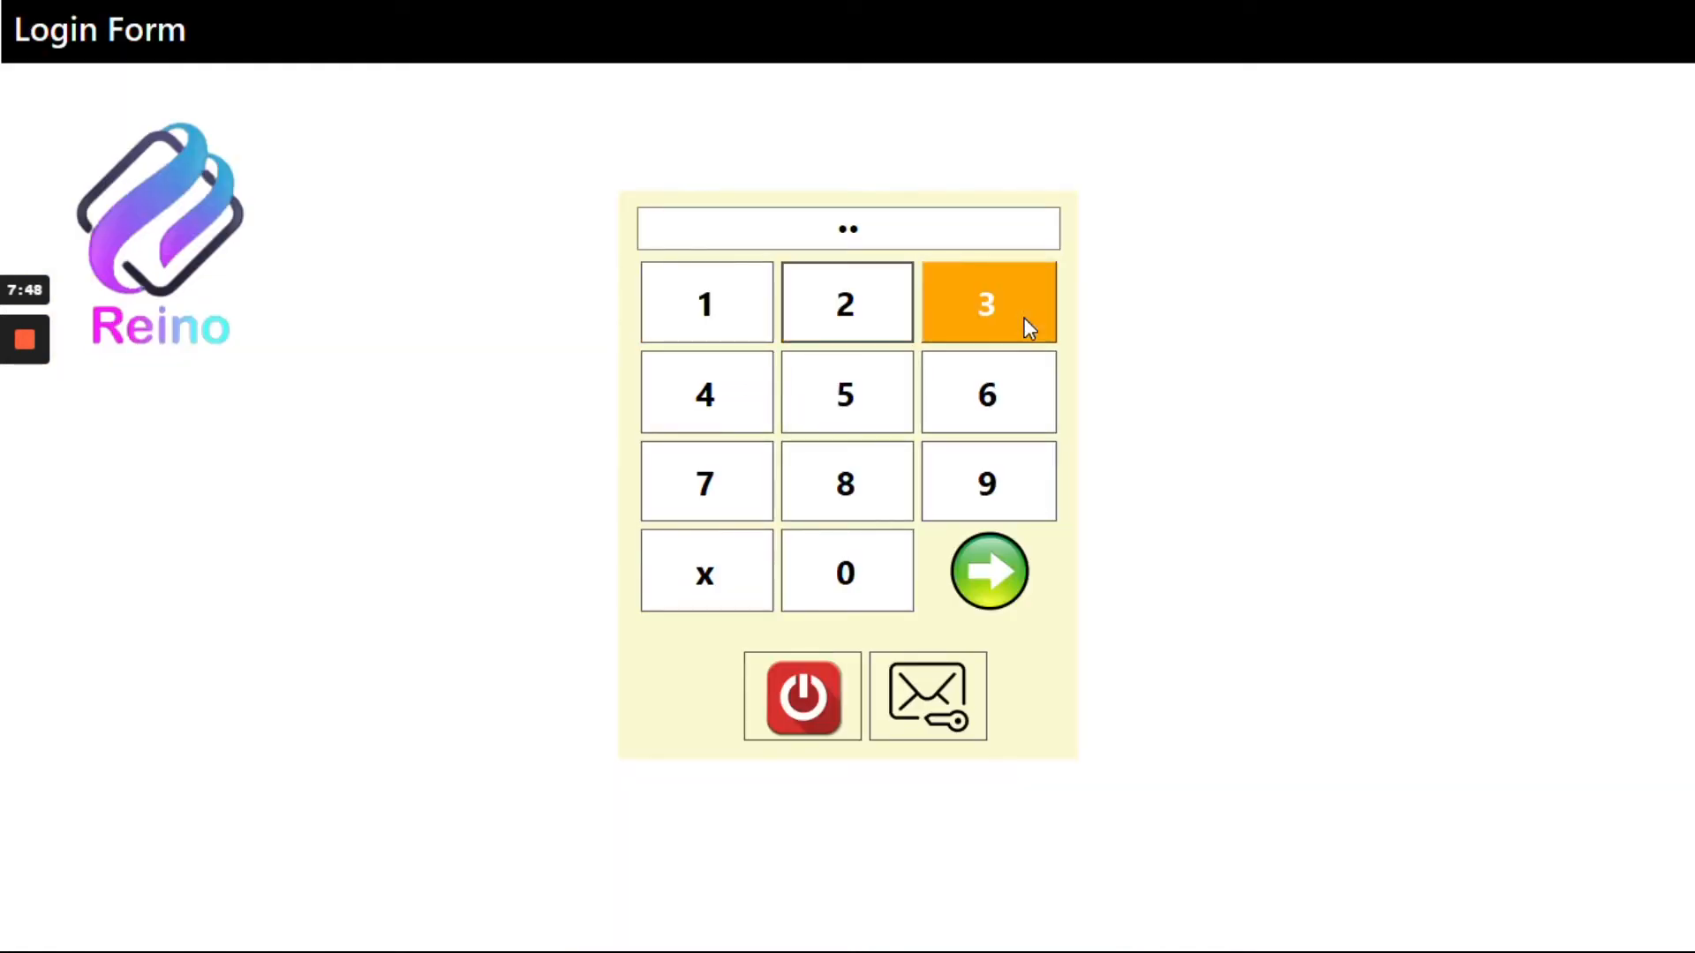
{"action": "left_click", "coordinate": [755, 400]}
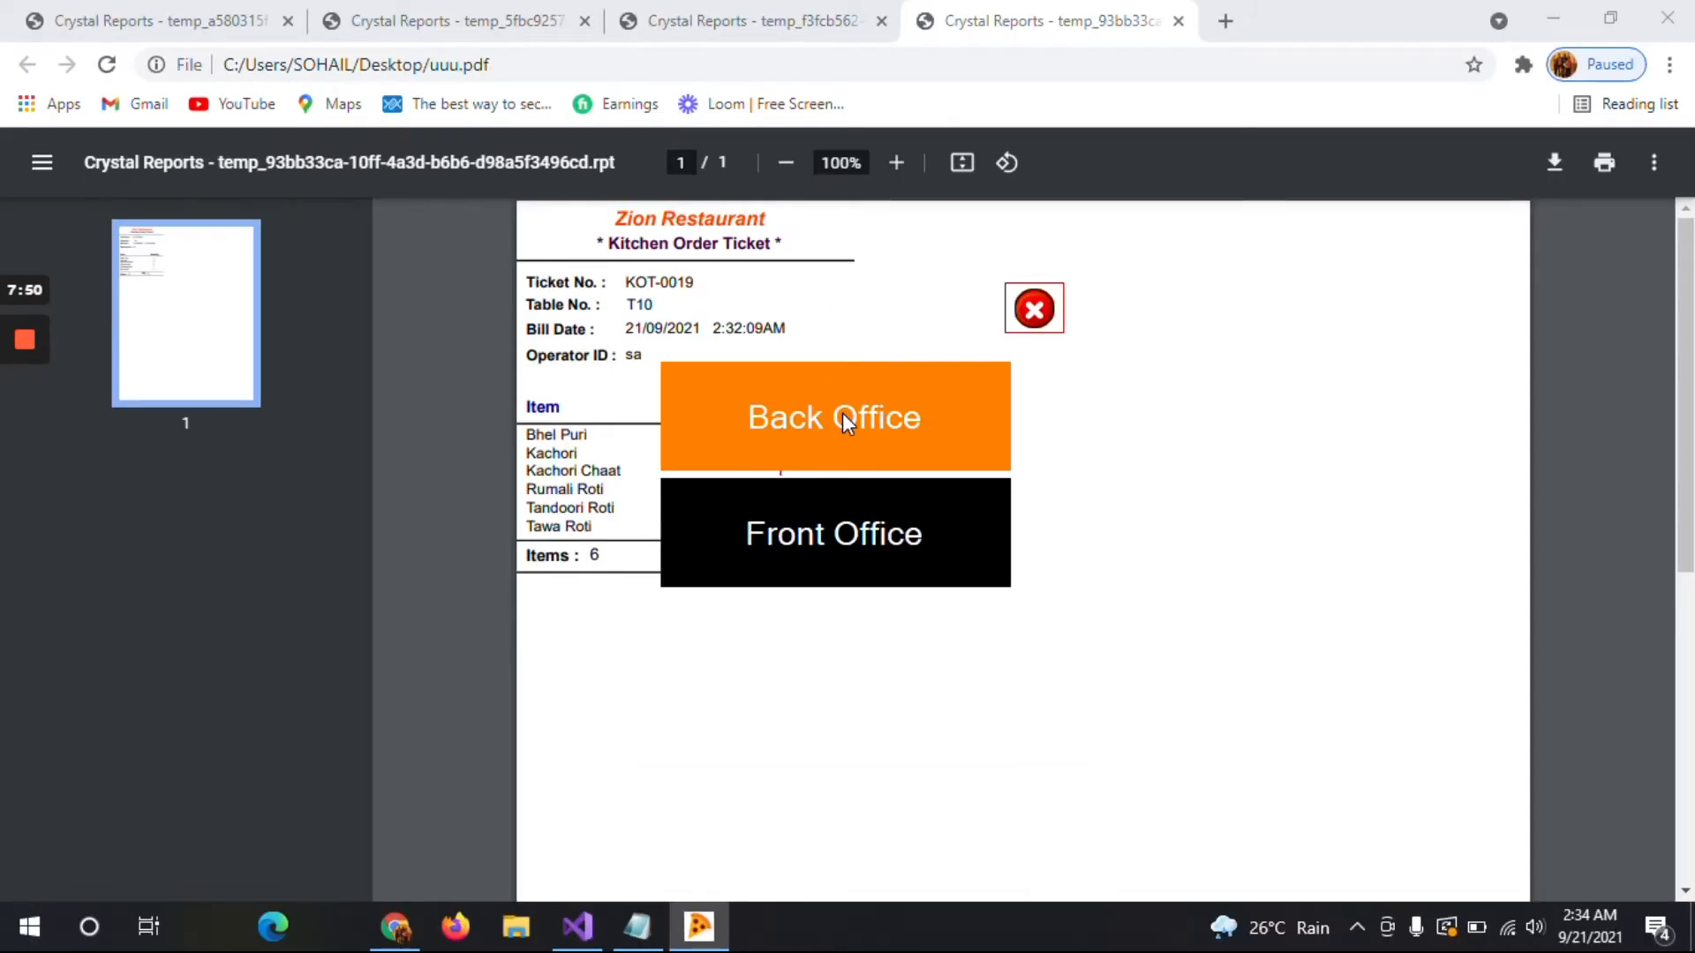
{"action": "left_click", "coordinate": [843, 415]}
Examine the restaurant details form, the menu item categories with their kitchen/section options, and the database options.
{"action": "left_click", "coordinate": [180, 203]}
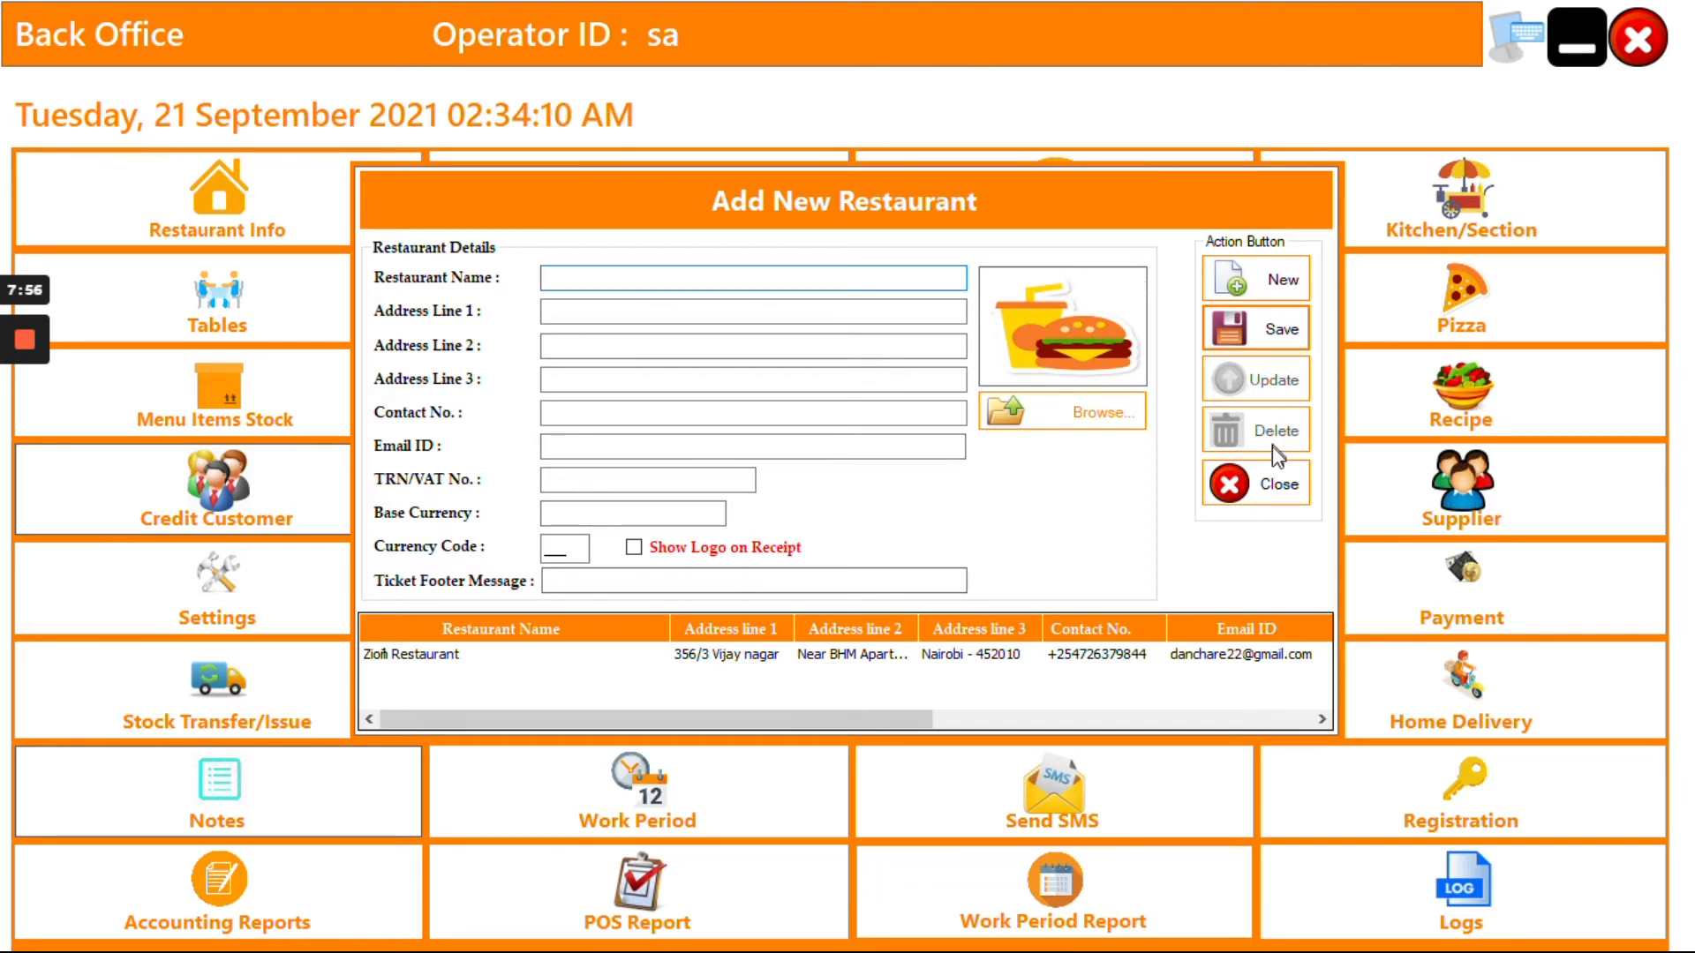
{"action": "left_click", "coordinate": [1263, 484]}
{"action": "left_click", "coordinate": [678, 173]}
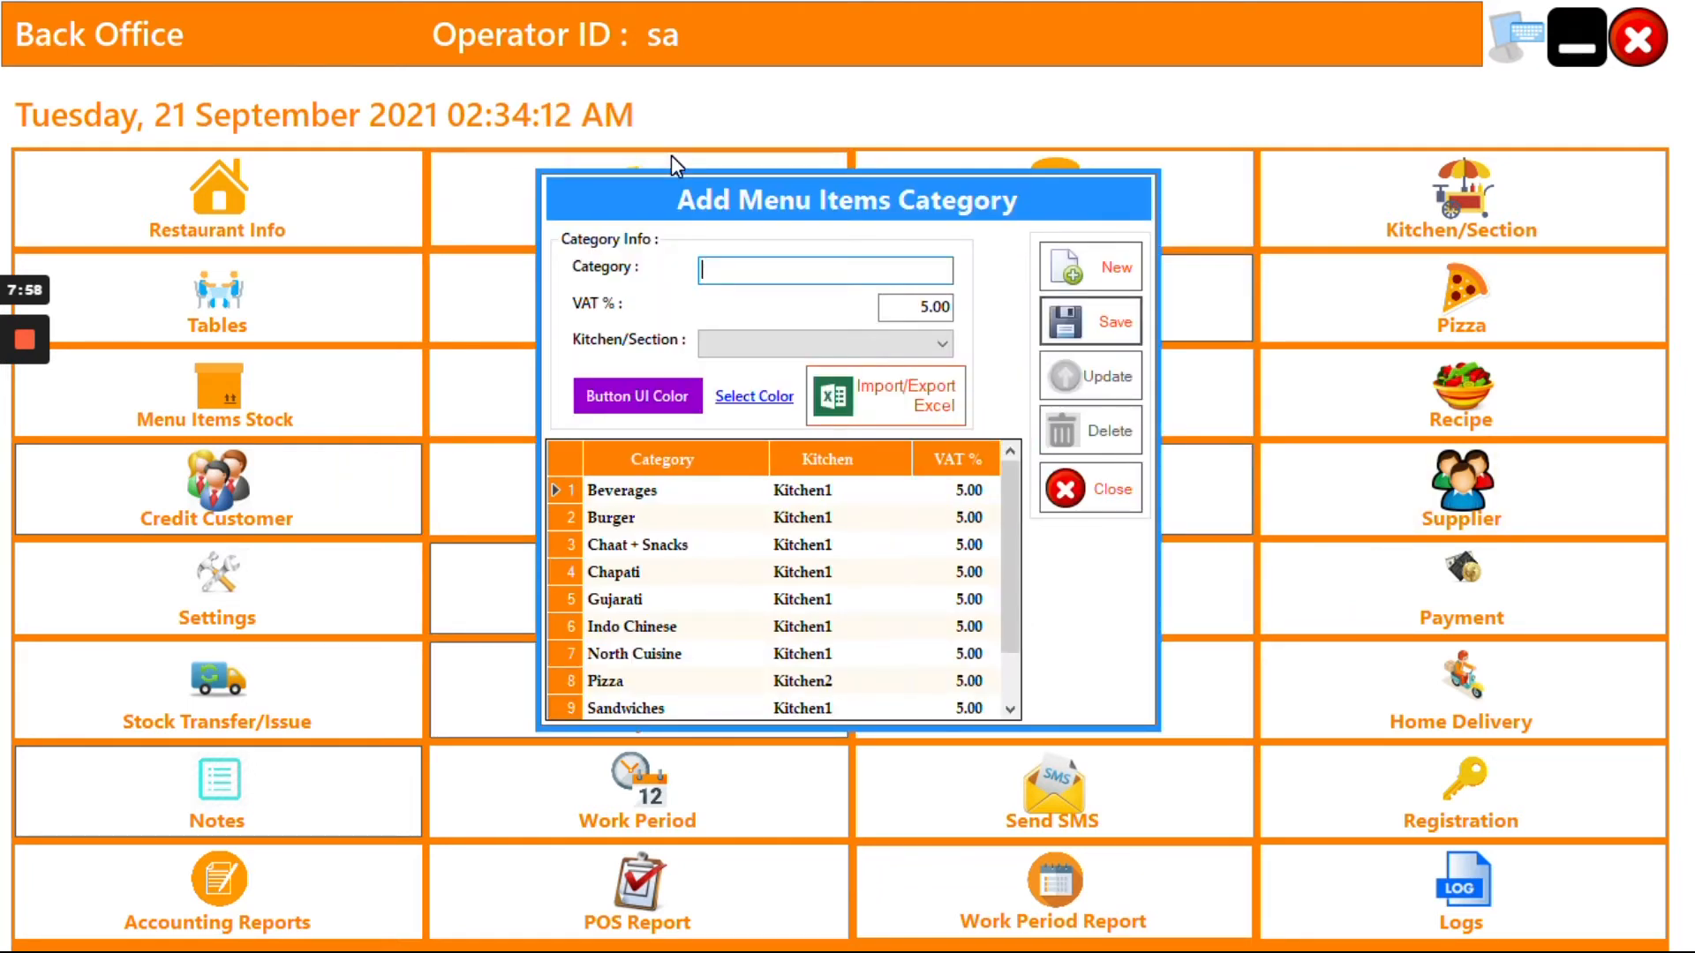
{"action": "left_click", "coordinate": [802, 353]}
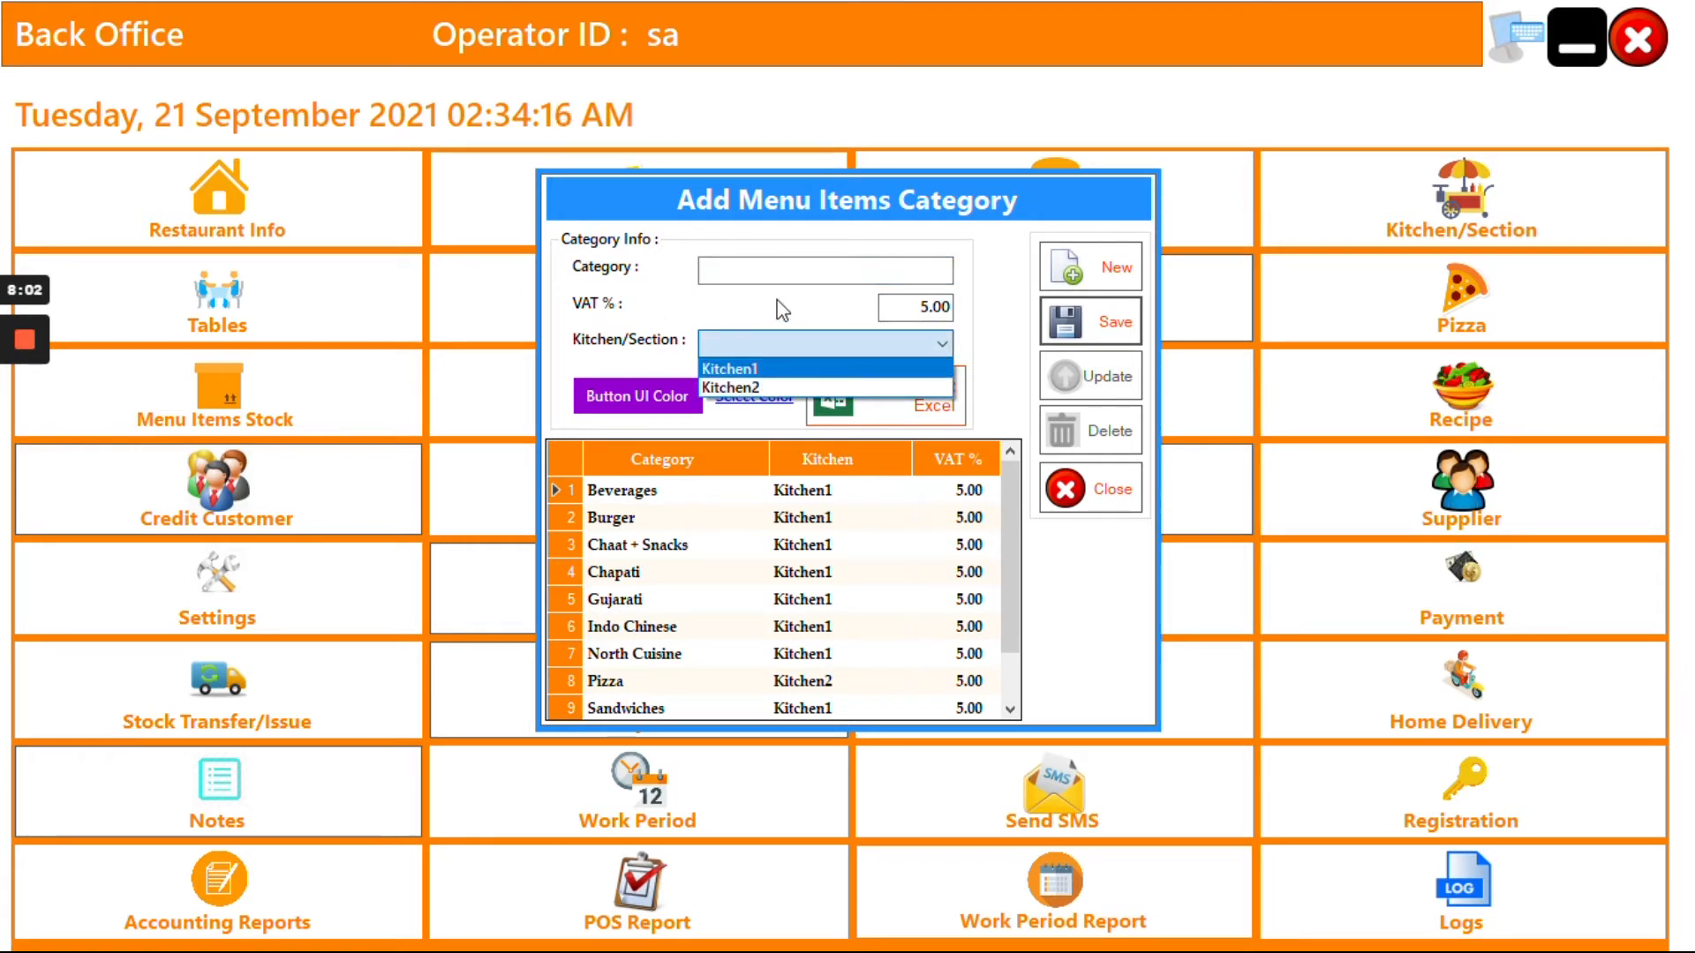
{"action": "left_click", "coordinate": [1093, 508]}
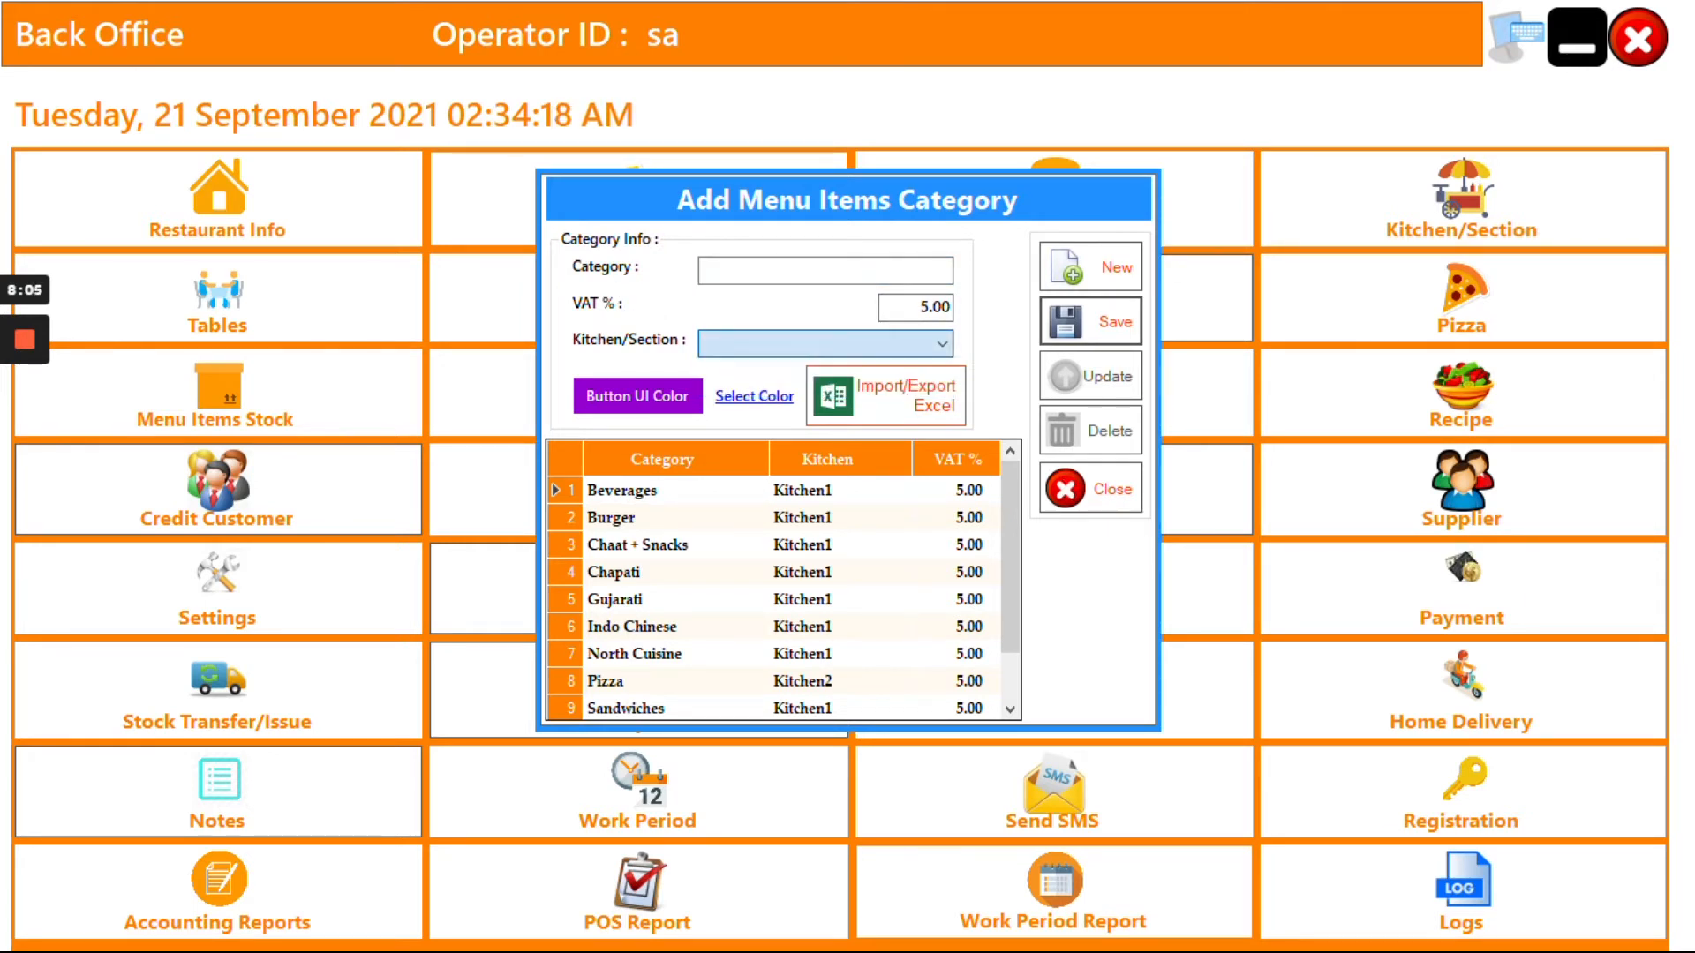
{"action": "left_click", "coordinate": [1091, 507]}
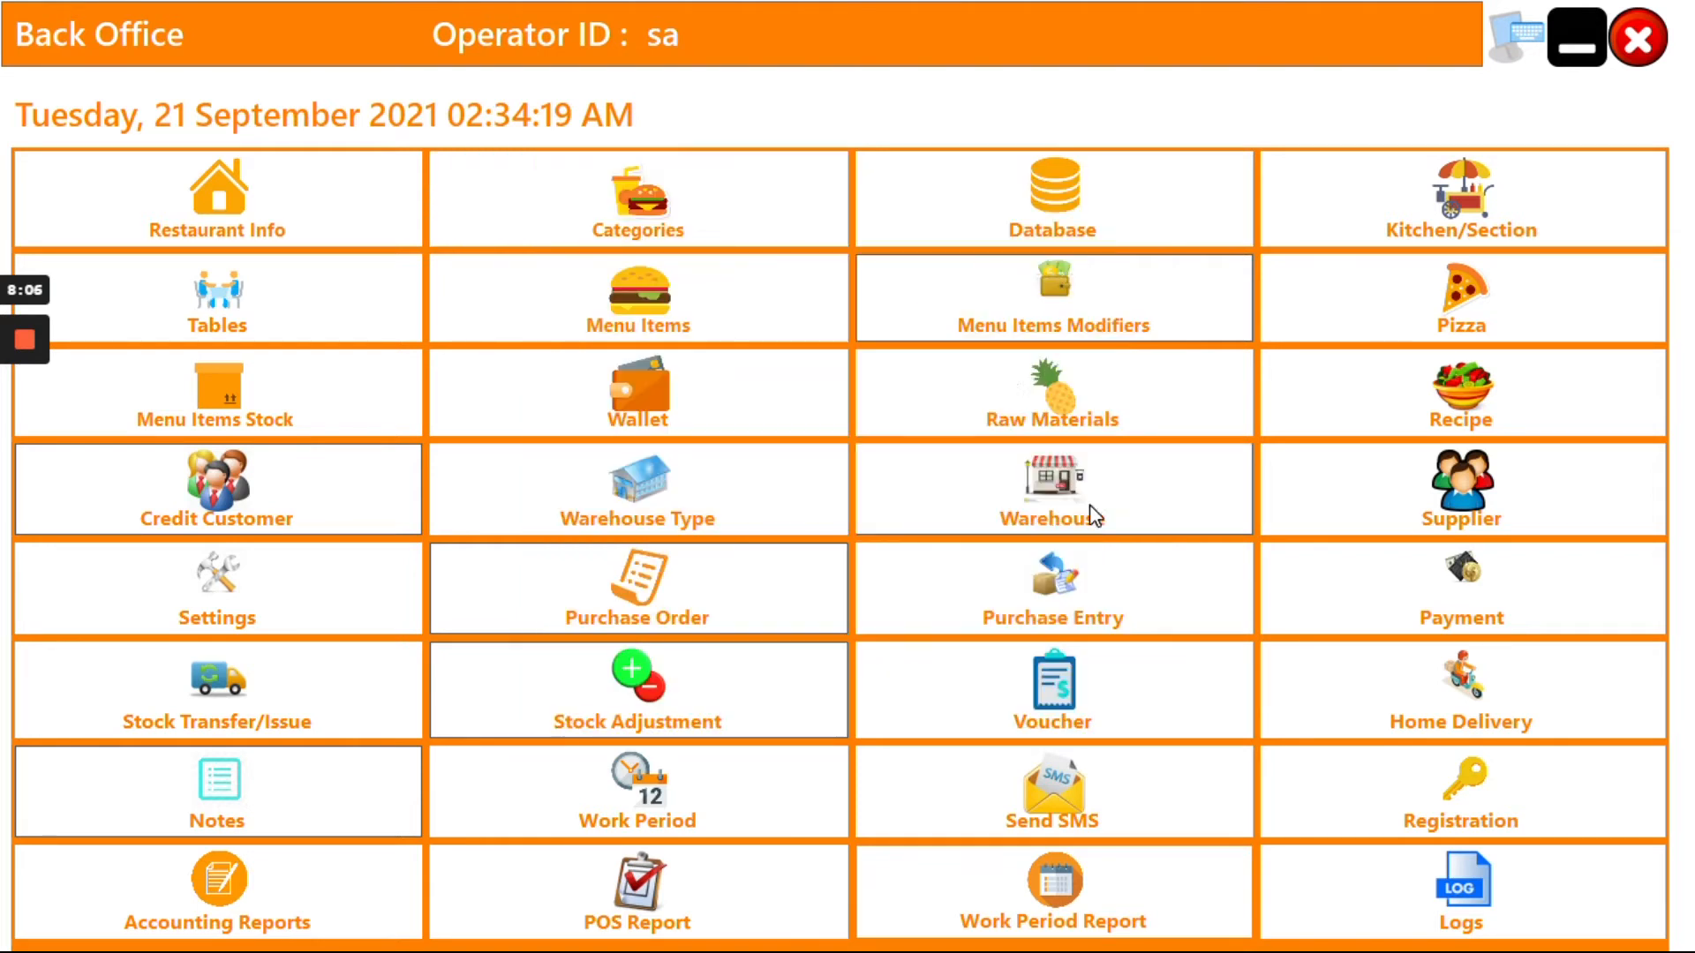
{"action": "left_click", "coordinate": [1034, 216]}
{"action": "left_click", "coordinate": [1104, 402]}
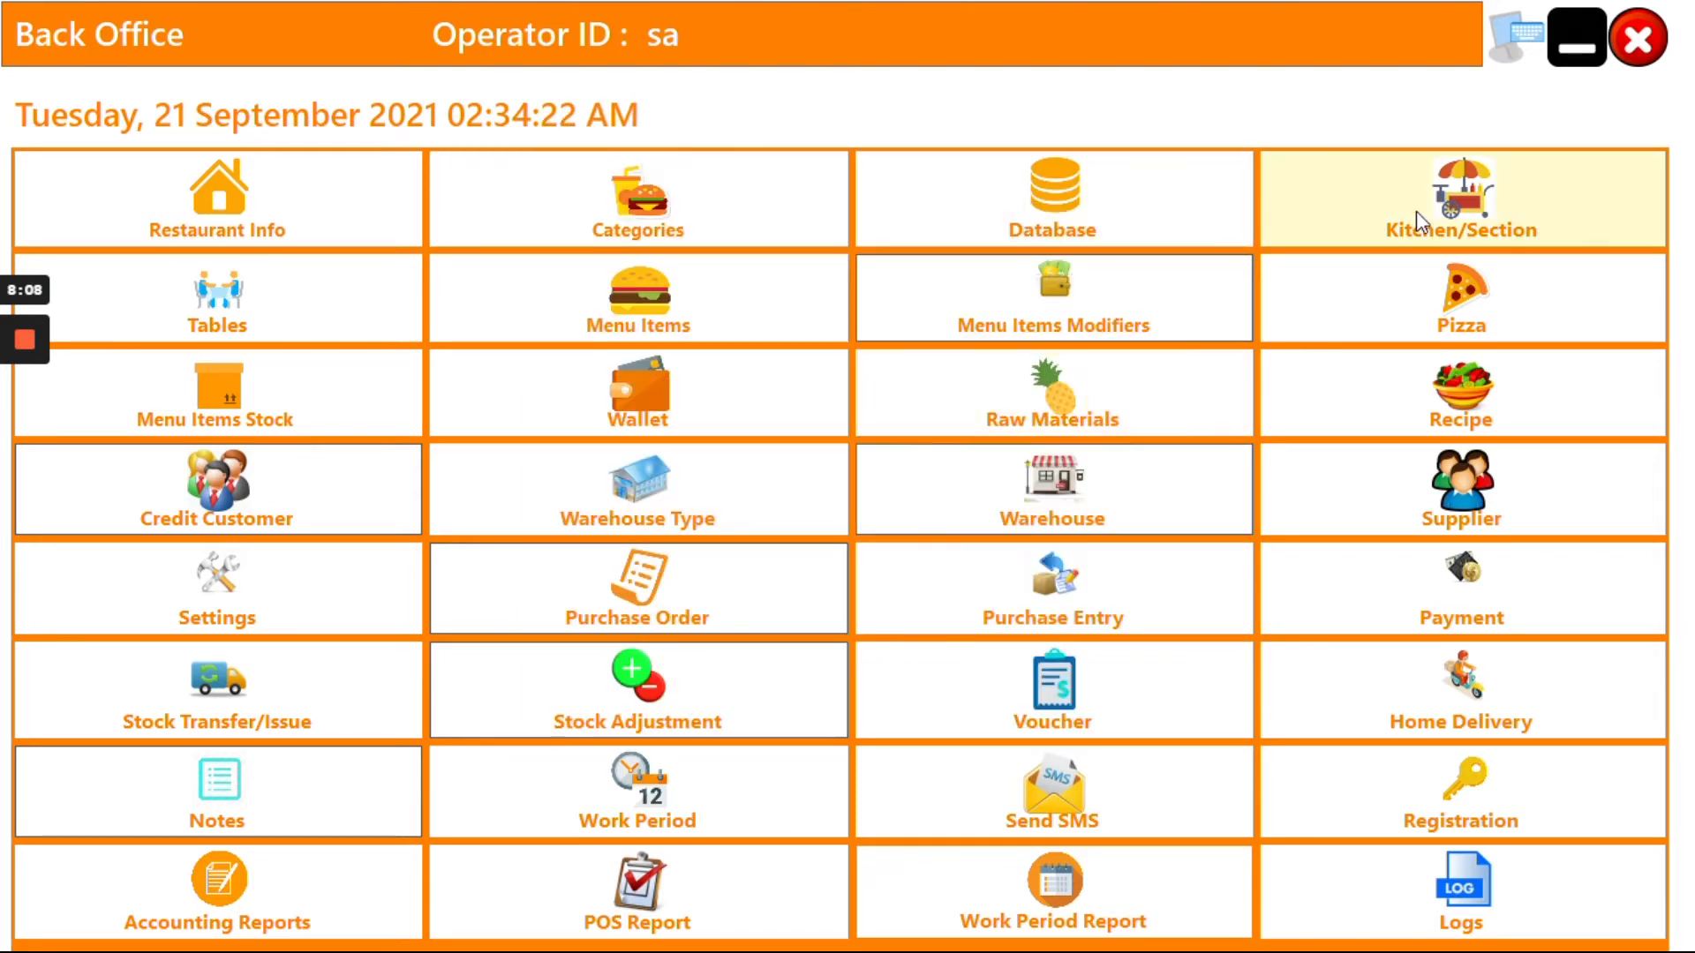
Add a kitchen section named Kitchen 3 with Microsoft Print to PDF as its printer, and save it.
{"action": "left_click", "coordinate": [1416, 210]}
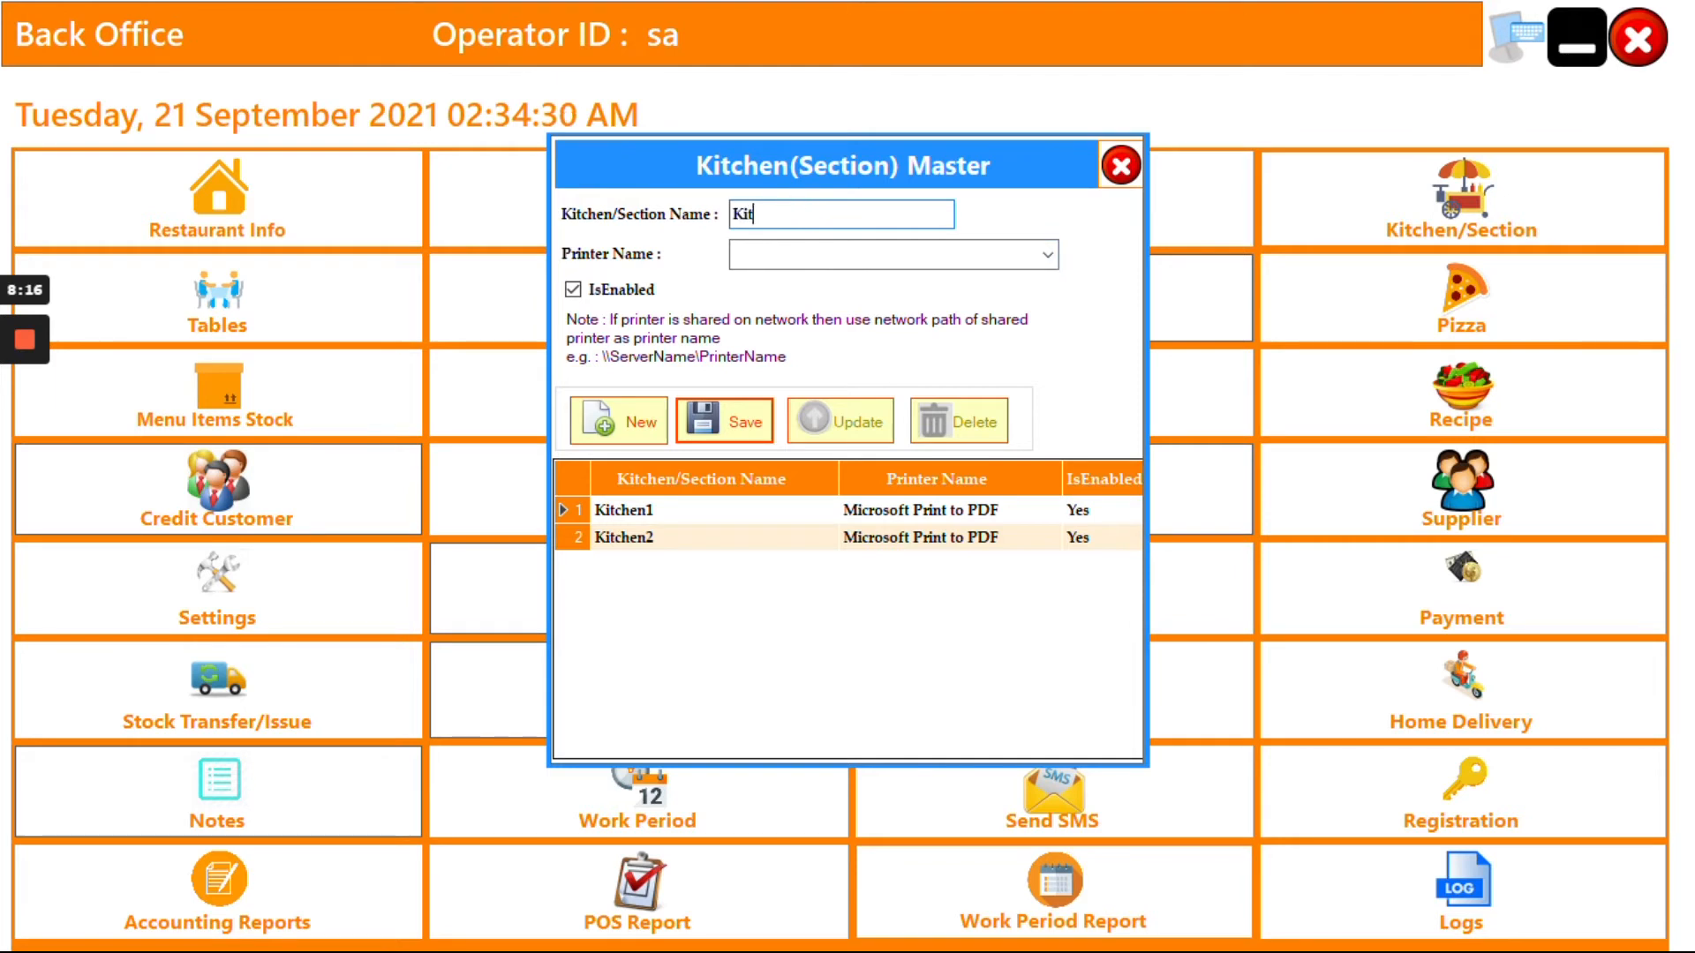
{"action": "type", "text": "3"}
{"action": "left_click", "coordinate": [1047, 255]}
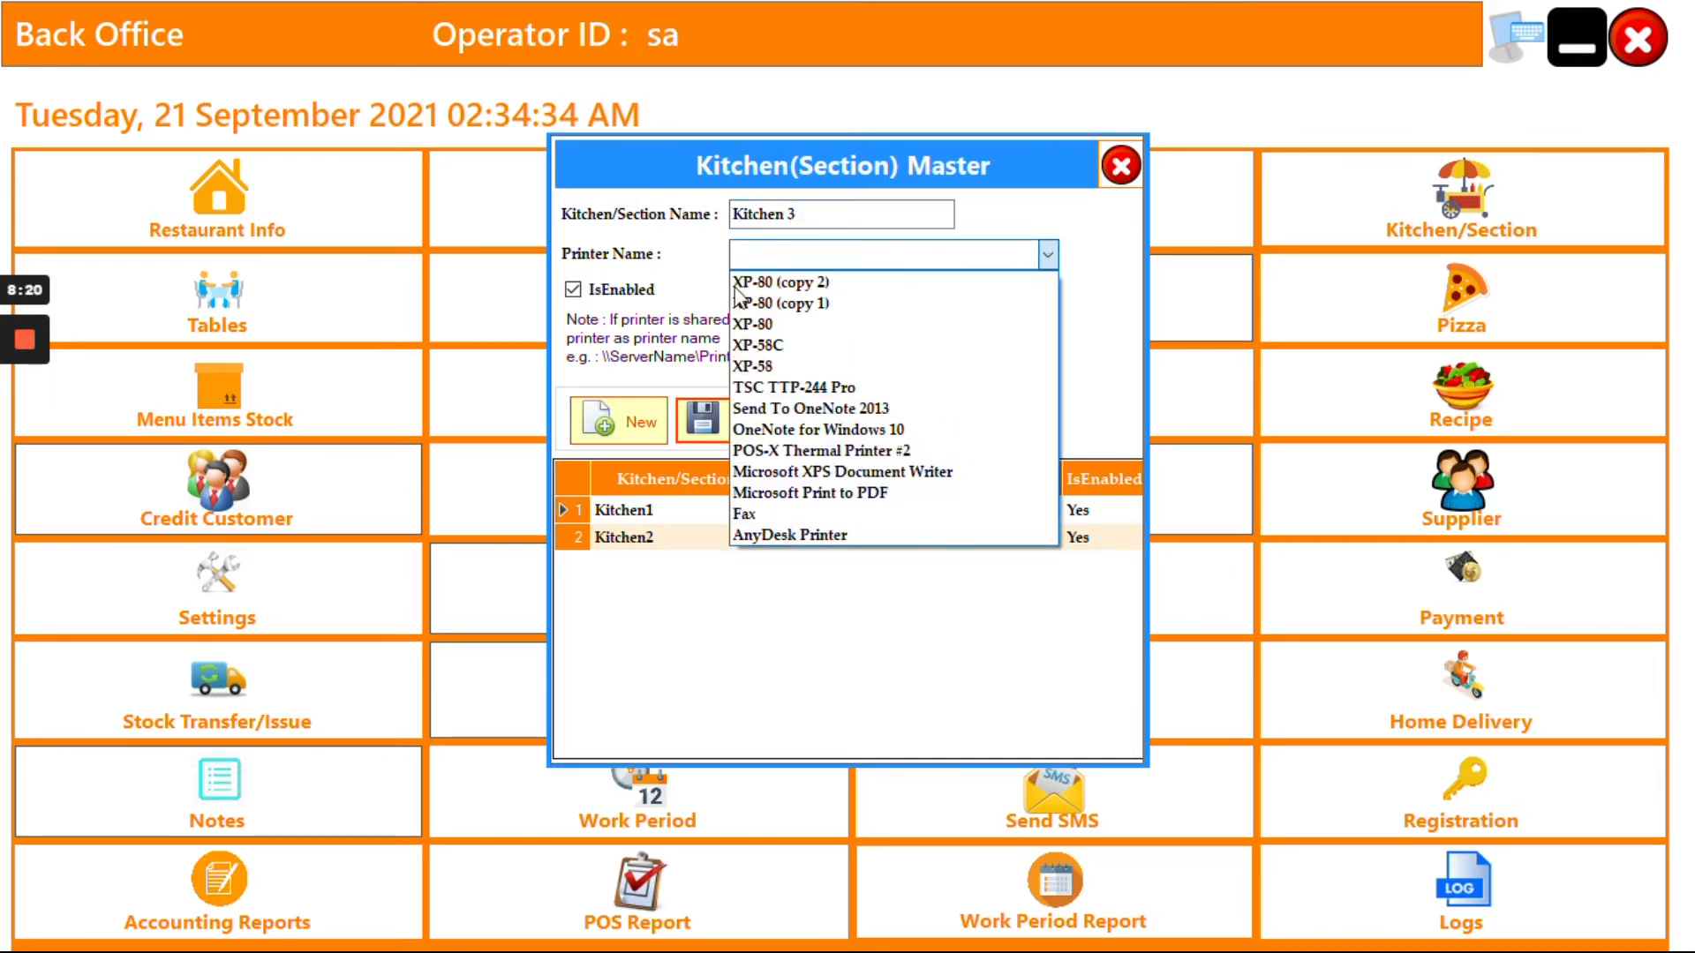
{"action": "left_click", "coordinate": [821, 493]}
{"action": "left_click", "coordinate": [725, 422]}
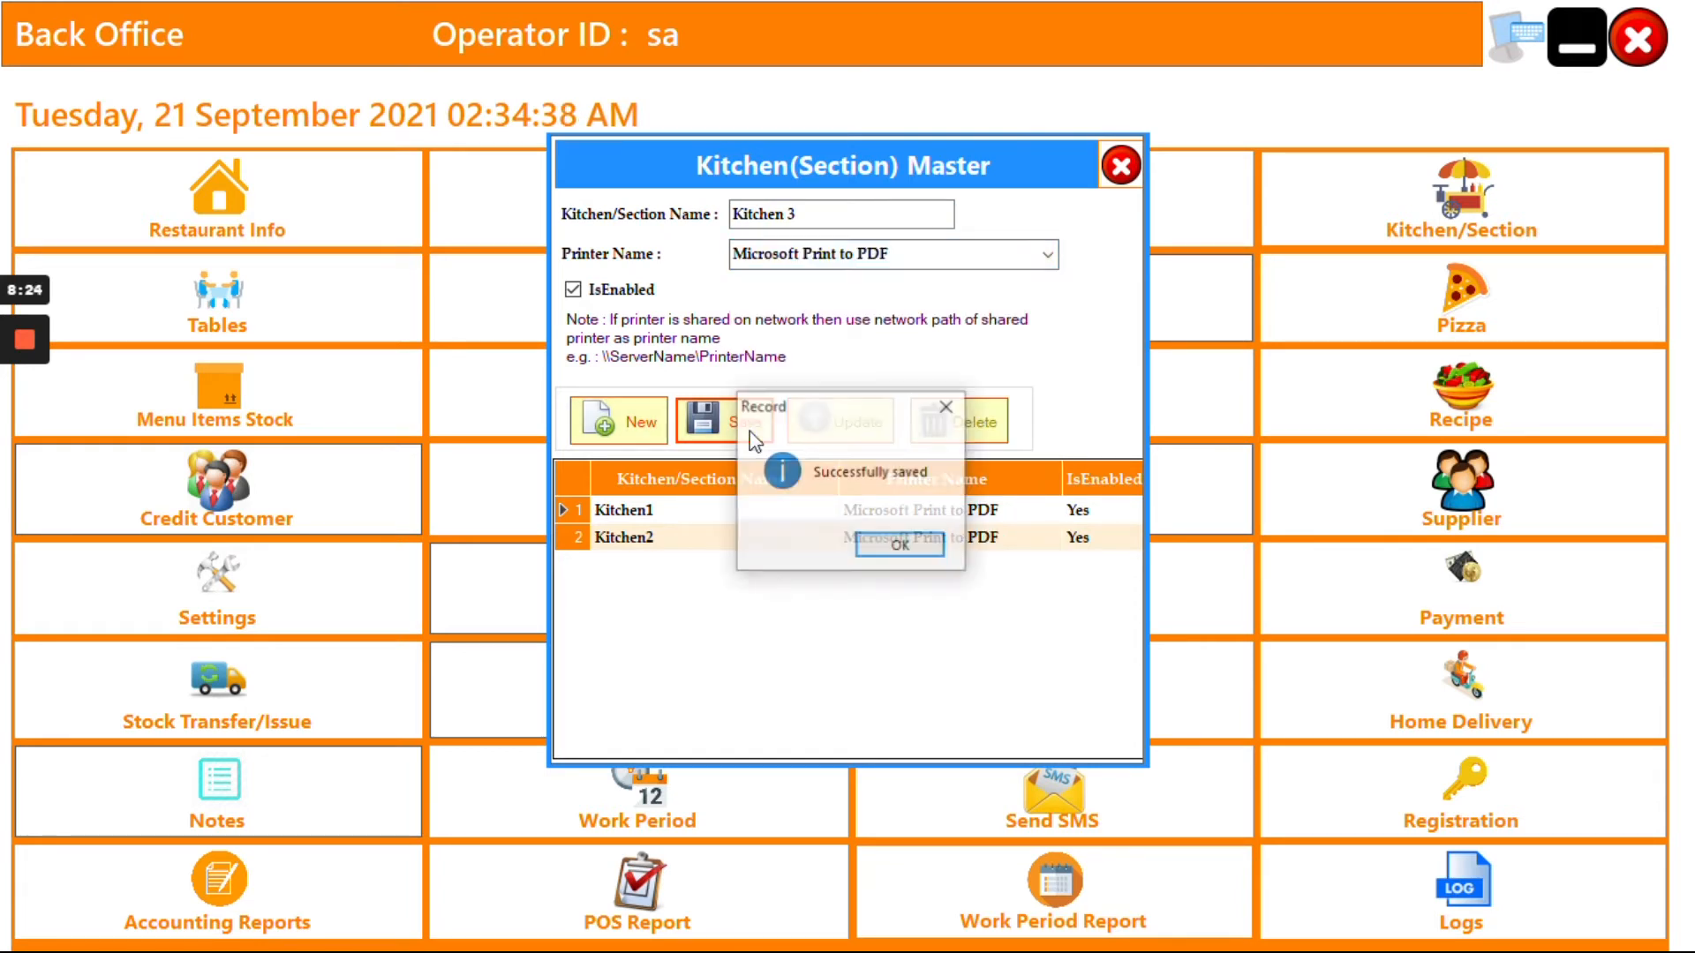
{"action": "left_click", "coordinate": [936, 542]}
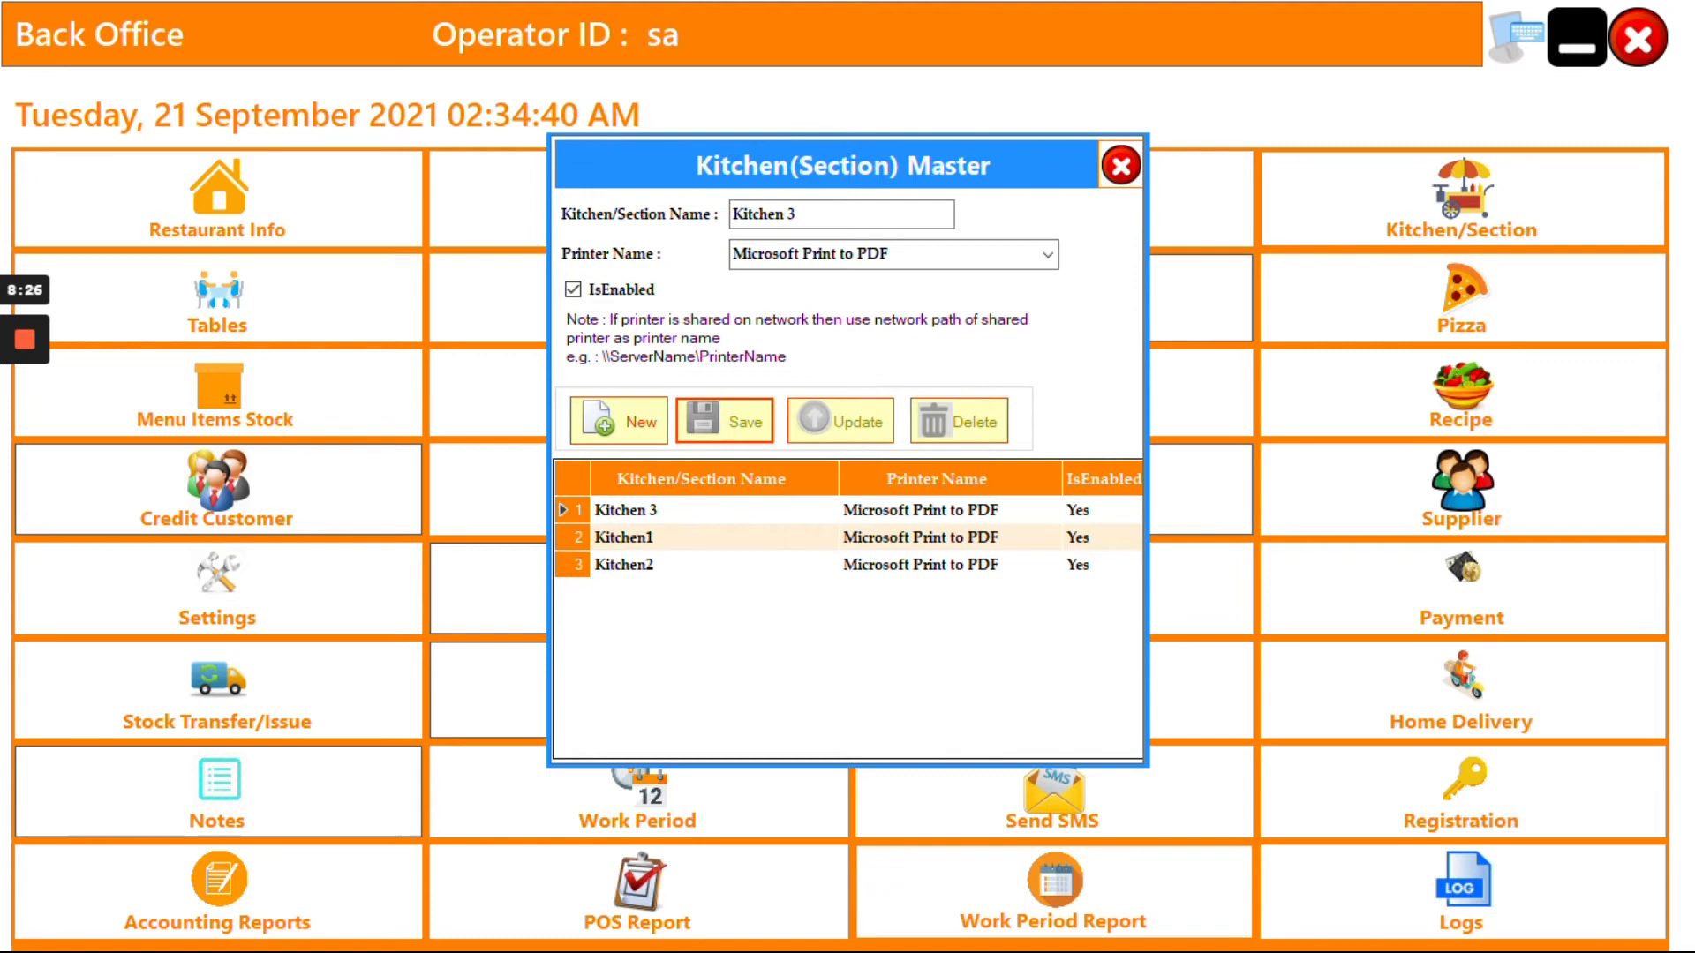
{"action": "left_click", "coordinate": [1121, 166]}
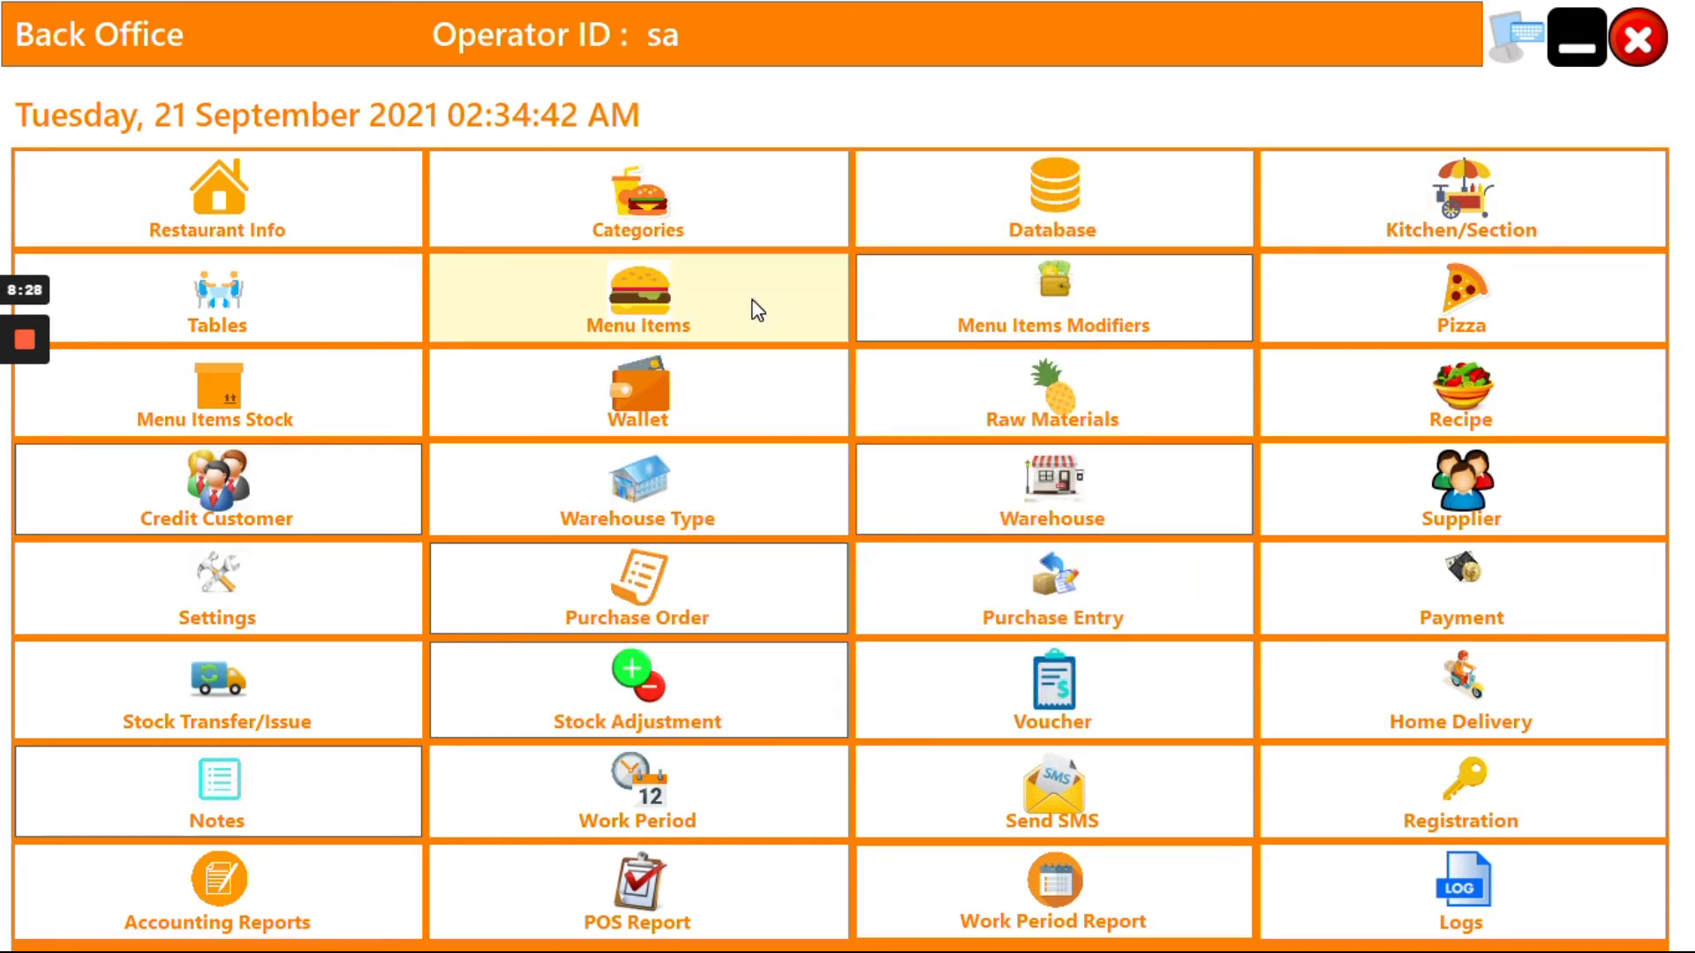
Review the tables list, the menu items list and the menu item modifiers, closing each form.
{"action": "left_click", "coordinate": [315, 322]}
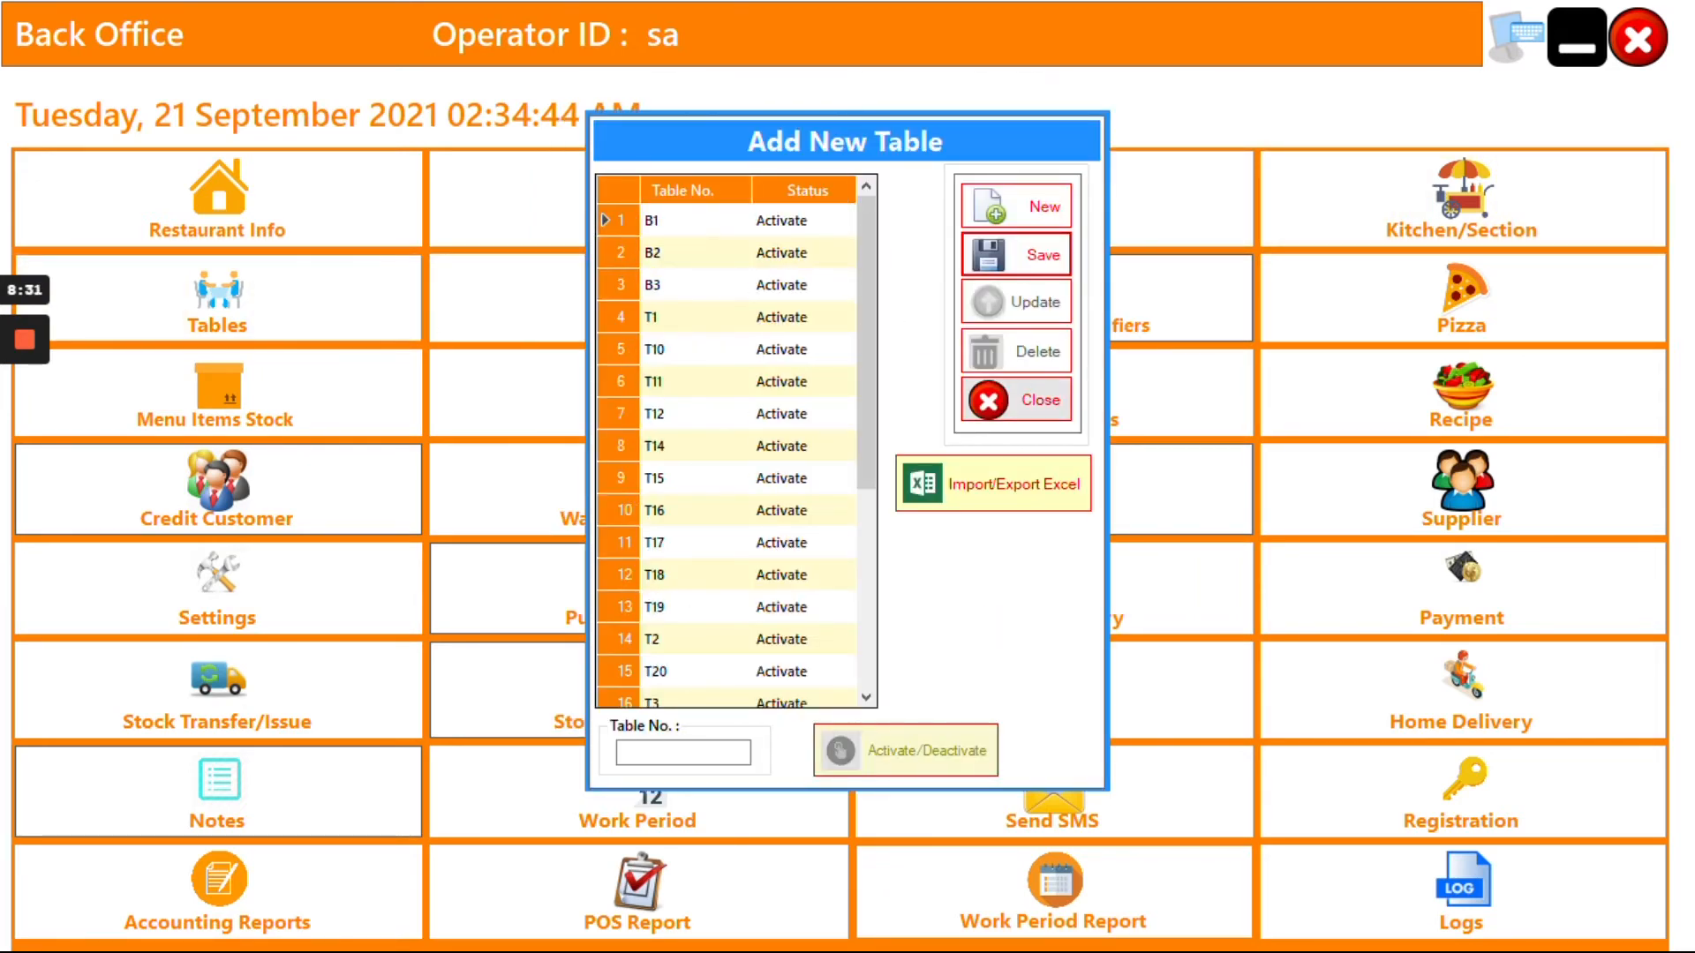
{"action": "left_click", "coordinate": [1015, 400]}
{"action": "left_click", "coordinate": [555, 281]}
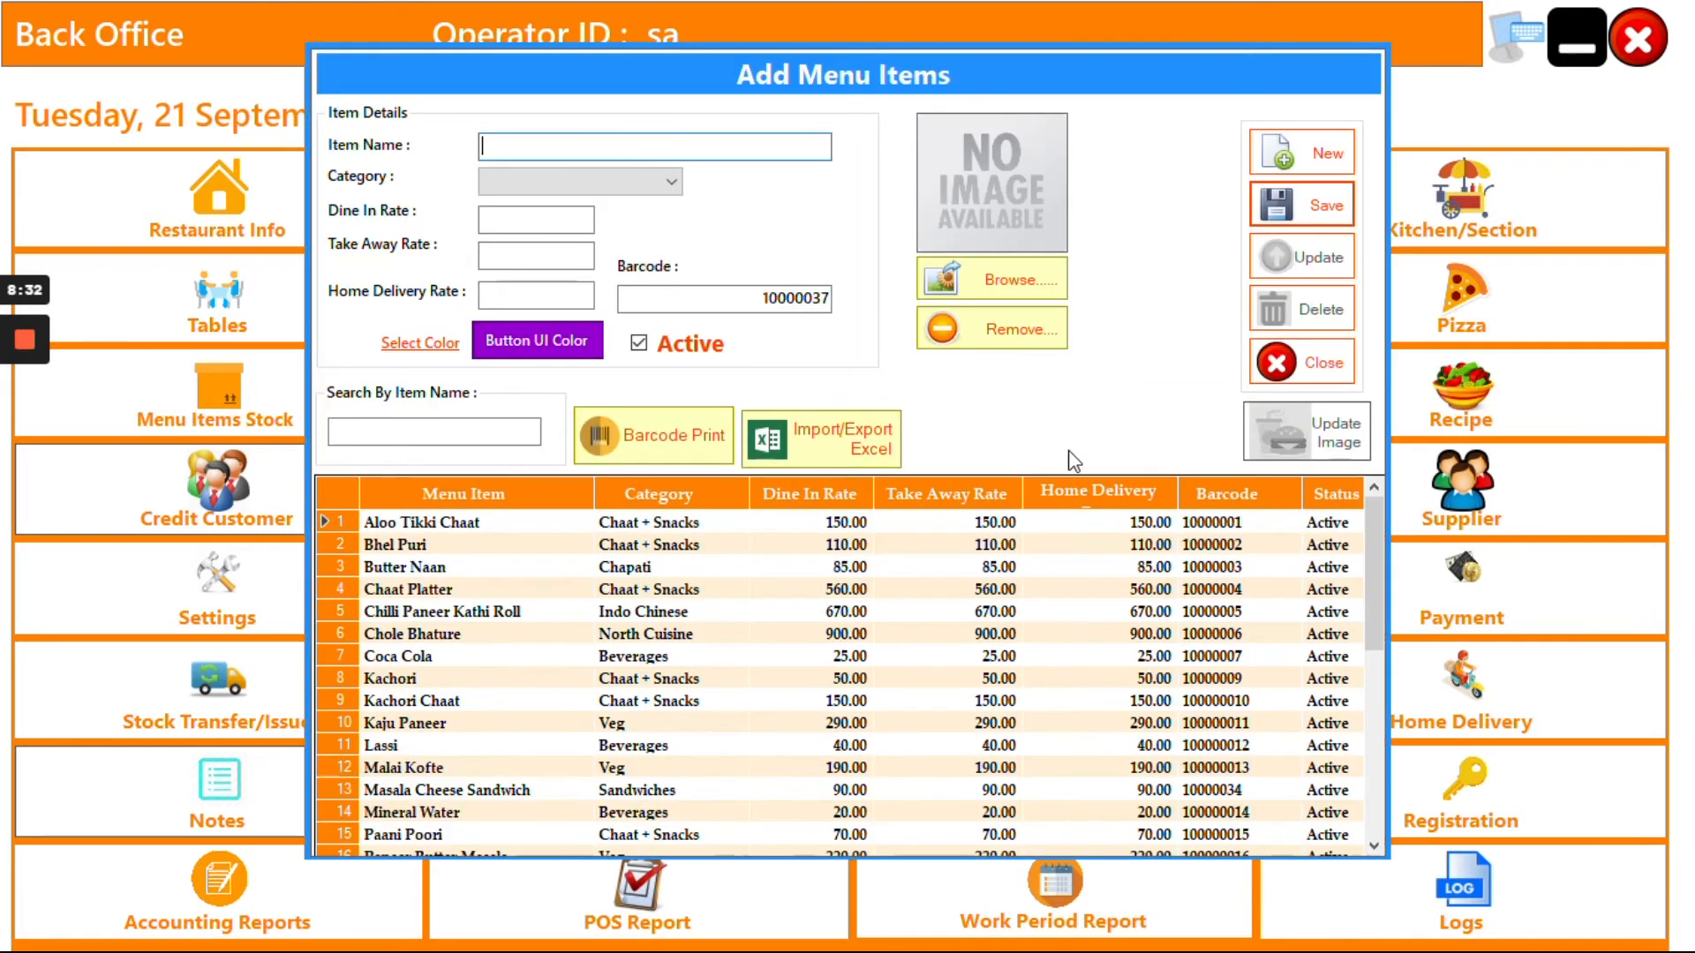
{"action": "left_click", "coordinate": [1300, 363]}
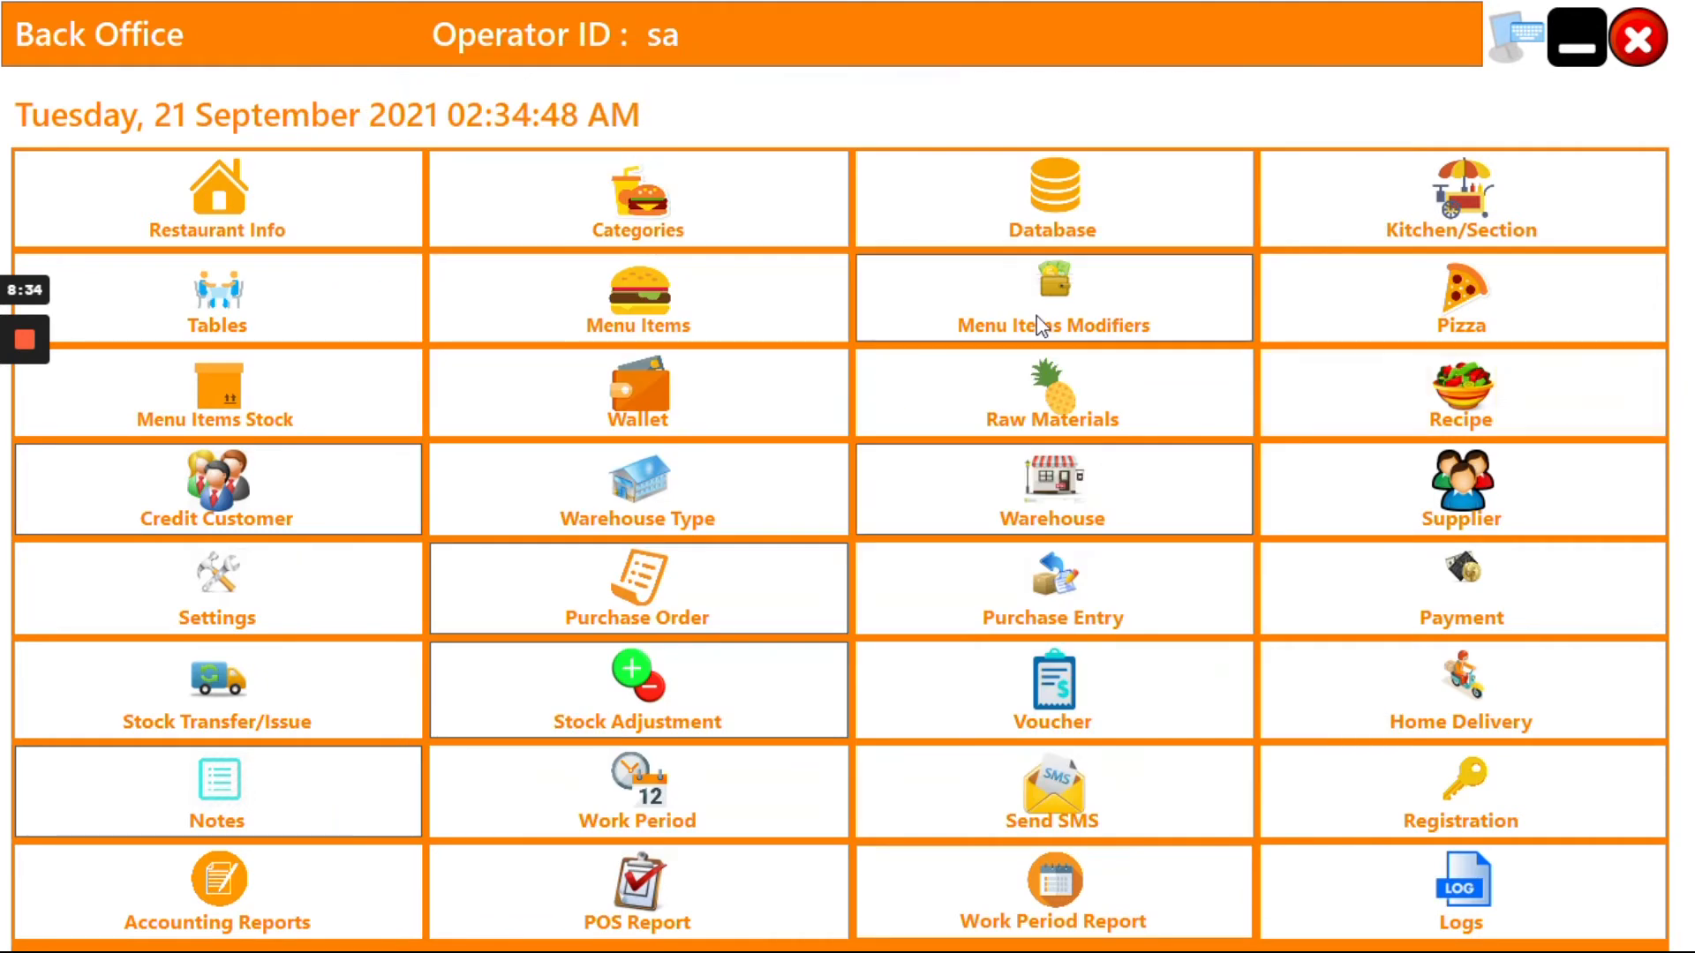
{"action": "left_click", "coordinate": [1017, 321]}
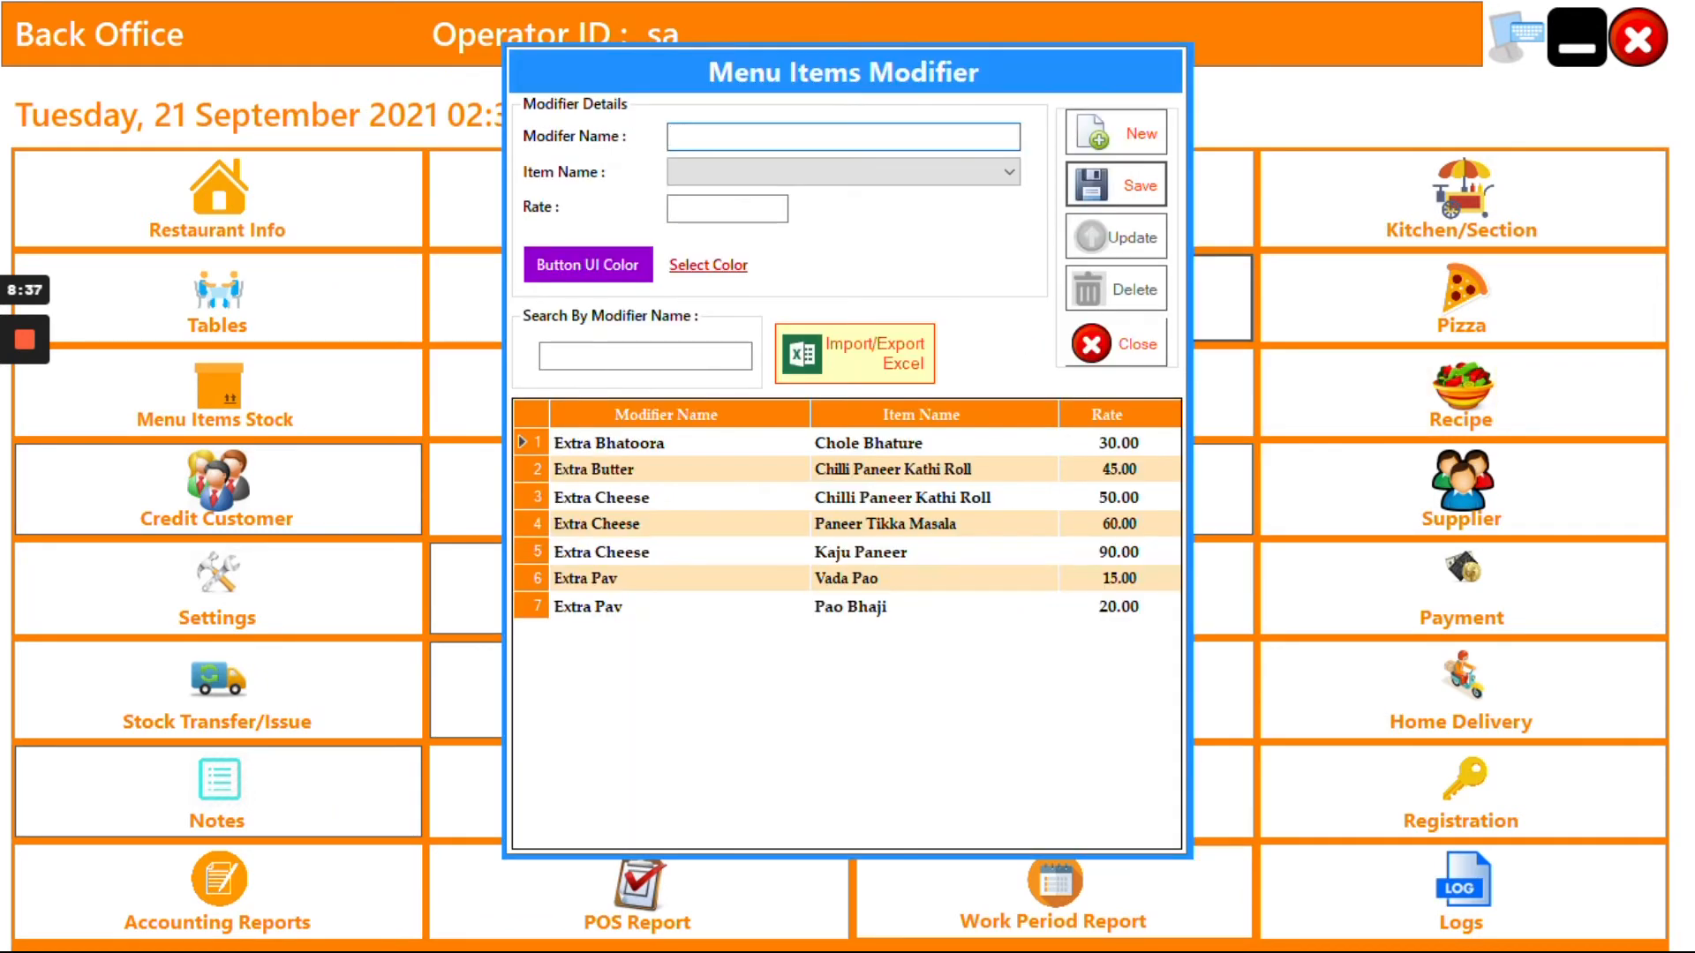
{"action": "left_click", "coordinate": [1123, 342]}
Look at the pizza setup choices, the menu items stock entry form and the wallet section.
{"action": "left_click", "coordinate": [1324, 324]}
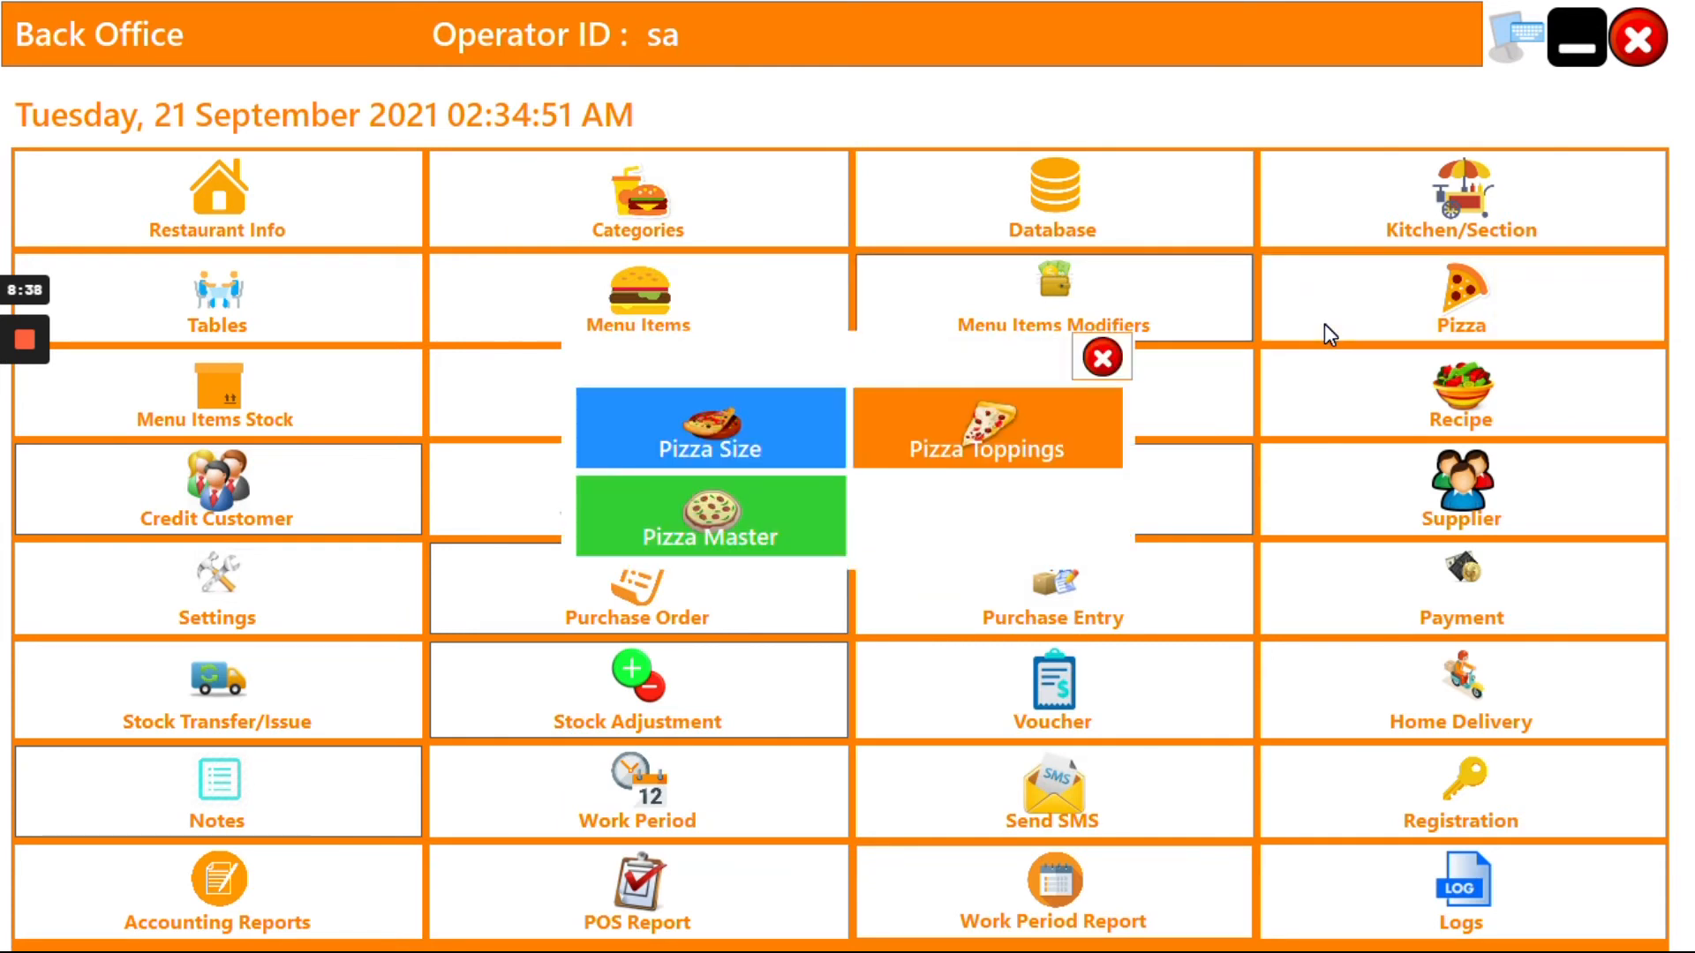
{"action": "left_click", "coordinate": [1100, 359]}
{"action": "left_click", "coordinate": [256, 407]}
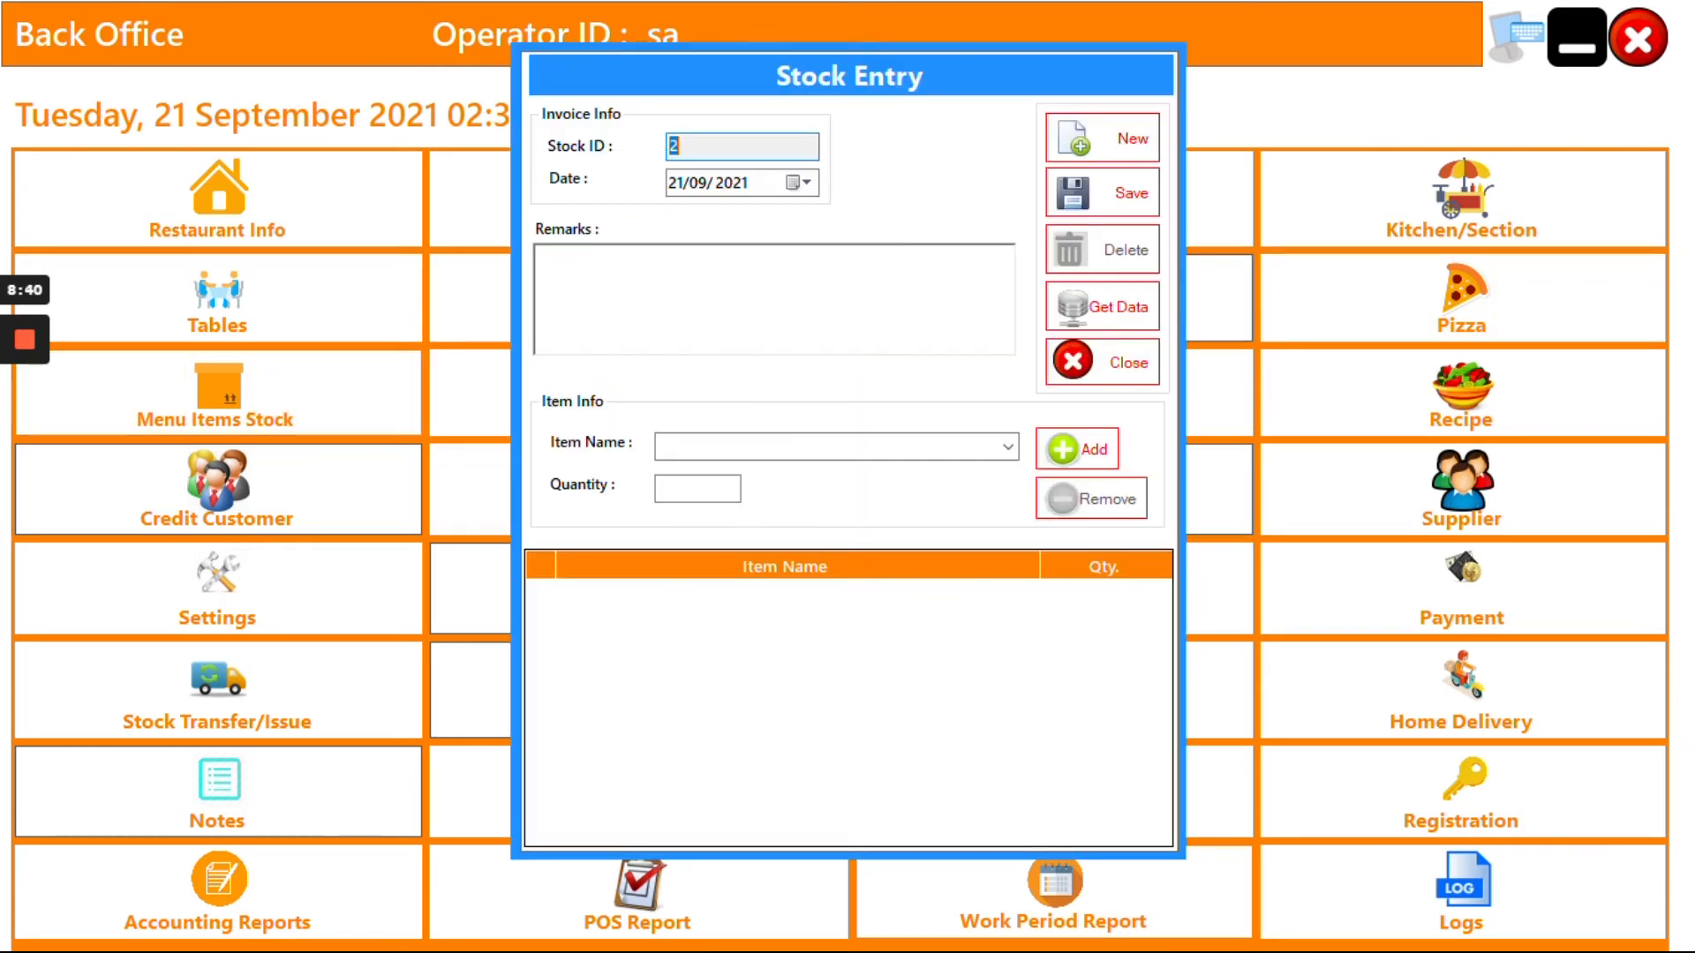
{"action": "left_click", "coordinate": [1099, 369]}
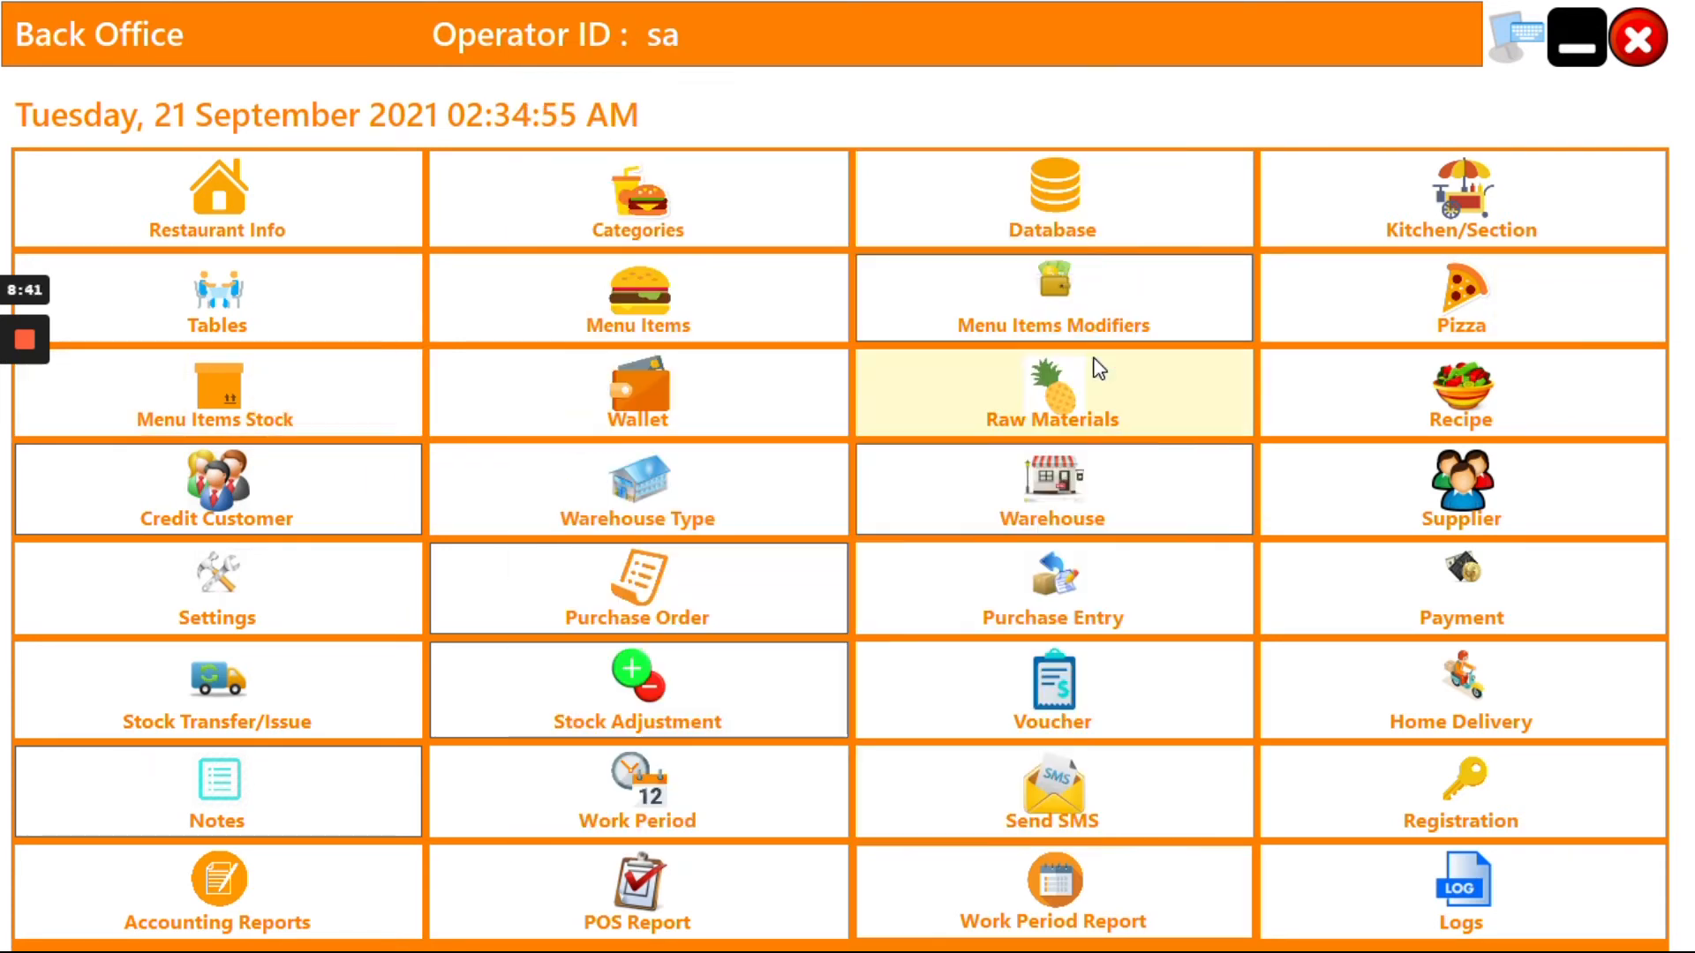
{"action": "left_click", "coordinate": [707, 407]}
{"action": "left_click", "coordinate": [987, 534]}
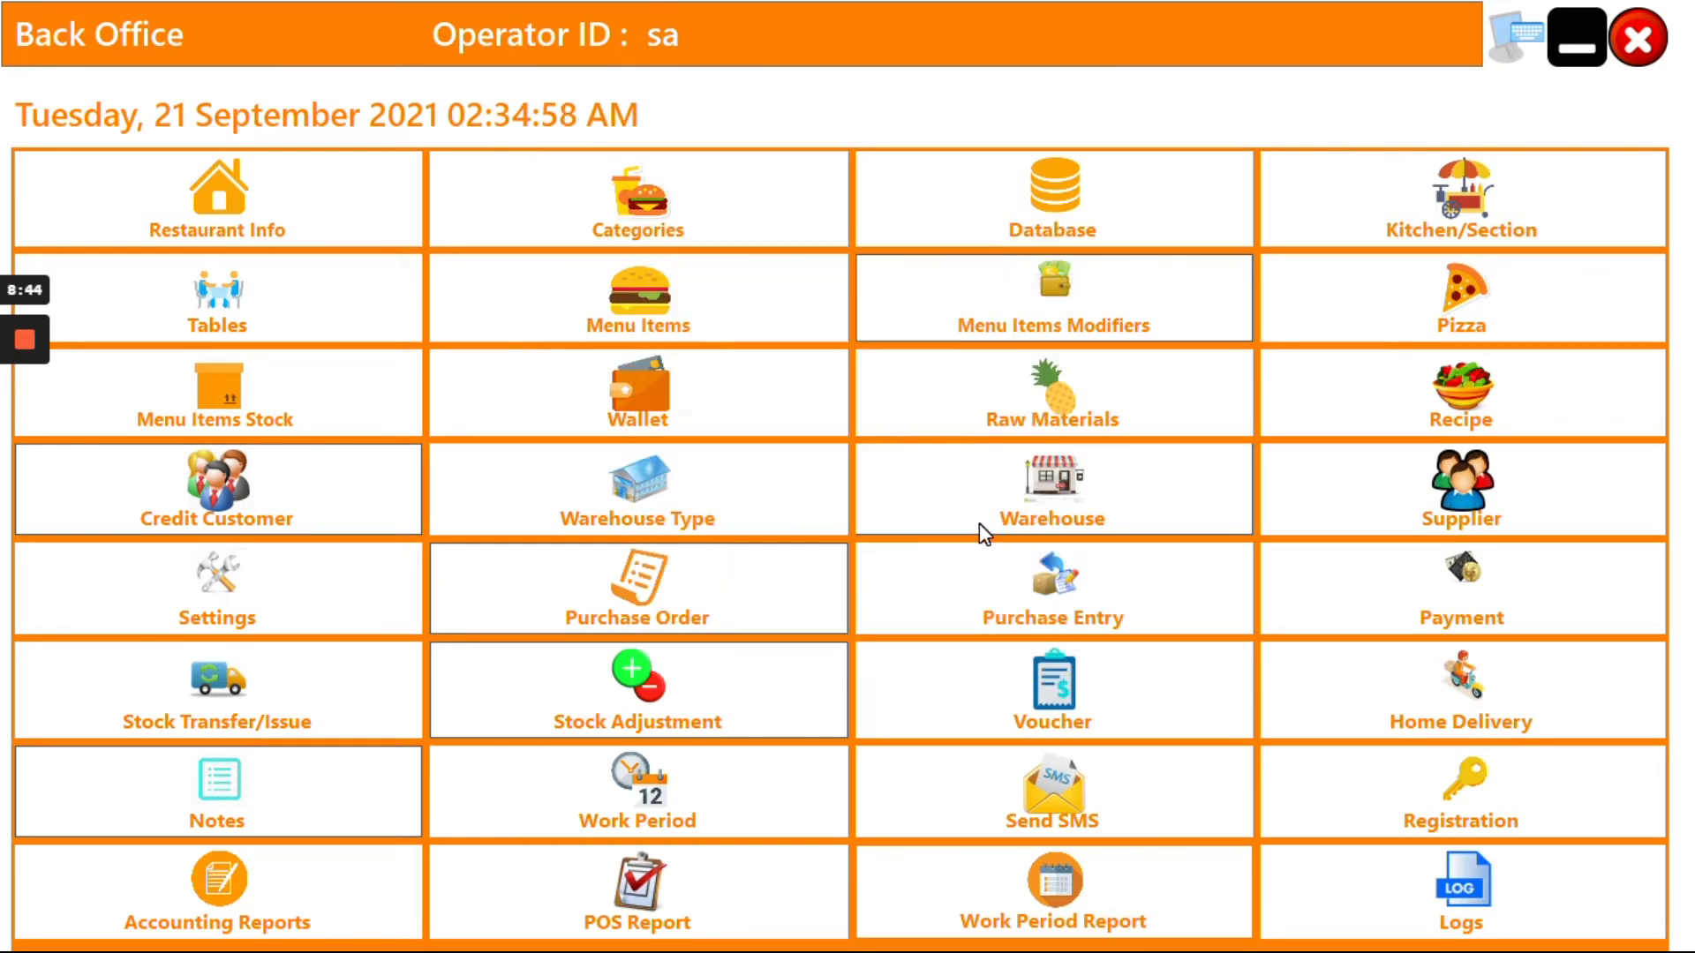
View the raw materials product form, the new supplier form and the new recipe form, closing each one.
{"action": "left_click", "coordinate": [976, 382]}
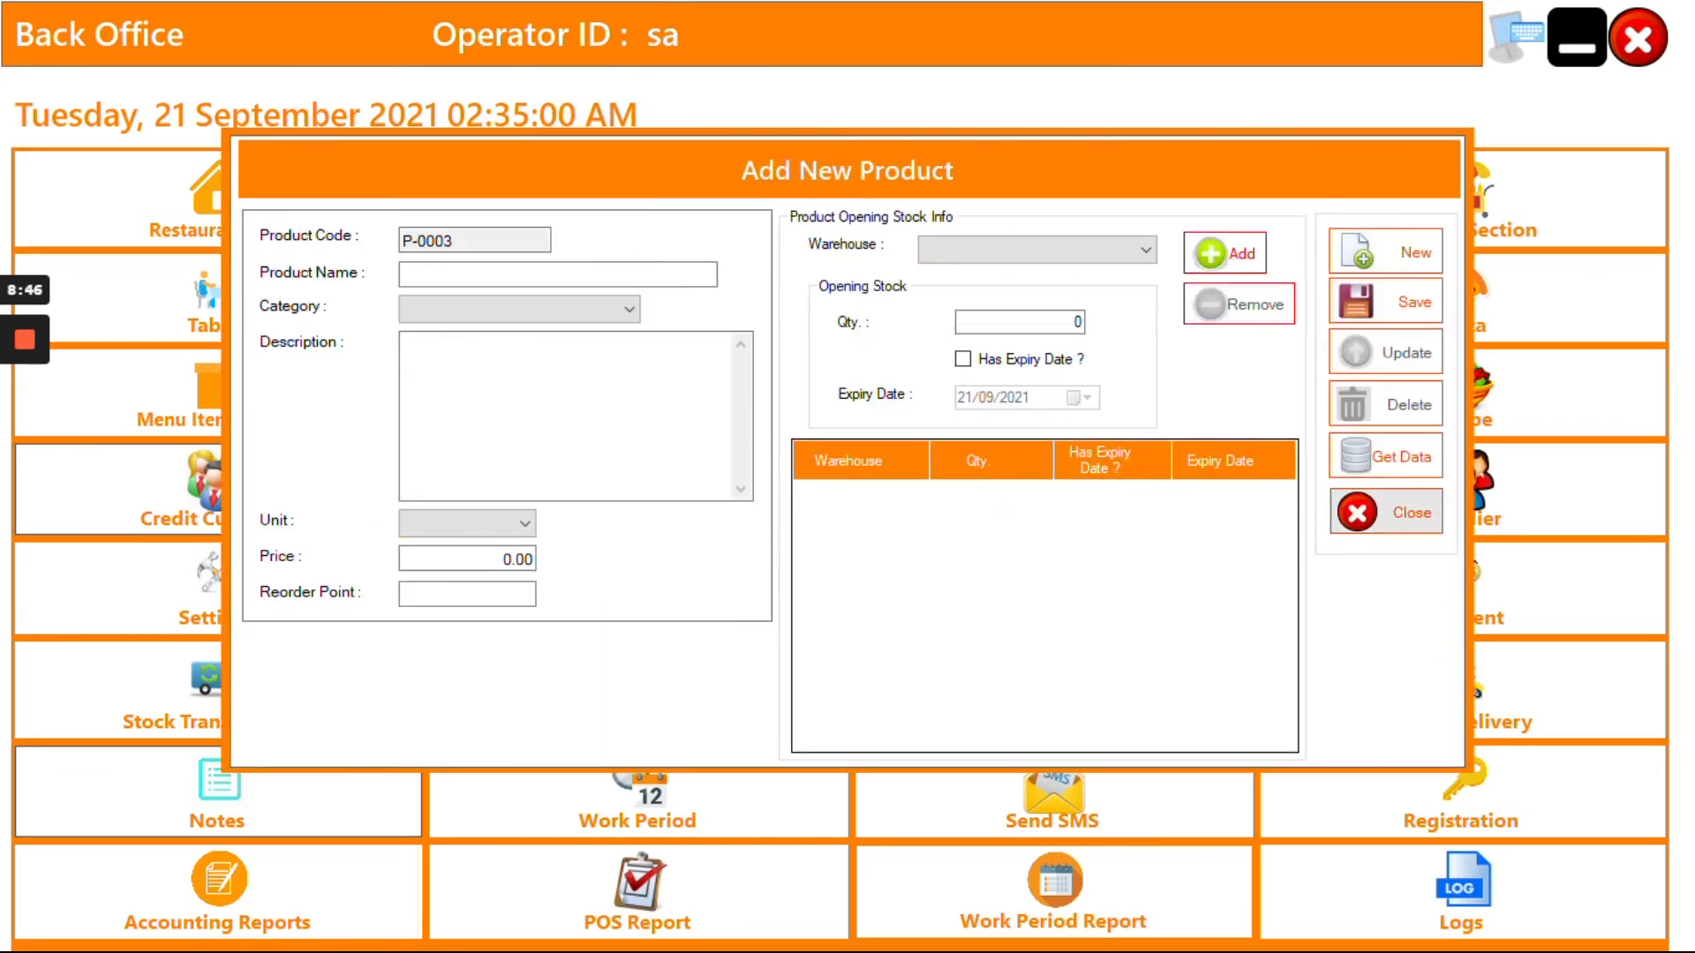
{"action": "left_click", "coordinate": [1386, 512]}
{"action": "left_click", "coordinate": [1470, 457]}
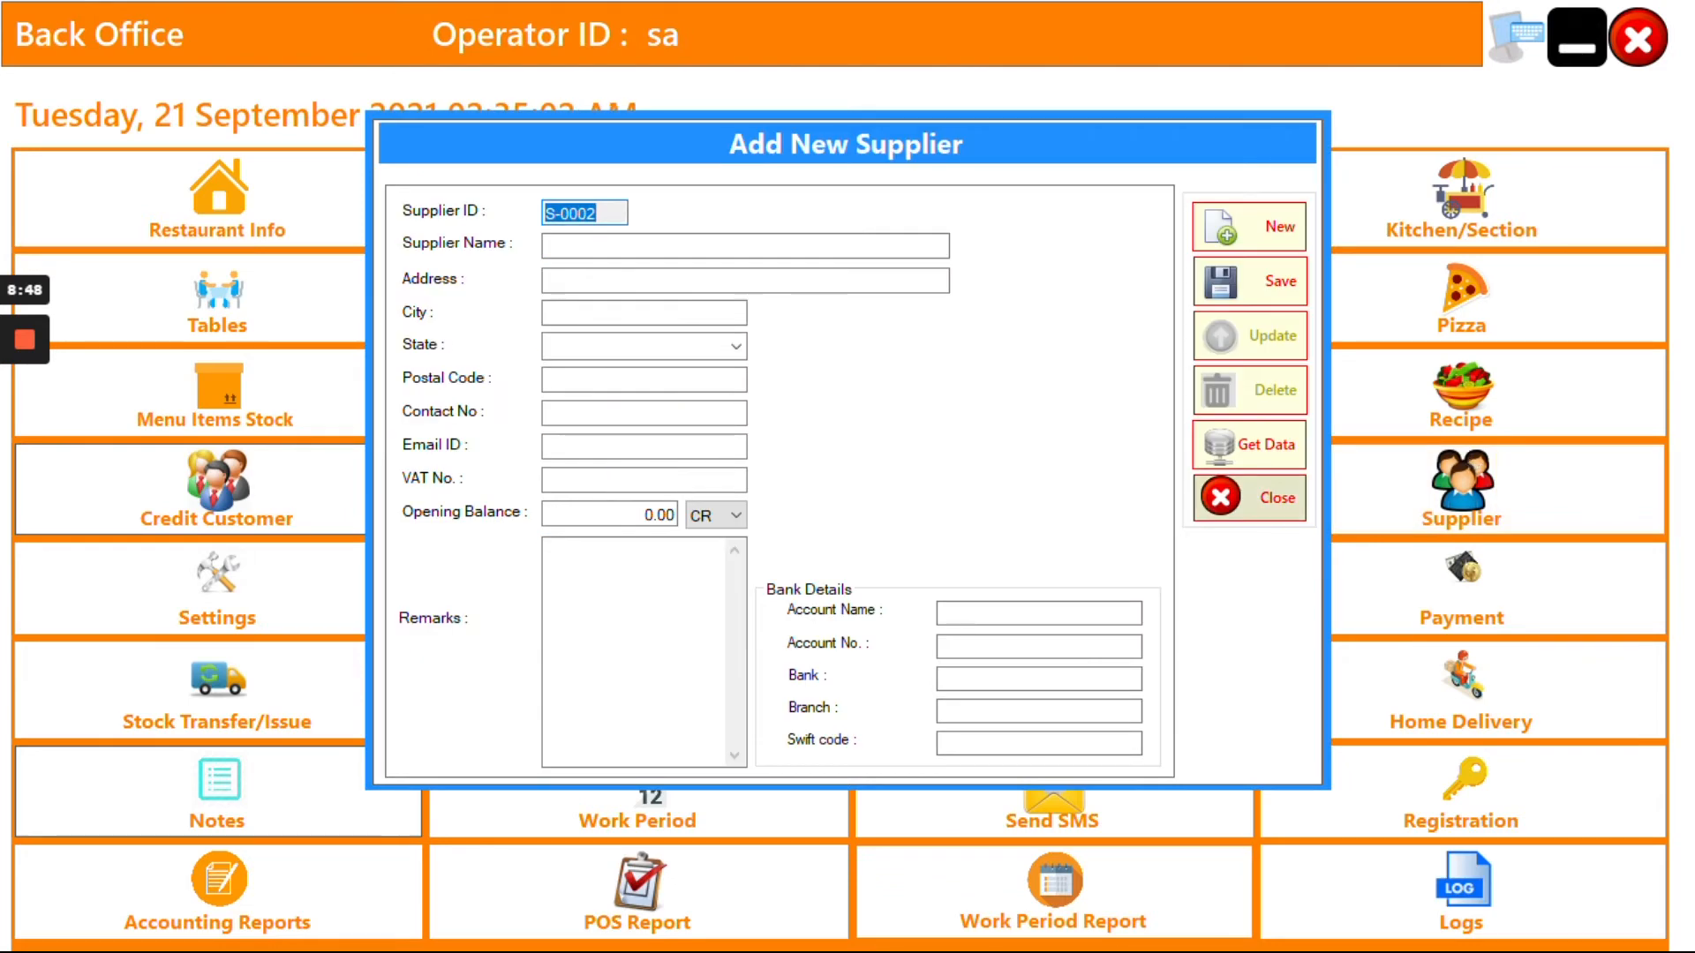
{"action": "left_click", "coordinate": [1276, 510]}
{"action": "left_click", "coordinate": [1416, 423]}
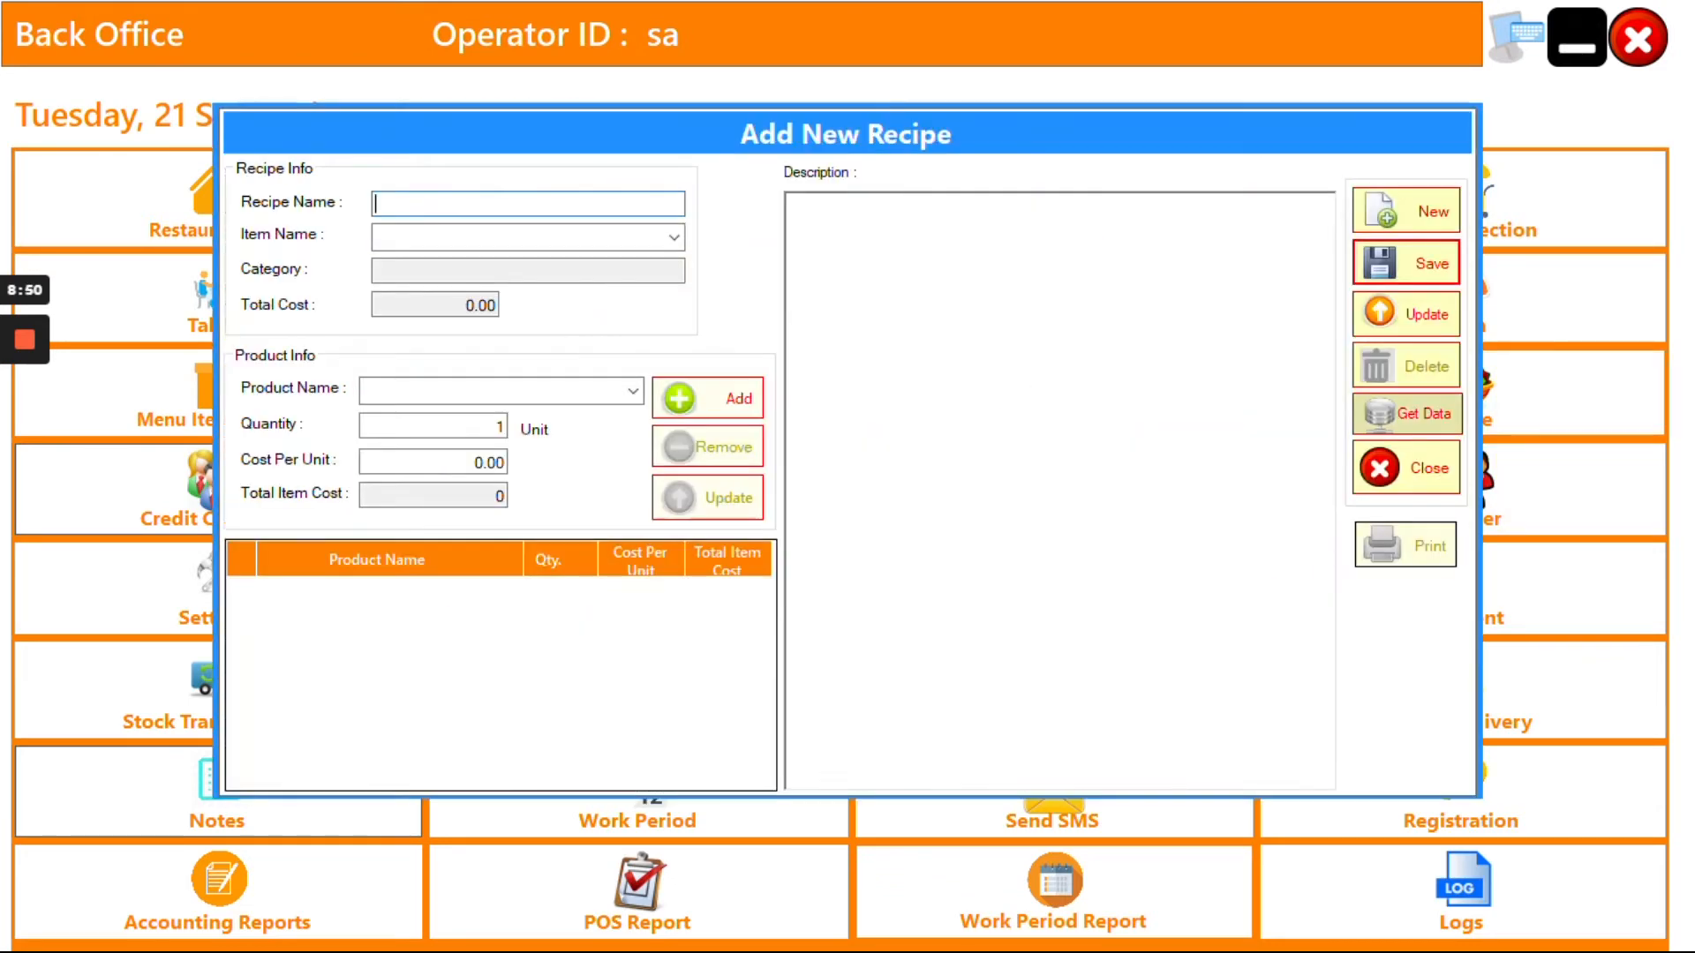
{"action": "left_click", "coordinate": [1392, 477]}
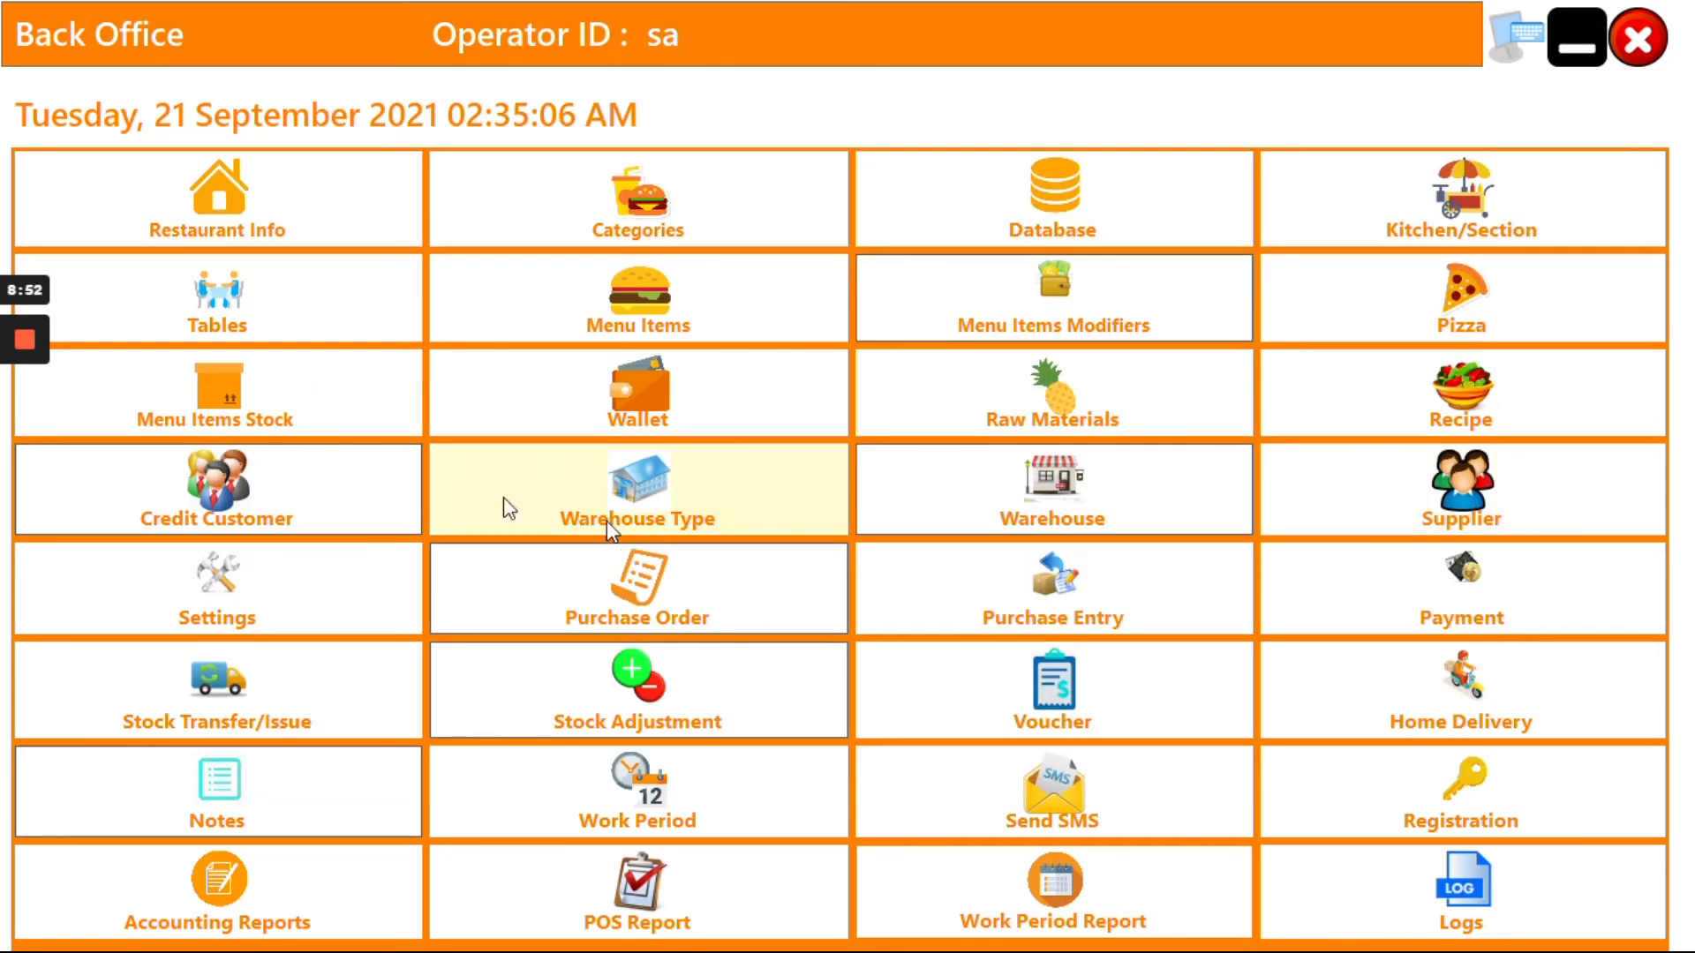
Look at the credit customer choices, the warehouse types and the warehouse entry form.
{"action": "left_click", "coordinate": [268, 488]}
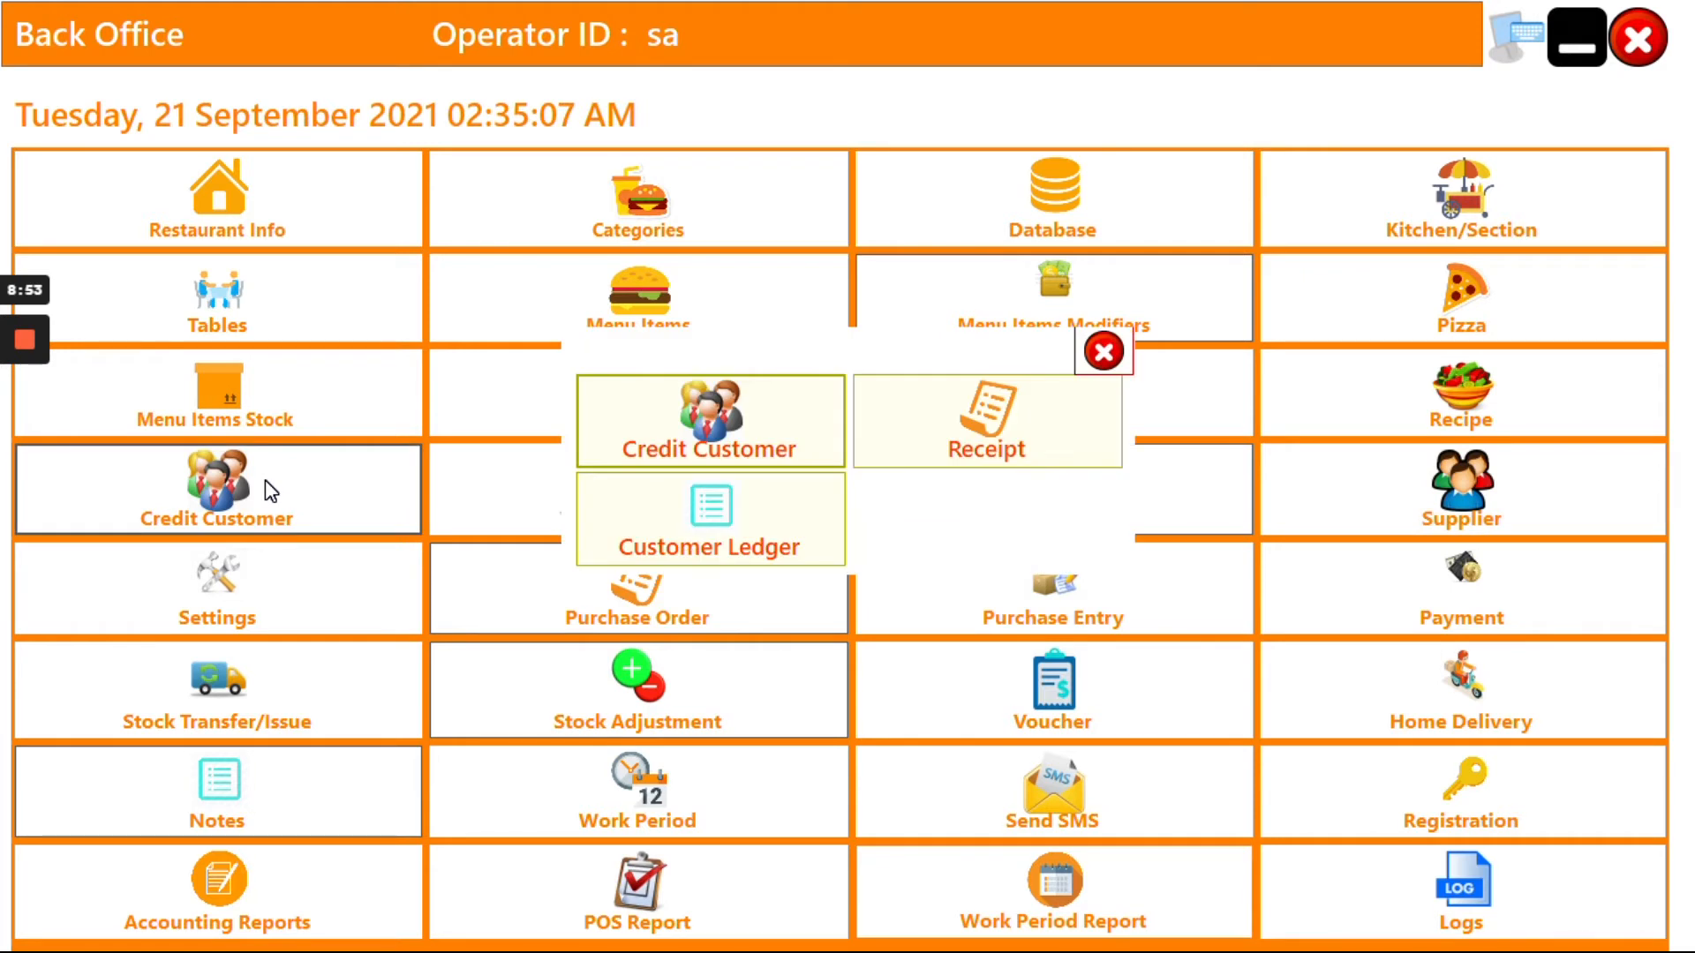
{"action": "left_click", "coordinate": [1104, 351]}
{"action": "left_click", "coordinate": [639, 512]}
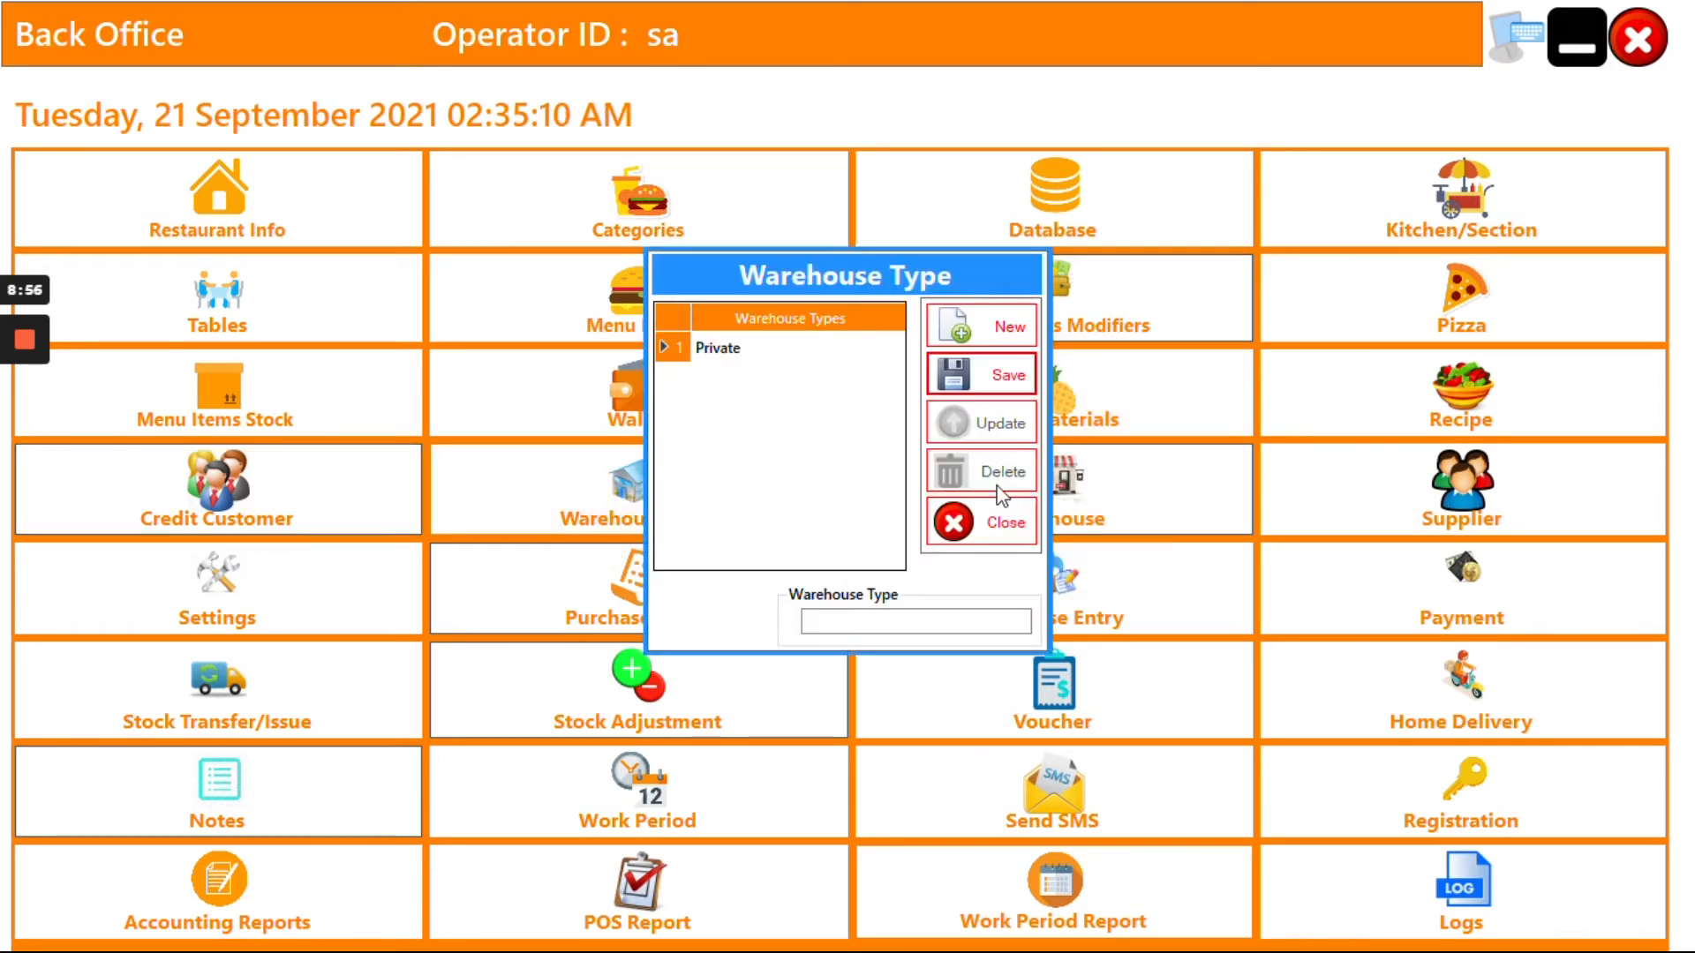
{"action": "left_click", "coordinate": [979, 522]}
{"action": "left_click", "coordinate": [1092, 515]}
{"action": "left_click", "coordinate": [1024, 398]}
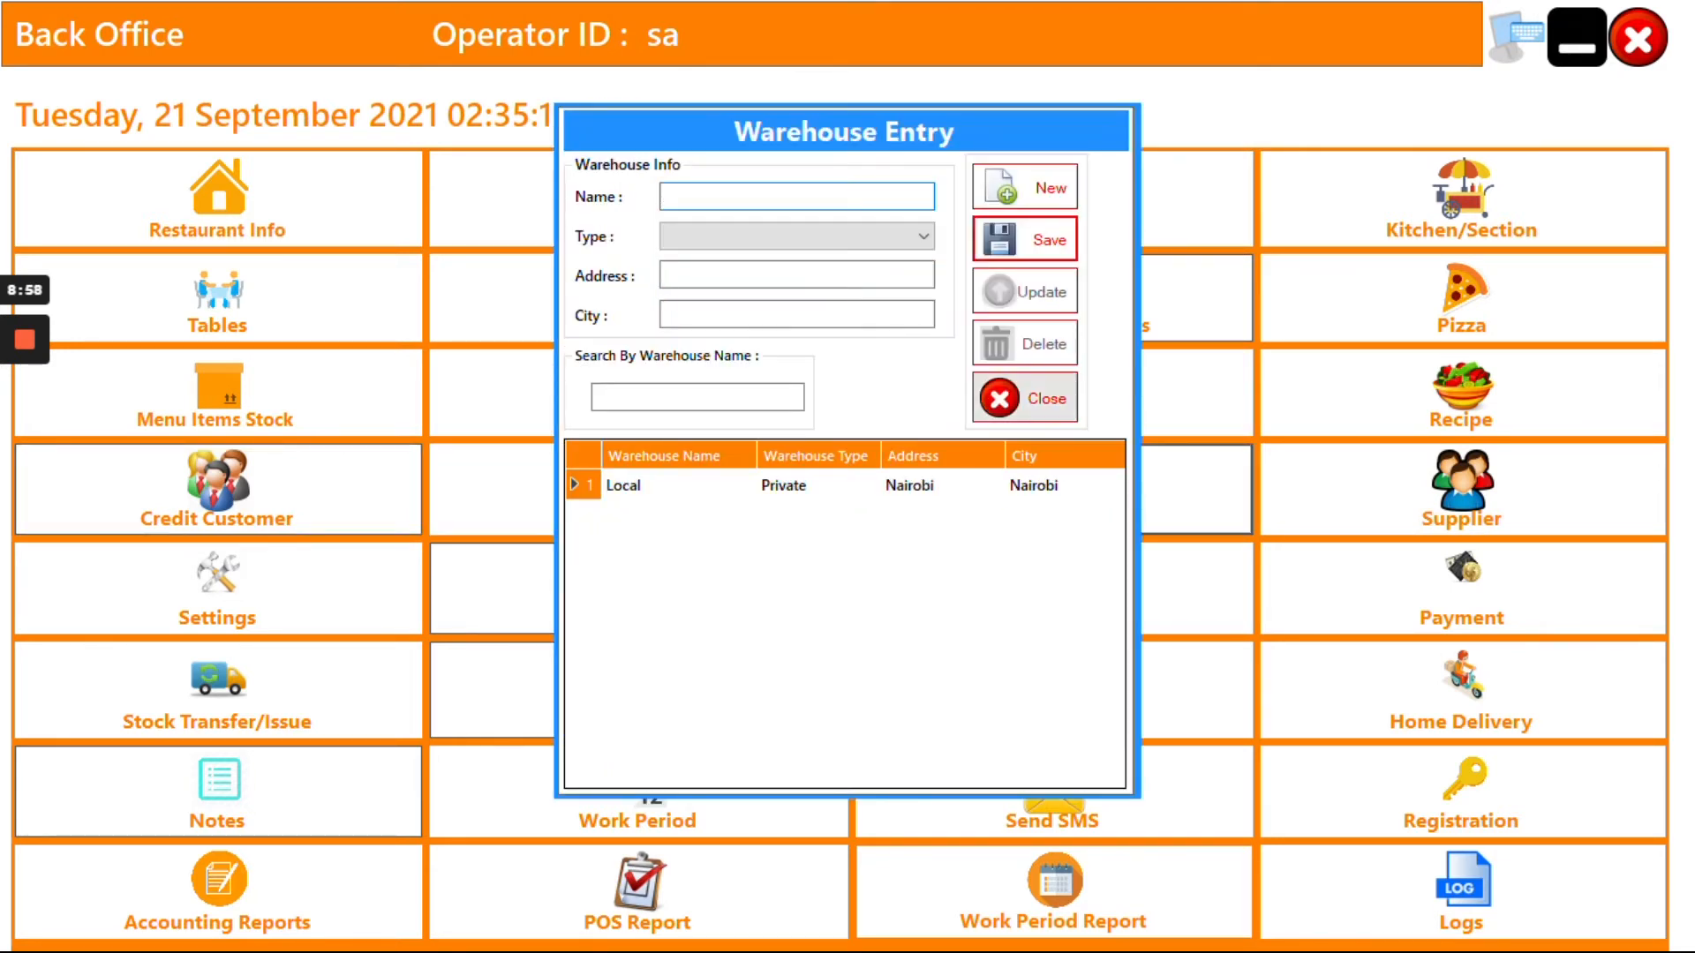
View the new supplier form and the supplier's payment form, closing each one.
{"action": "left_click", "coordinate": [1386, 492]}
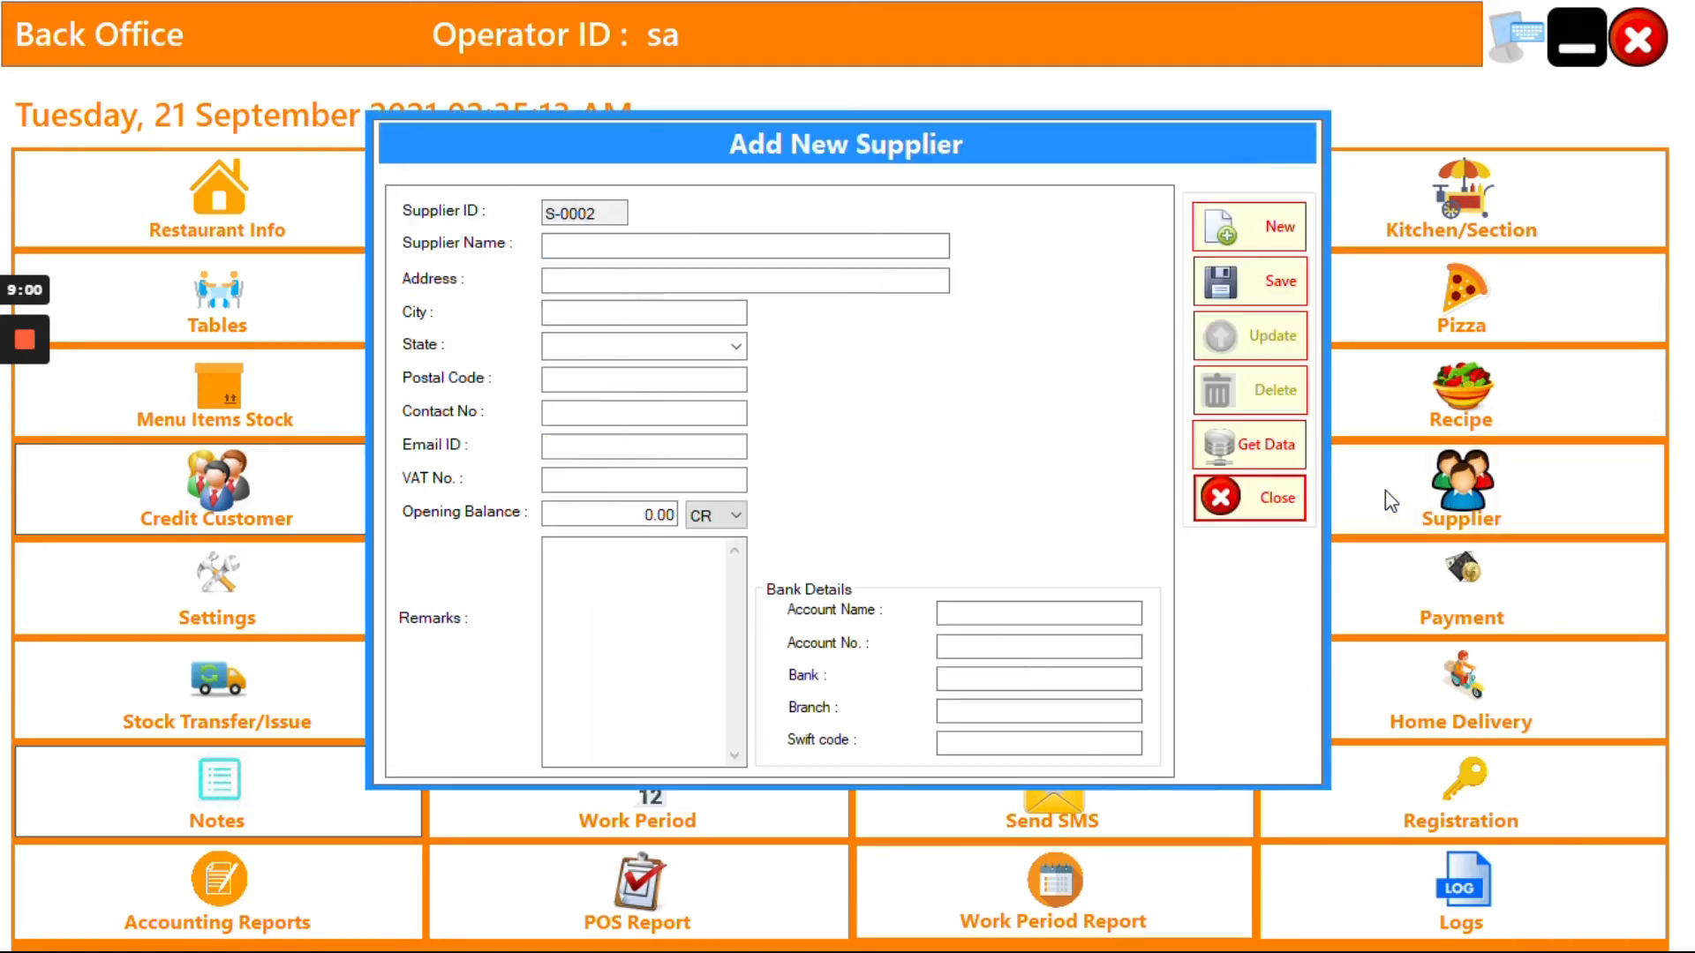
{"action": "left_click", "coordinate": [1222, 494]}
{"action": "left_click", "coordinate": [1413, 613]}
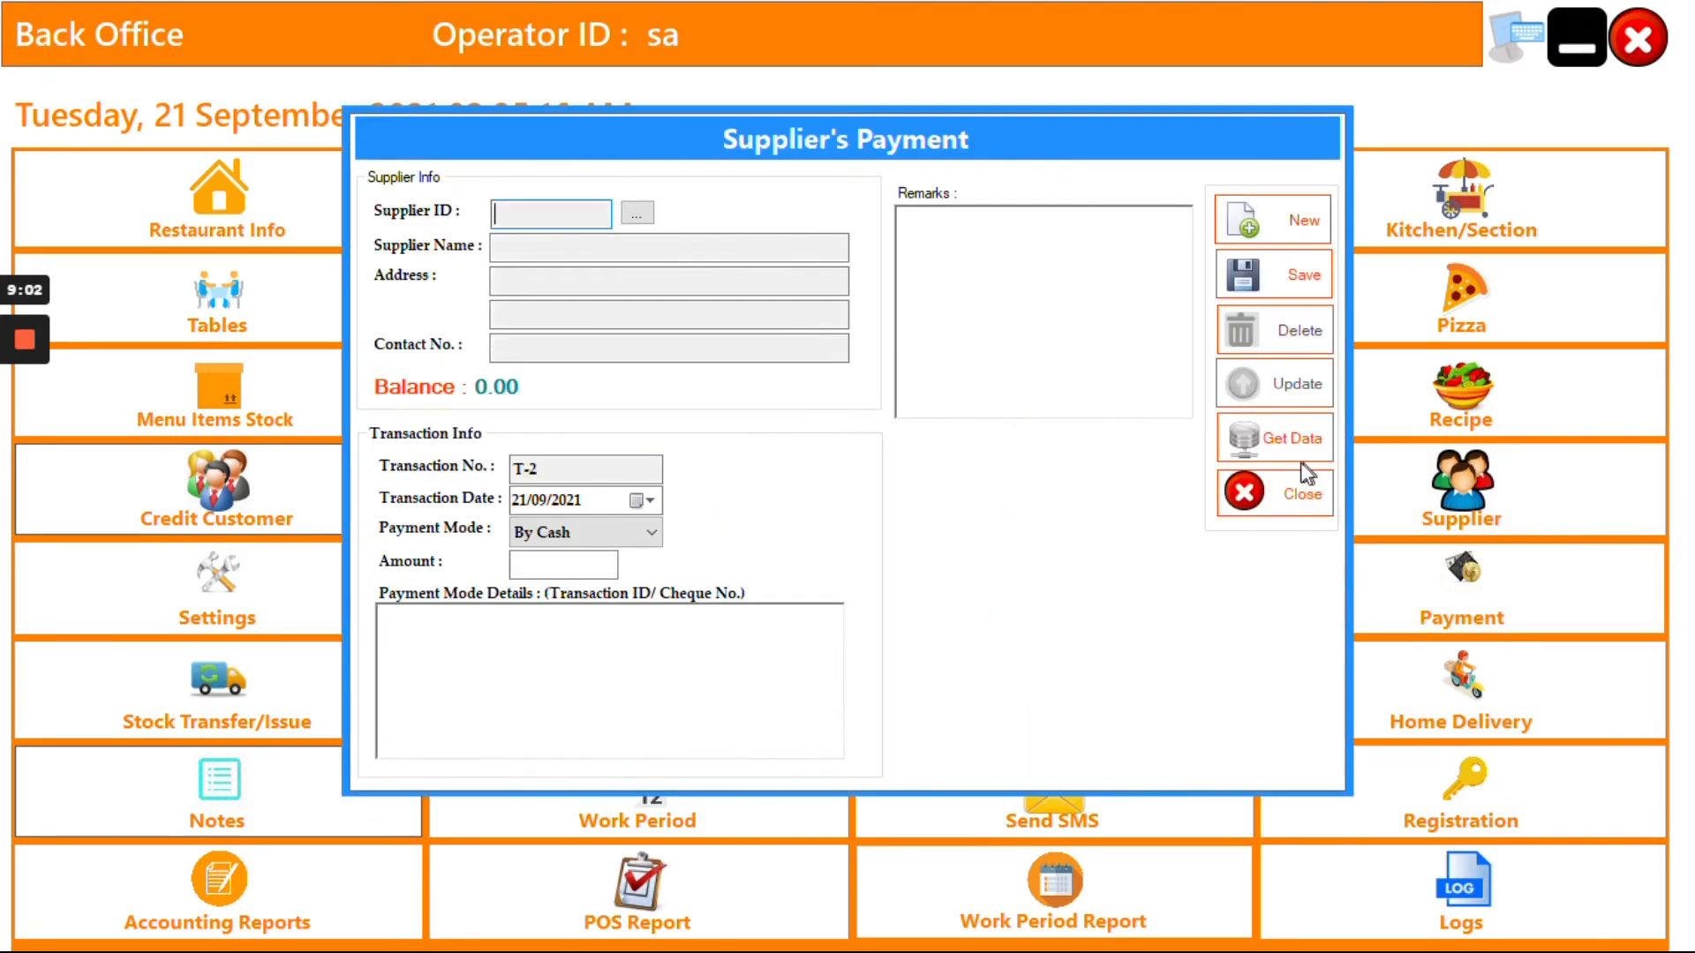
{"action": "left_click", "coordinate": [1296, 495]}
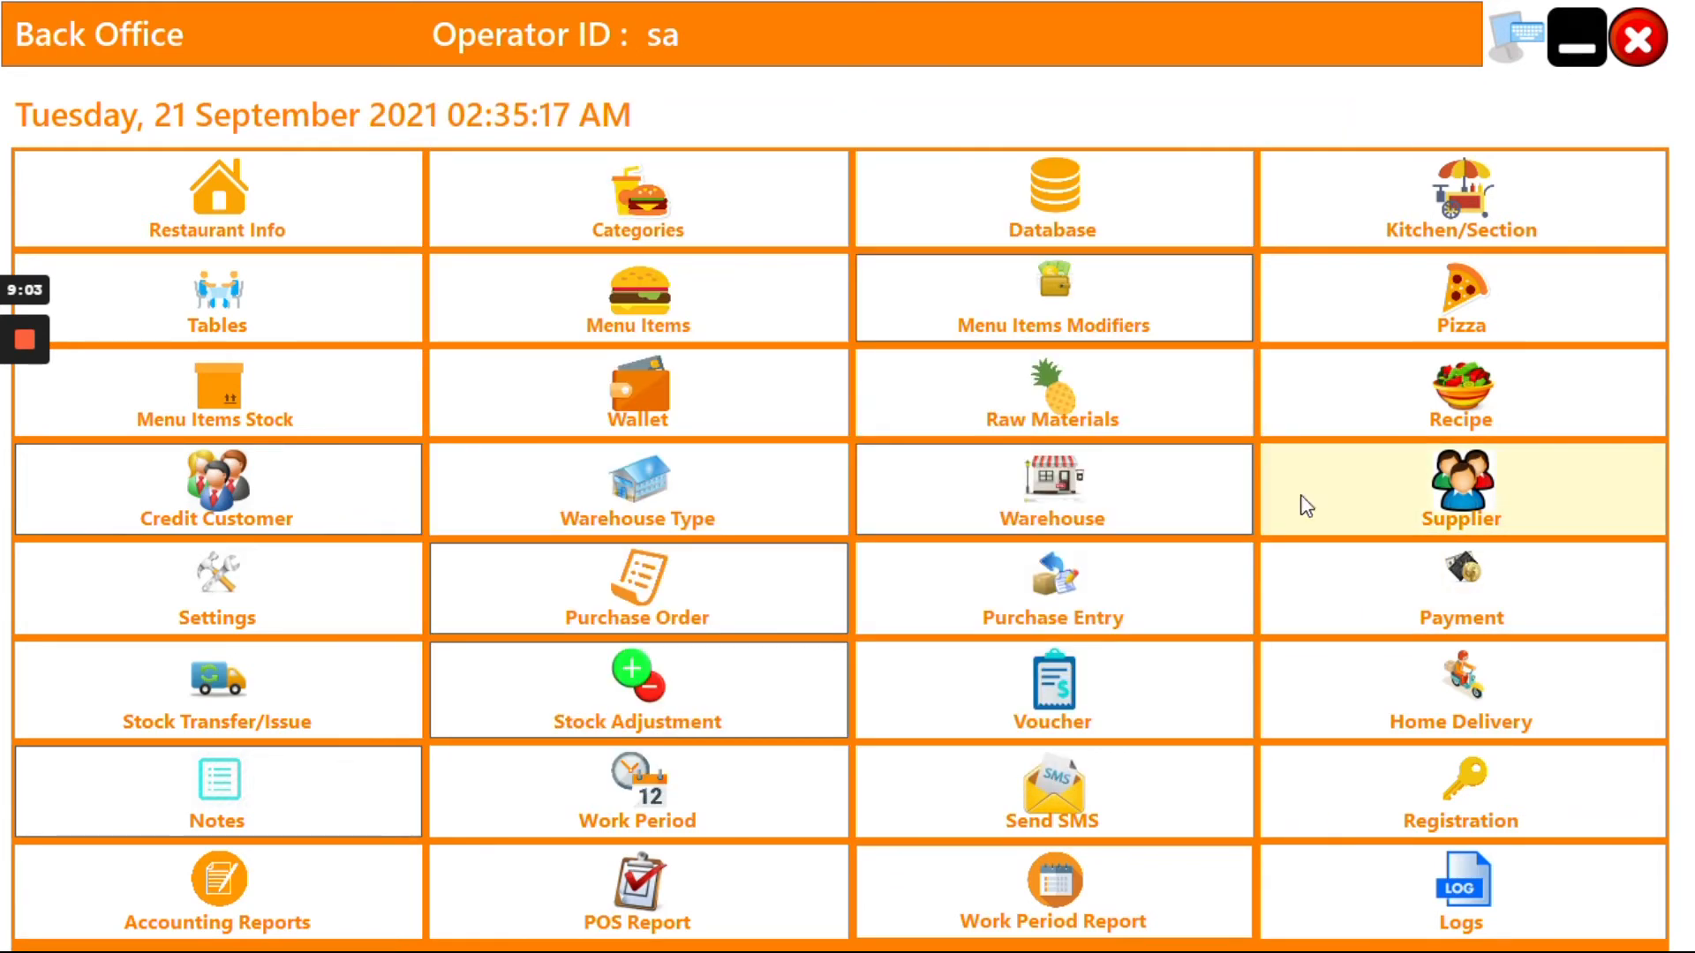
View the purchase entry form and the purchase order form, closing each one.
{"action": "left_click", "coordinate": [1171, 607]}
{"action": "left_click", "coordinate": [1272, 385]}
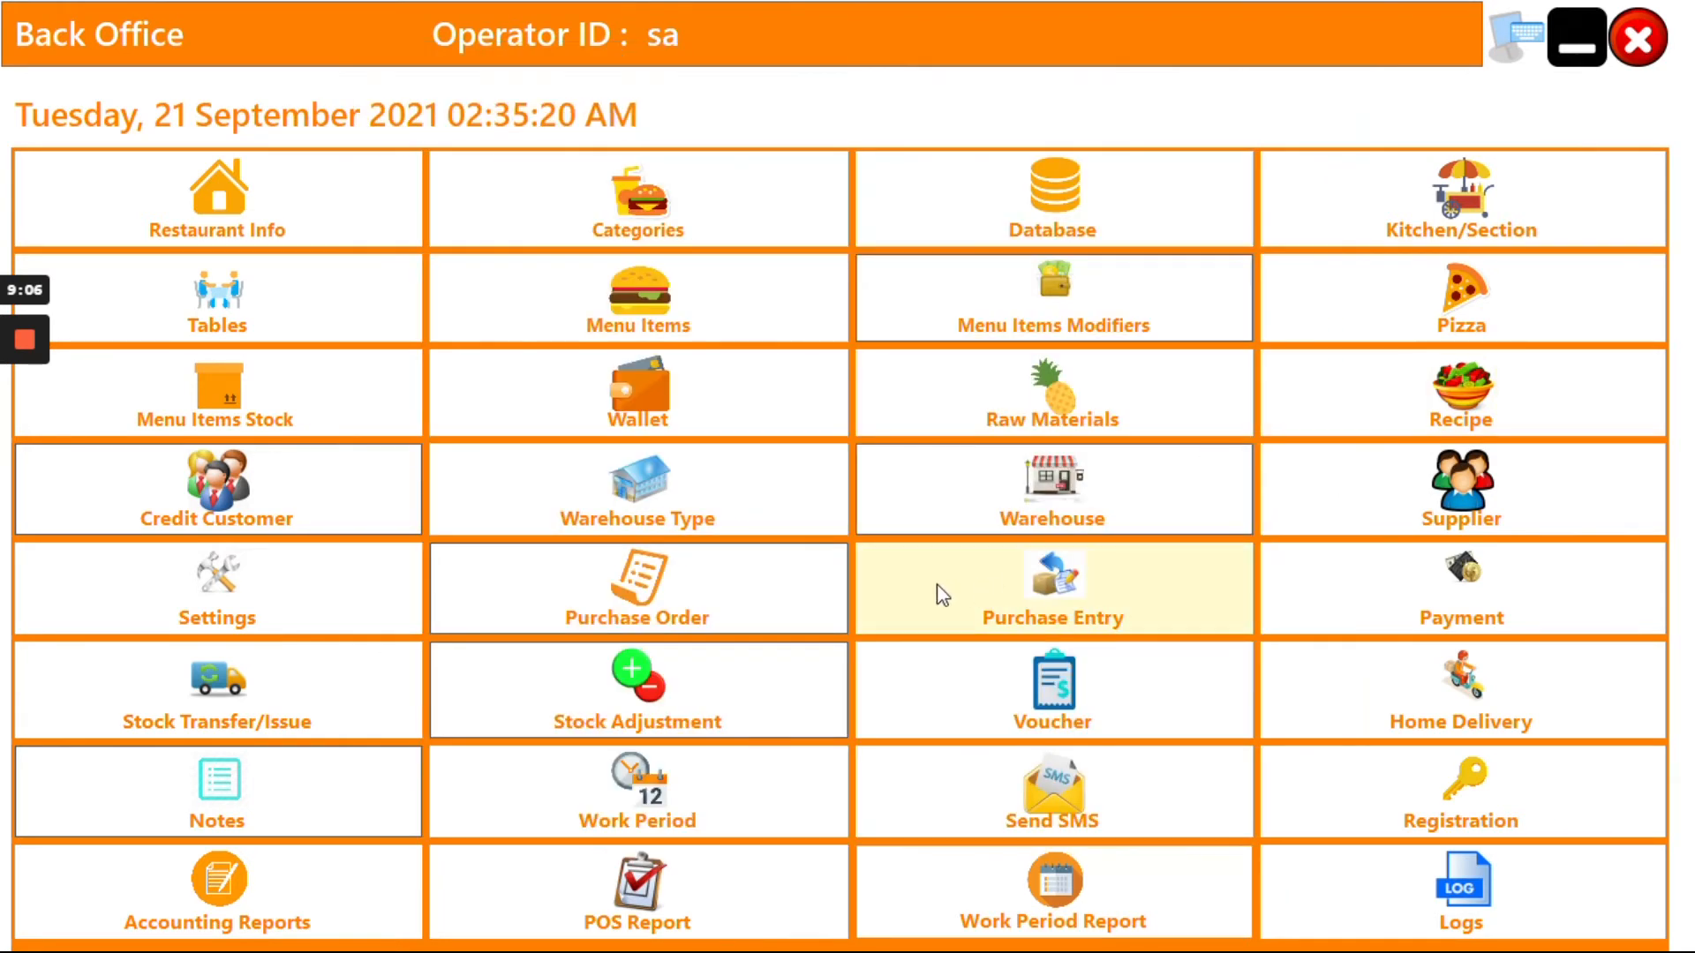
{"action": "left_click", "coordinate": [749, 606]}
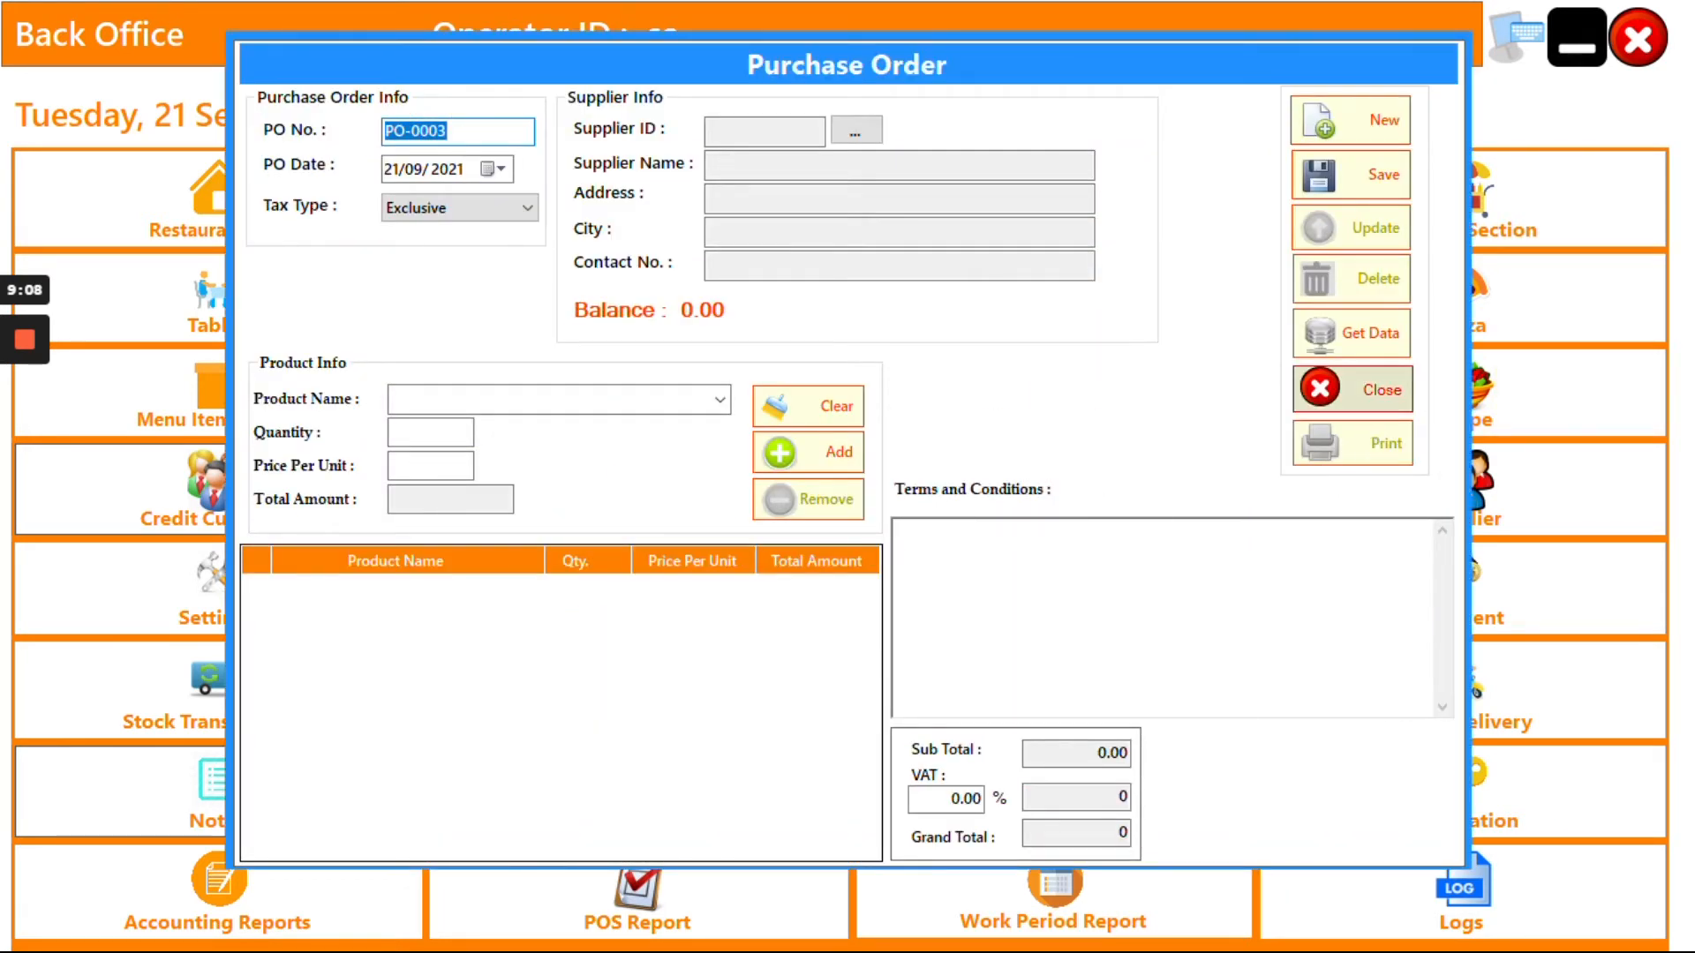
{"action": "left_click", "coordinate": [1342, 389]}
Look at the terminal setting form within the Back Office settings and close it.
{"action": "left_click", "coordinate": [293, 600]}
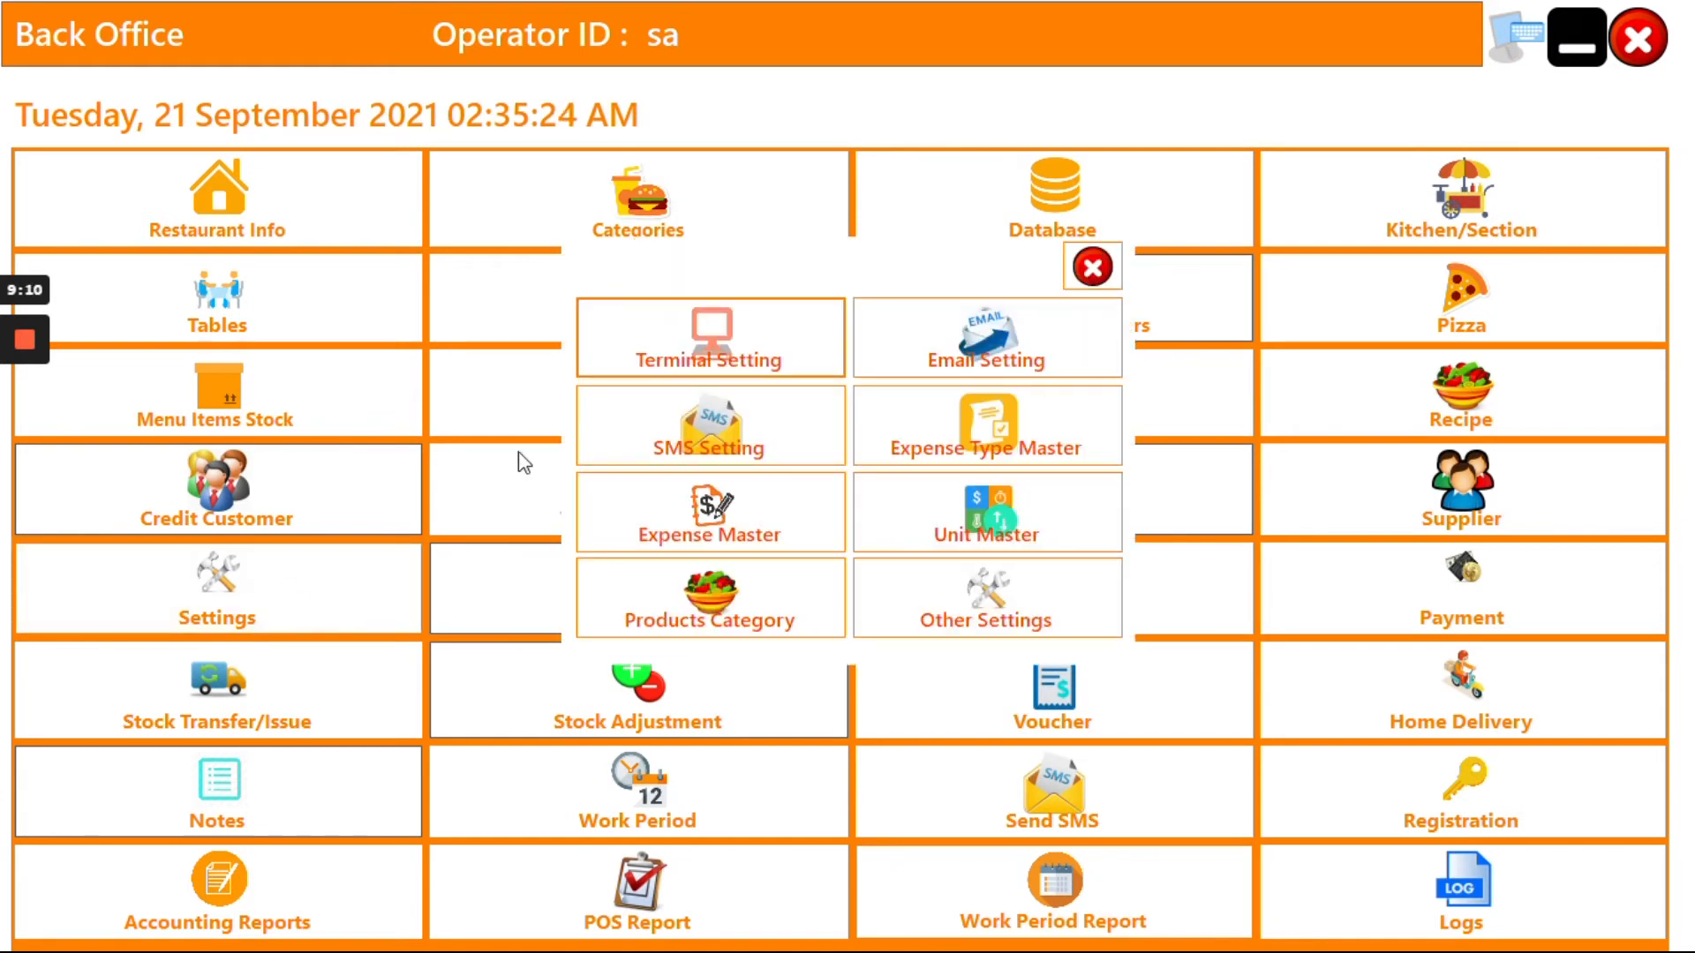
{"action": "left_click", "coordinate": [684, 344]}
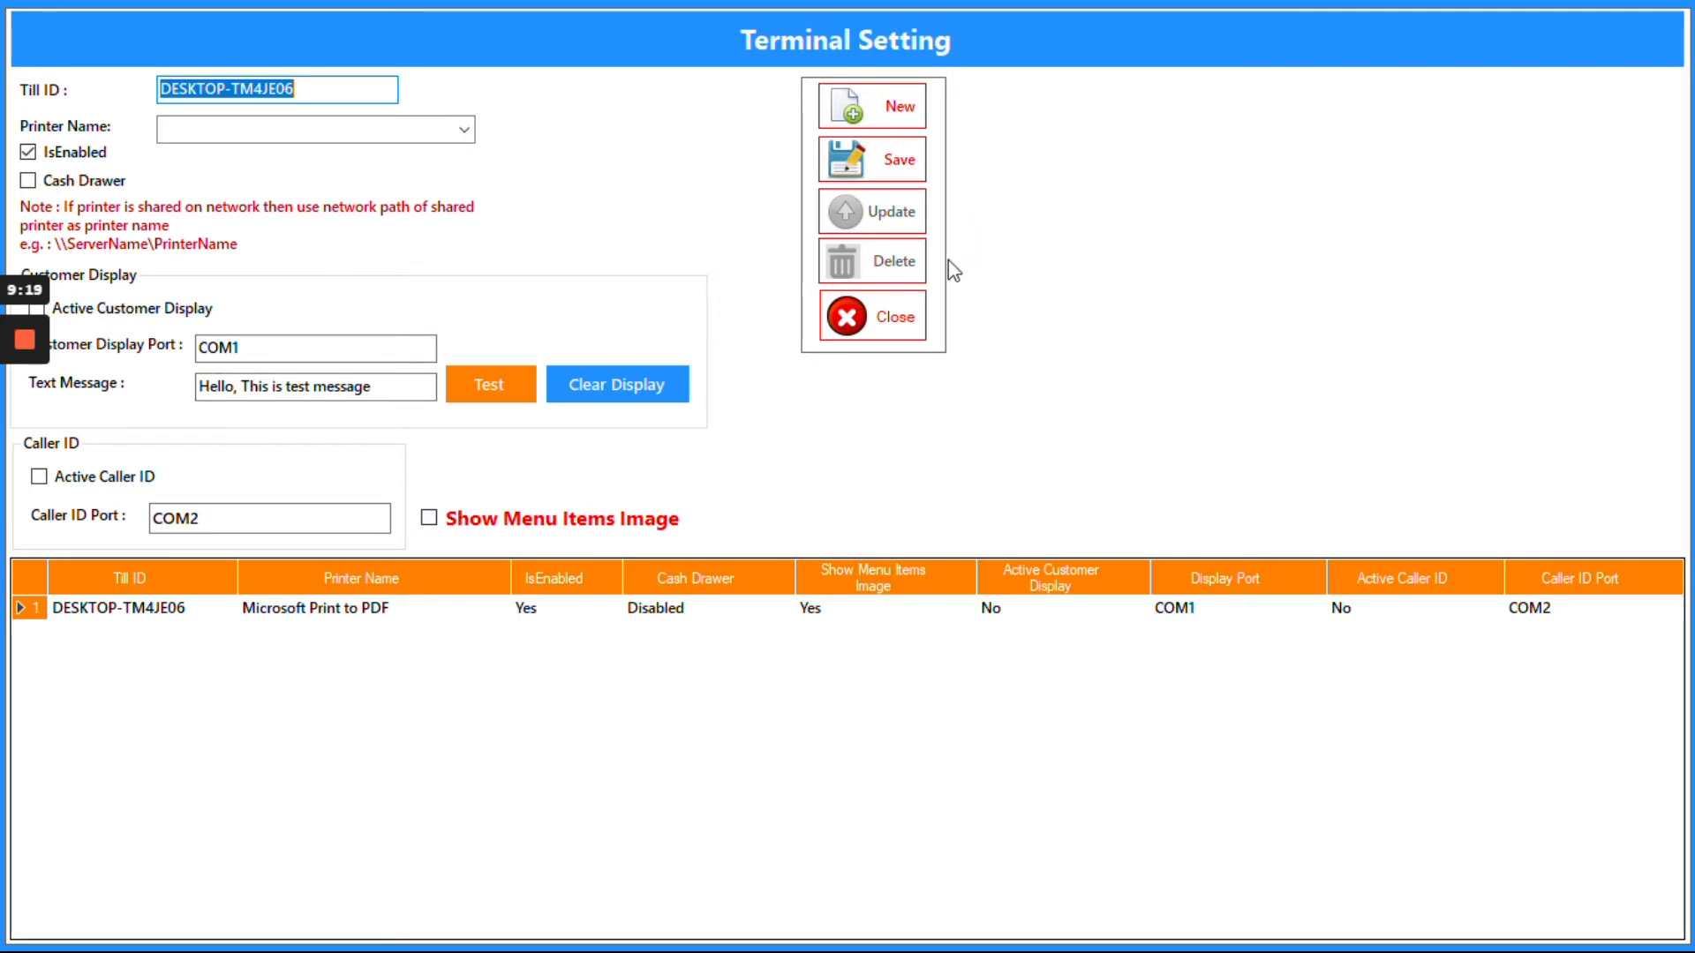
{"action": "left_click", "coordinate": [873, 316]}
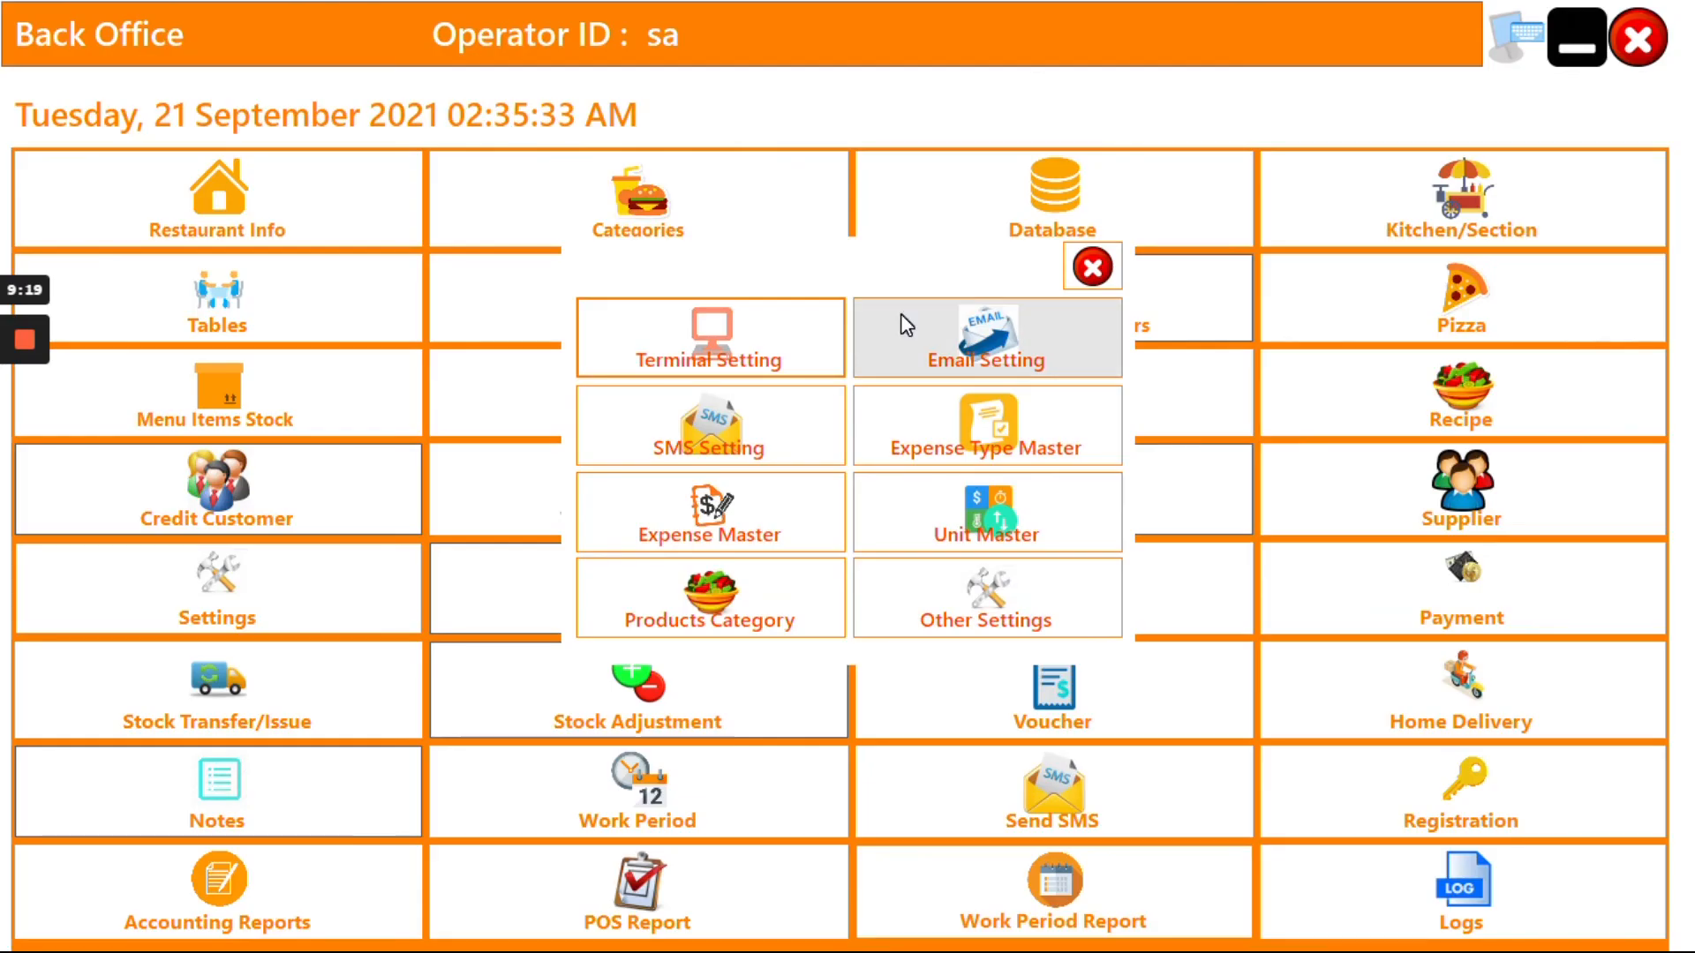
Review the expense type list, the email setting form and the SMS setting form, closing each one.
{"action": "left_click", "coordinate": [964, 436]}
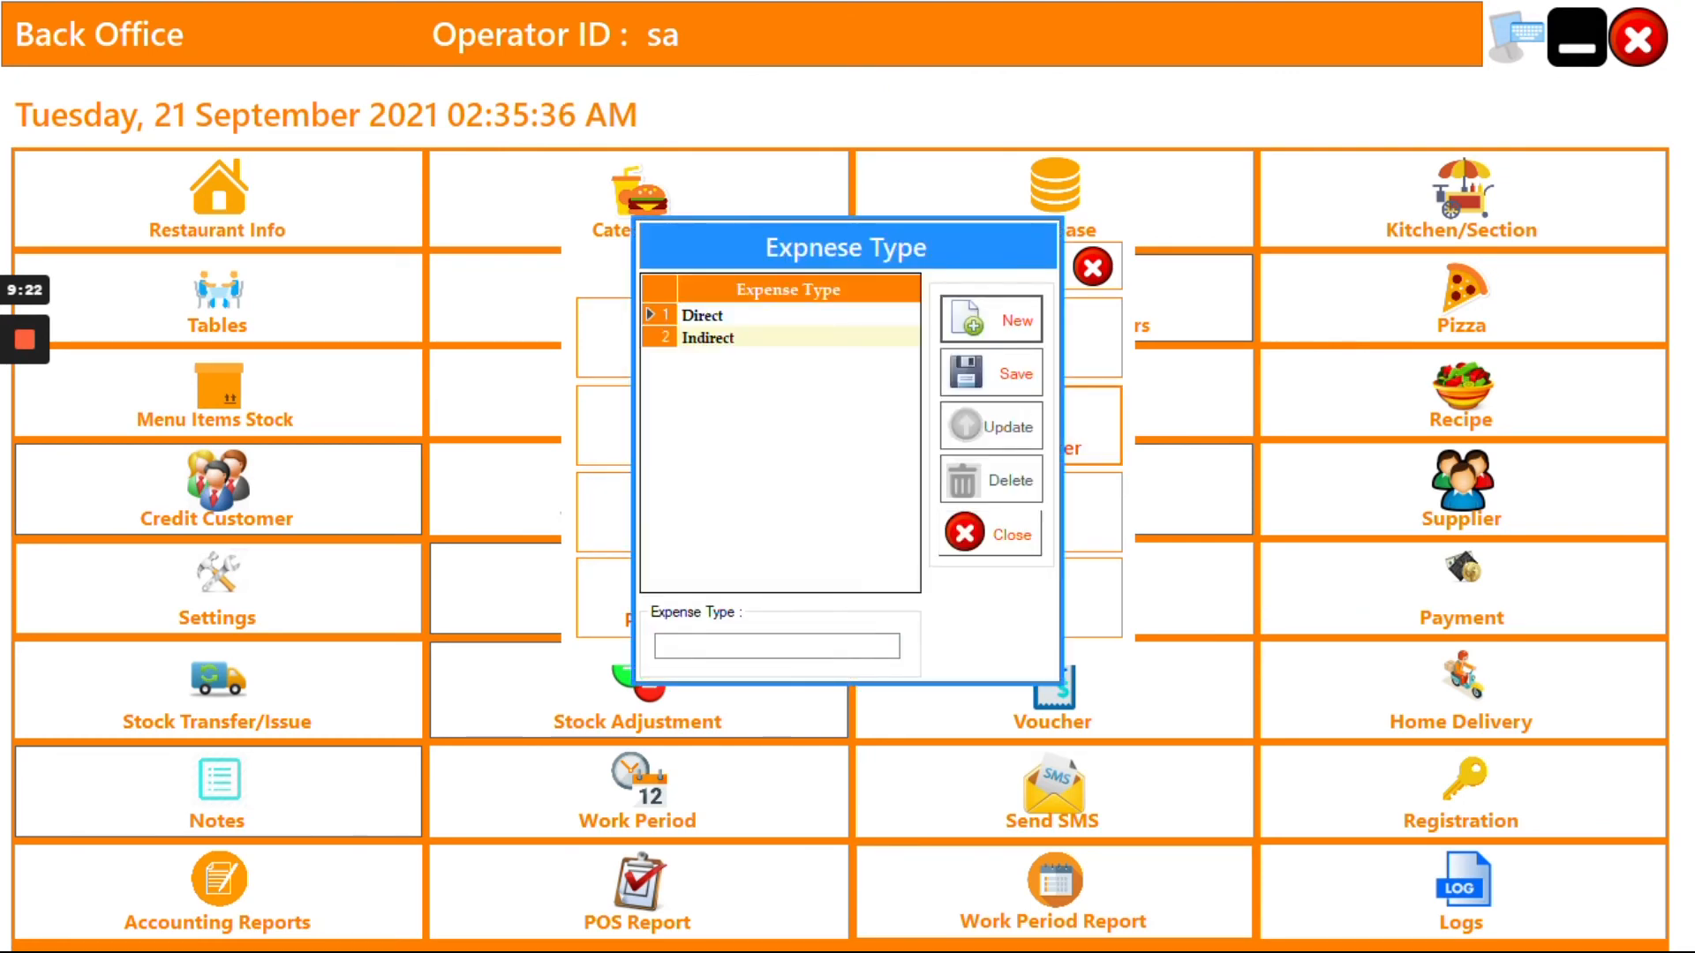
{"action": "left_click", "coordinate": [992, 534]}
{"action": "left_click", "coordinate": [962, 332]}
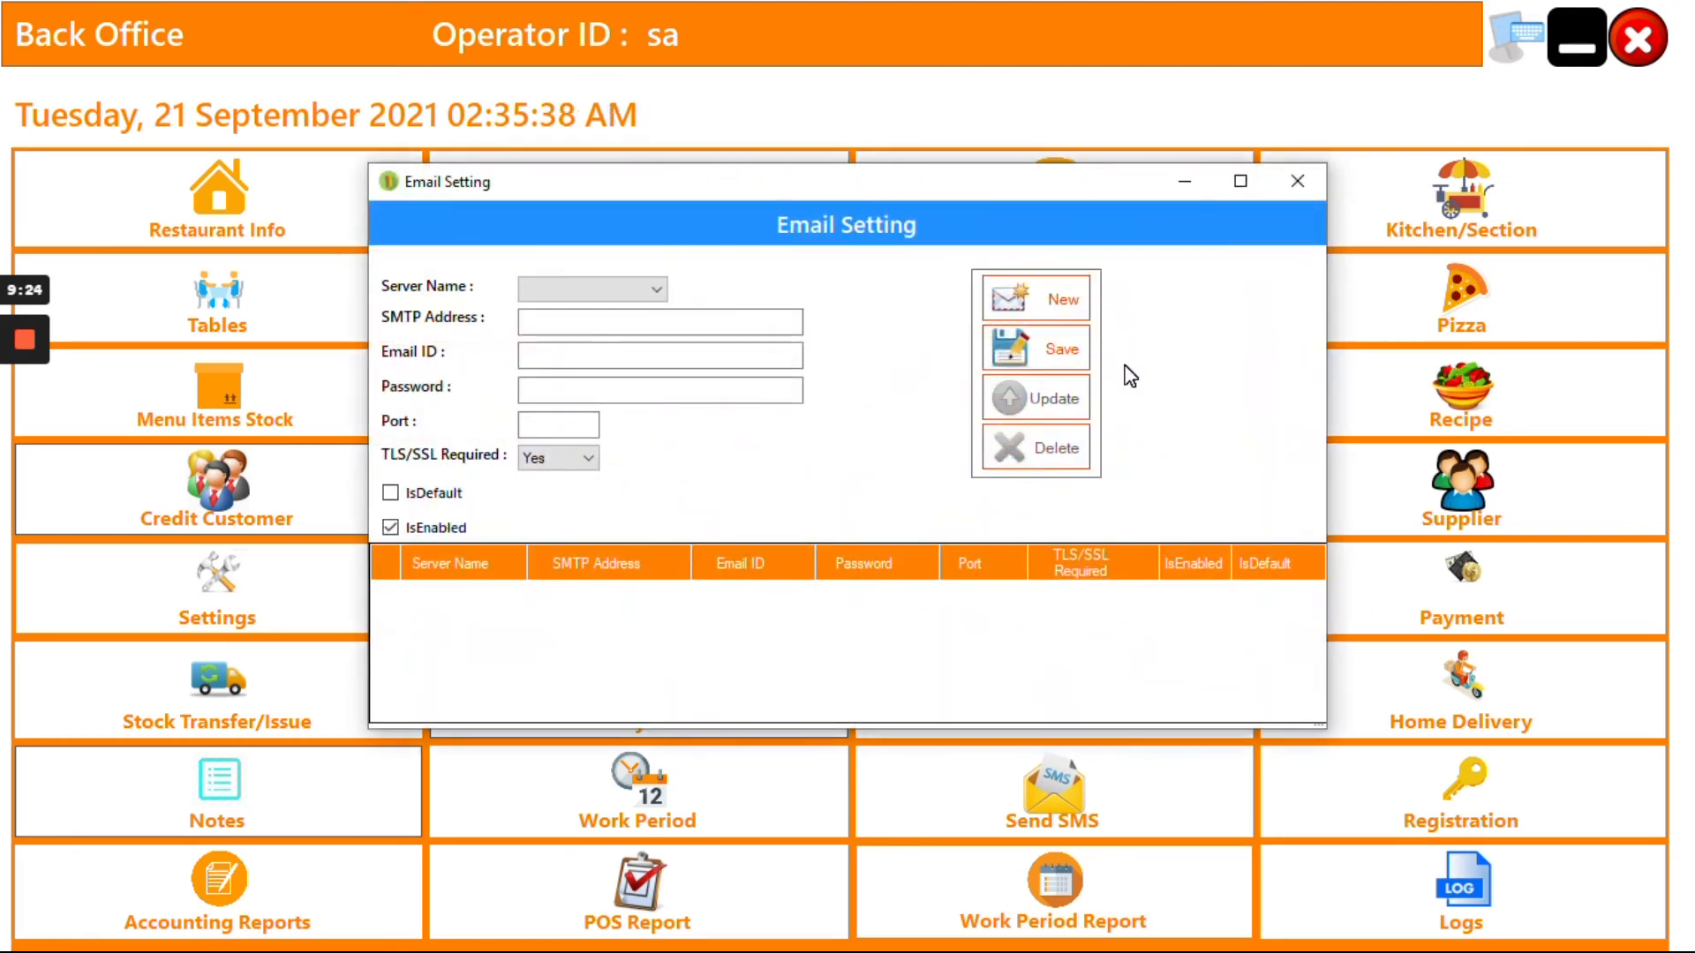
{"action": "left_click", "coordinate": [1297, 182]}
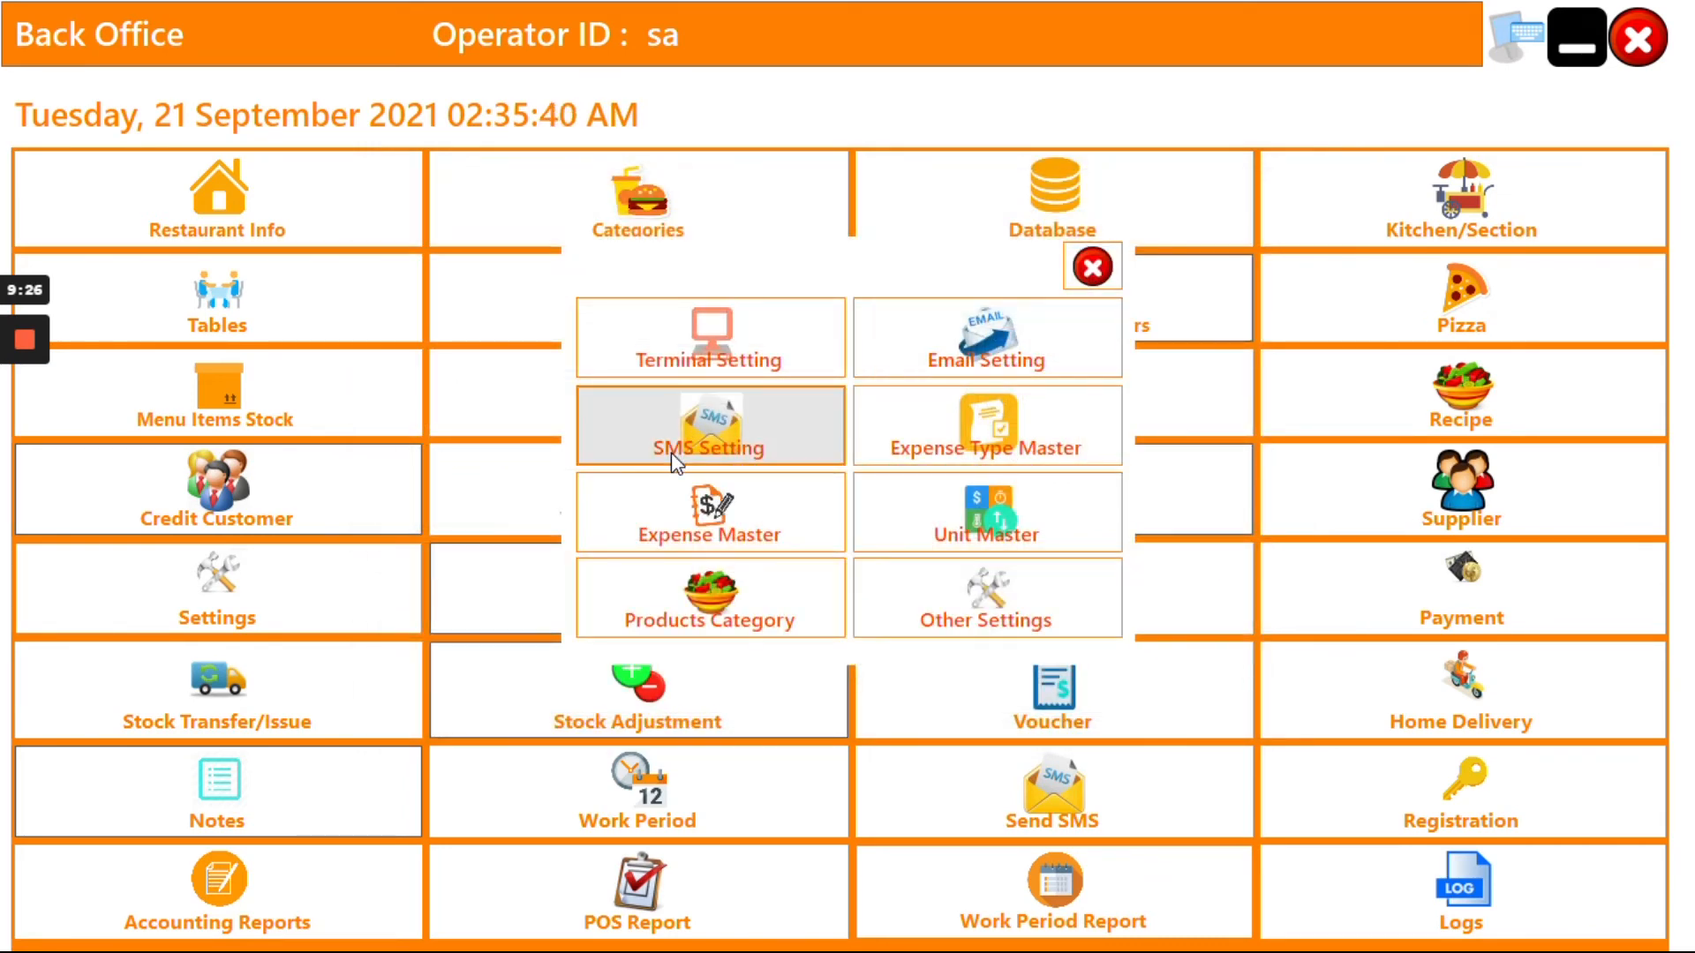
{"action": "left_click", "coordinate": [671, 452]}
{"action": "left_click", "coordinate": [1296, 181]}
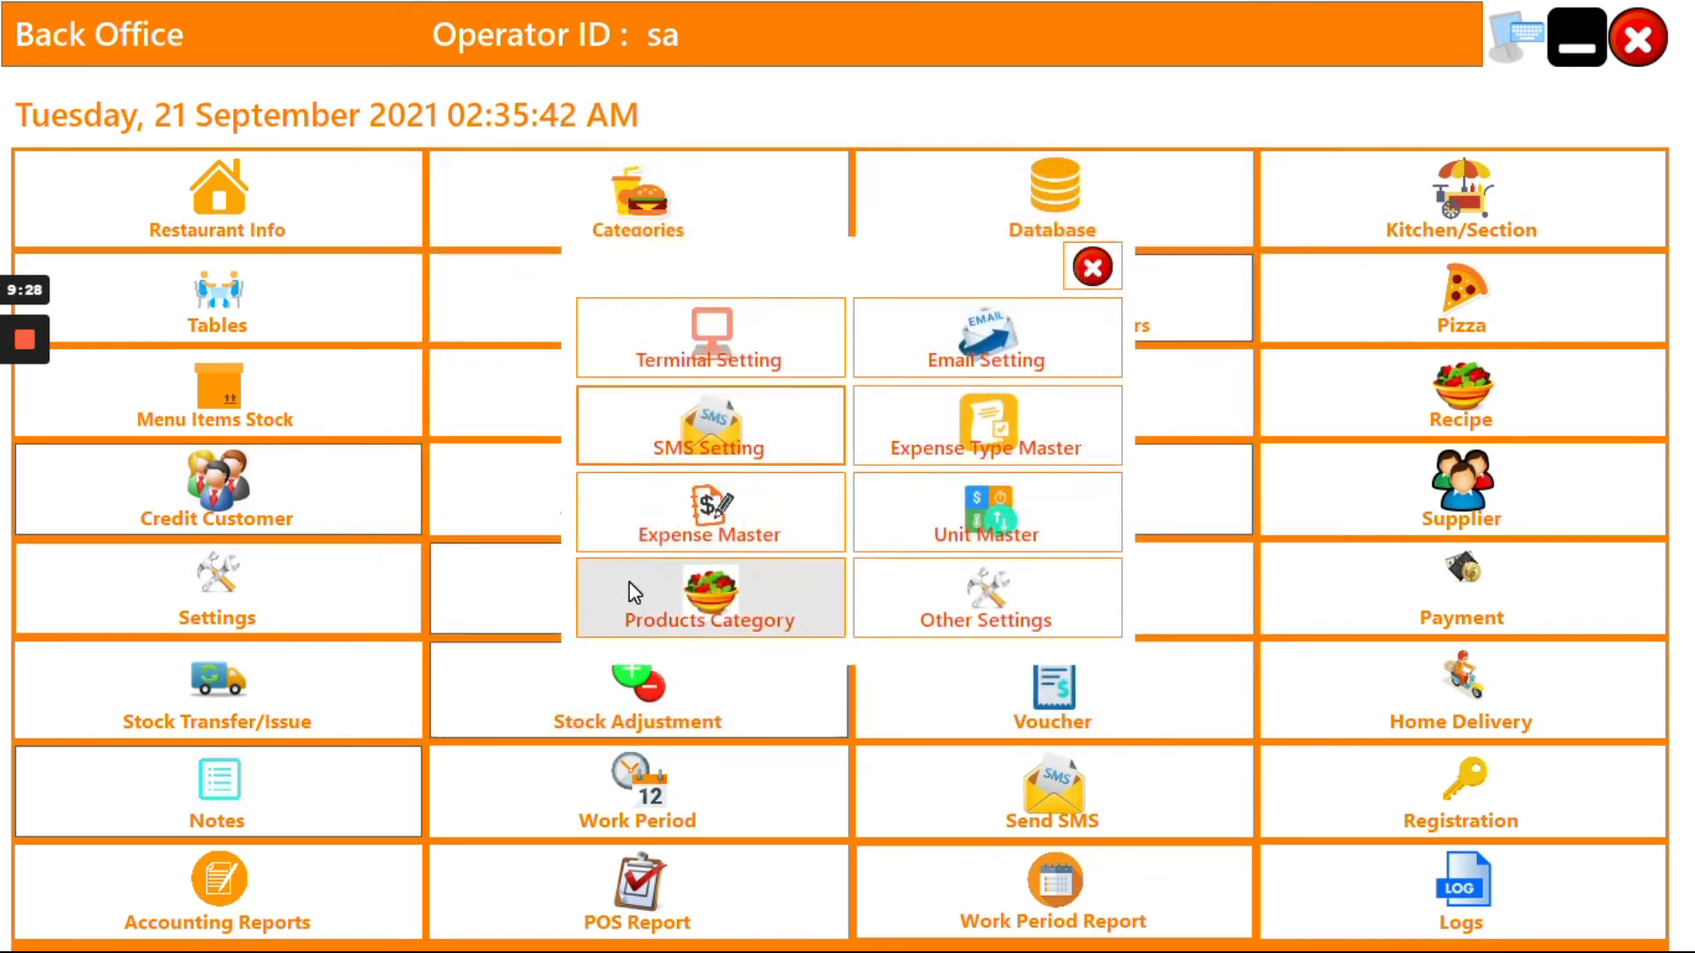
Review the expense master, the unit master and the products category forms, closing each one.
{"action": "left_click", "coordinate": [707, 543]}
{"action": "left_click", "coordinate": [1032, 432]}
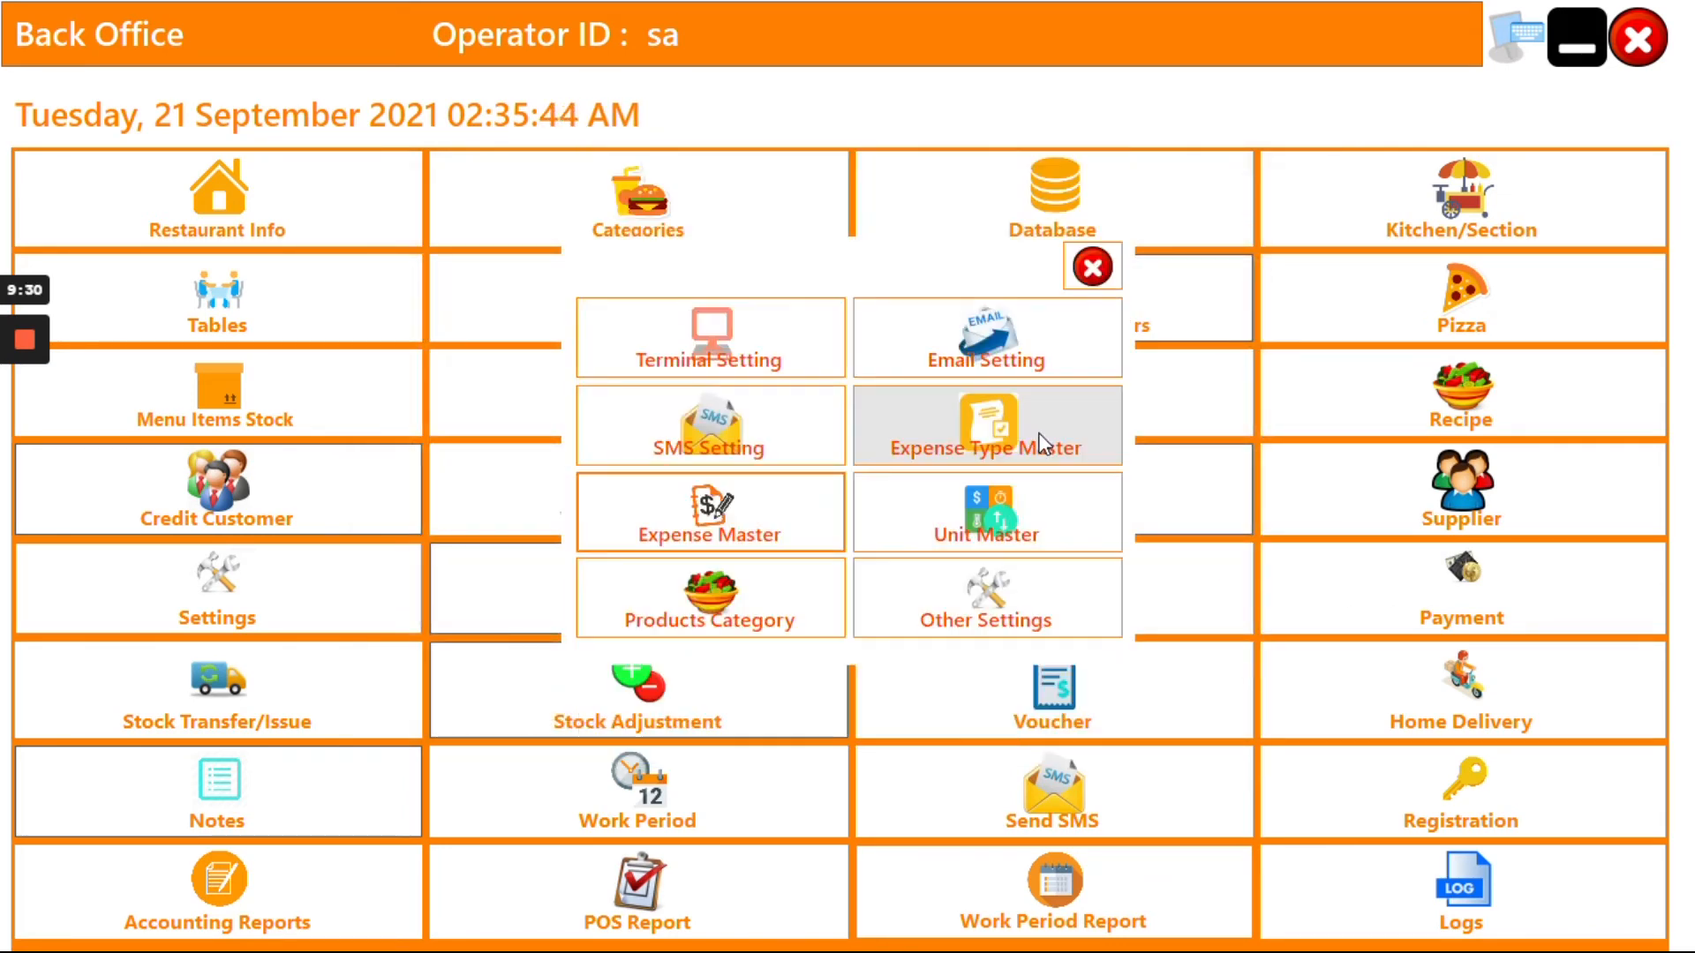
{"action": "left_click", "coordinate": [961, 536]}
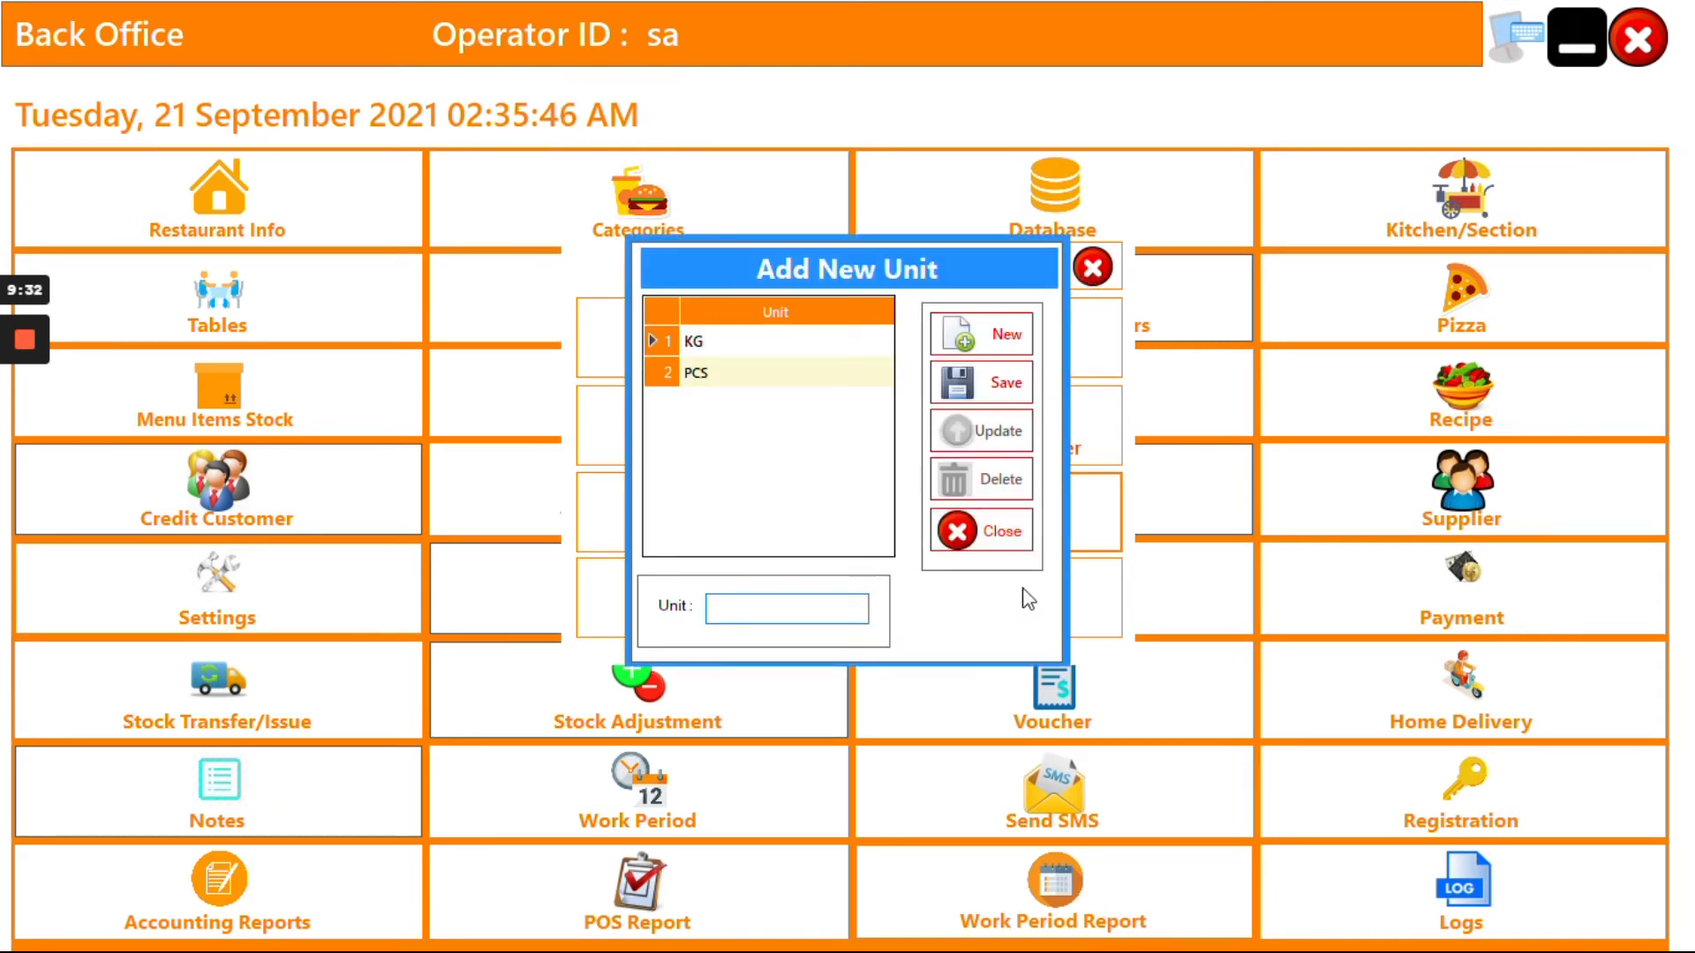
{"action": "left_click", "coordinate": [980, 530]}
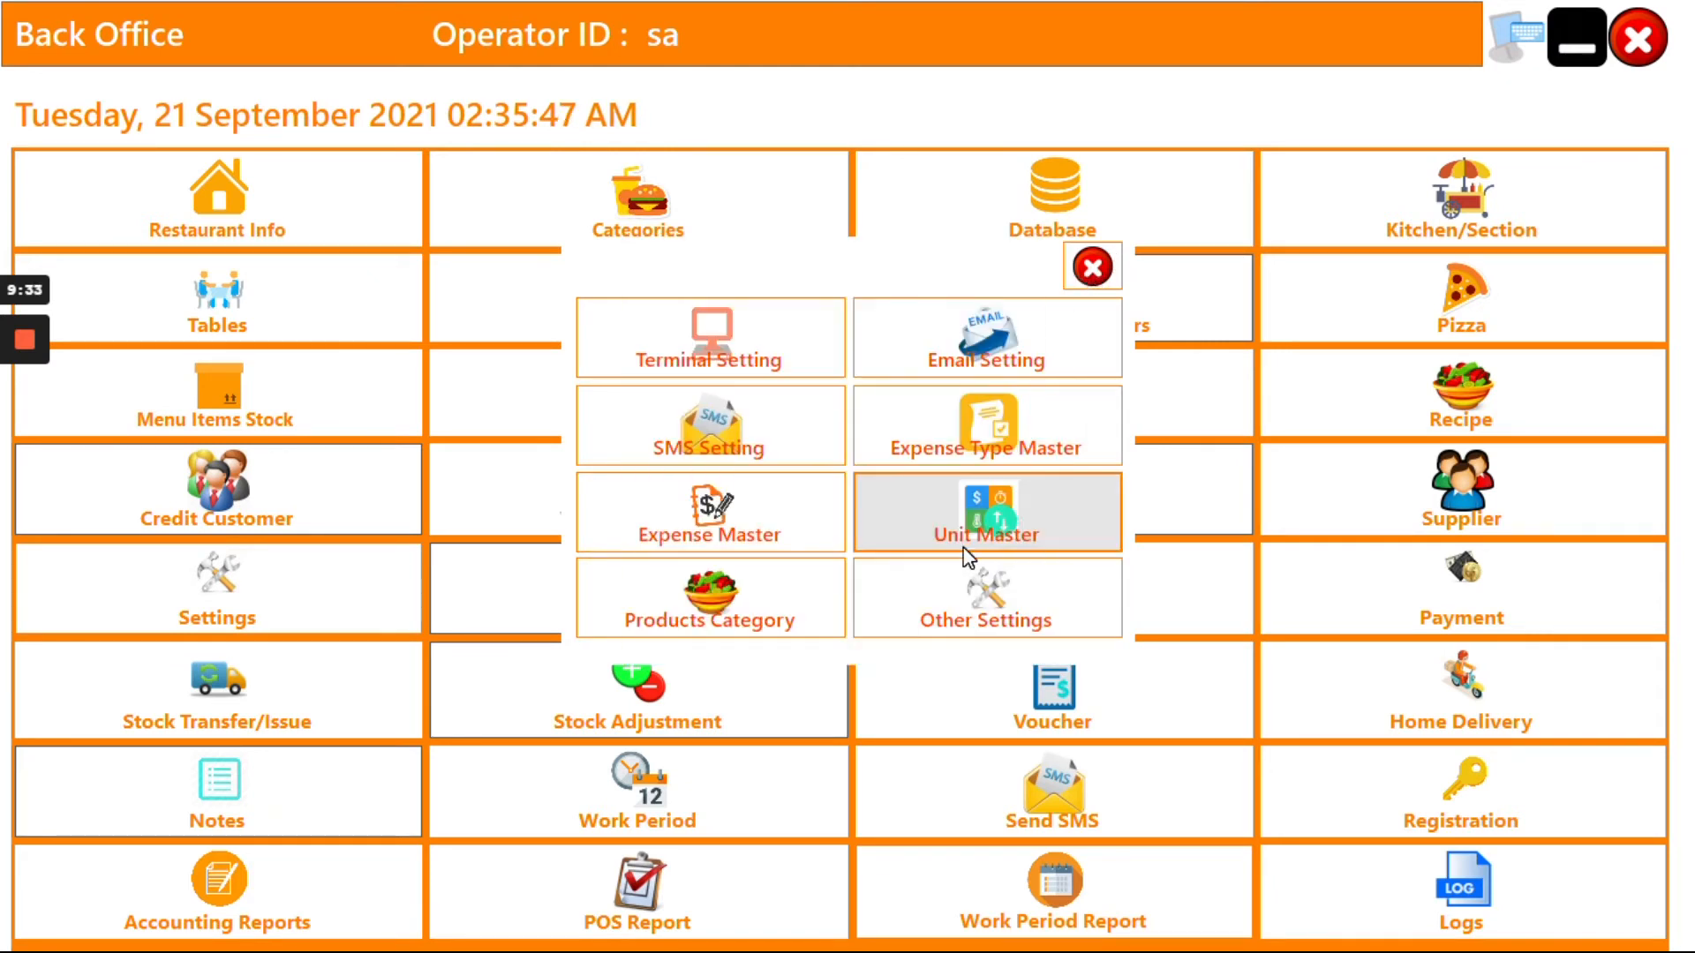
{"action": "left_click", "coordinate": [743, 621]}
{"action": "left_click", "coordinate": [984, 449]}
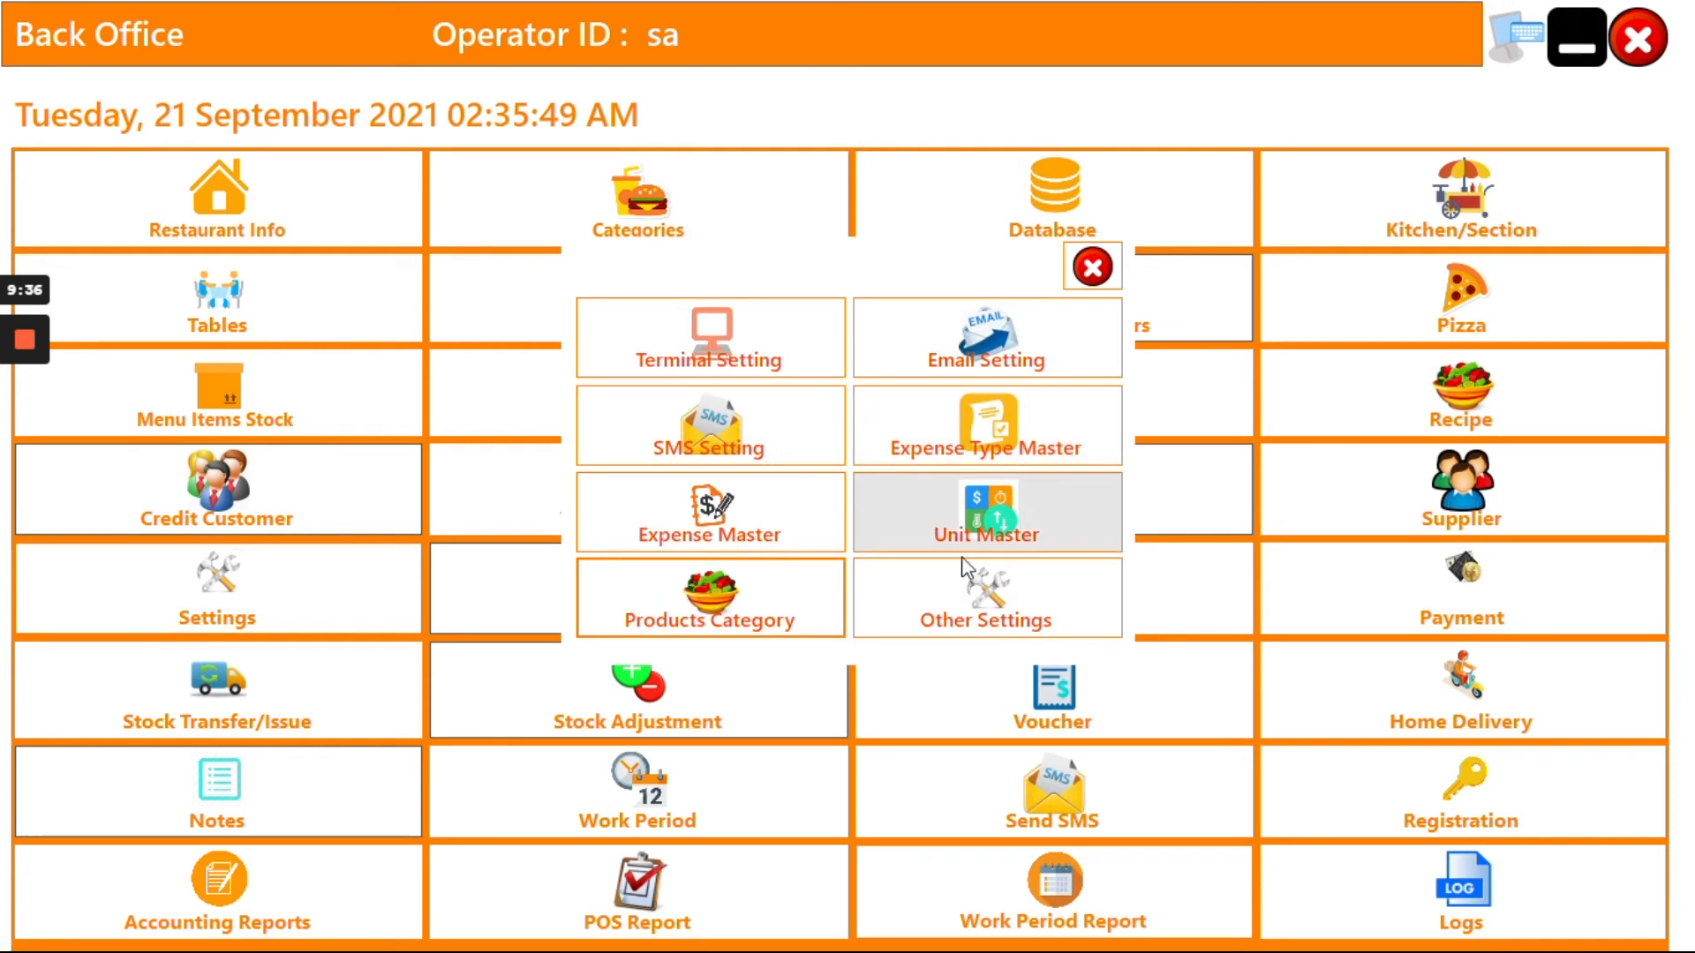
Look at the other settings for parcel charges, VAT and kitchen ticket printing, and leave the settings section.
{"action": "left_click", "coordinate": [952, 622]}
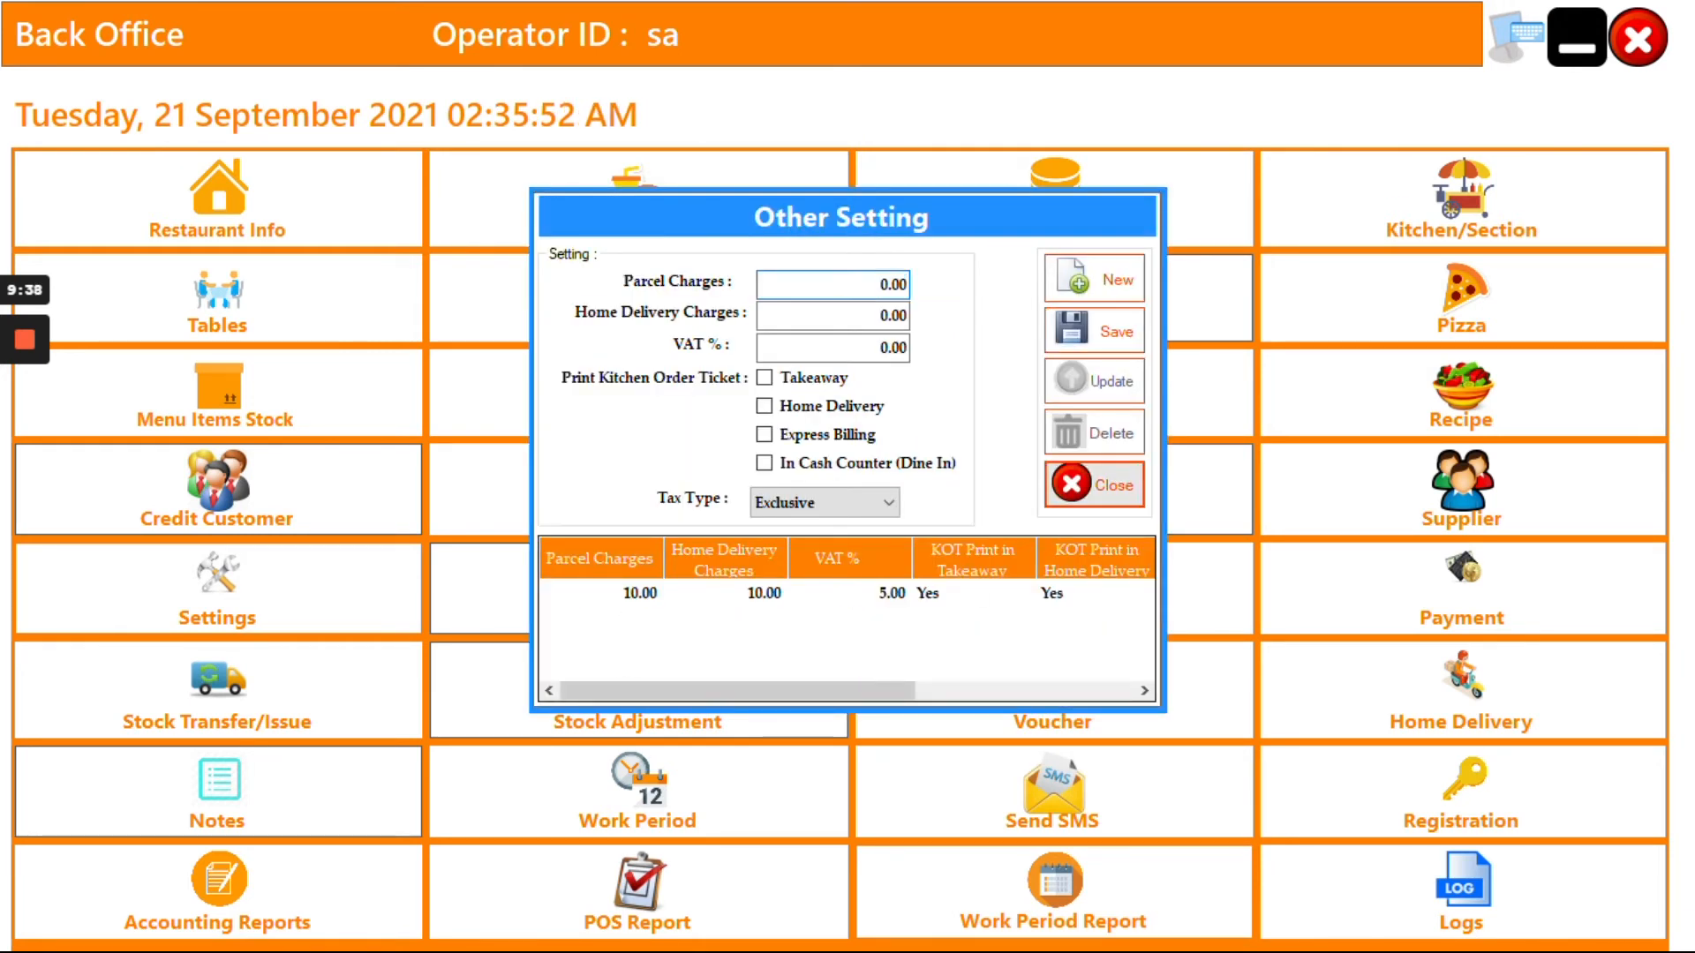
{"action": "left_click", "coordinate": [1095, 484]}
{"action": "left_click", "coordinate": [1093, 270]}
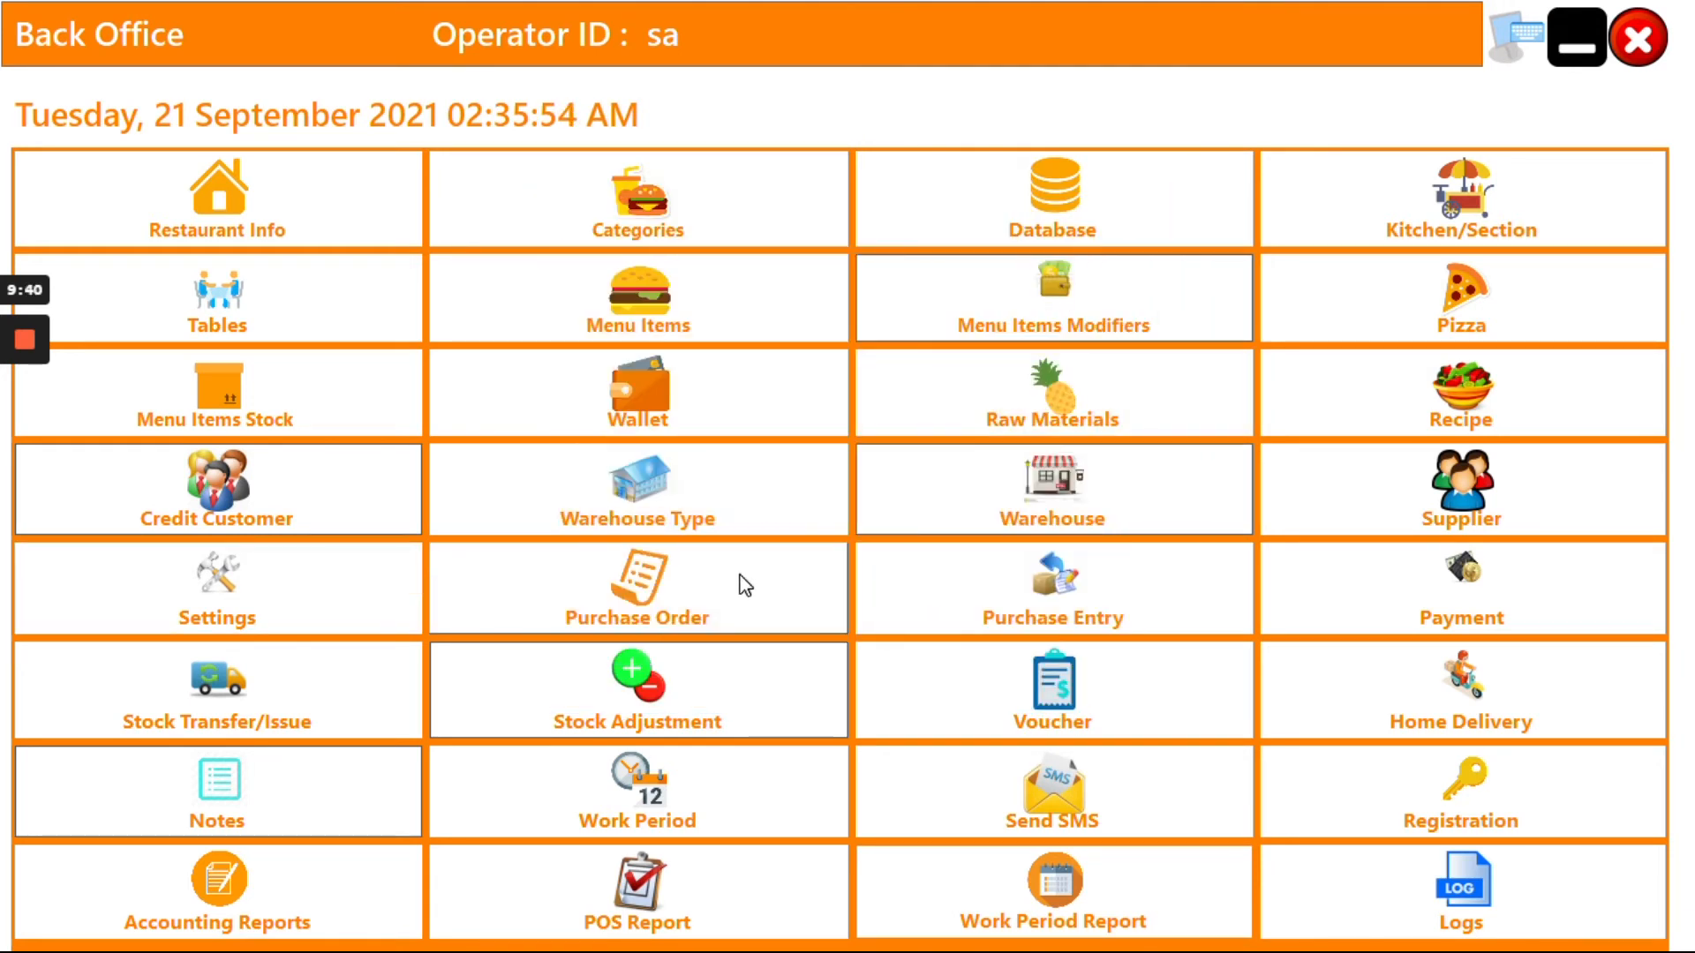
Look at the stock transfer/issue form and the stock adjustment choices for kitchen and warehouse, closing both.
{"action": "left_click", "coordinate": [328, 695]}
{"action": "left_click", "coordinate": [1410, 470]}
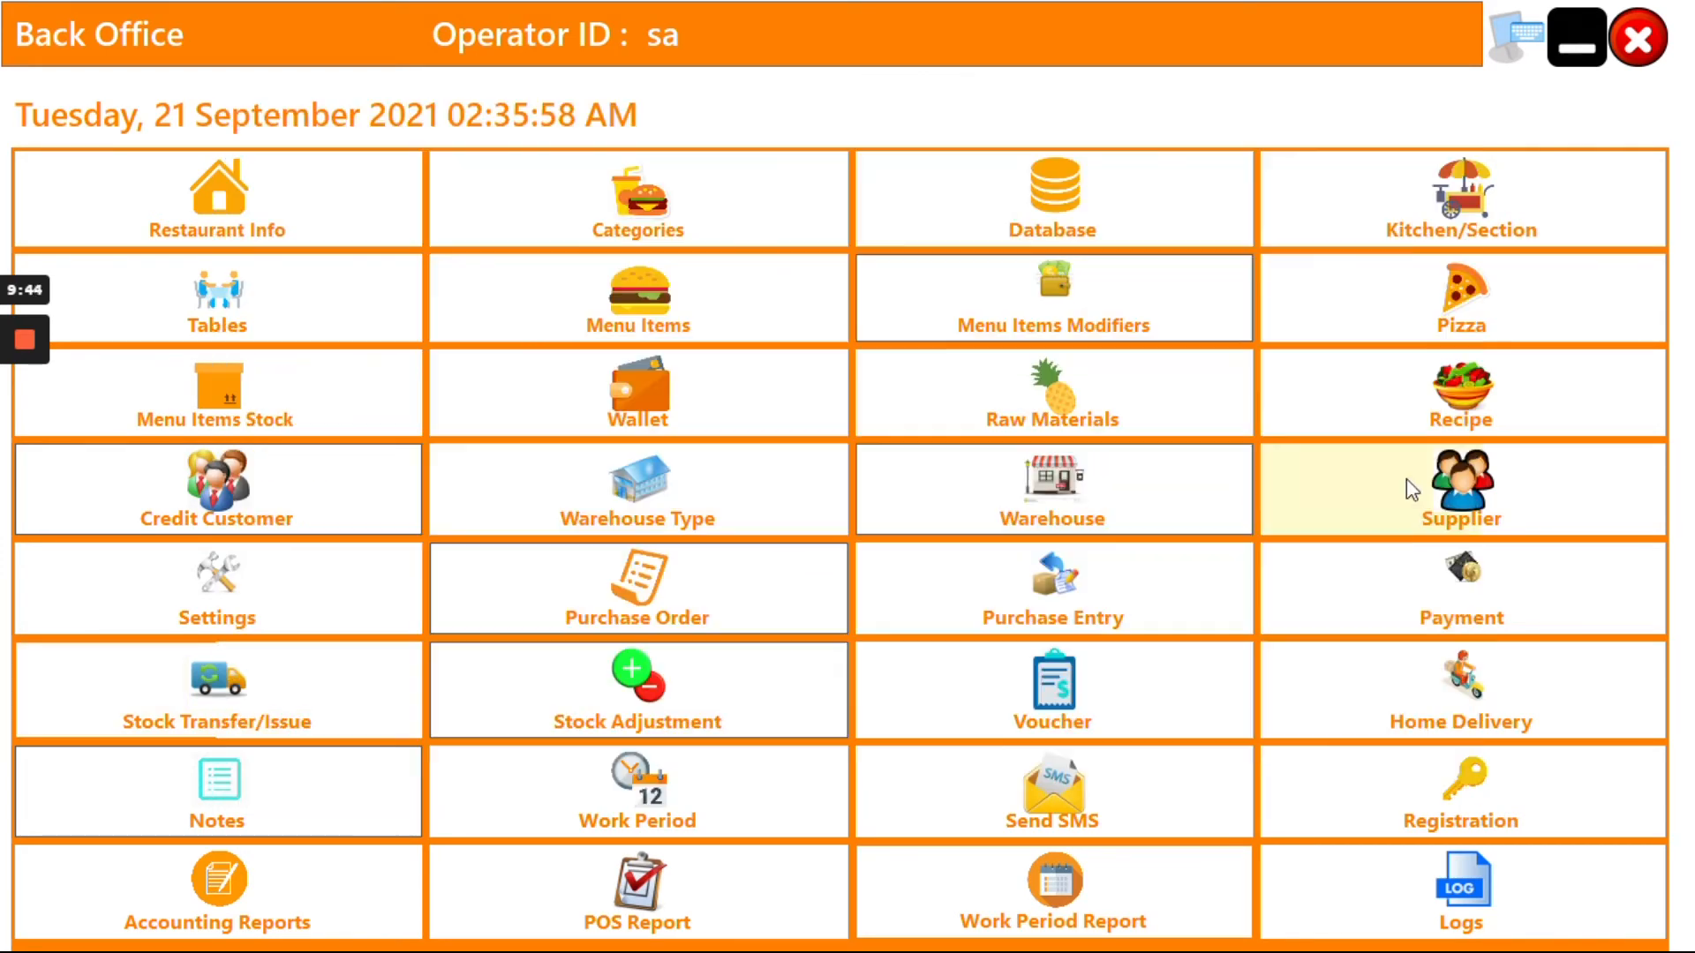
{"action": "left_click", "coordinate": [692, 722]}
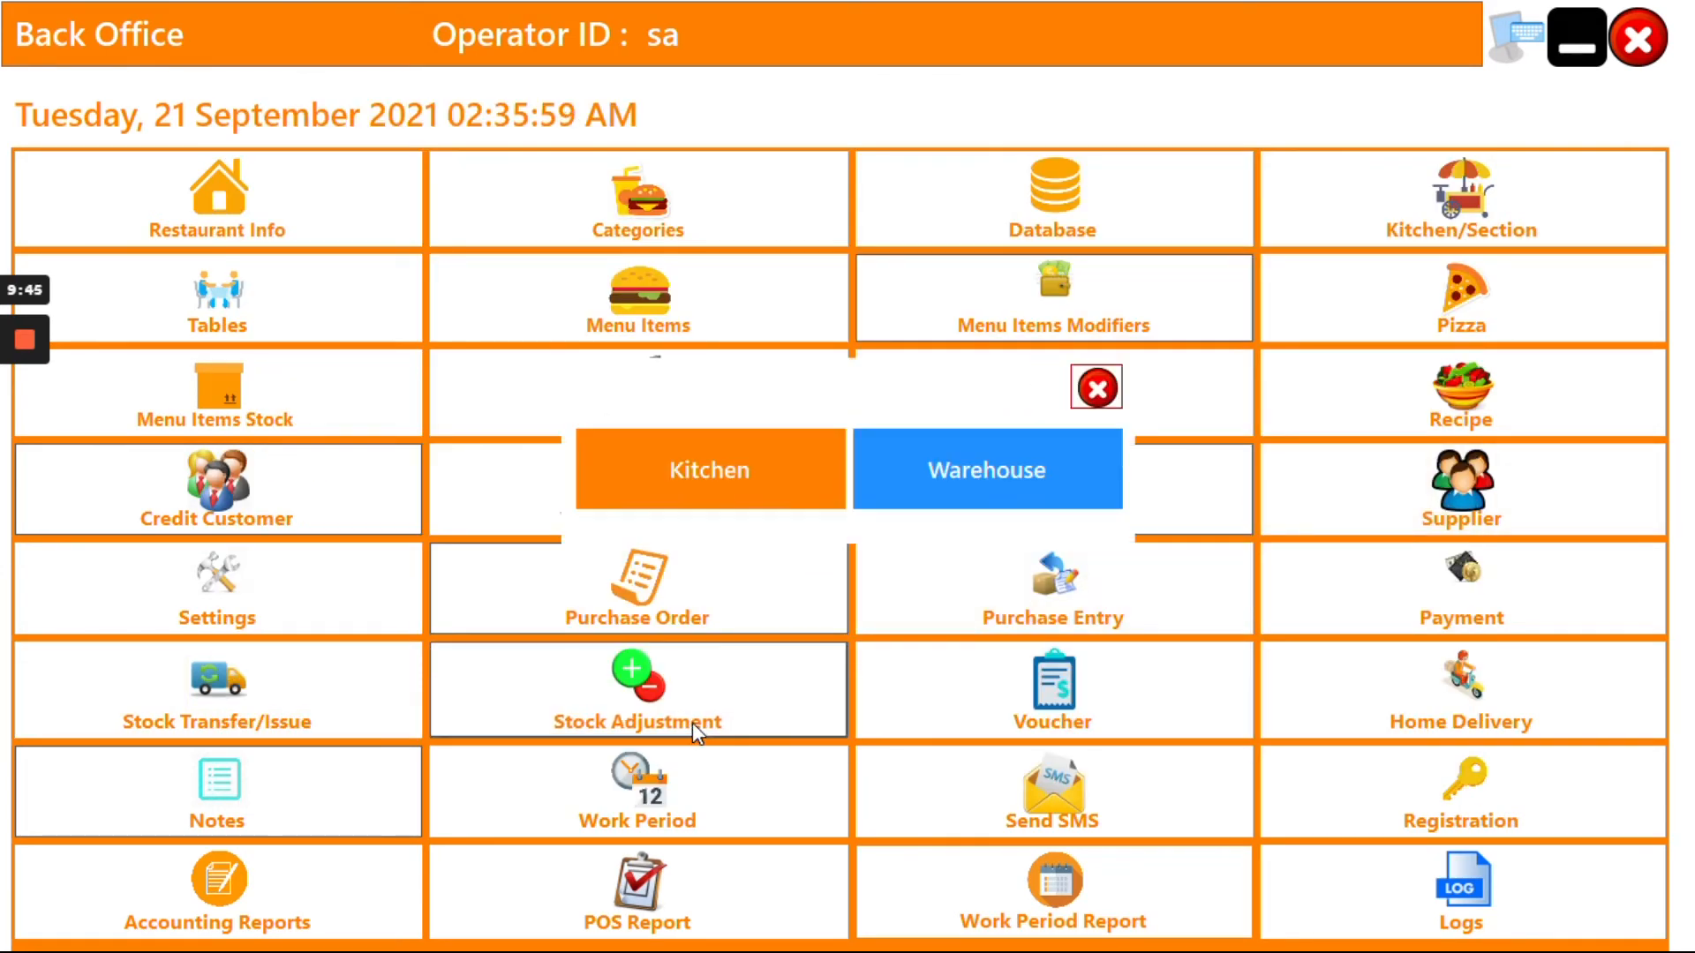
{"action": "left_click", "coordinate": [1082, 388]}
View the expense voucher form and the home delivery choices, closing both.
{"action": "left_click", "coordinate": [1048, 689]}
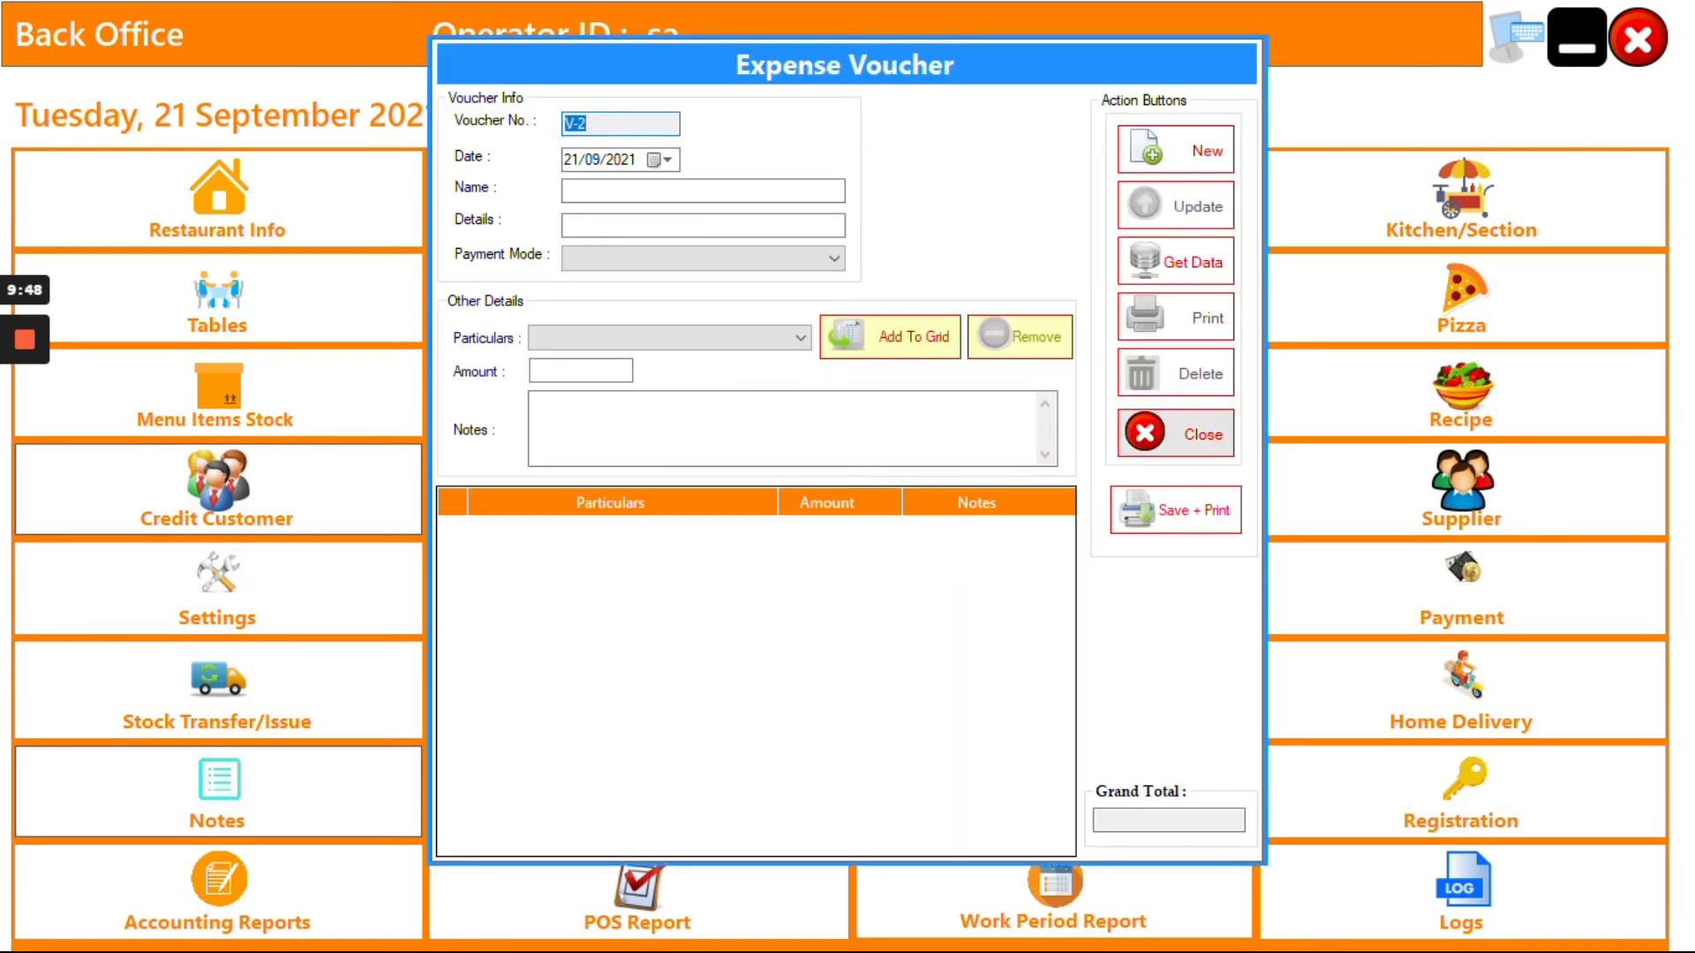
{"action": "left_click", "coordinate": [1180, 433]}
{"action": "left_click", "coordinate": [1381, 704]}
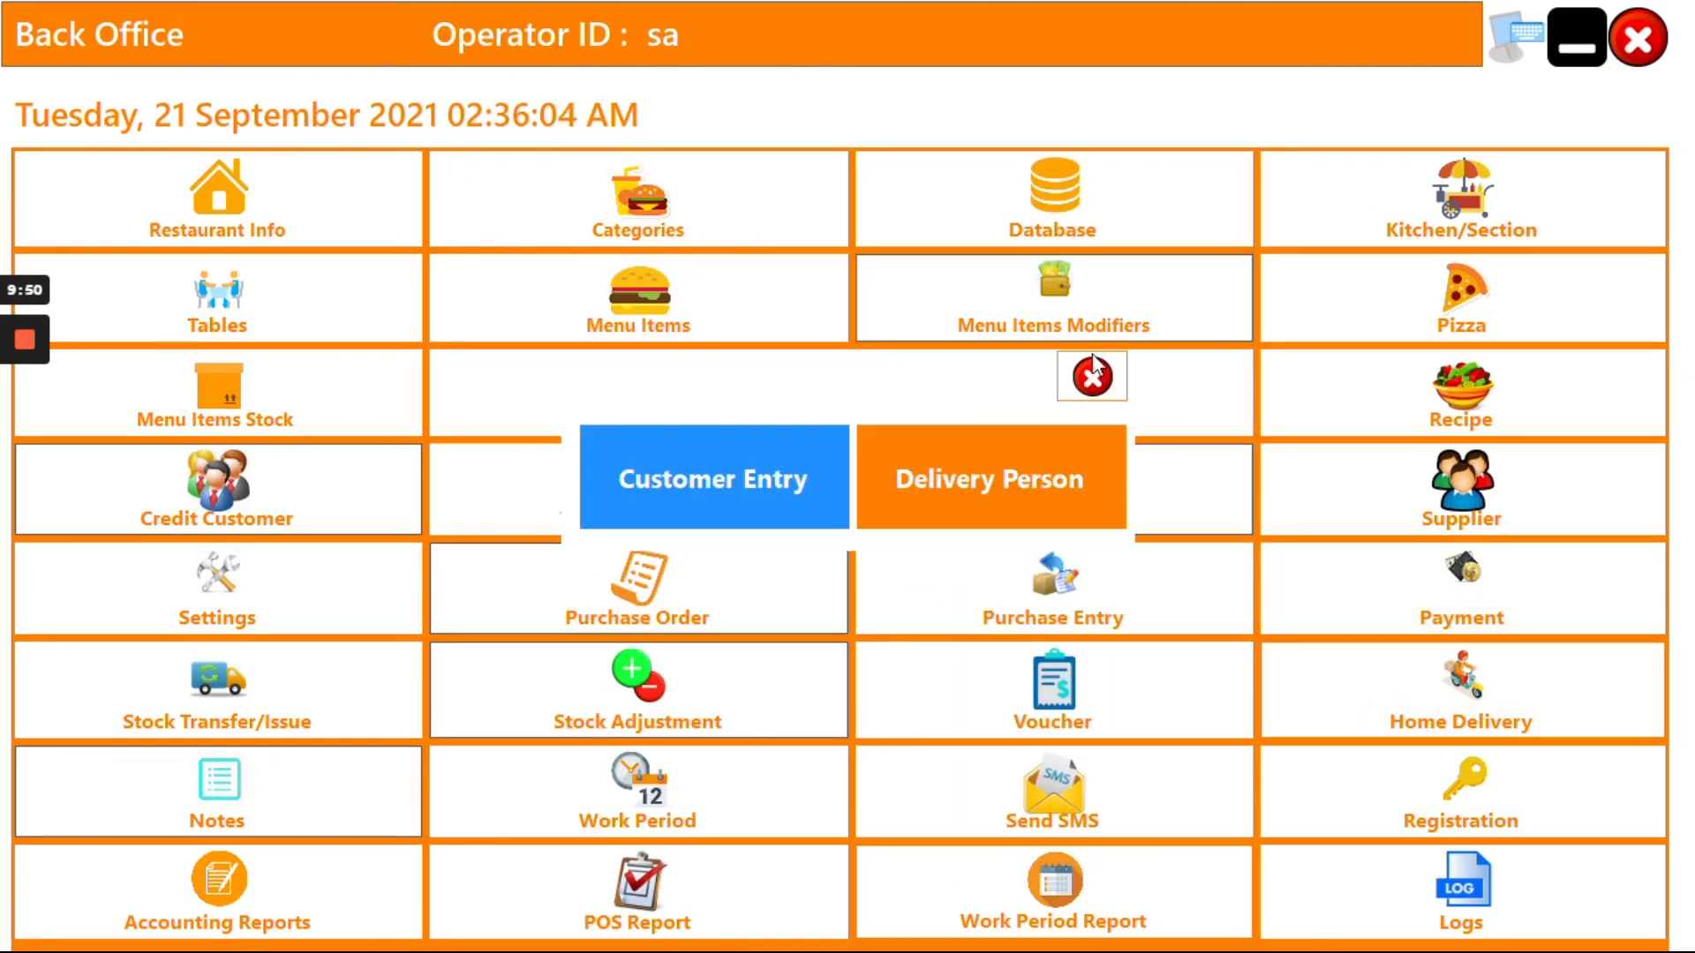
{"action": "left_click", "coordinate": [1092, 378]}
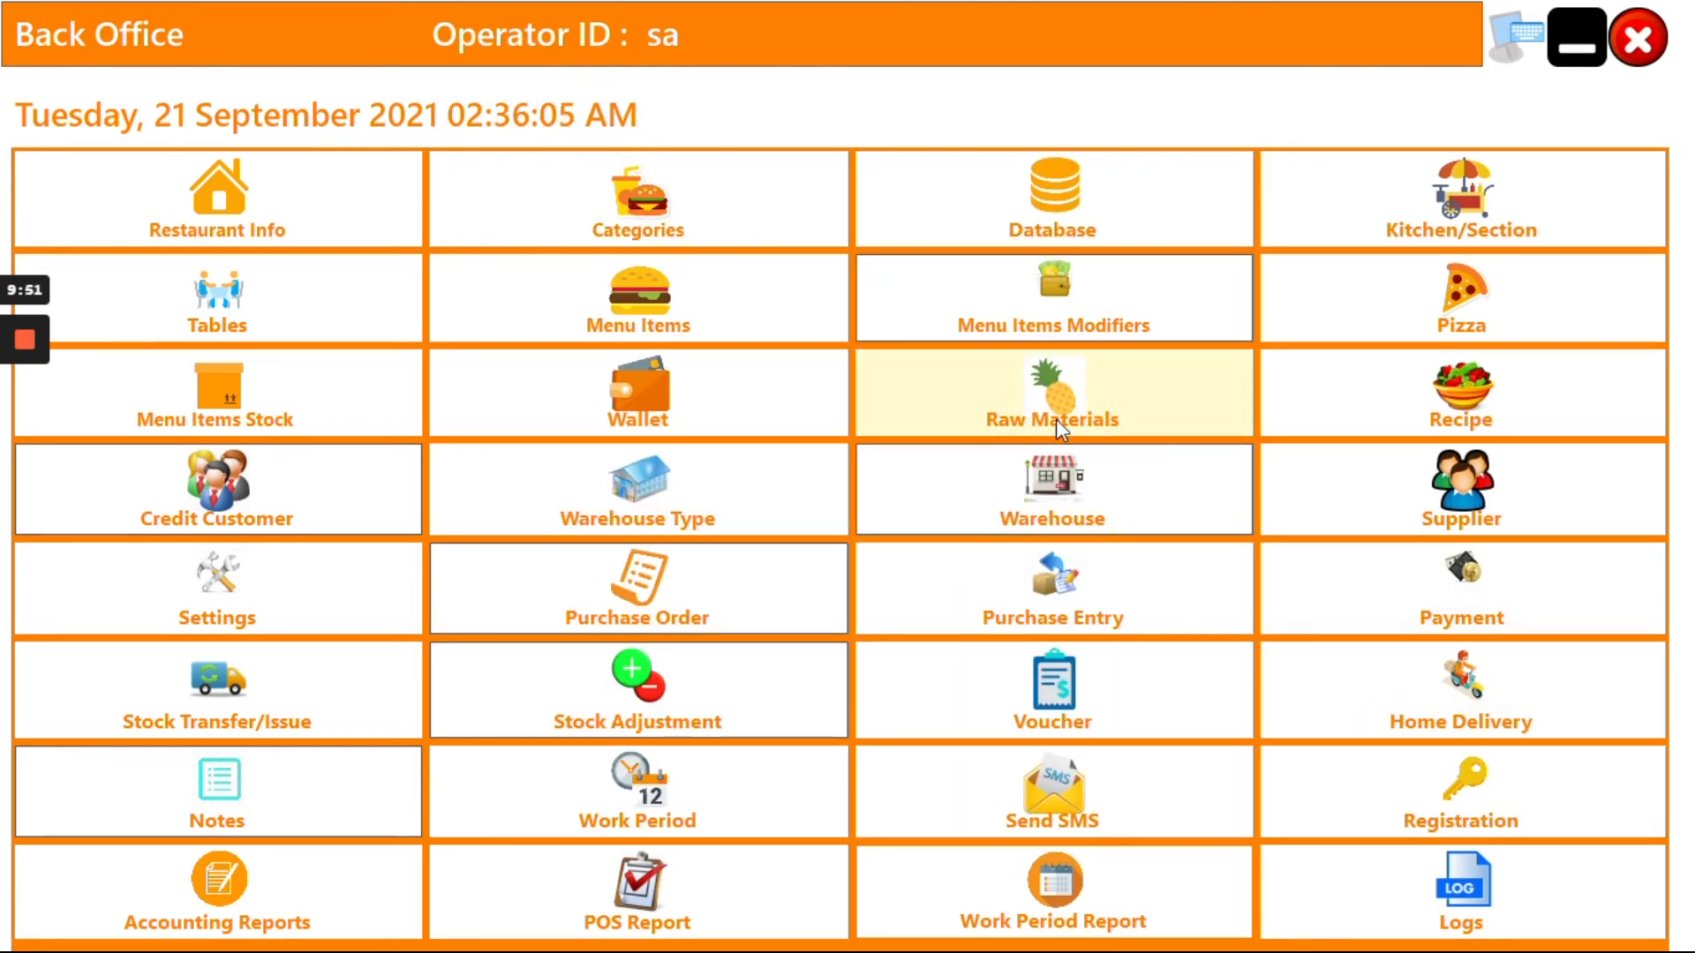
View the notes form and the work period section, closing each one.
{"action": "left_click", "coordinate": [283, 825]}
{"action": "left_click", "coordinate": [996, 441]}
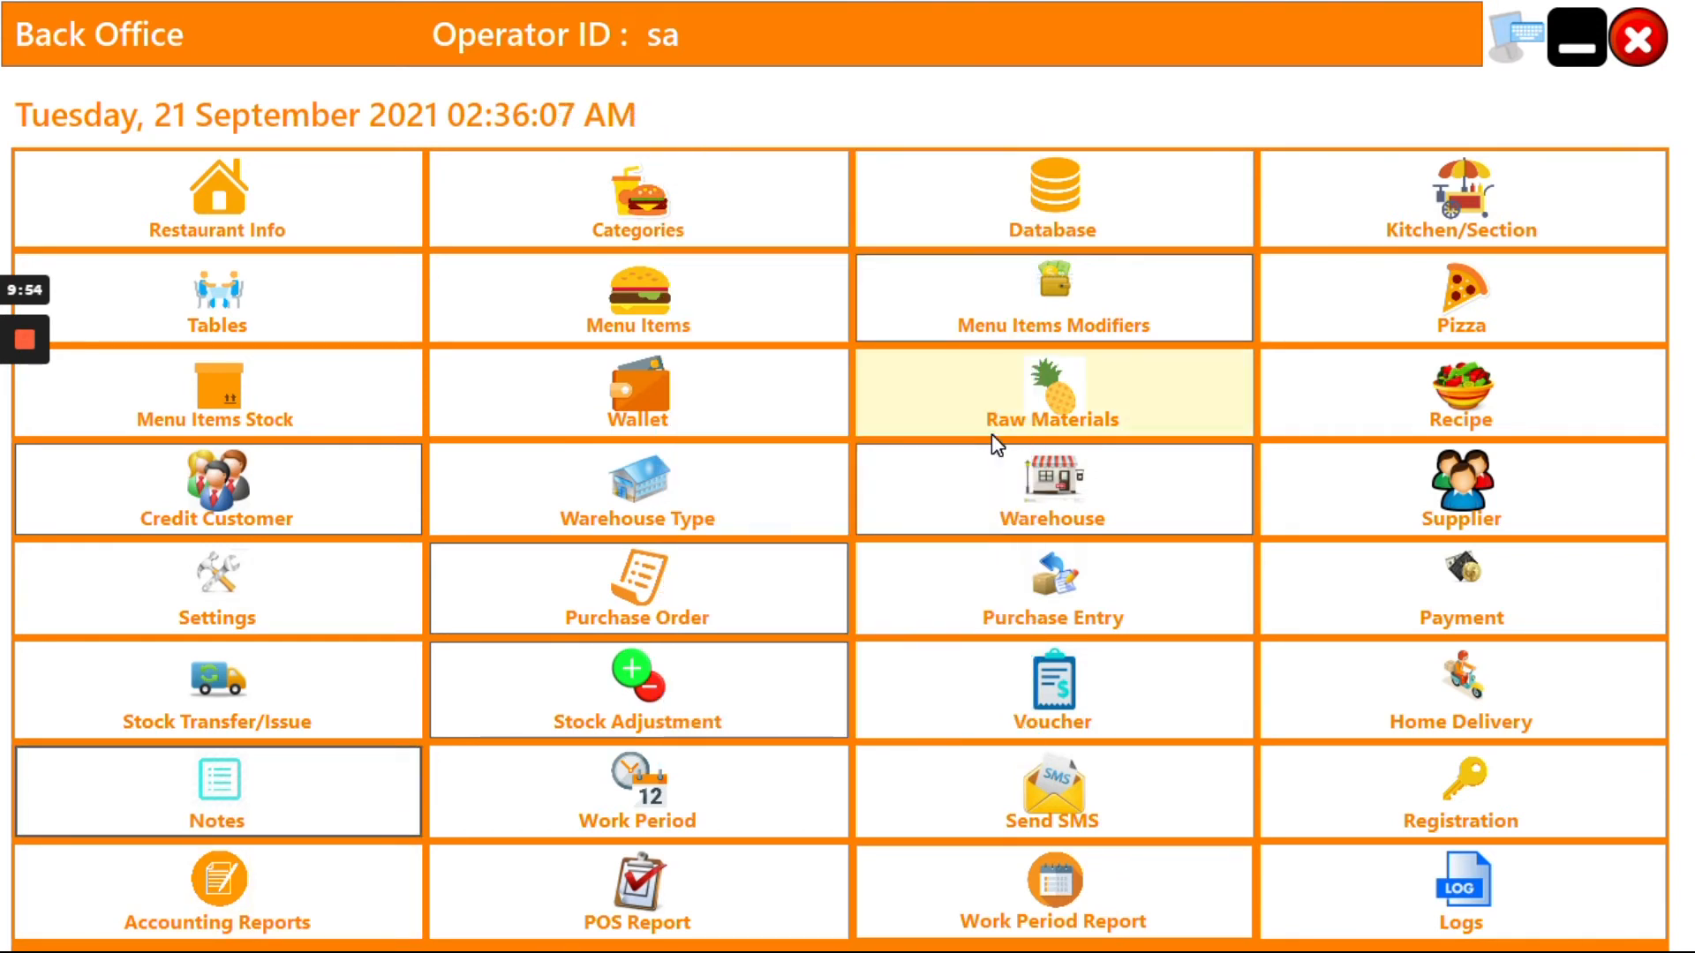
{"action": "left_click", "coordinate": [637, 799]}
{"action": "left_click", "coordinate": [799, 628]}
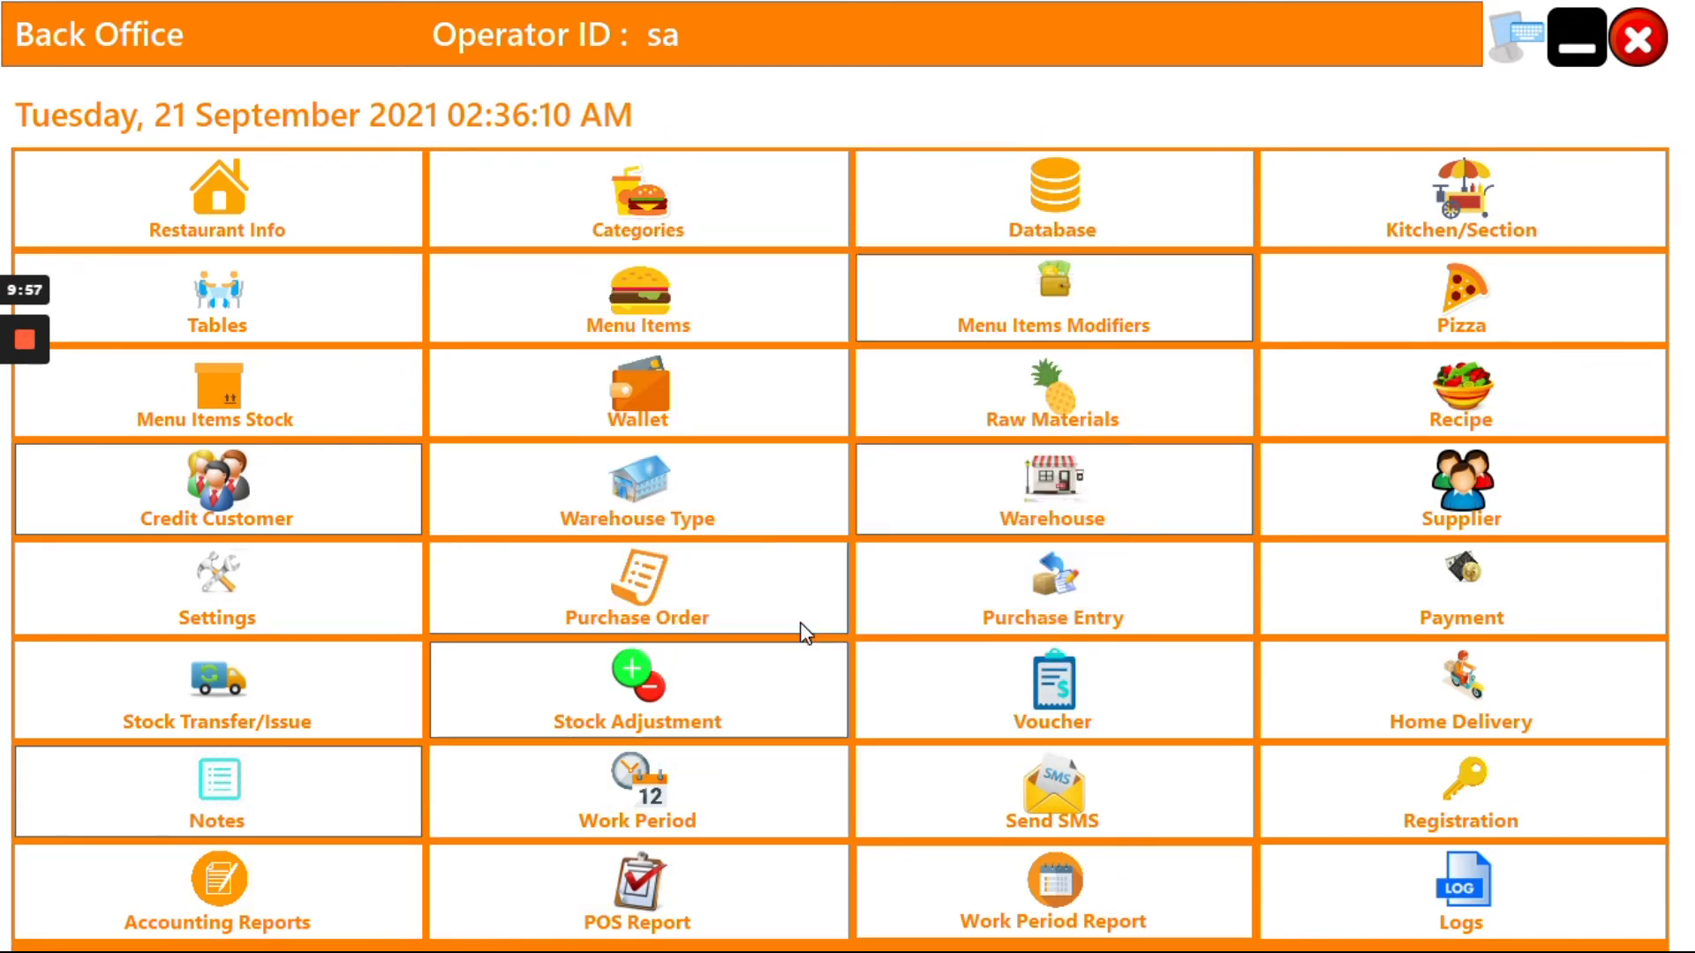
View the broadcast SMS form and the user registration form, closing each one.
{"action": "left_click", "coordinate": [1025, 792]}
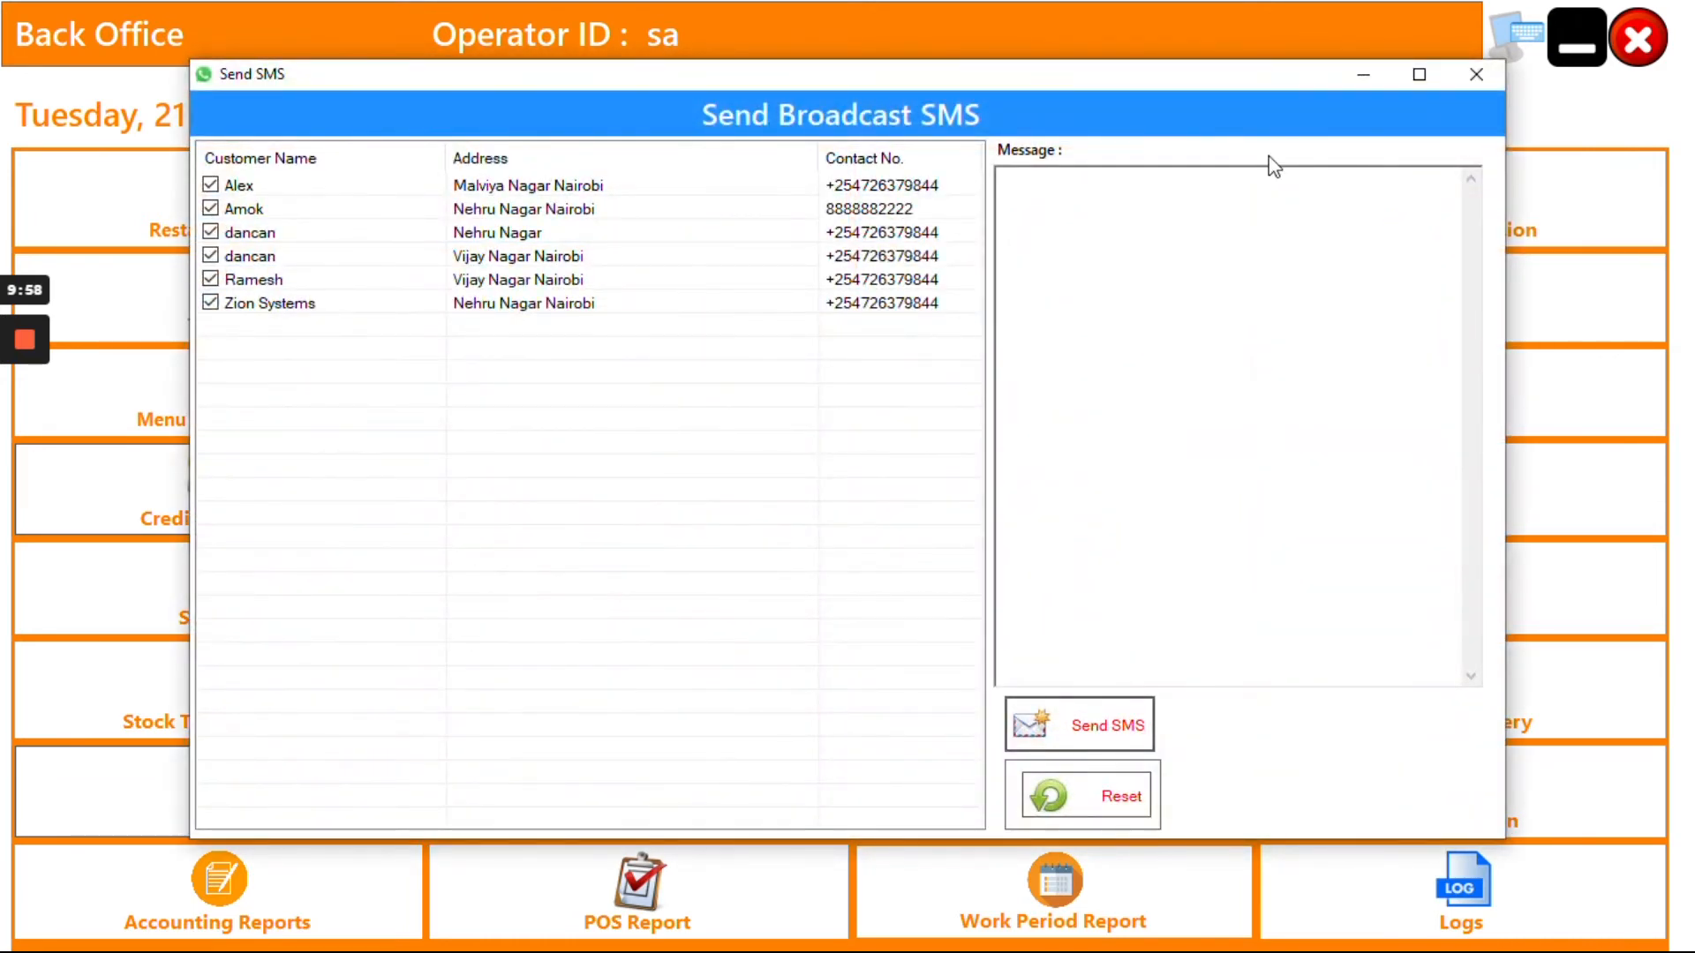
{"action": "left_click", "coordinate": [1470, 75]}
{"action": "left_click", "coordinate": [1468, 787]}
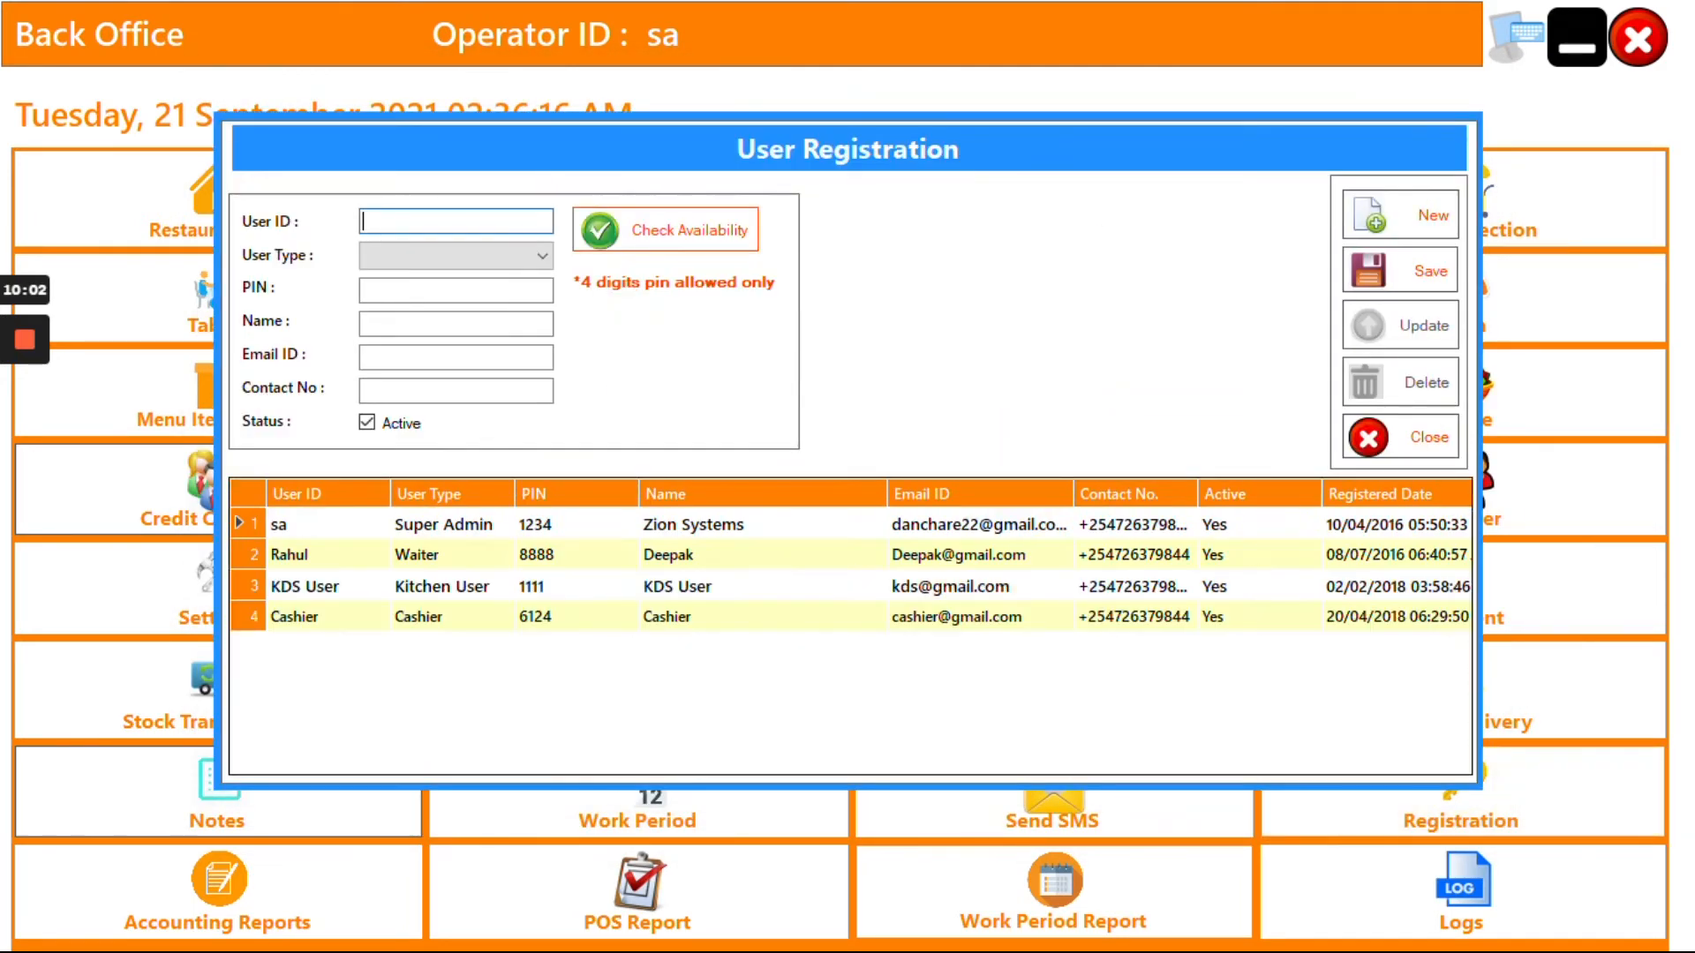
{"action": "left_click", "coordinate": [1404, 437]}
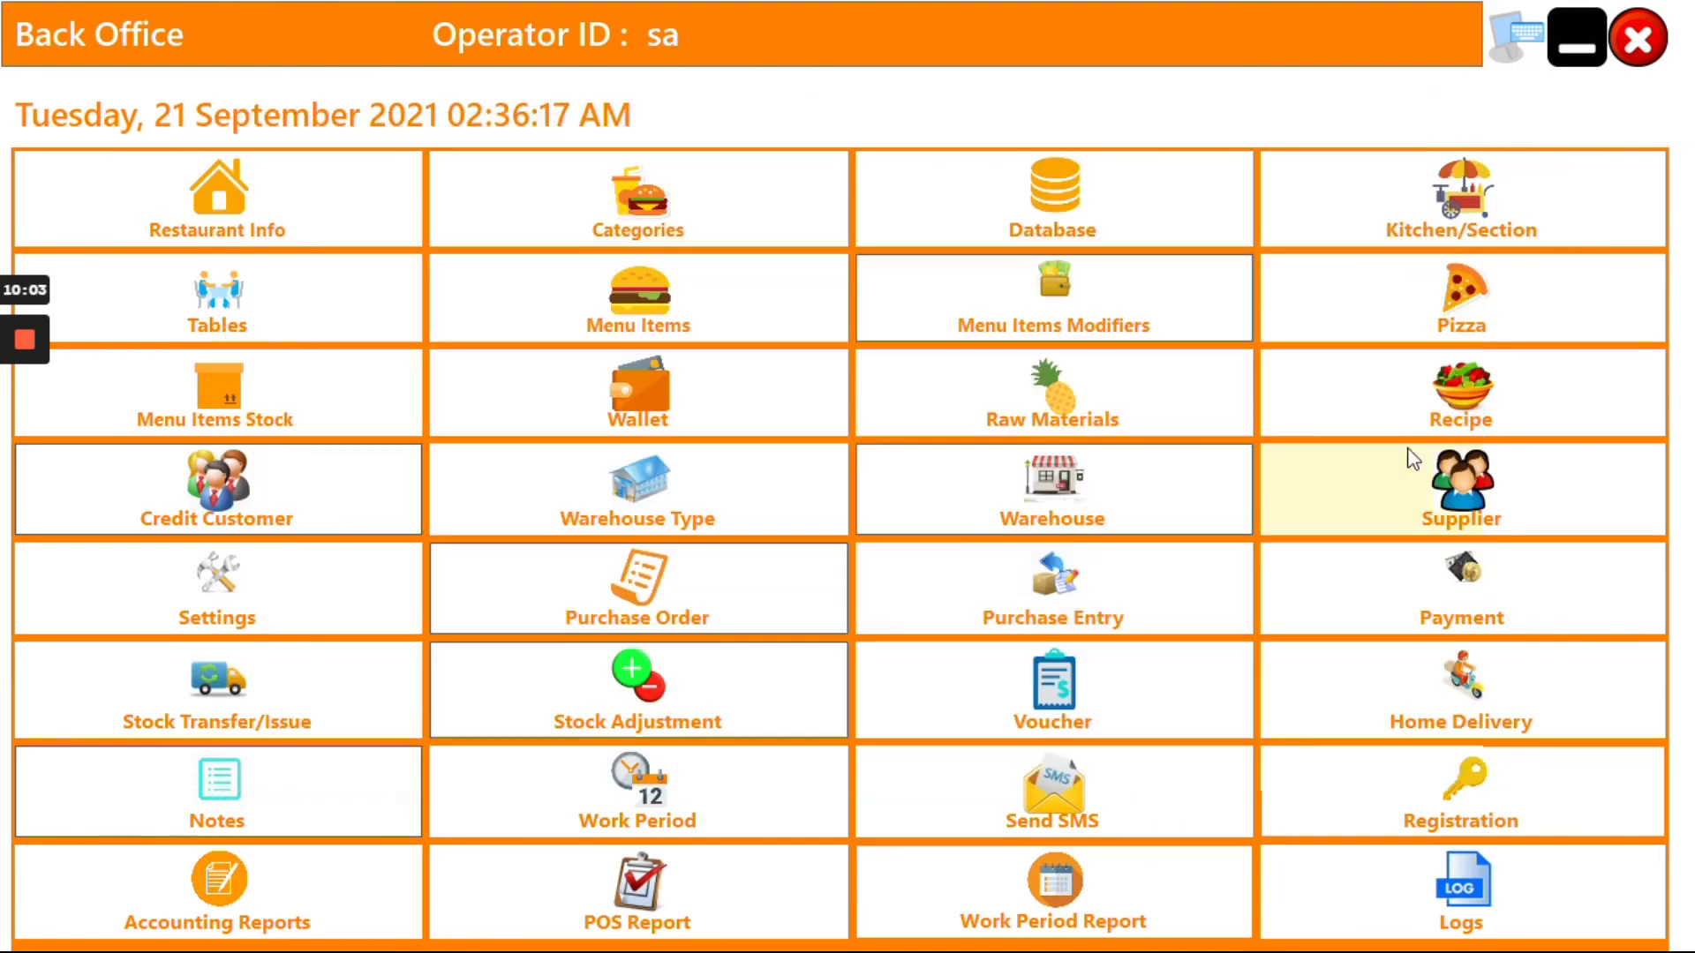
Run the purchase daybook and cash book accounting reports for 21/09/2021, closing each result.
{"action": "left_click", "coordinate": [273, 908]}
{"action": "left_click", "coordinate": [911, 191]}
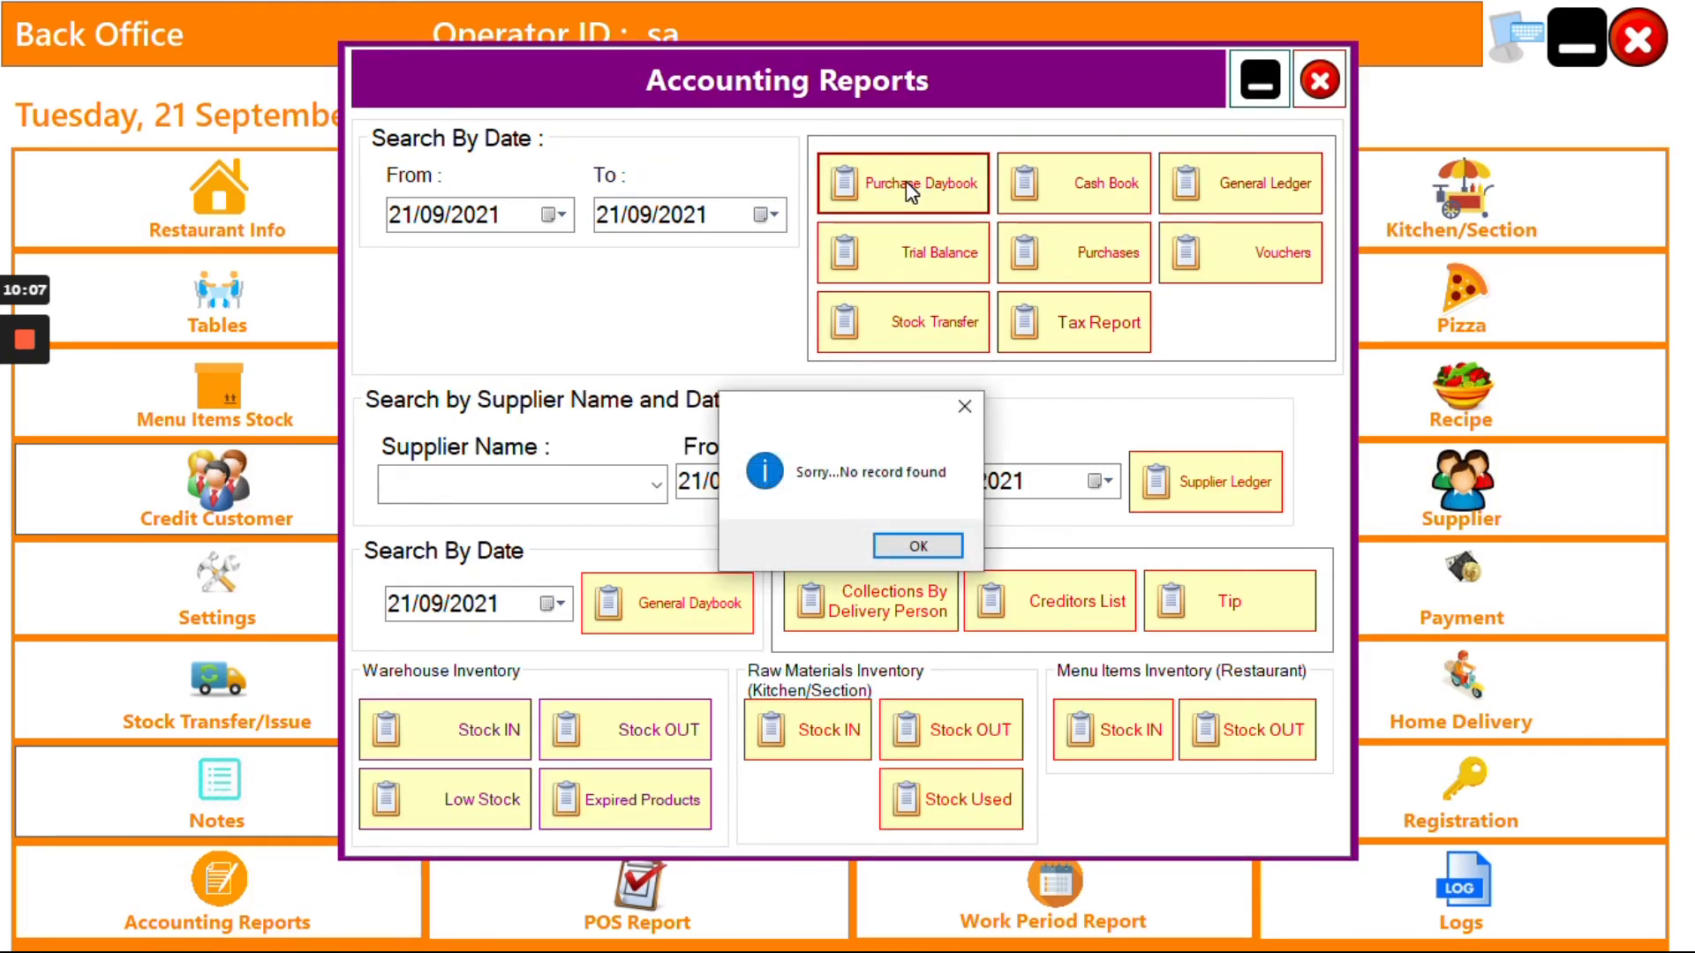
{"action": "left_click", "coordinate": [922, 548]}
{"action": "left_click", "coordinate": [1065, 187]}
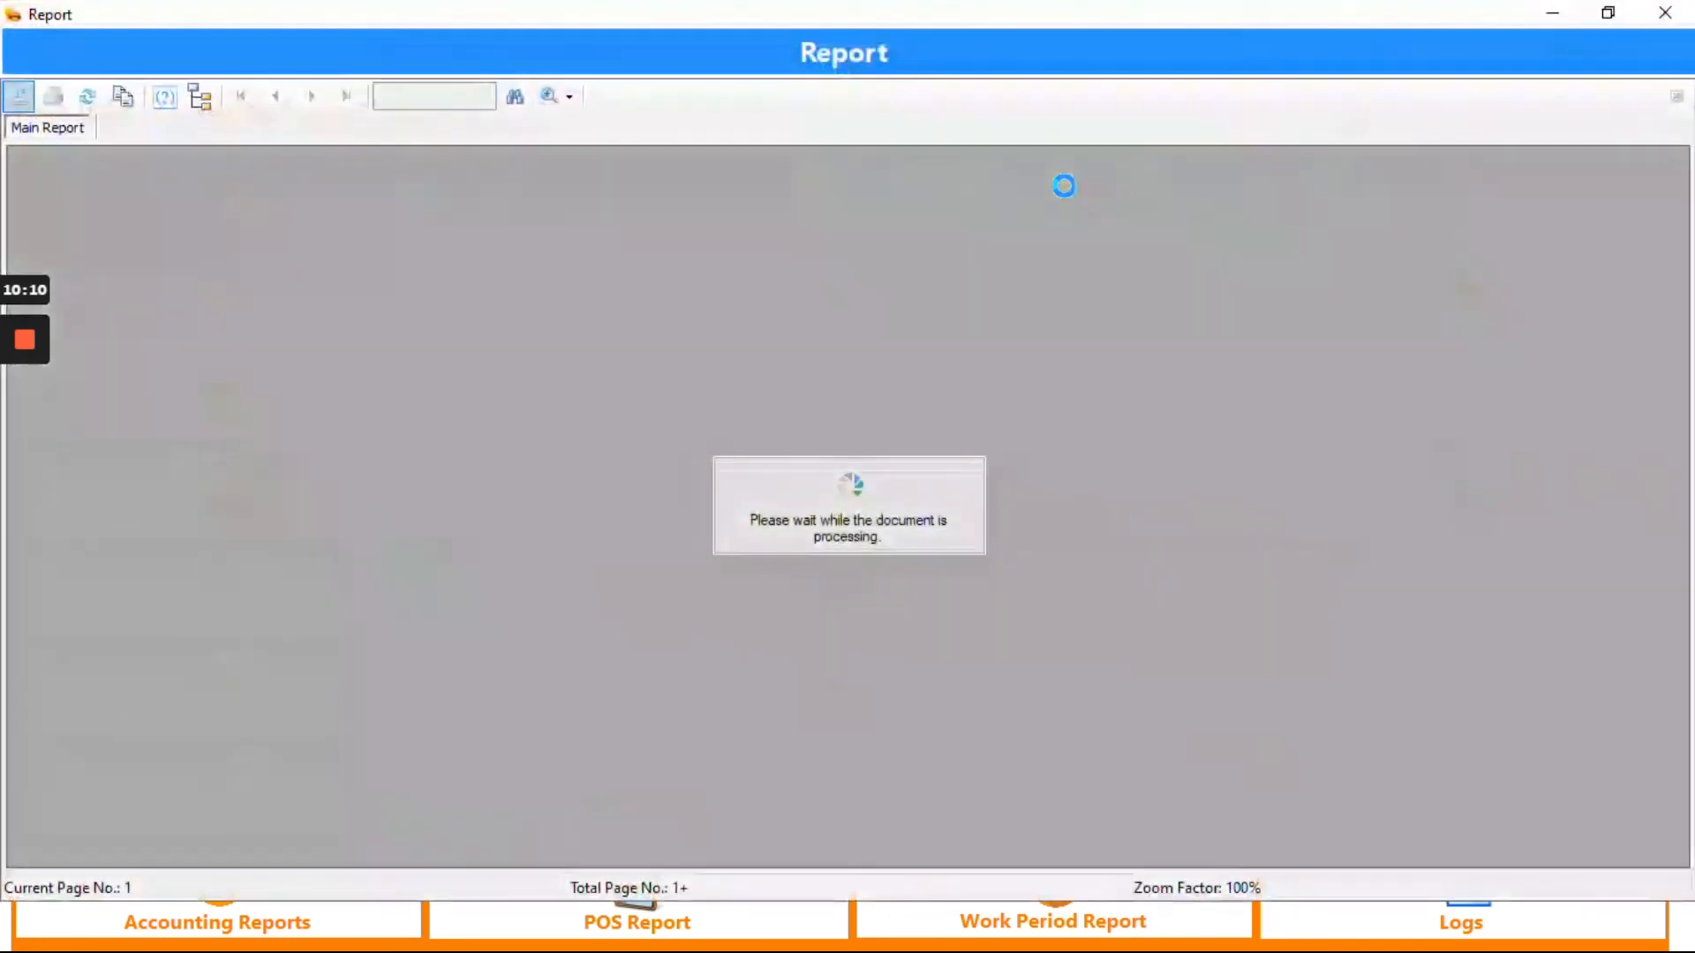
{"action": "left_click", "coordinate": [1665, 12]}
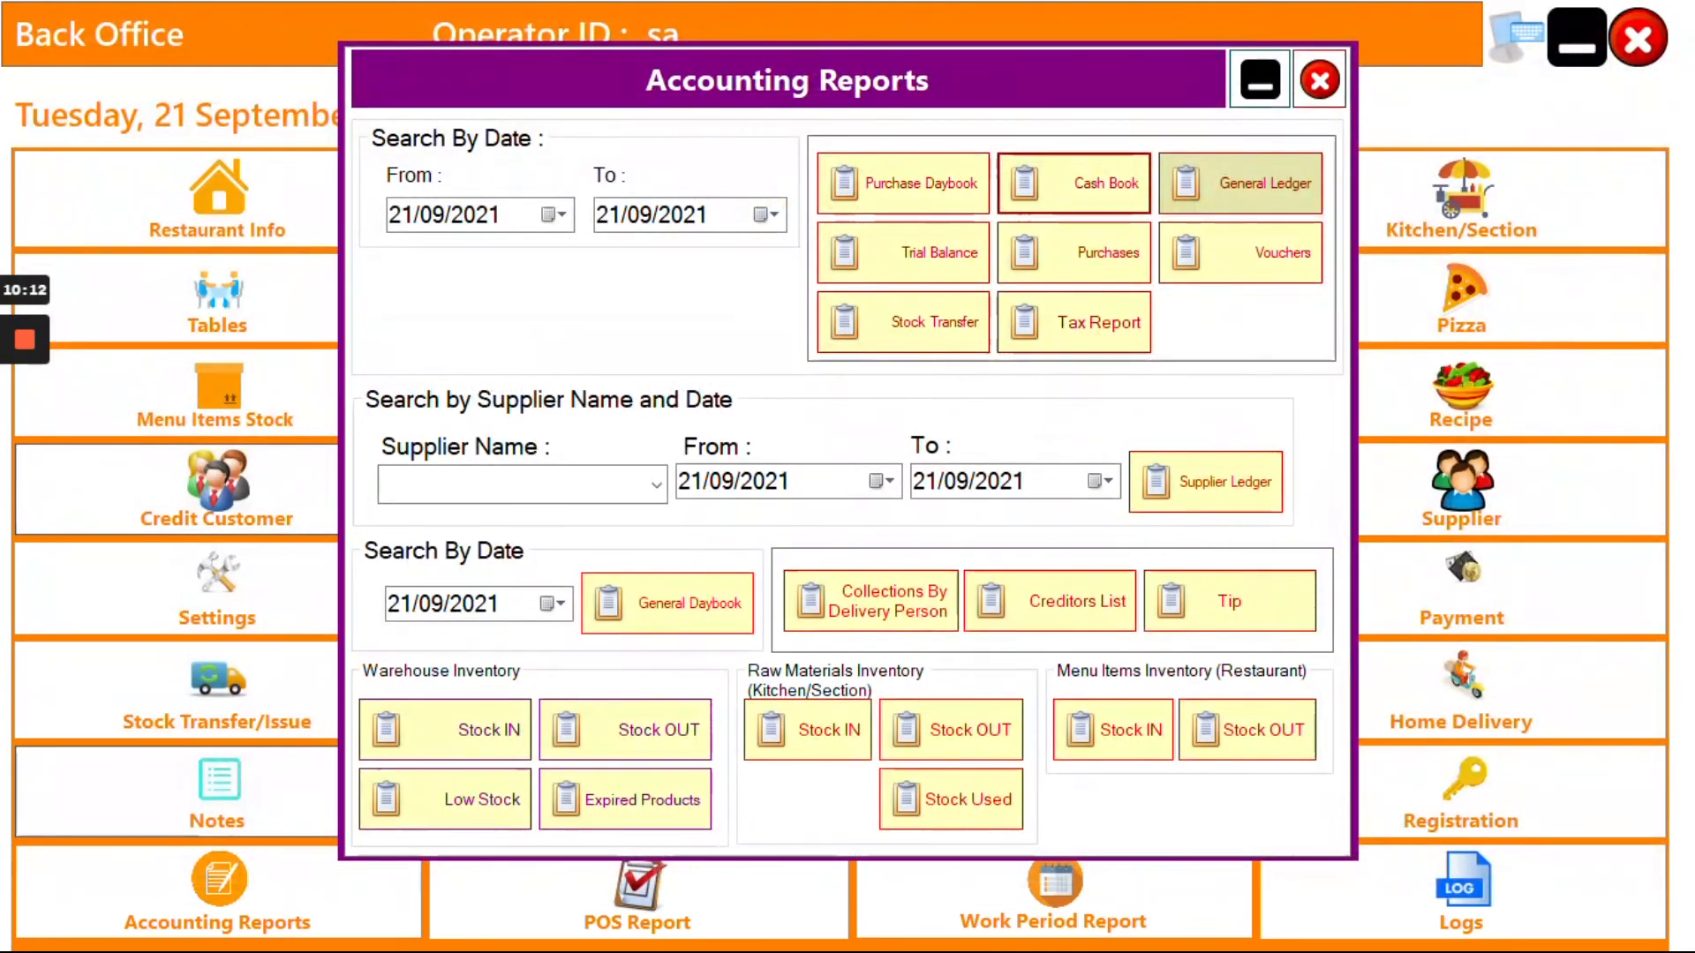
Check the general ledger report and view the trial balance report for 21/09/2021, closing each one.
{"action": "left_click", "coordinate": [1269, 202]}
{"action": "left_click", "coordinate": [1184, 466]}
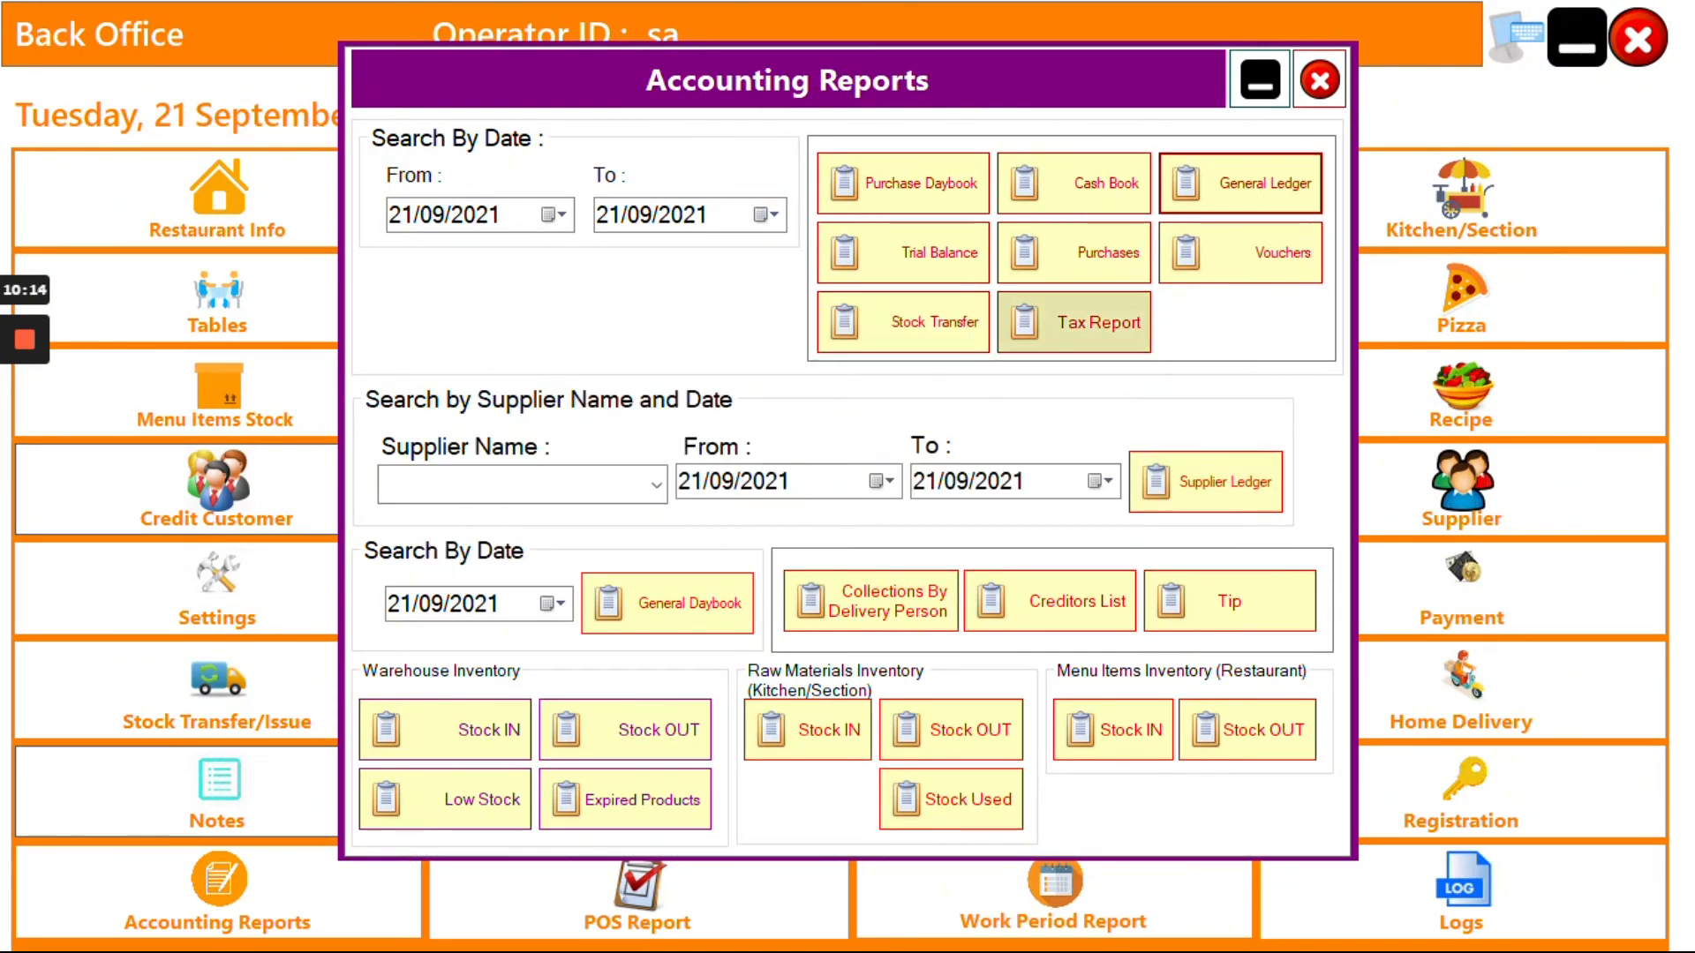
{"action": "left_click", "coordinate": [919, 255]}
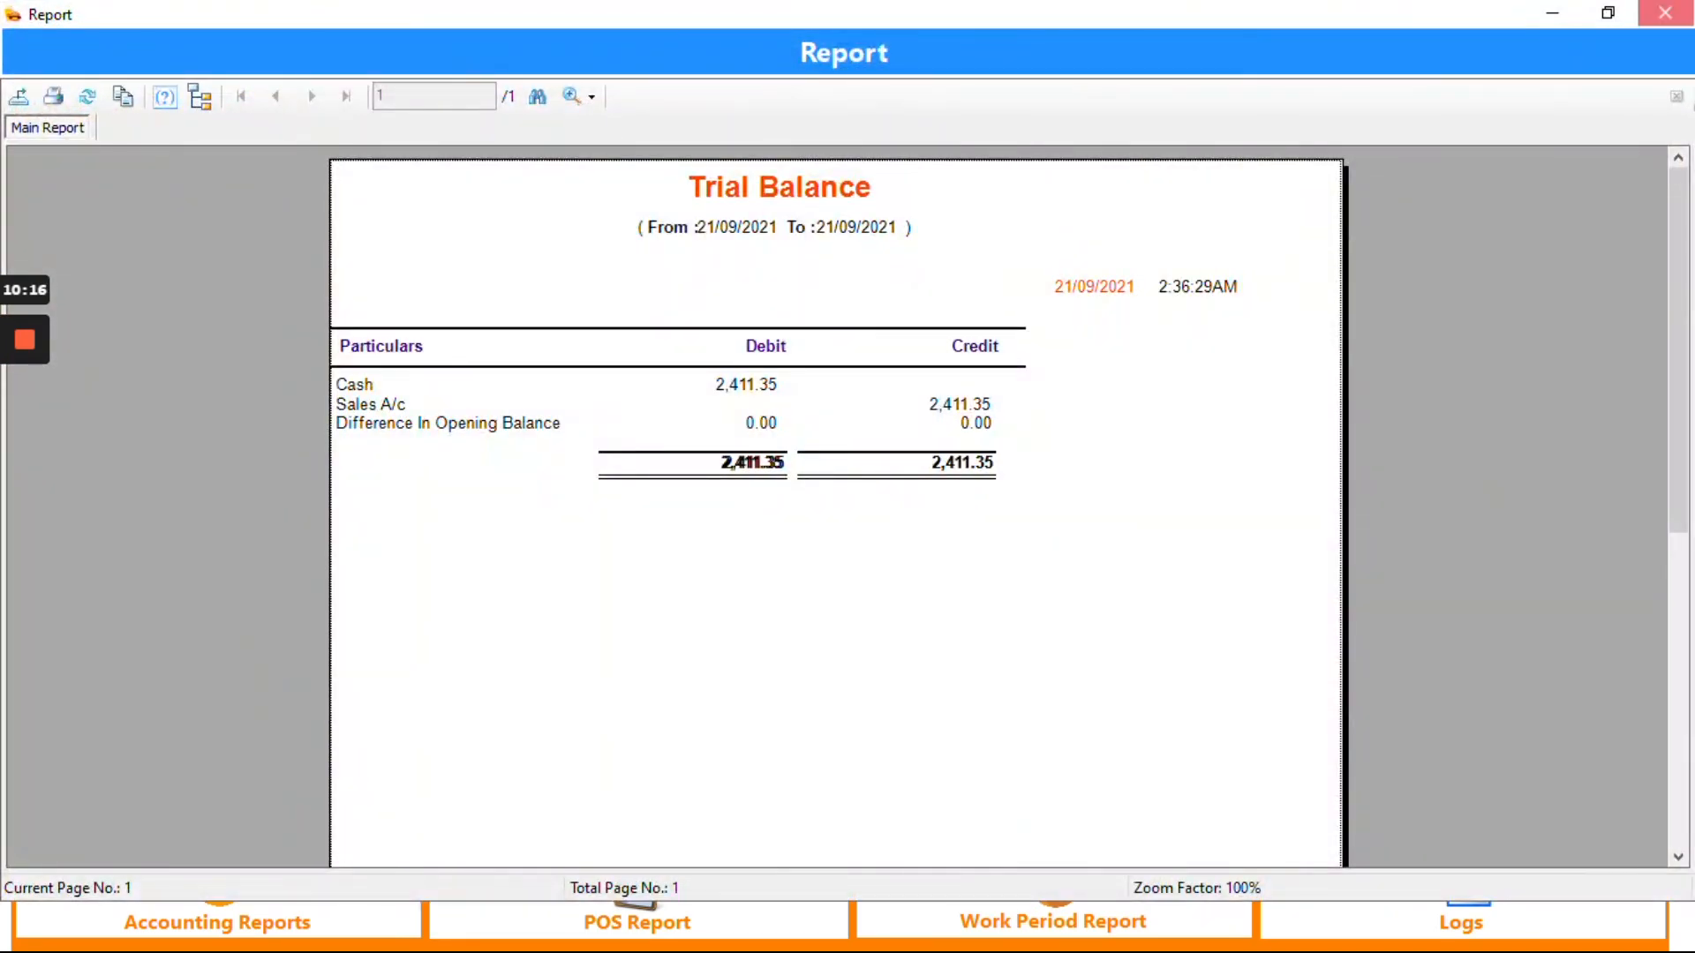
{"action": "key", "text": "alt+F4"}
Run the purchases and vouchers reports for 21/09/2021, closing each result.
{"action": "left_click", "coordinate": [1104, 261]}
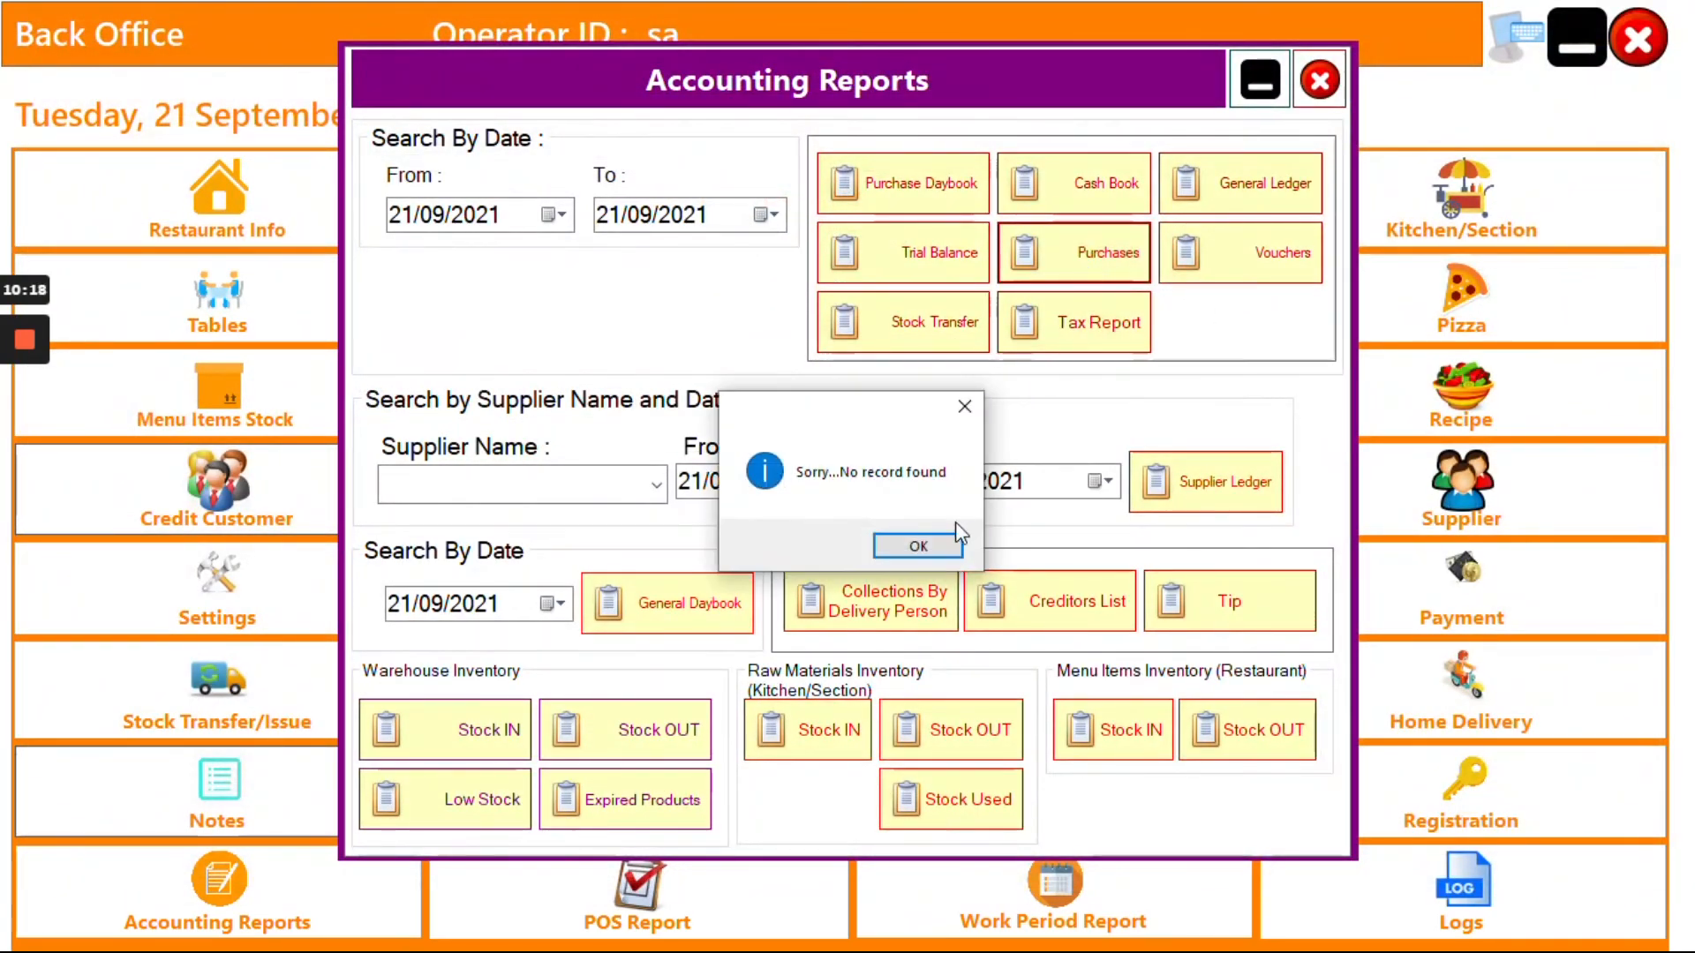
{"action": "left_click", "coordinate": [936, 546]}
{"action": "left_click", "coordinate": [1294, 250]}
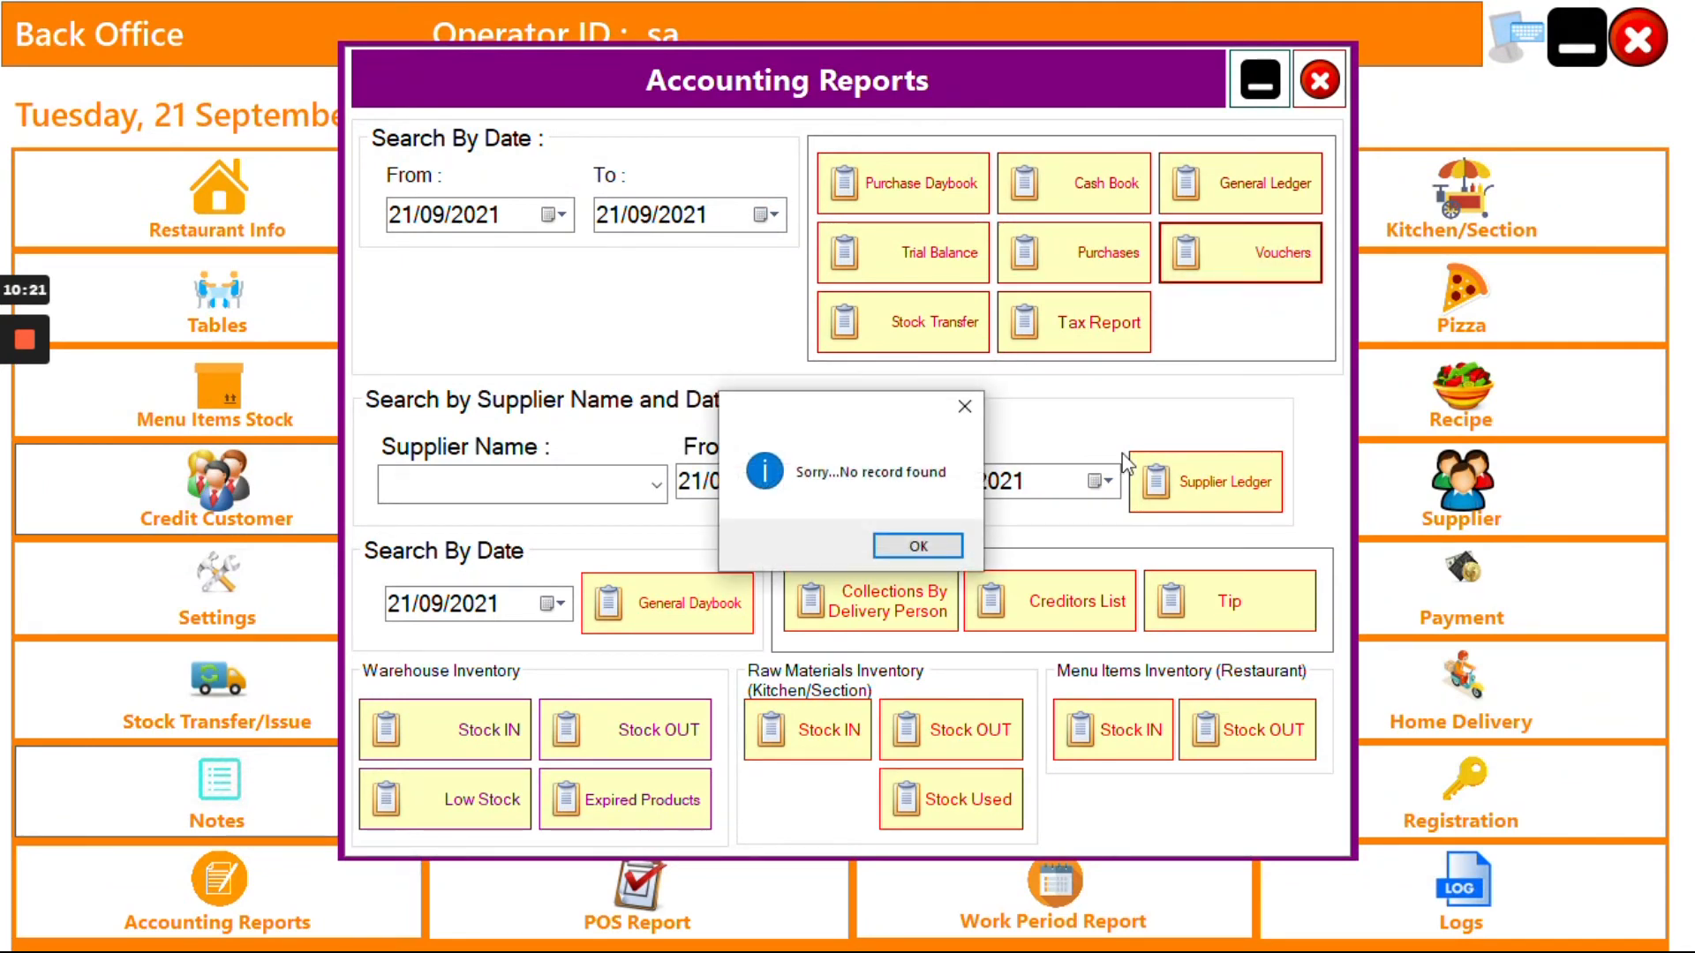
{"action": "left_click", "coordinate": [937, 552]}
Set the start date of the general date search in the accounting reports to 01/11/2013.
{"action": "left_click", "coordinate": [557, 216]}
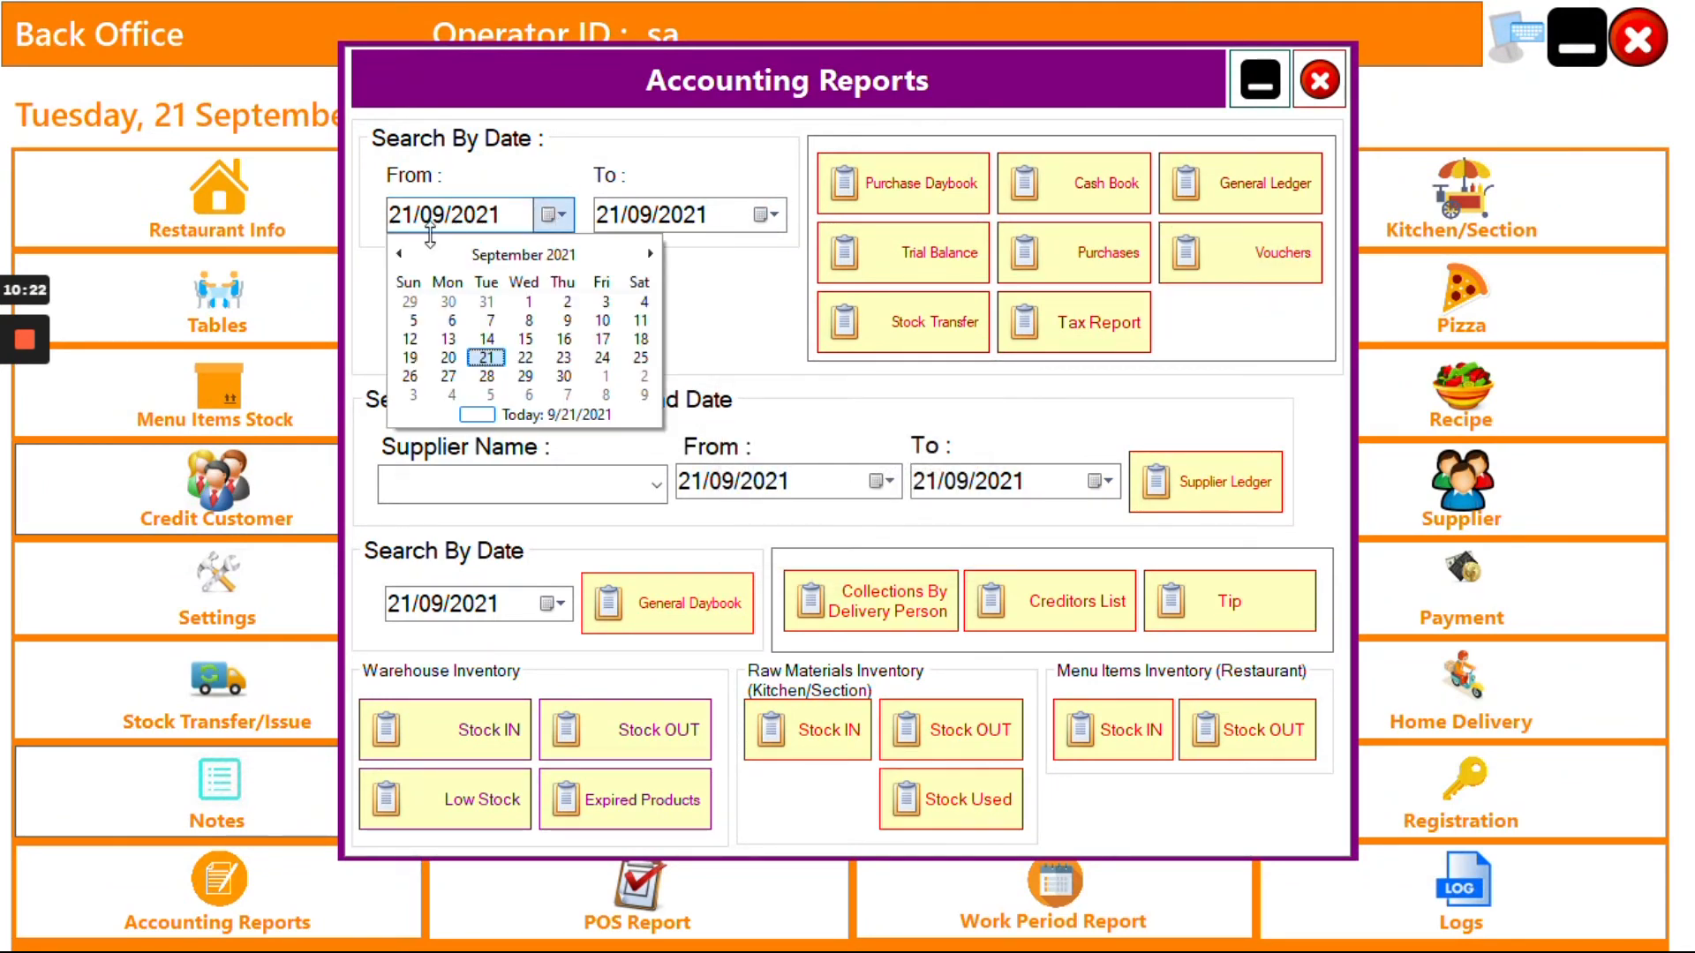
{"action": "left_click", "coordinate": [383, 264]}
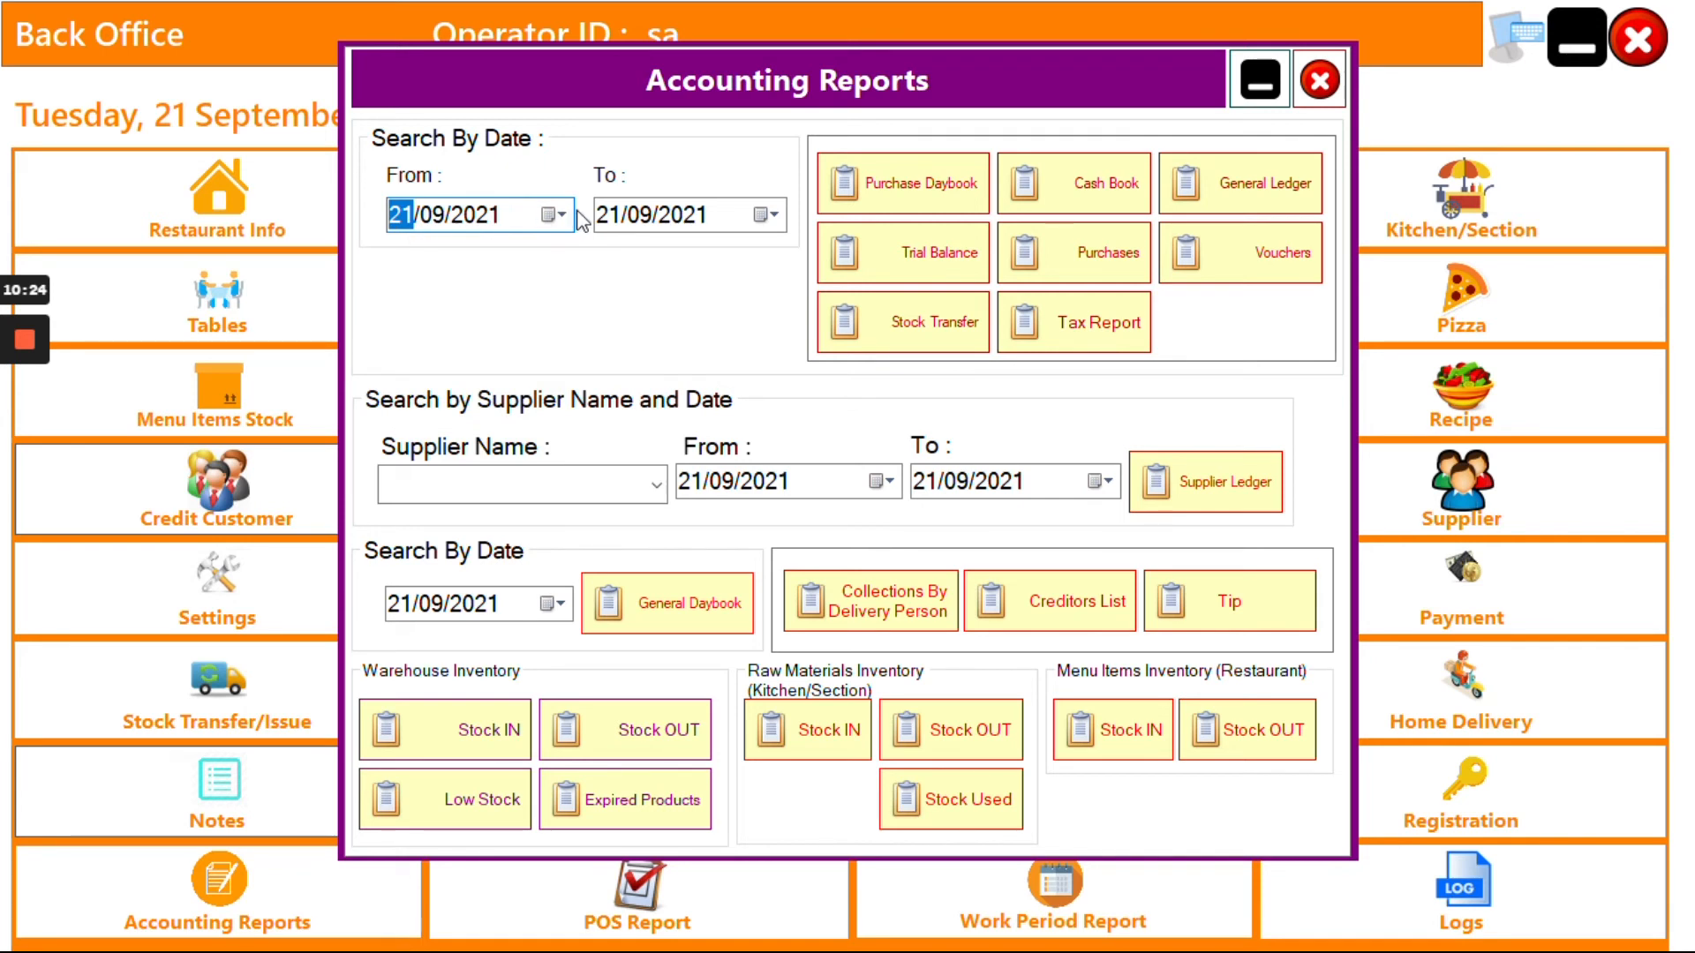
{"action": "left_click", "coordinate": [555, 215]}
{"action": "left_click", "coordinate": [402, 256]}
{"action": "left_click", "coordinate": [401, 256]}
{"action": "left_click", "coordinate": [401, 256]}
{"action": "left_click", "coordinate": [402, 256]}
{"action": "left_click", "coordinate": [401, 256]}
{"action": "left_click", "coordinate": [402, 256]}
{"action": "left_click", "coordinate": [402, 256]}
{"action": "left_click", "coordinate": [402, 256]}
{"action": "left_click", "coordinate": [401, 256]}
{"action": "left_click", "coordinate": [402, 256]}
{"action": "left_click", "coordinate": [402, 256]}
{"action": "left_click", "coordinate": [402, 256]}
{"action": "left_click", "coordinate": [402, 256]}
{"action": "left_click", "coordinate": [402, 256]}
{"action": "left_click", "coordinate": [402, 256]}
{"action": "left_click", "coordinate": [401, 256]}
{"action": "left_click", "coordinate": [402, 256]}
{"action": "left_click", "coordinate": [401, 256]}
{"action": "left_click", "coordinate": [402, 256]}
{"action": "left_click", "coordinate": [402, 256]}
{"action": "left_click", "coordinate": [401, 256]}
{"action": "left_click", "coordinate": [401, 256]}
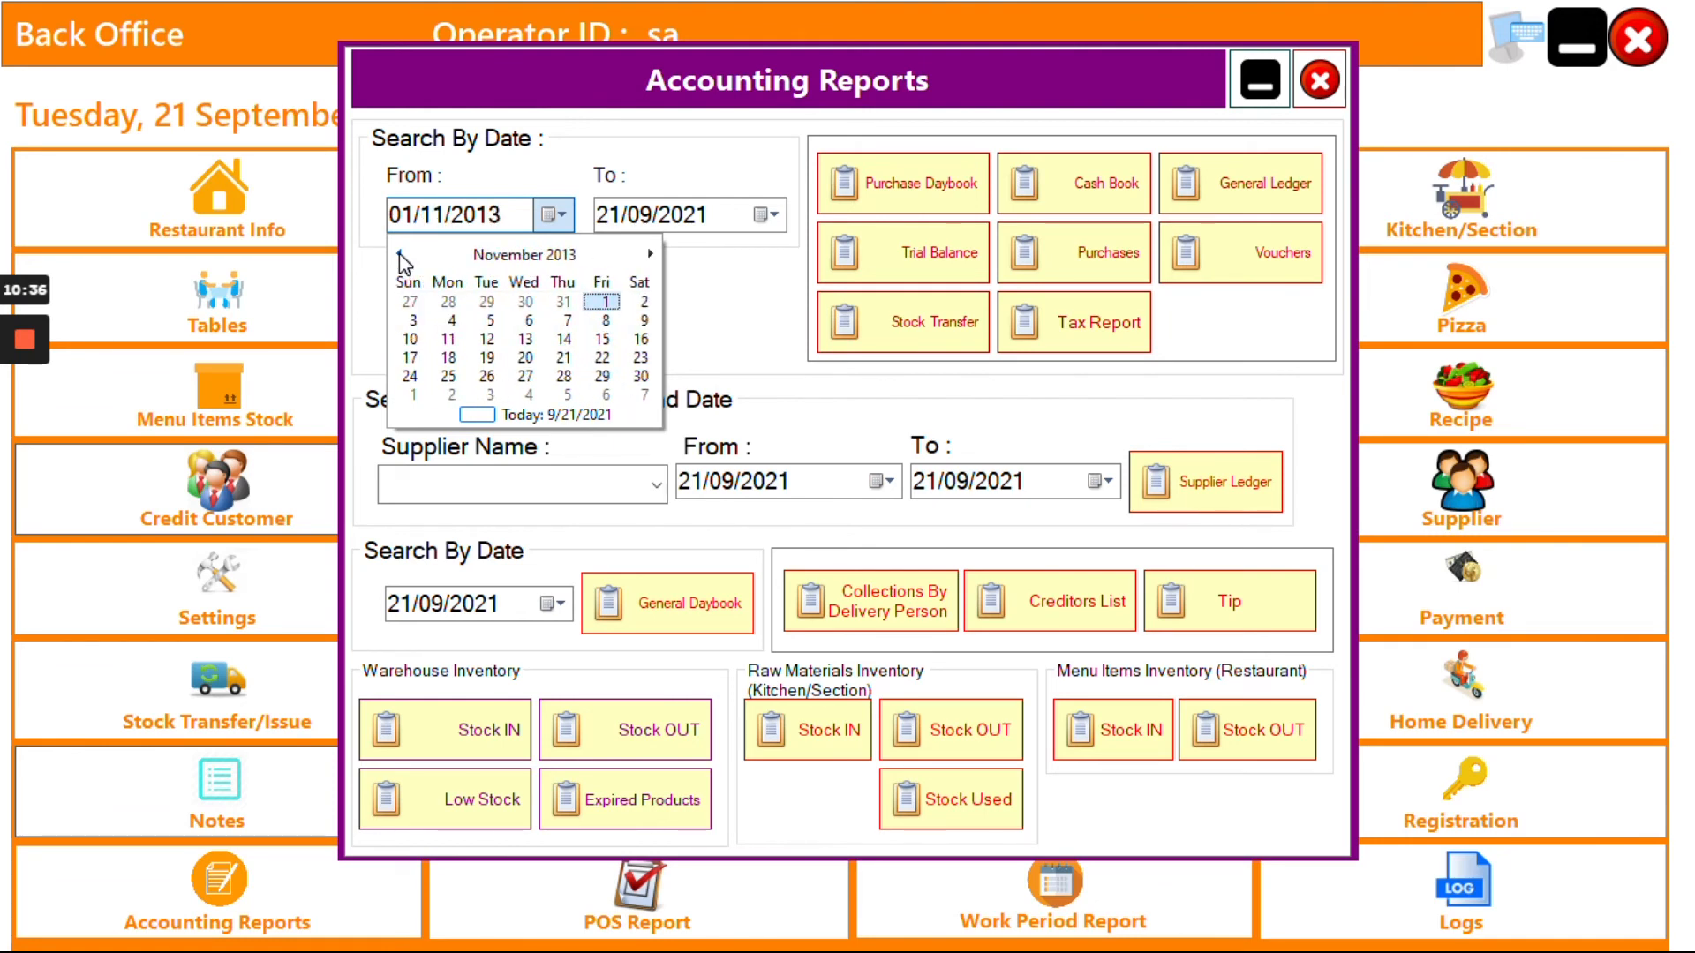
{"action": "left_click", "coordinate": [605, 303]}
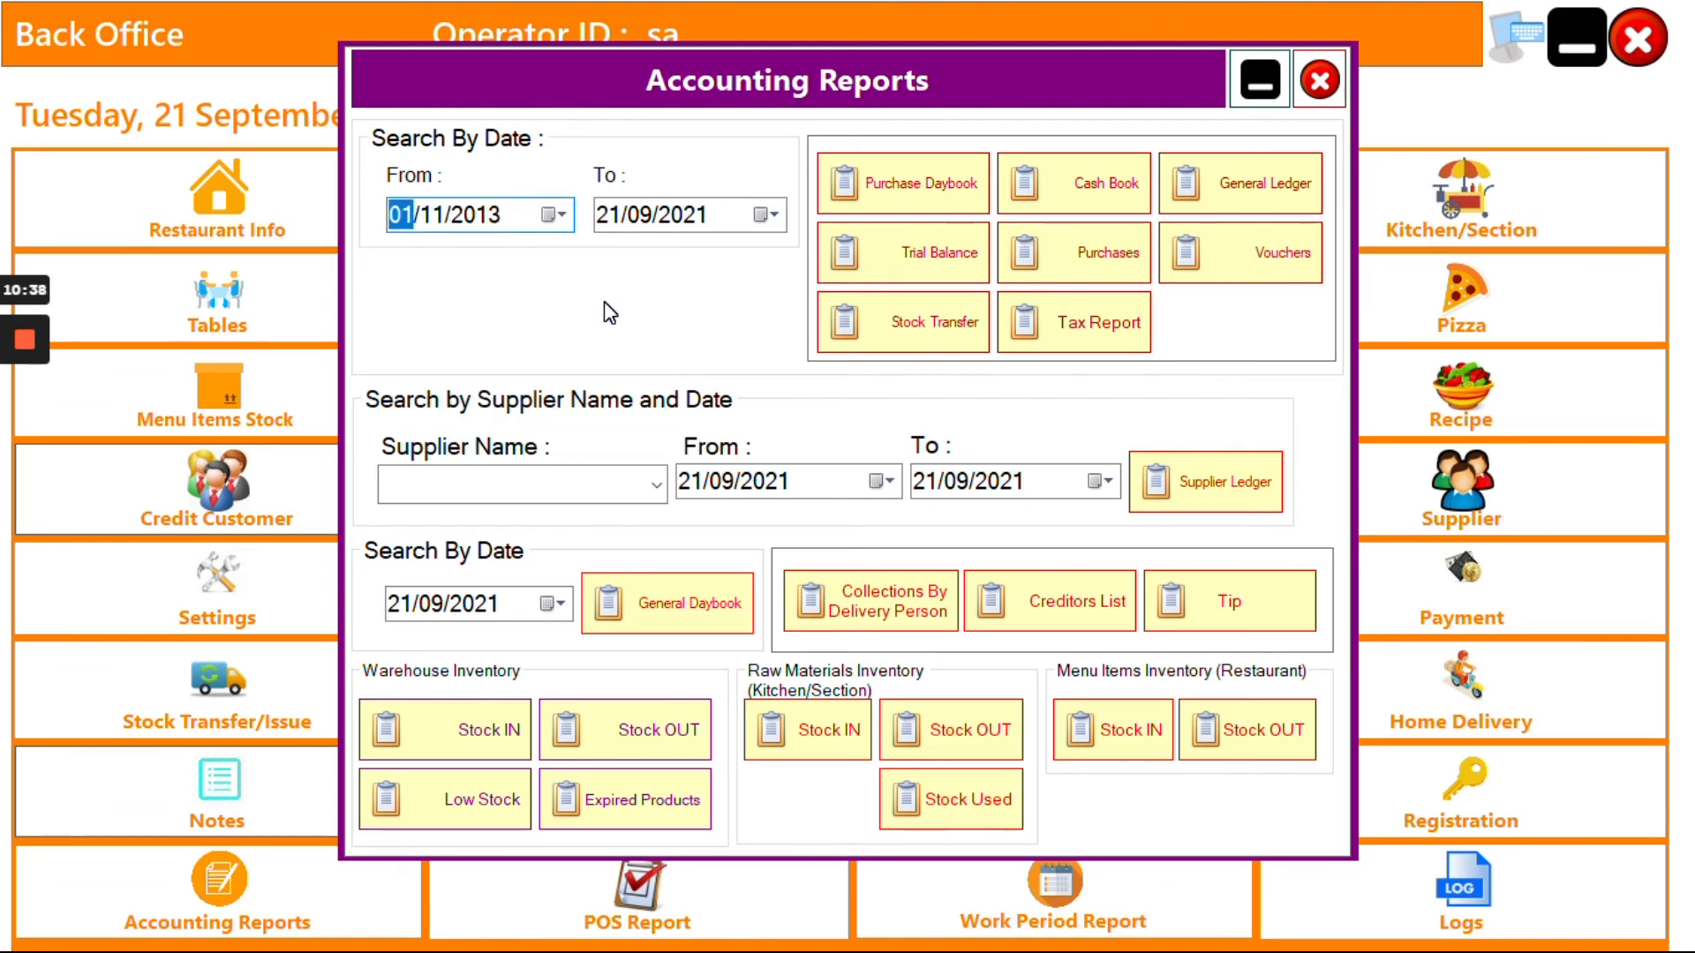
Run the purchase daybook and cash book reports for 01/11/2013 to 21/09/2021, closing each result.
{"action": "left_click", "coordinate": [938, 190]}
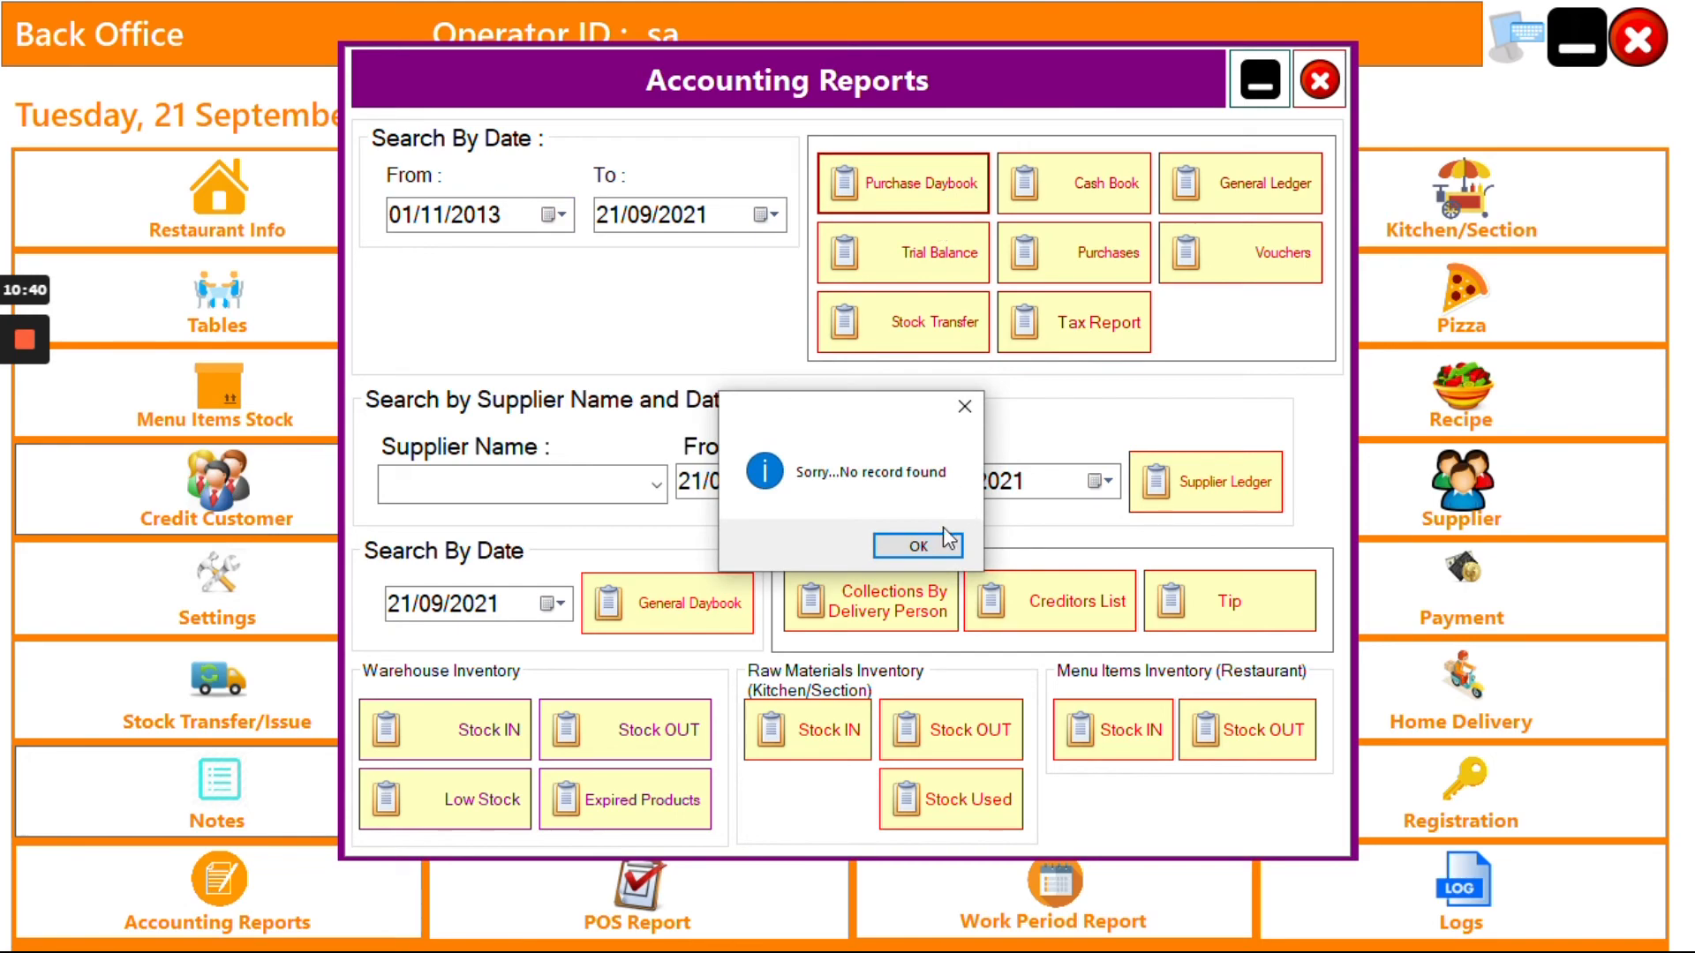
{"action": "left_click", "coordinate": [939, 538]}
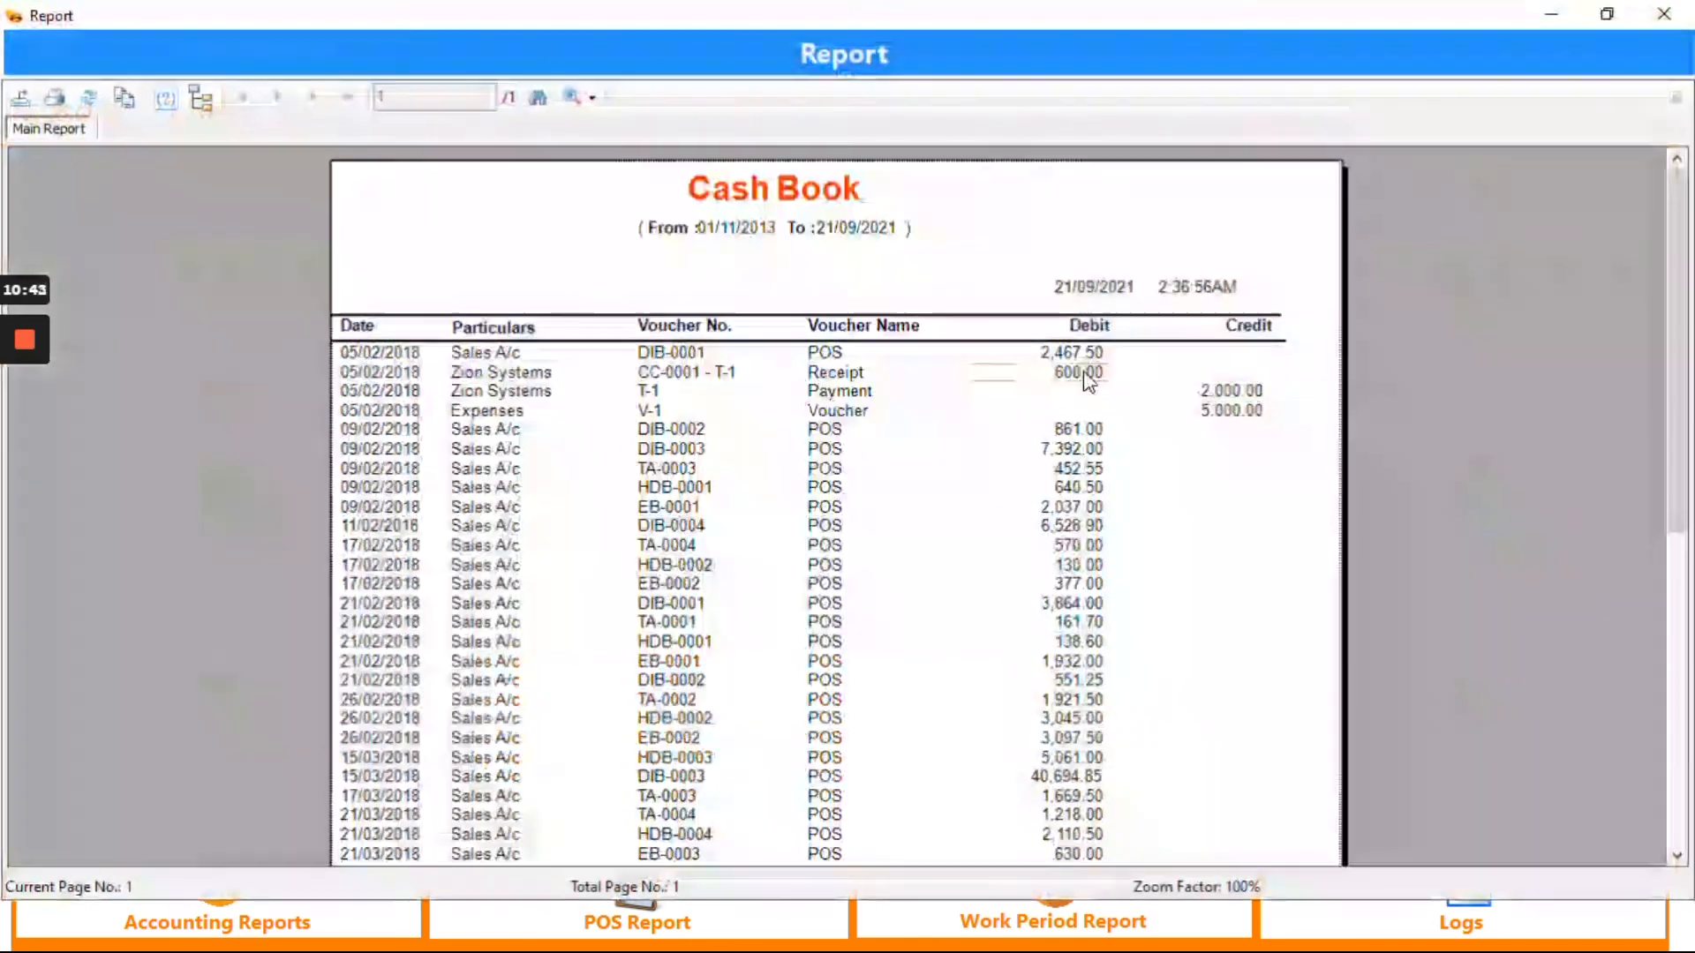
{"action": "left_click", "coordinate": [1686, 7]}
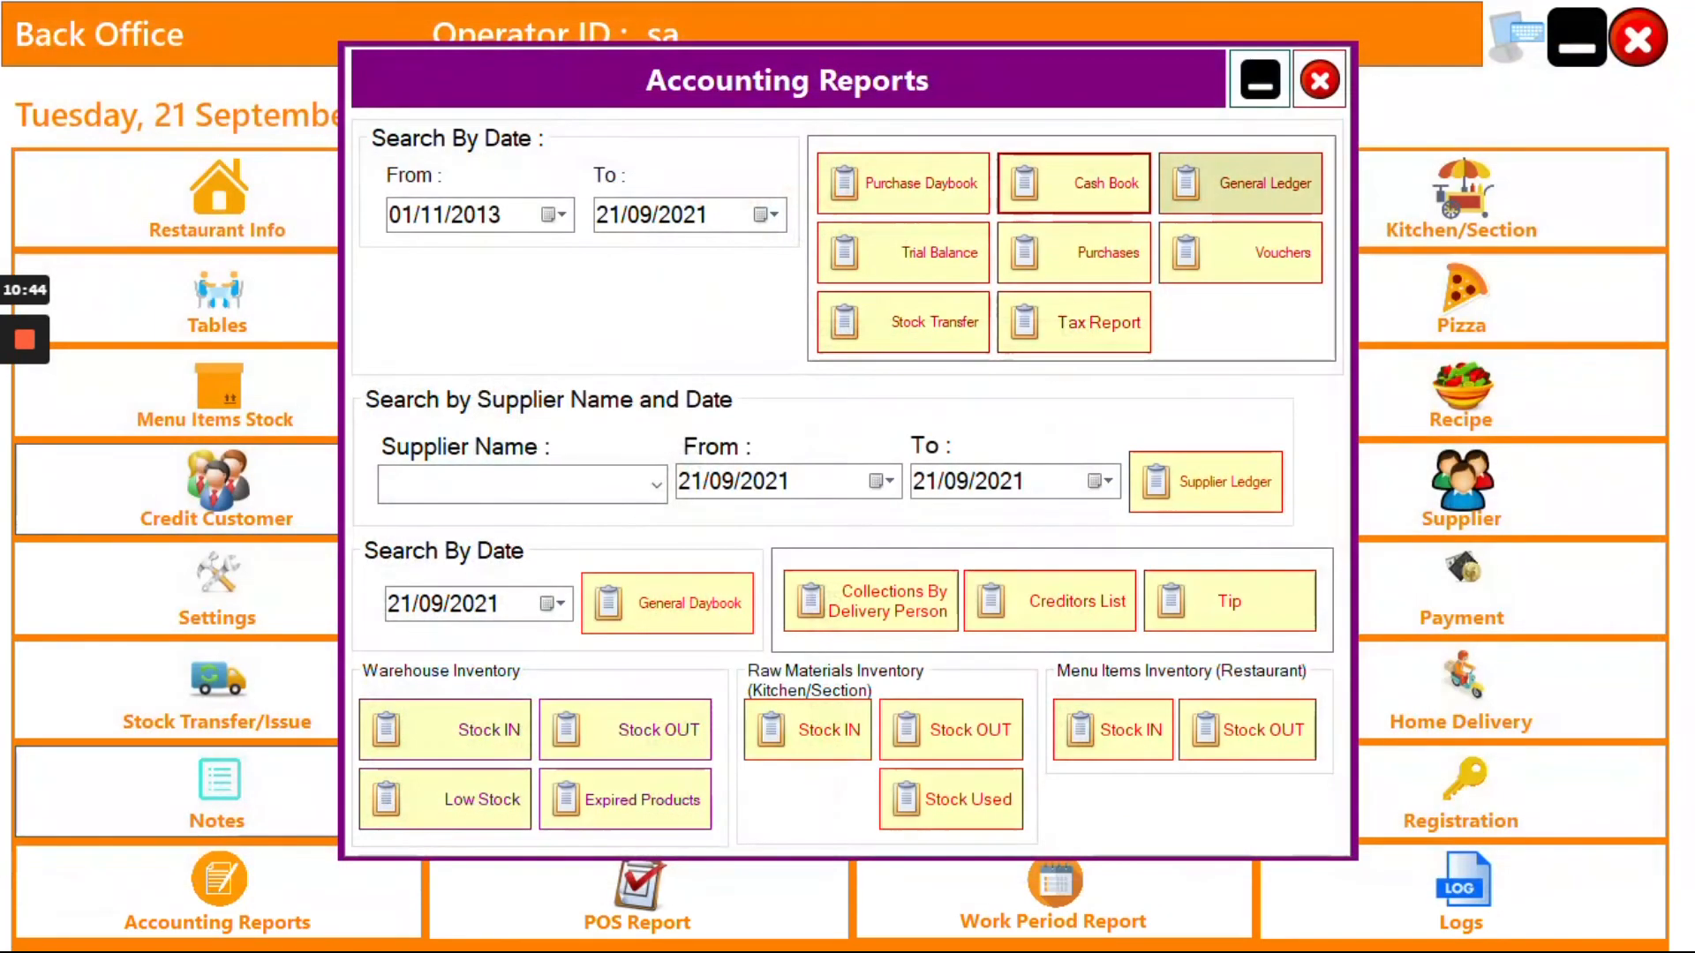
View the Cash account's general ledger for 21/09/2021 and the trial balance for 01/11/2013 to 21/09/2021, closing each one.
{"action": "left_click", "coordinate": [1229, 187]}
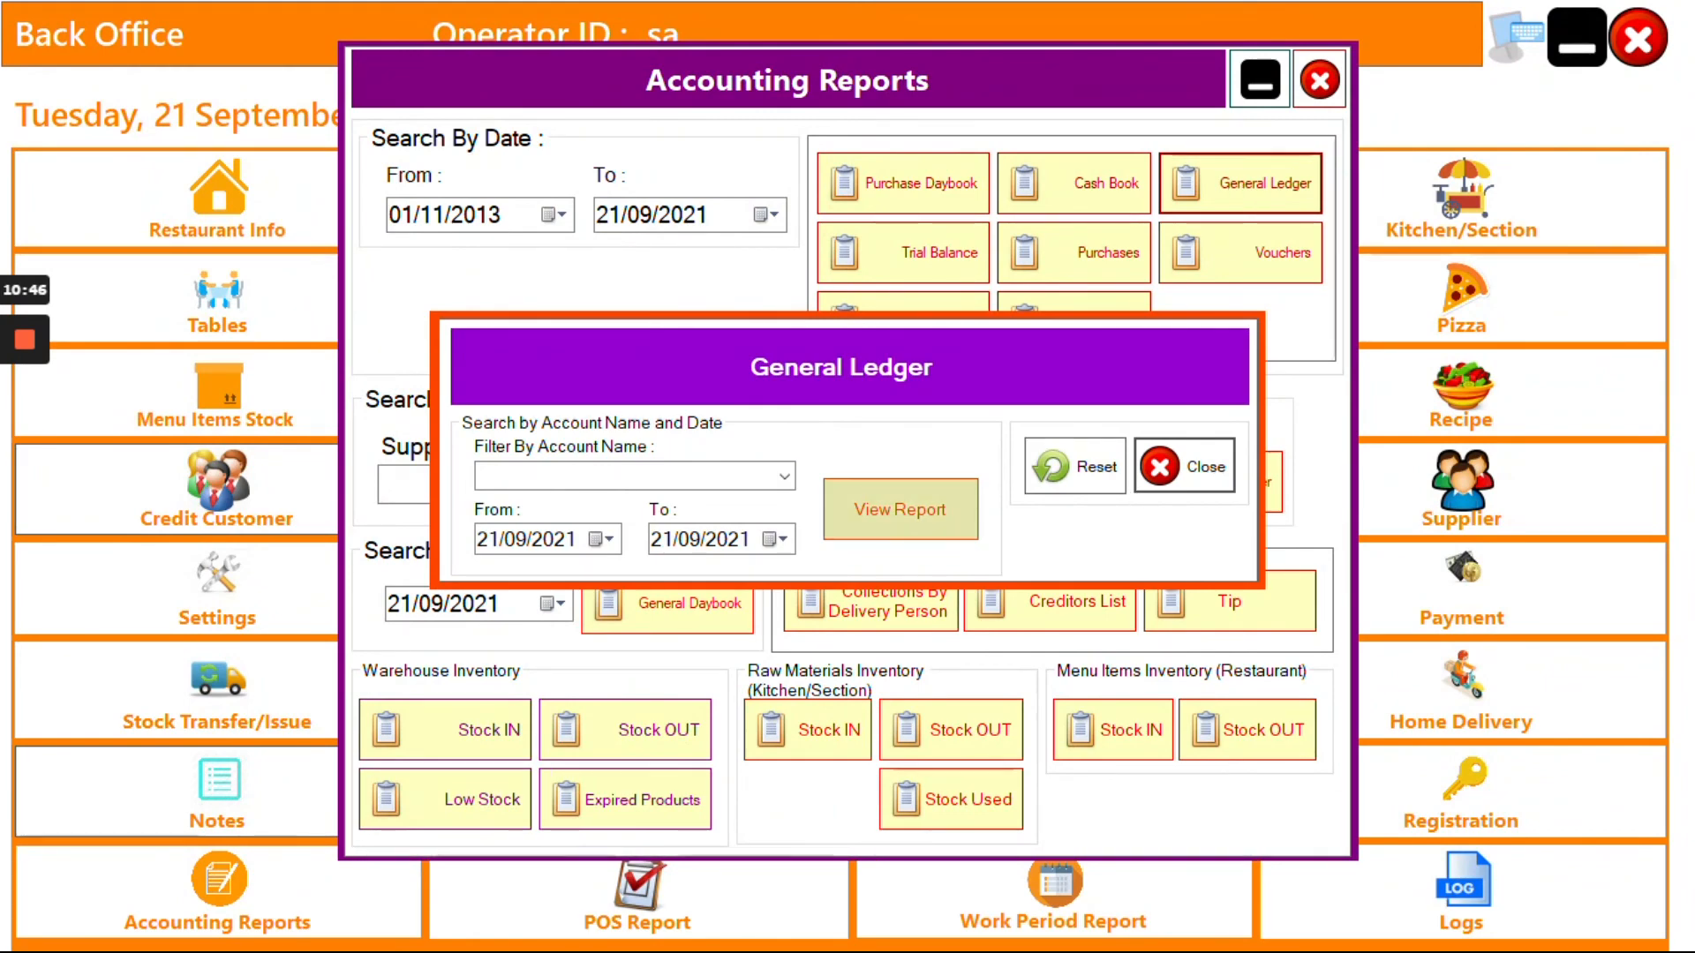
{"action": "left_click", "coordinate": [784, 476]}
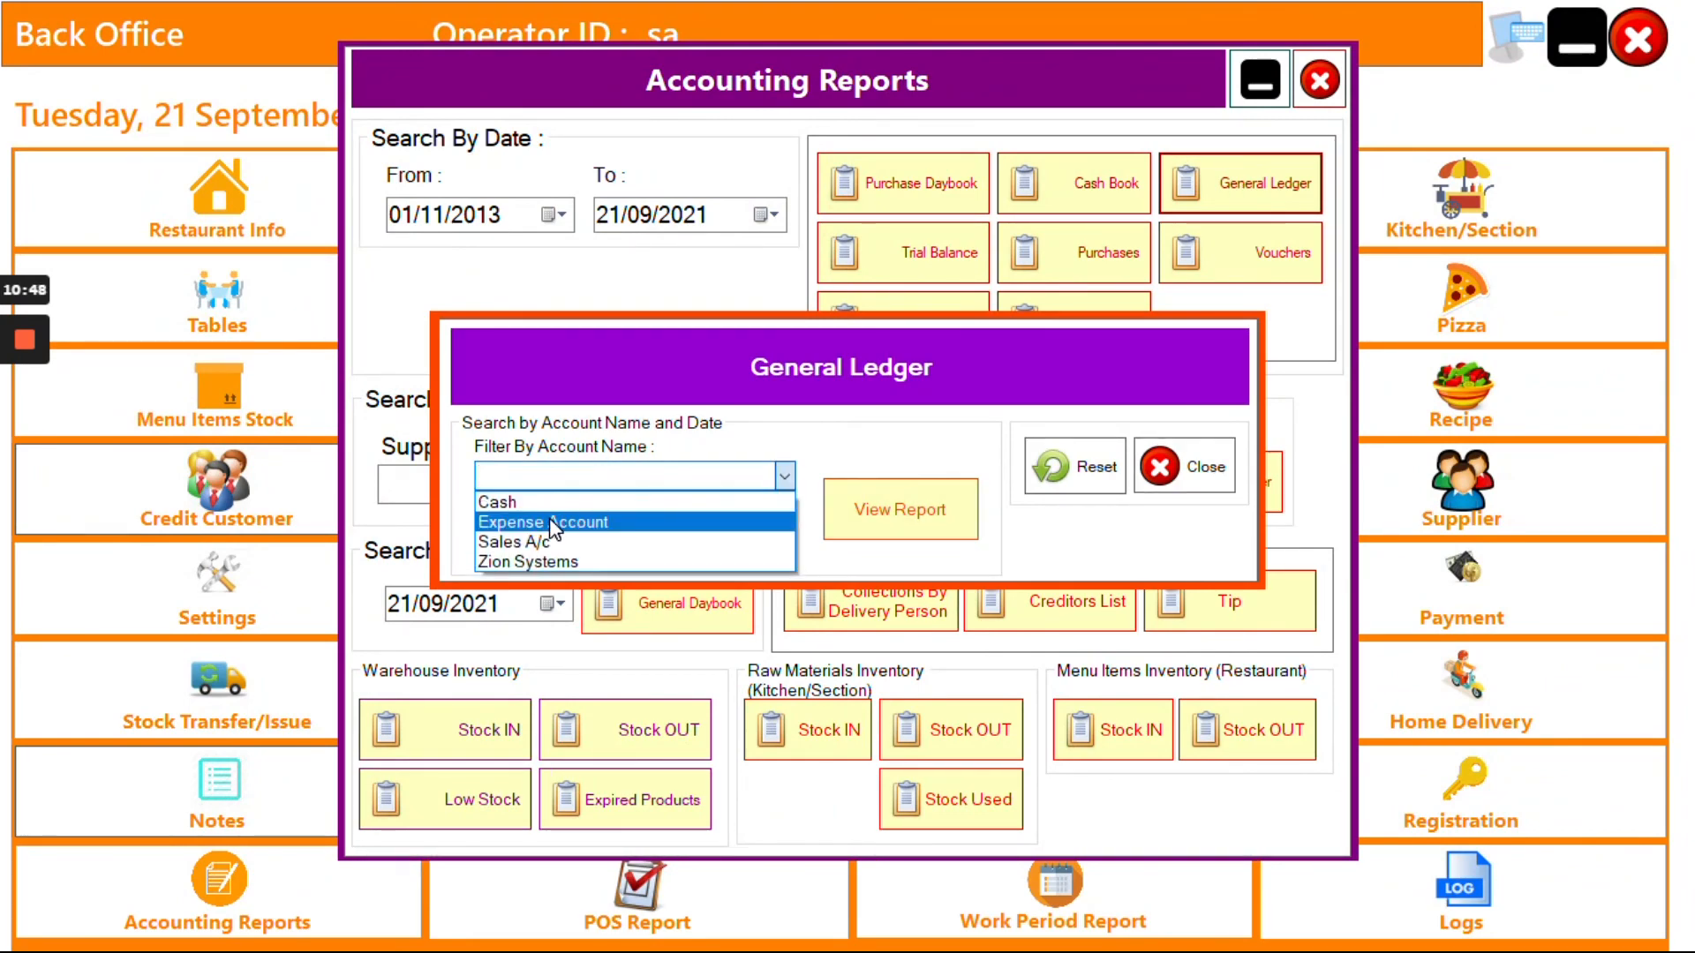
{"action": "left_click", "coordinate": [498, 501]}
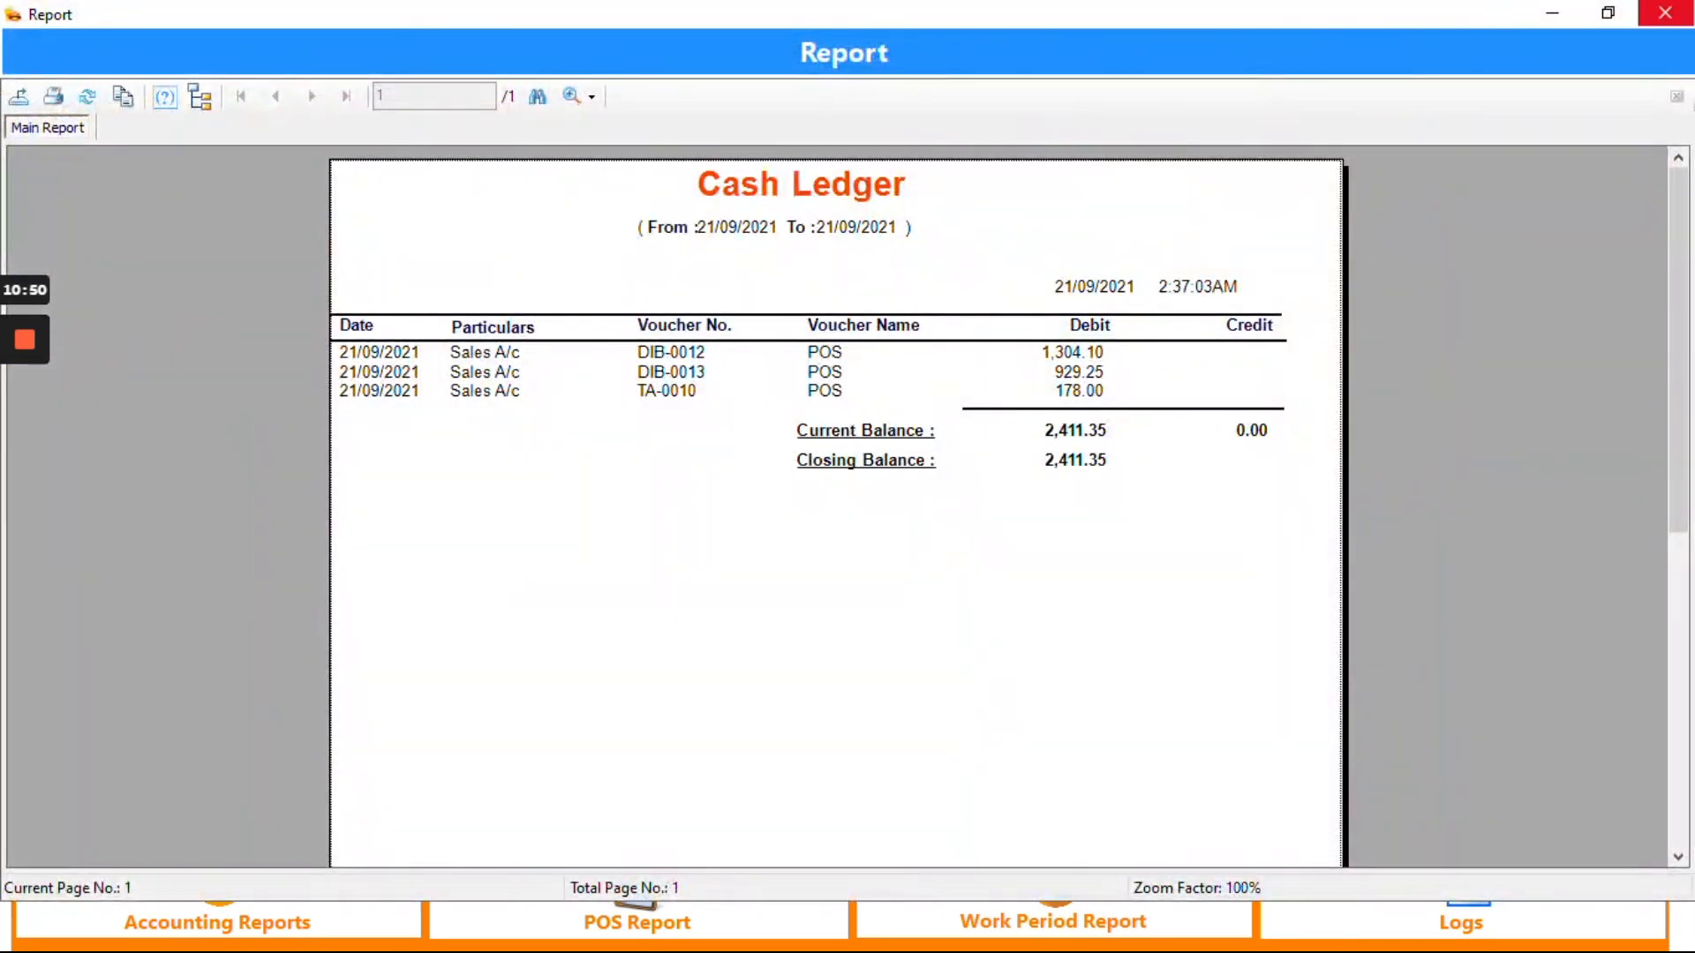
{"action": "left_click", "coordinate": [1687, 7]}
{"action": "left_click", "coordinate": [1159, 466]}
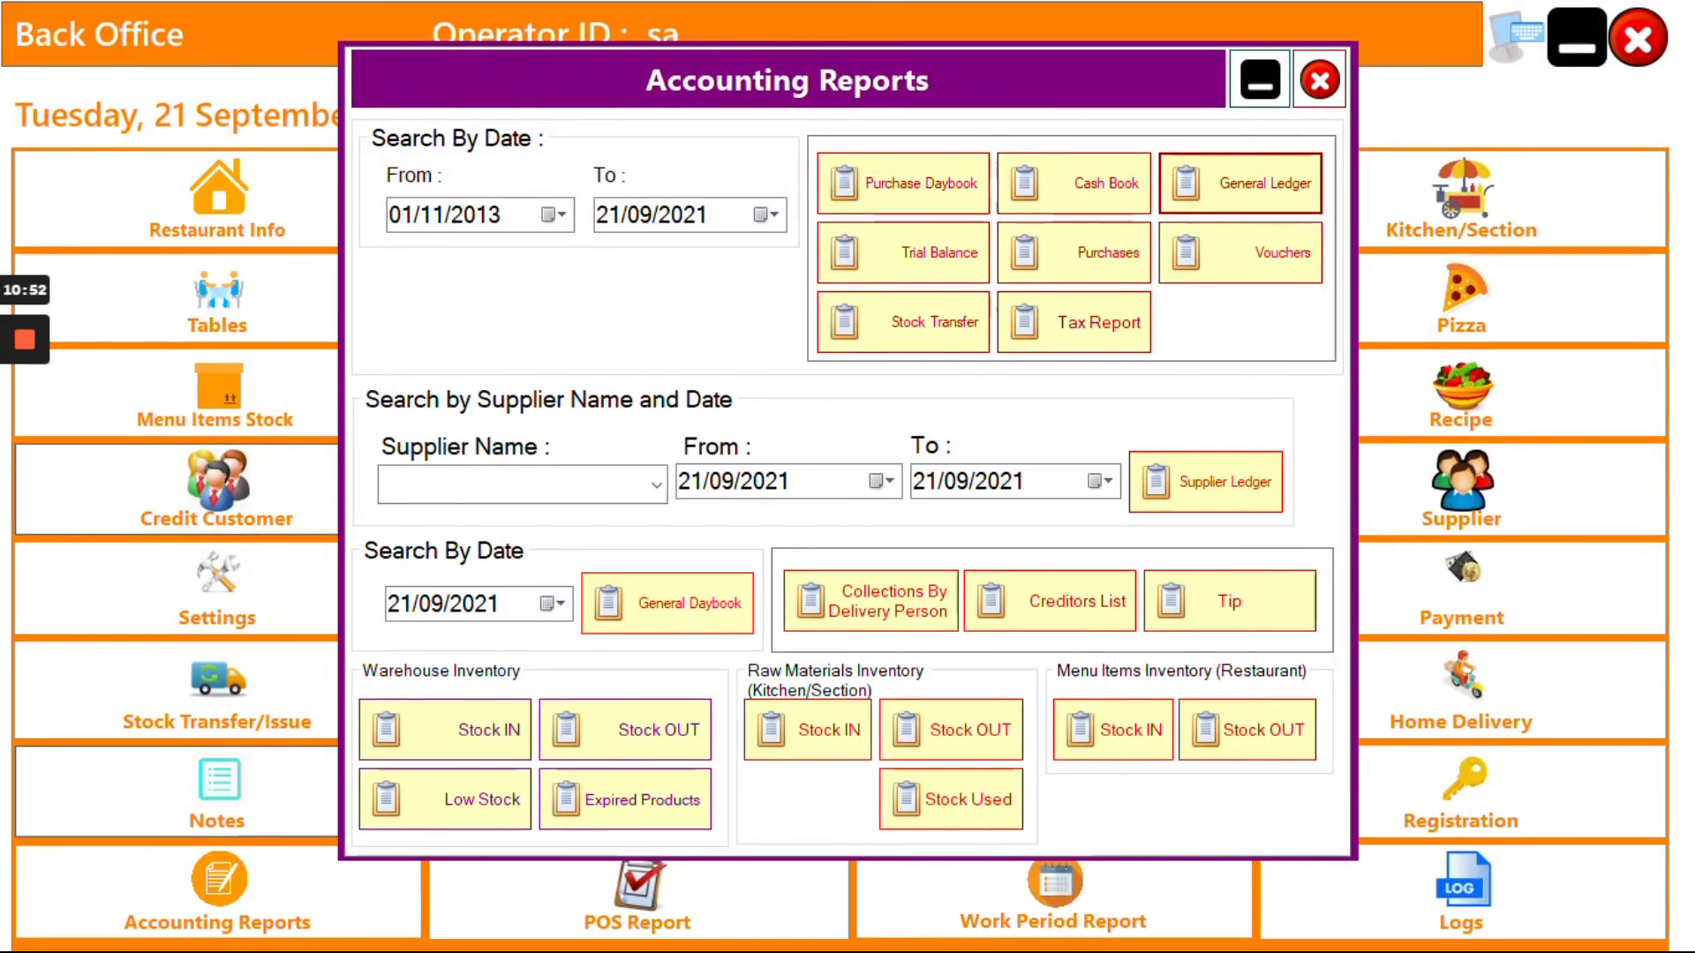
{"action": "left_click", "coordinate": [903, 253]}
{"action": "left_click", "coordinate": [1687, 7]}
Run the purchases and vouchers reports for 01/11/2013 to 21/09/2021, closing each result.
{"action": "left_click", "coordinate": [1082, 256]}
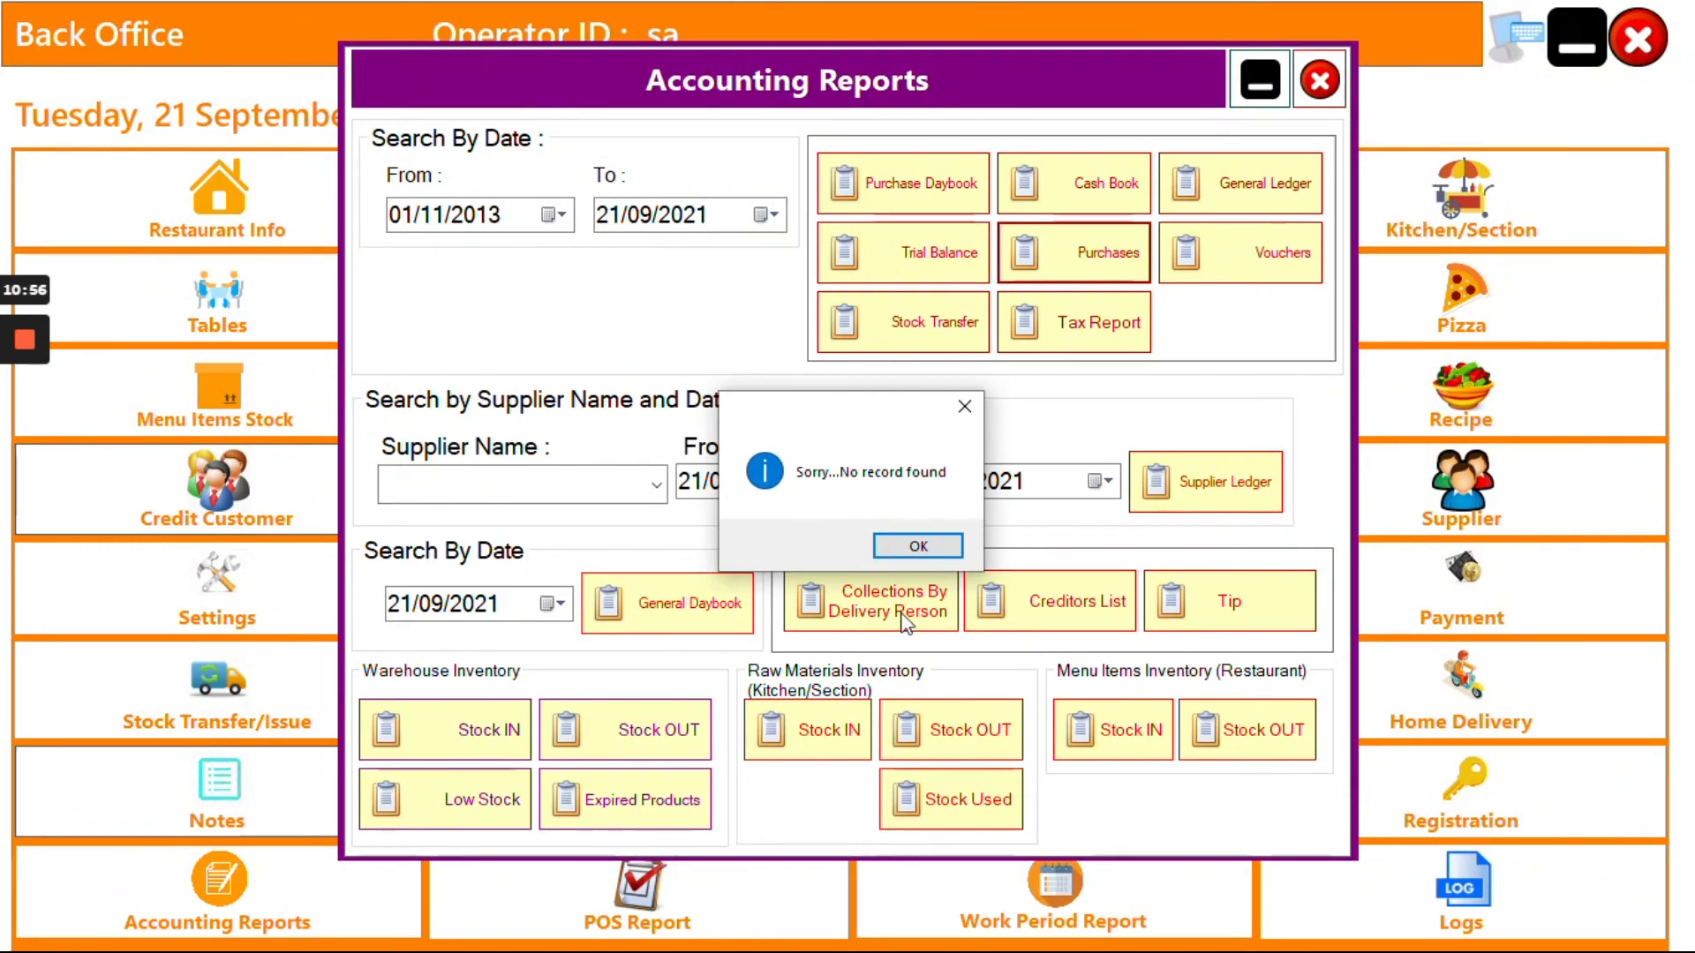
{"action": "left_click", "coordinate": [919, 529]}
{"action": "left_click", "coordinate": [1257, 256]}
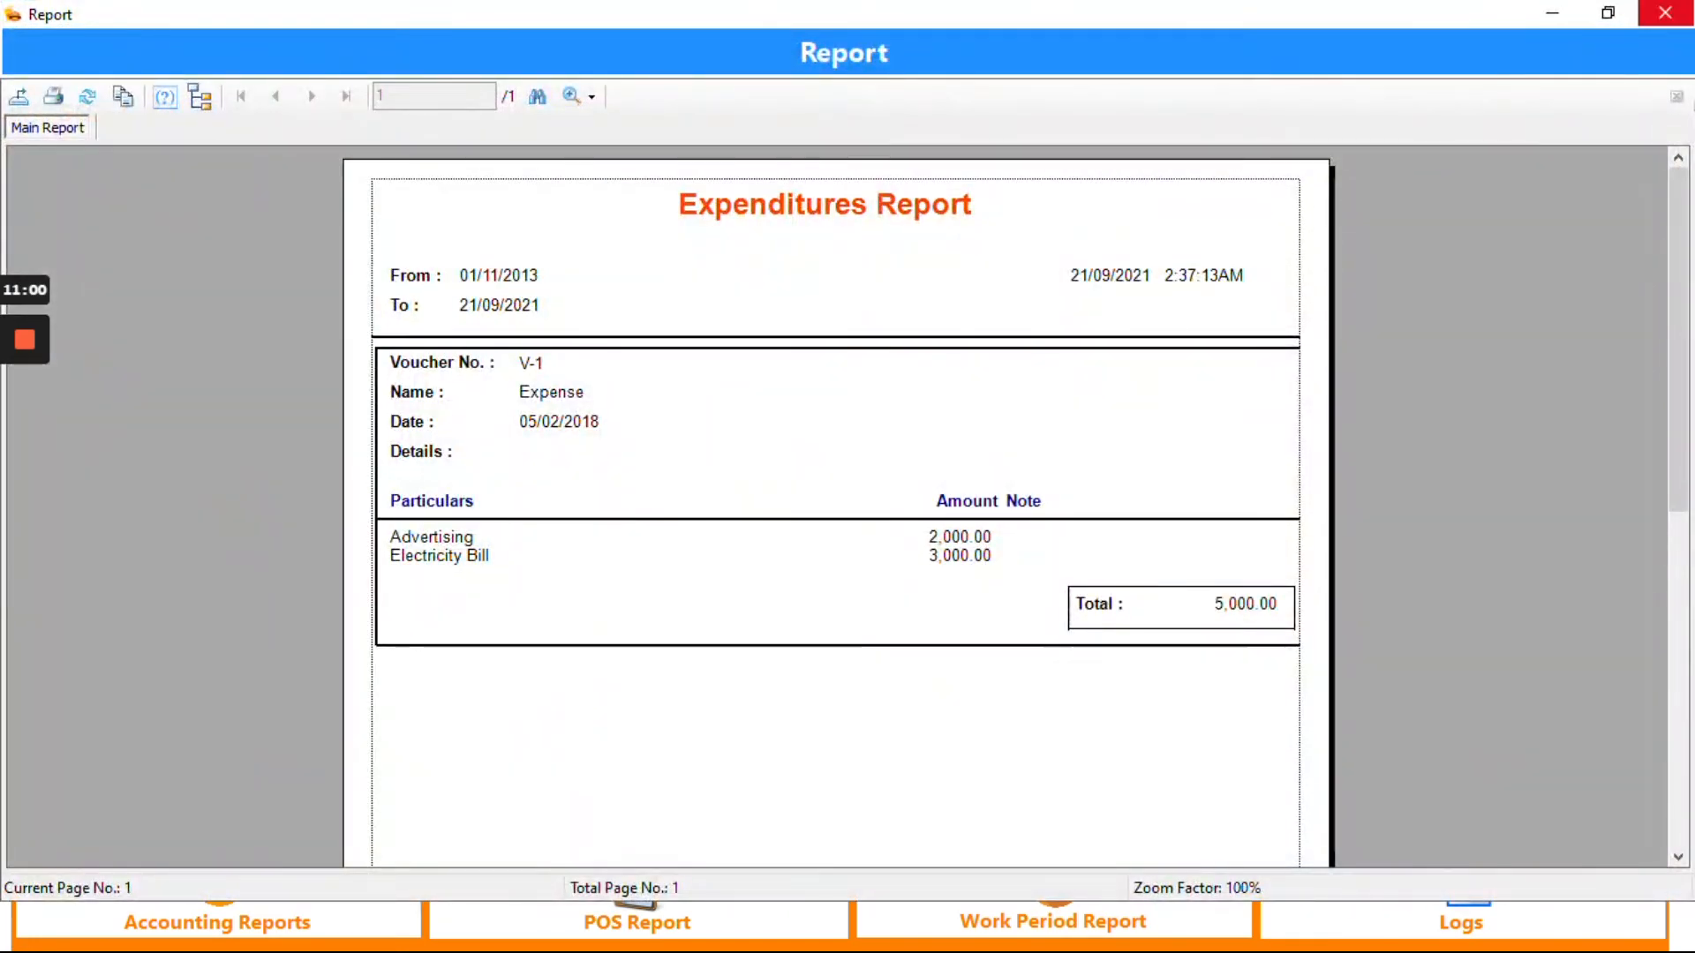
{"action": "left_click", "coordinate": [1686, 7]}
Run the stock transfer and tax reports for 01/11/2013 to 21/09/2021, closing each result.
{"action": "left_click", "coordinate": [965, 327]}
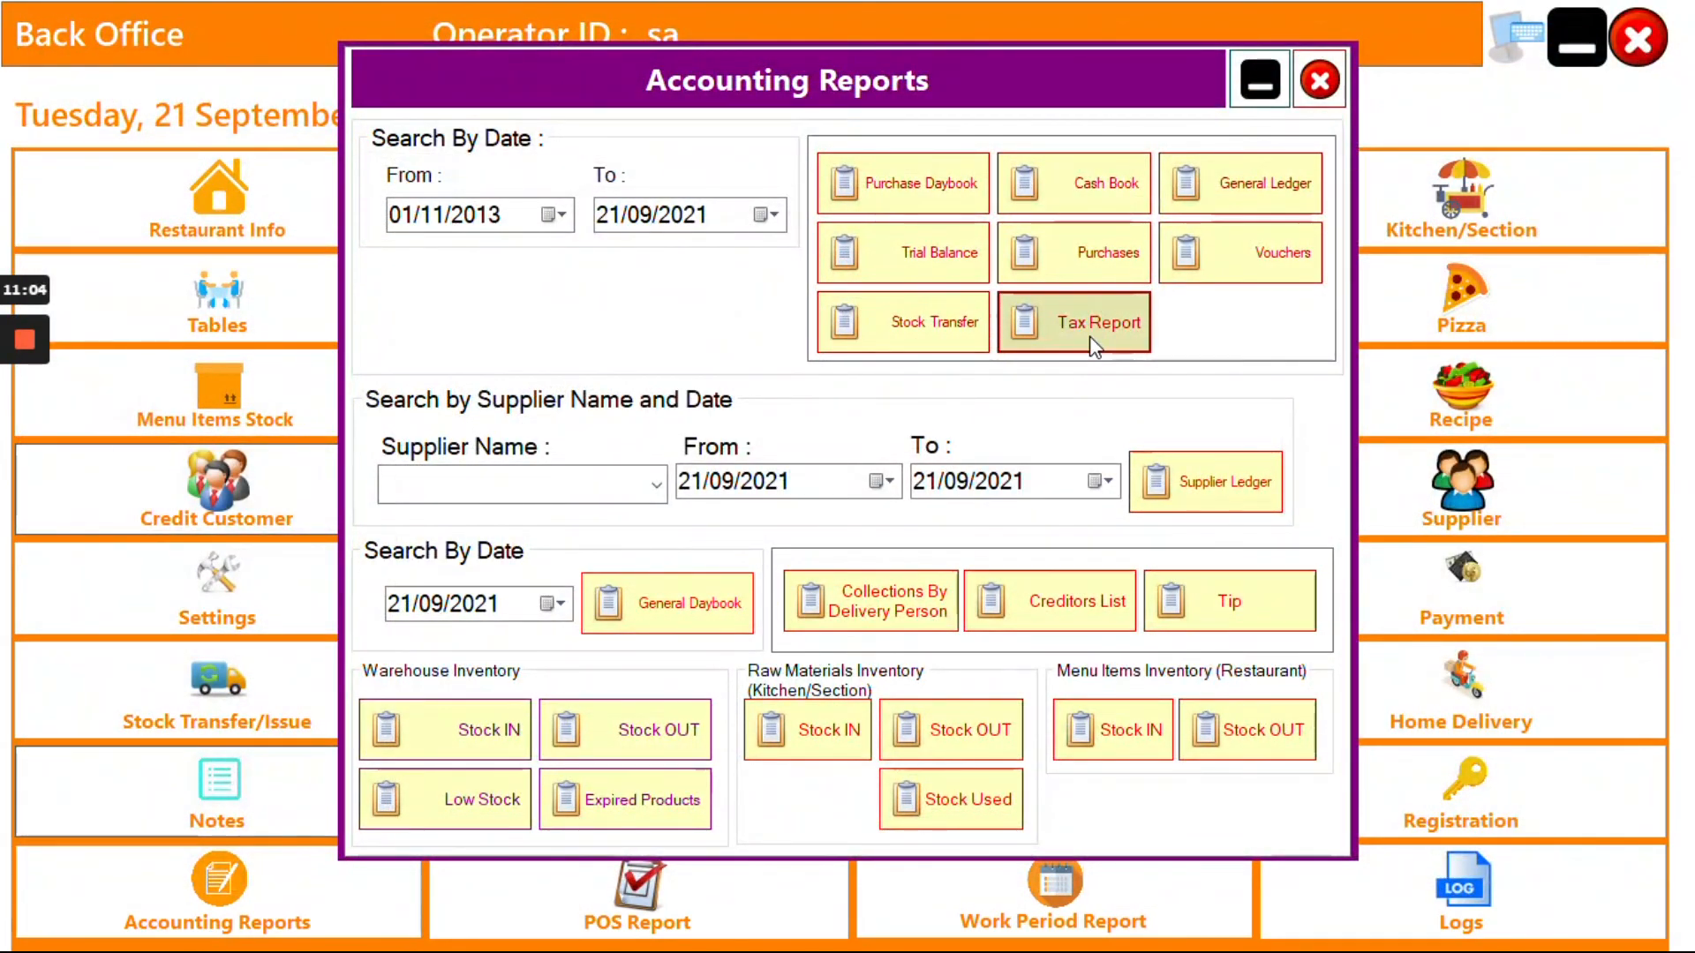
{"action": "left_click", "coordinate": [1090, 335]}
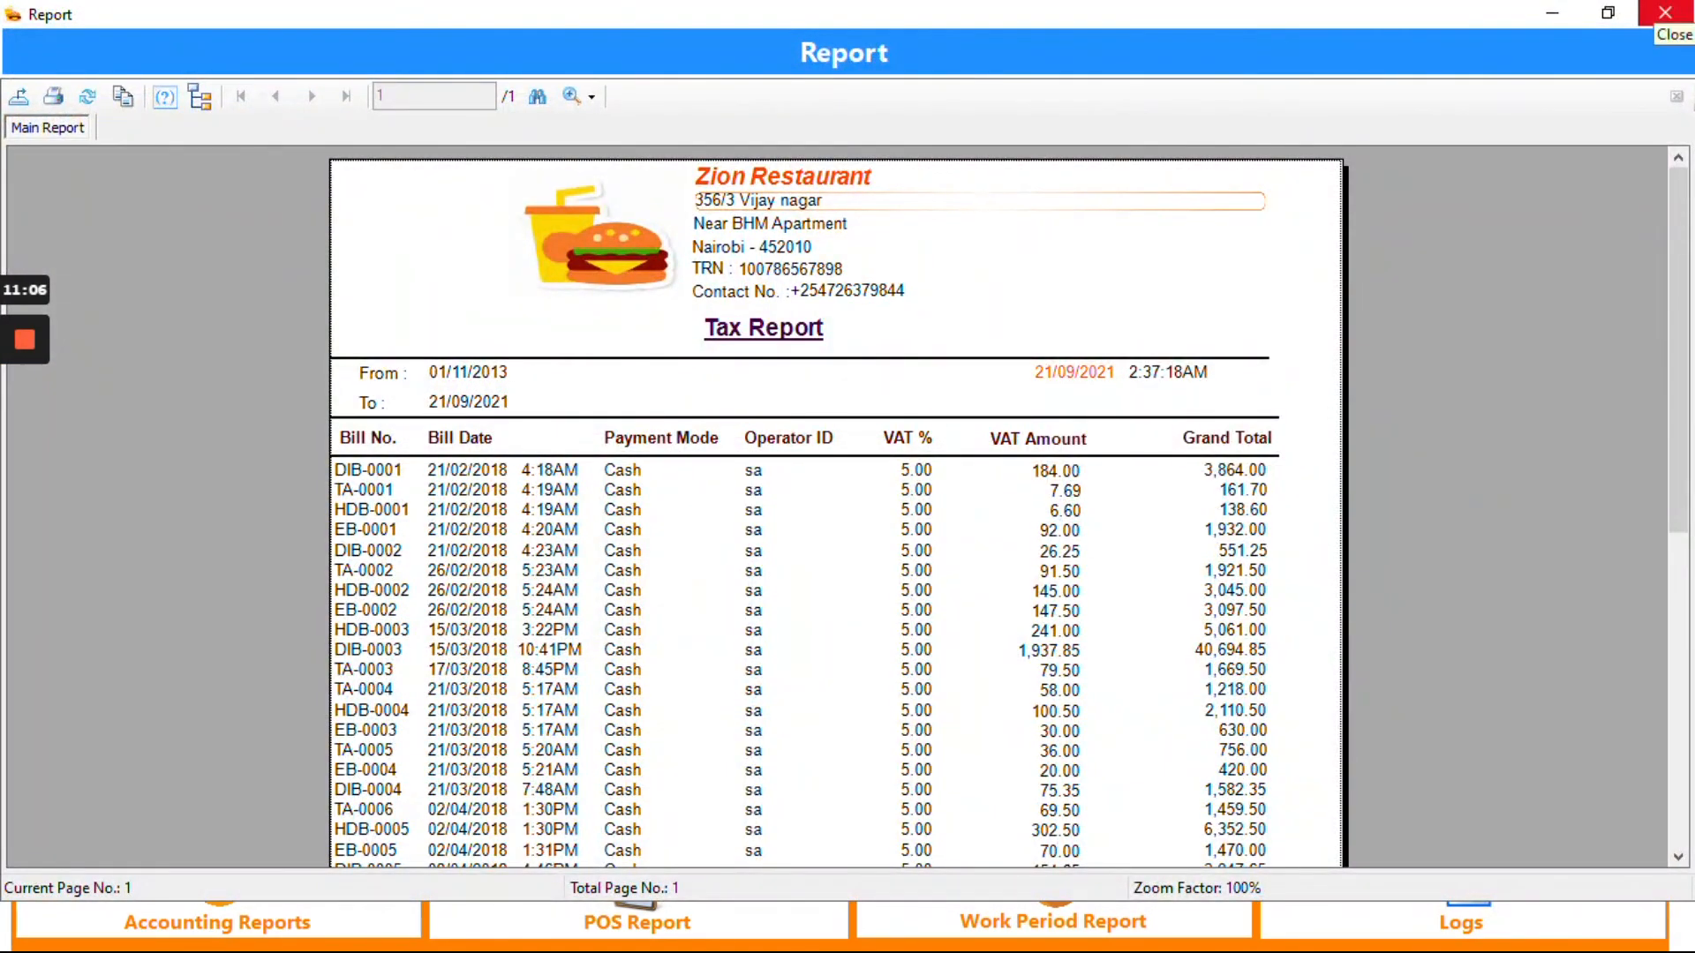
{"action": "left_click", "coordinate": [1666, 13]}
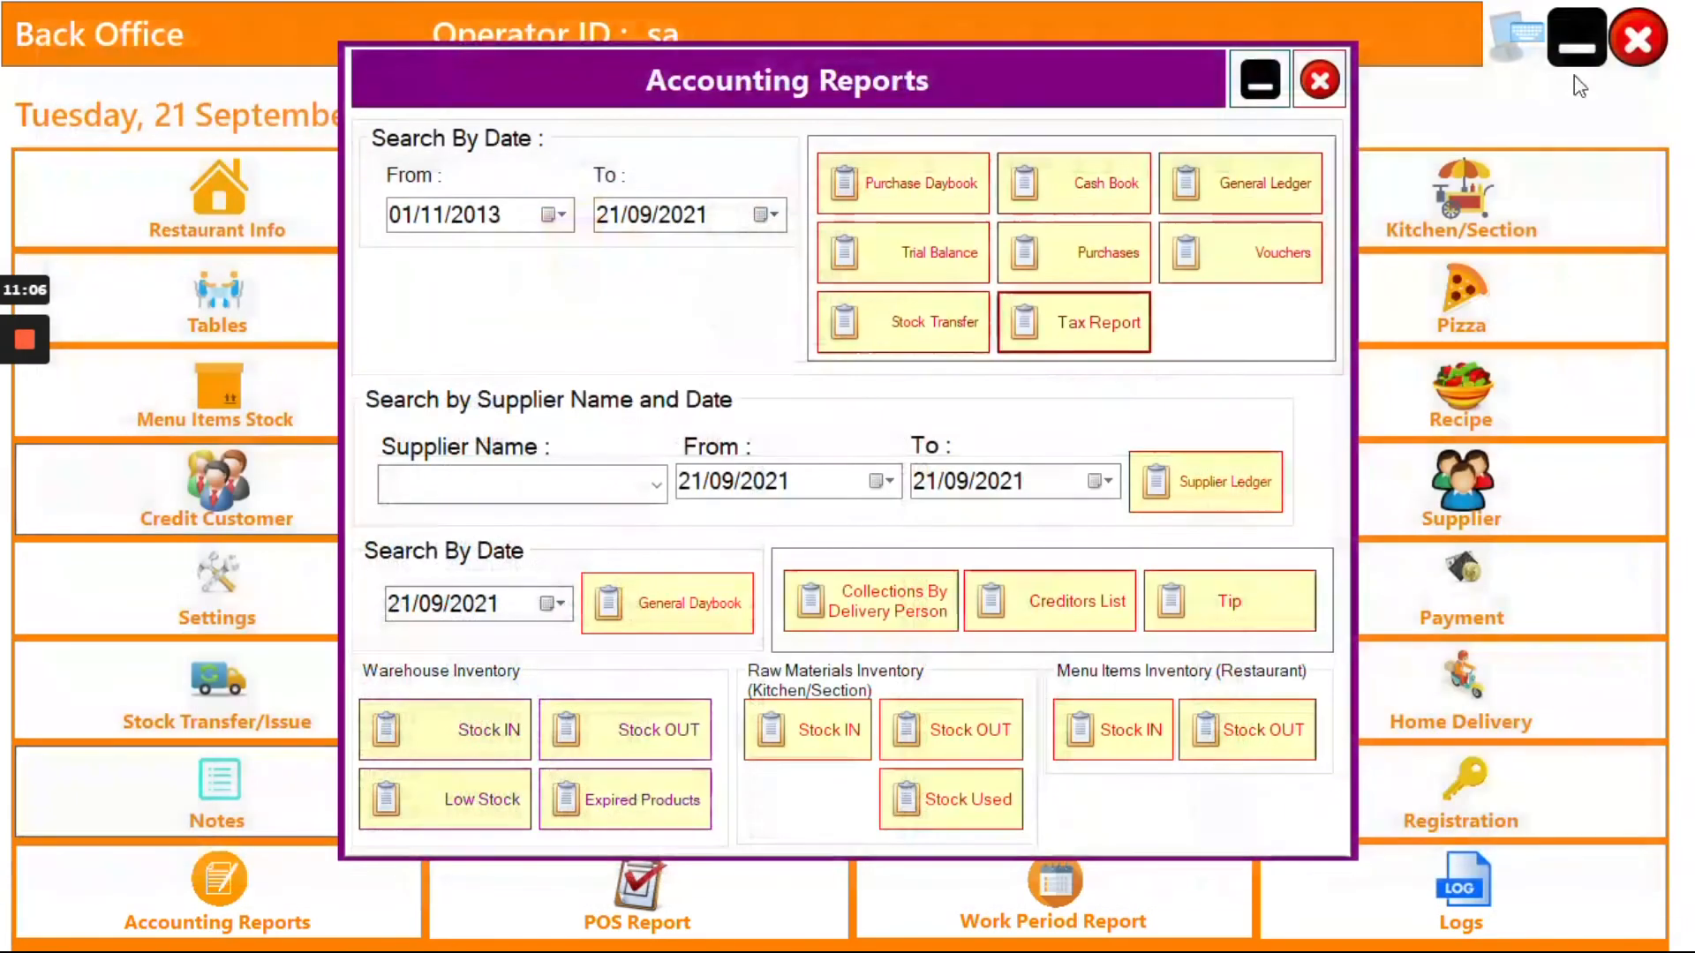
View the supplier ledger of Zion Systems for 13/01/2016 to 21/09/2021, then close it.
{"action": "left_click", "coordinate": [653, 486]}
{"action": "left_click", "coordinate": [491, 525]}
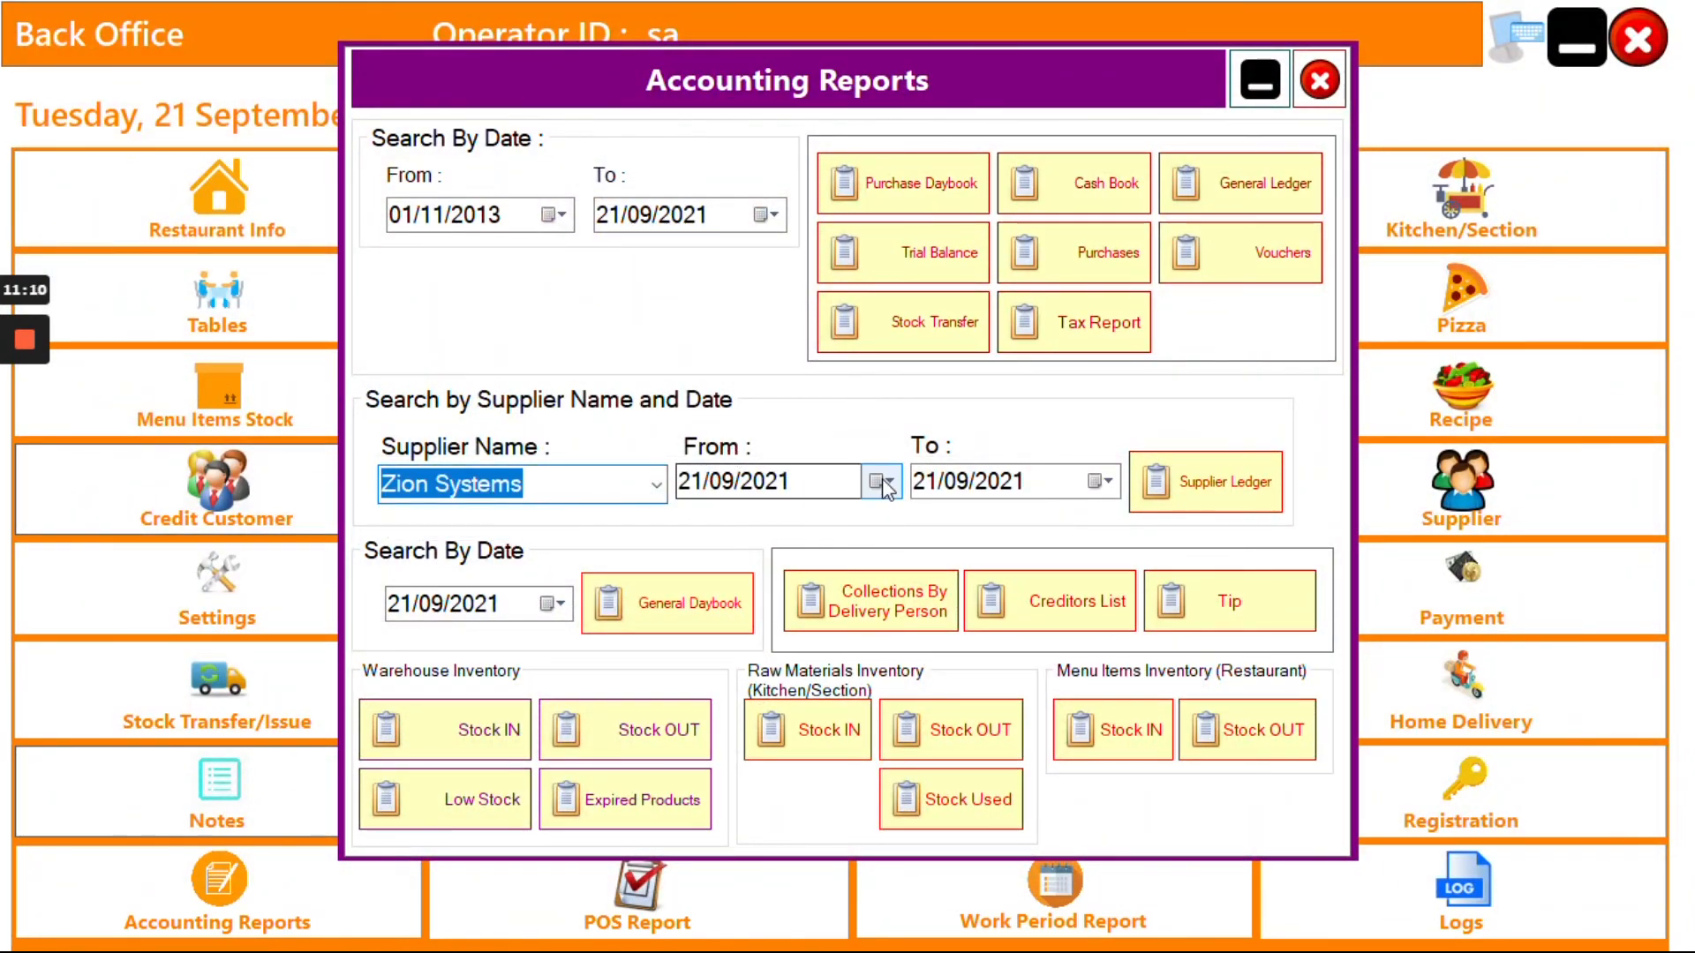
{"action": "left_click", "coordinate": [881, 482]}
{"action": "left_click_drag", "start_coordinate": [689, 522], "coordinate": [685, 527]}
{"action": "left_click", "coordinate": [814, 606]}
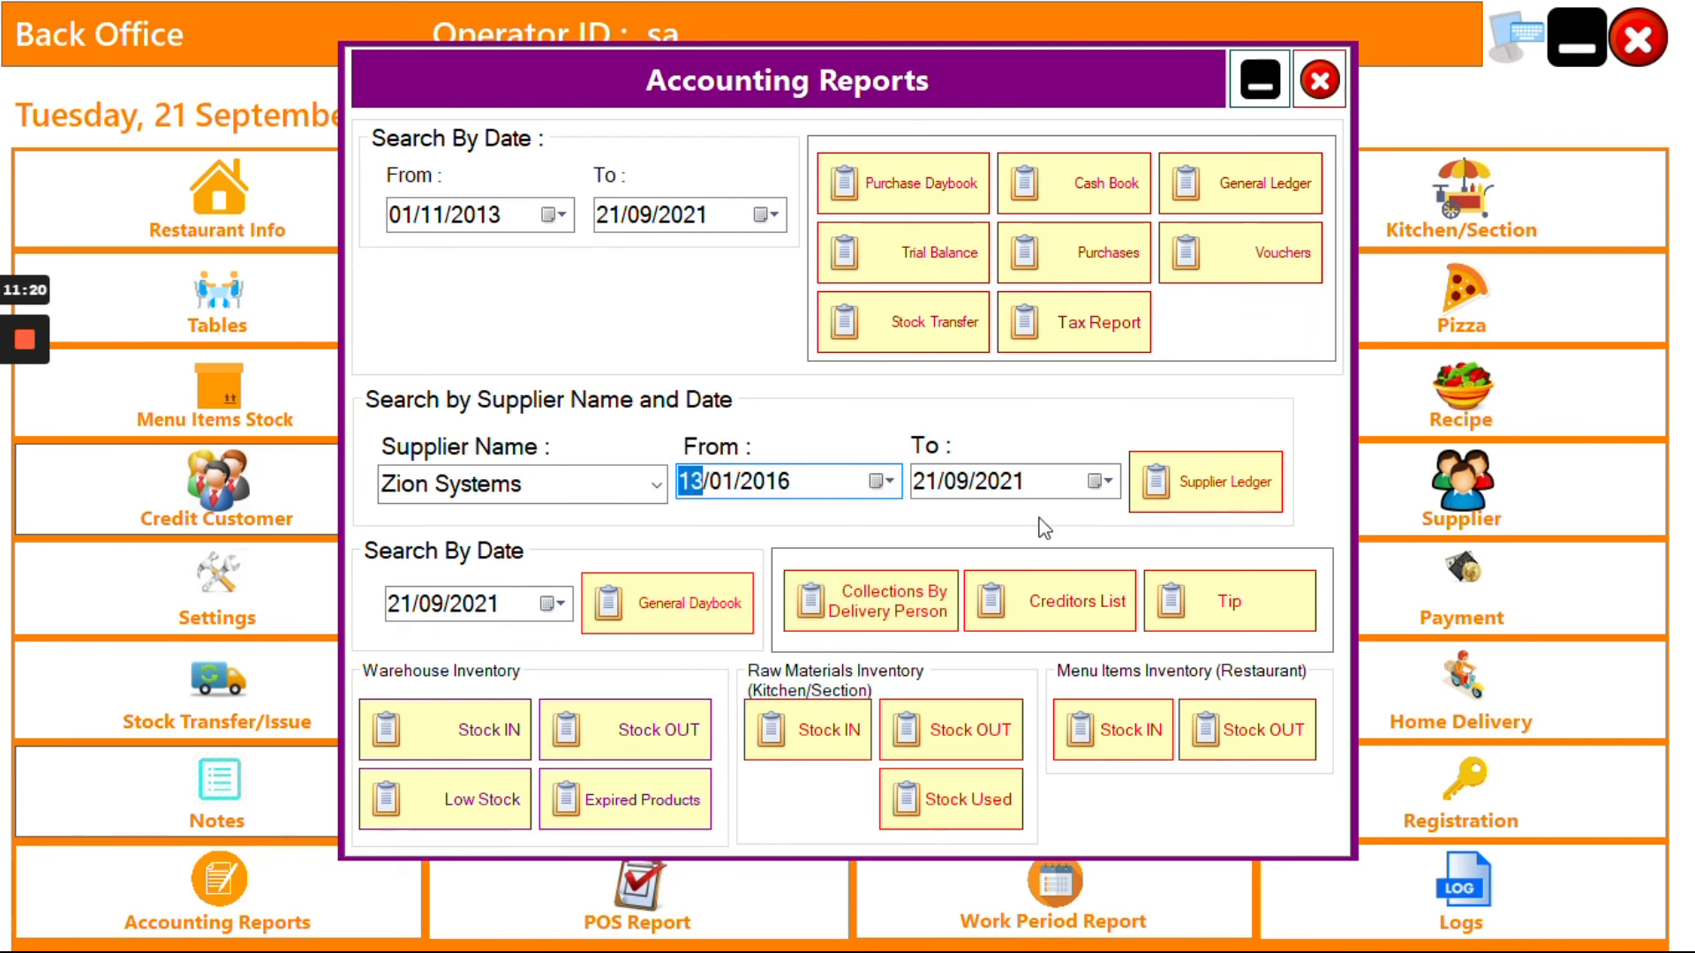
{"action": "left_click", "coordinate": [1169, 479]}
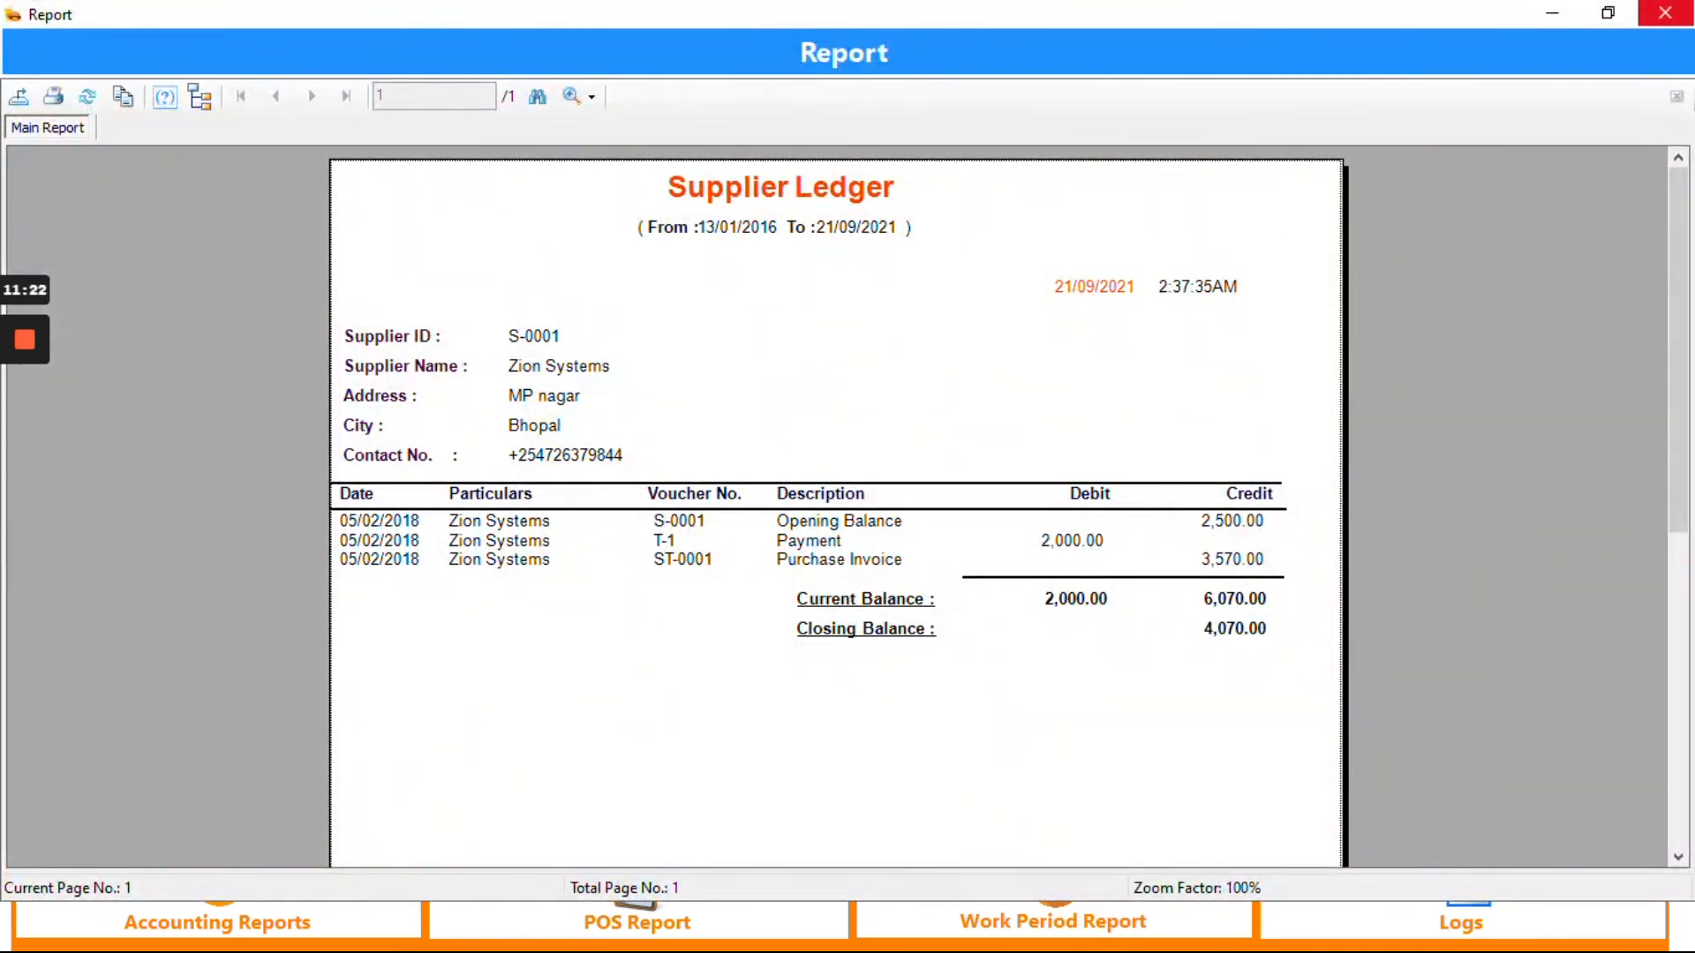
{"action": "left_click", "coordinate": [1666, 13]}
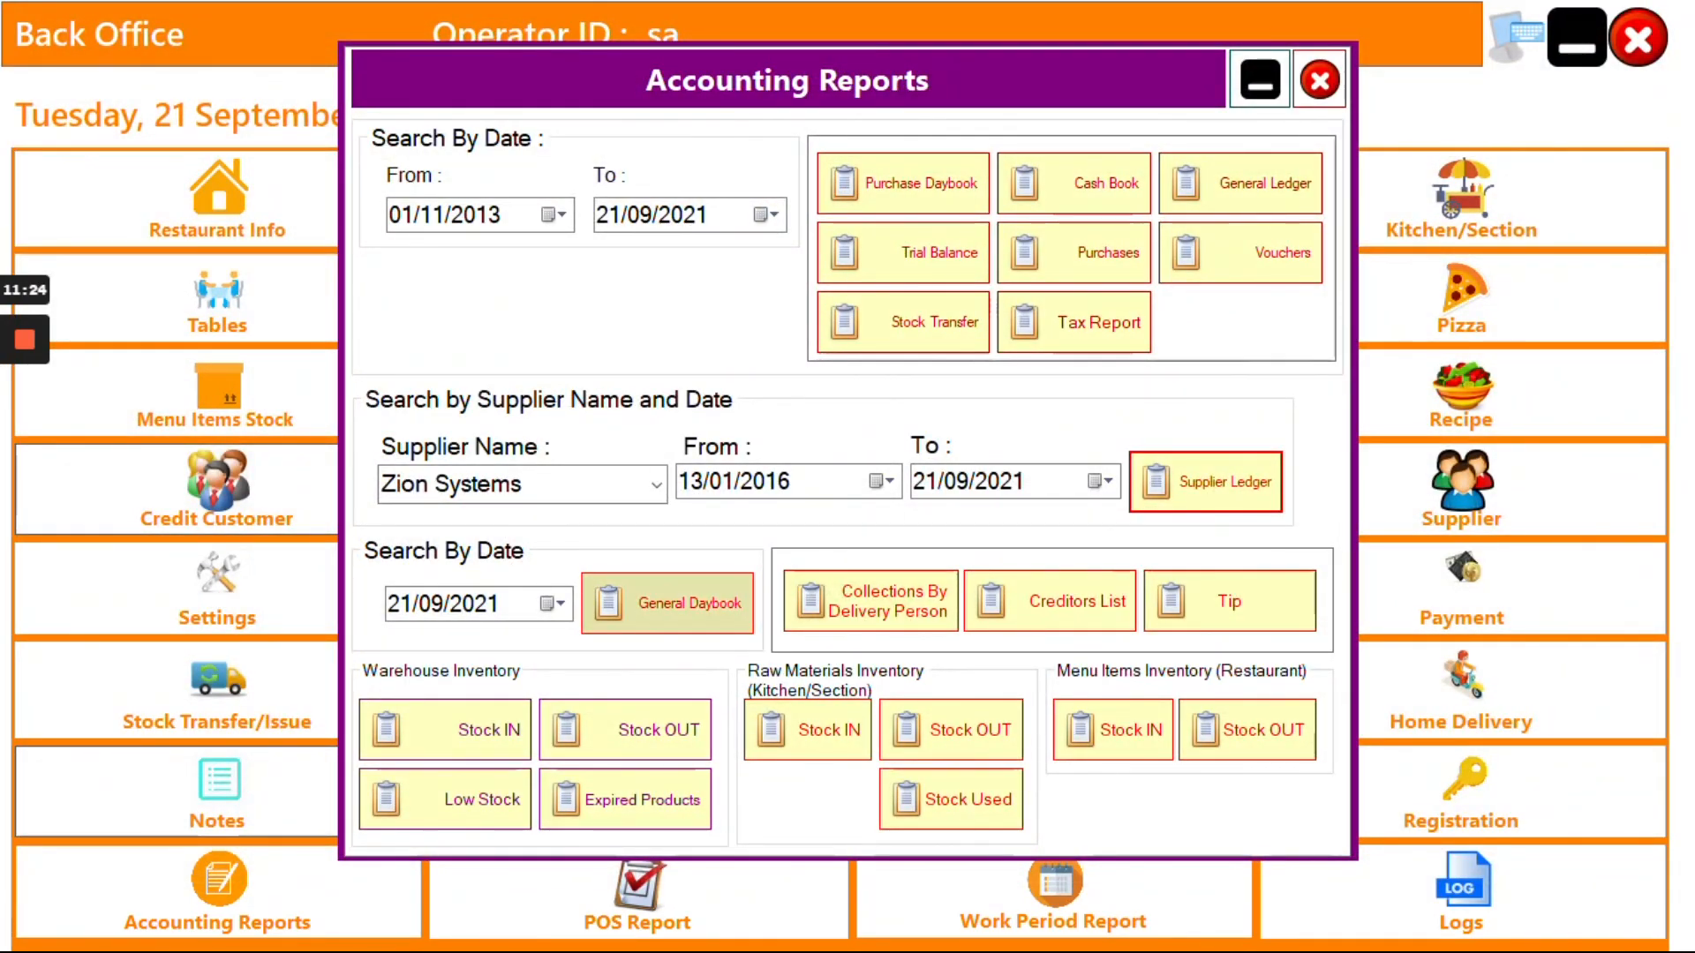
View the general daybook for 21/09/2021 and the collections by delivery person report, closing each one.
{"action": "left_click", "coordinate": [660, 635]}
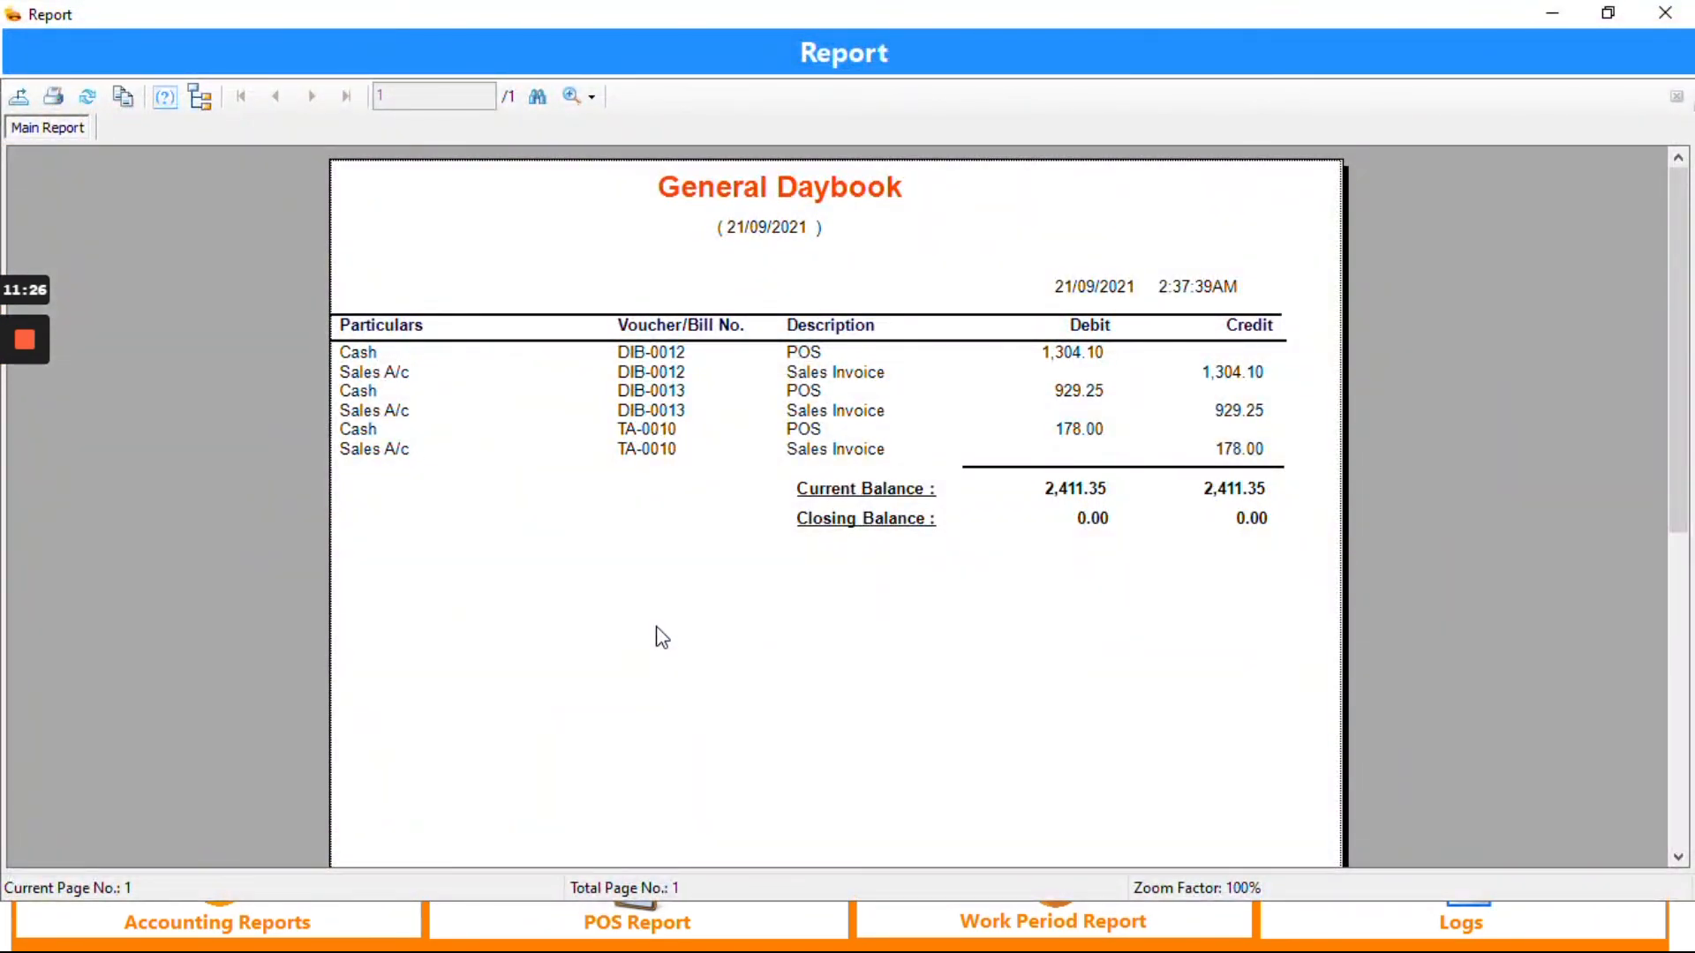
{"action": "left_click", "coordinate": [1666, 12]}
{"action": "left_click", "coordinate": [905, 608]}
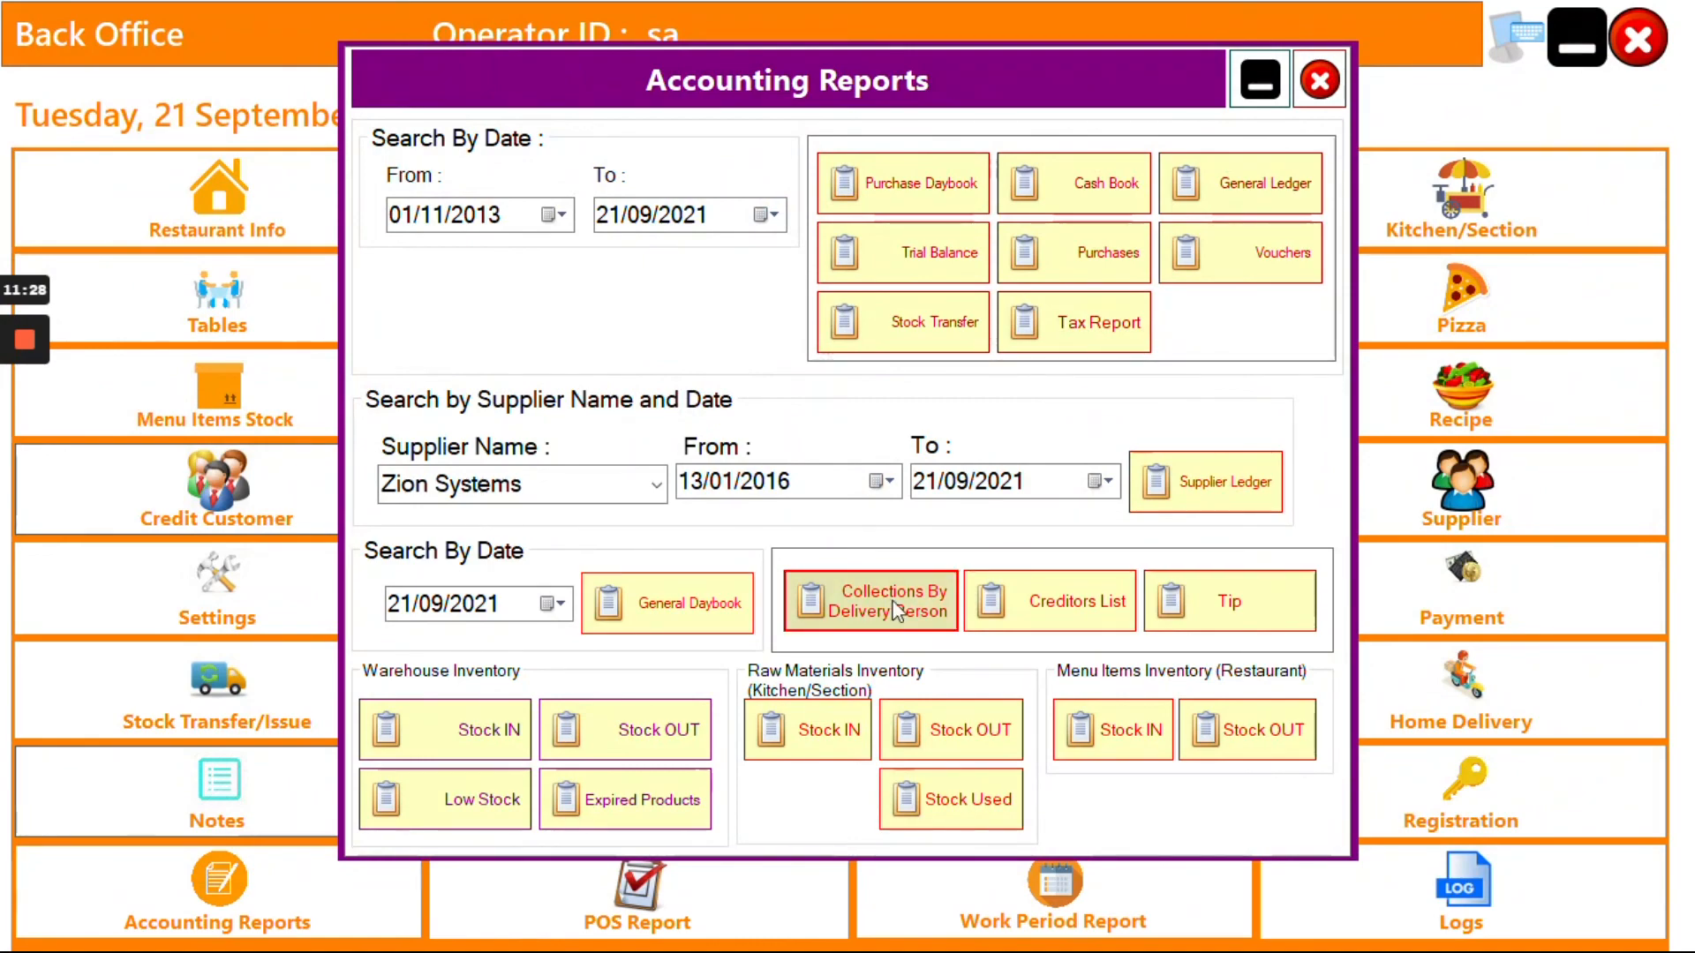
{"action": "left_click", "coordinate": [1294, 444]}
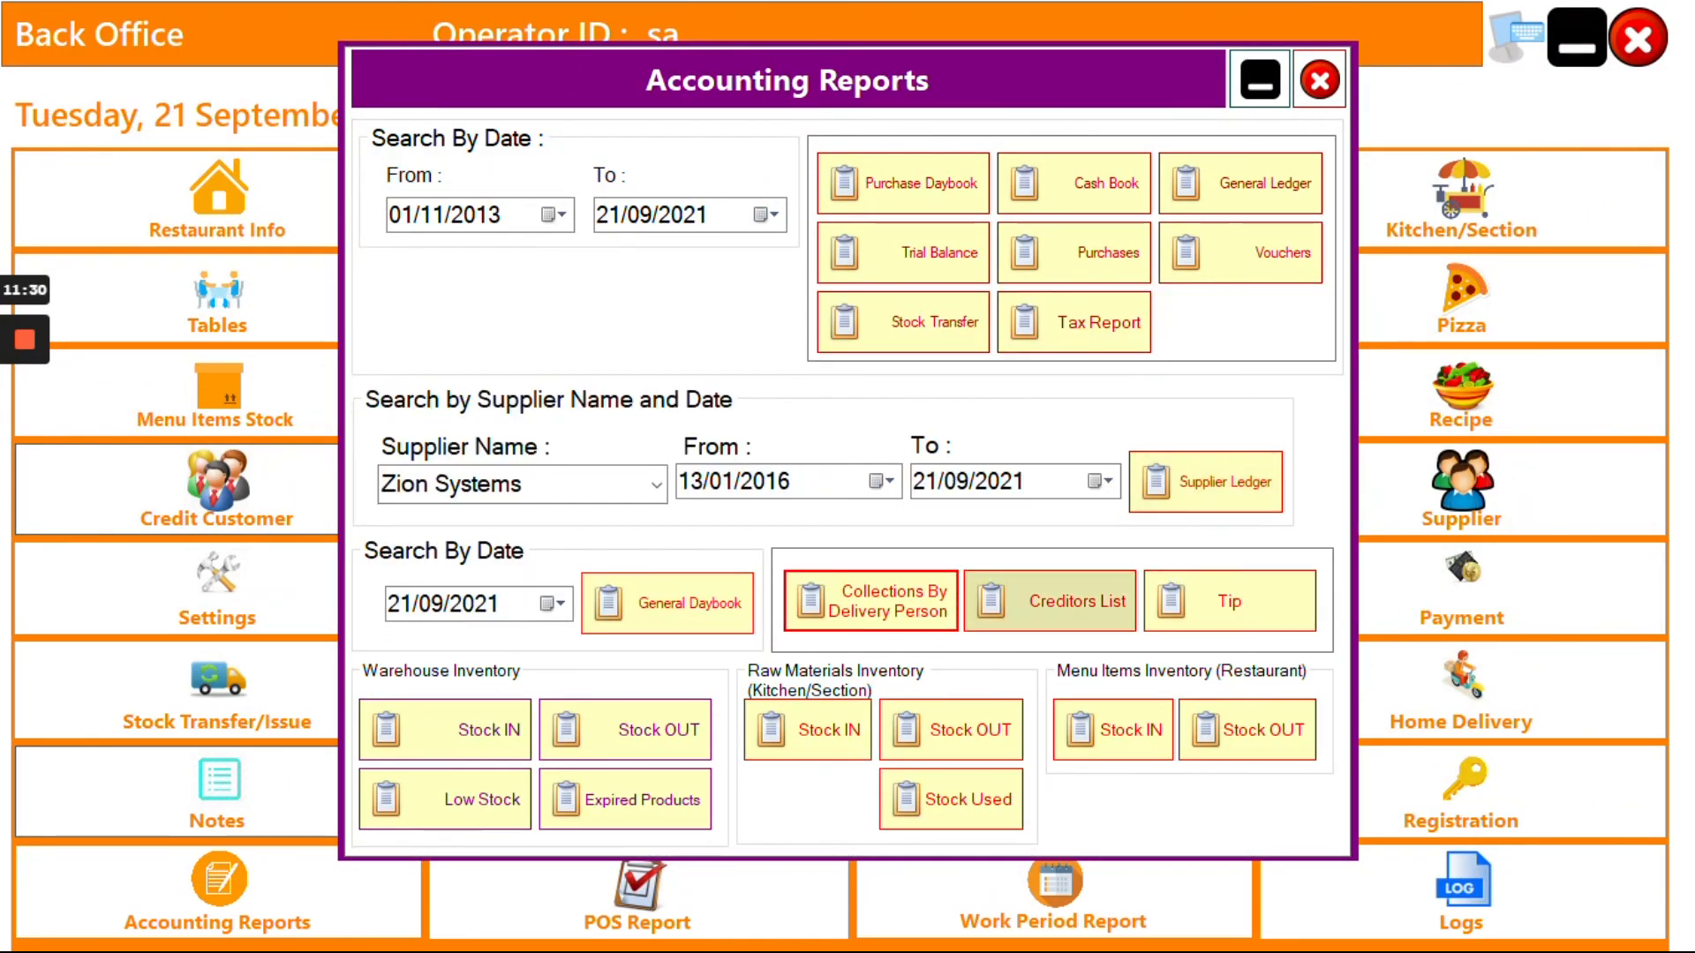
View the list of tips and the list of creditors, closing each one.
{"action": "left_click", "coordinate": [1229, 602]}
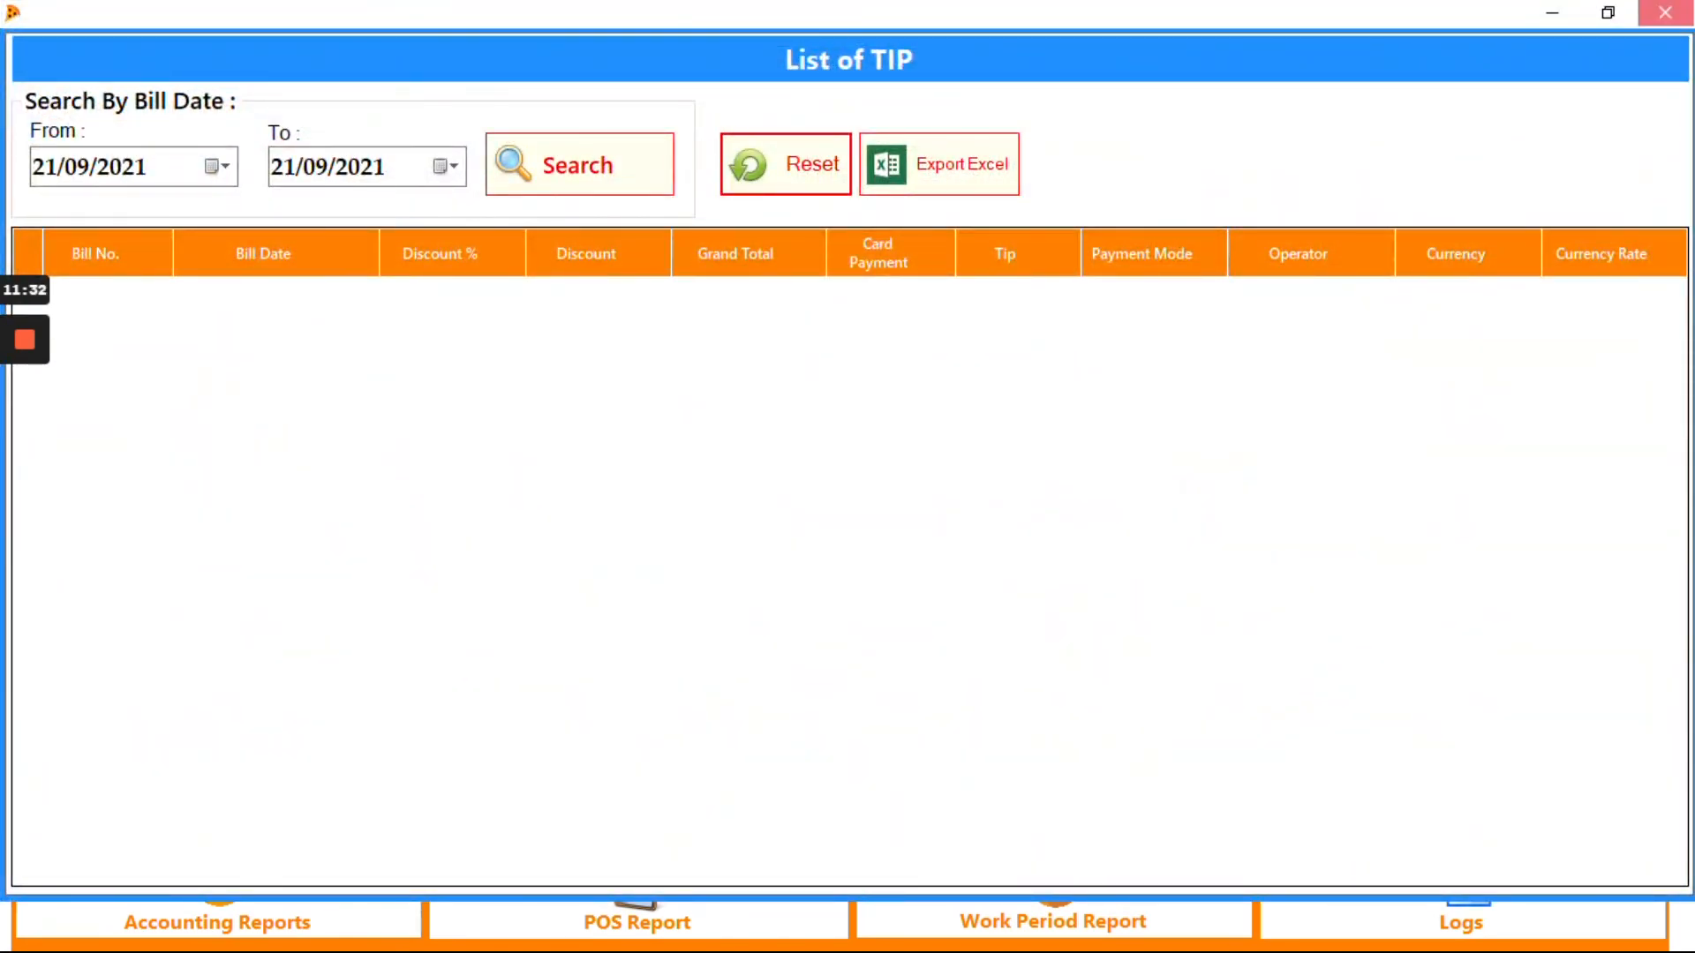
{"action": "left_click", "coordinate": [1665, 13]}
{"action": "left_click", "coordinate": [1086, 600]}
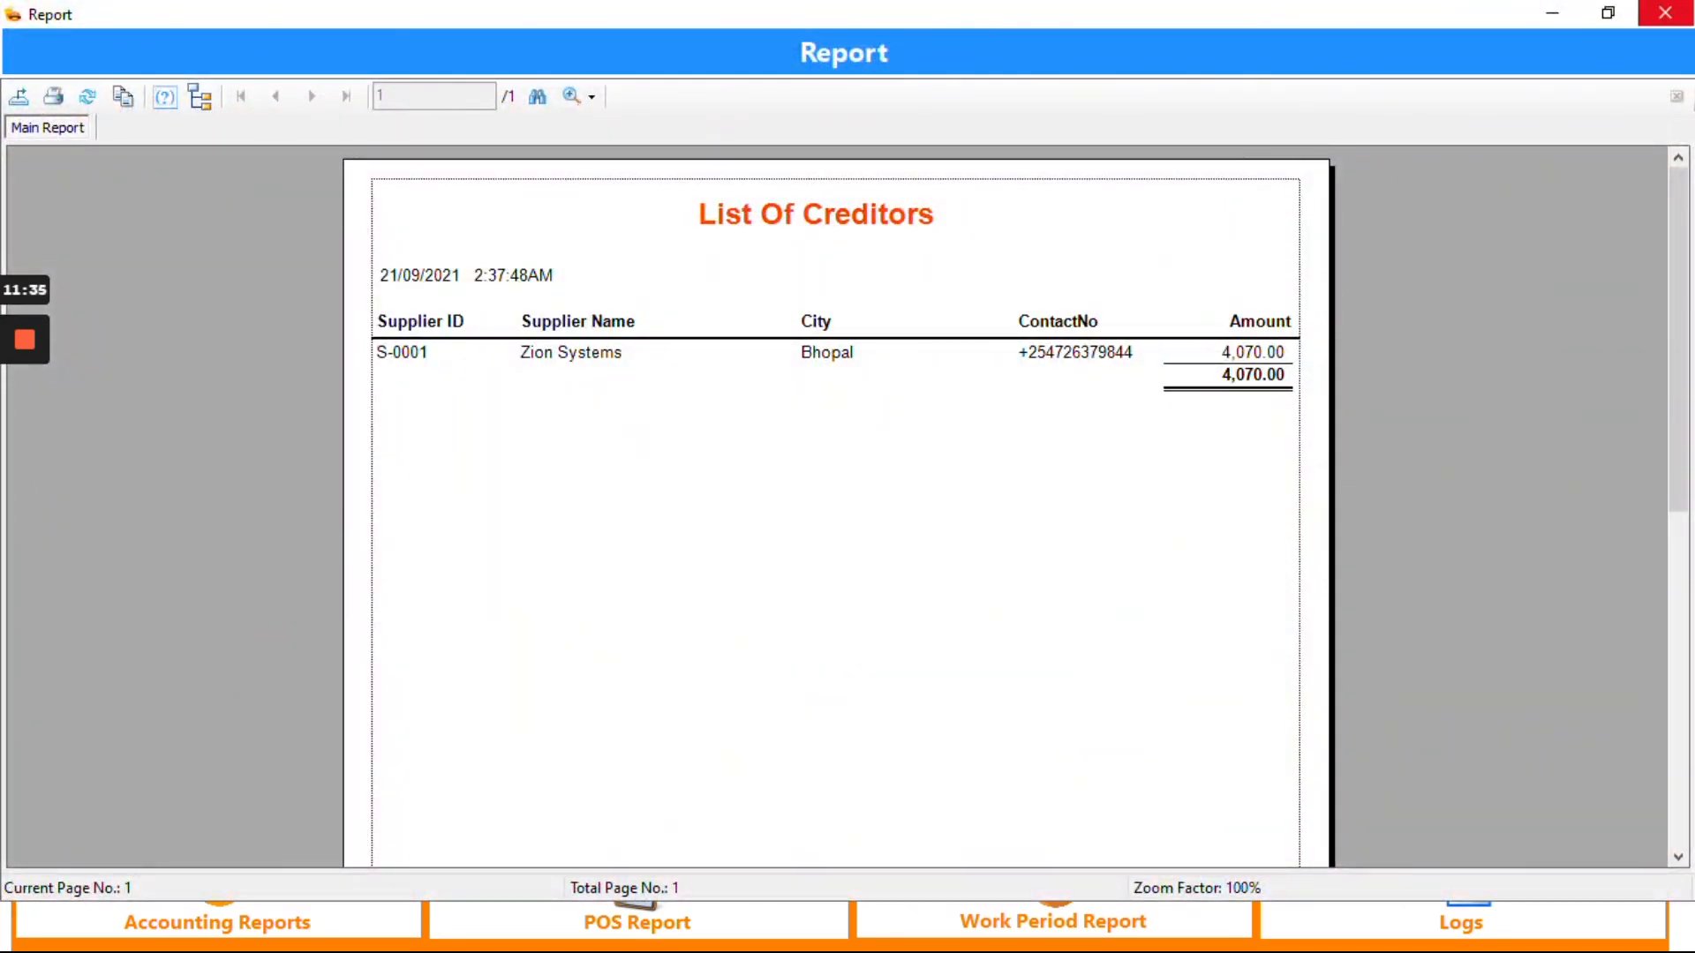
{"action": "left_click", "coordinate": [1666, 13]}
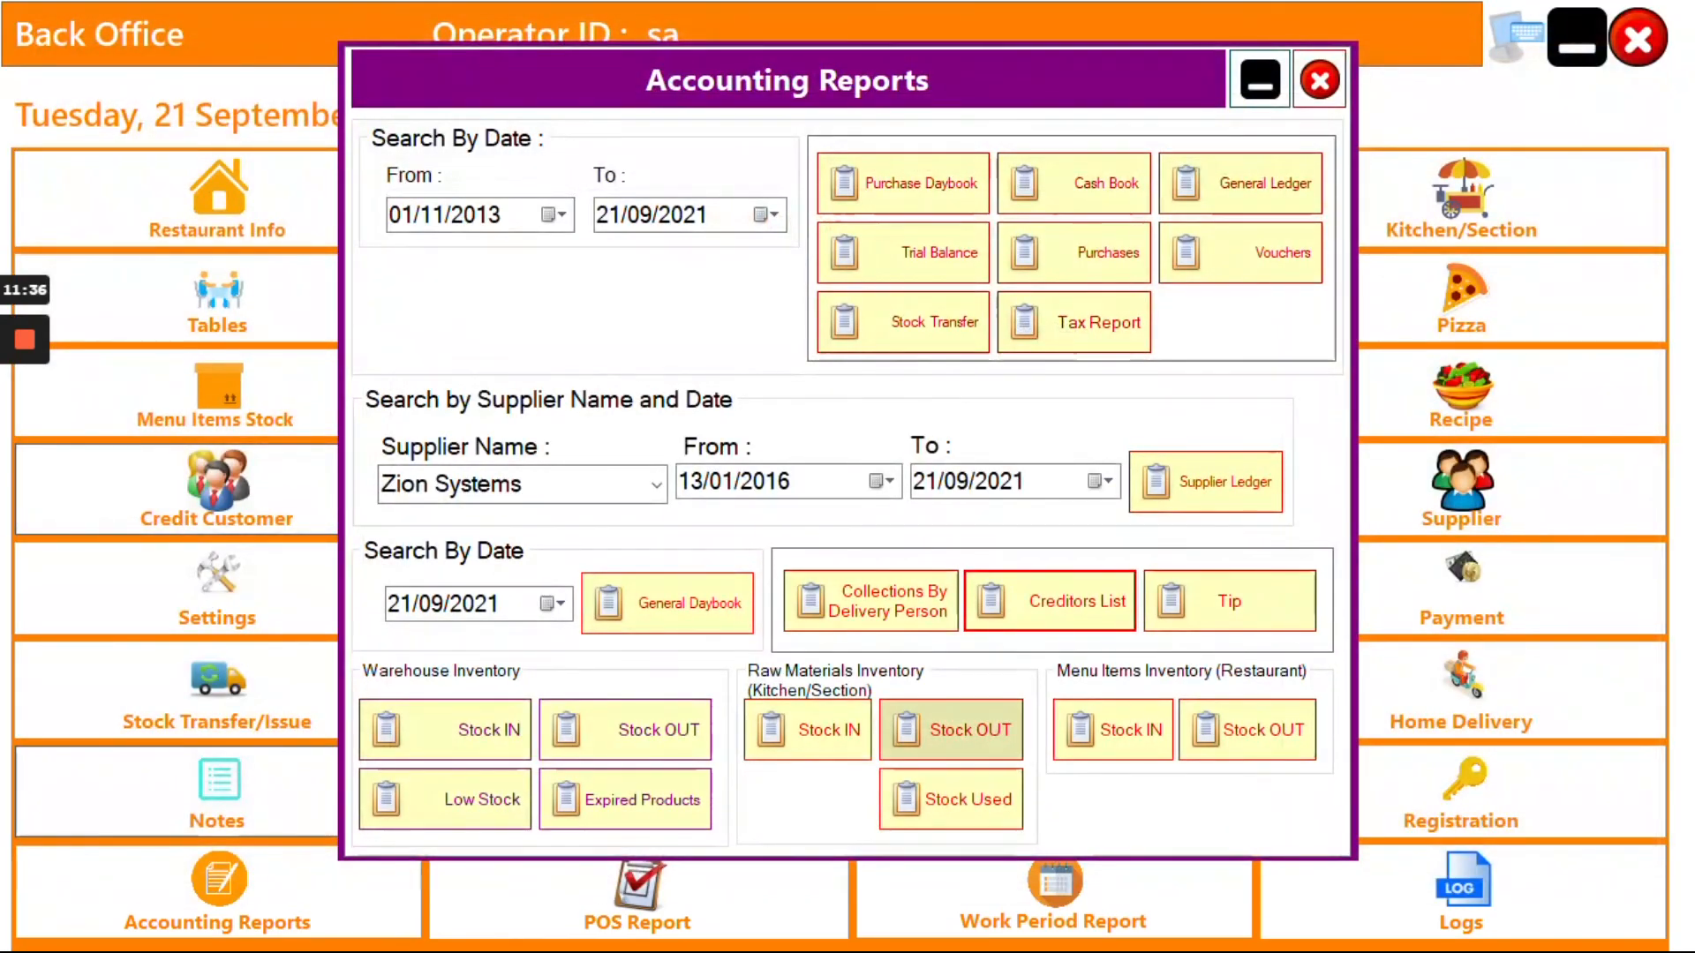
View the warehouse inventory's Stock IN and Stock OUT records, closing each one.
{"action": "left_click", "coordinate": [444, 729]}
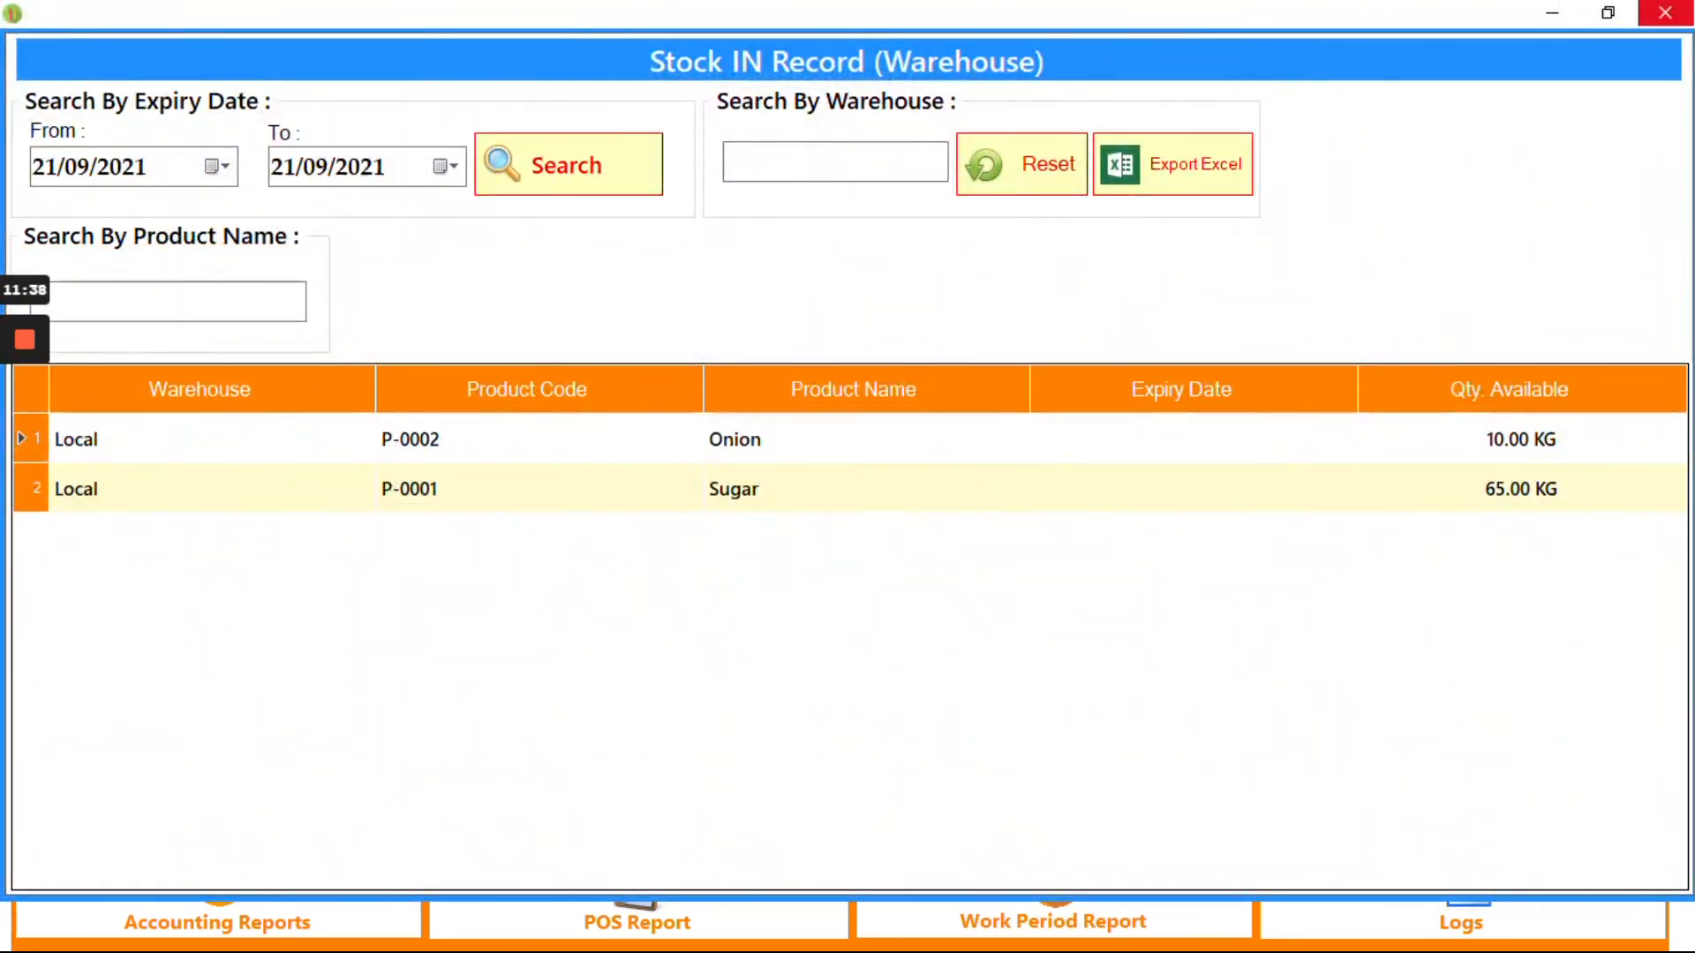
{"action": "left_click", "coordinate": [1665, 12]}
{"action": "left_click", "coordinate": [625, 729]}
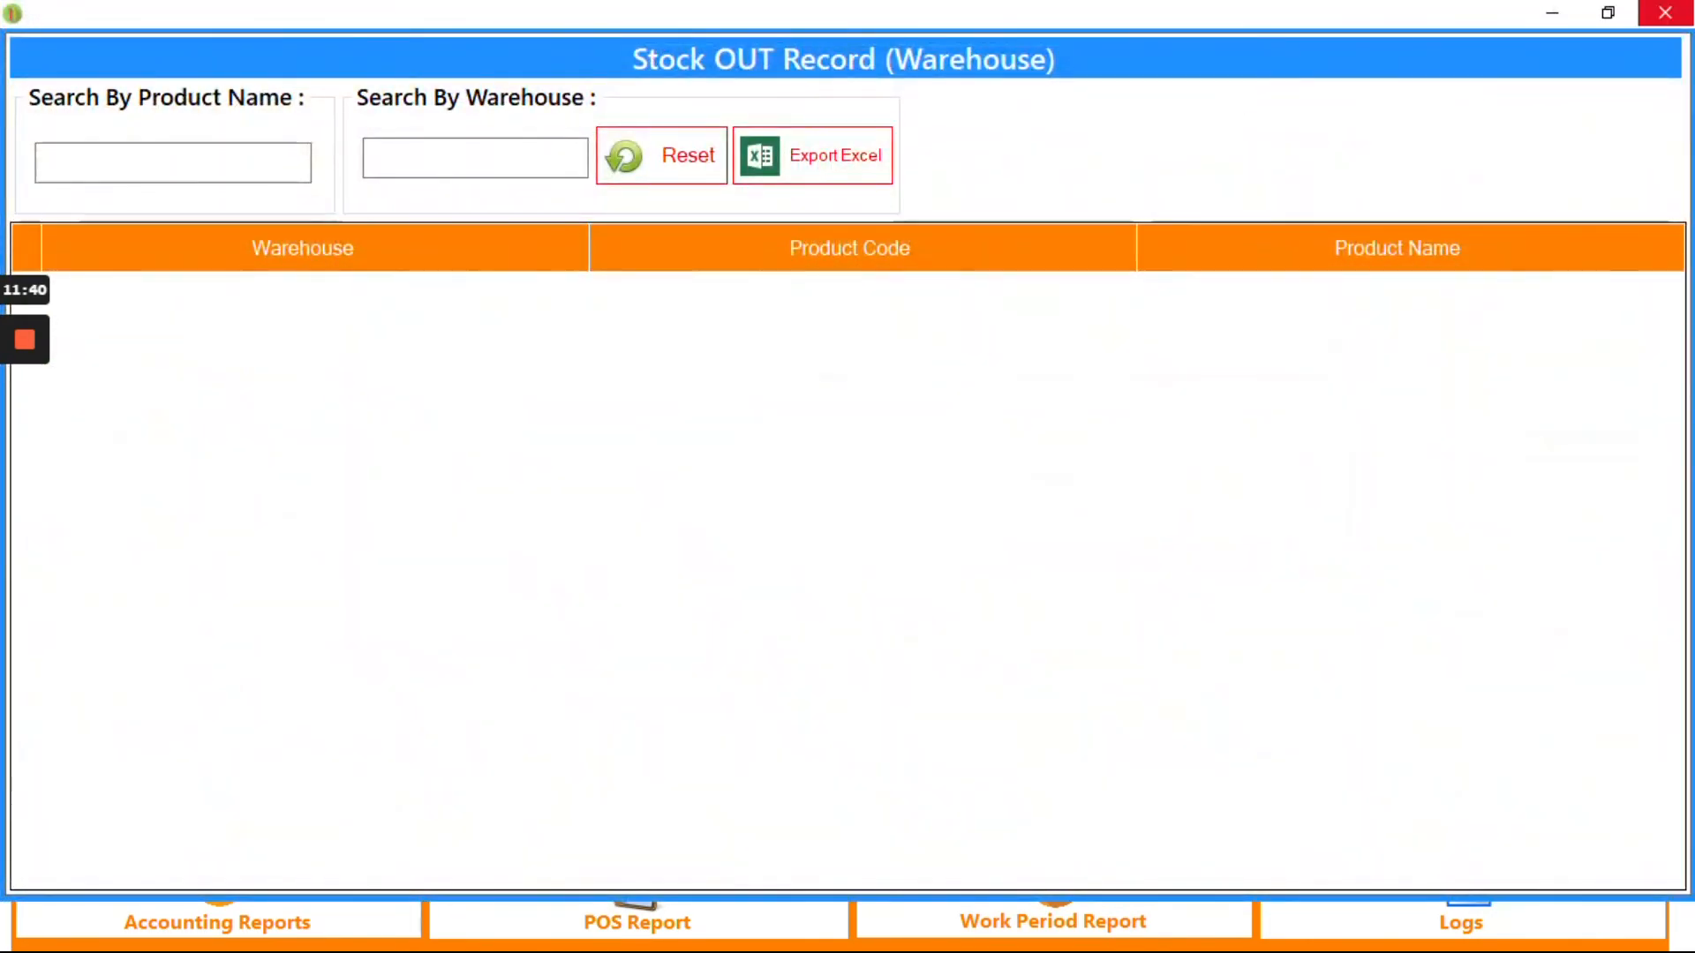
{"action": "left_click", "coordinate": [1665, 13]}
View the warehouse inventory's low stock and expired products lists, closing each one.
{"action": "left_click", "coordinate": [444, 799]}
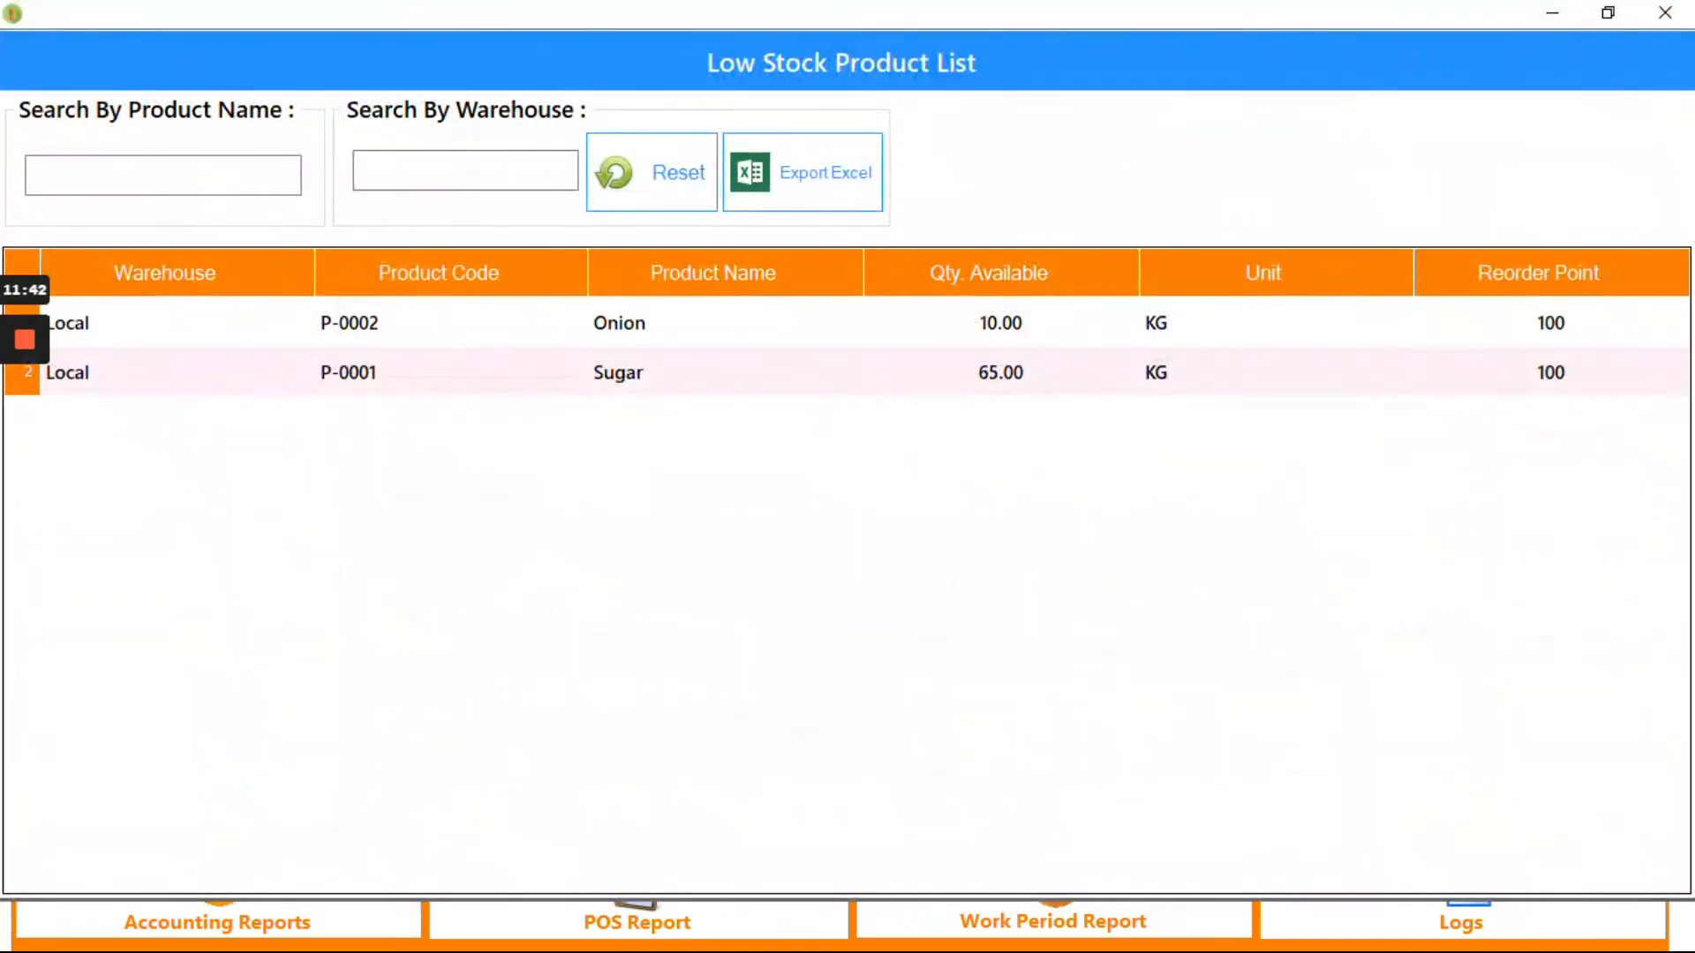
{"action": "left_click", "coordinate": [1666, 12]}
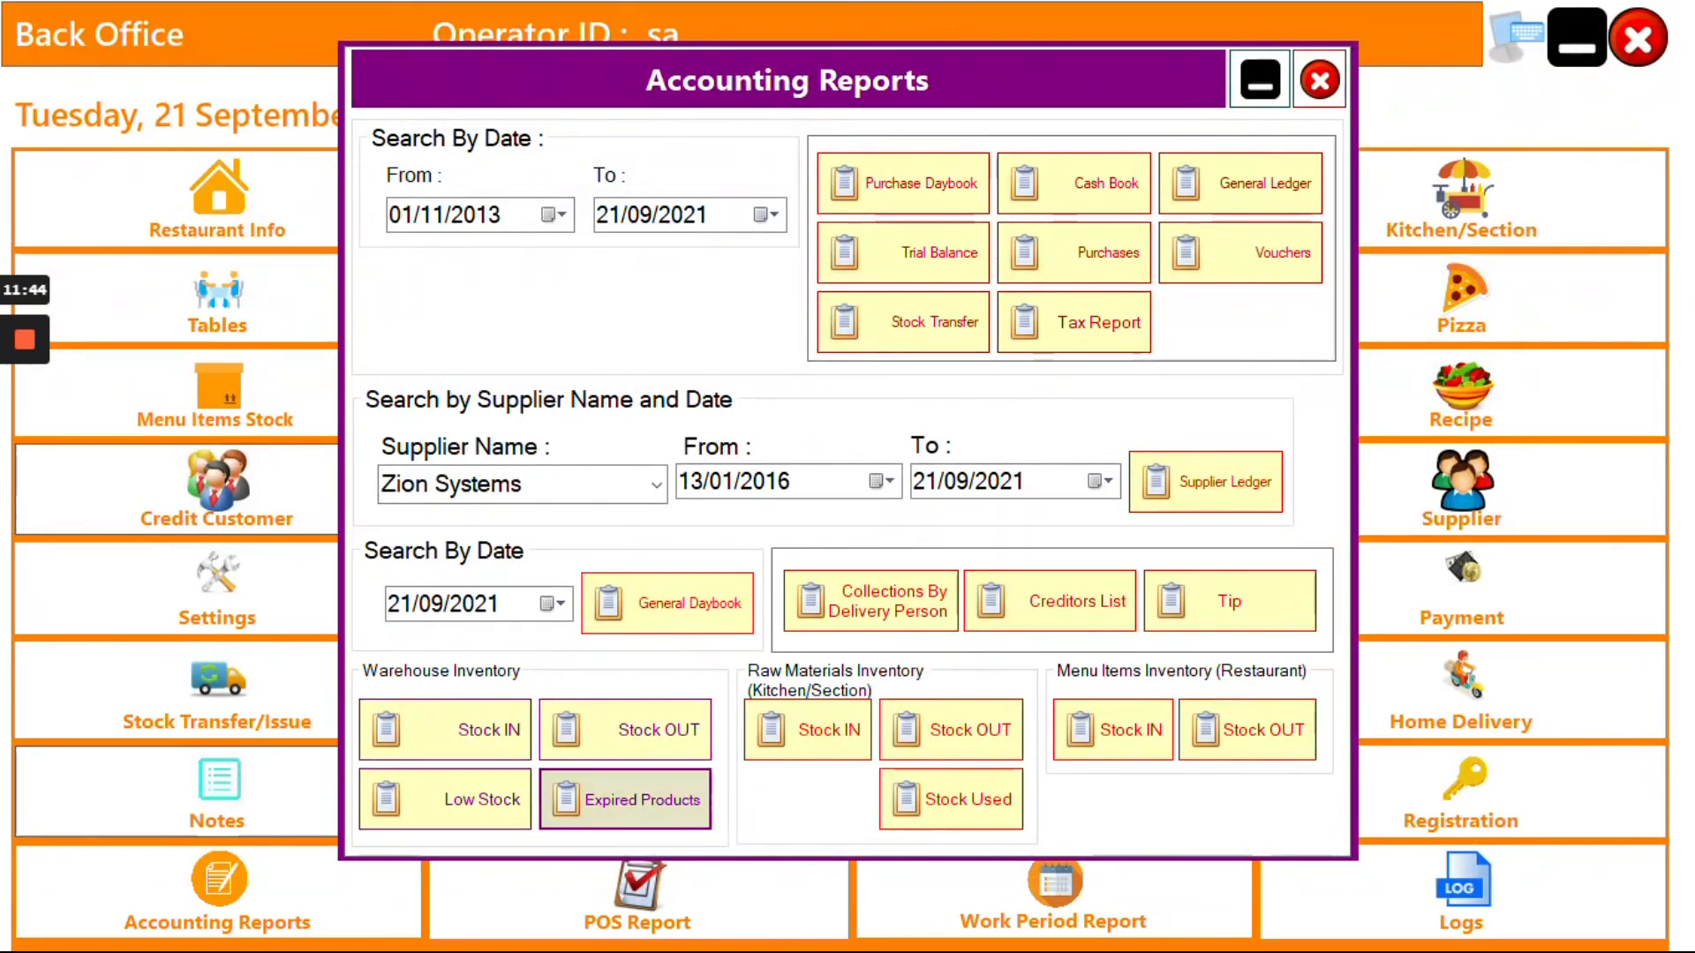
{"action": "left_click", "coordinate": [530, 800]}
{"action": "left_click", "coordinate": [1666, 13]}
View the raw materials inventory's Stock IN, Stock OUT and Stock Used records, closing each one.
{"action": "left_click", "coordinate": [808, 729]}
{"action": "left_click", "coordinate": [1666, 13]}
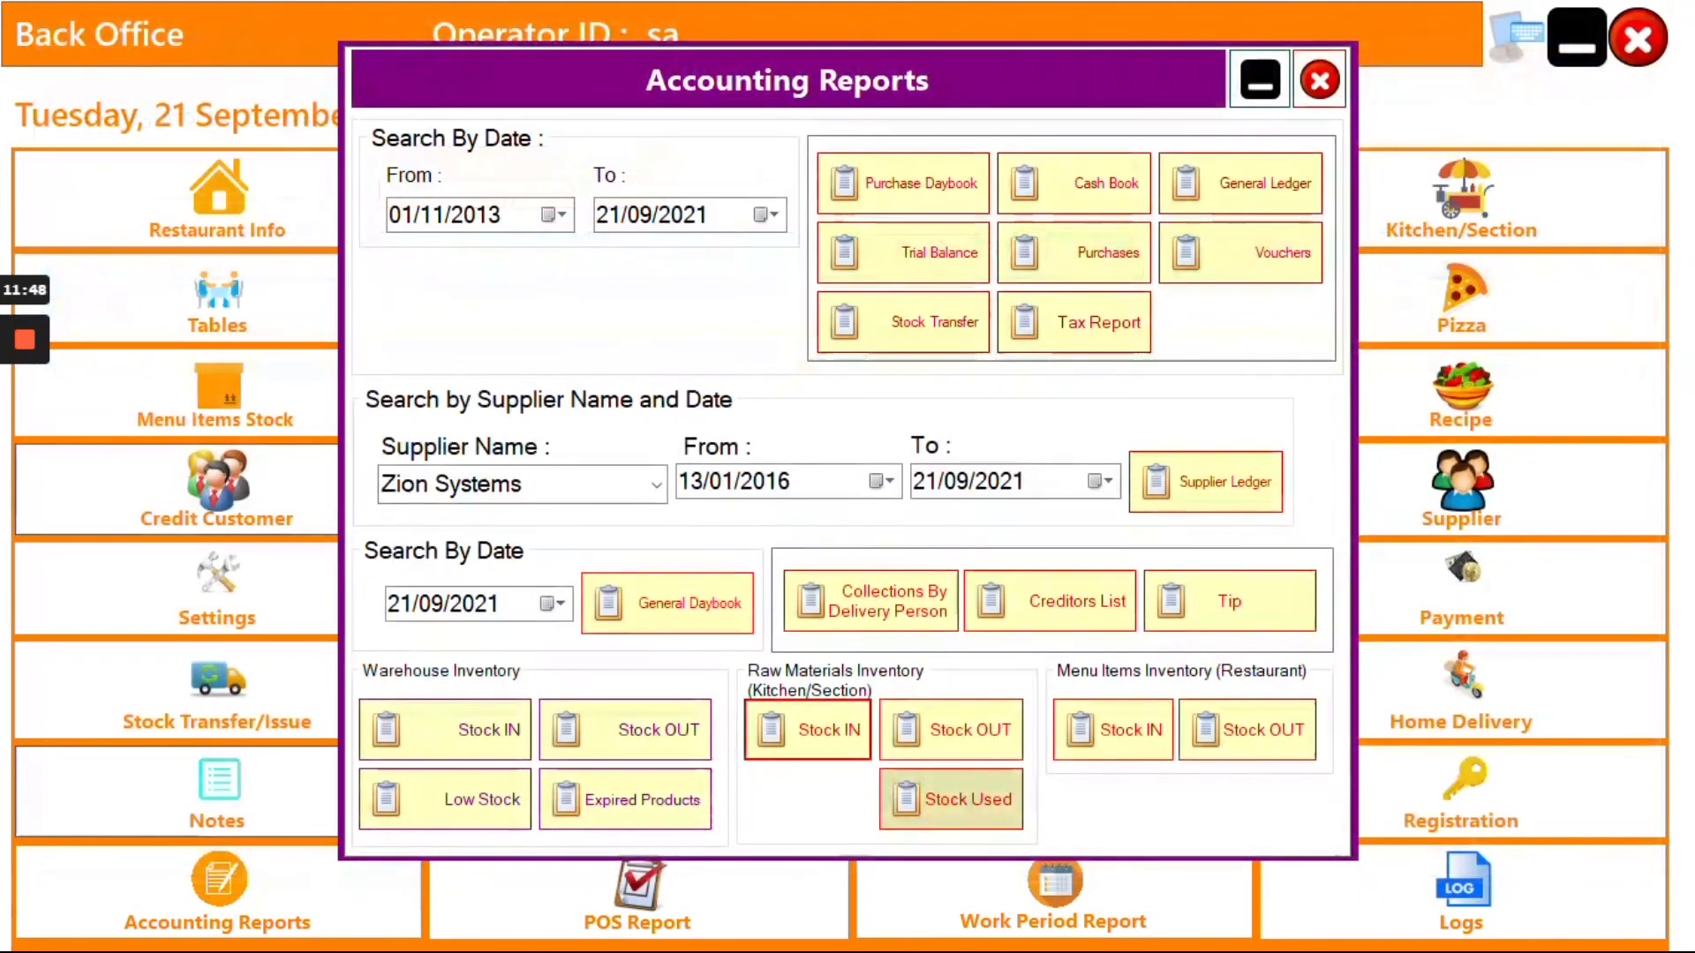
{"action": "left_click", "coordinate": [952, 729]}
{"action": "left_click", "coordinate": [1666, 12]}
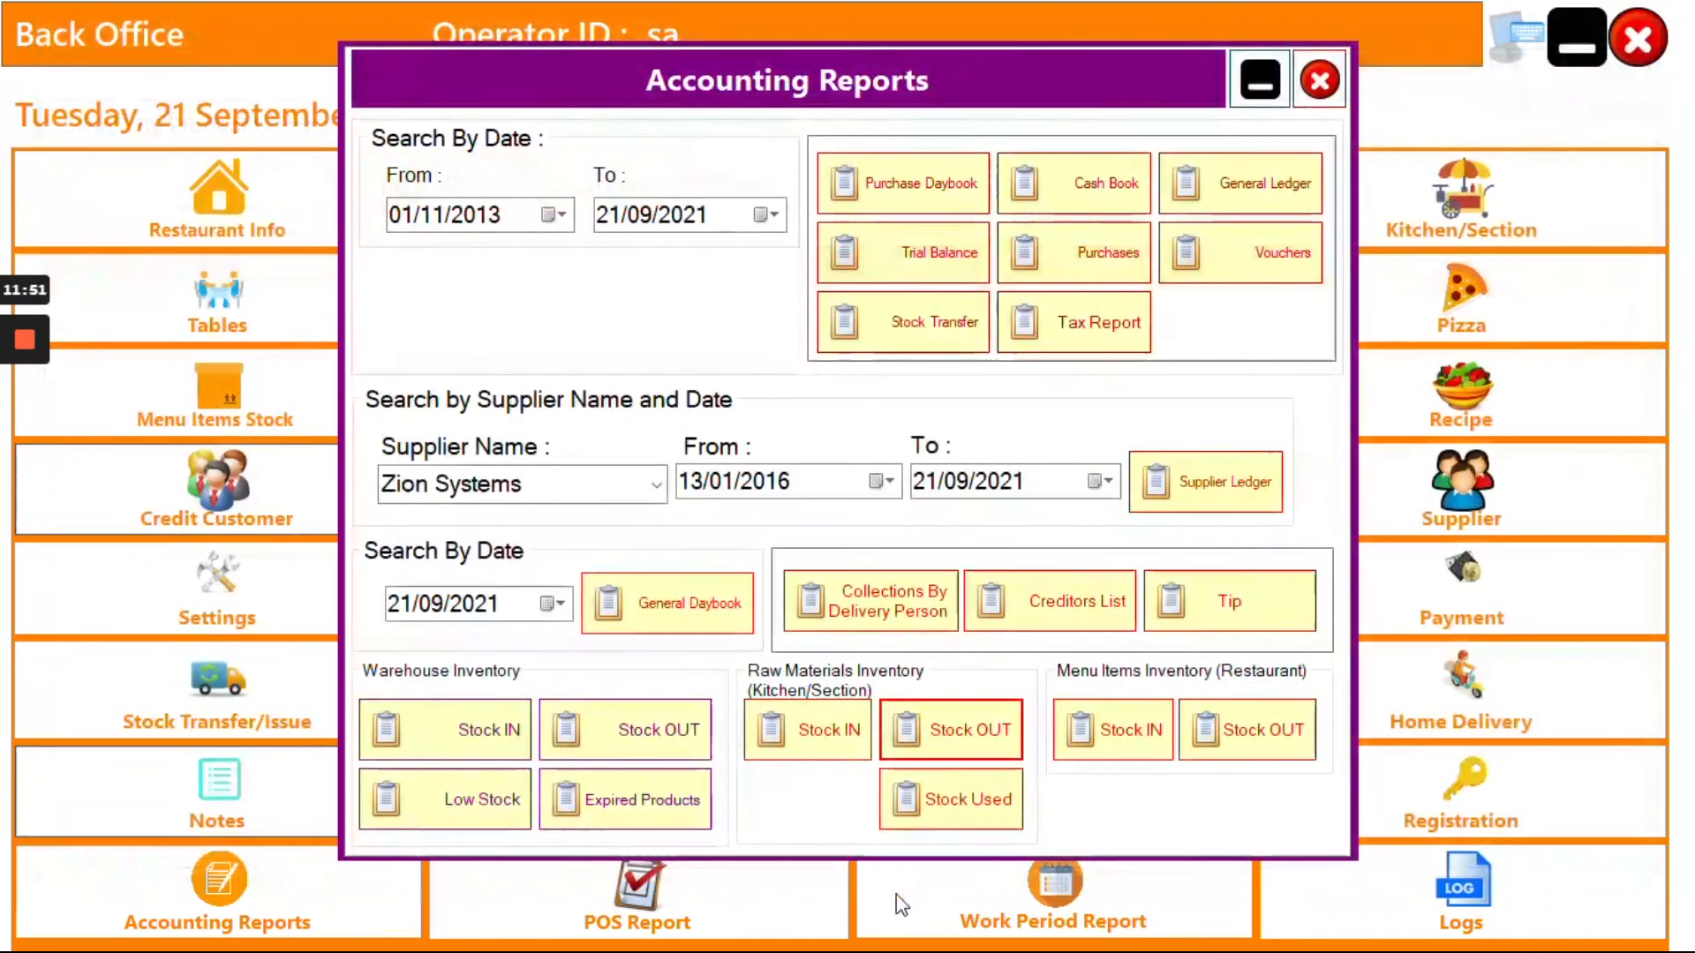
{"action": "left_click", "coordinate": [951, 800]}
{"action": "left_click", "coordinate": [1666, 12]}
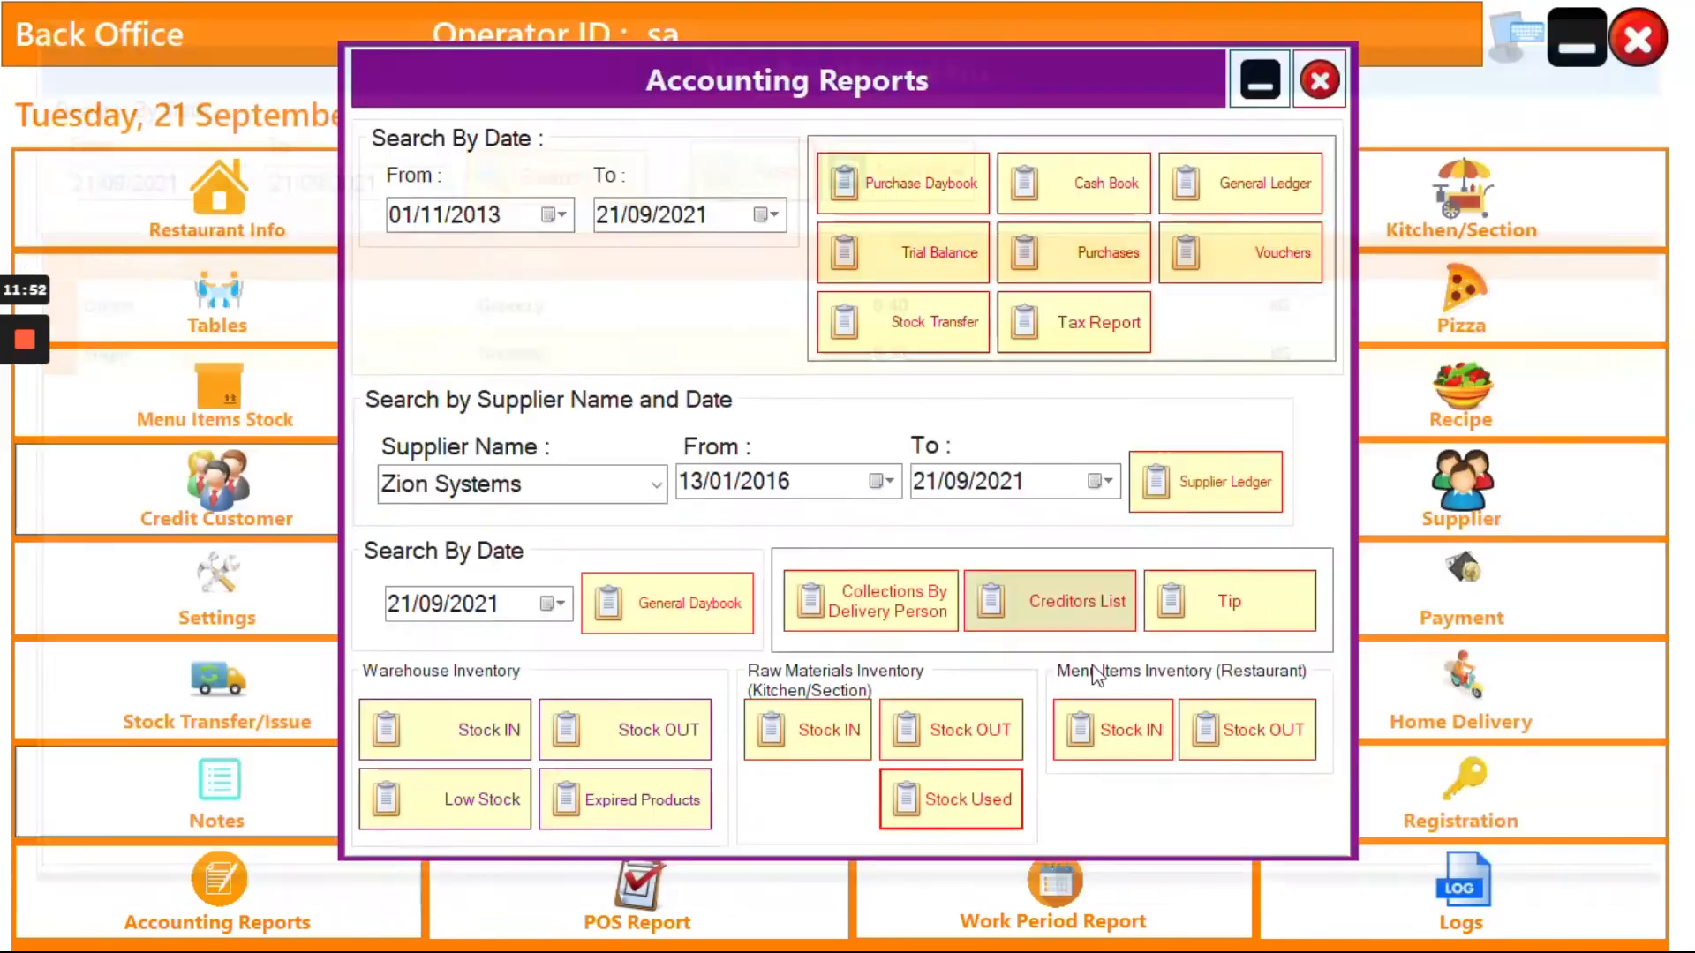
View the restaurant menu items inventory's Stock IN and Stock OUT records, closing each one, and close the accounting reports.
{"action": "left_click", "coordinate": [1245, 726]}
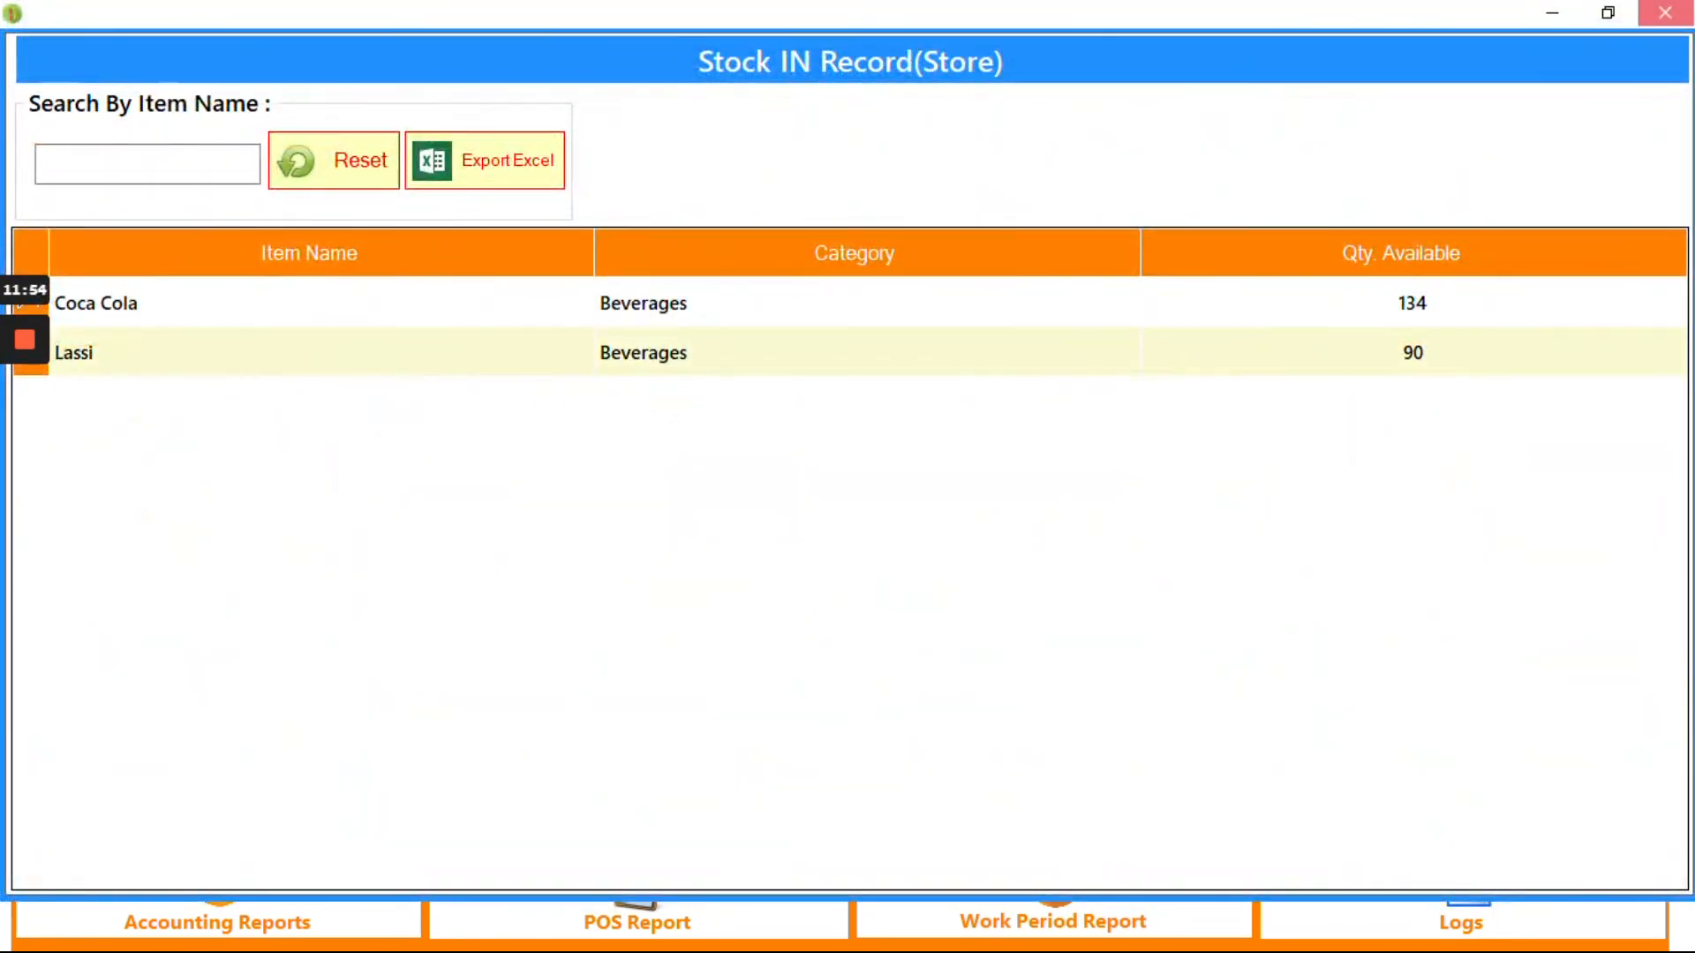
{"action": "left_click", "coordinate": [1666, 12]}
{"action": "left_click", "coordinate": [1248, 729]}
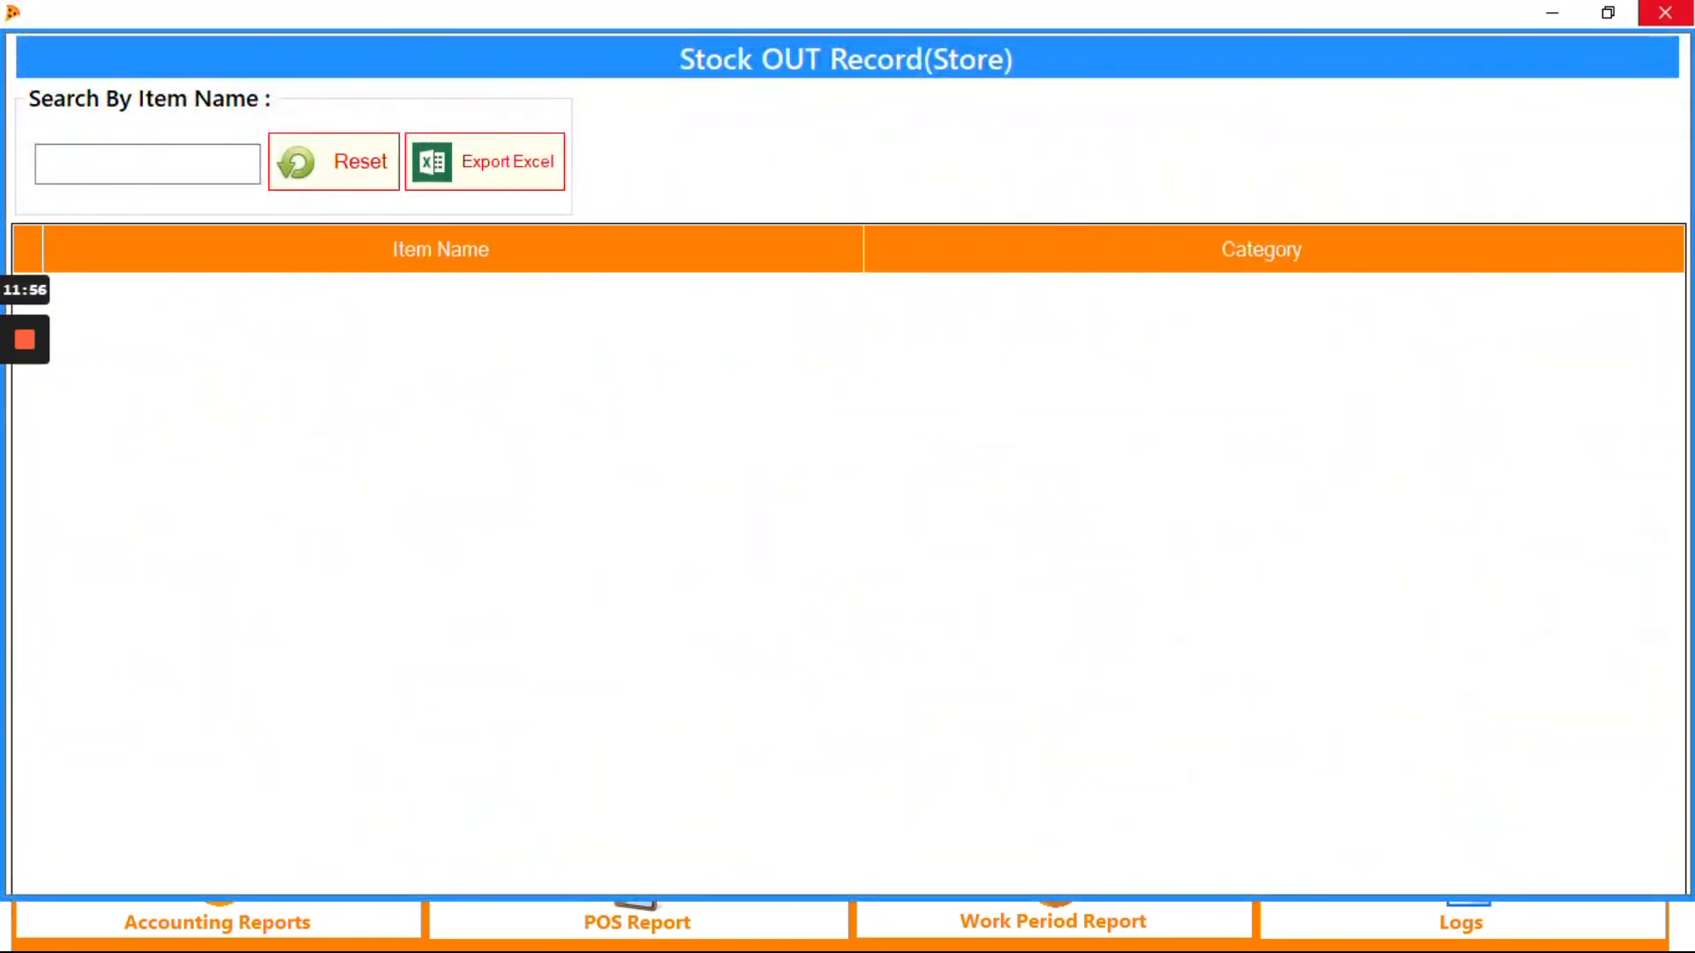
{"action": "left_click", "coordinate": [1665, 13]}
{"action": "left_click", "coordinate": [1424, 76]}
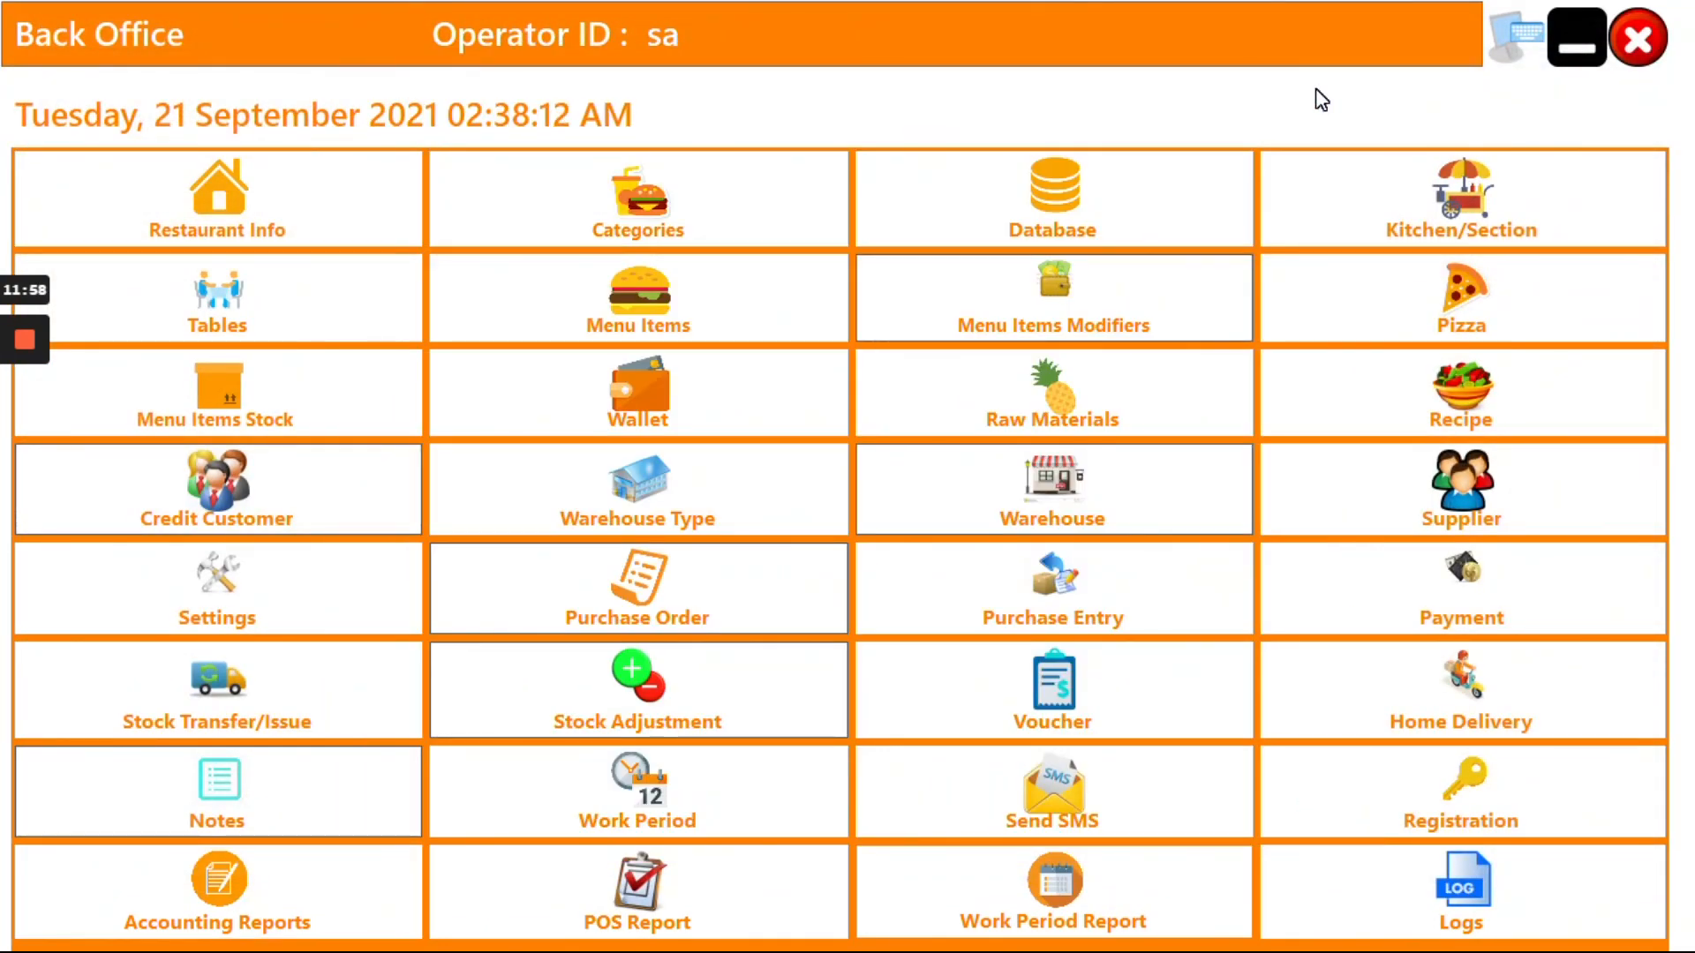
View the overall restaurant POS report through its item quantities and close it.
{"action": "left_click", "coordinate": [728, 856]}
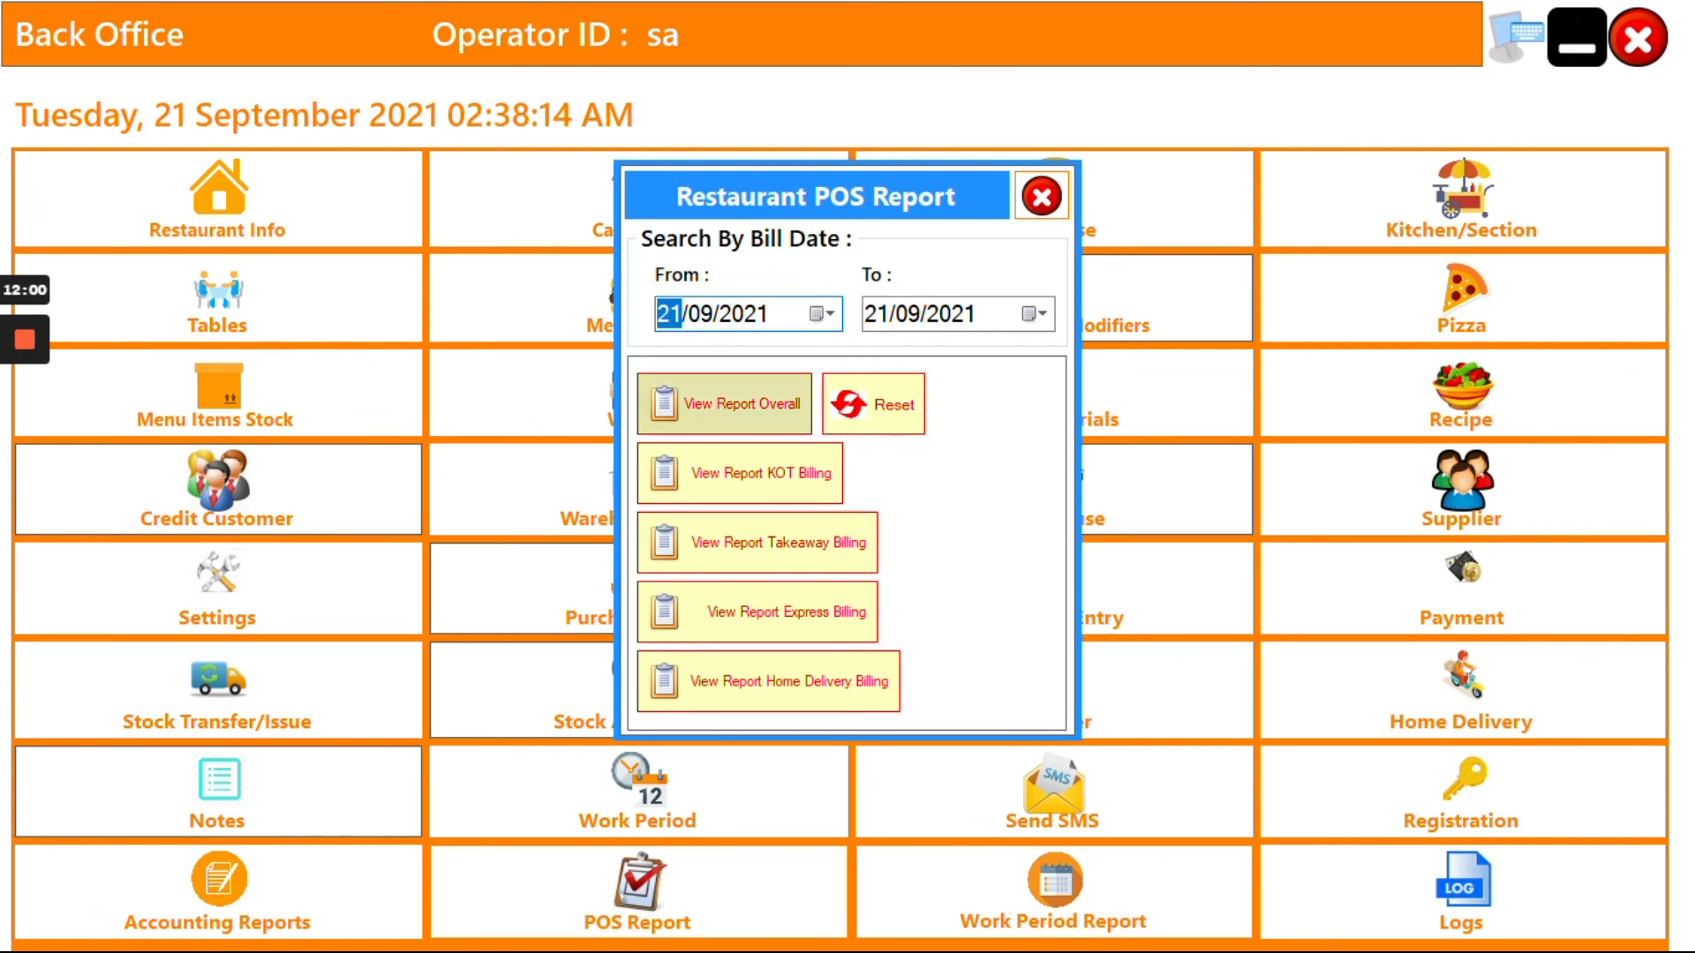
{"action": "left_click", "coordinate": [747, 395]}
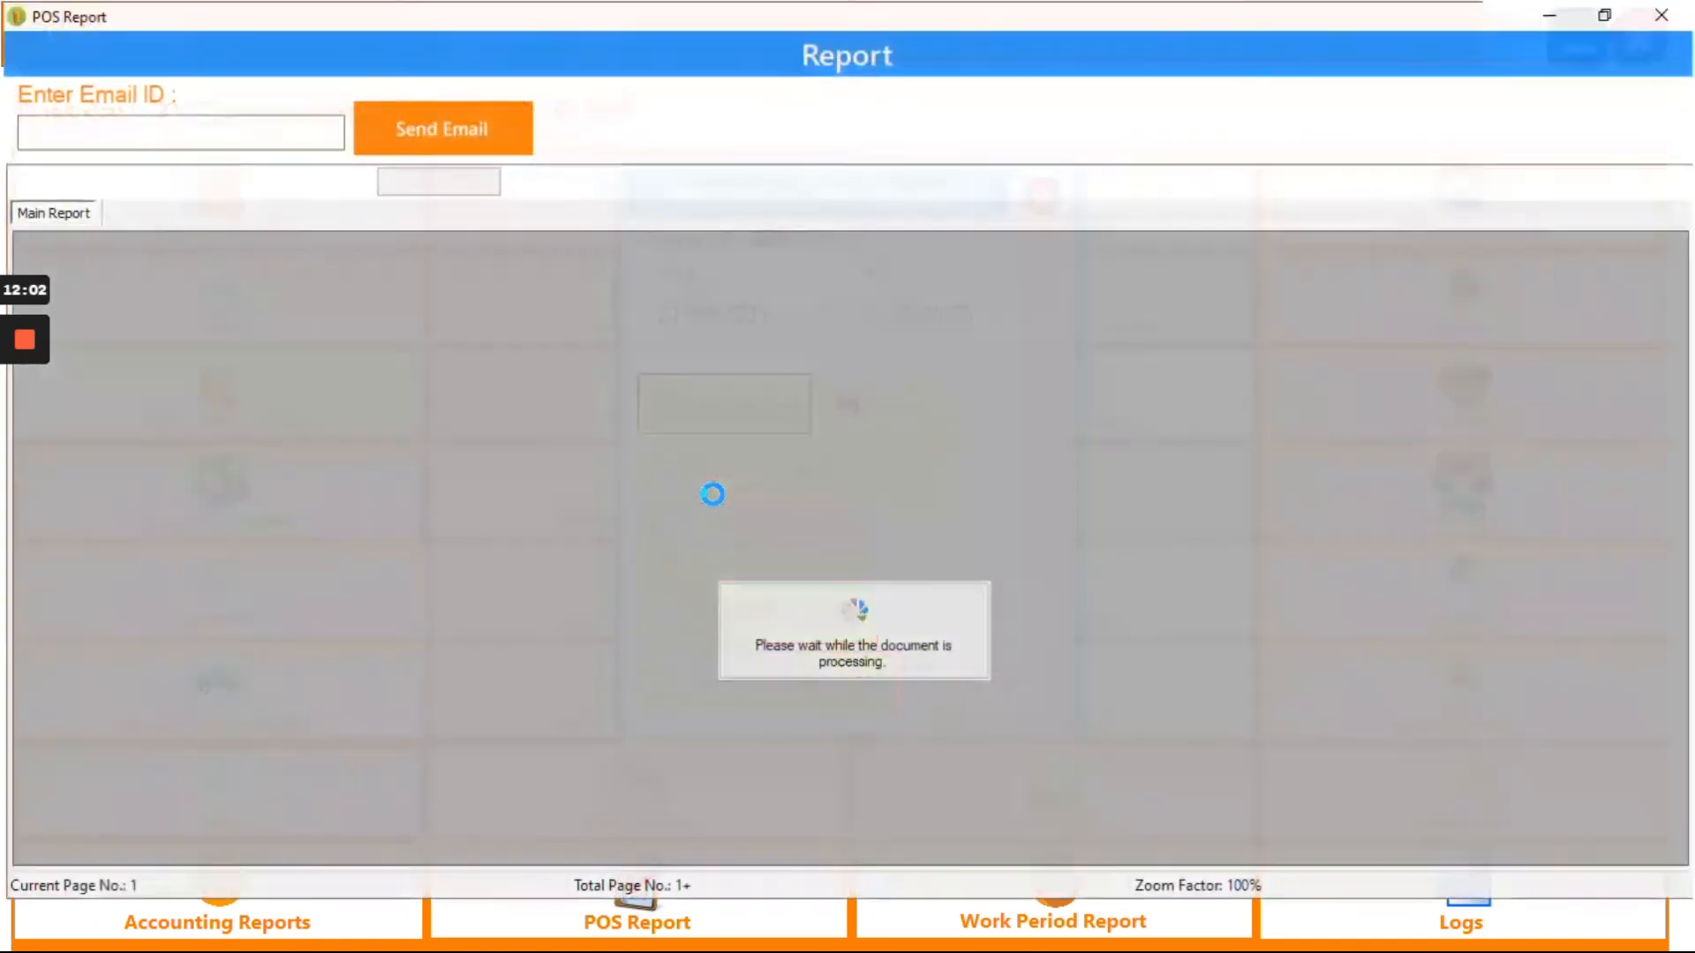
{"action": "scroll", "coordinate": [839, 547], "scroll_direction": "down", "scroll_amount": 10}
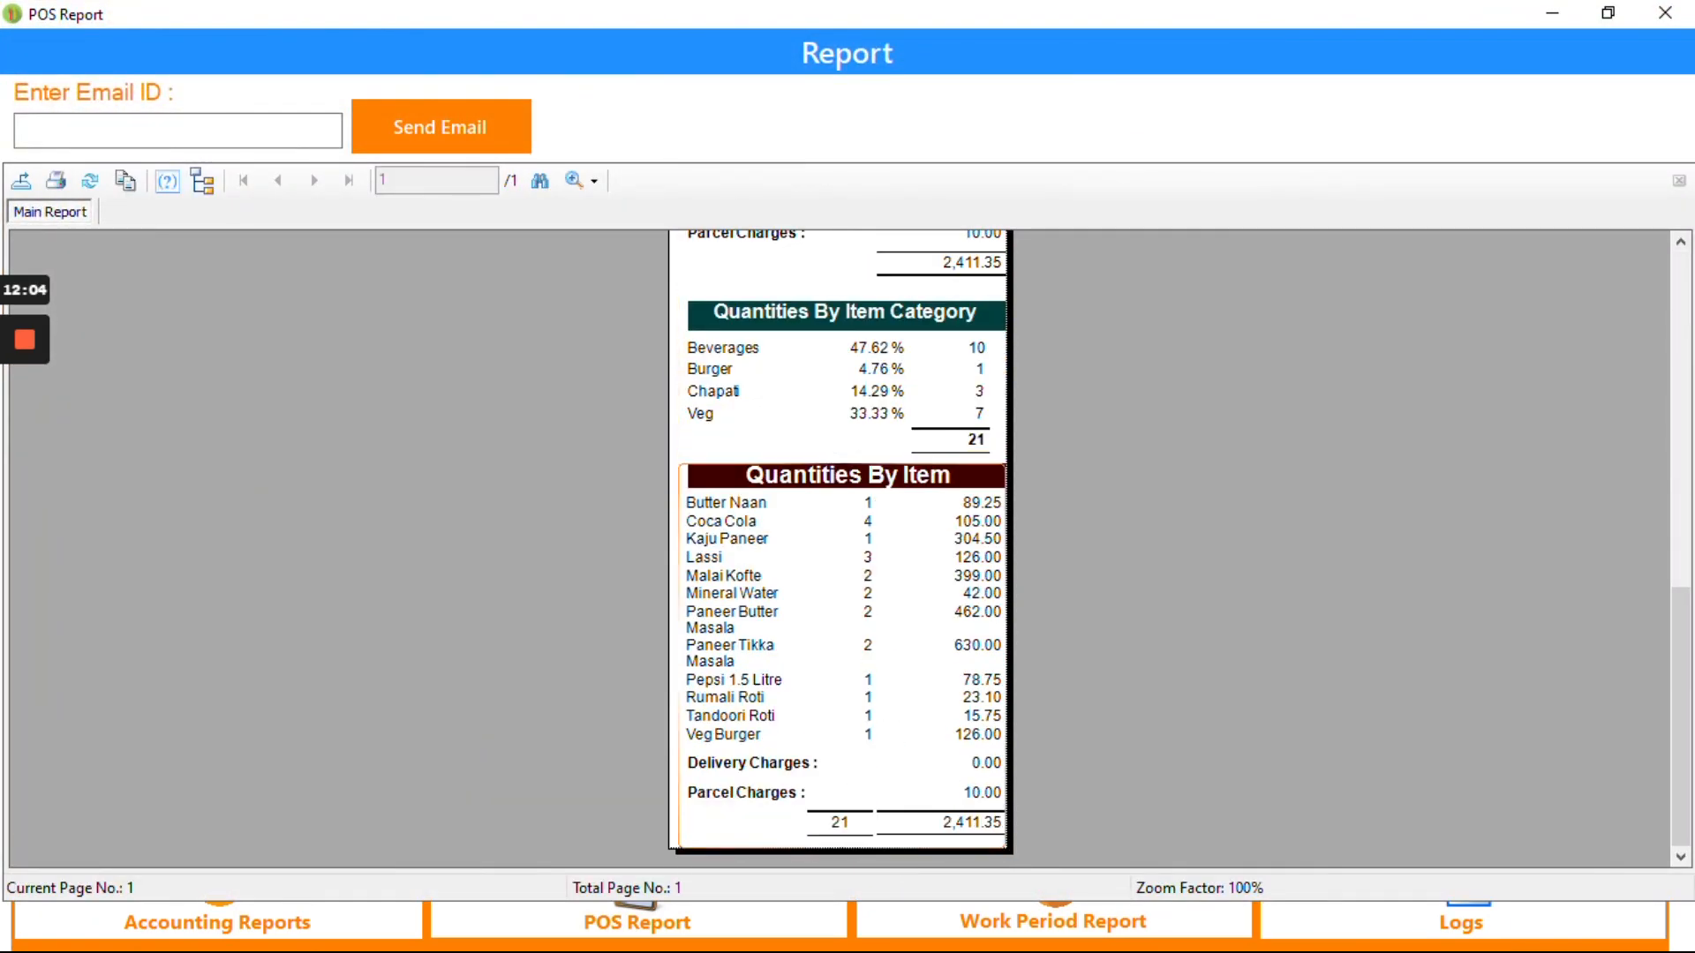
{"action": "left_click", "coordinate": [1665, 13]}
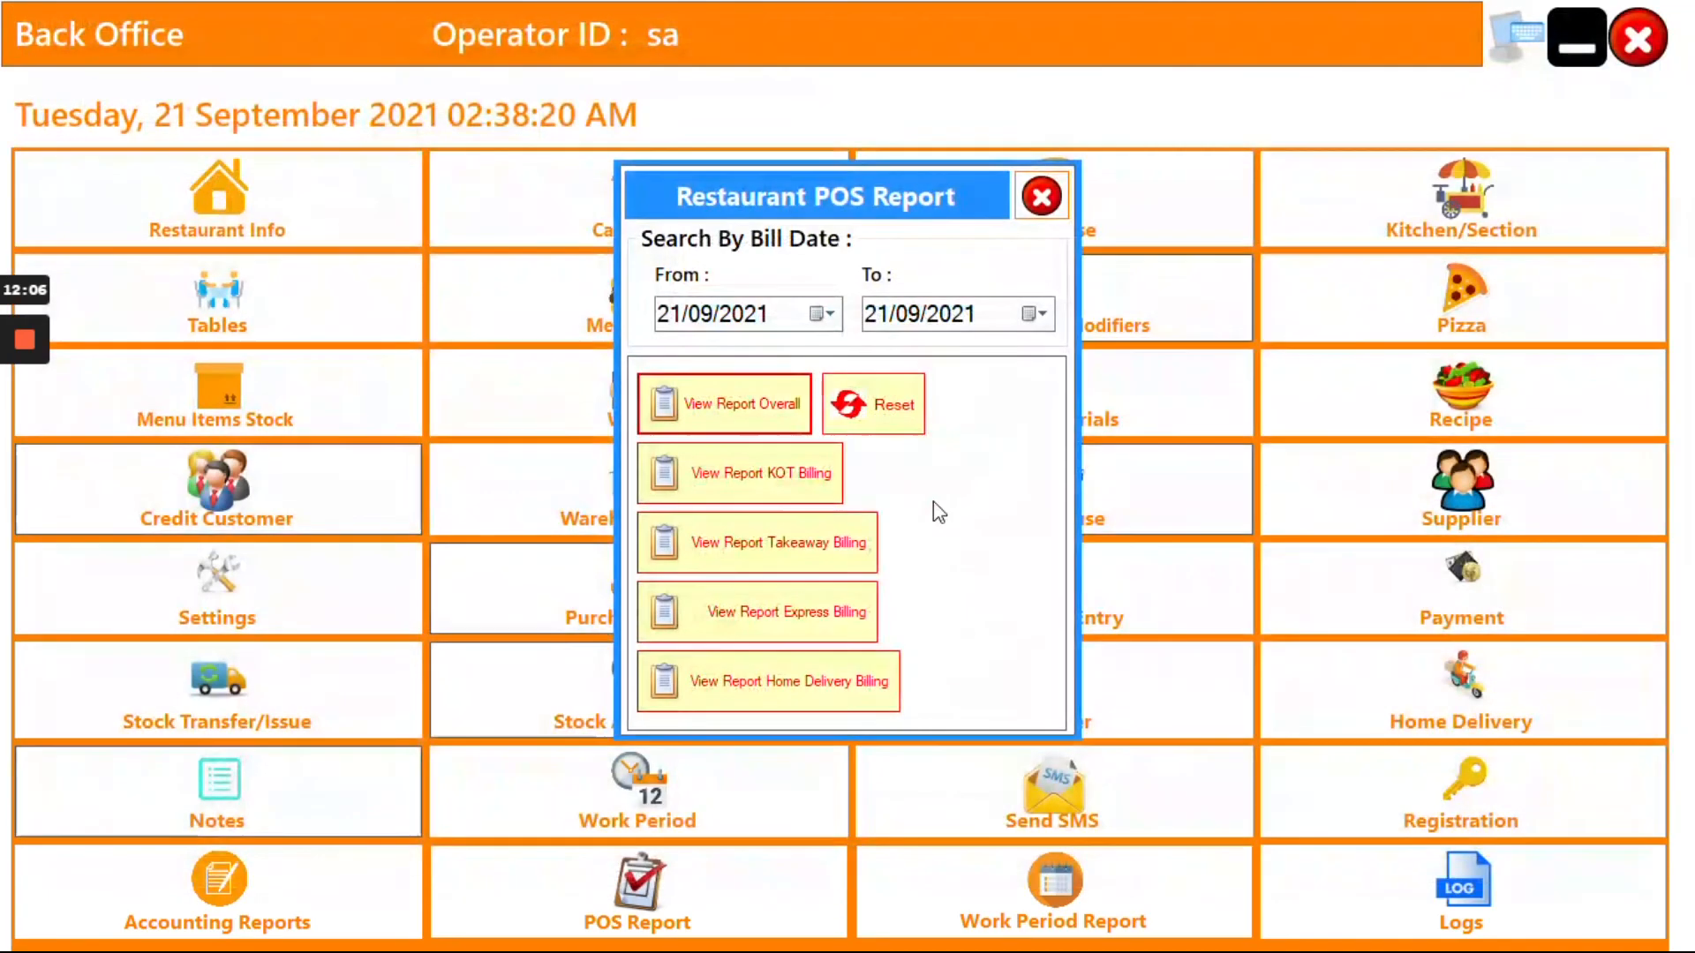
View the POS reports for KOT billing and takeaway billing, closing each one.
{"action": "left_click", "coordinate": [781, 503]}
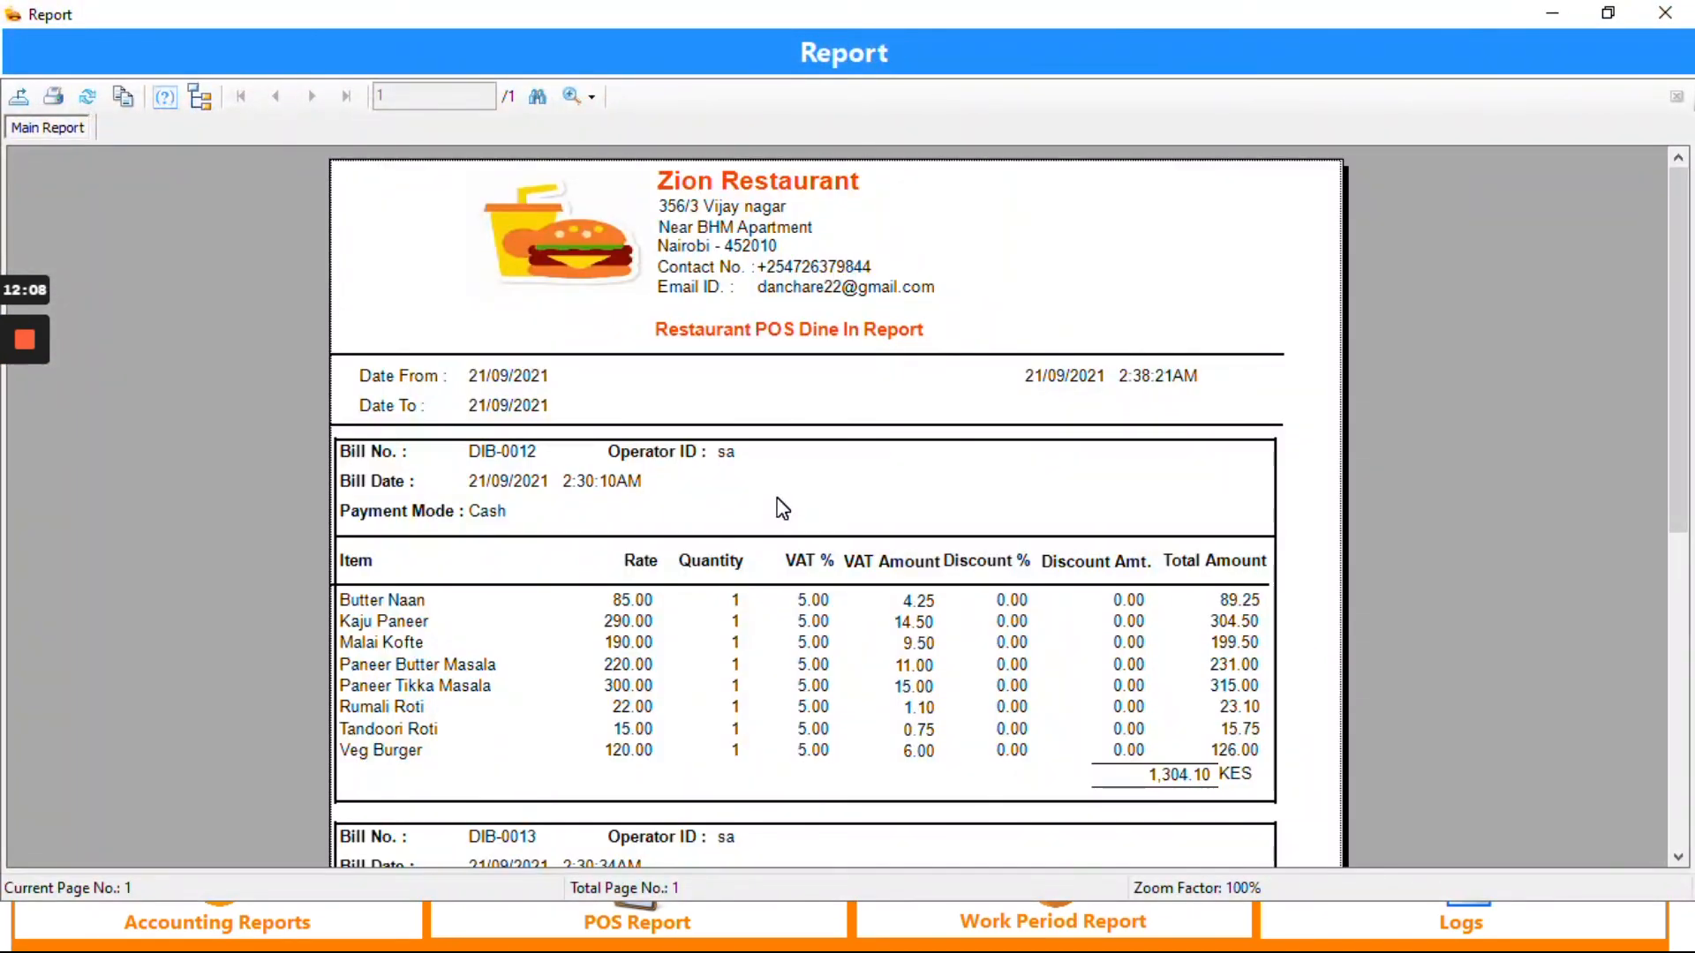
{"action": "scroll", "coordinate": [780, 509], "scroll_direction": "down", "scroll_amount": 6}
{"action": "left_click", "coordinate": [1666, 12]}
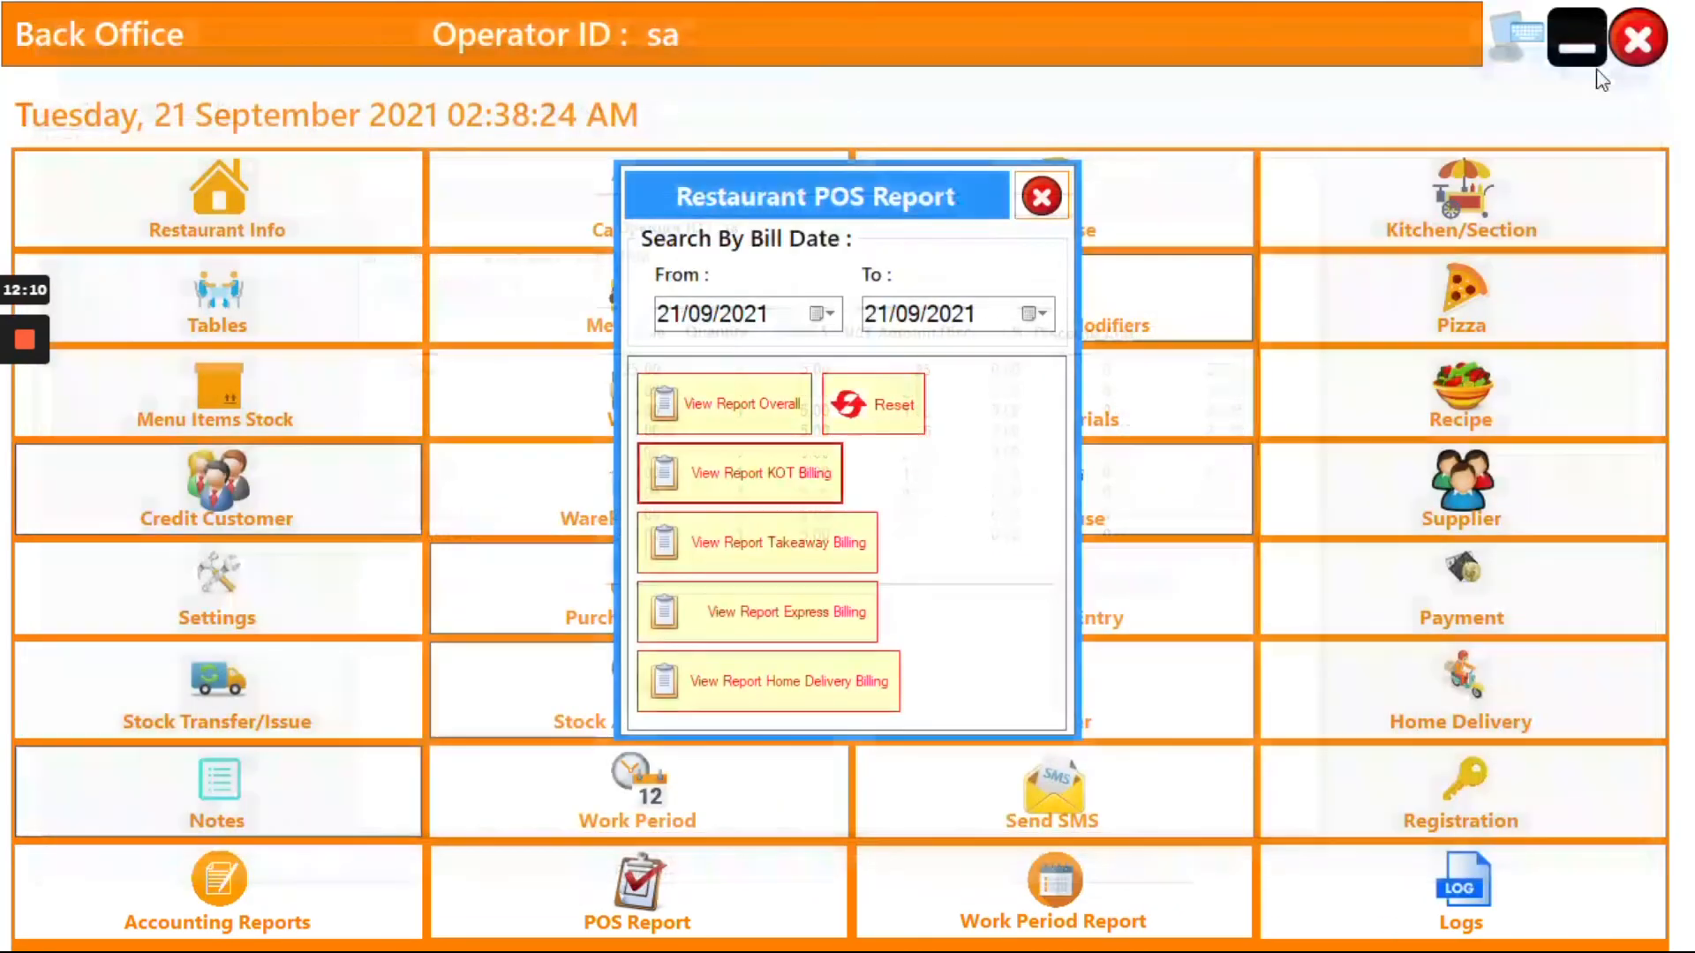
{"action": "left_click", "coordinate": [766, 558]}
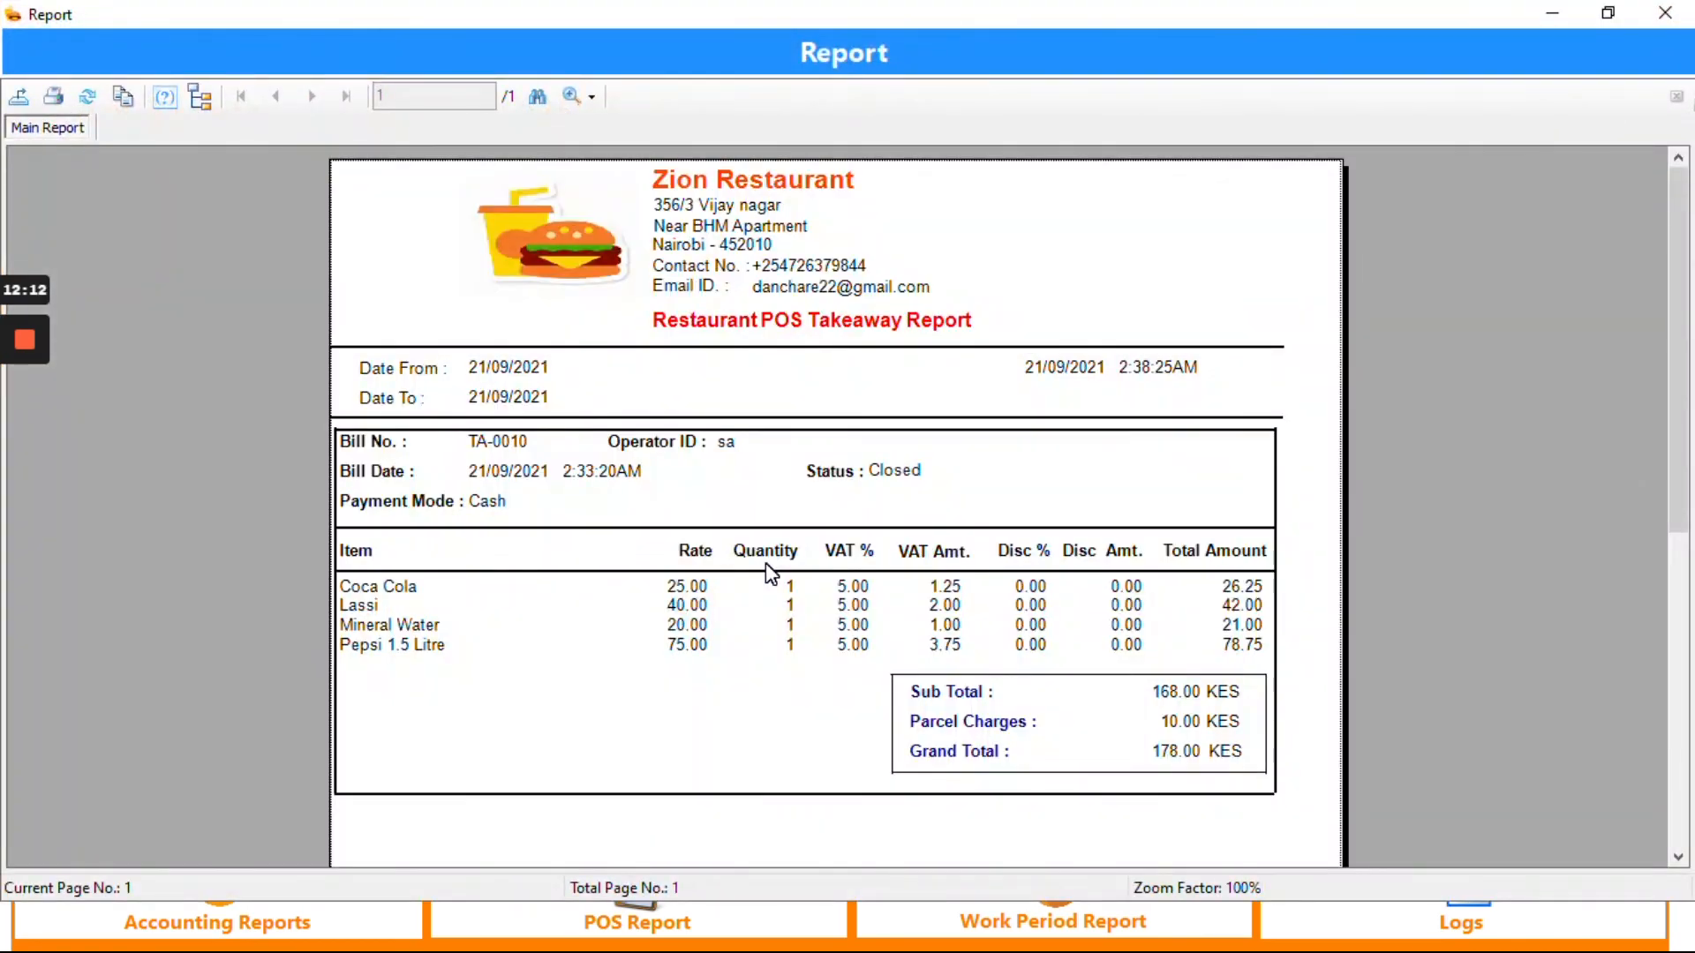
{"action": "scroll", "coordinate": [765, 570], "scroll_direction": "down", "scroll_amount": 3}
{"action": "left_click", "coordinate": [1666, 12]}
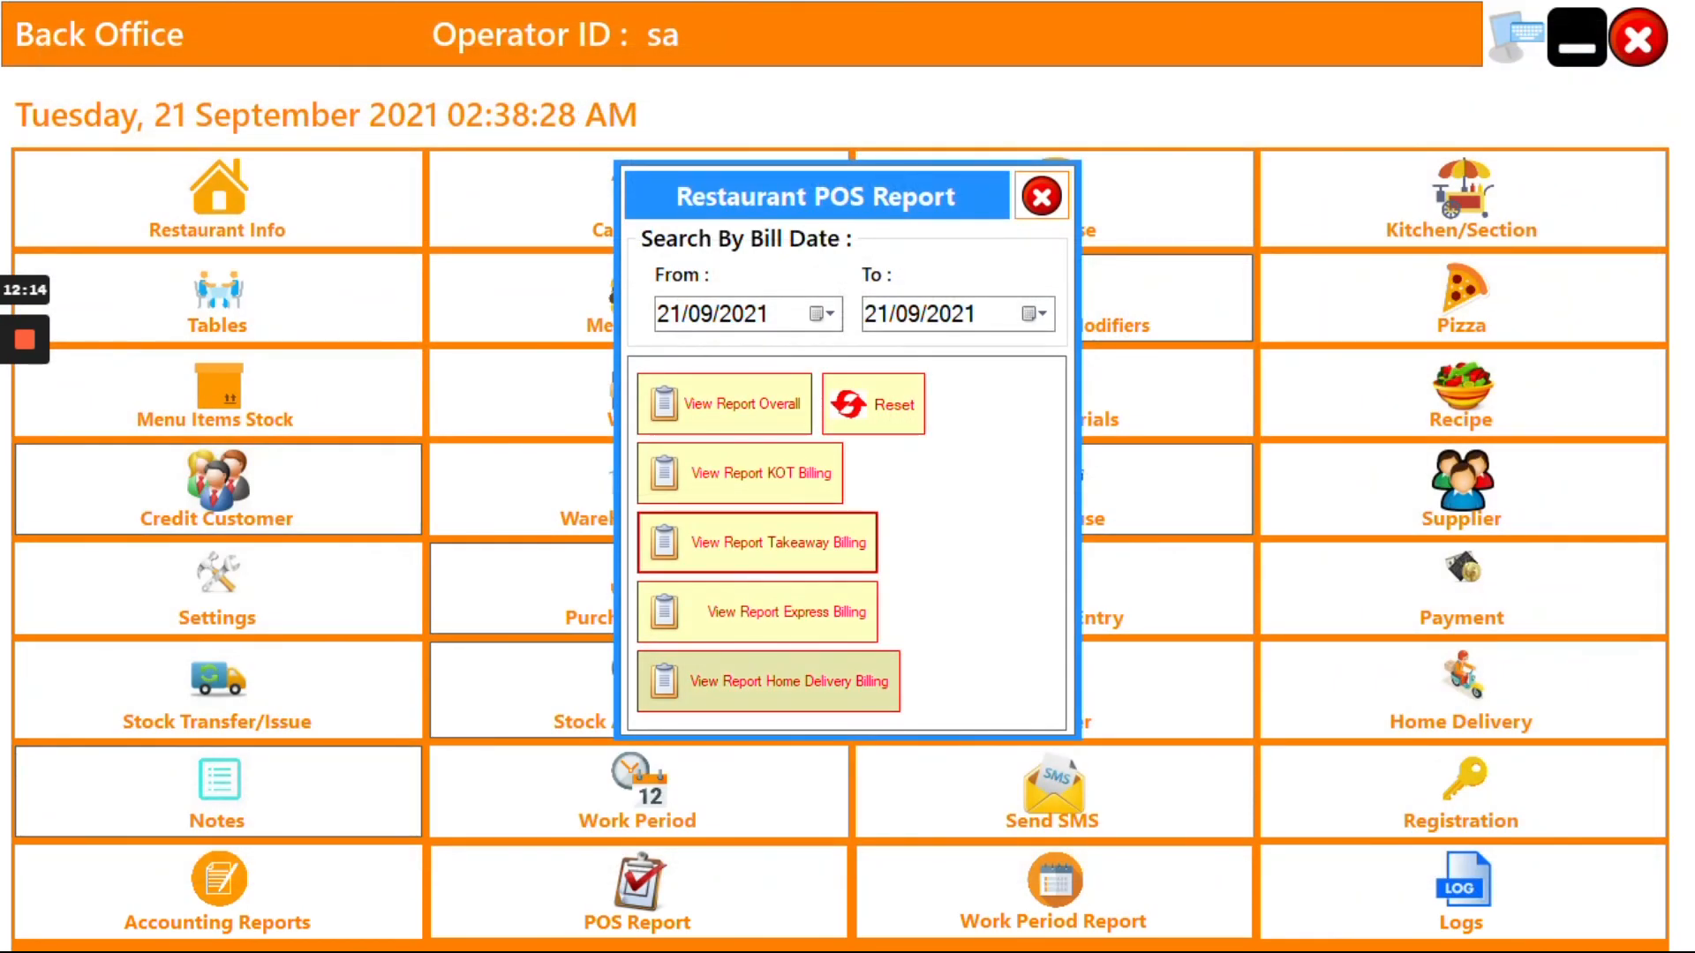
Check the POS reports for home delivery billing and express billing, and close the POS report window.
{"action": "left_click", "coordinate": [744, 664]}
{"action": "left_click", "coordinate": [1000, 550]}
{"action": "left_click", "coordinate": [757, 612]}
{"action": "left_click", "coordinate": [980, 547]}
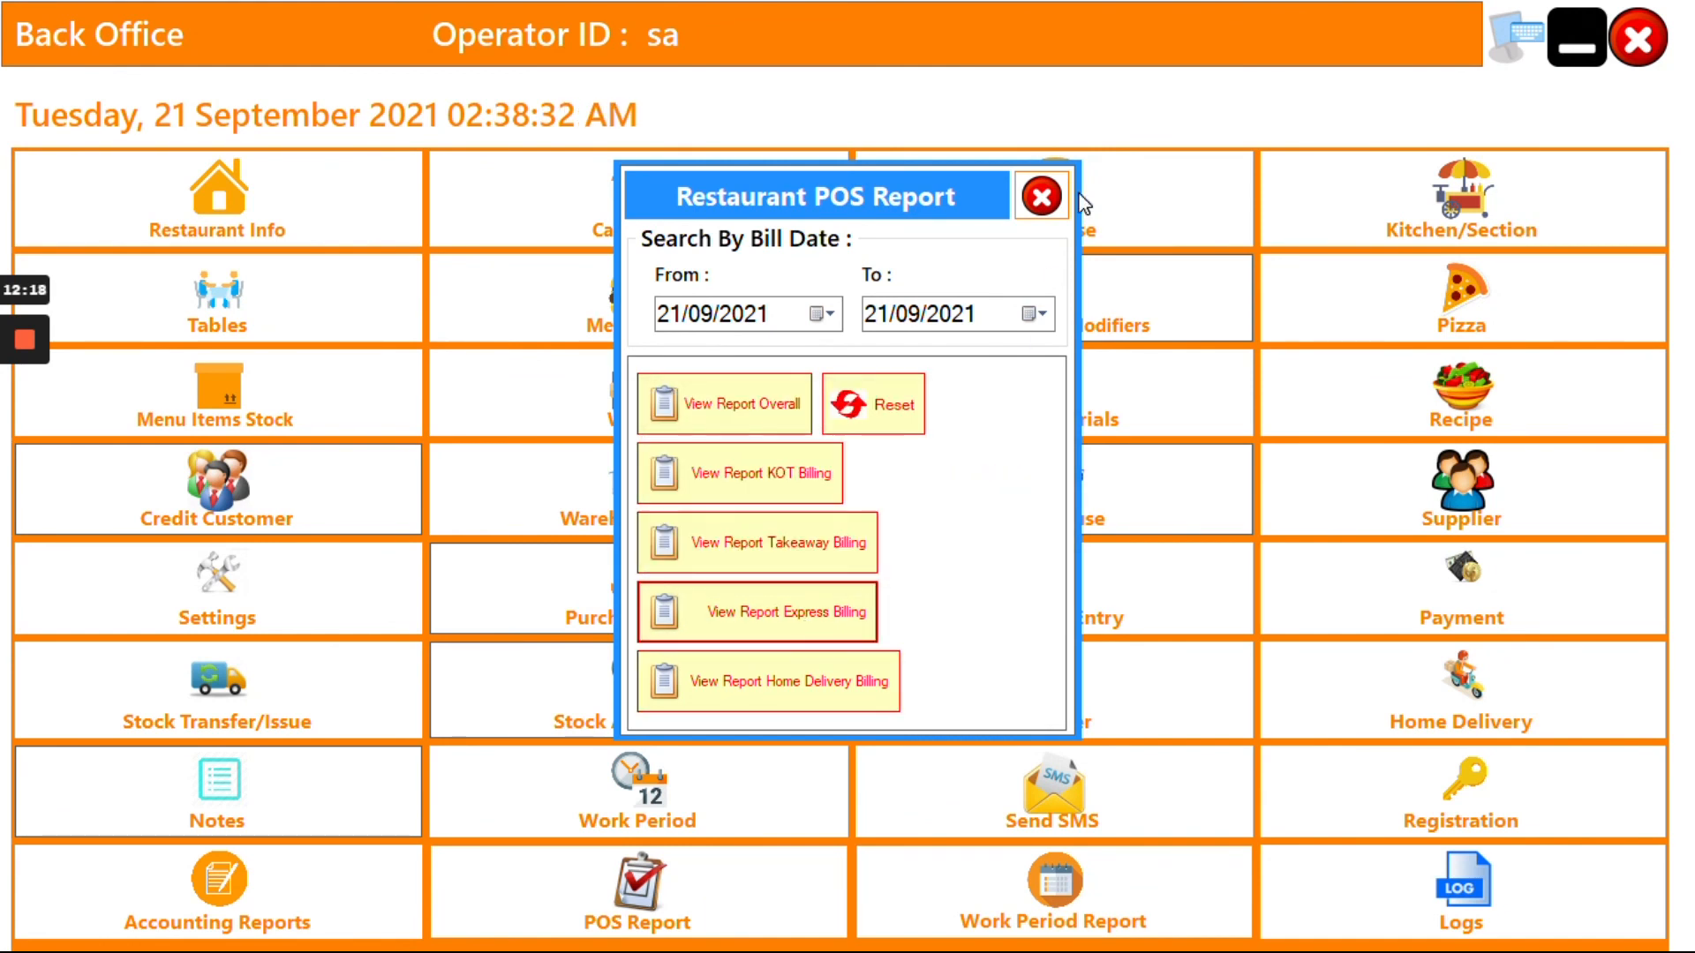
{"action": "left_click", "coordinate": [1043, 197]}
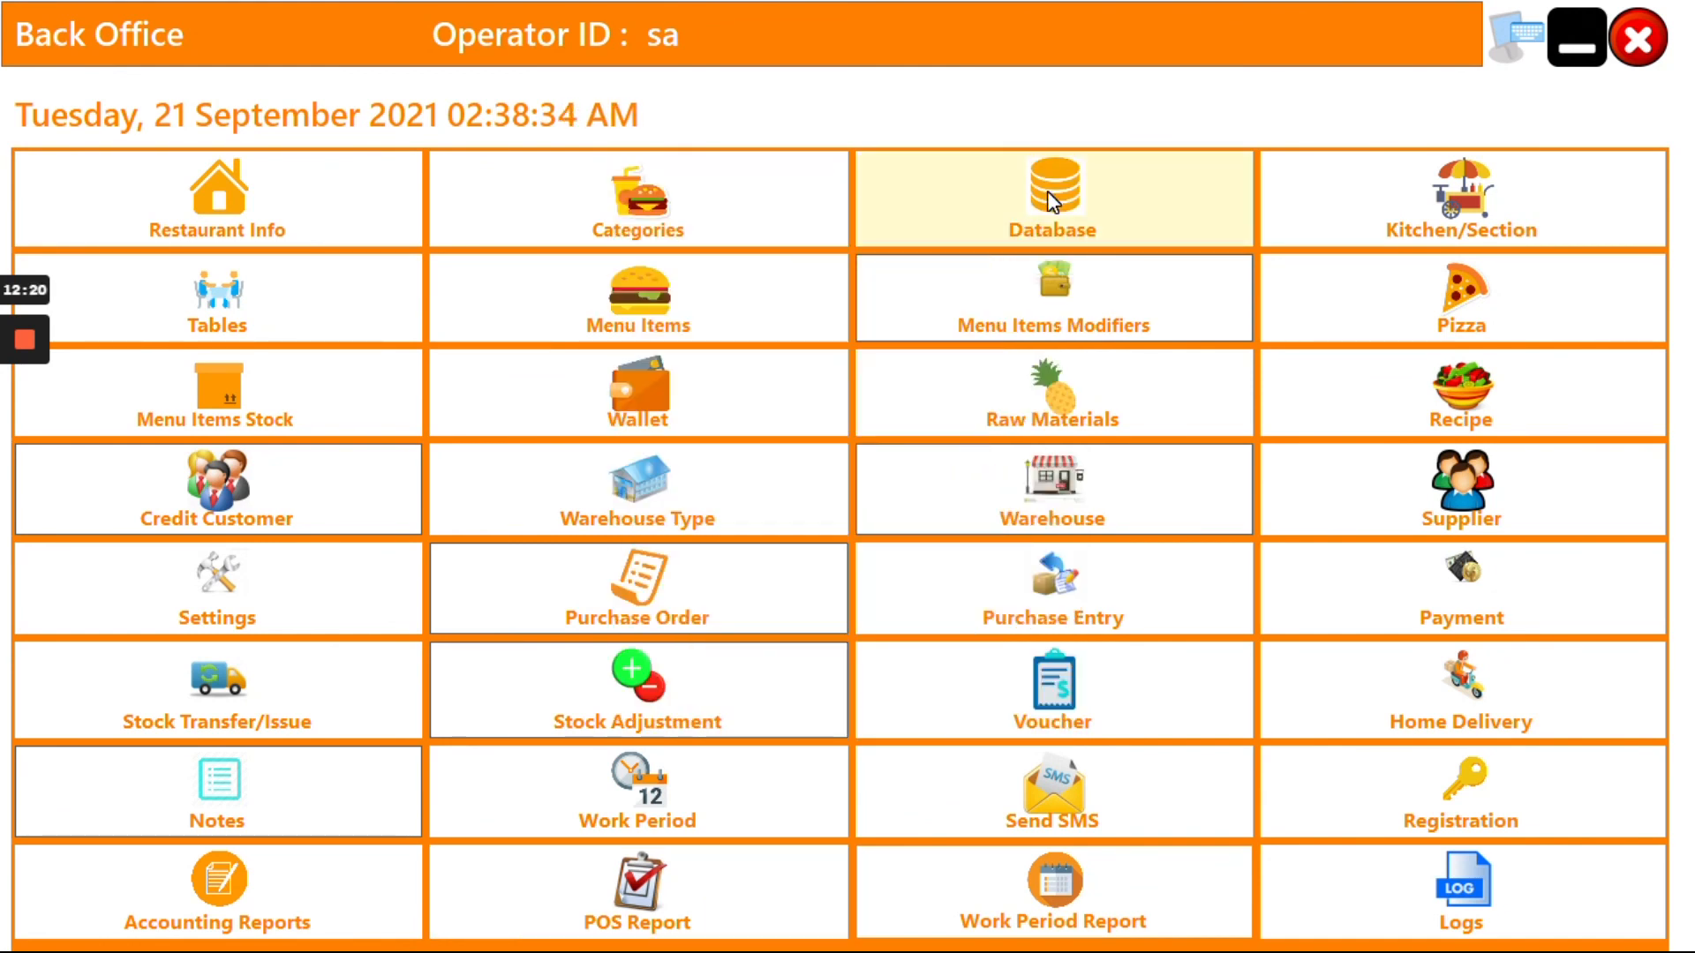
View the work period report for the start time 13/04/2018 03:34:02 AM through to its end, and close it.
{"action": "left_click", "coordinate": [1055, 936]}
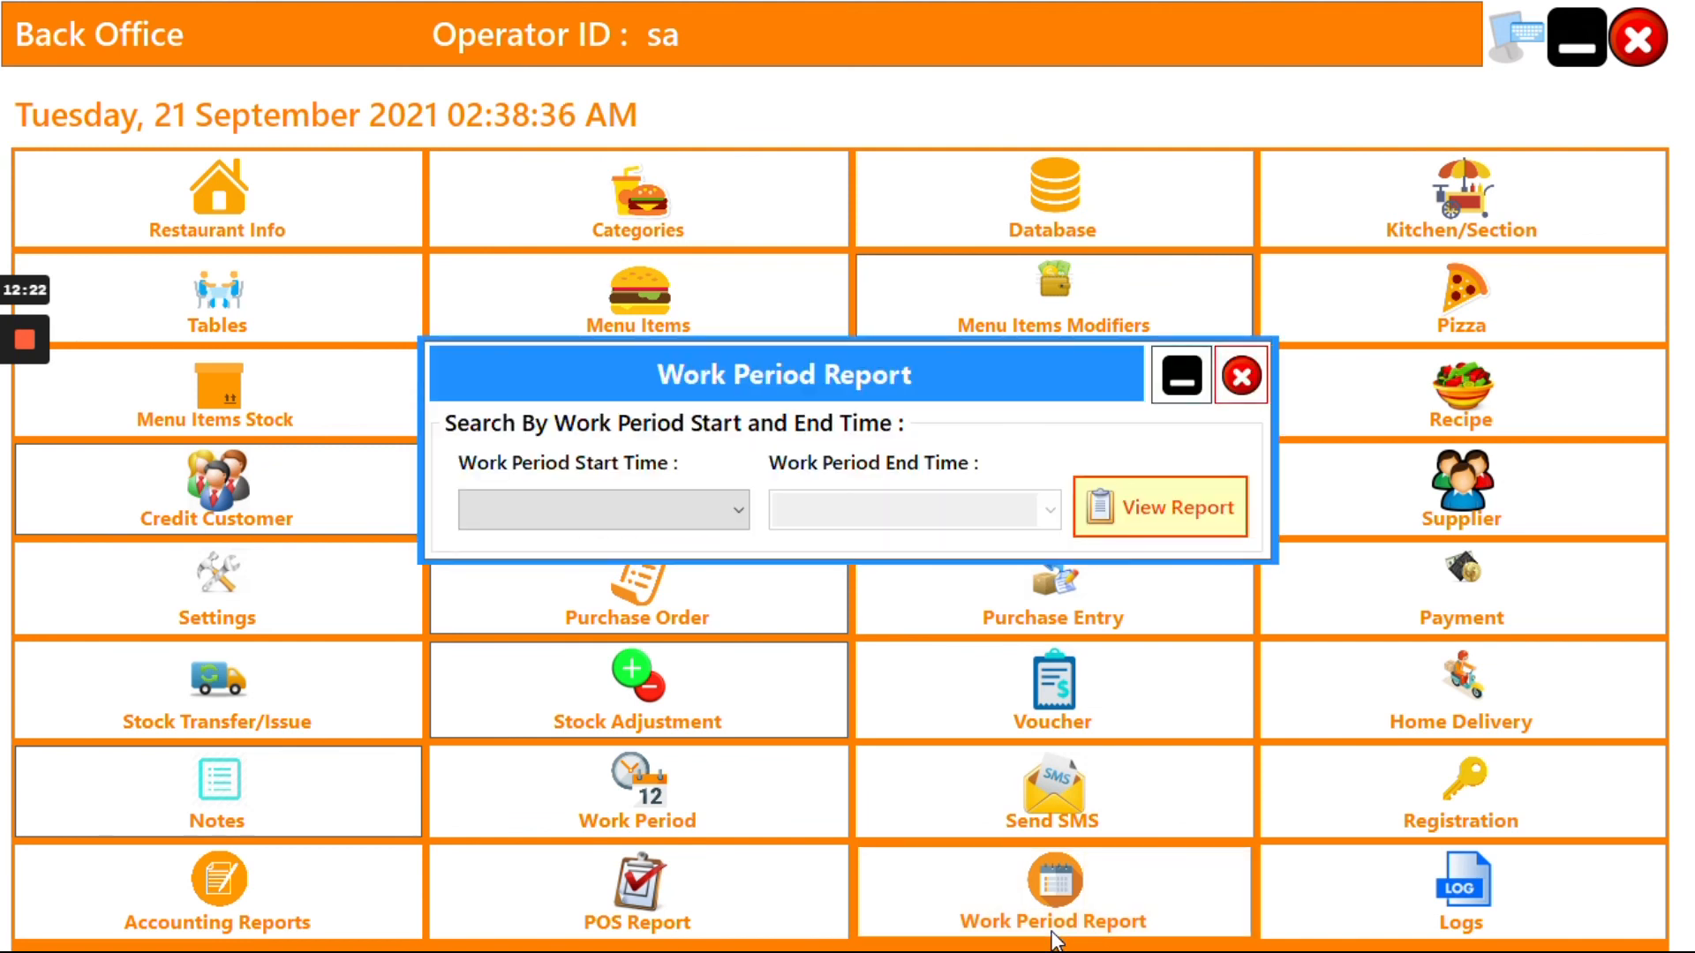
{"action": "left_click", "coordinate": [750, 505]}
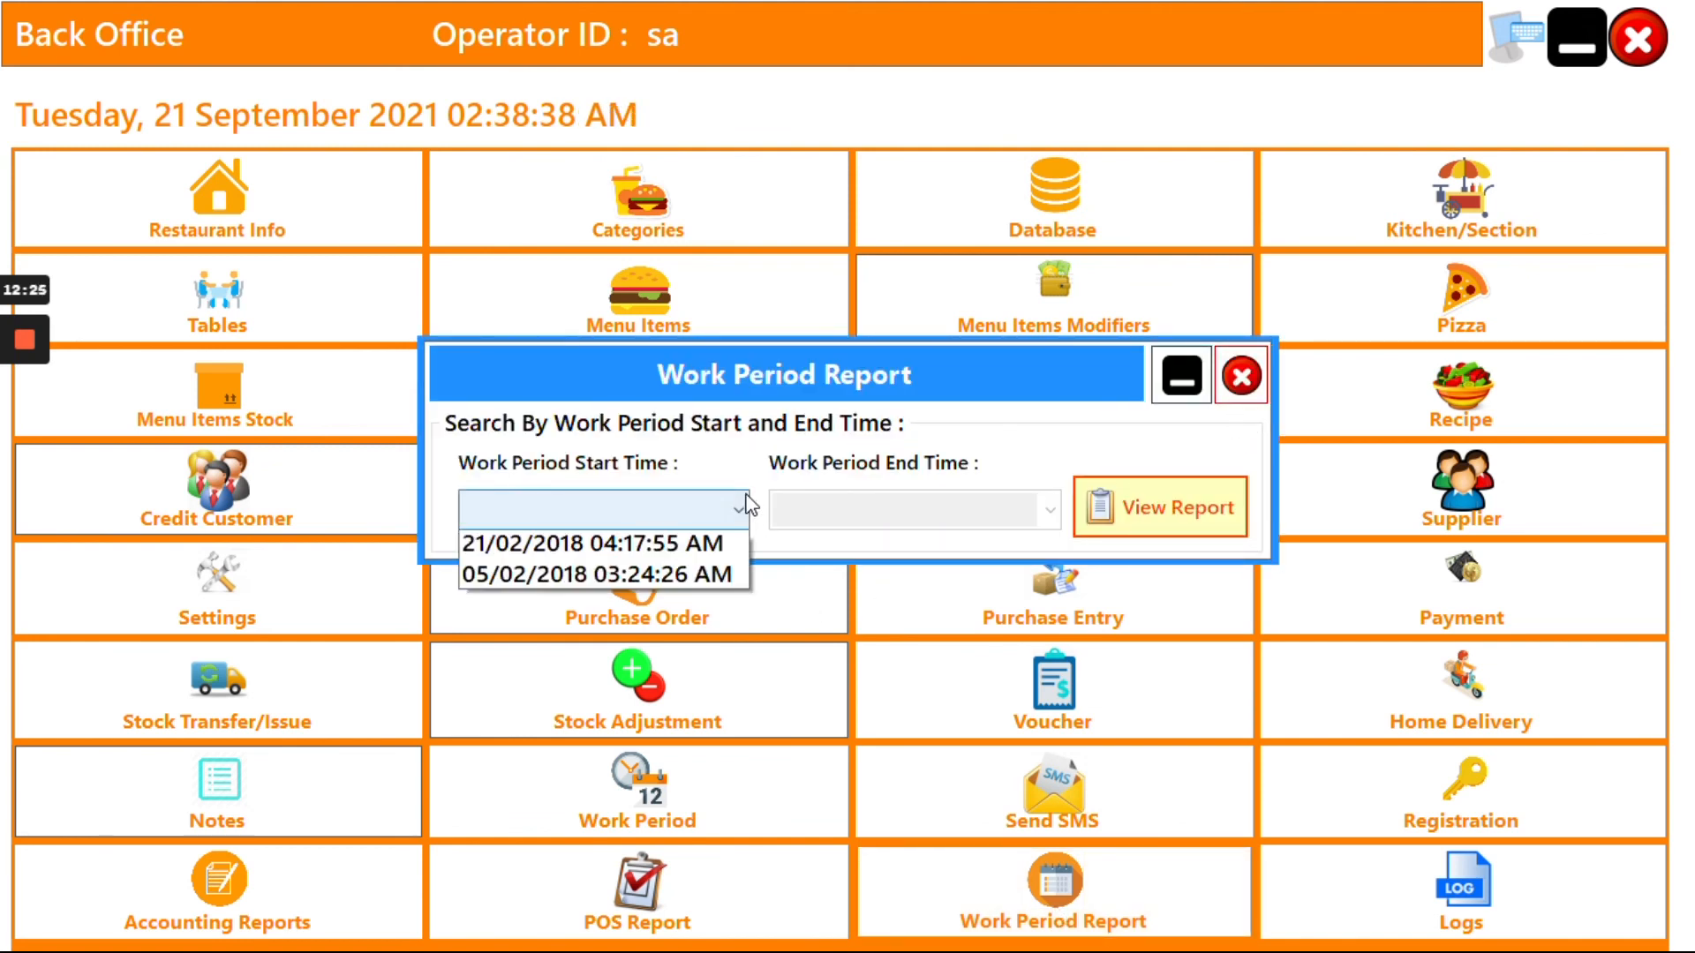
{"action": "left_click", "coordinate": [587, 559]}
{"action": "left_click", "coordinate": [1159, 508]}
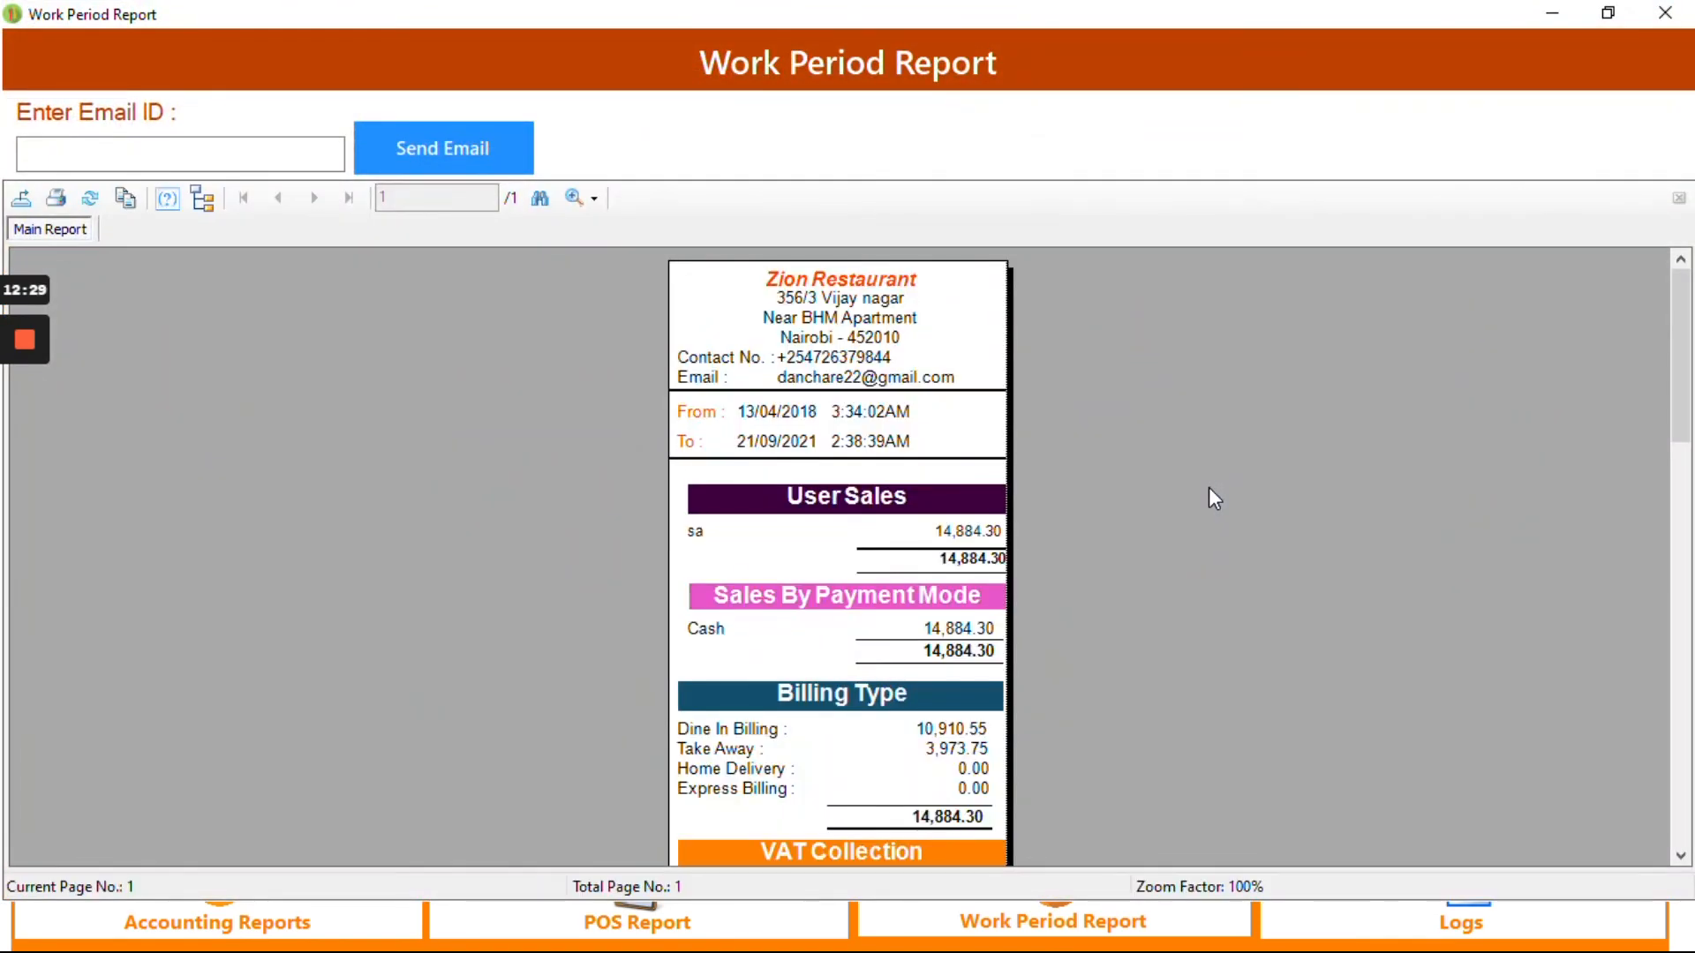
{"action": "scroll", "coordinate": [1211, 497], "scroll_direction": "down", "scroll_amount": 3}
{"action": "scroll", "coordinate": [1209, 488], "scroll_direction": "down", "scroll_amount": 15}
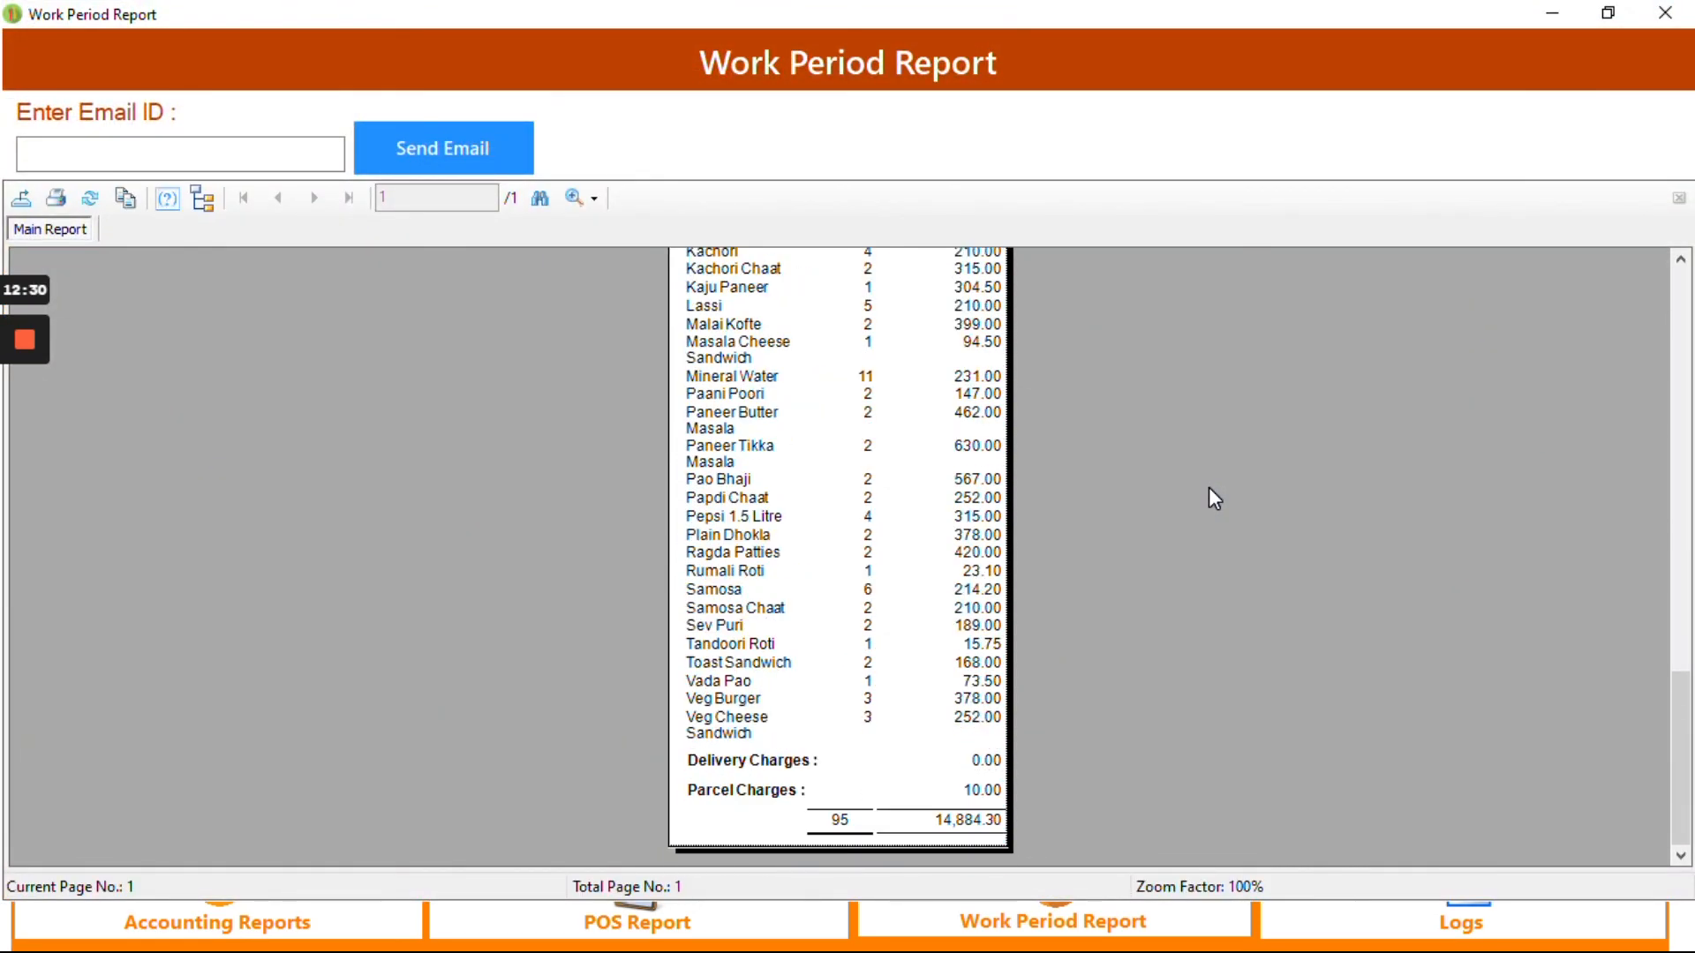
{"action": "left_click", "coordinate": [1665, 12]}
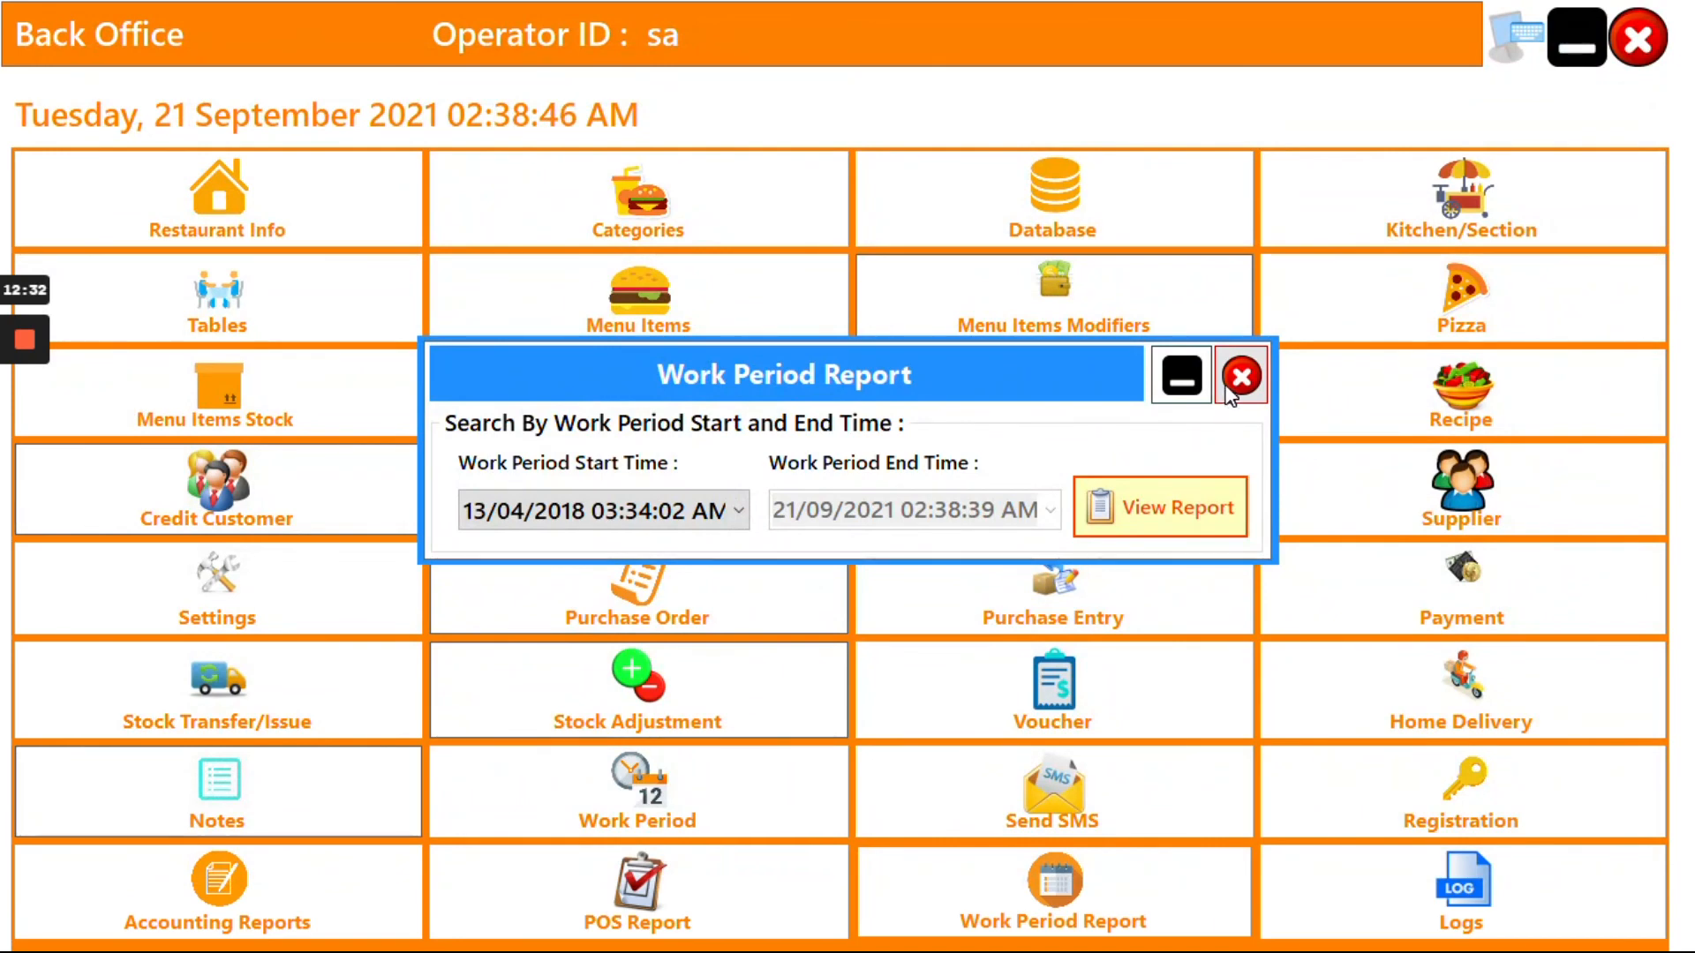
{"action": "left_click", "coordinate": [1240, 378]}
View the operation logs and close them.
{"action": "left_click", "coordinate": [1437, 910]}
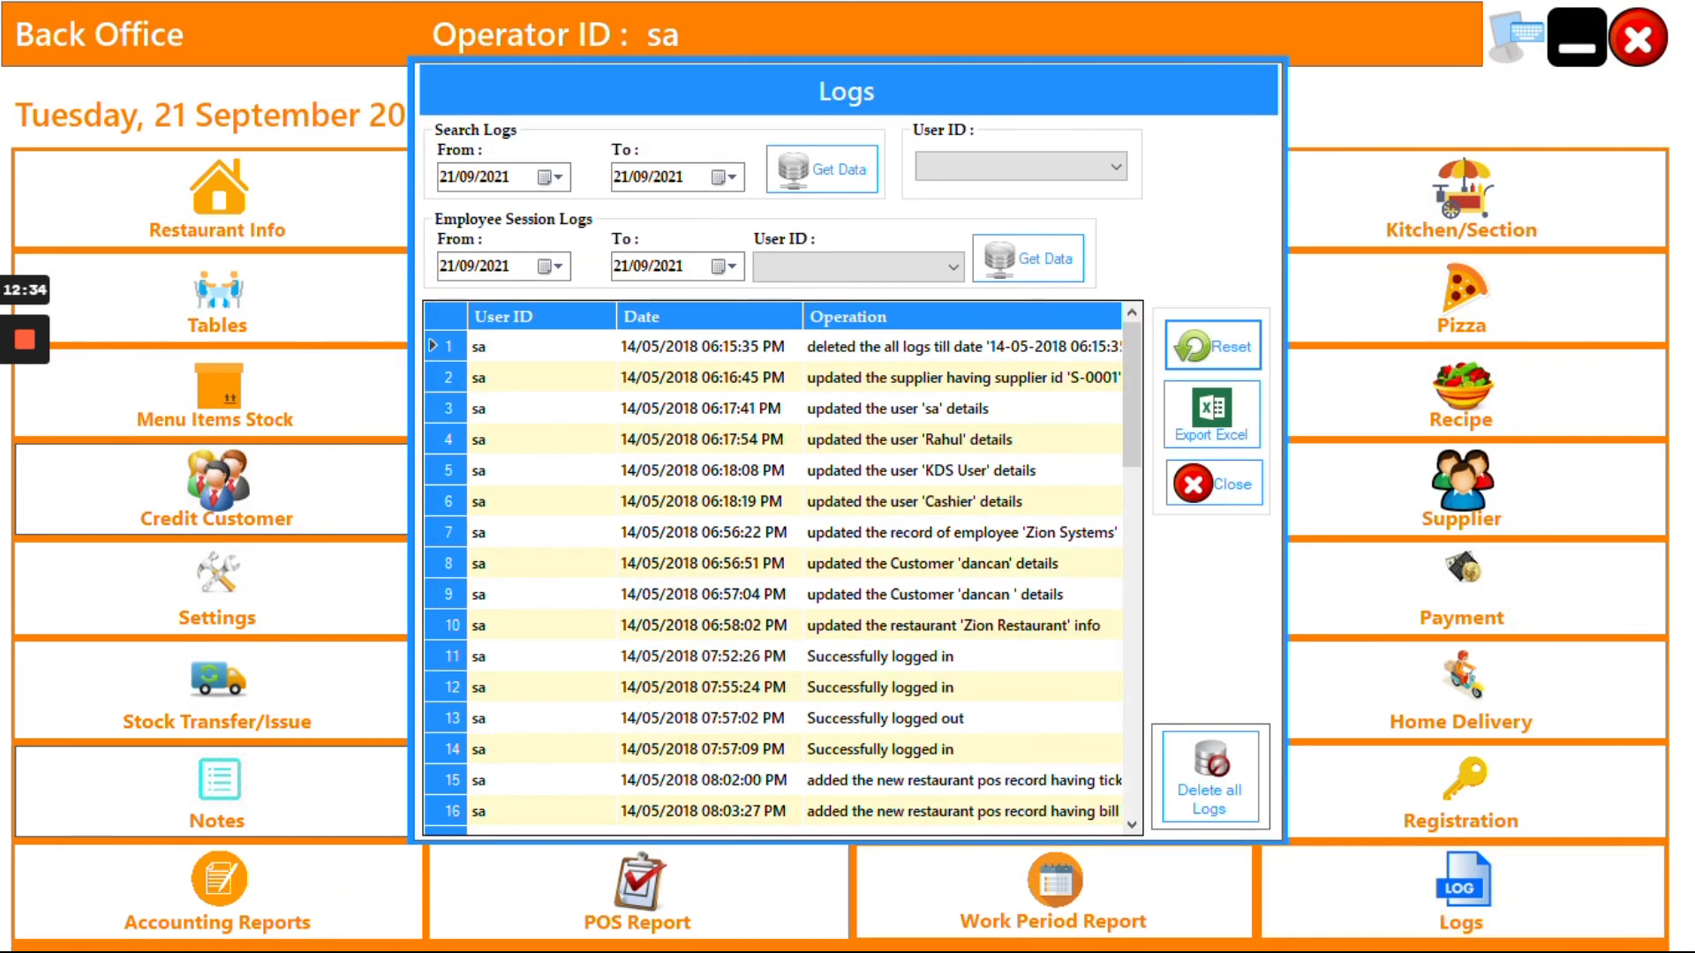
{"action": "left_click", "coordinate": [1239, 486]}
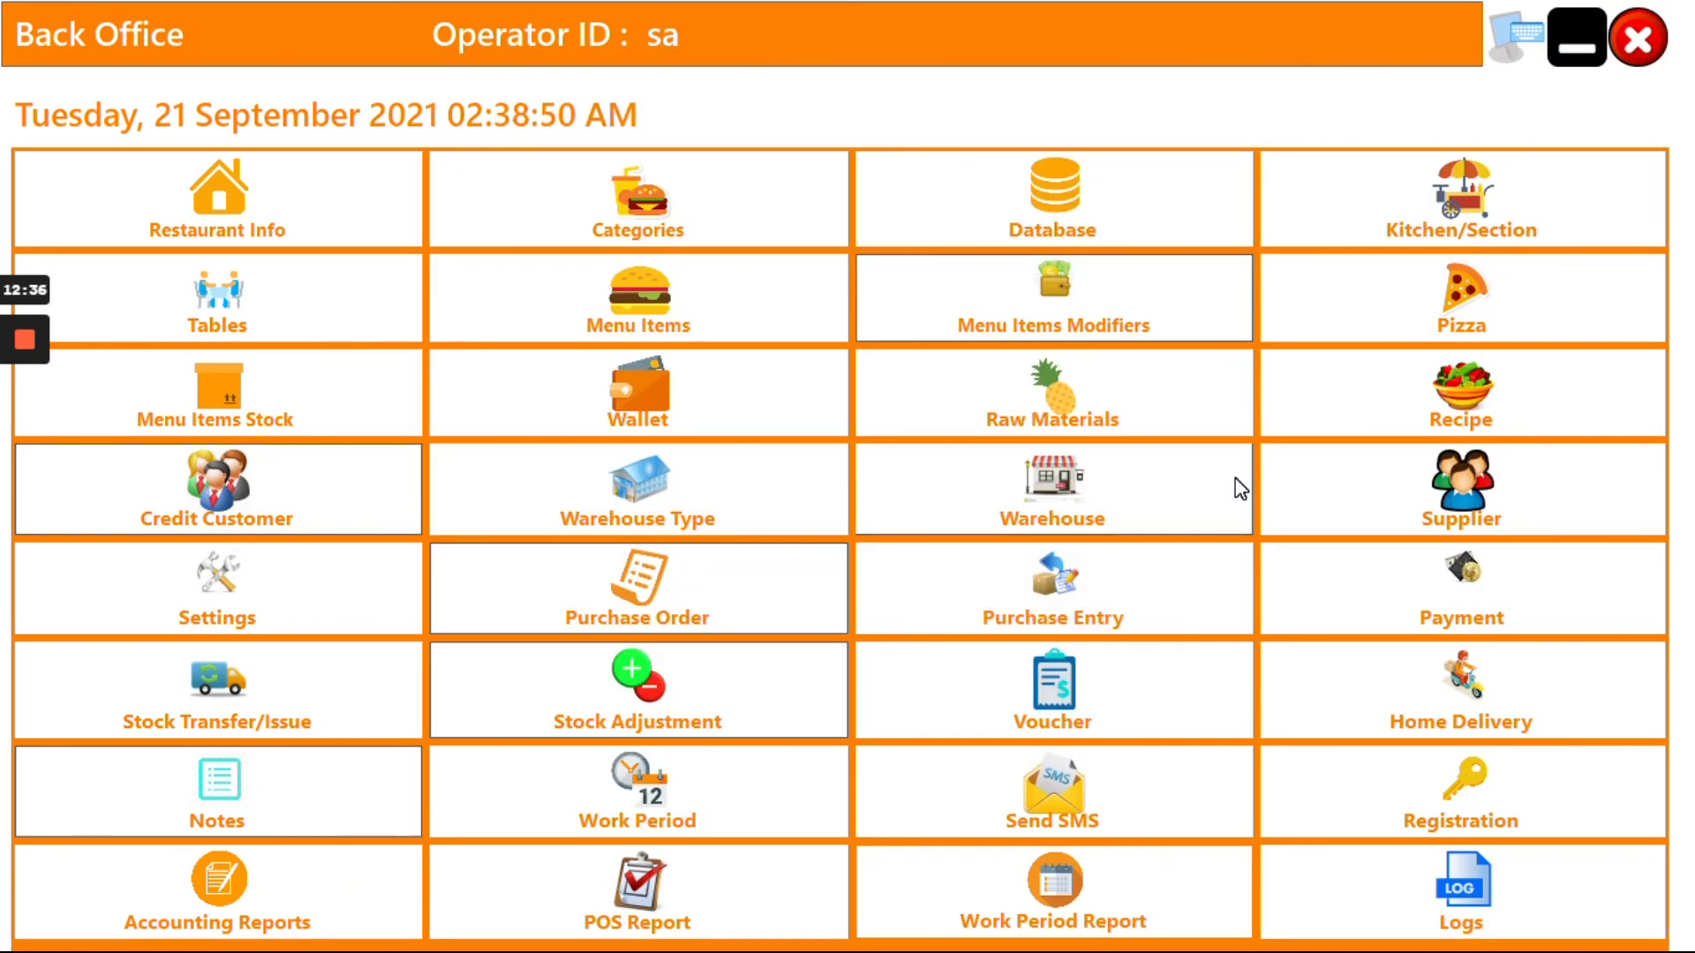
Switch to the untitled narration note in Notepad.
{"action": "key", "text": "super"}
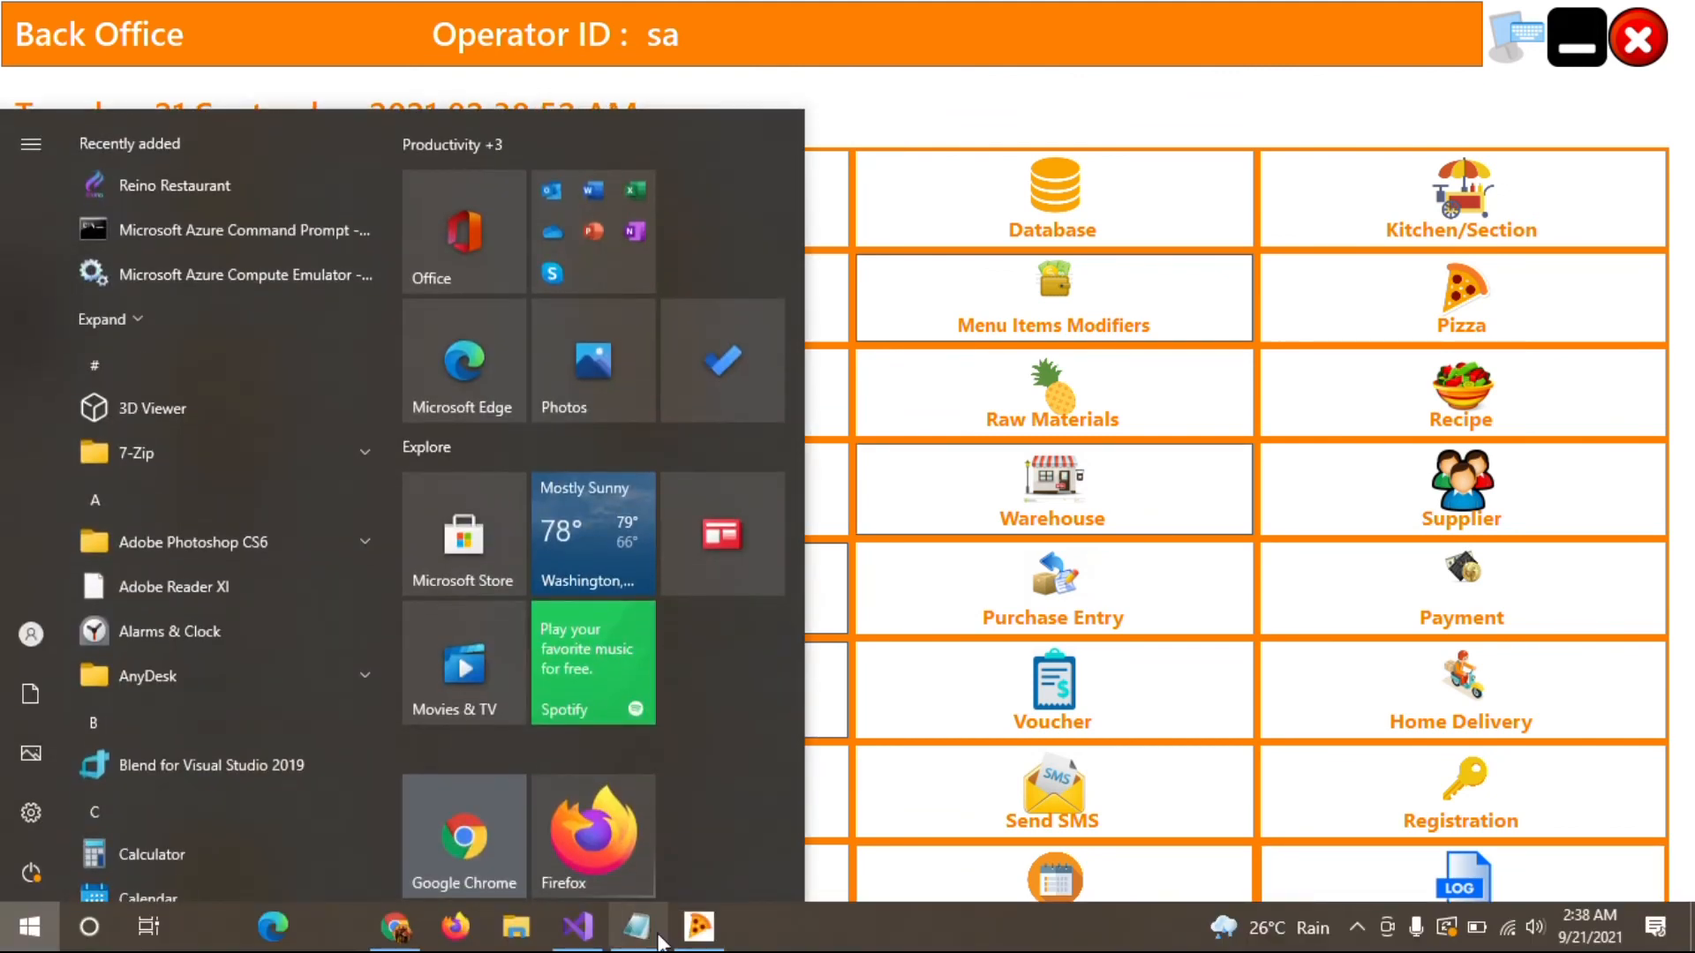
{"action": "left_click", "coordinate": [644, 927]}
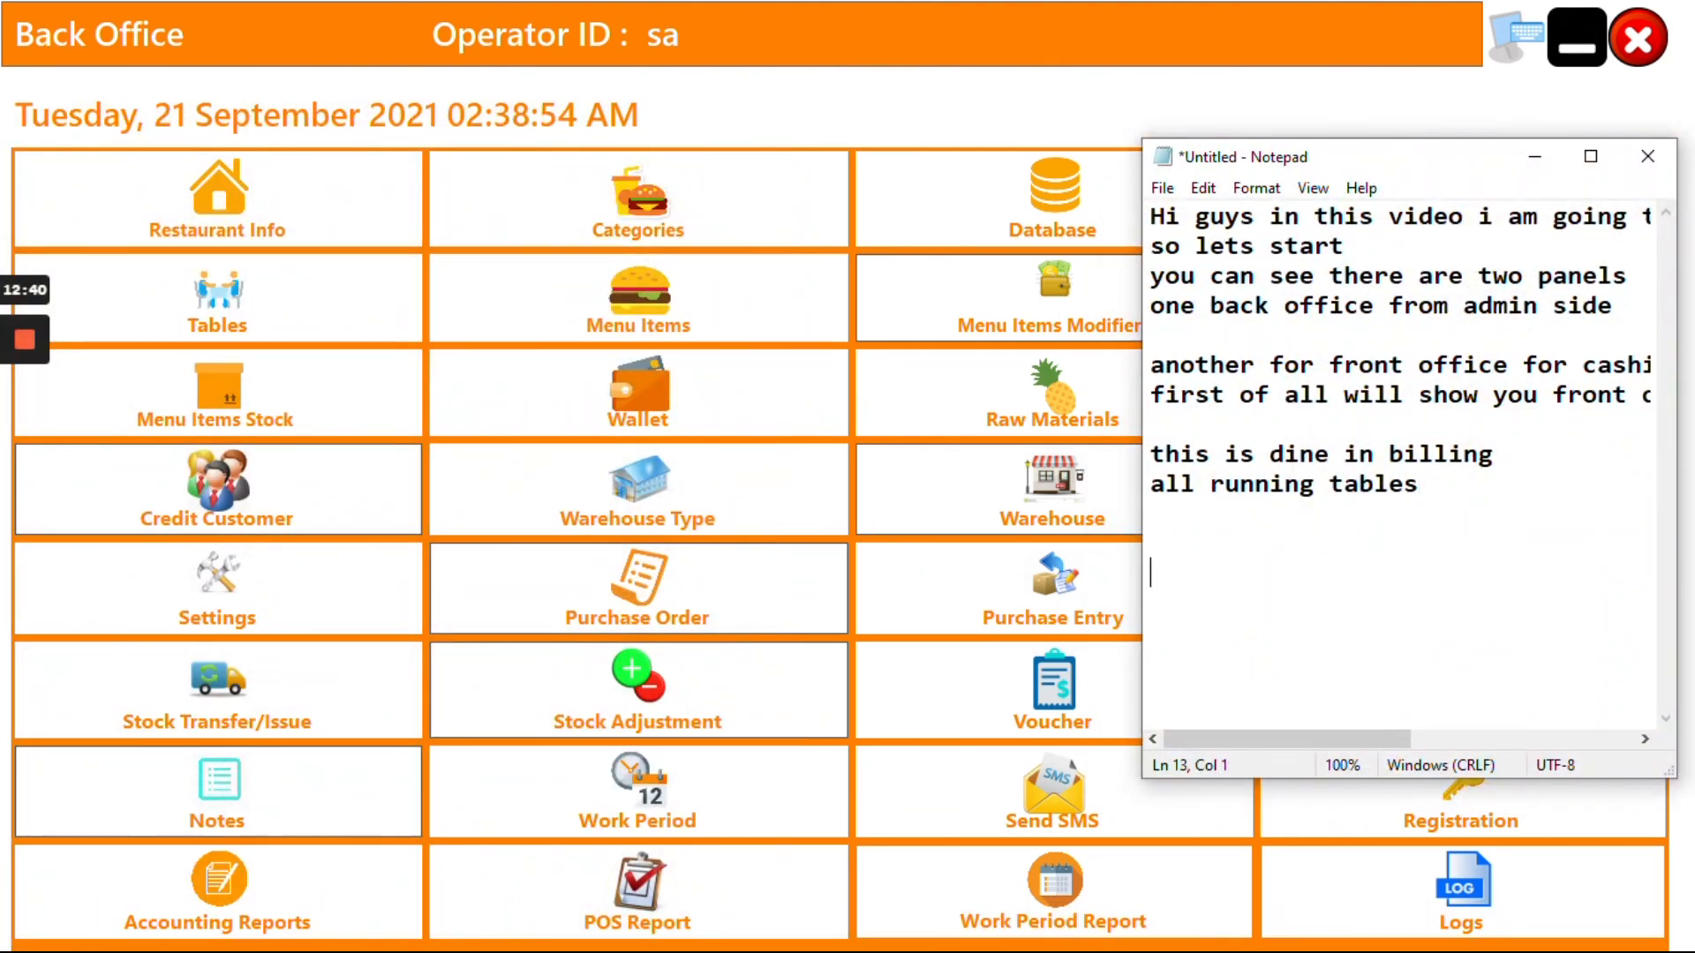